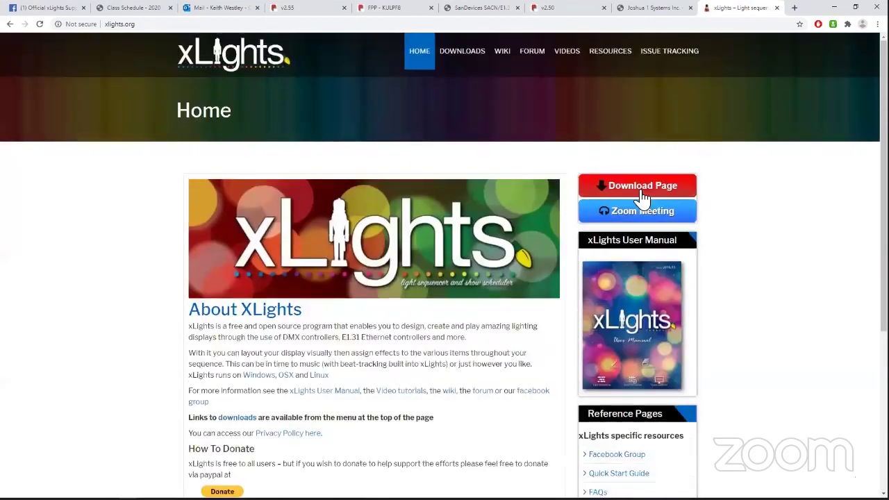
Step: Open the xLights site's downloads page, look over the Windows 64-bit download, and put the browser away
click(643, 198)
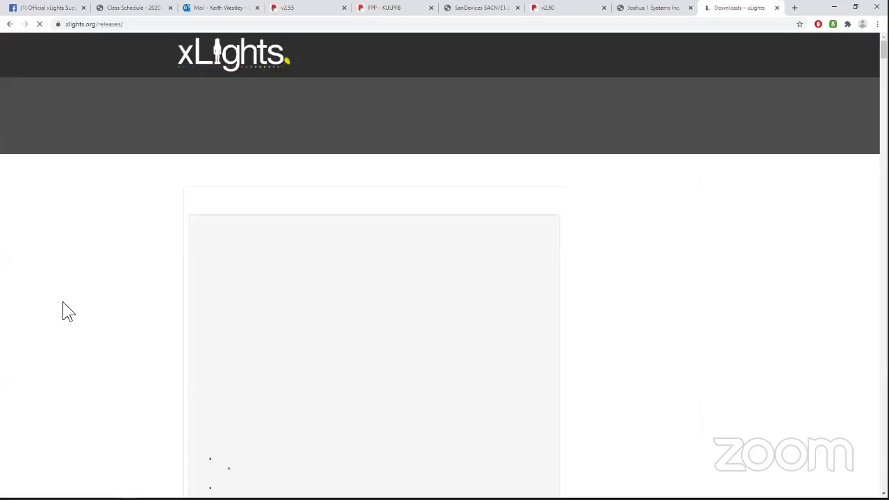
scroll(194, 312, down, 1)
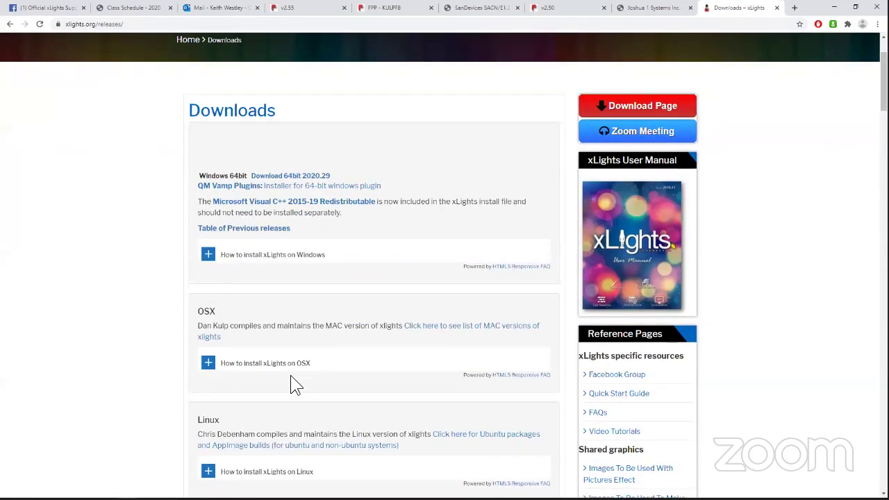
scroll(167, 368, up, 1)
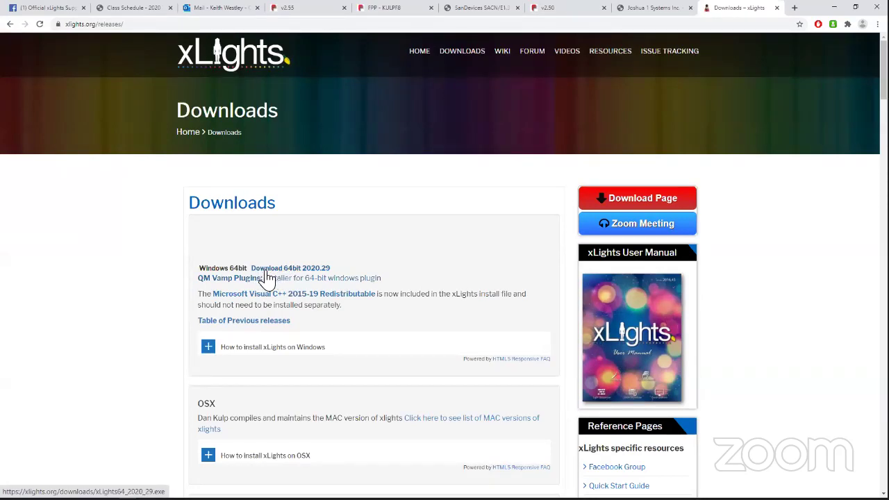
click(834, 7)
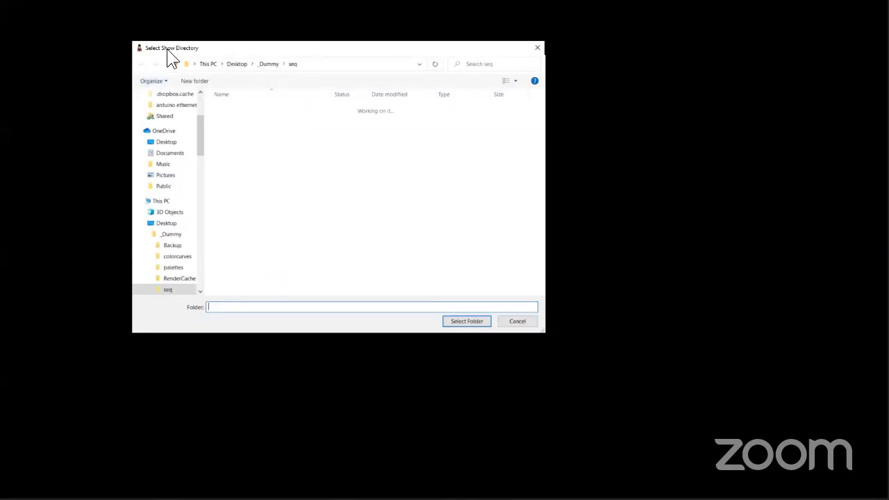
Step: Switch to File Explorer and create a new folder named 2020 inside the xLights 101 folder
drag(246, 49, 250, 53)
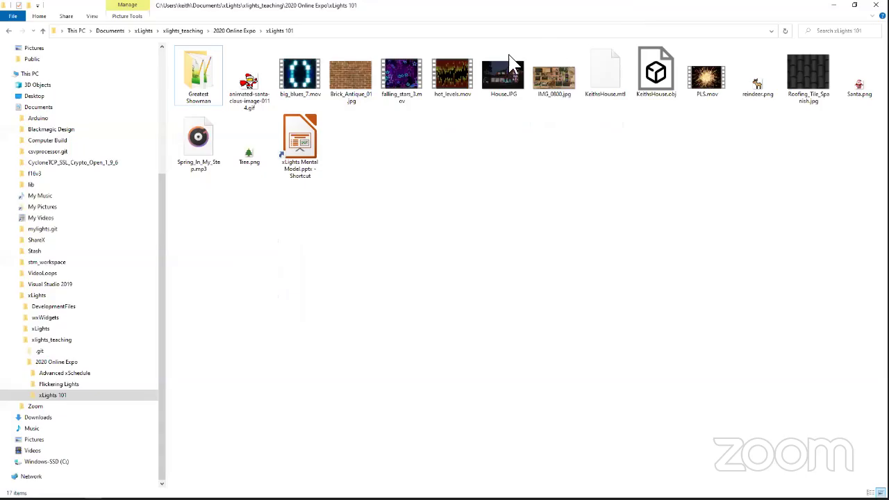
right_click(270, 256)
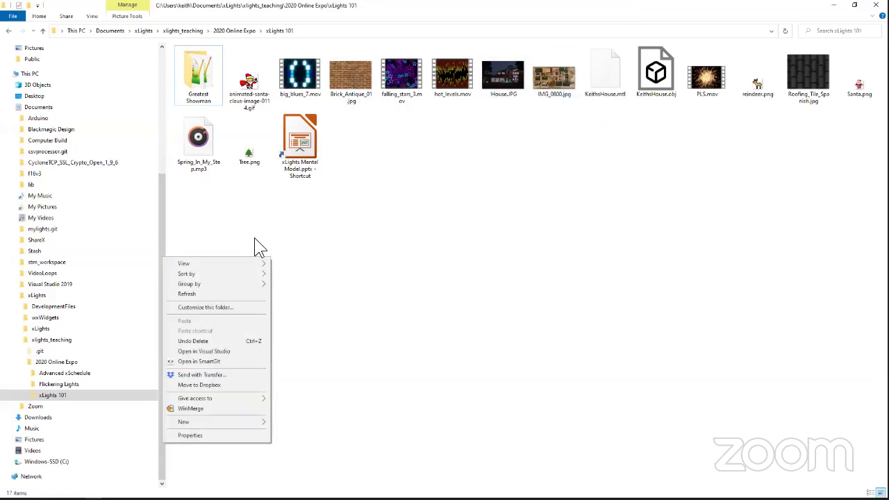
click(296, 230)
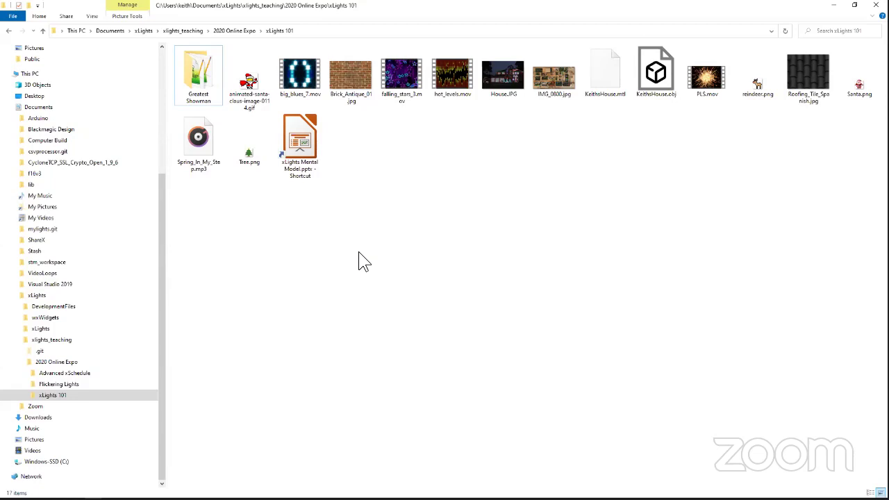
right_click(258, 264)
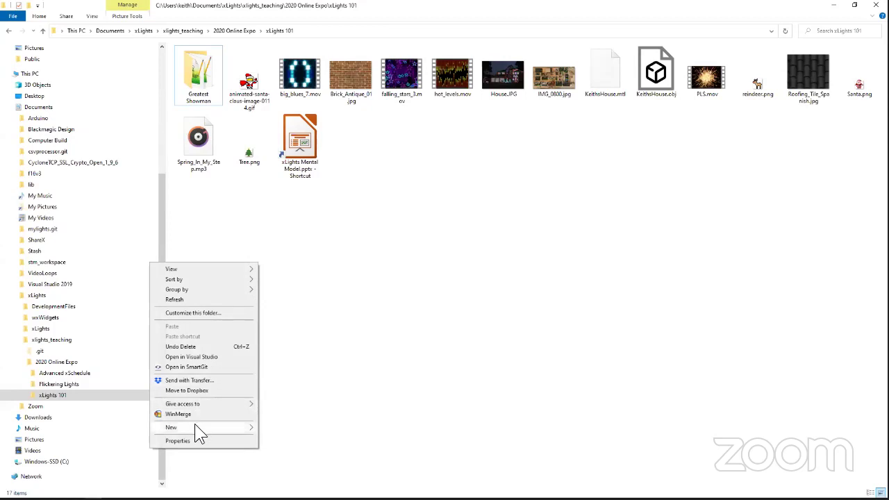
mouse_move(195, 426)
click(289, 331)
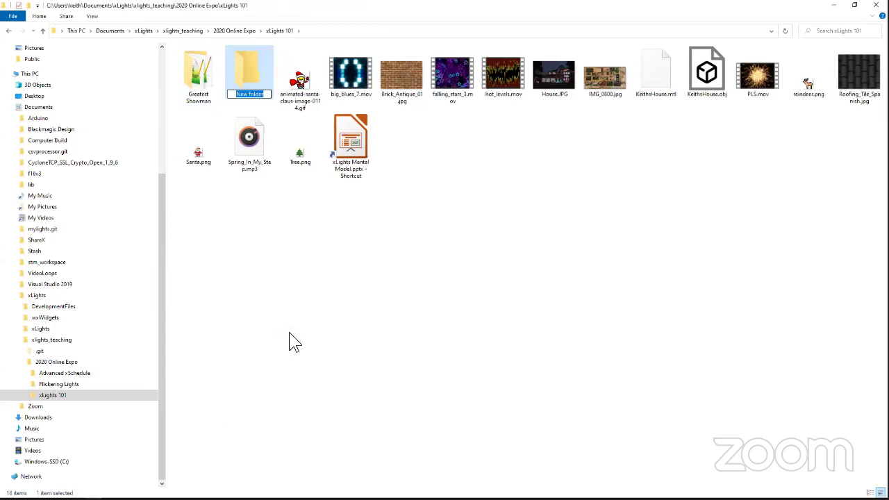
text(2020)
key(Return)
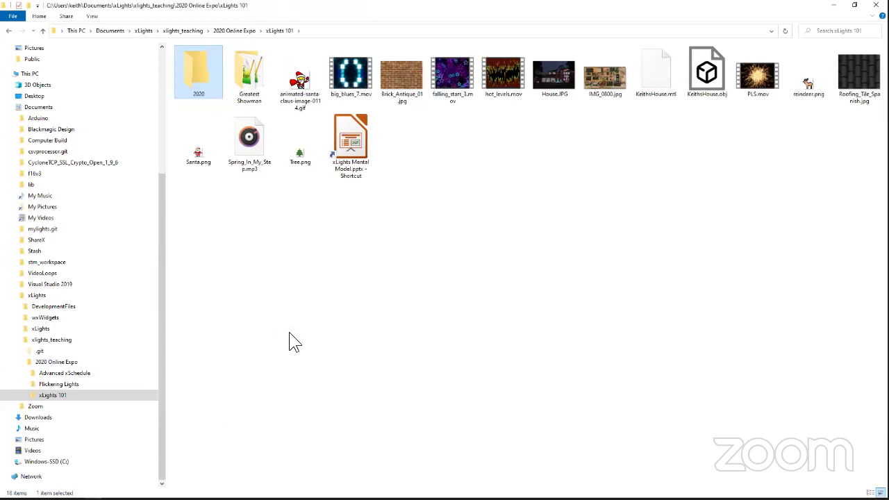
Step: Open the 2020 folder and create a subfolder named Christmas in it
double_click(200, 75)
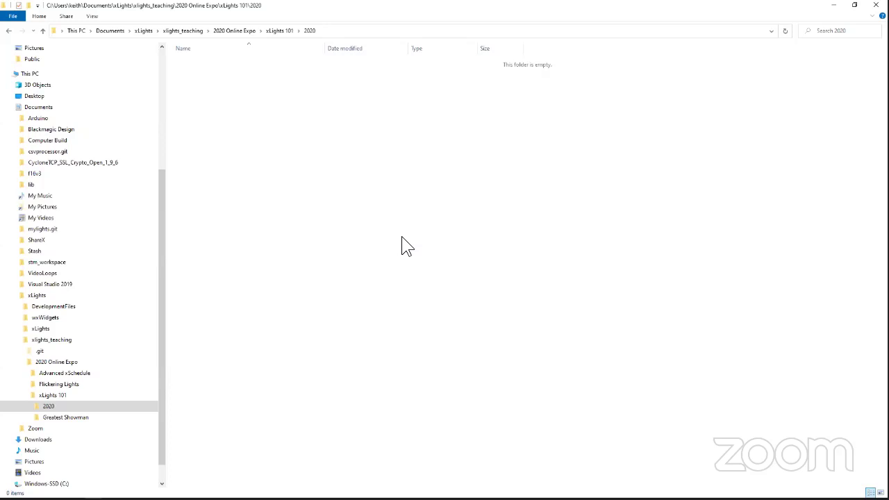
right_click(217, 125)
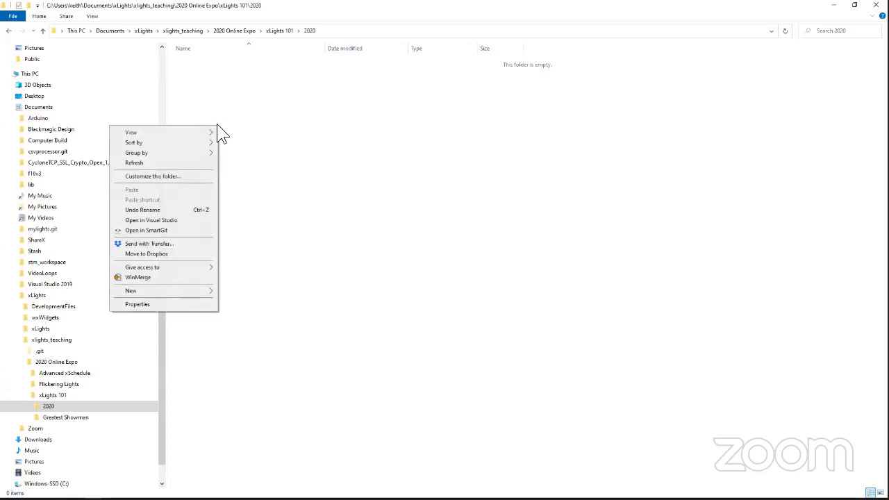
mouse_move(170, 290)
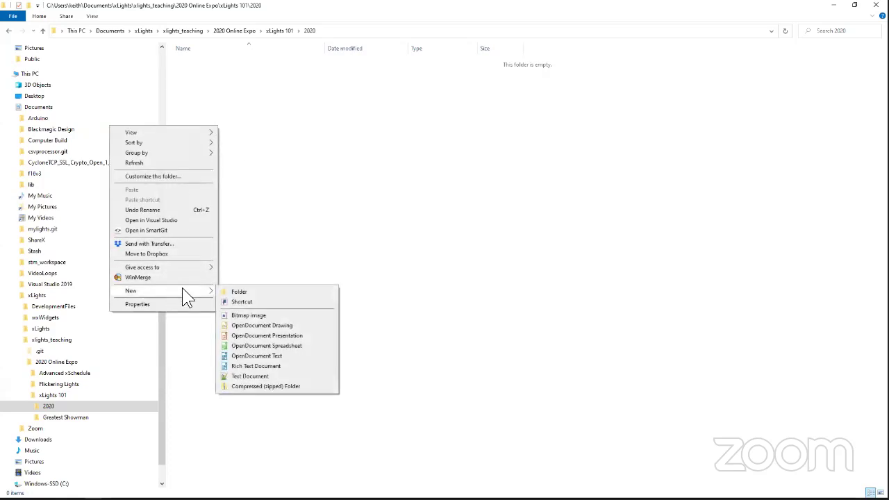
click(253, 290)
text(Christmas)
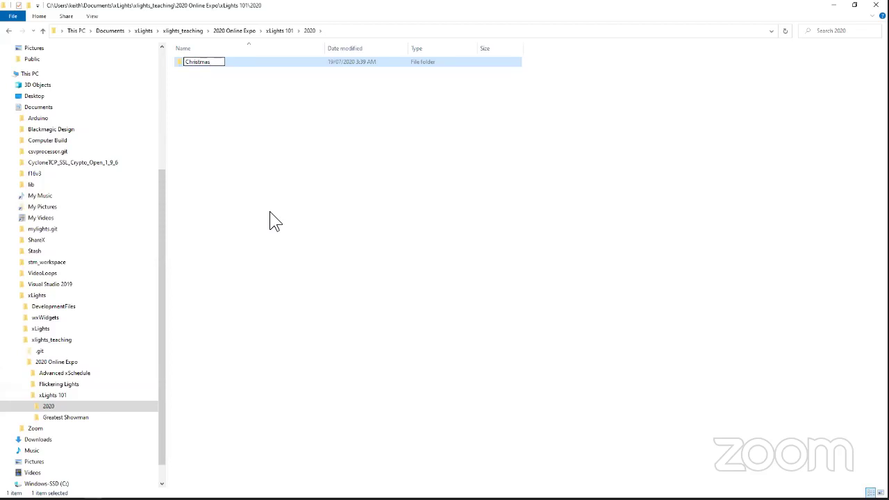
key(Return)
Step: Create a second subfolder named Home beside Christmas, and open the Christmas folder
right_click(232, 123)
mouse_move(192, 281)
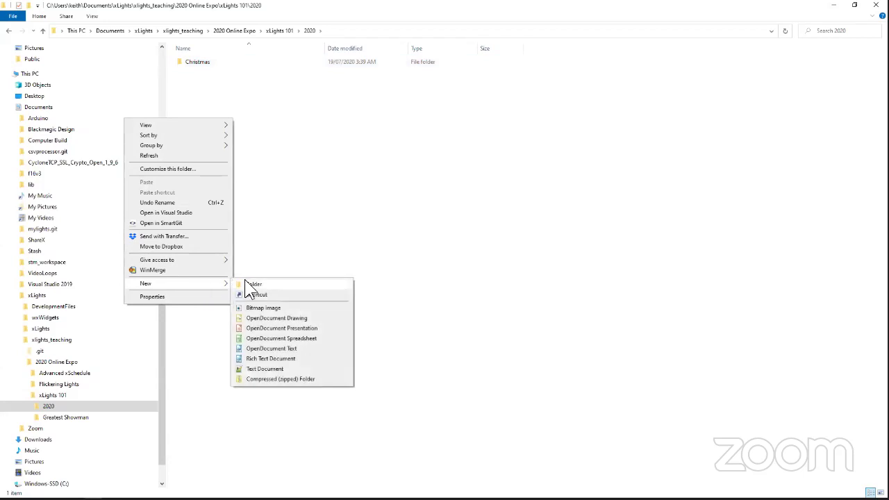
click(250, 282)
text(Home)
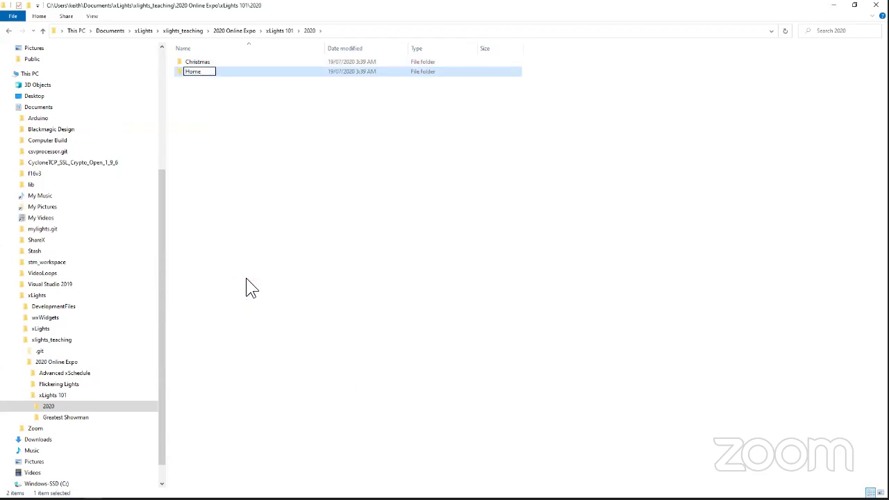
key(Return)
double_click(208, 62)
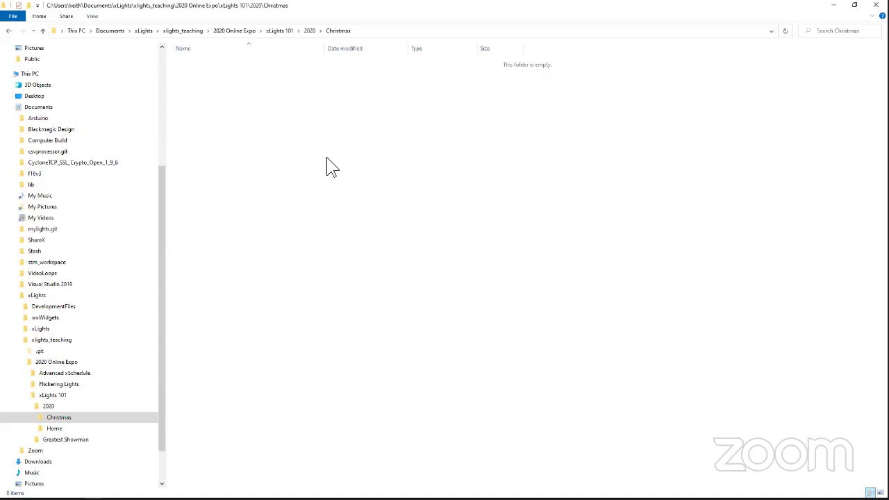
Step: Return to the xLights show directory prompt and choose Documents > xLights > xlights_teaching > 2020 Online Expo > xLights 101 > 2020 > Christmas
click(832, 5)
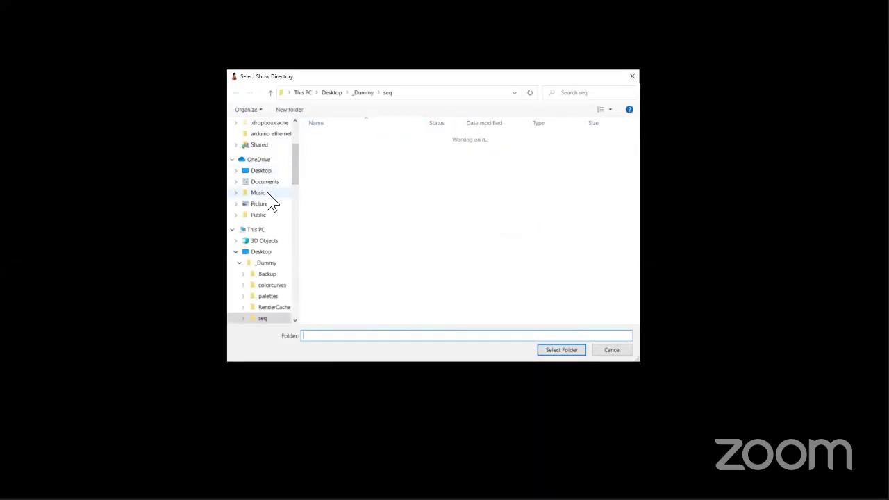
click(236, 250)
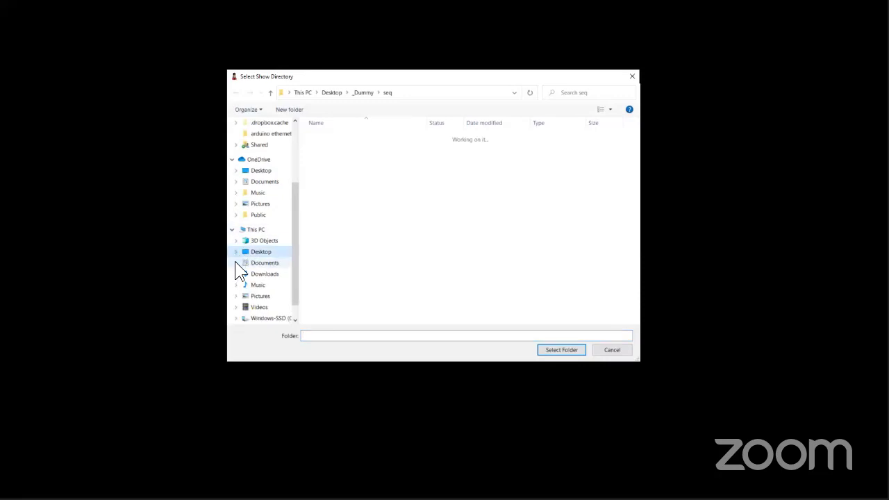
scroll(235, 259, down, 3)
click(239, 234)
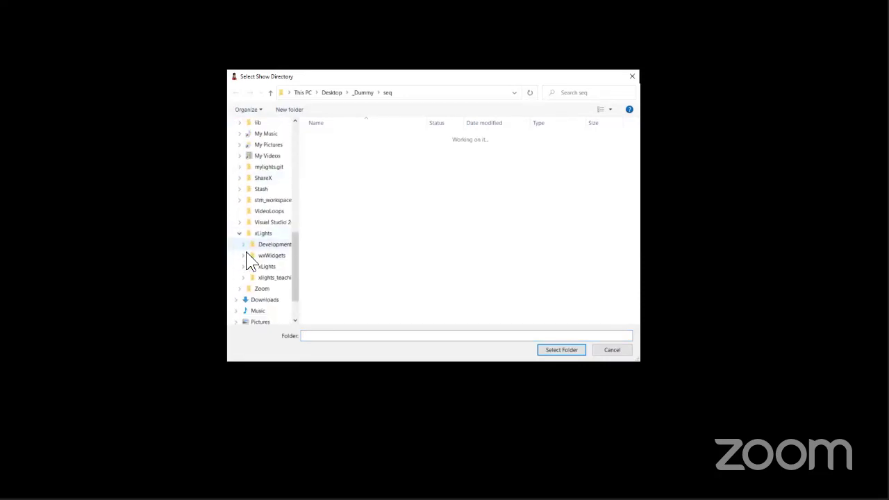
click(243, 277)
click(246, 299)
click(250, 300)
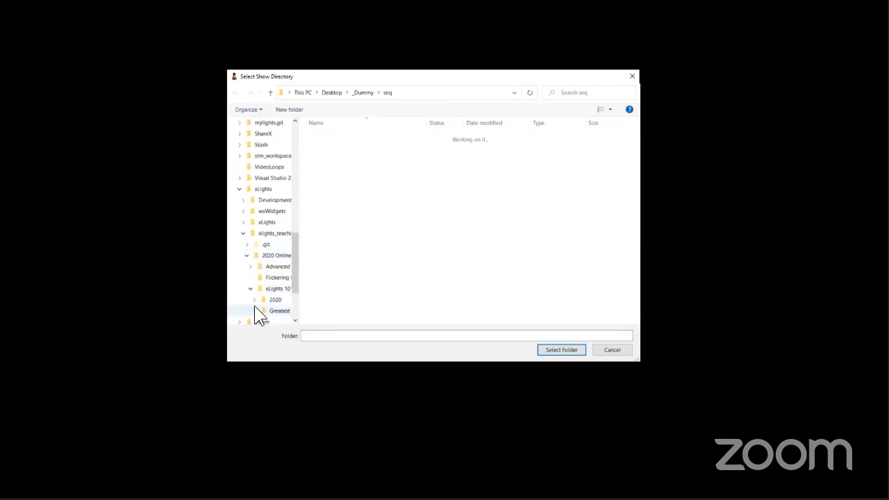
click(254, 300)
click(281, 300)
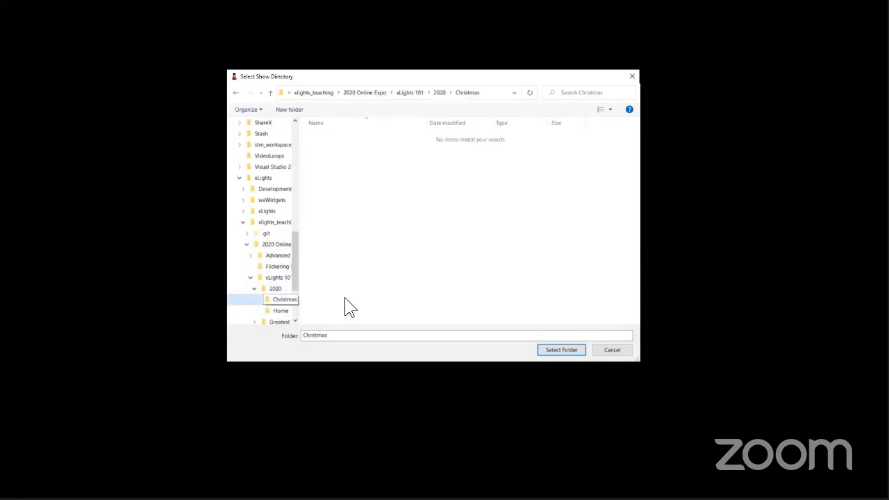
click(559, 353)
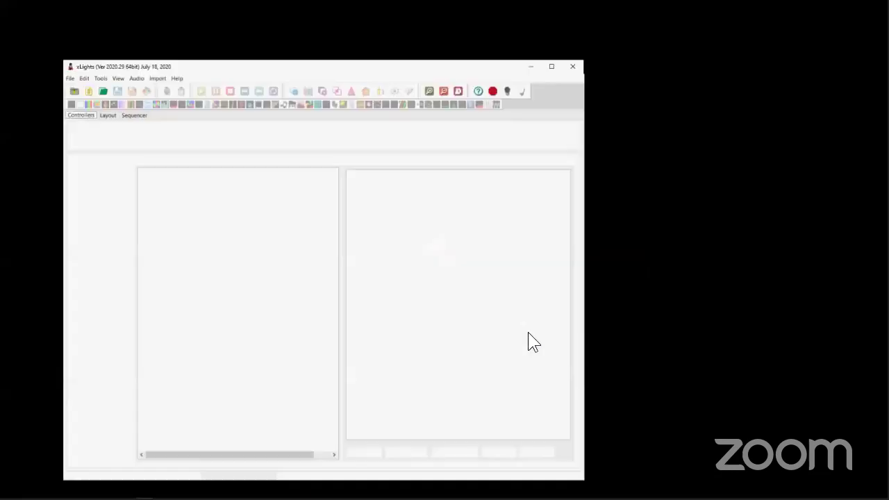
Step: Maximize the xLights window and decline to provide an e-mail address for crash reports
click(551, 66)
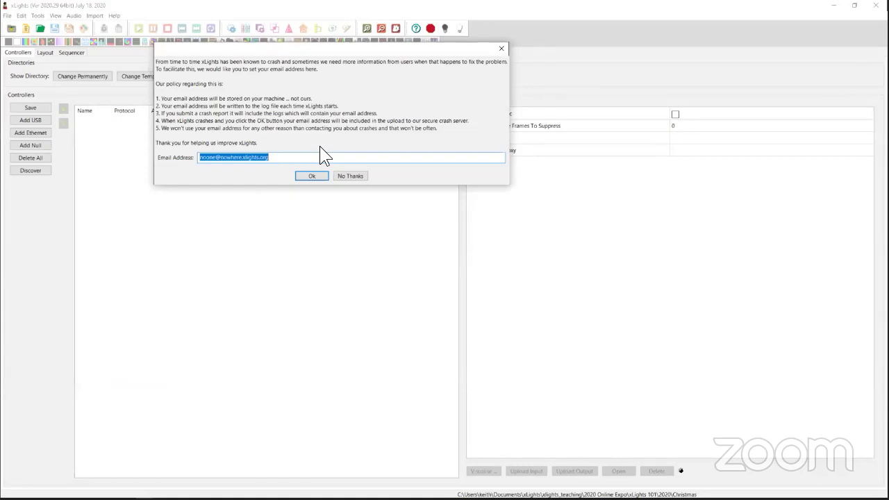
click(341, 176)
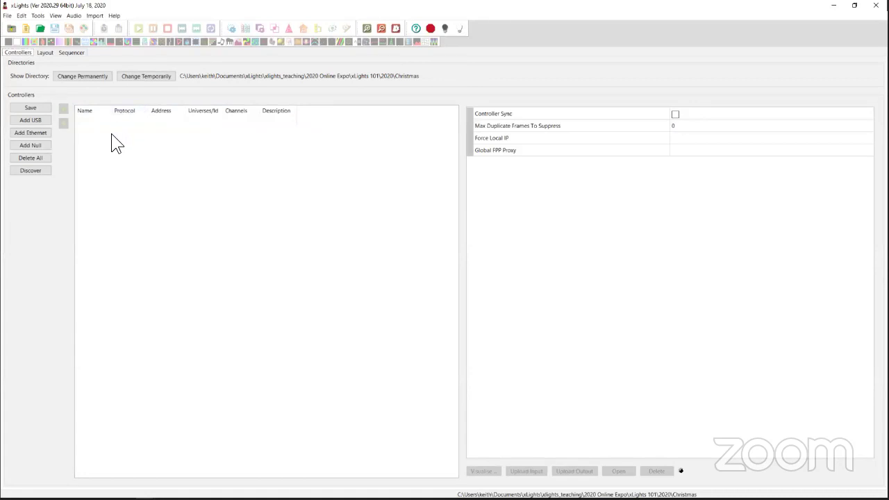
Step: In the backup preferences, enable Backup Subfolders and set Purge Backups to Older than 90 days
click(7, 15)
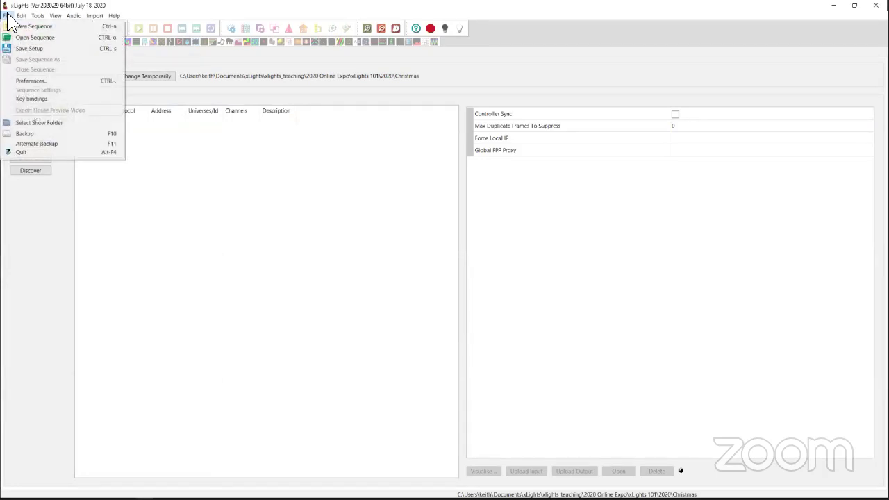
click(45, 80)
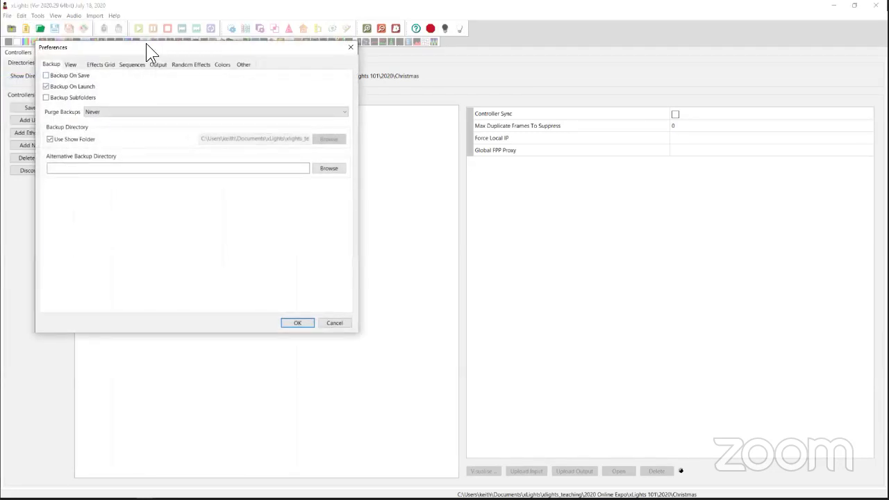
click(101, 111)
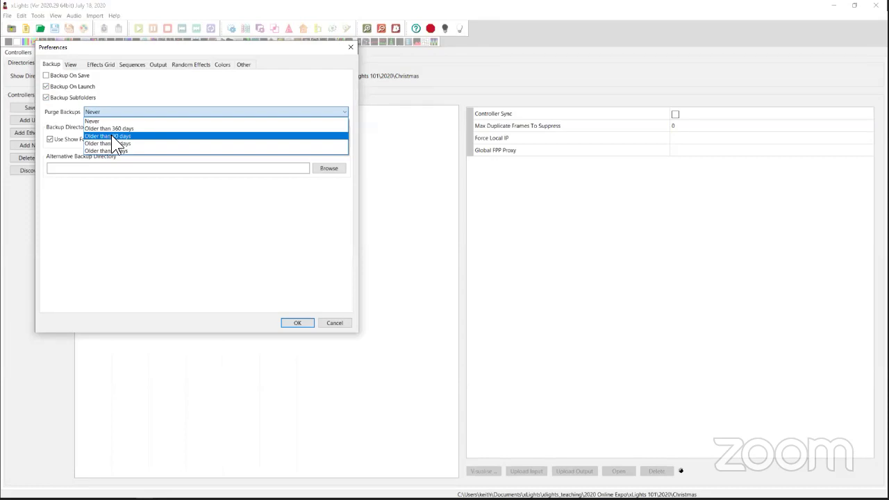
click(130, 135)
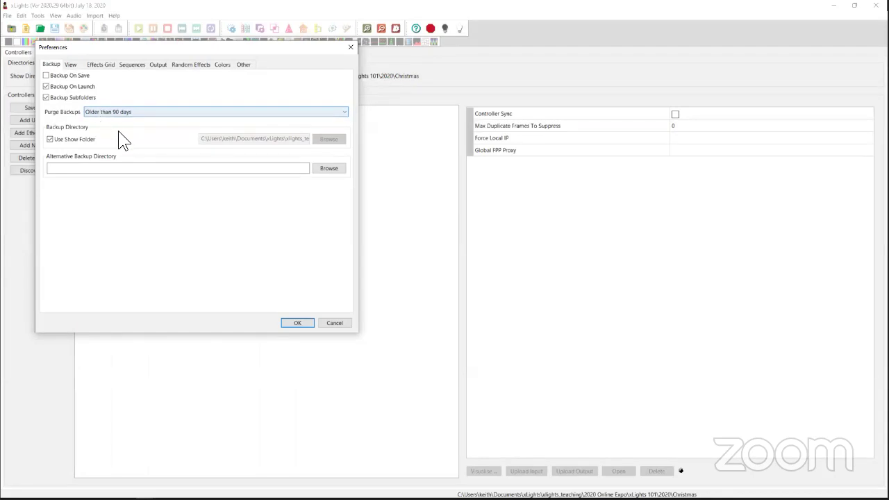
Step: Choose a model handle size in the view preferences
click(71, 64)
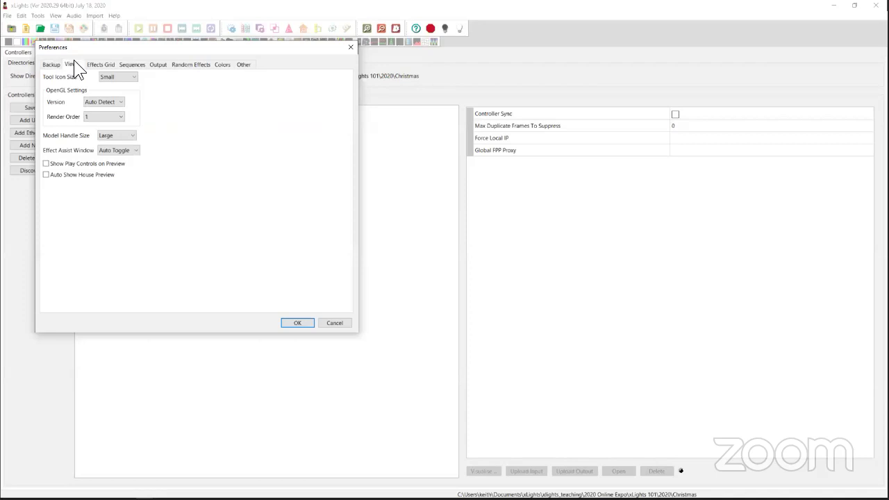
click(107, 136)
click(109, 159)
Step: Review the Effects Grid, Sequences, Output, Random Effects and Other preferences
click(103, 63)
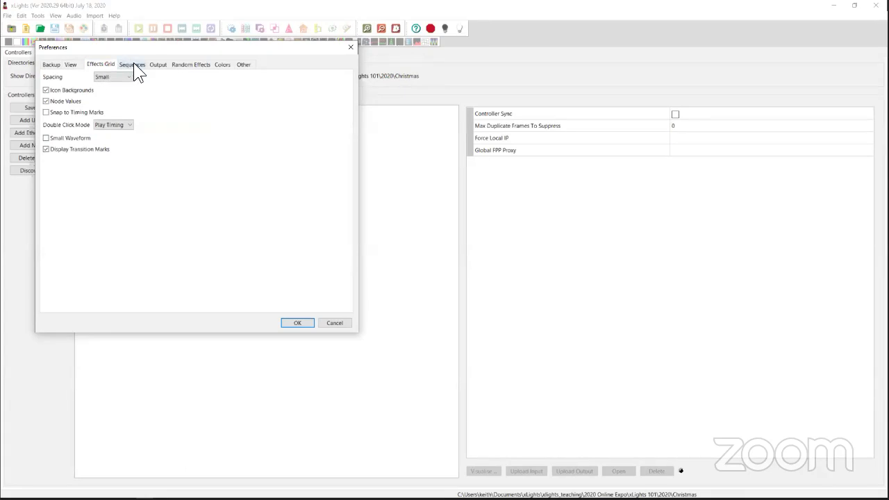
click(134, 64)
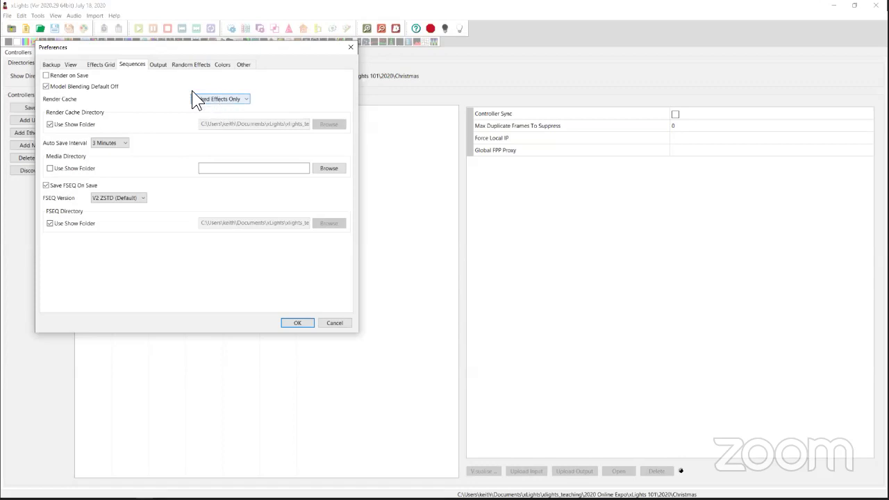
click(158, 65)
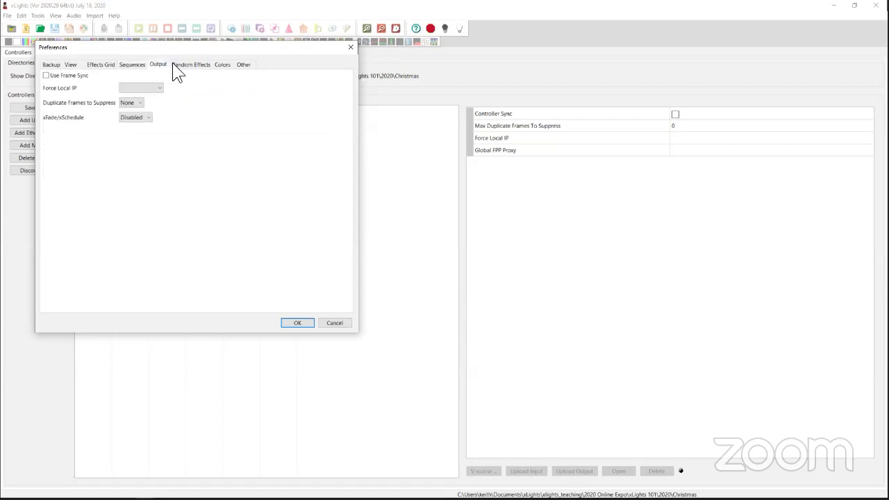
click(184, 64)
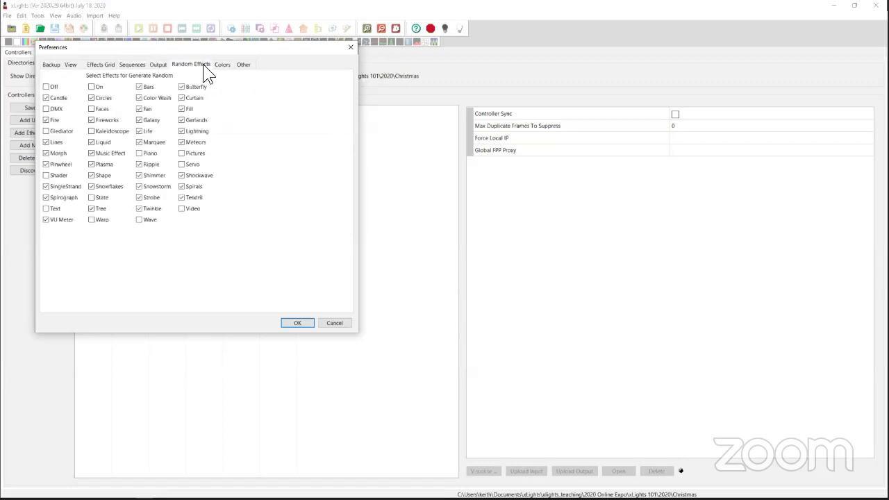
click(246, 66)
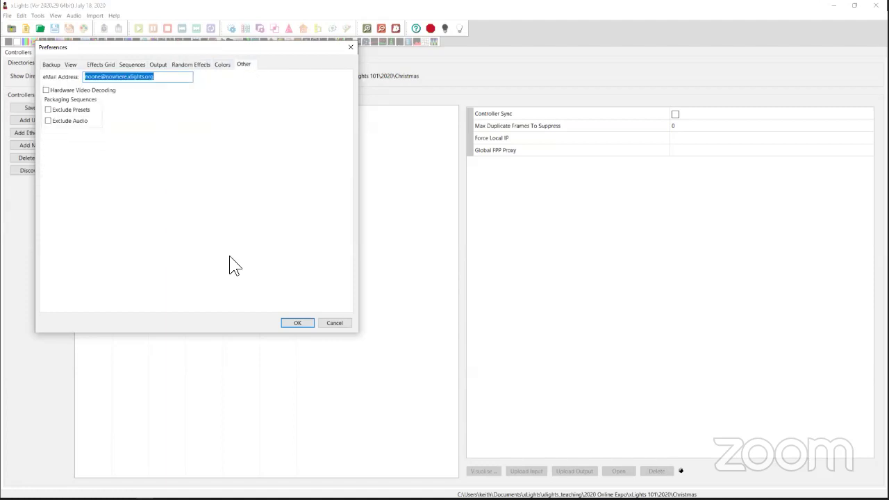
Step: Set the media directory to use the show folder in the Sequences preferences and apply the preferences
click(292, 322)
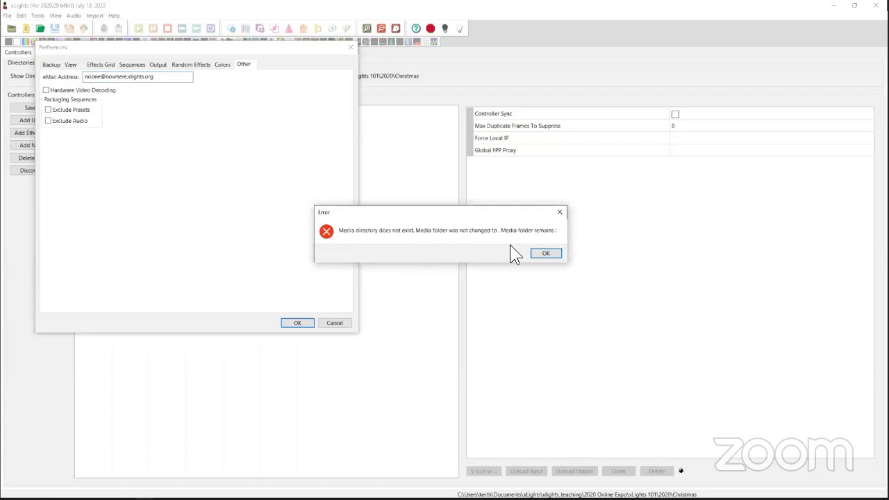
click(546, 253)
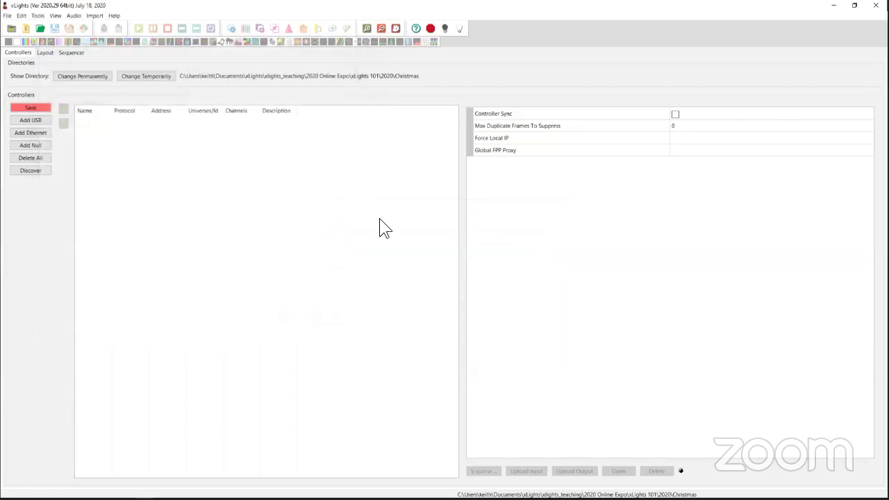
click(7, 15)
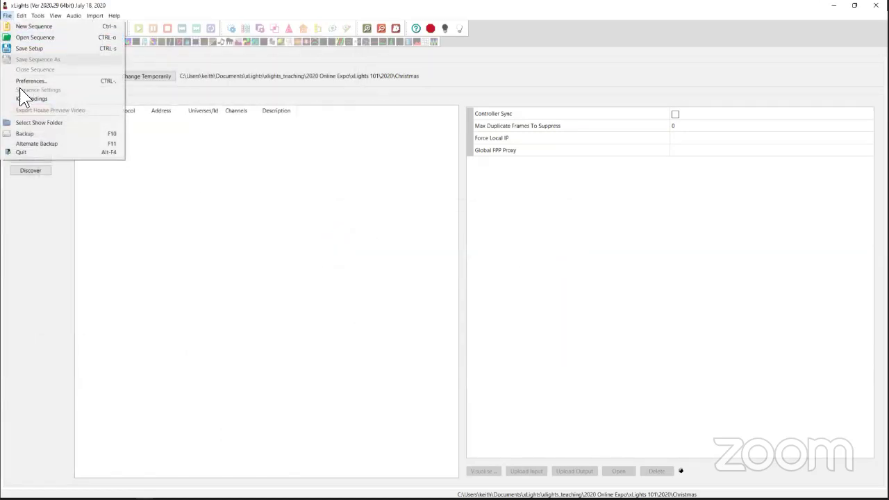
click(32, 79)
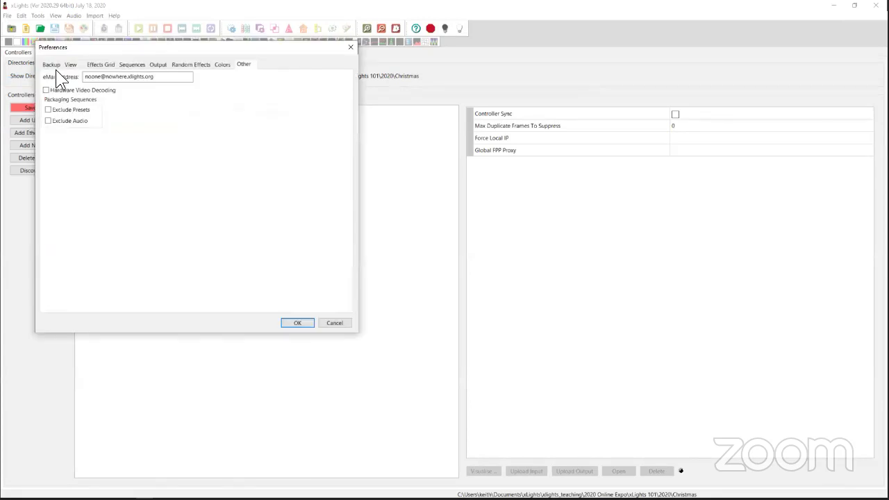
click(57, 65)
click(99, 65)
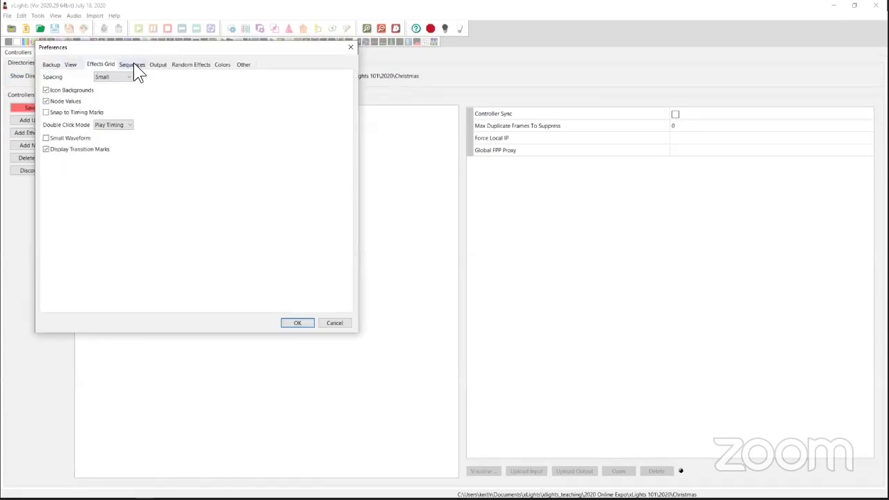
click(132, 65)
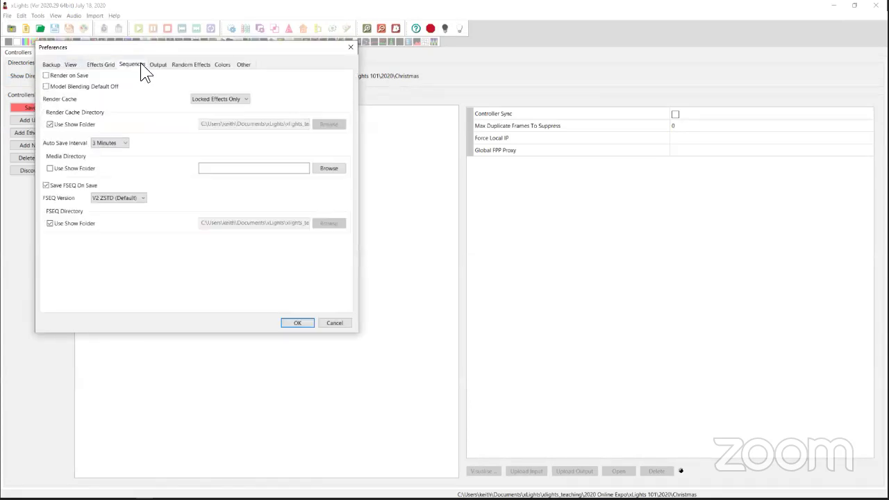
click(69, 168)
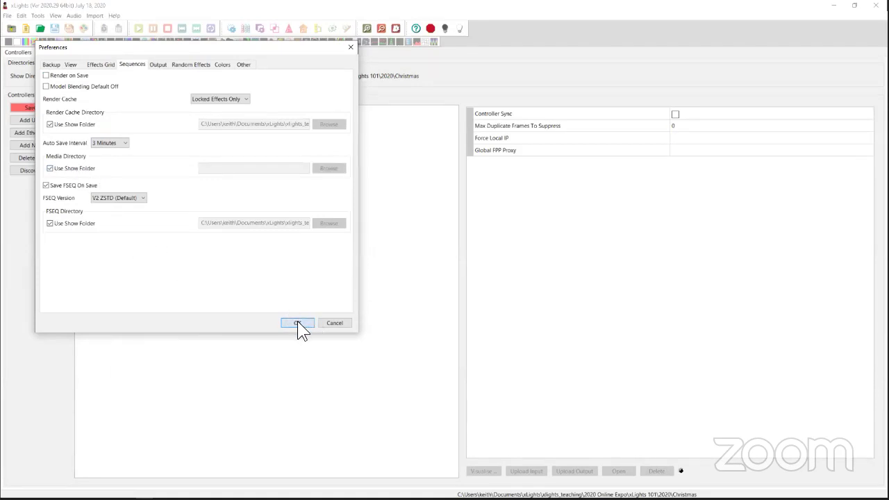
click(297, 323)
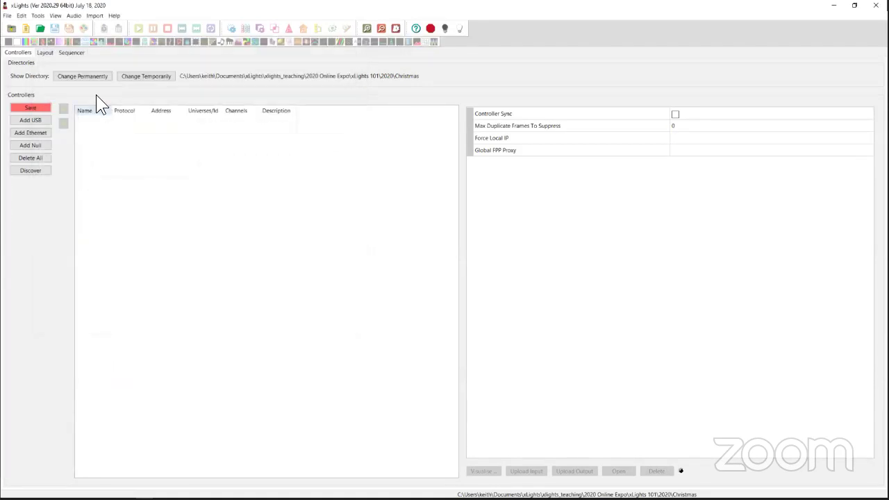
Step: Turn on Auto Save for the sequencer window perspectives
click(51, 15)
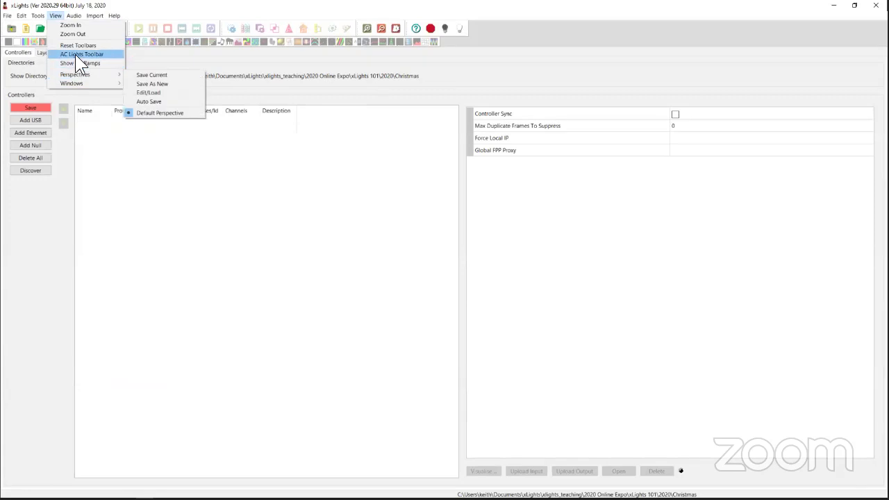
mouse_move(78, 75)
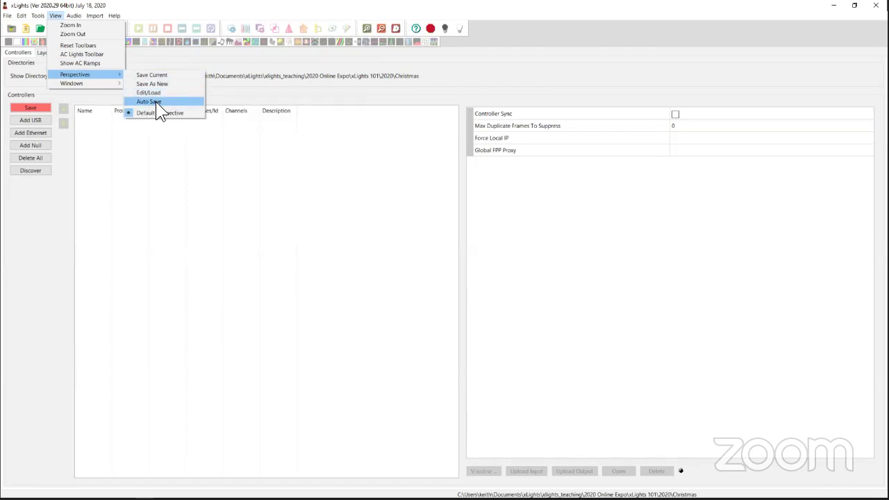
click(155, 102)
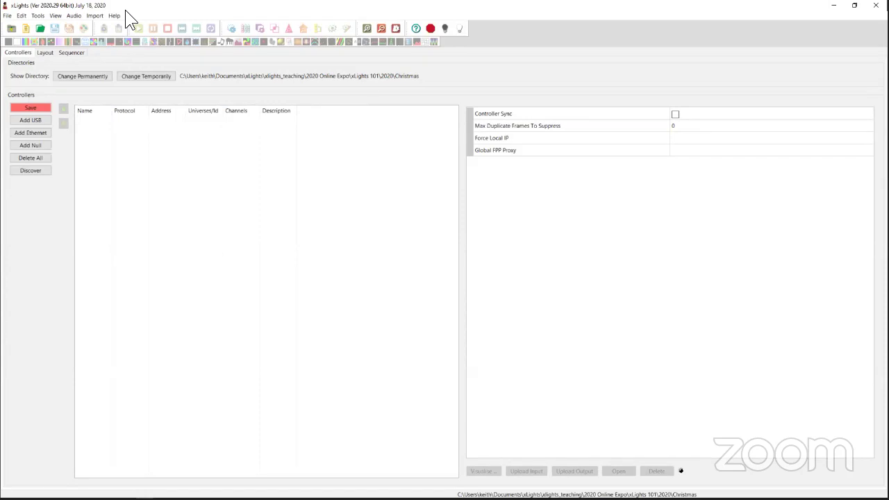
Step: Show the AC Lights Toolbar and dock it at the end of the main toolbar row
click(56, 16)
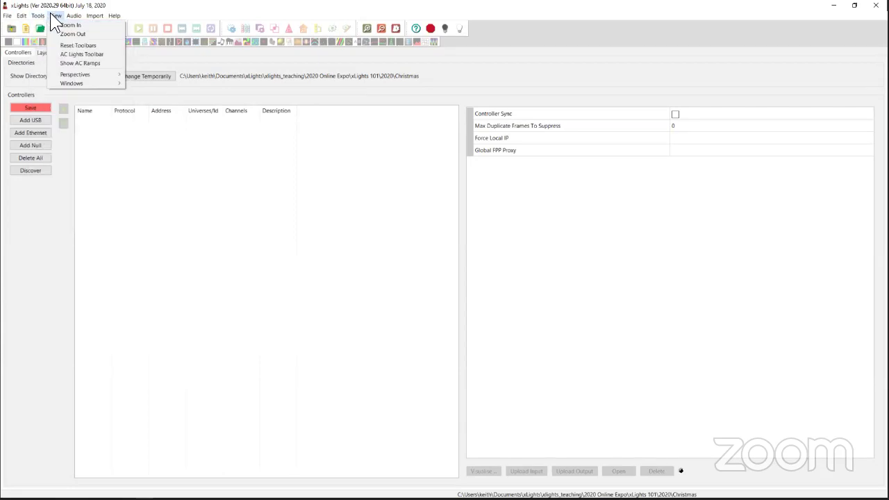
click(79, 55)
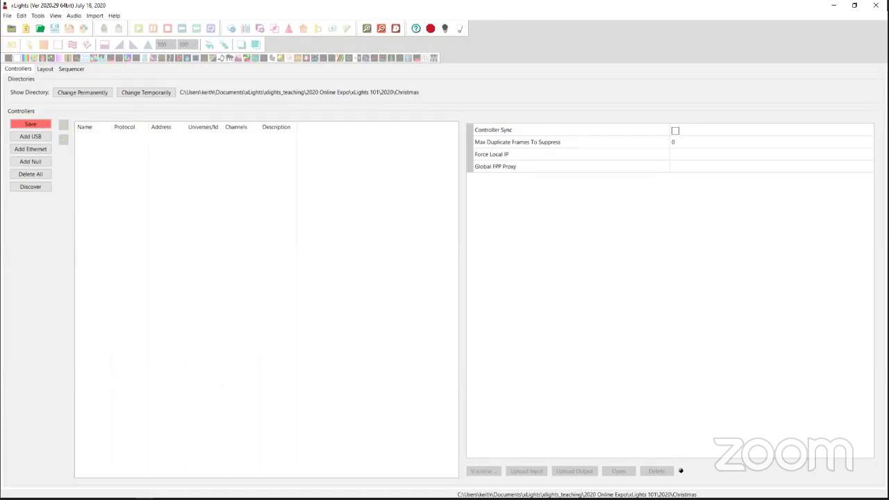
drag(4, 43, 474, 28)
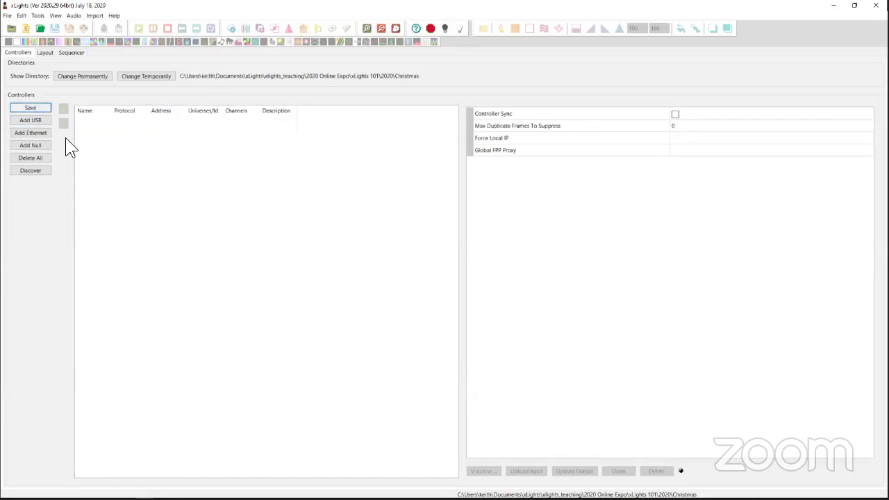
Step: On the Layout page, narrow the model list and properties area to widen the preview
click(43, 53)
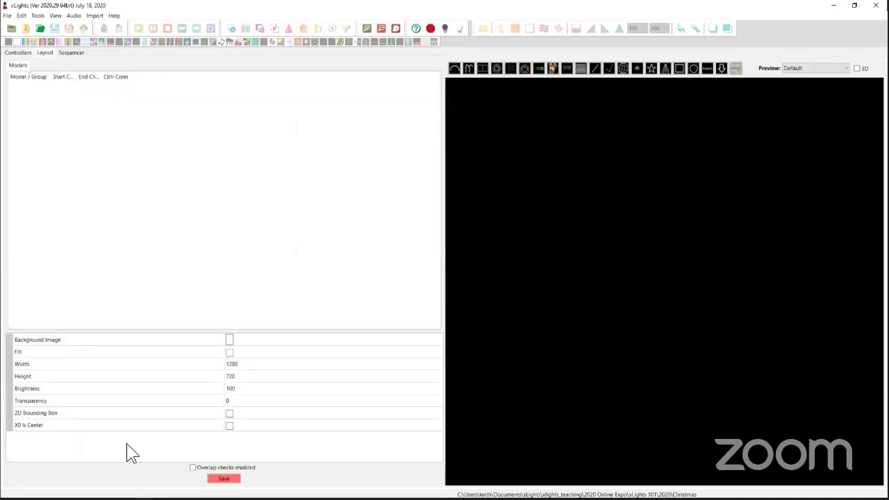
click(18, 54)
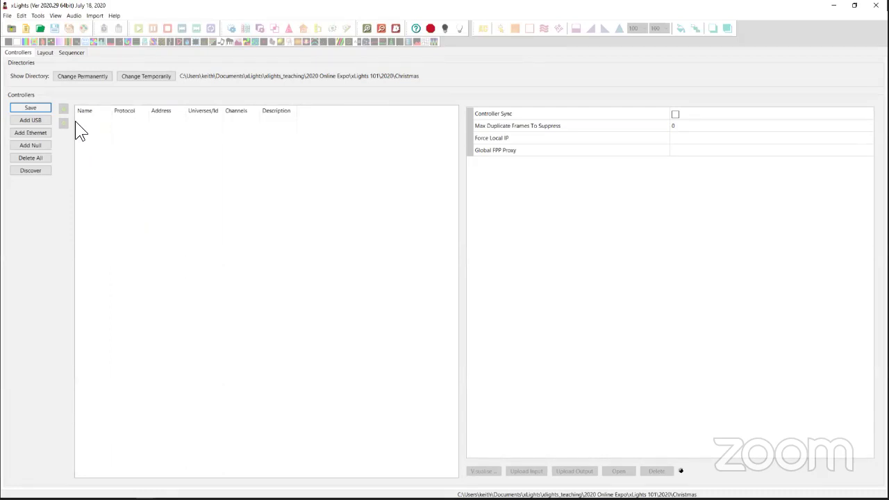
click(44, 54)
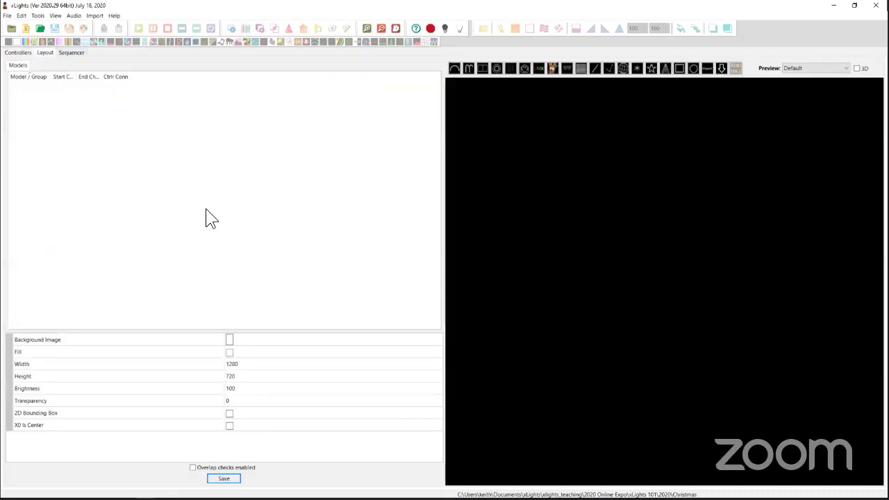
drag(443, 188, 252, 169)
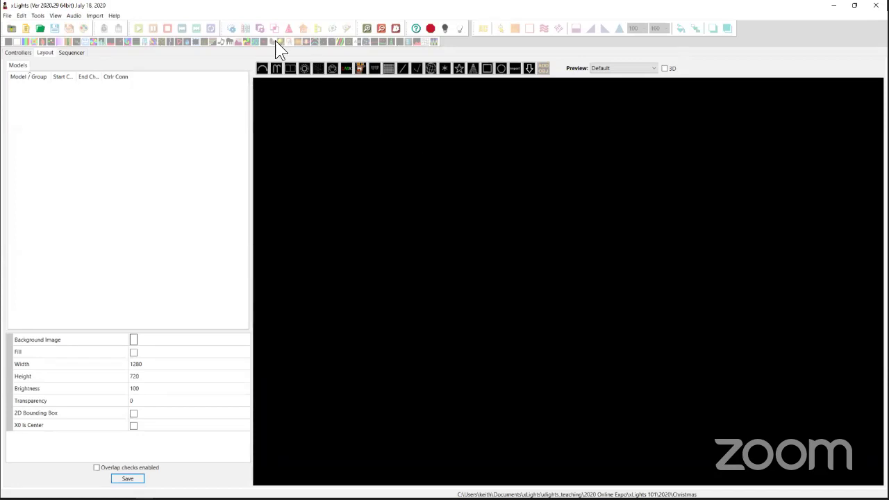
Step: Look over the Sequencer page and examine the layout preview in 3D before returning it to 2D
click(73, 53)
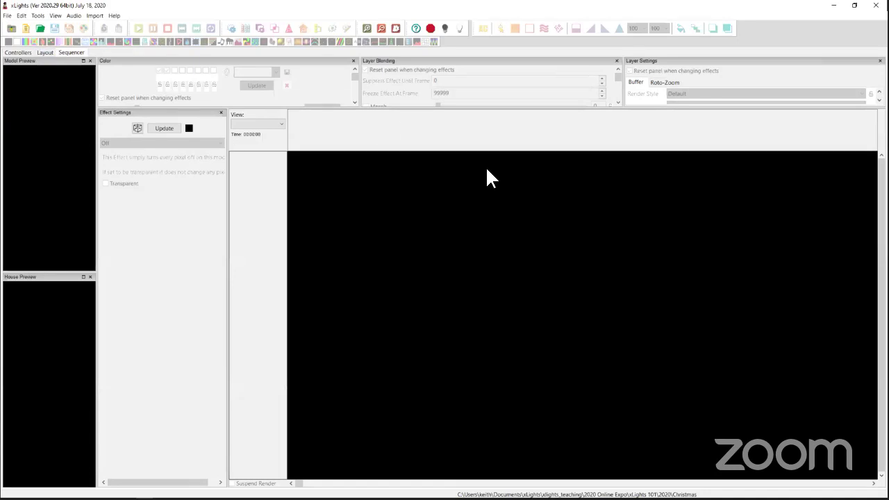
click(45, 52)
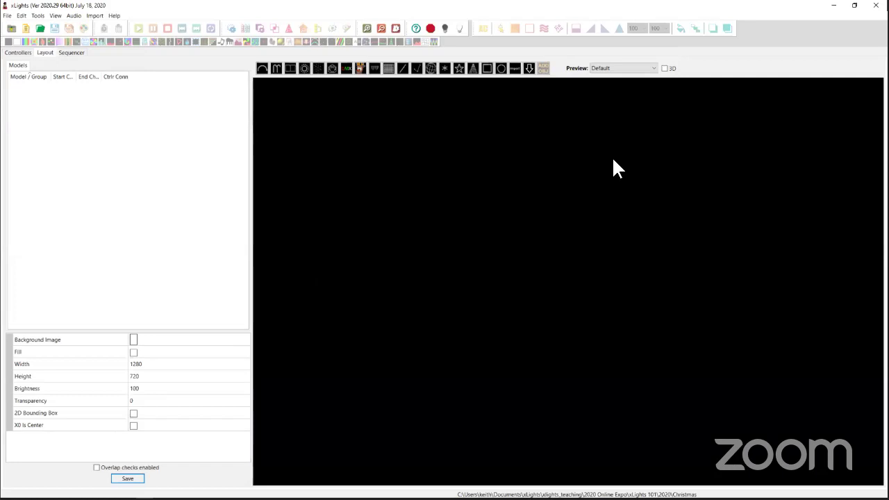
click(664, 69)
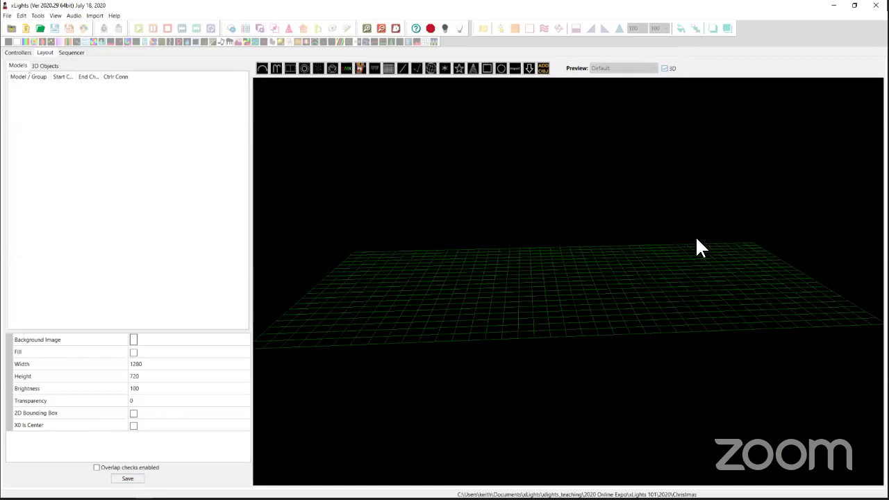
mouse_move(696, 239)
mouse_down()
mouse_move(678, 249)
mouse_move(701, 232)
mouse_move(692, 250)
mouse_move(684, 239)
mouse_move(692, 242)
mouse_up()
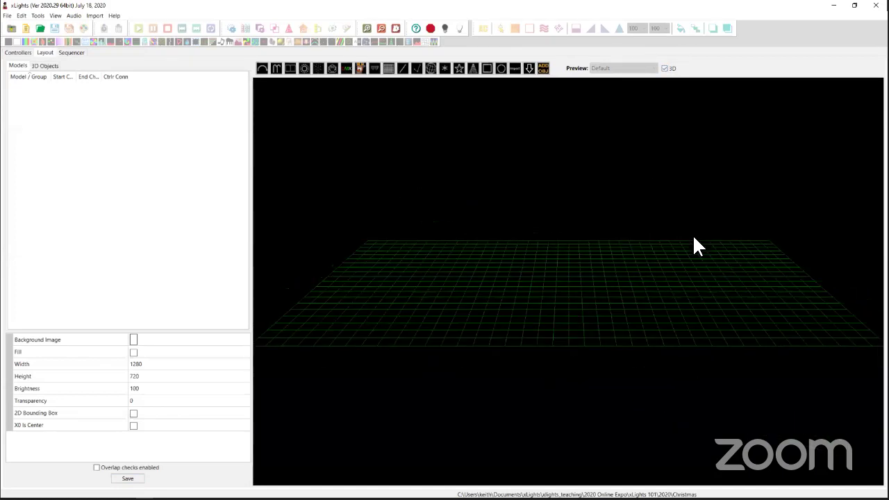
click(665, 68)
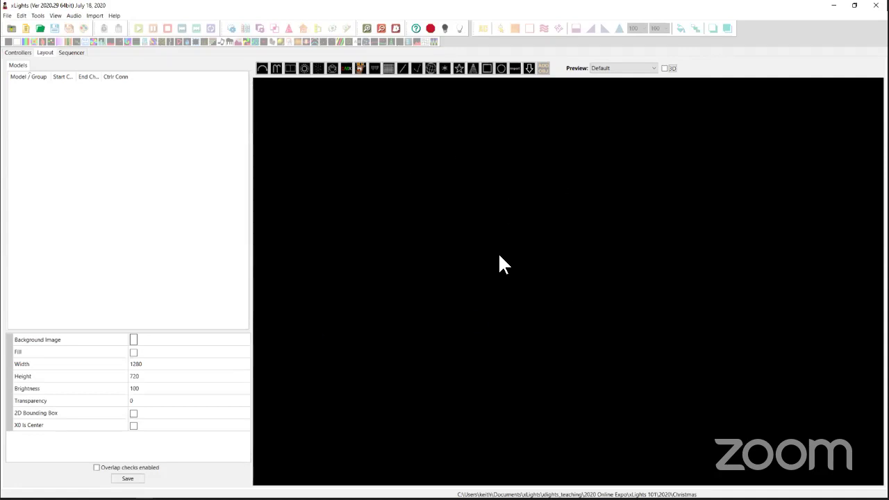
Step: Switch to File Explorer and move House.JPG from the xLights 101 folder into the 2020 Christmas show folder
key(alt+Tab)
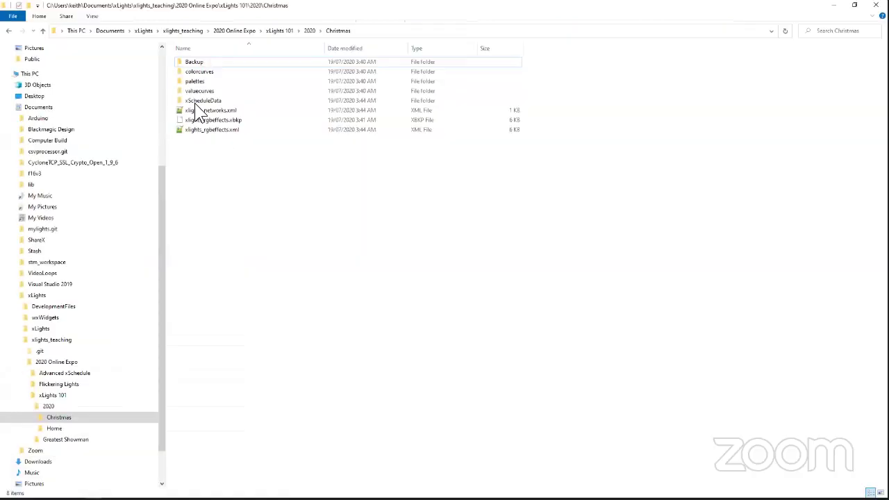
click(51, 396)
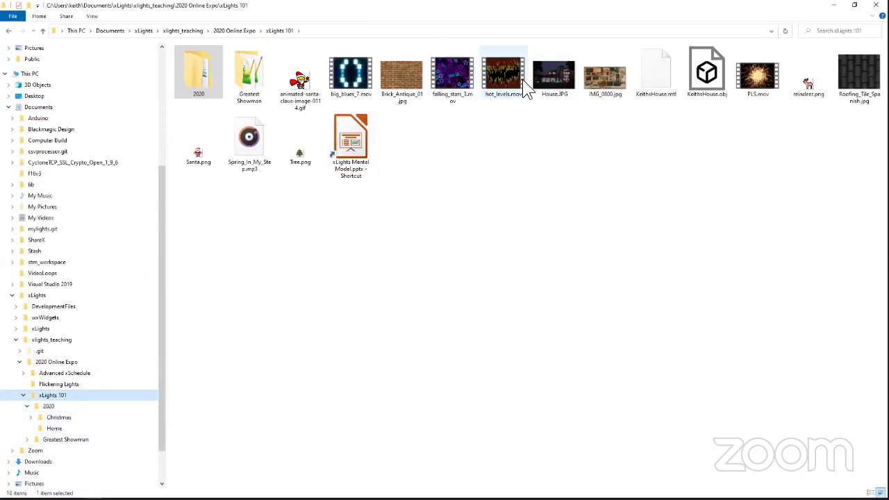
click(547, 71)
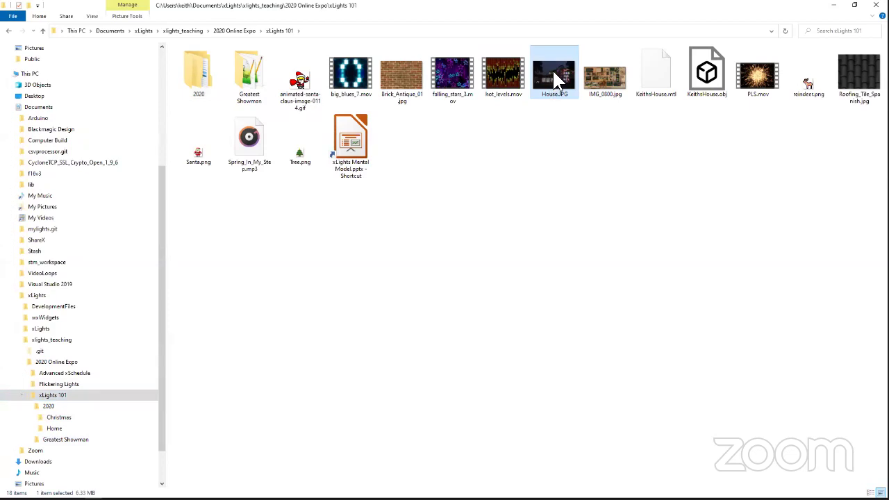
drag(552, 69, 76, 419)
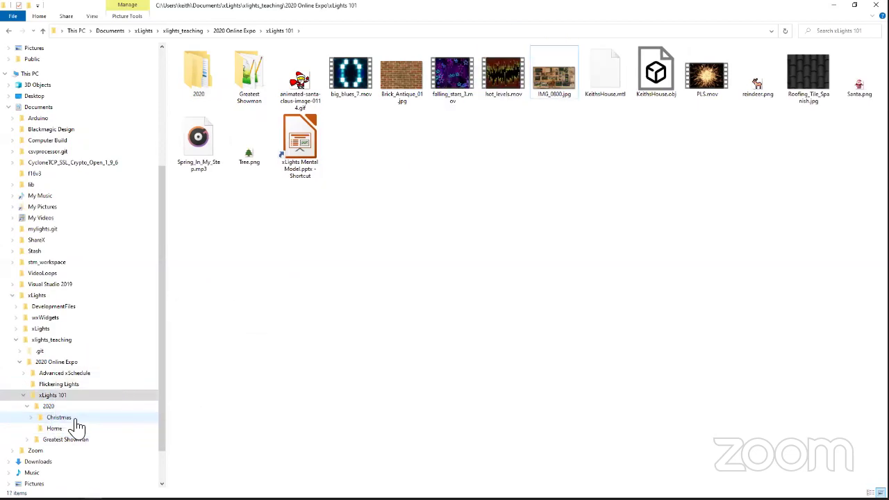
Step: Create a folder named Images in the Christmas show folder and move House.JPG into it
click(76, 417)
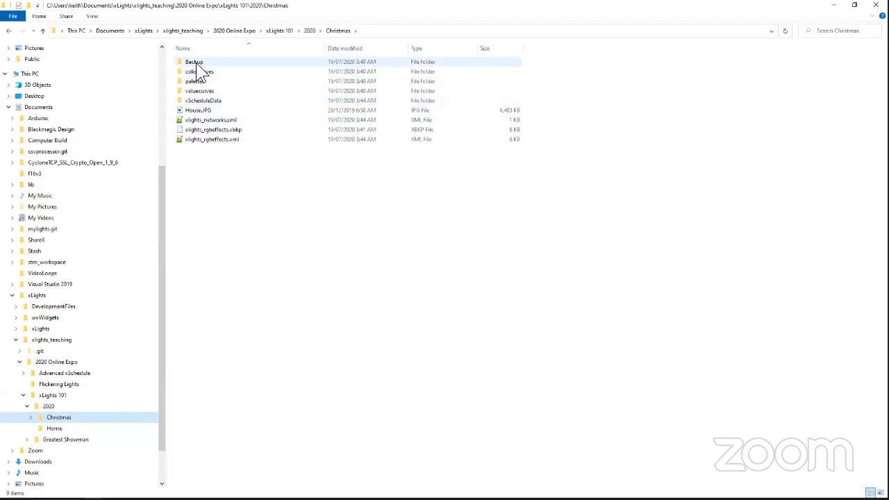
right_click(196, 165)
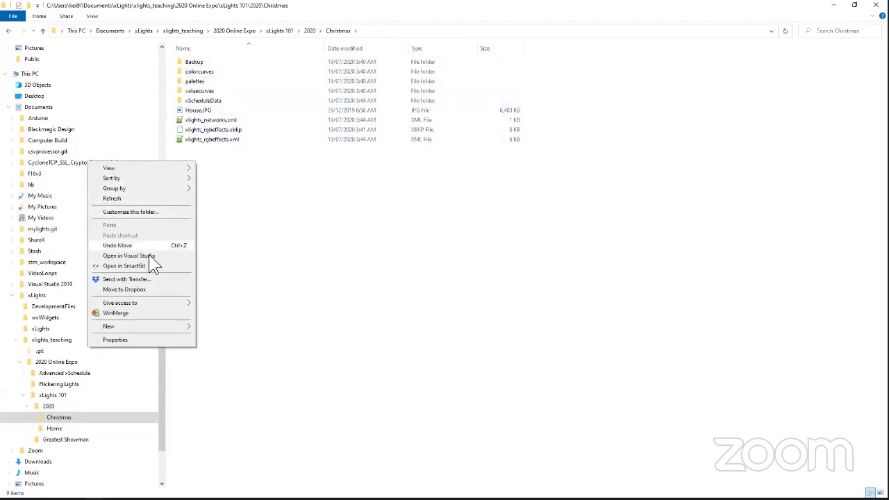
mouse_move(104, 325)
click(225, 324)
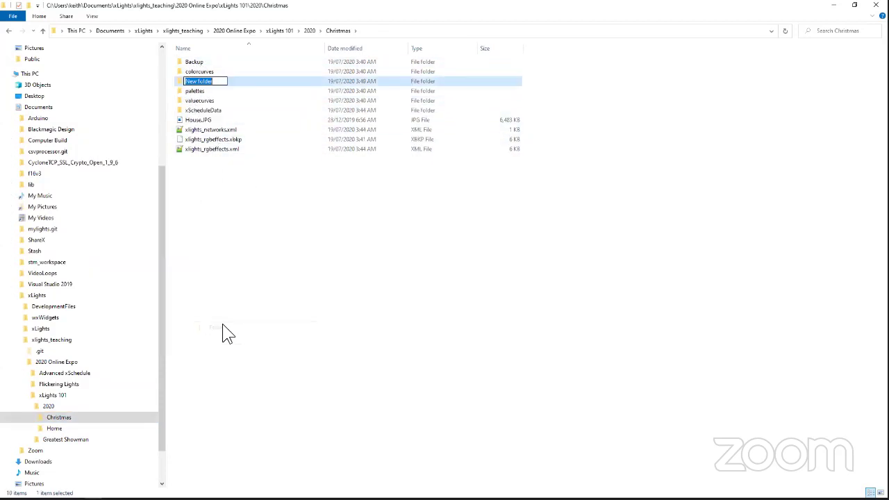
text(Images)
key(Return)
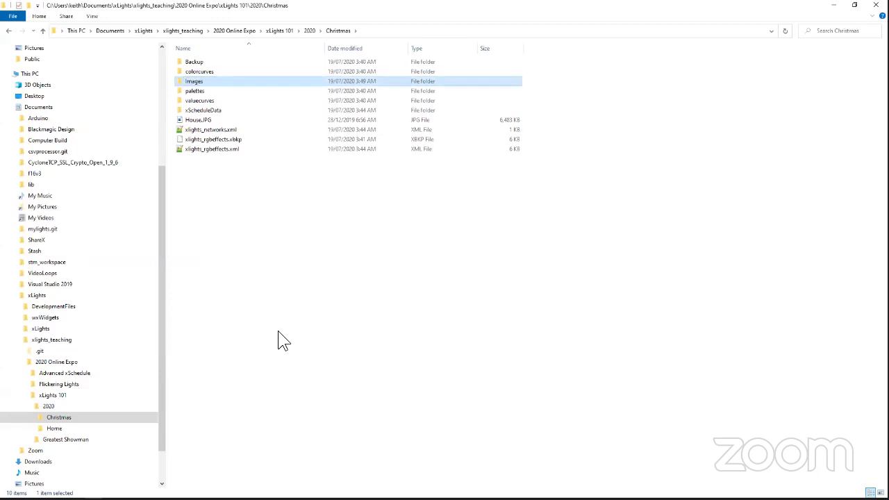
drag(198, 120, 203, 78)
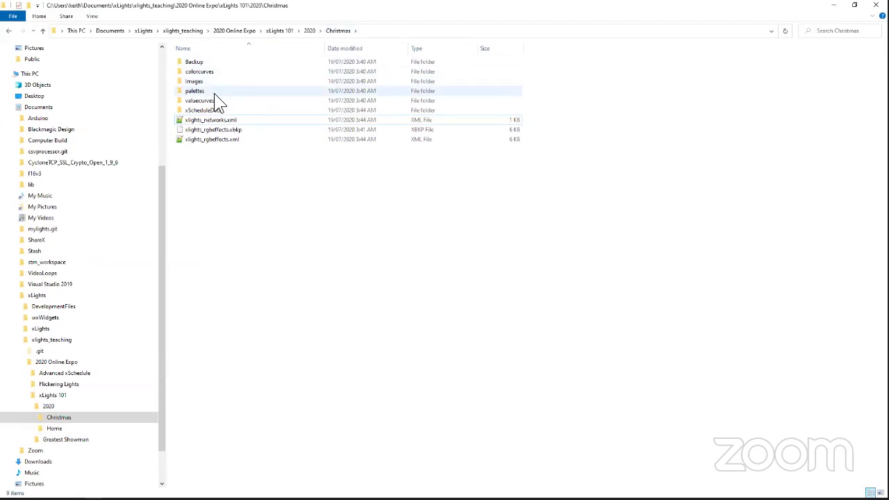
Step: Switch back to xLights and set House.JPG from the show's Images folder as the layout background image
click(832, 9)
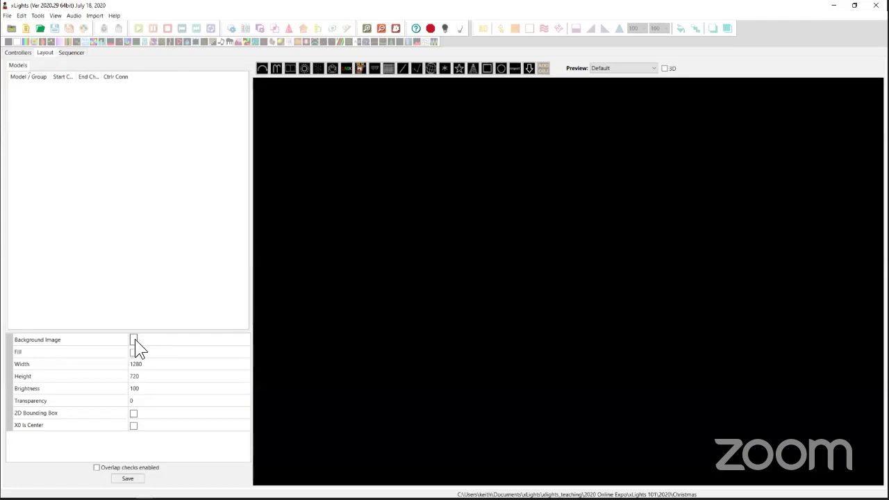
click(169, 340)
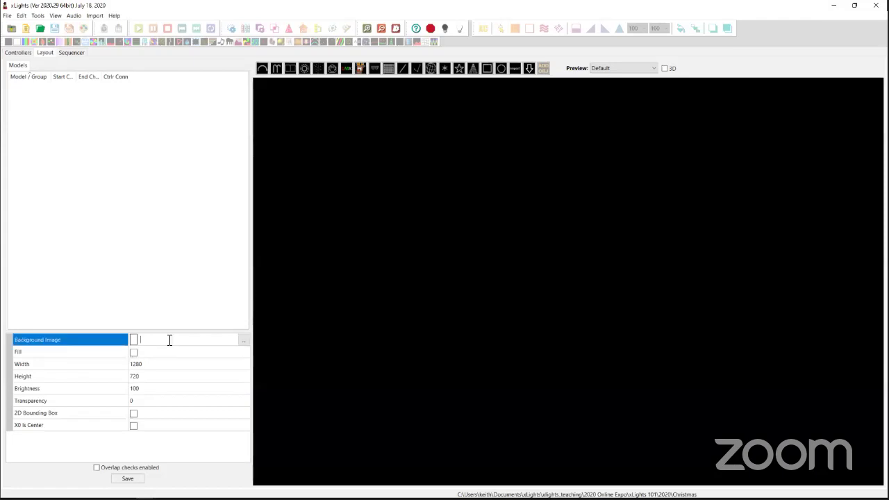
click(244, 339)
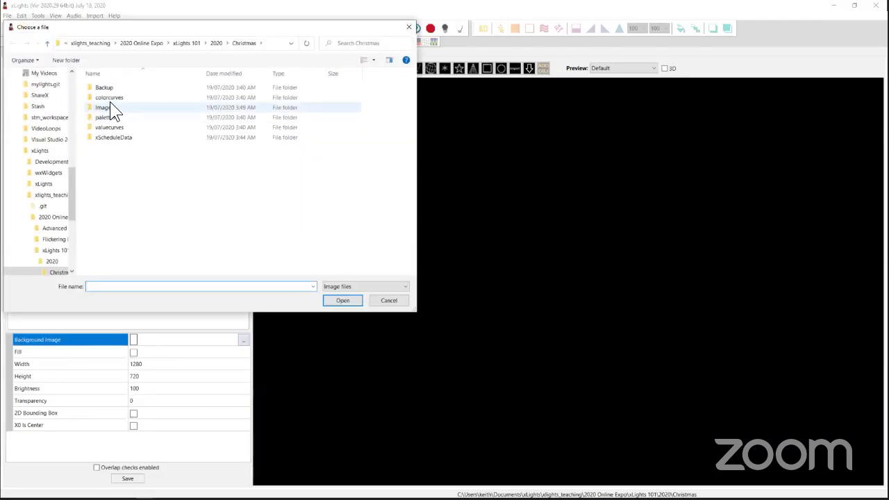
click(108, 107)
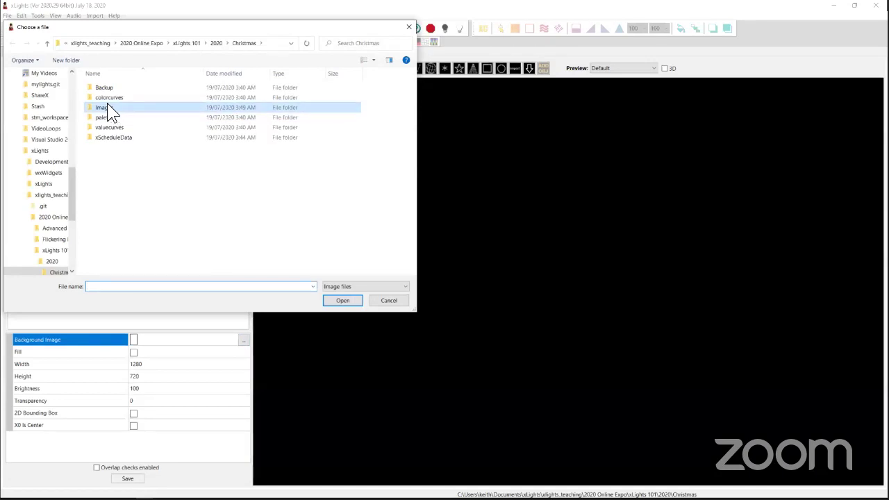
double_click(107, 108)
double_click(113, 115)
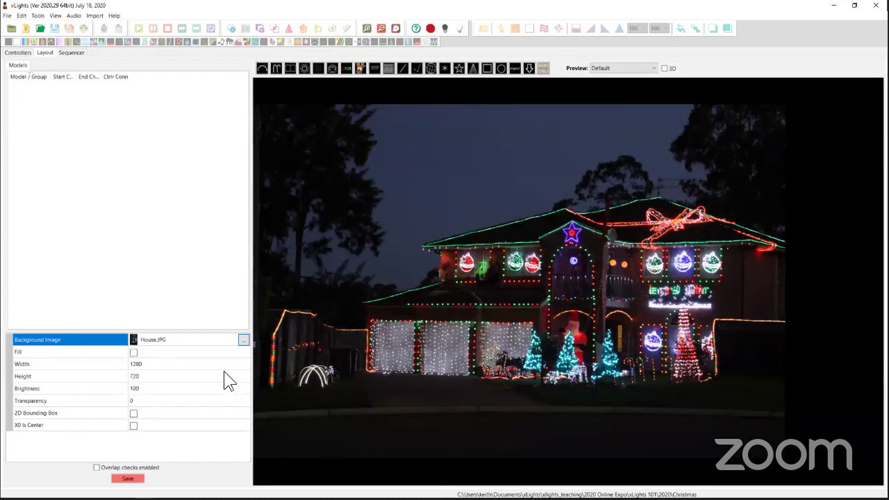
Step: Compare the background image with and without Fill, and leave Fill enabled
click(134, 352)
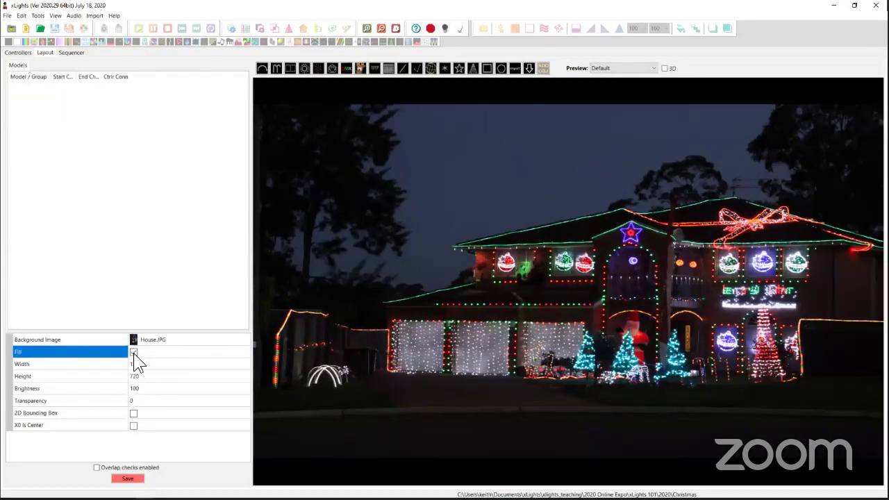
click(134, 352)
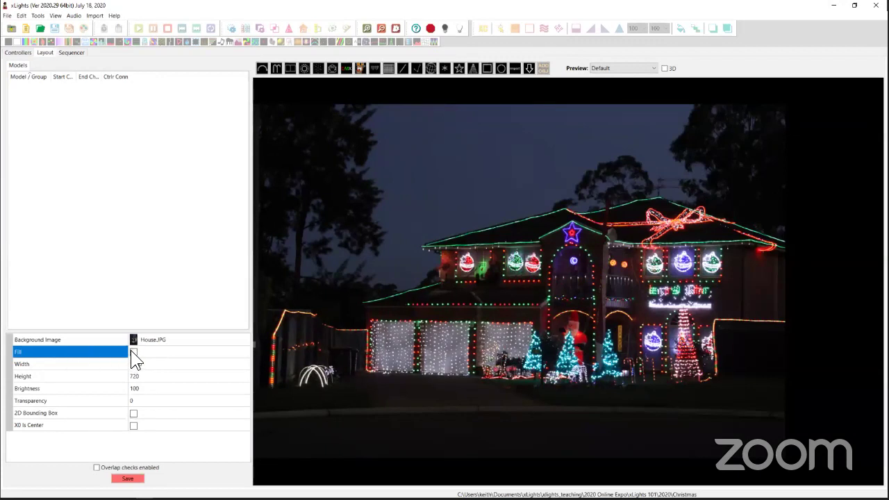
click(133, 352)
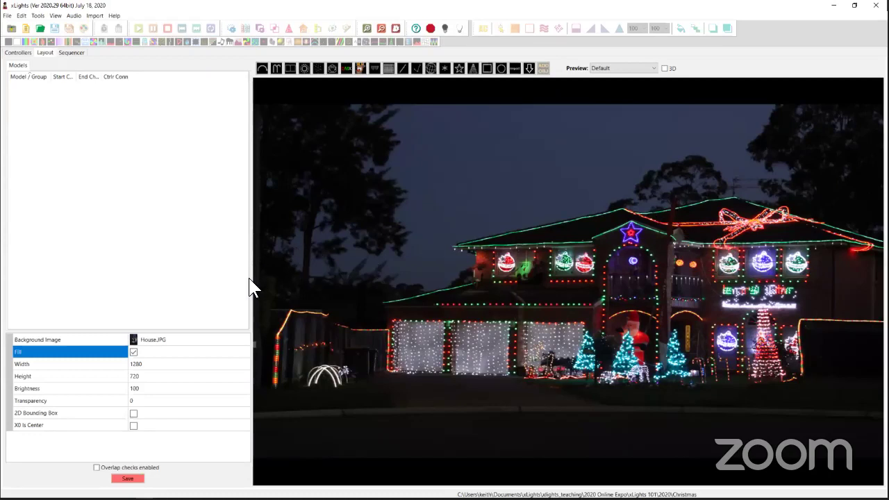
Step: Narrow the model list and properties area to widen the preview, and reset the preview's view
drag(252, 278, 233, 275)
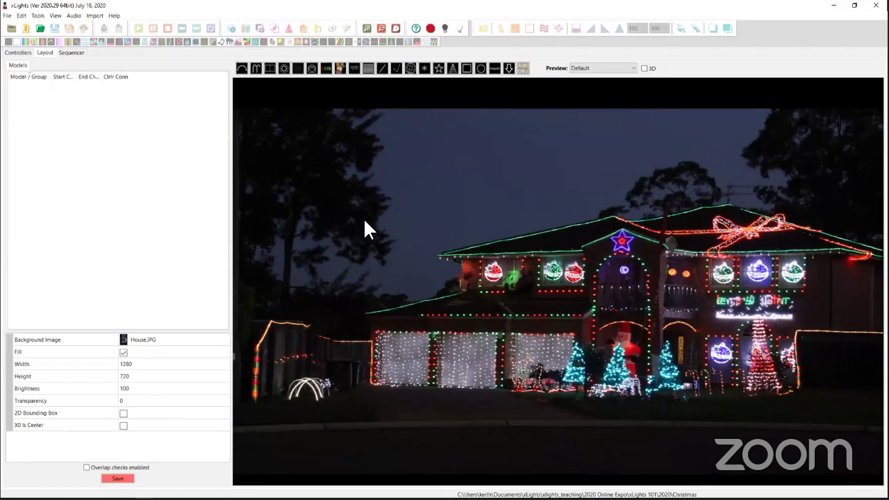
right_click(343, 259)
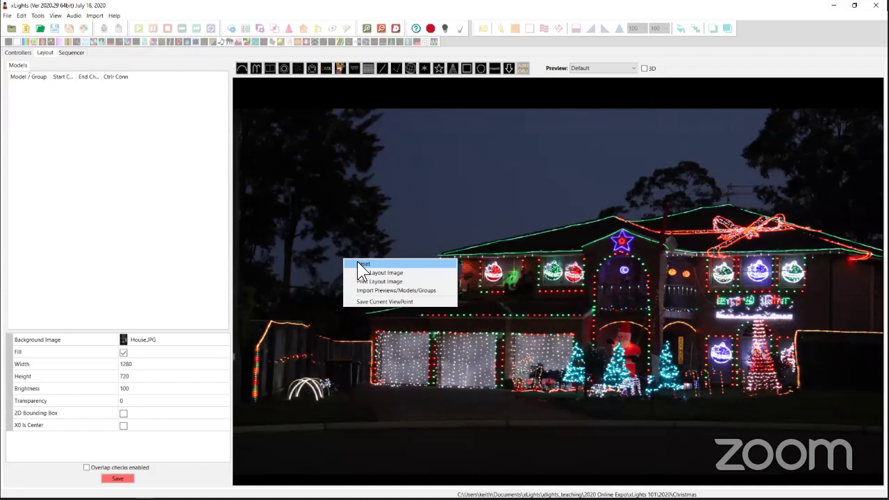
click(357, 263)
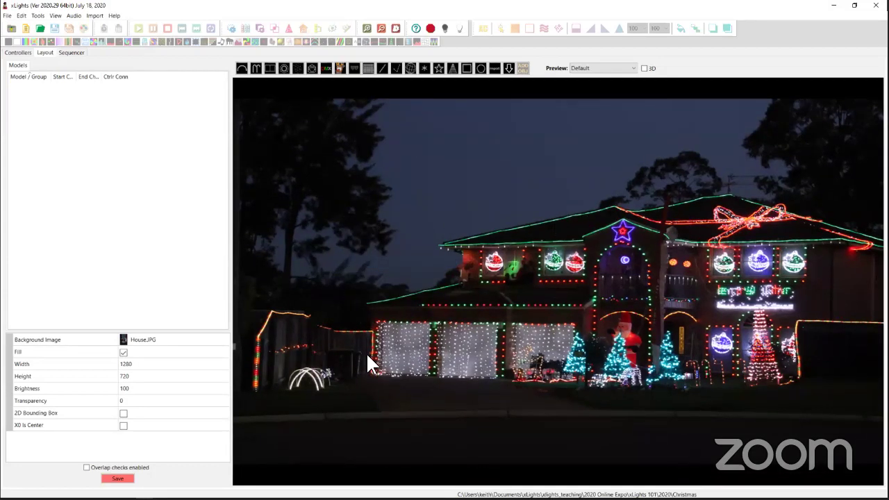
Step: Darken the background image, trying a brightness of 30 before setting it to 20
click(136, 389)
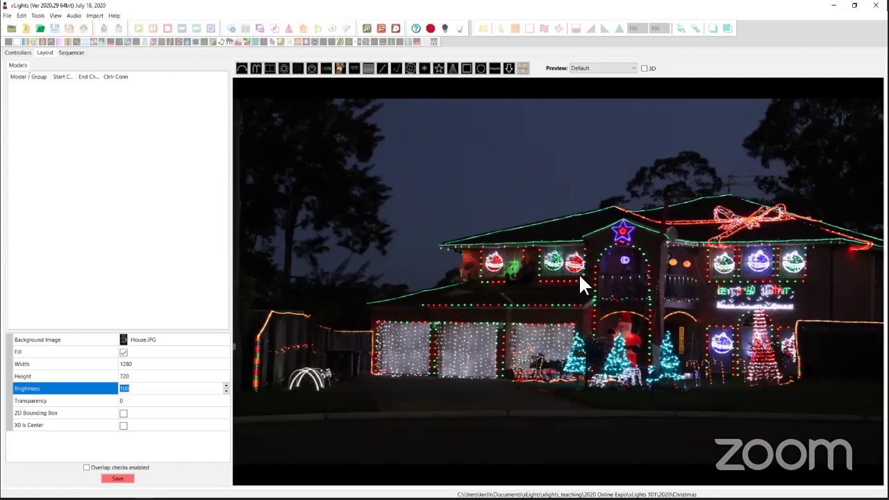
text(30)
key(Return)
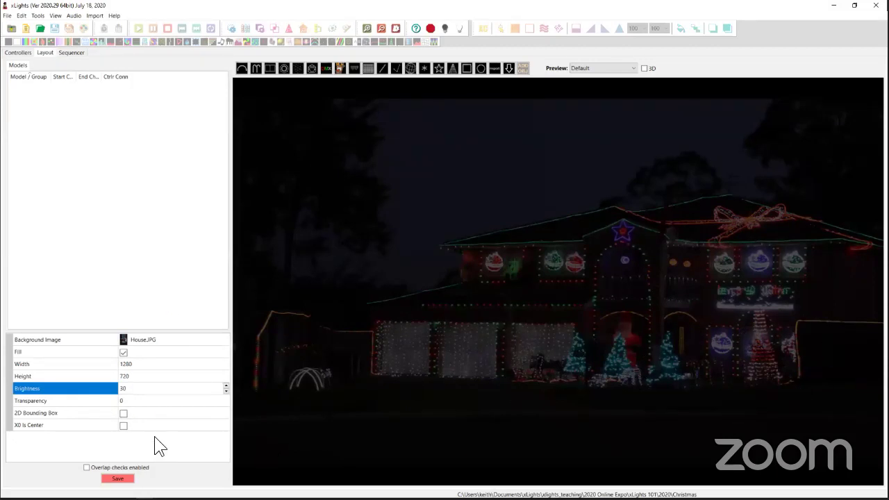
key(BackSpace)
text(2)
key(Return)
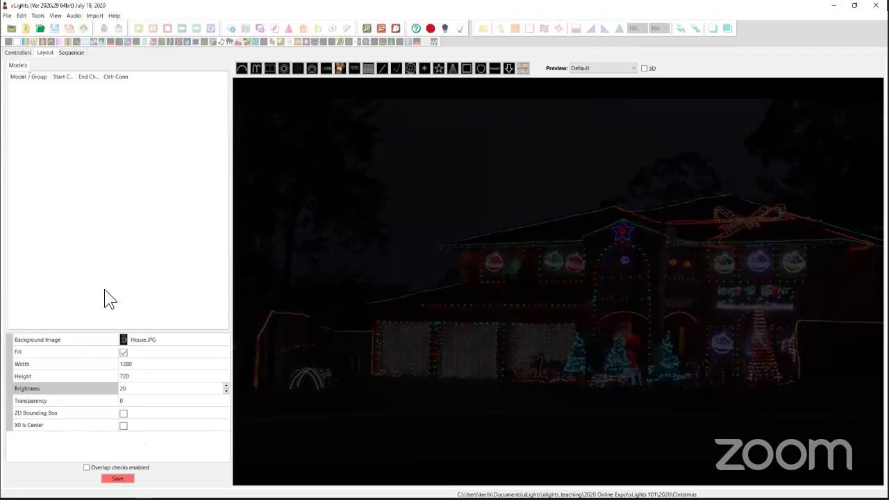
Step: Try the X0 Is Center option for the layout and turn it off again
click(122, 425)
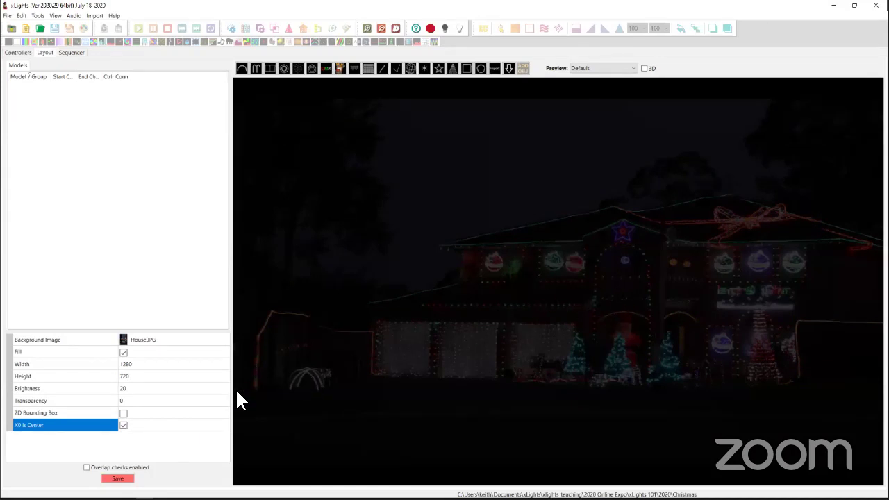
click(123, 425)
click(240, 69)
Step: Draw a practice Tree model over the garage area of the house photo
click(450, 67)
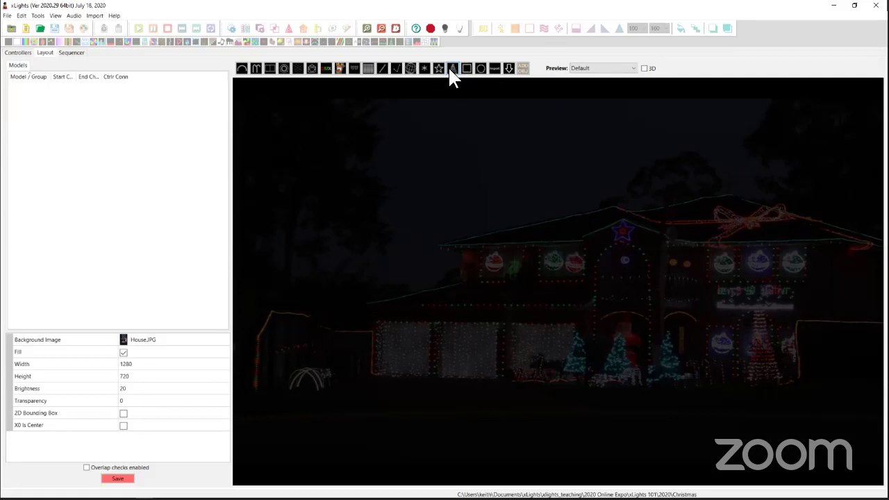
click(395, 250)
drag(445, 200, 452, 357)
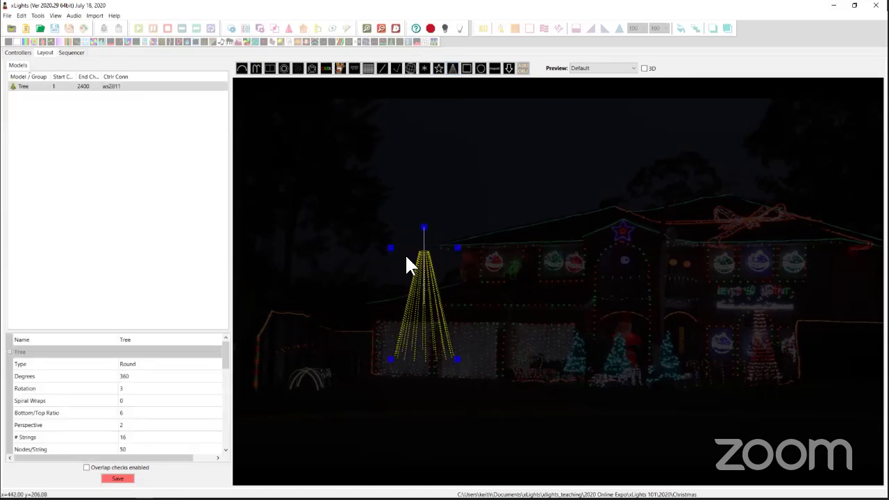
drag(458, 175, 533, 237)
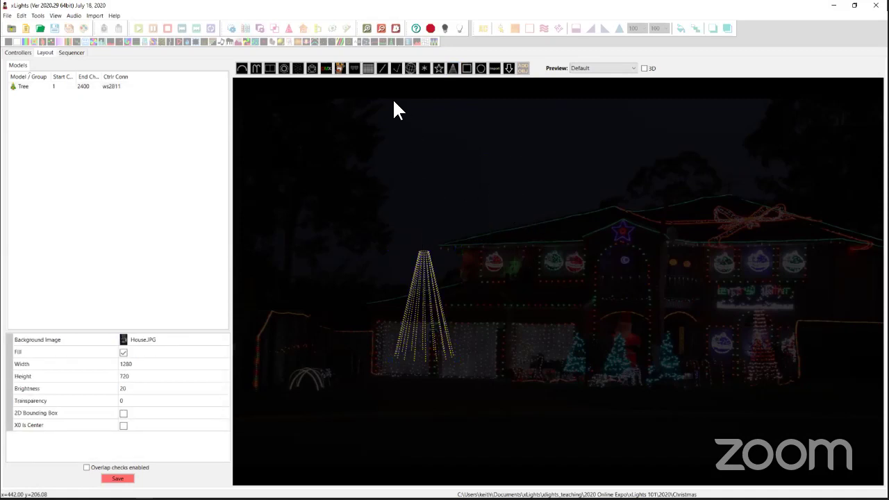
Step: Keep the Tree tool active and draw seven more practice trees across the preview
click(452, 68)
click(323, 155)
mouse_move(377, 134)
mouse_down()
mouse_move(446, 220)
mouse_move(440, 216)
mouse_up()
drag(461, 138, 538, 237)
drag(546, 126, 618, 244)
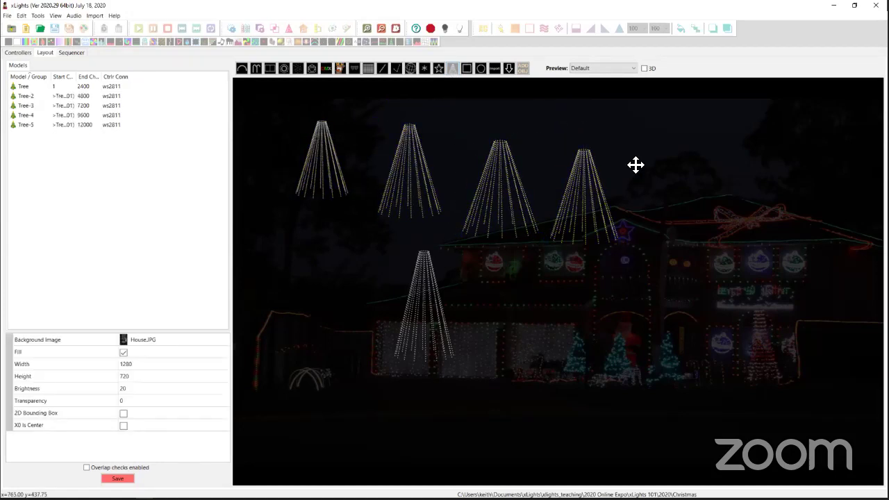
drag(635, 164, 695, 257)
drag(708, 170, 776, 270)
drag(500, 278, 555, 349)
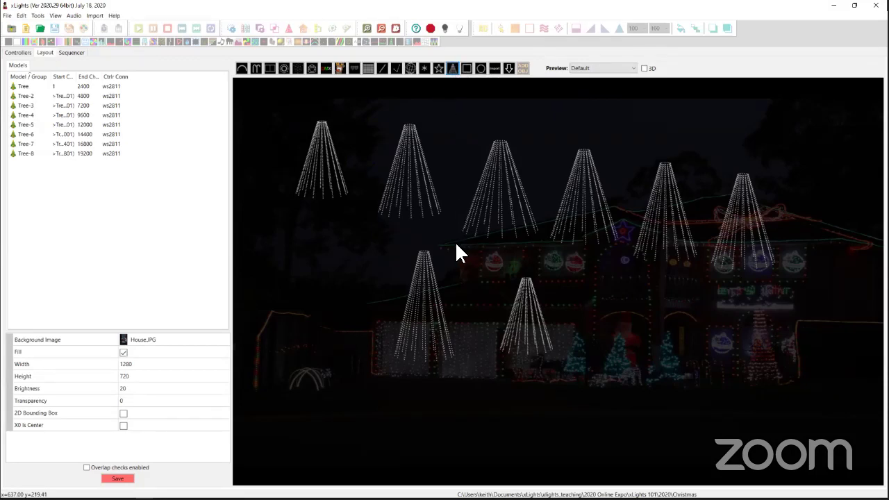
Step: Undo all the practice tree placements to clear the layout
key(ctrl+z)
key(ctrl+z)
key(ctrl+z)
key(ctrl+z)
key(ctrl+z)
key(ctrl+z)
key(ctrl+z)
key(ctrl+z)
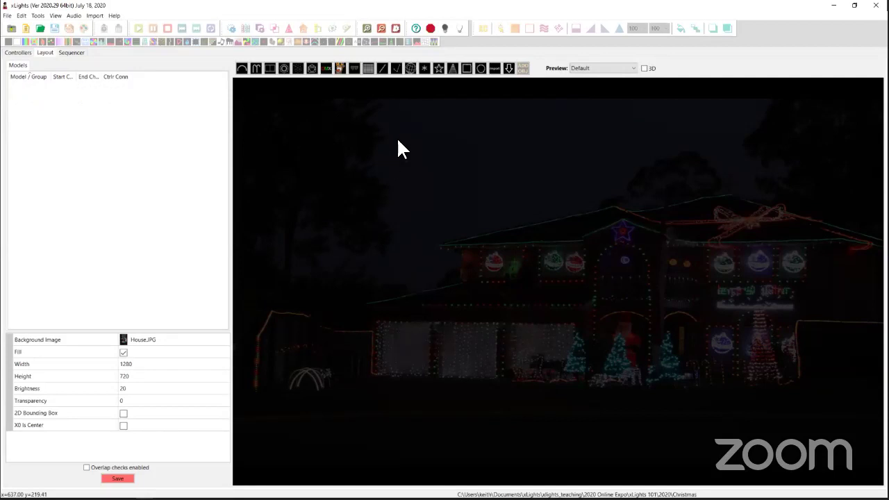
Step: Draw one Tree model over the large red lit tree in the house photo, and enlarge the properties area
click(454, 73)
drag(748, 303, 790, 385)
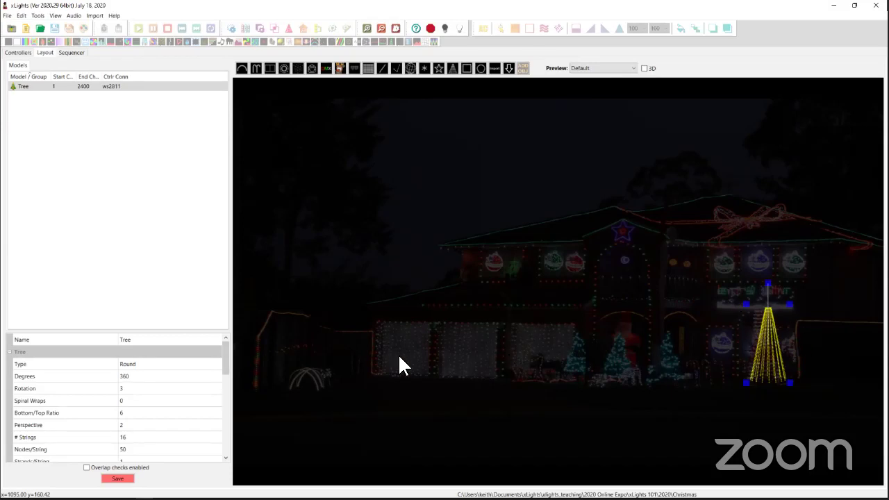
drag(104, 255, 102, 231)
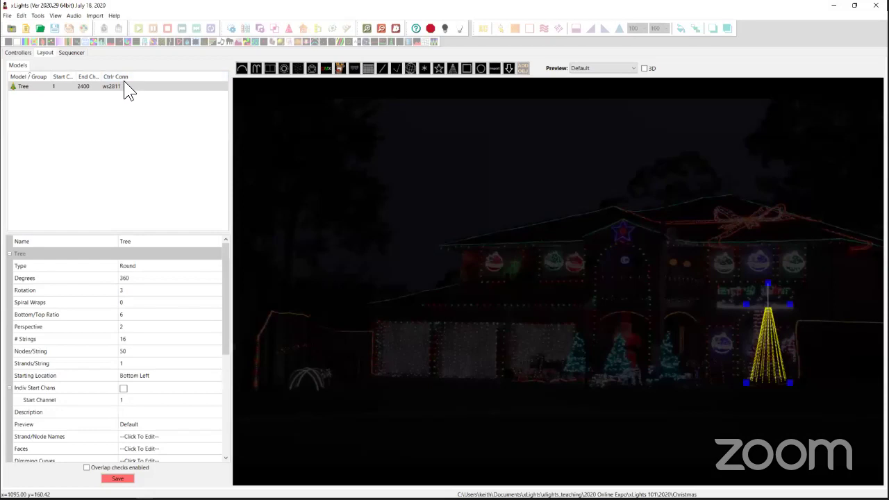
Step: Rename the tree model as Tree-4
click(145, 241)
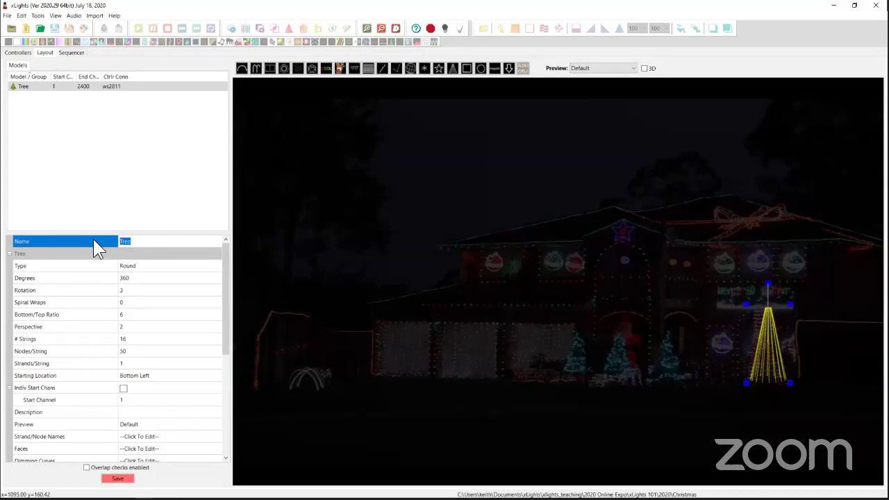
text(Tree-4)
key(Return)
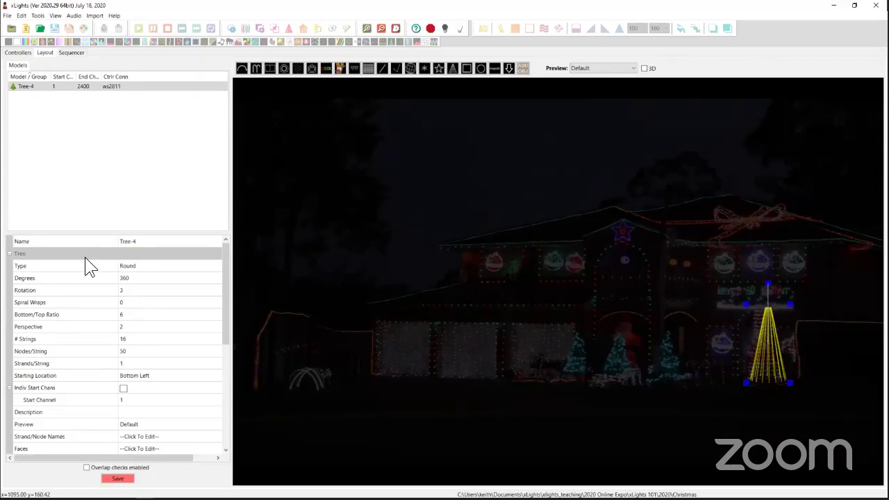
Step: Keep the tree's type as Round and set its Degrees to 270
click(129, 263)
click(114, 278)
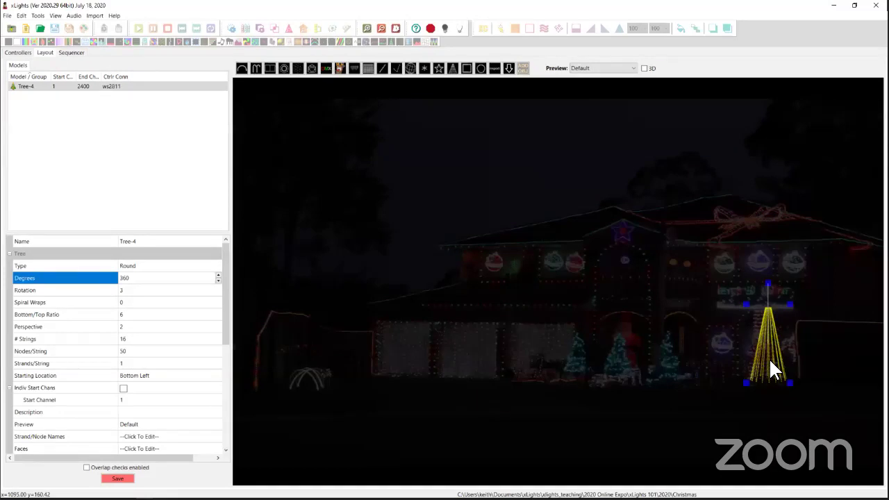
click(104, 277)
text(270)
key(Return)
Step: Examine the tree's shape from another angle in 3D, and return the preview to 2D
click(644, 68)
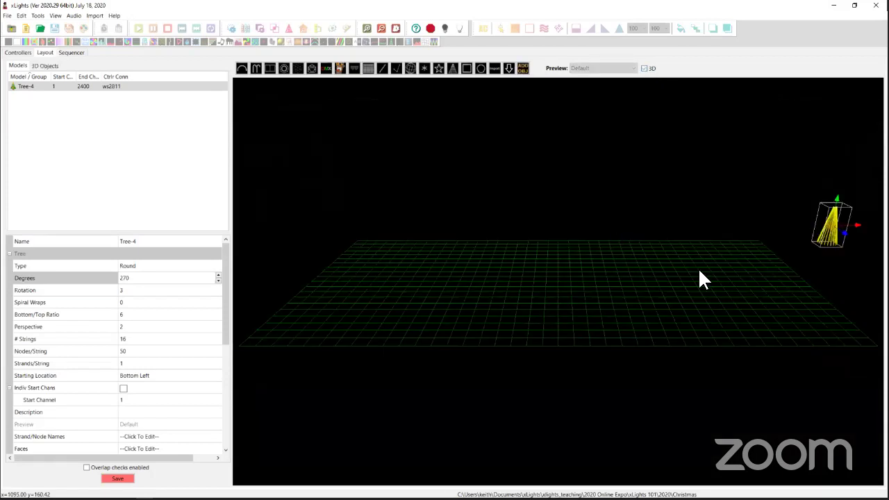
drag(725, 284, 705, 279)
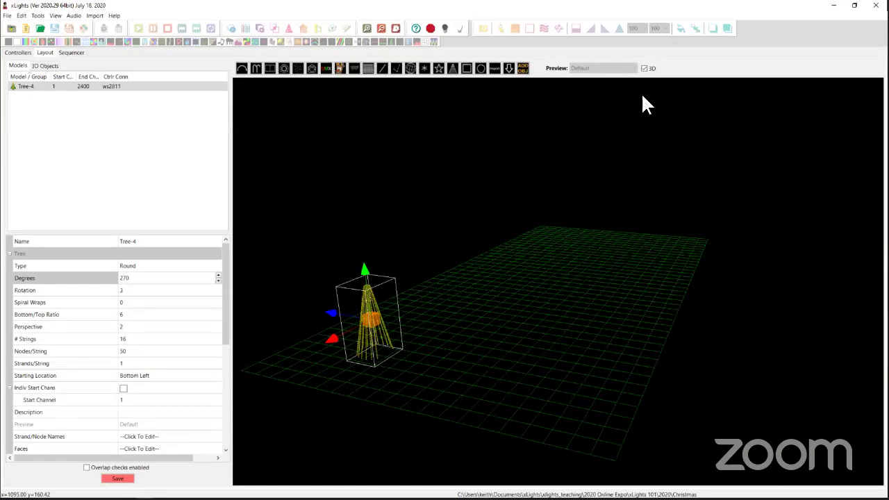
click(644, 69)
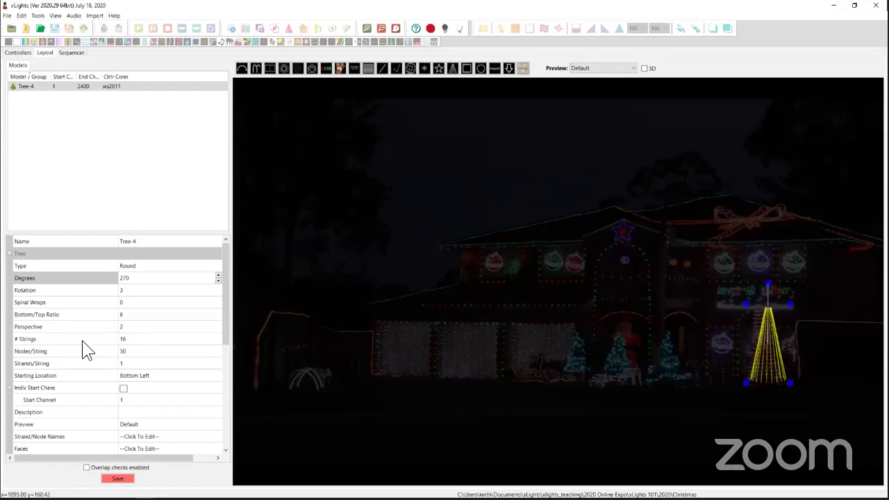
Step: Examine the tree's # Strings, Nodes/String and Strands/String properties
click(123, 339)
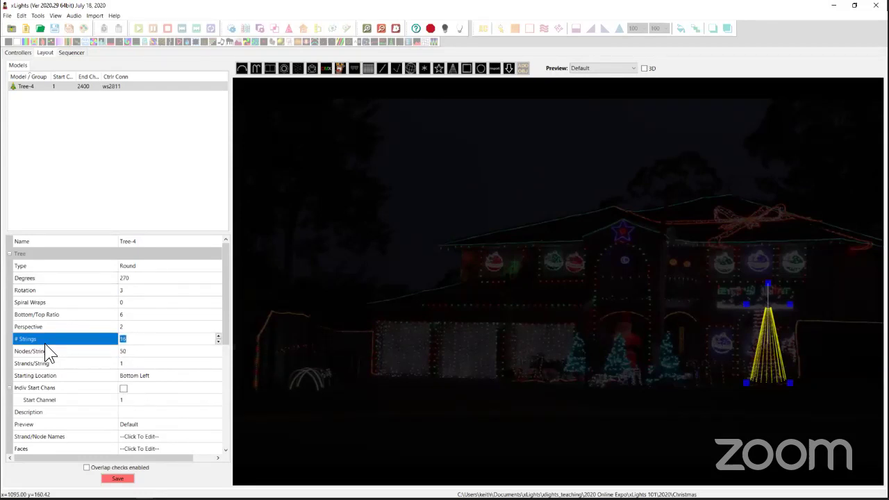
click(69, 351)
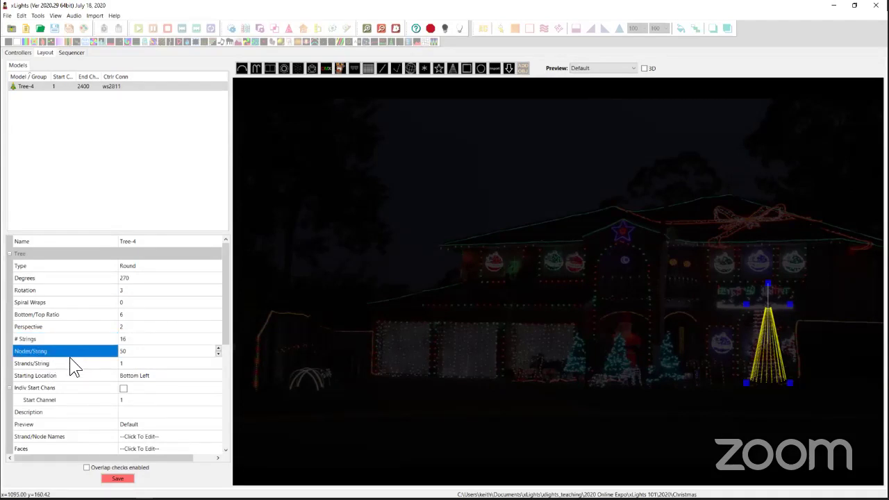
click(68, 362)
click(65, 350)
click(66, 338)
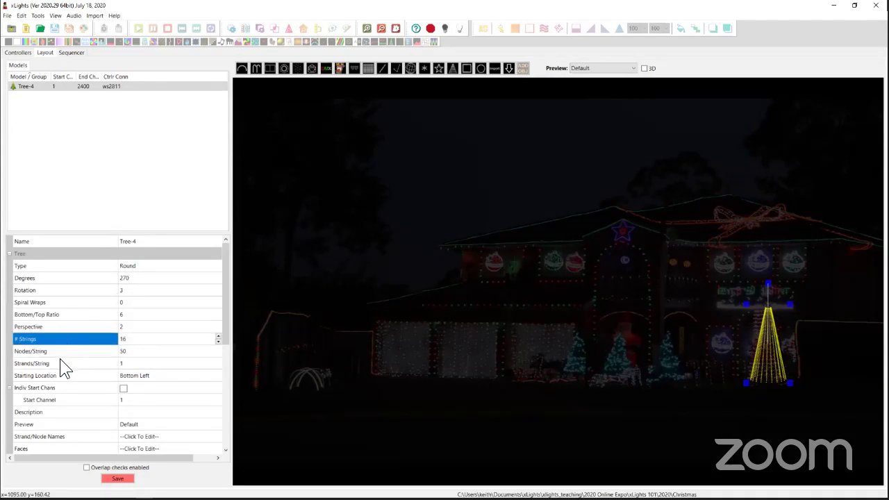
click(61, 364)
click(66, 351)
click(73, 340)
Step: Try to reduce the tree's number of strings to 3
click(124, 339)
drag(132, 339, 103, 344)
text(3)
click(411, 355)
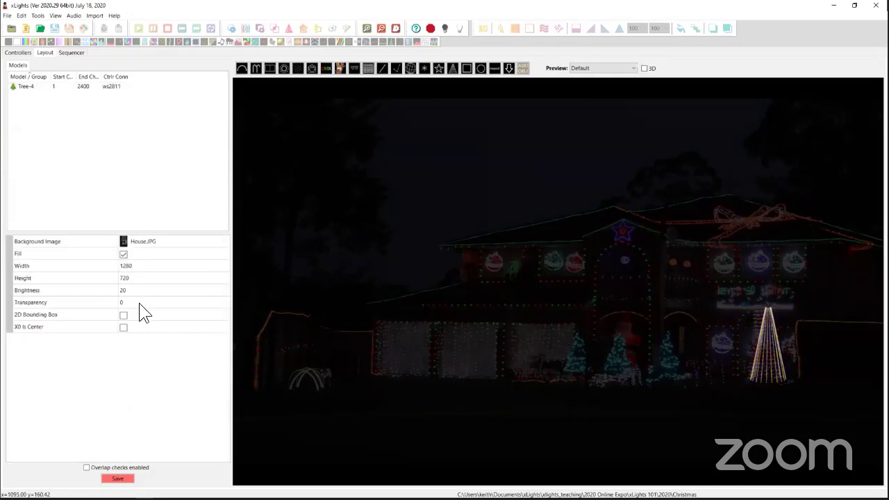
Step: Reselect Tree-4 in the preview and set its # Strings to 3
click(773, 358)
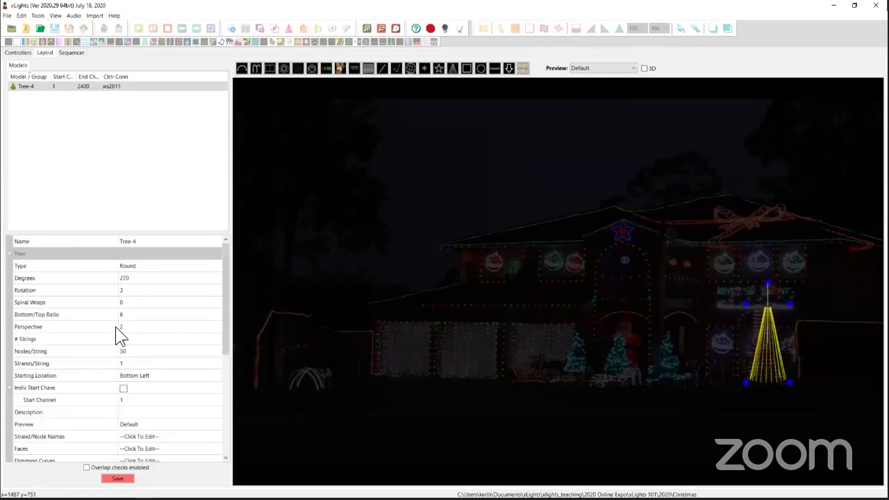
click(141, 340)
text(3)
key(Return)
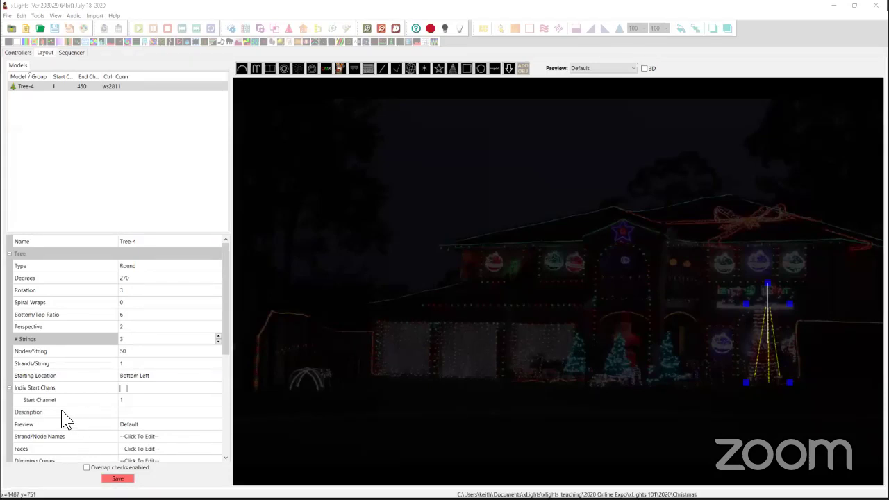
Step: Set the tree's Nodes/String to 108 and its Strands/String to 6
click(141, 355)
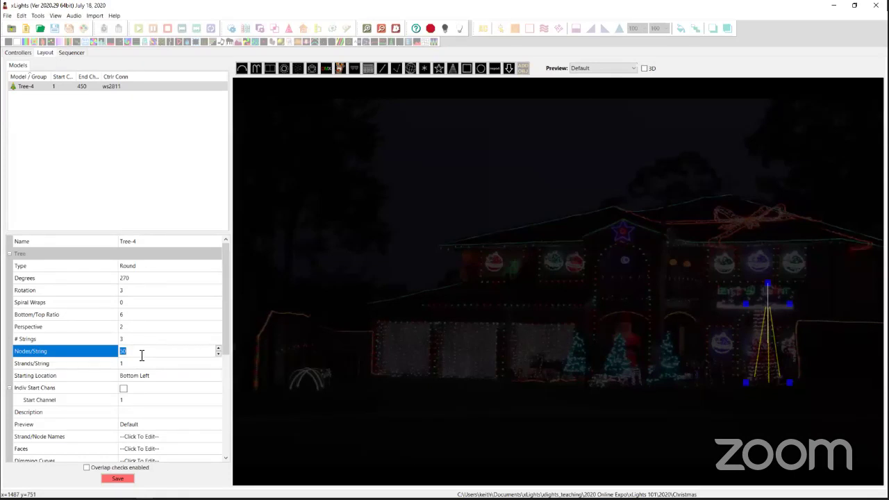
text(108)
click(141, 363)
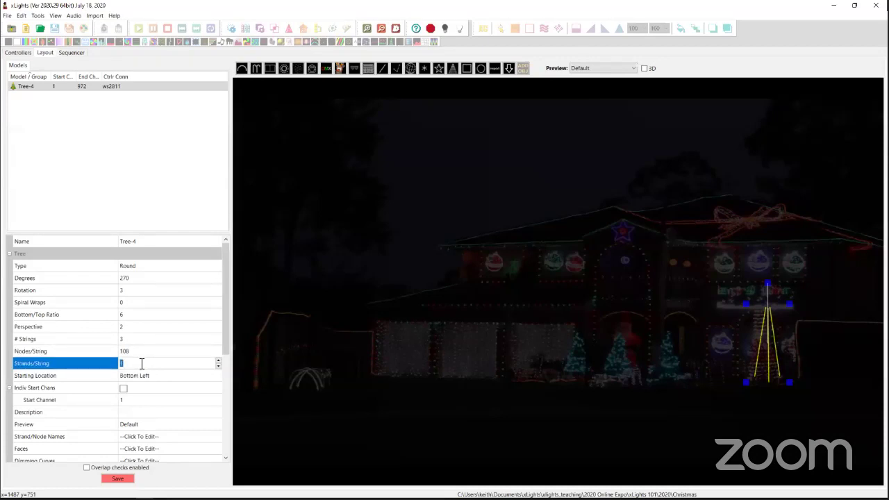
text(6)
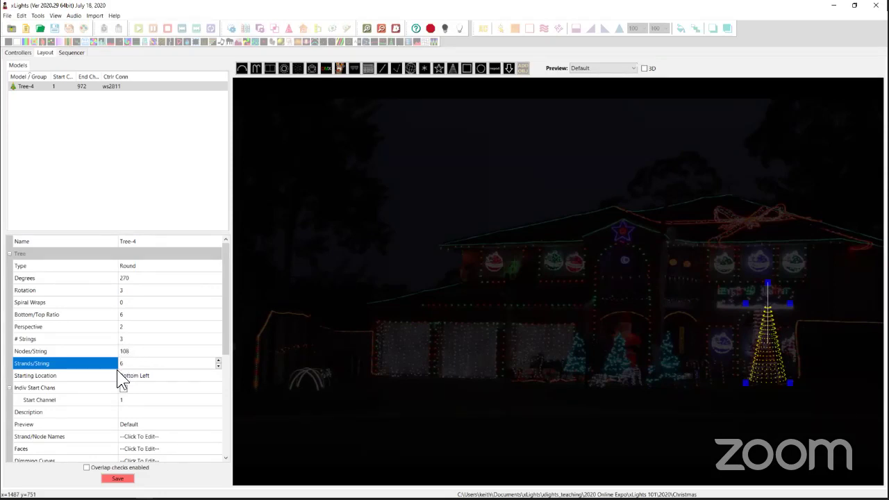
text(6)
Step: Set the tree's # Strings to 4, Nodes/String to 200 and Strands/String to 4
click(125, 338)
text(4)
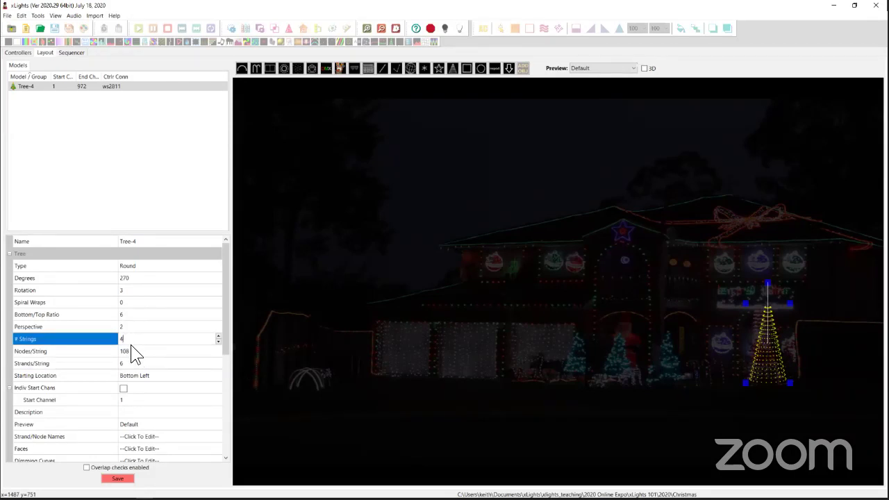
click(130, 351)
text(200)
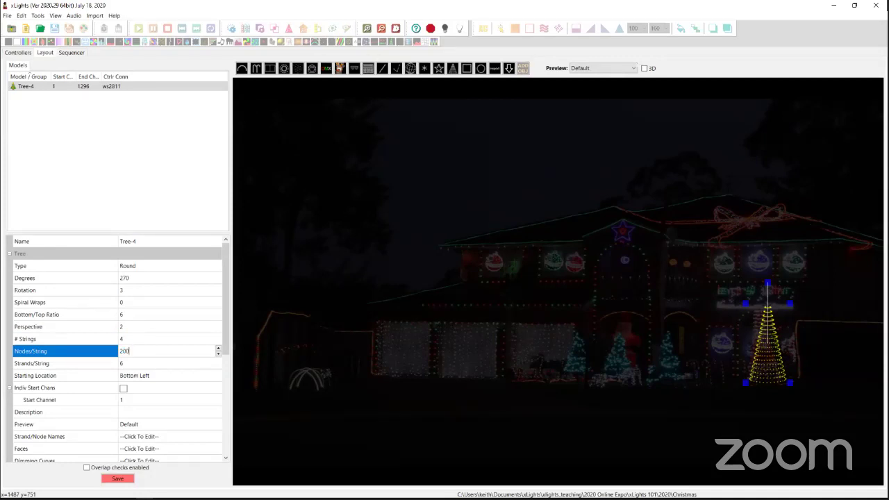
click(128, 364)
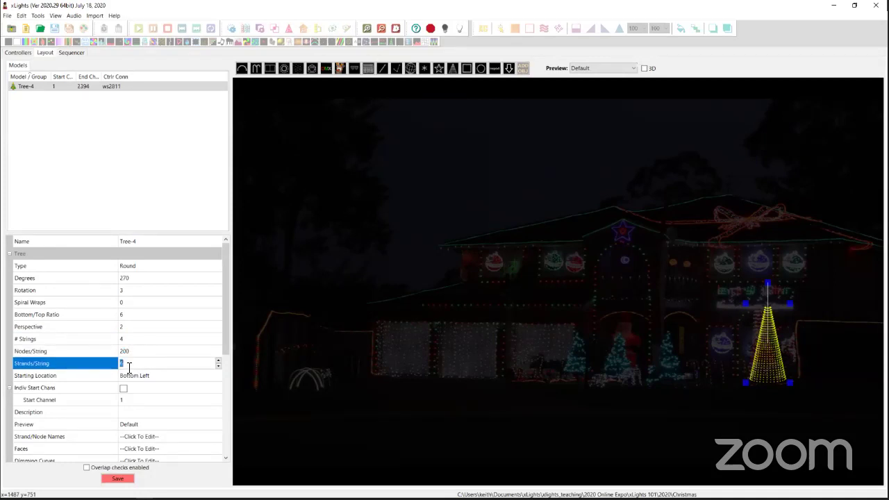
text(4)
key(Return)
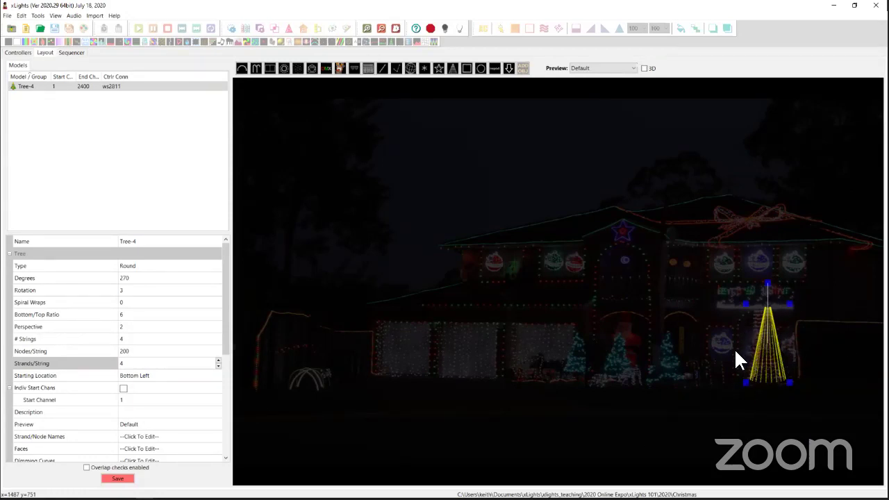
Step: Open the tree's Wiring View, enlarge it to examine how the strands are wired, and close it
right_click(775, 356)
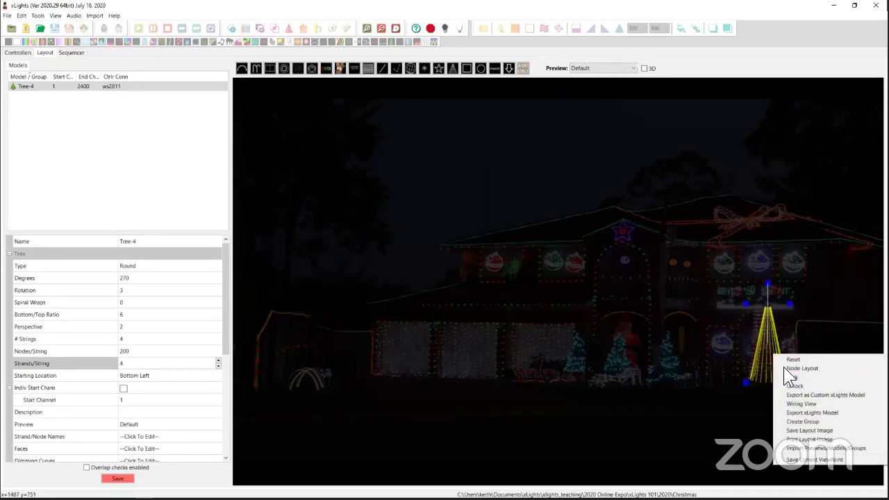
click(808, 403)
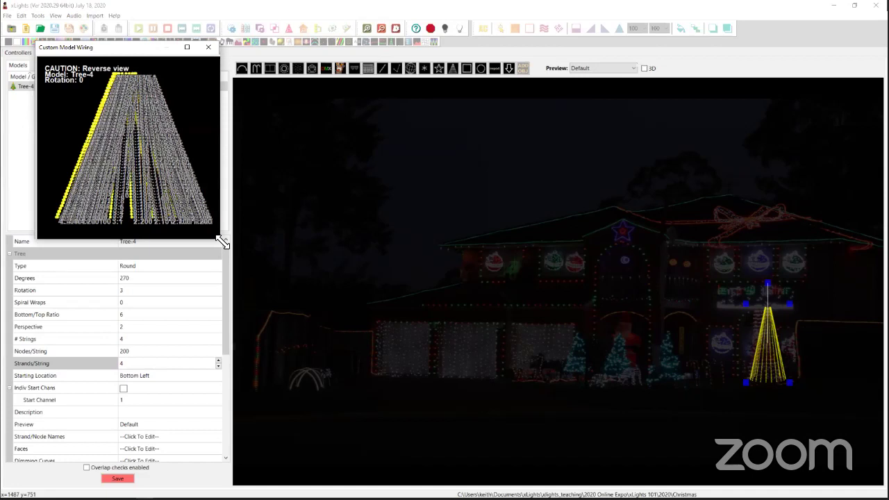
drag(222, 241, 759, 437)
key(Escape)
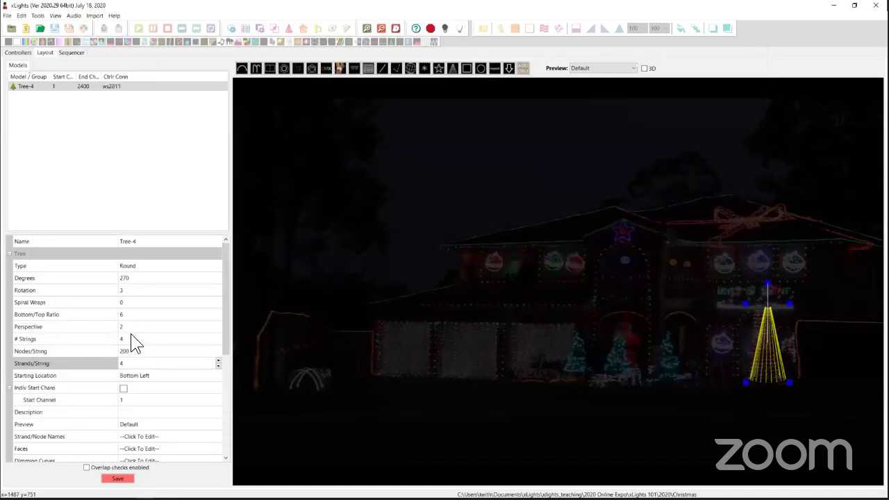
Step: Change the tree's # Strings to 3, Nodes/String to 108 and Strands/String to 6
click(135, 337)
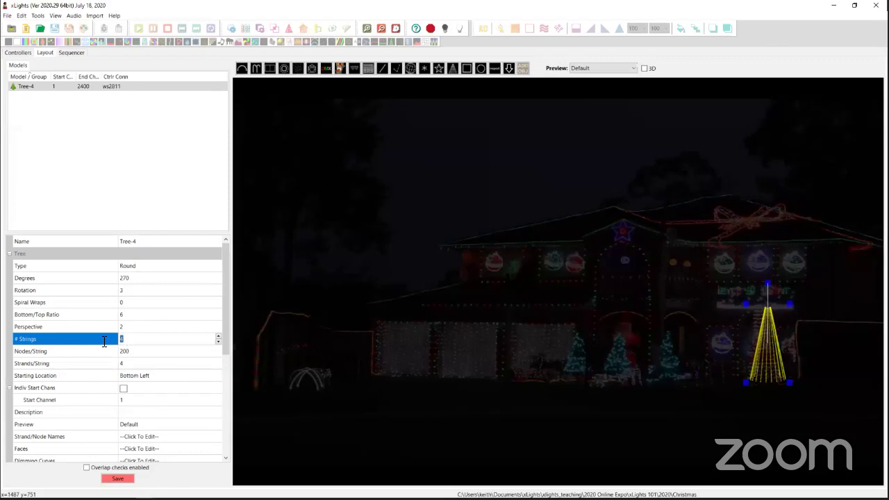
text(3)
click(137, 353)
text(108)
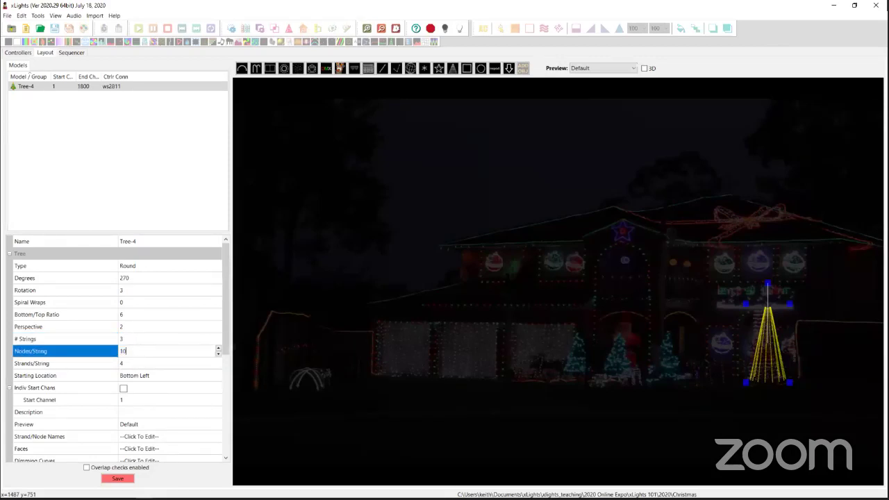
click(132, 364)
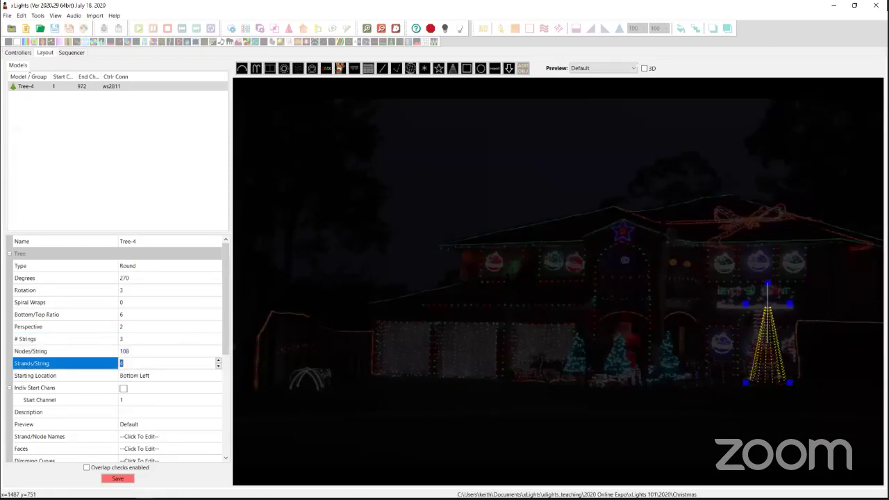
text(6)
key(Return)
Step: Examine the tree's wiring in an enlarged Wiring View, switch it to the Front view, and close it
right_click(764, 345)
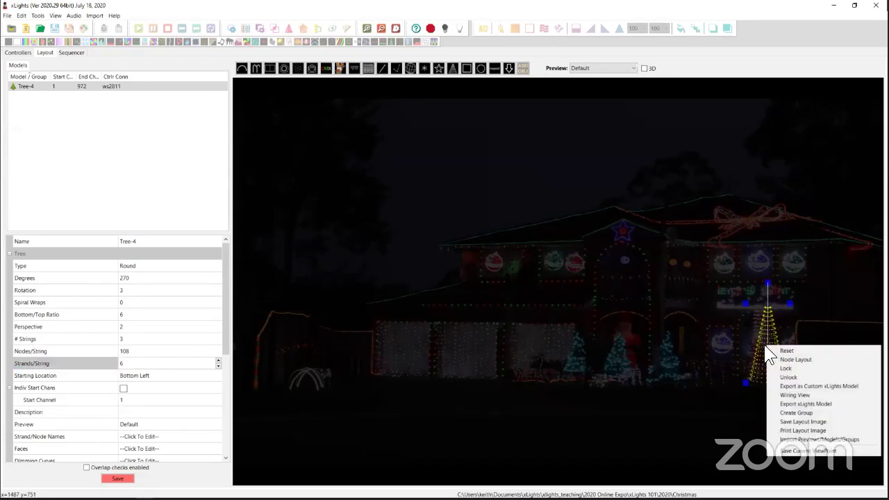
click(794, 394)
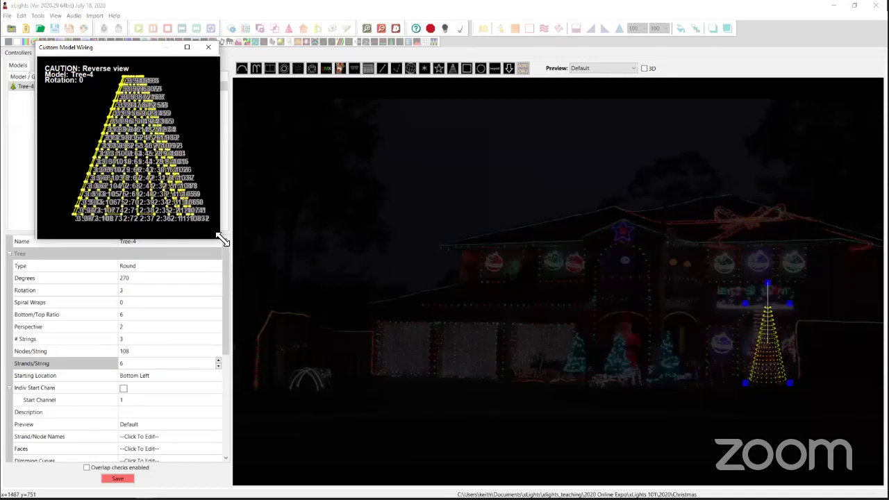
drag(222, 239, 777, 461)
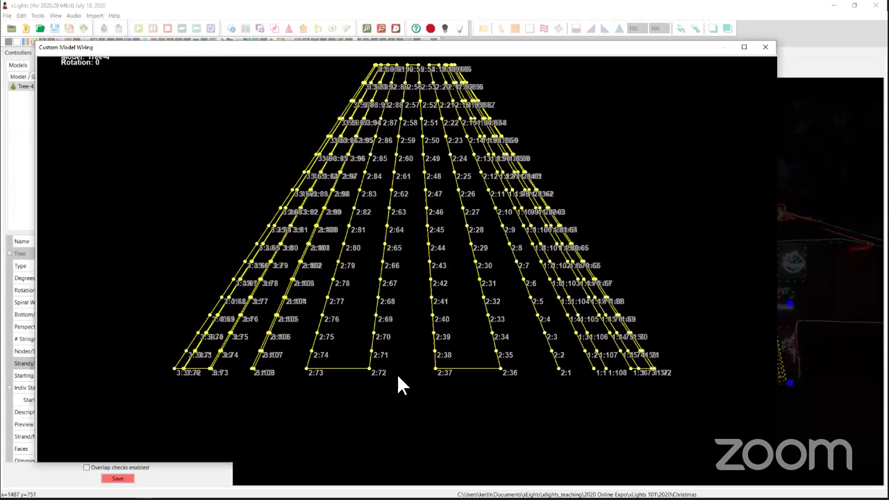
right_click(89, 132)
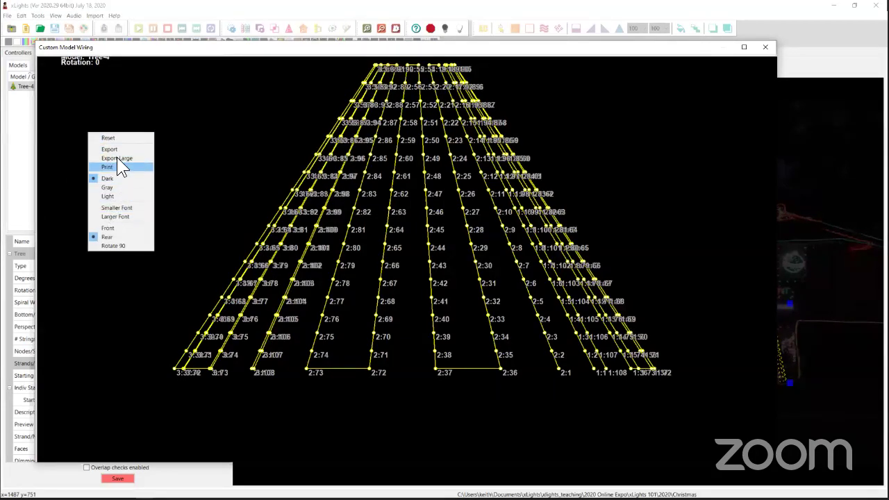
click(111, 228)
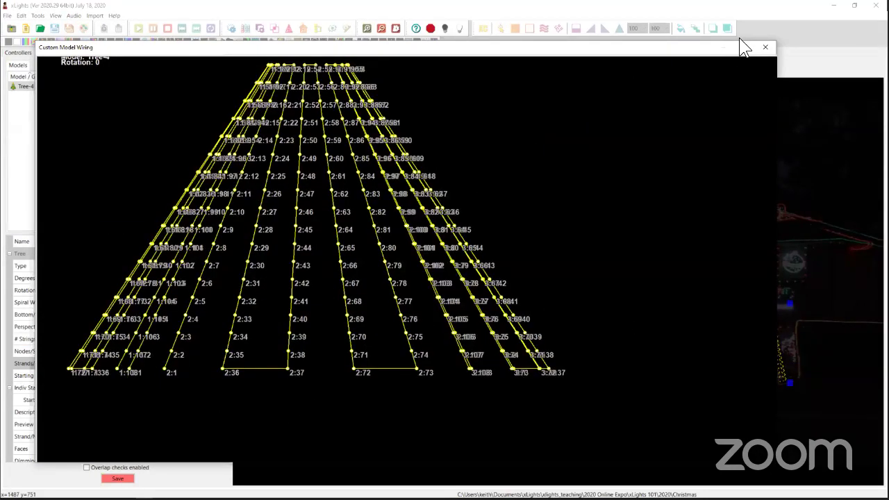
click(765, 47)
Step: Open the tree's Node Layout, enlarge it to examine the node numbering per string, and close it
right_click(767, 332)
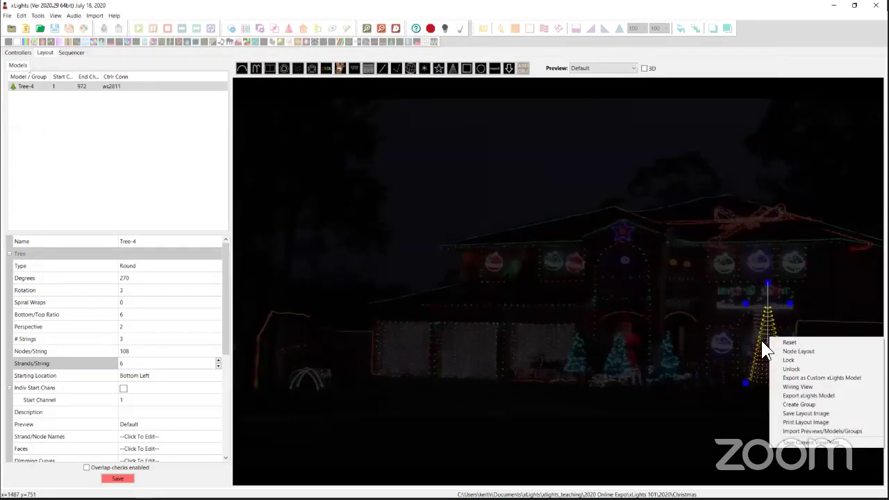
click(797, 351)
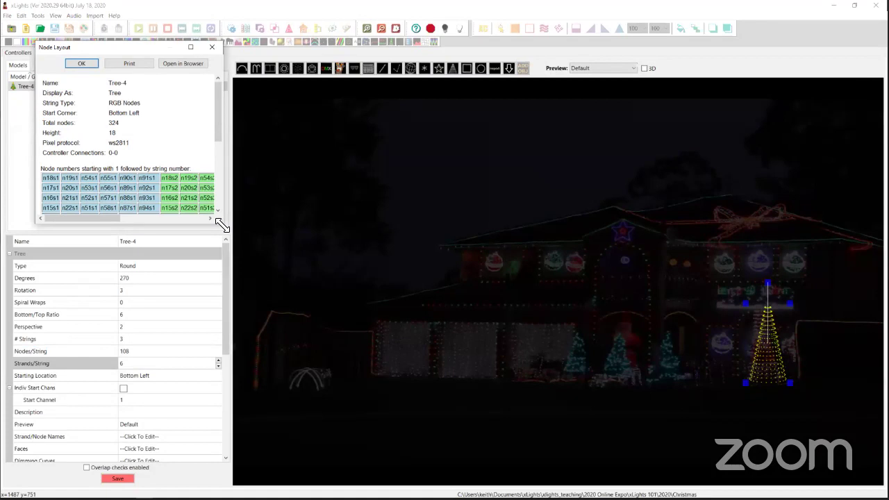
drag(221, 225, 734, 335)
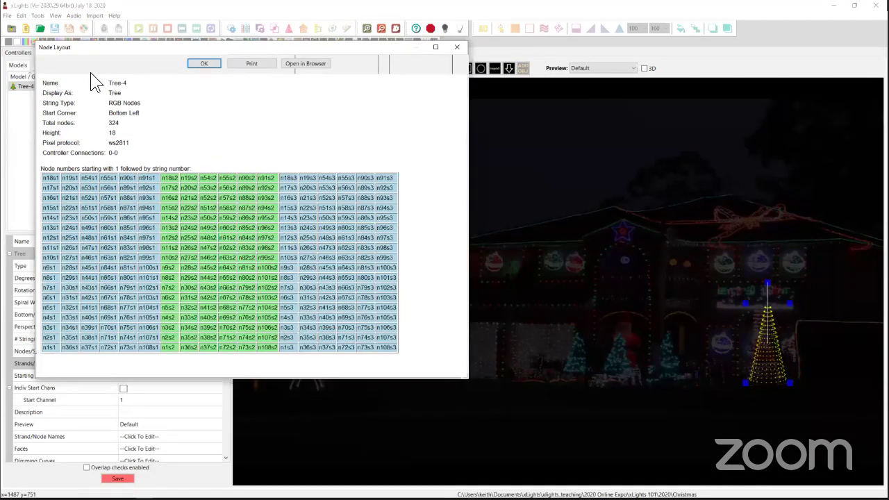
drag(193, 47, 285, 9)
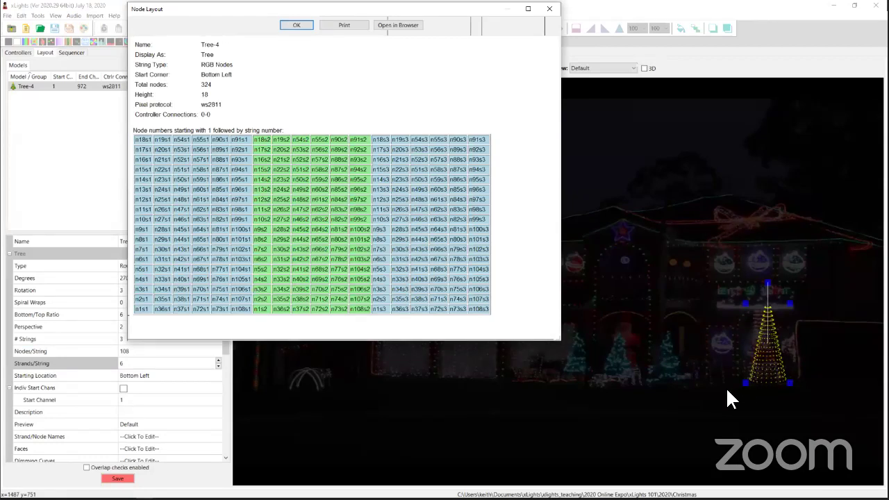
click(549, 8)
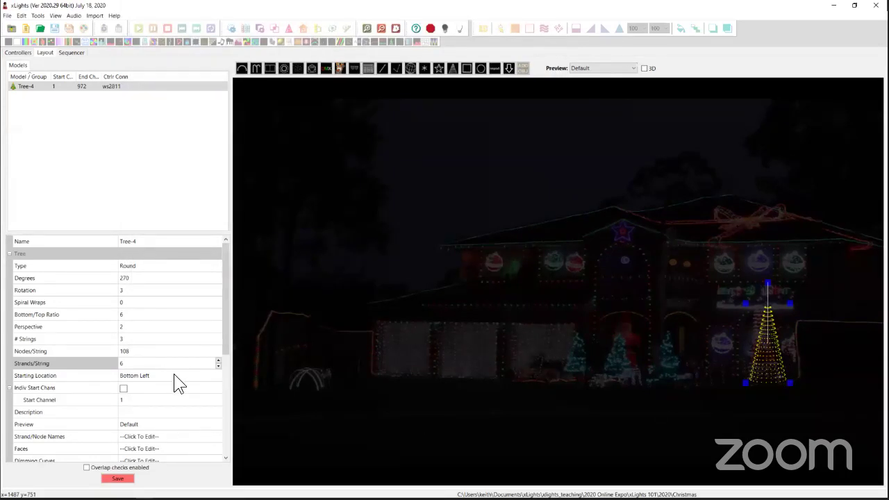
Step: Set the tree's Starting Location to Bottom Right
click(208, 376)
click(215, 375)
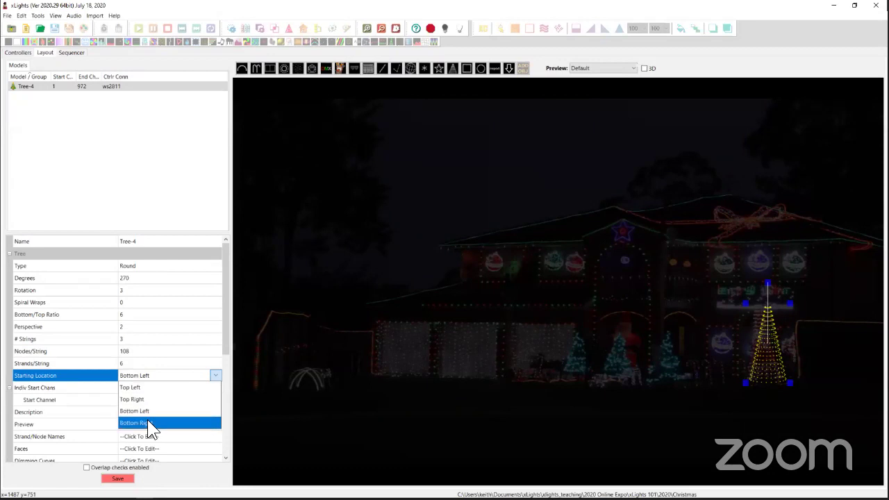
click(147, 419)
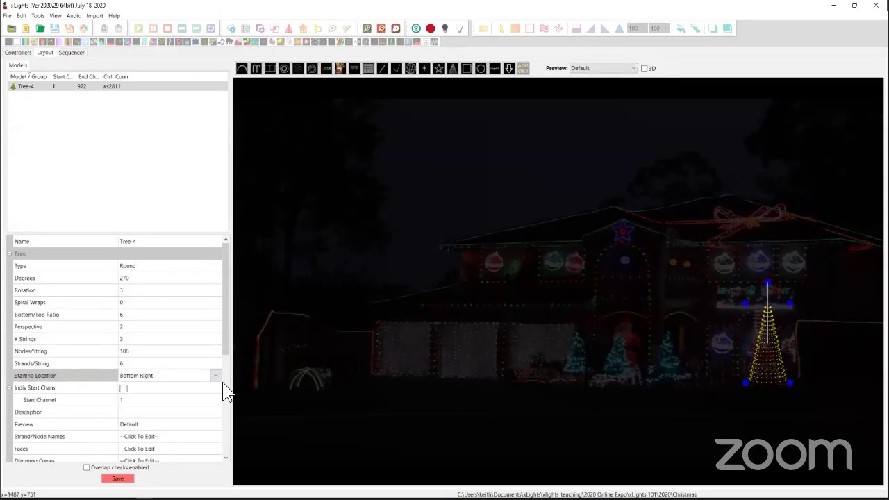
Step: Check the node numbering for the Bottom Right start in an enlarged Node Layout window, and close it
right_click(772, 355)
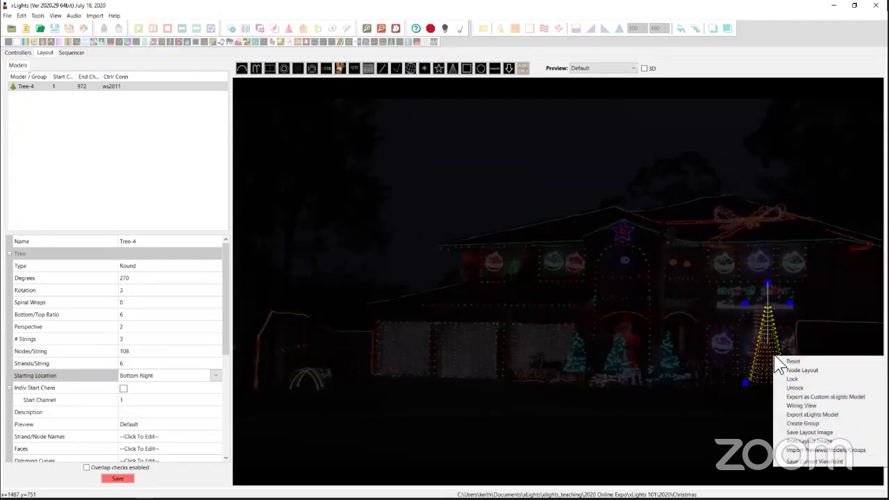
click(810, 368)
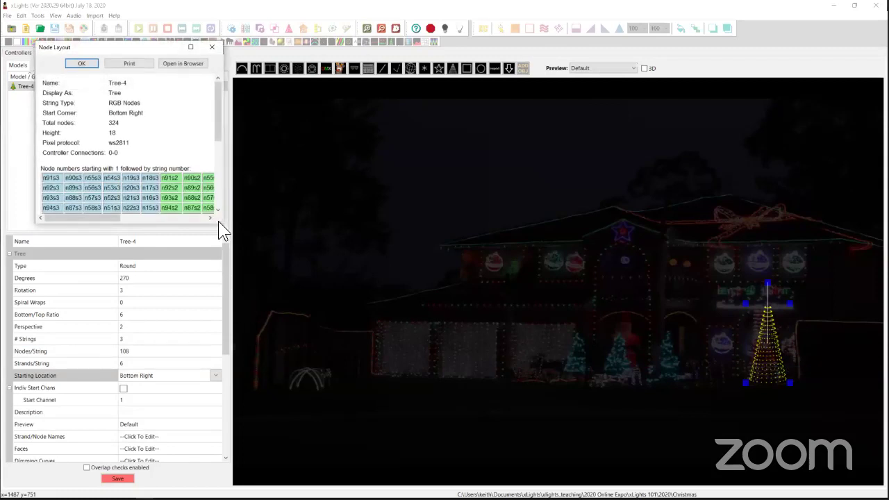
drag(224, 224, 442, 394)
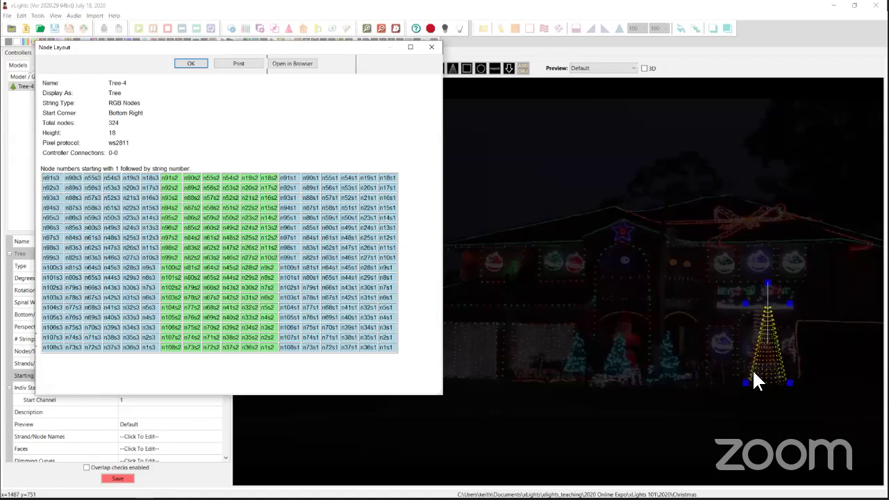
click(433, 47)
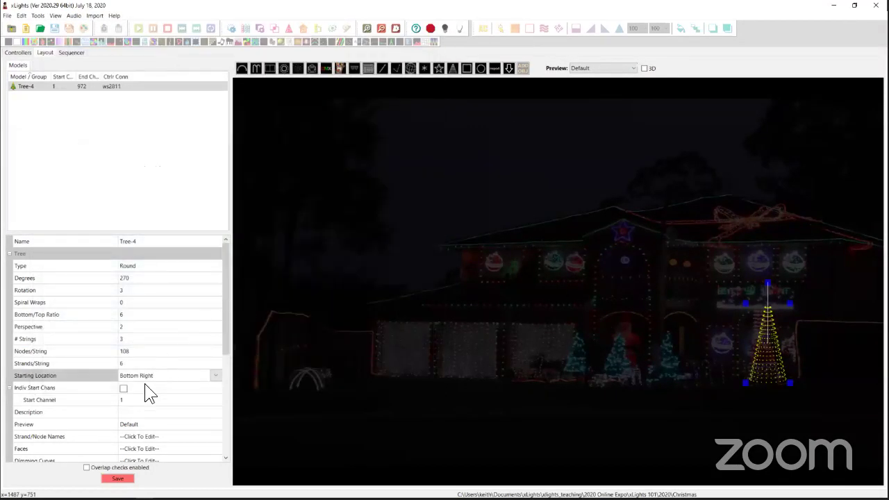
Step: Set the tree's Starting Location to Bottom Left and deselect the tree
click(185, 379)
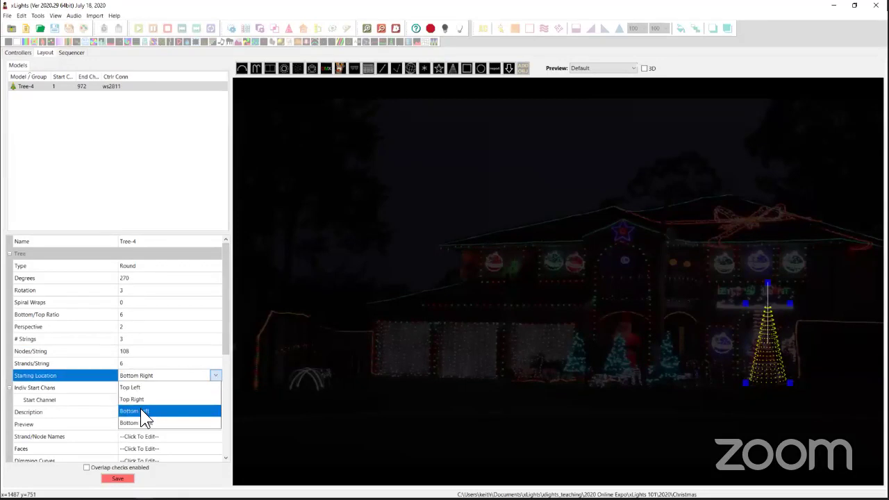
click(141, 412)
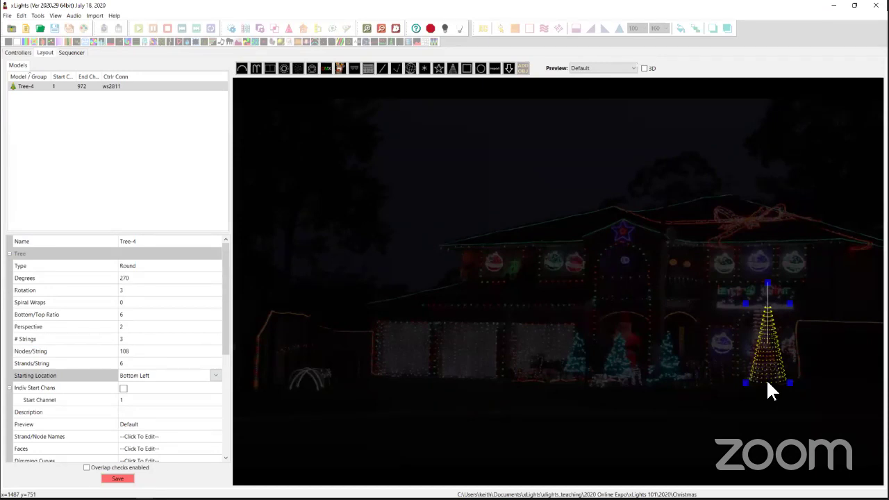
click(216, 376)
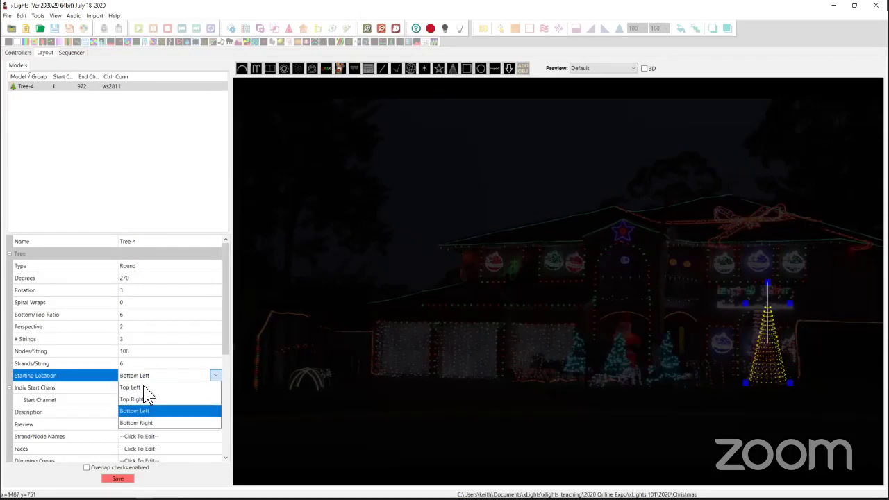
click(380, 370)
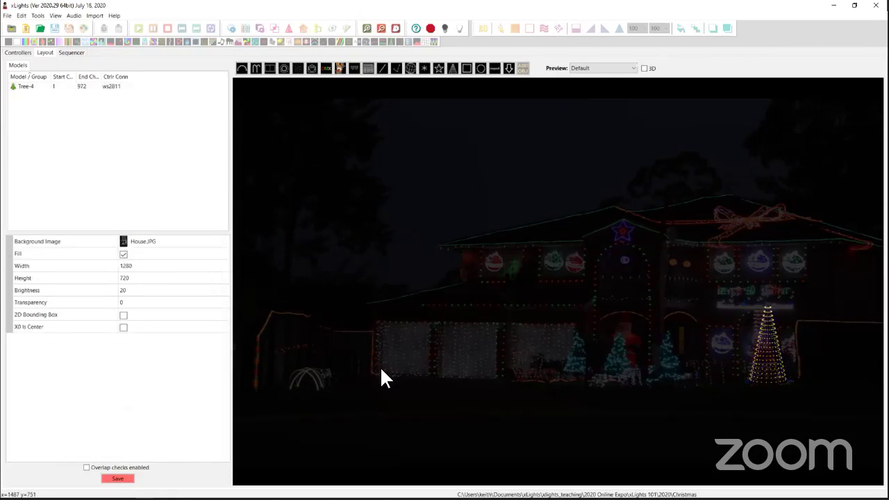
Step: Select the existing tree on the house photo and expand its String Properties to view the string type
click(767, 359)
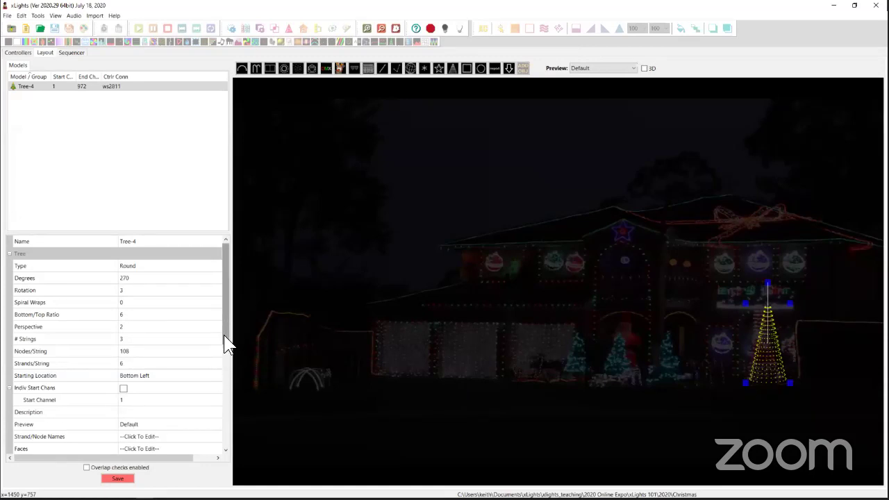
drag(224, 335, 228, 490)
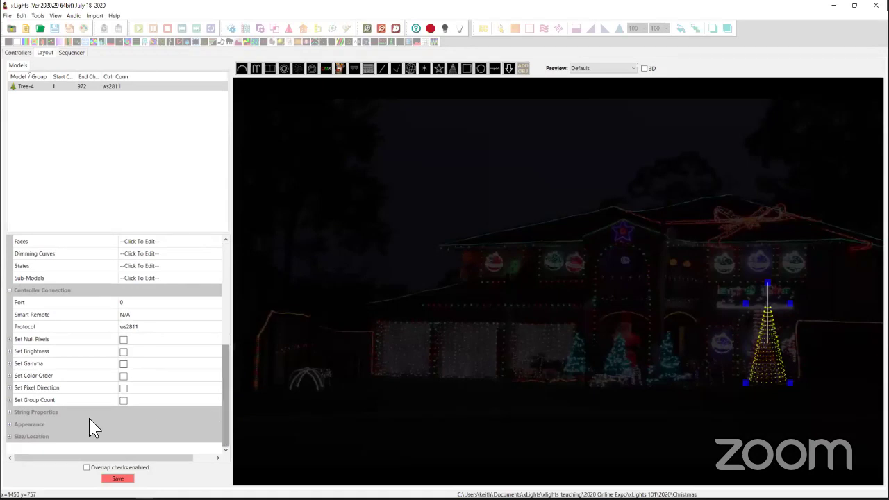
click(9, 413)
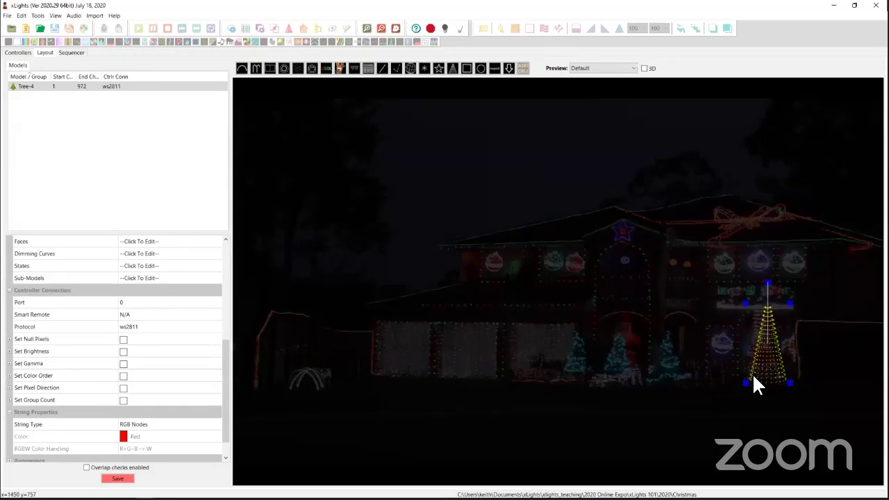
Step: Place a second tree model in front of the garage doors and set its Spiral Wraps to 3
click(452, 68)
drag(412, 261, 483, 366)
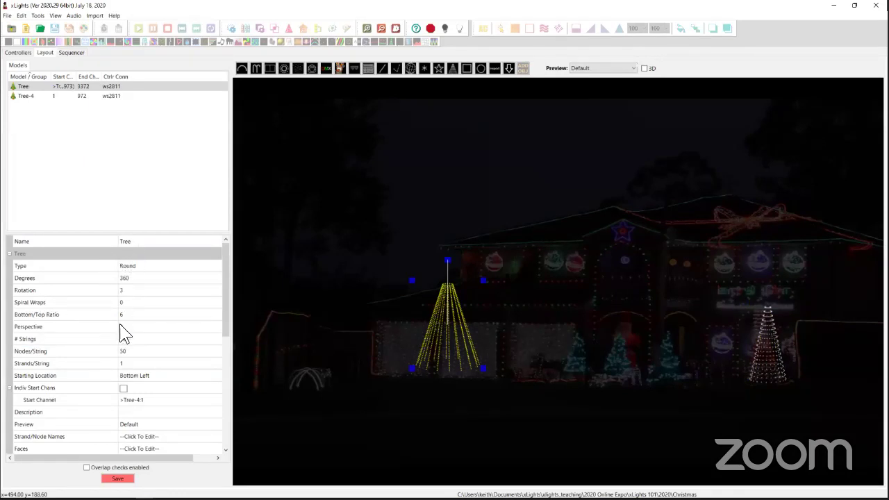
click(140, 303)
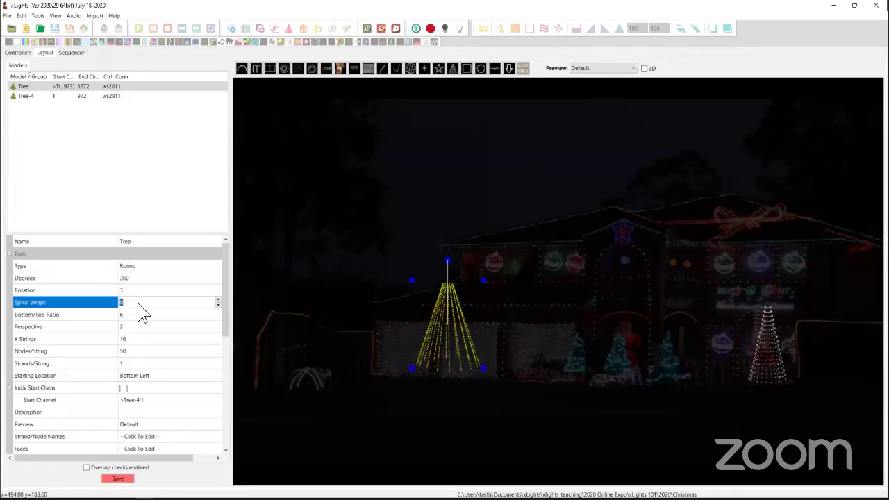
text(3)
key(Return)
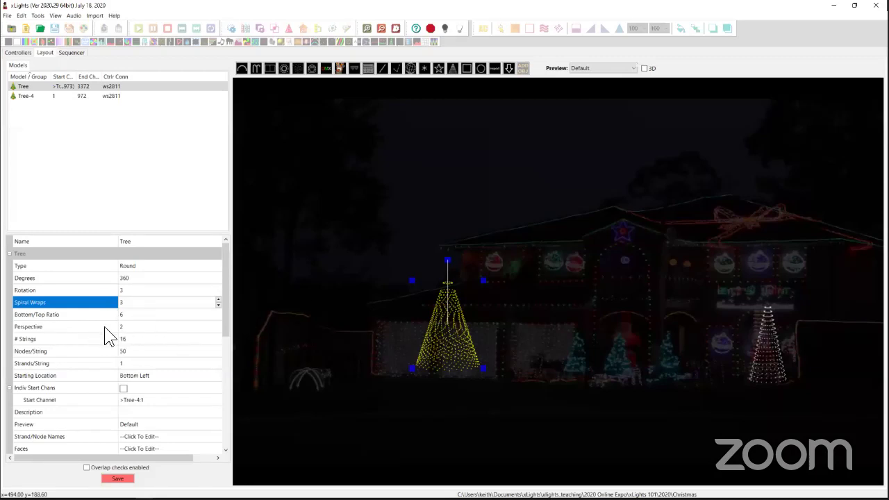
Step: Set the new garage tree's String Type to Node Single Color
click(131, 340)
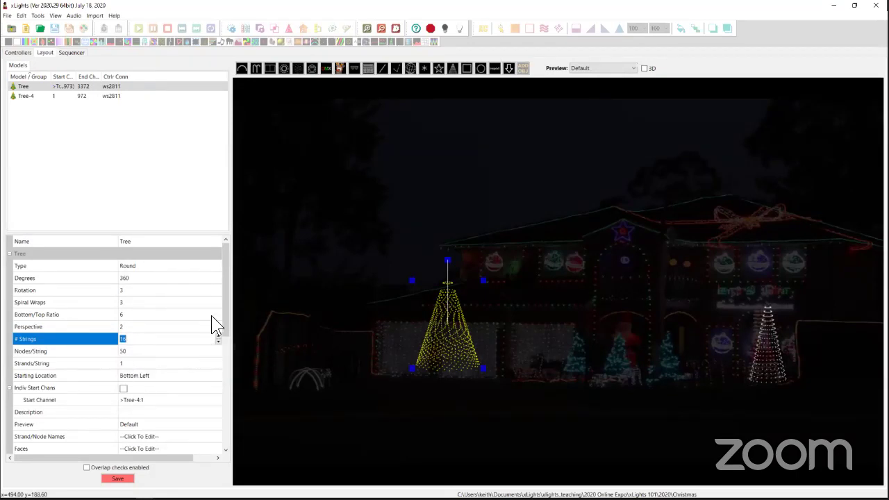
drag(227, 325, 192, 432)
click(141, 388)
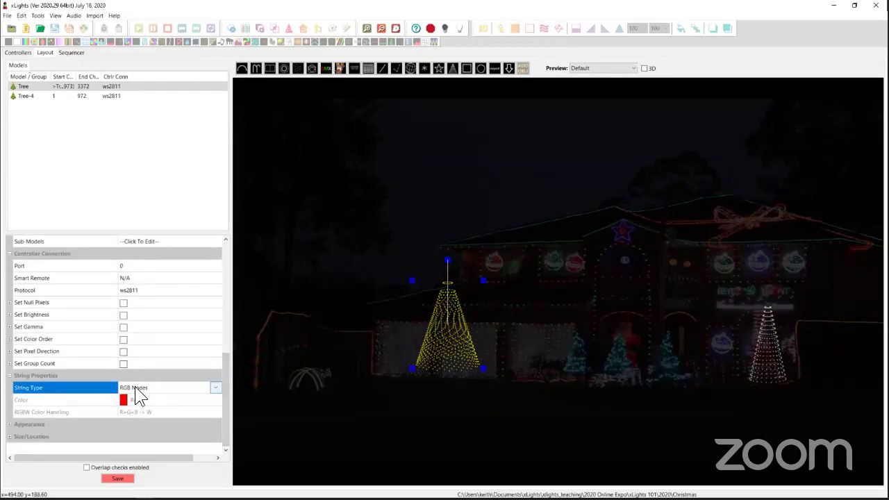
click(215, 388)
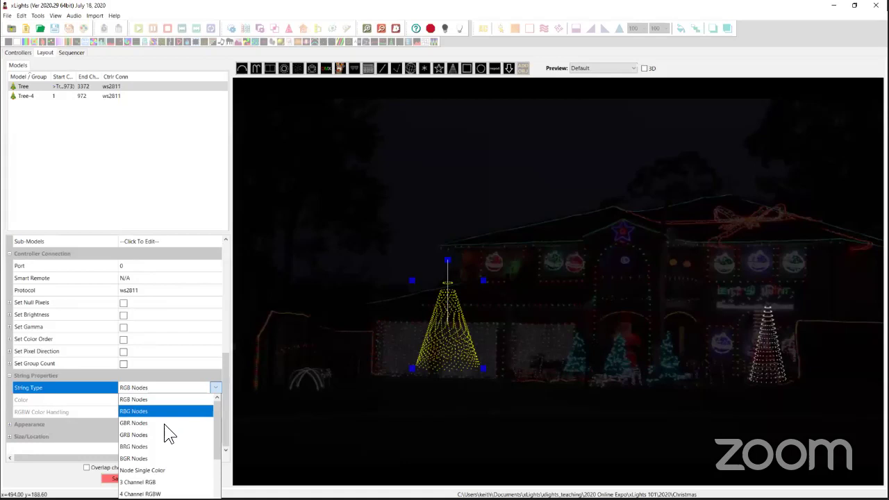
click(157, 471)
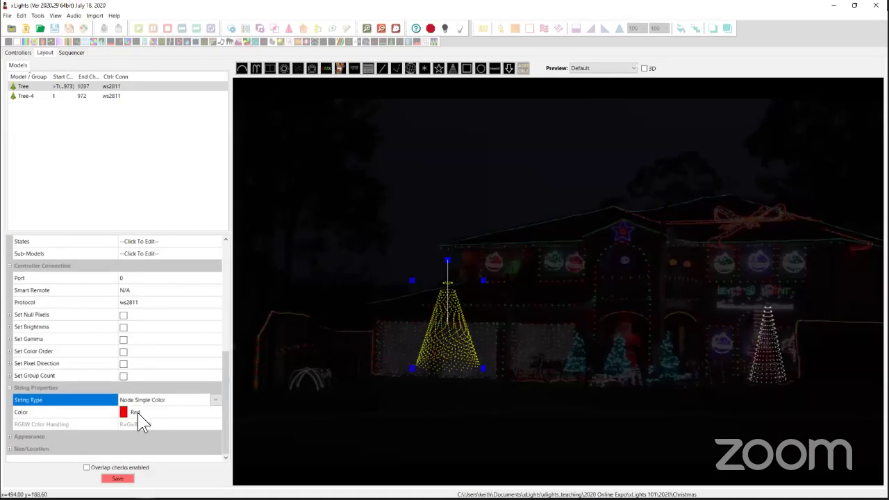
Step: Set the garage tree's string Color to White from the basic colors
click(178, 413)
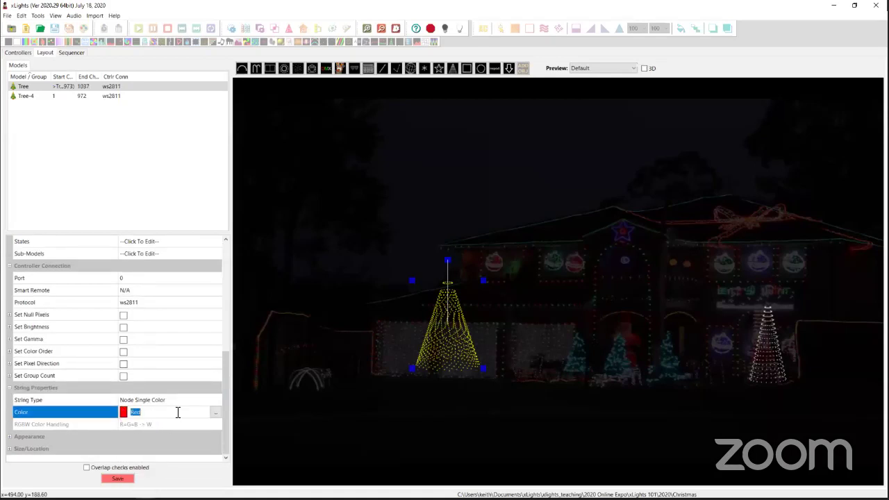
click(214, 412)
click(105, 99)
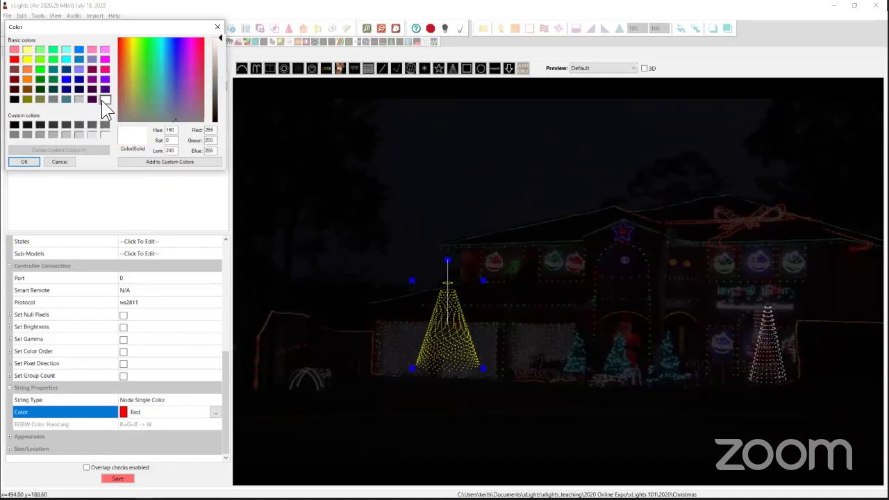
click(23, 161)
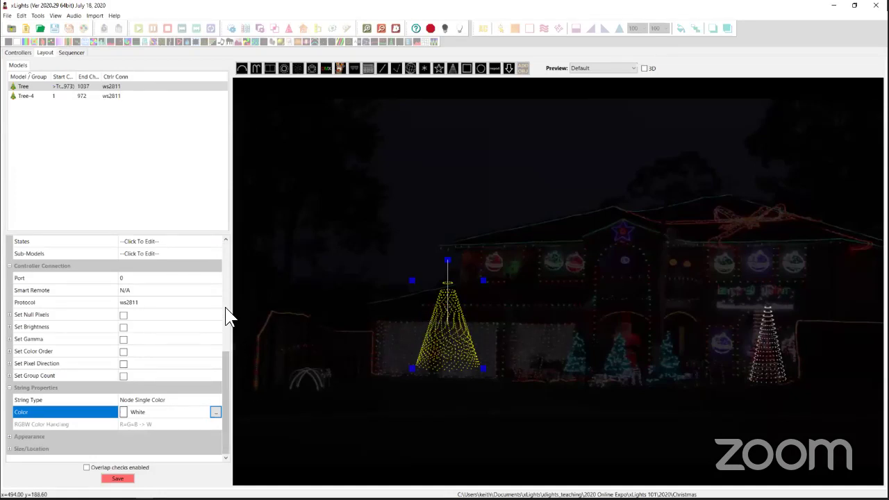
Step: Set the garage tree's Spiral Wraps to 2
scroll(224, 318, up, 10)
click(130, 279)
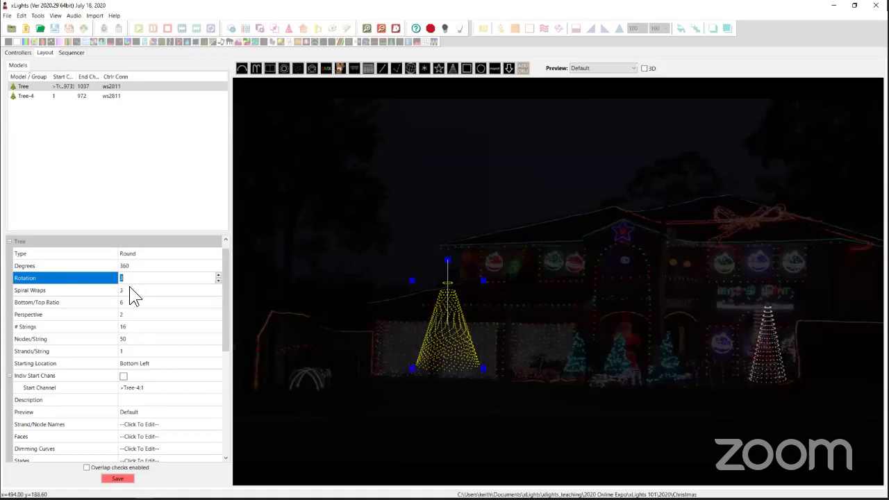
click(131, 291)
text(2)
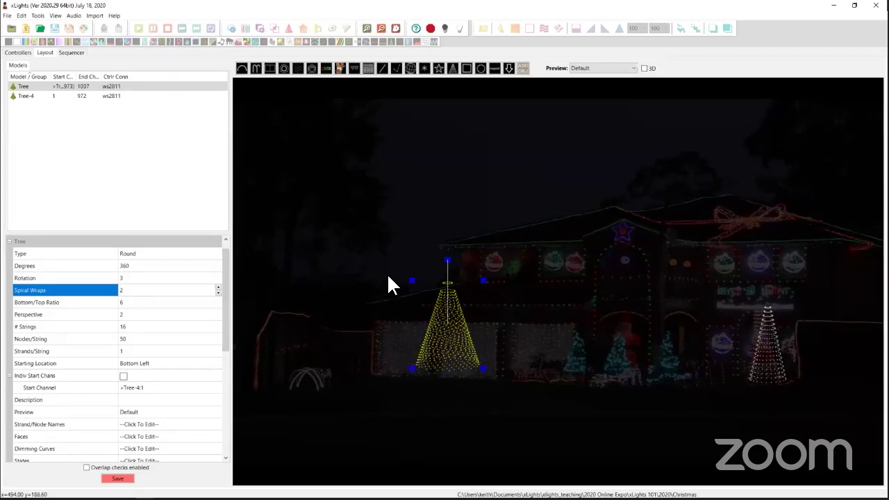
Step: Sort the model list by start channel, widen that column, and check the garage tree's channel range against its string type
click(61, 76)
drag(76, 75, 106, 75)
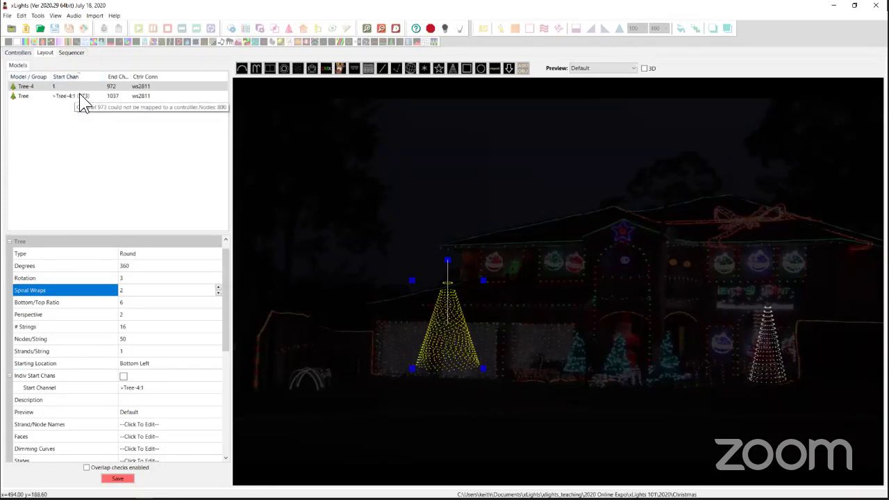
click(442, 327)
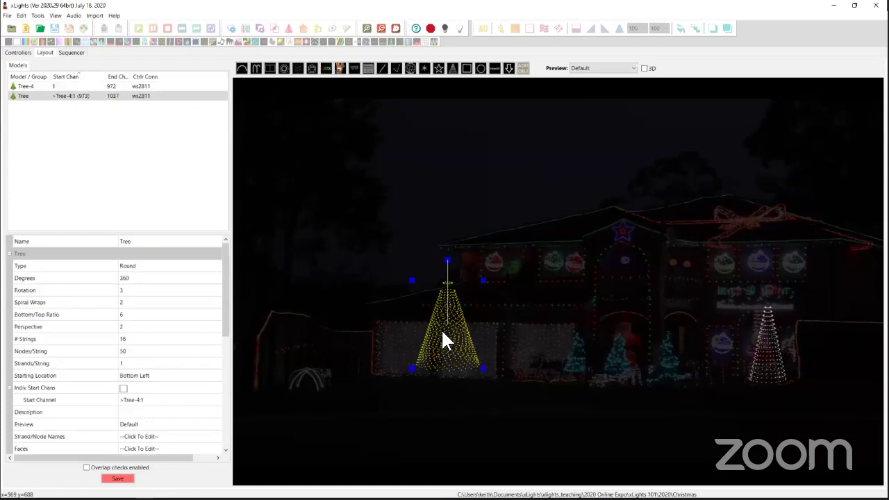
click(227, 401)
drag(229, 399, 226, 437)
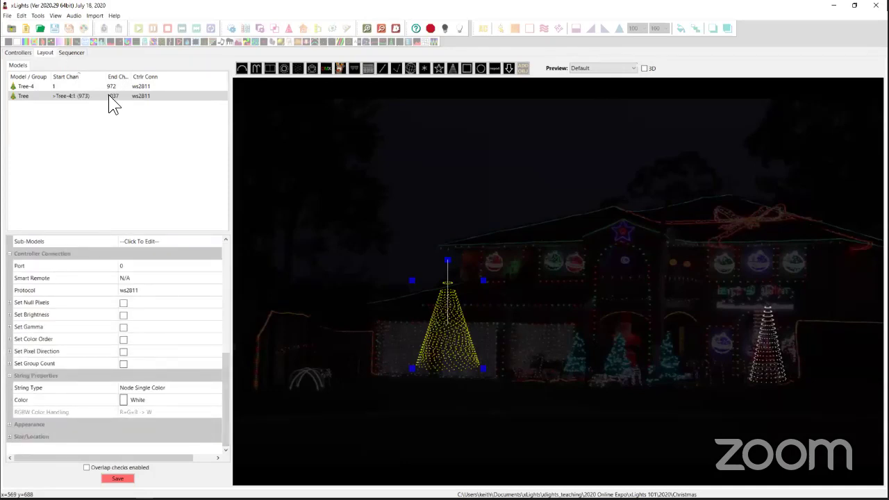
mouse_move(112, 103)
Step: Set the garage tree's # Strings to 1
click(225, 295)
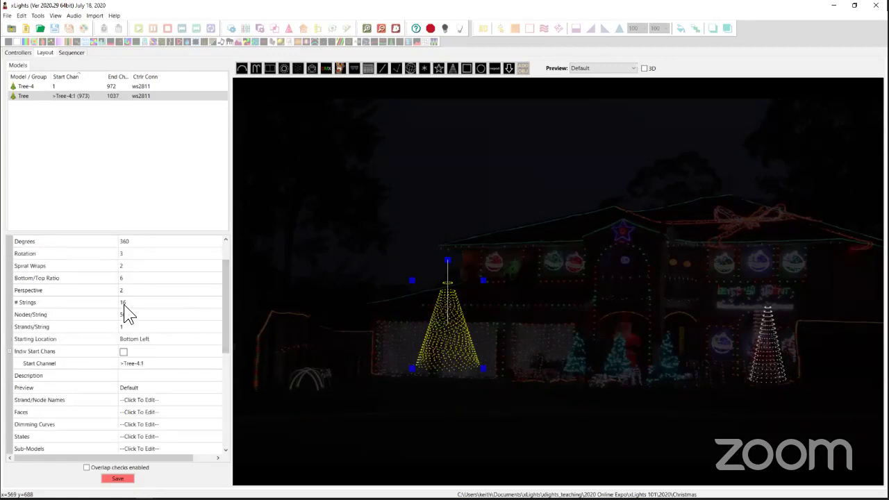
click(128, 302)
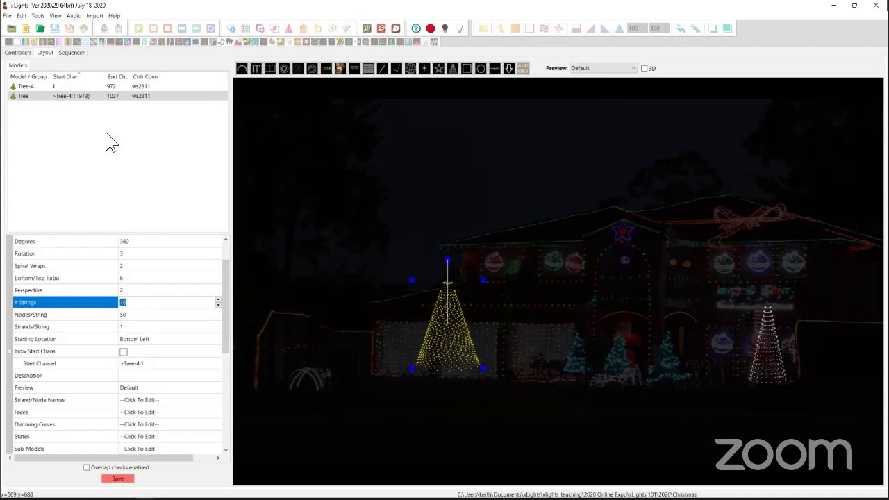
mouse_move(85, 106)
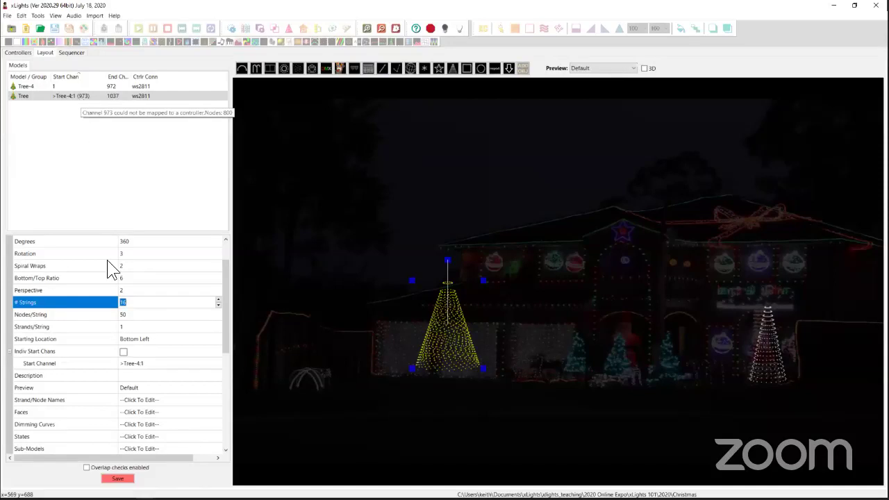
click(125, 302)
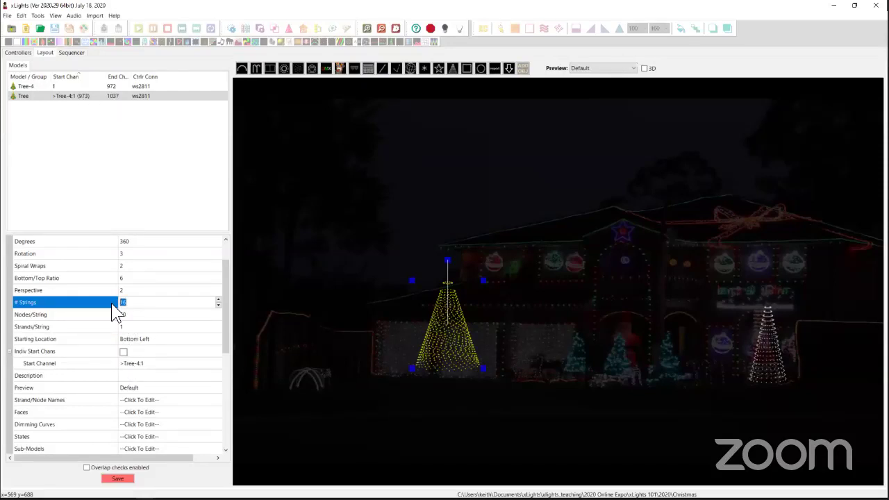
key(BackSpace)
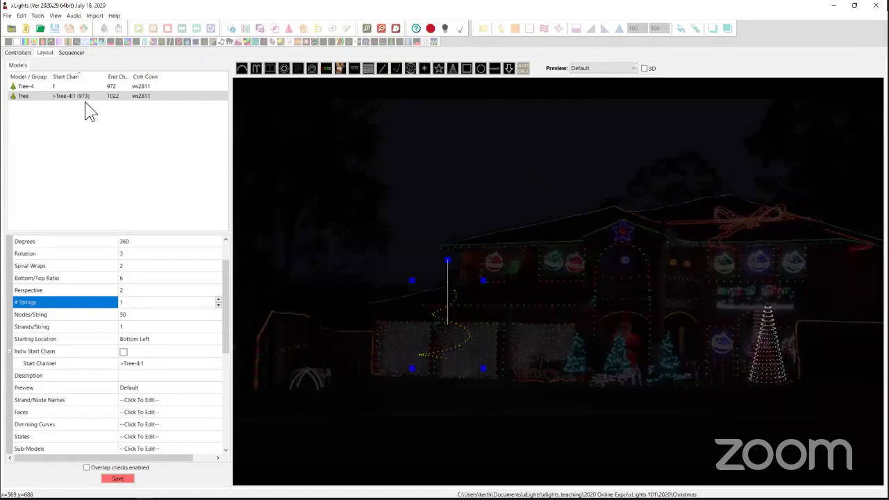
Step: Select Tree-4 in the model list and set its # Strings to 16
click(99, 86)
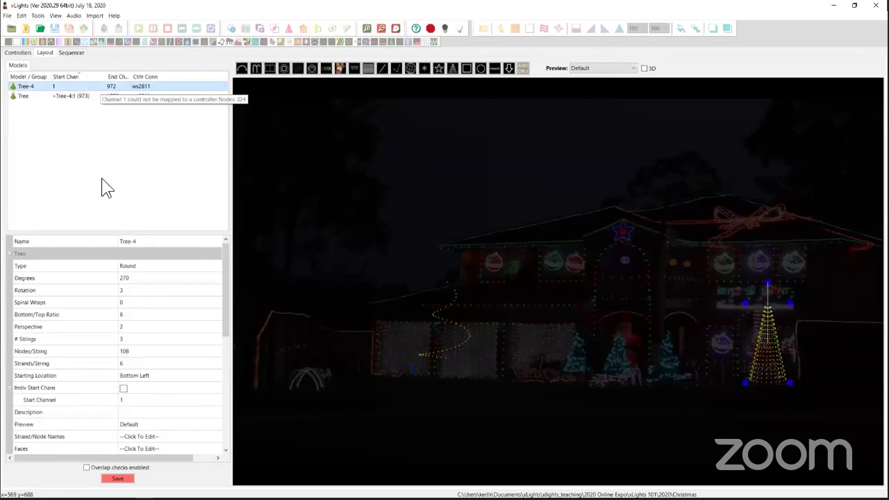
click(130, 304)
click(134, 340)
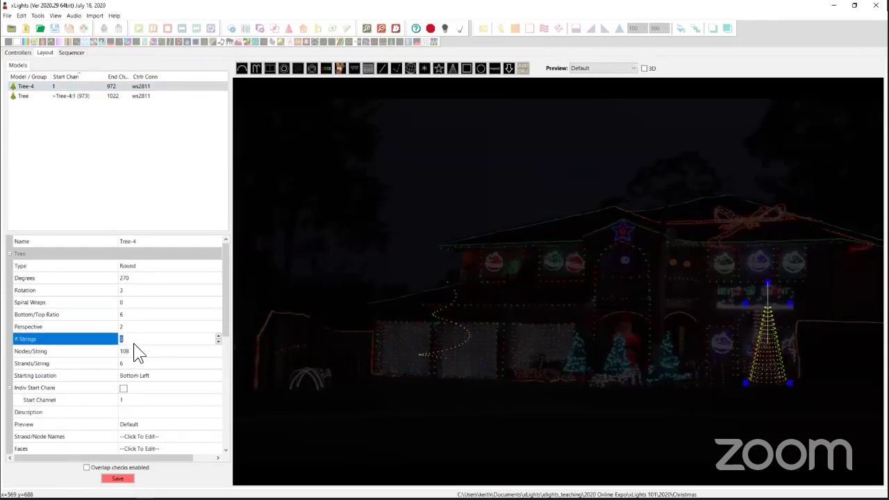
text(16)
key(Return)
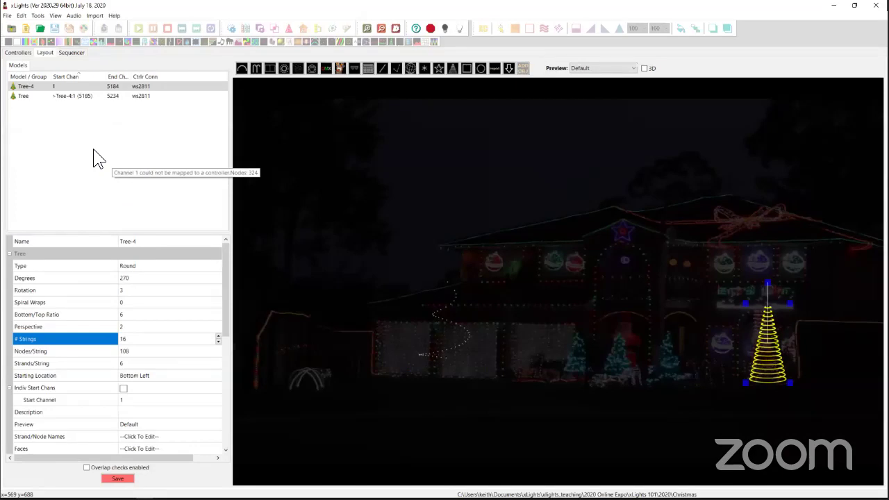
Step: Select the spiral tree at the garage and set its # Strings to 16
click(465, 357)
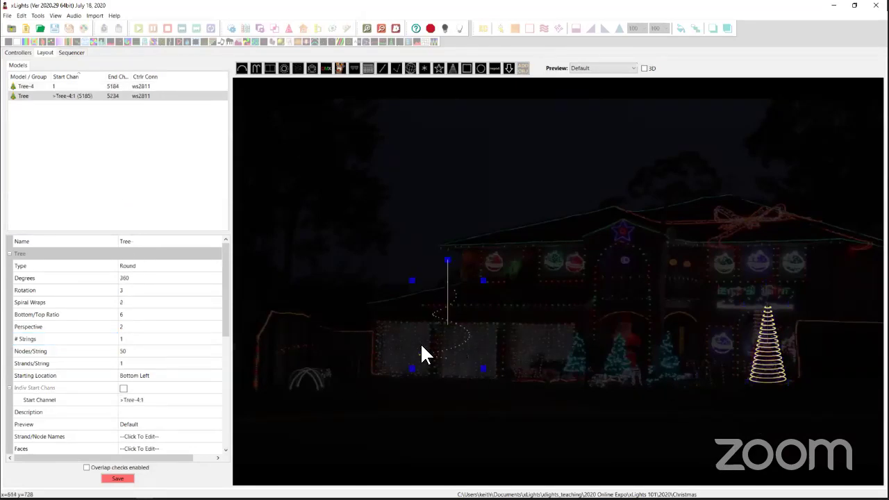
click(135, 339)
text(16)
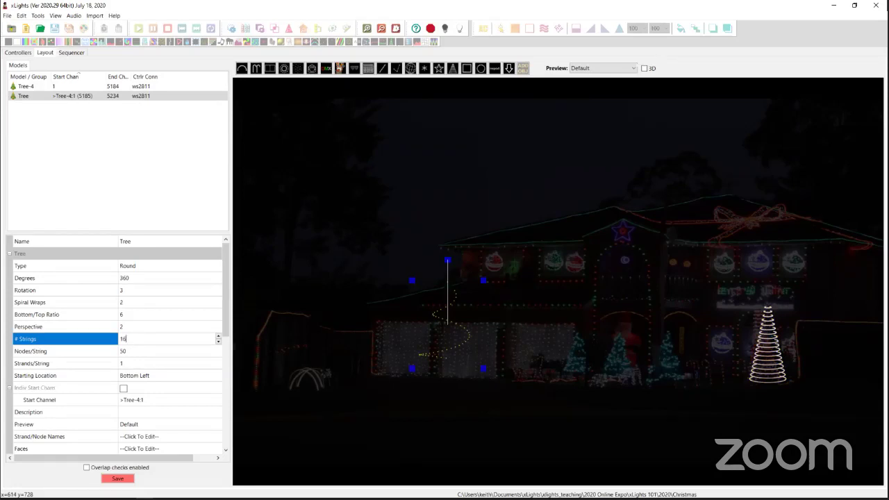
key(Return)
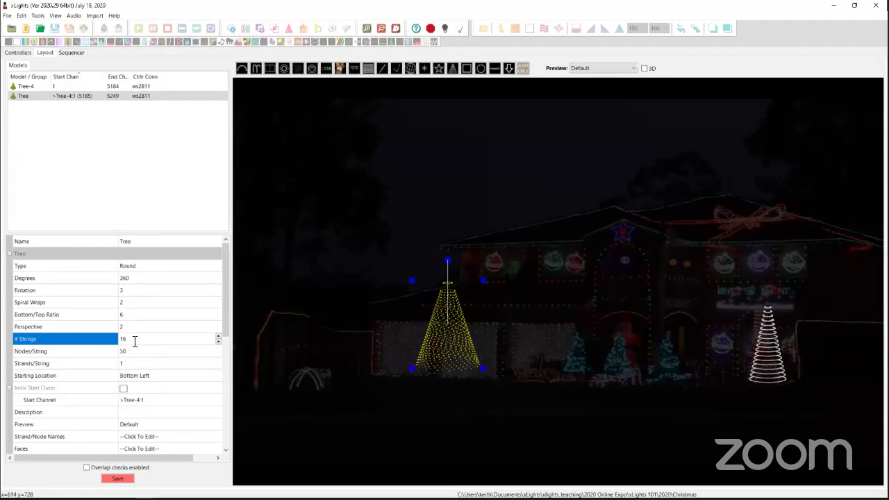
Step: Set the garage tree's String Type to Single Color and reselect the model in the list to review its properties
click(228, 393)
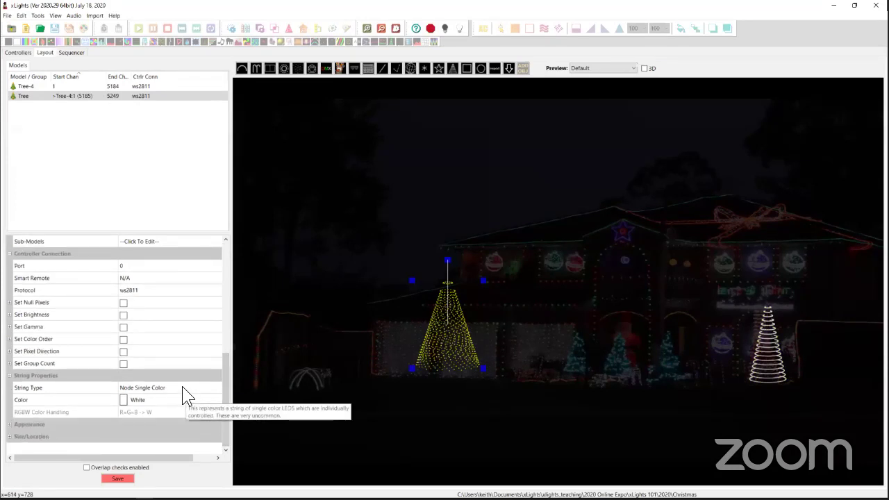
click(213, 387)
click(213, 387)
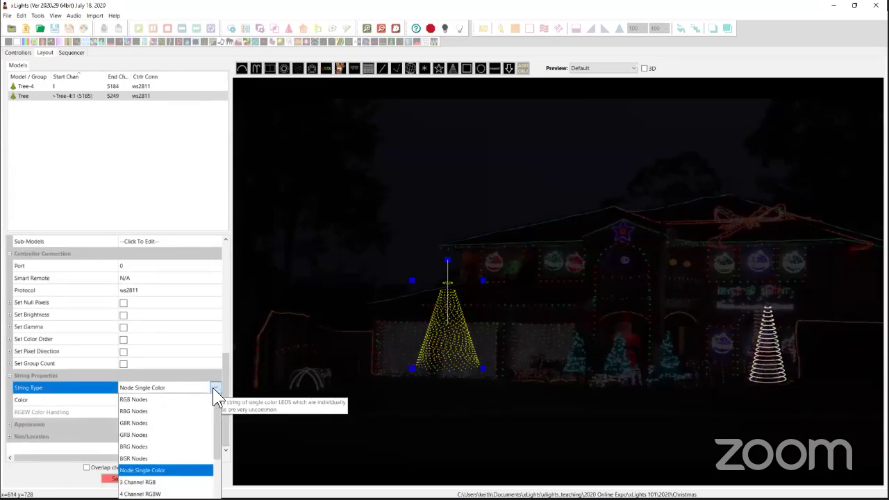
click(212, 387)
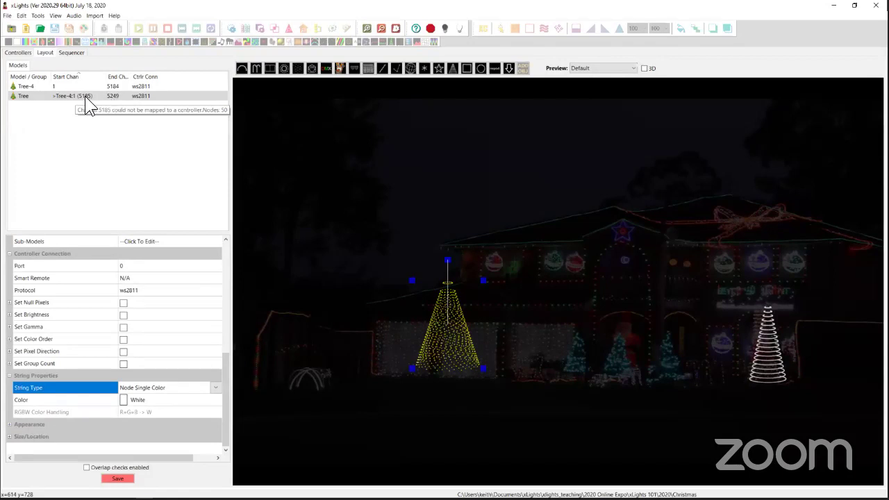
click(215, 387)
scroll(174, 478, down, 1)
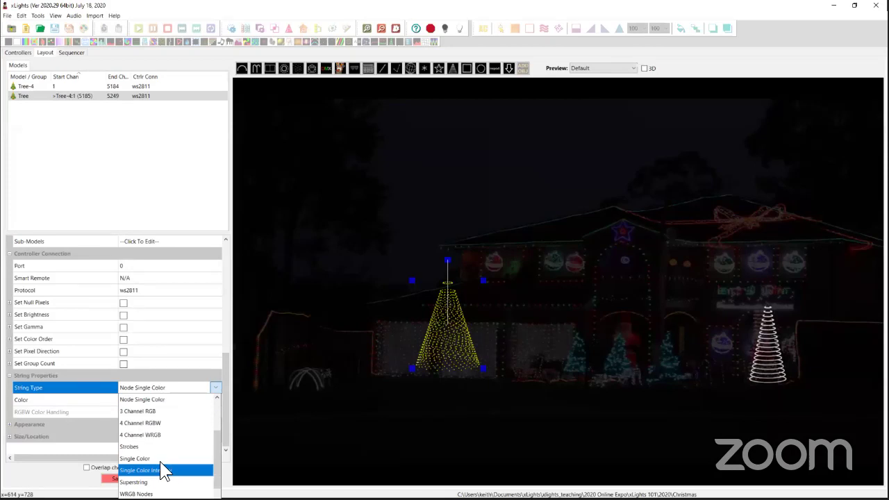
click(164, 460)
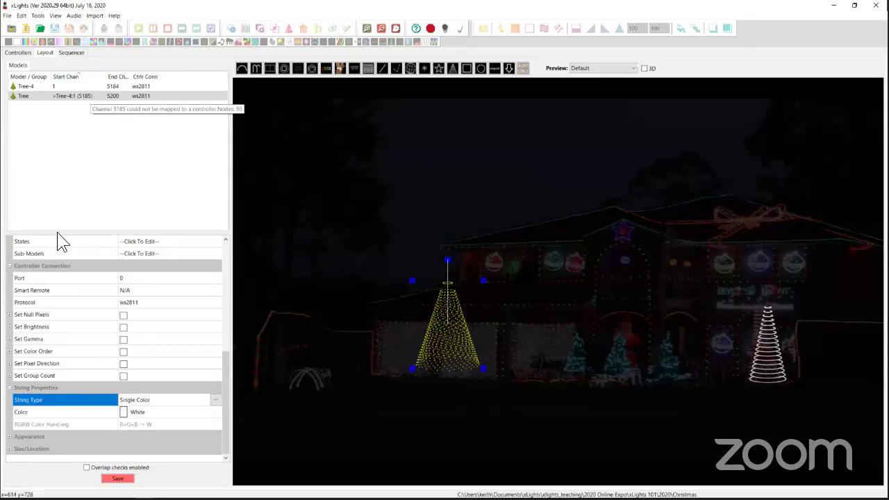
click(72, 97)
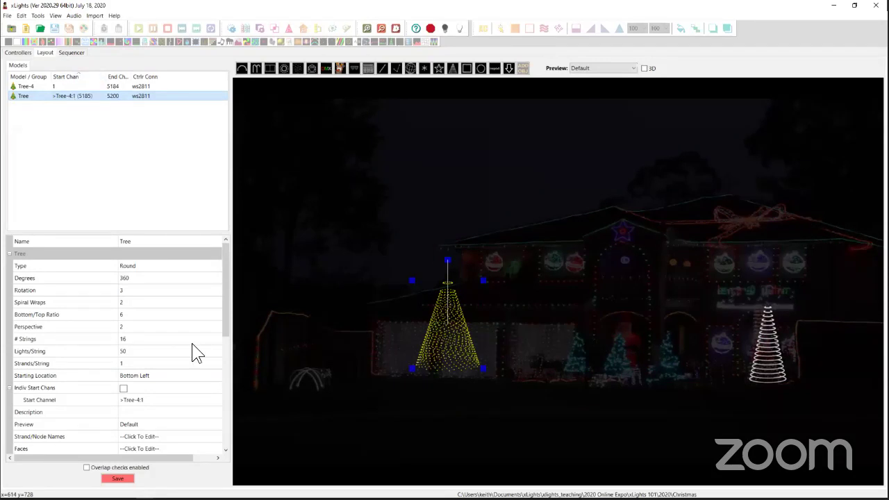
Step: Review the garage tree's string properties, and move the tree up to the roofline above Tree-4
scroll(224, 420, down, 10)
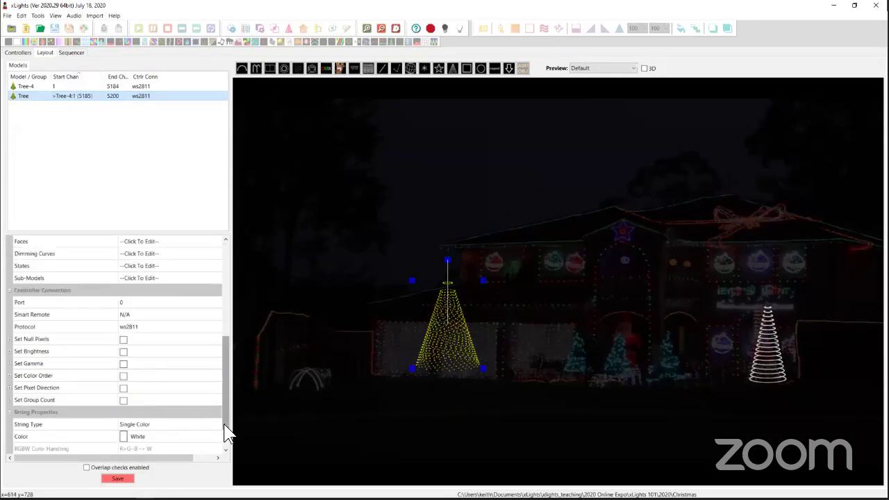
mouse_move(117, 96)
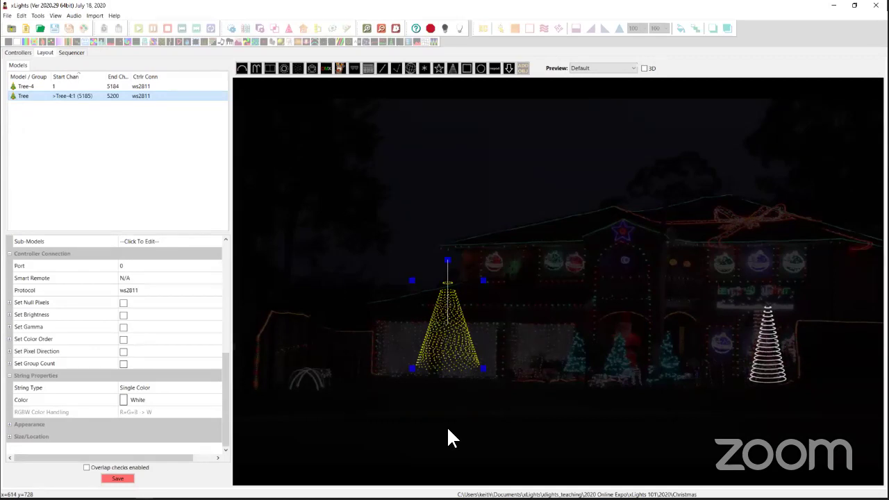
drag(436, 331, 786, 211)
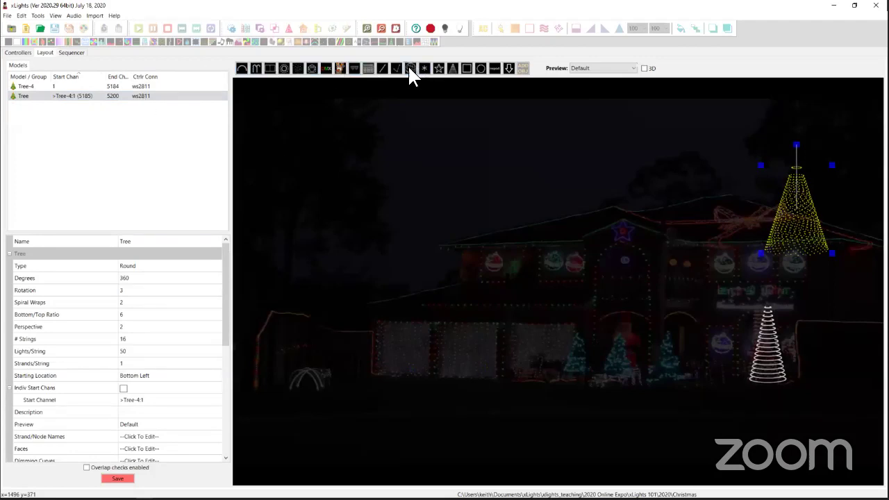
Step: Place a new tree model above the garage and set its Type to Flat
click(452, 69)
drag(427, 212, 490, 341)
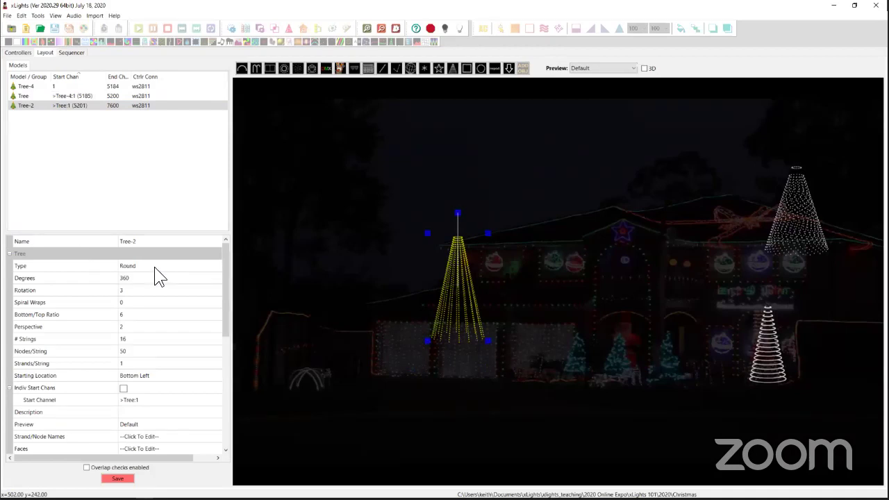
click(128, 266)
click(131, 266)
click(139, 289)
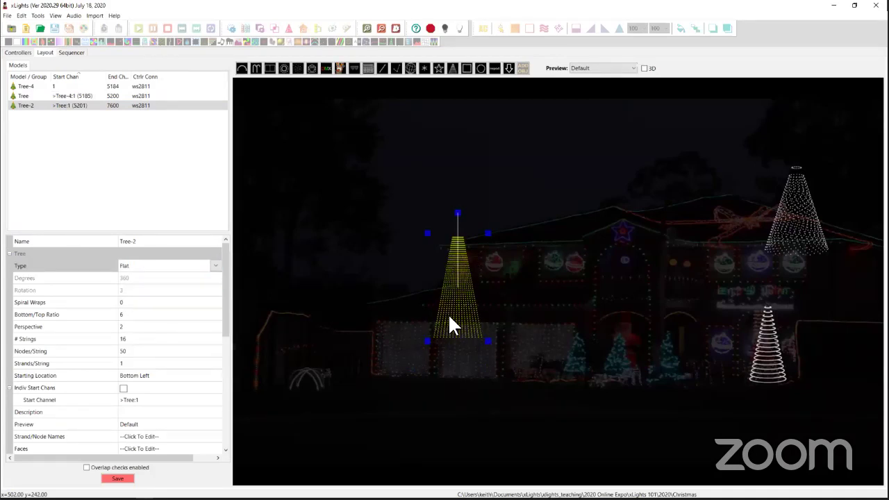
Step: Change the new garage tree's Type to Ribbon and move it up beside the other tree at the roofline
click(216, 266)
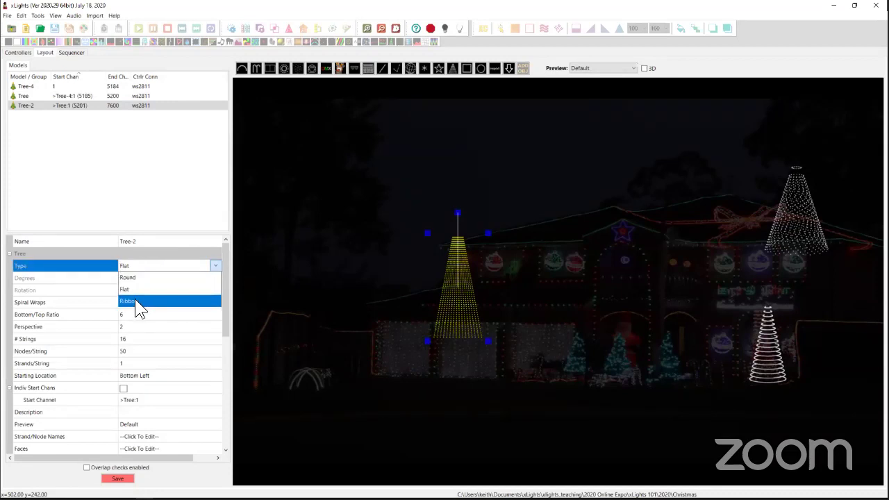
click(135, 296)
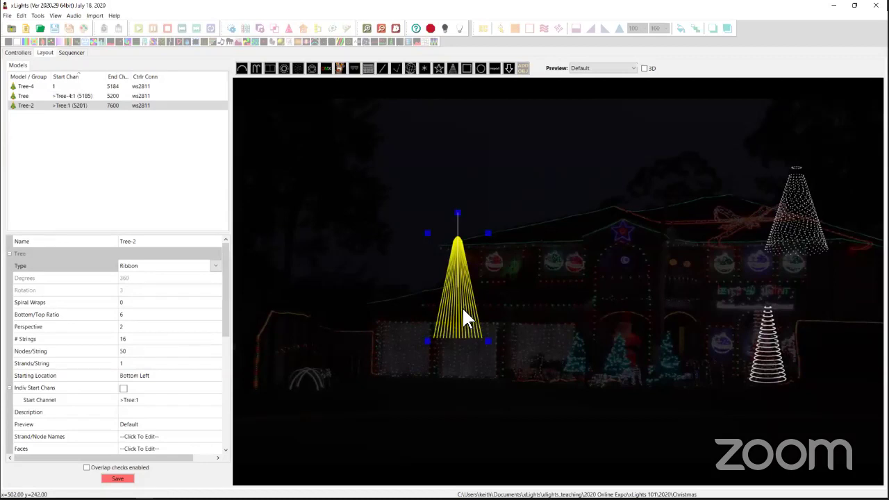
drag(448, 311, 727, 217)
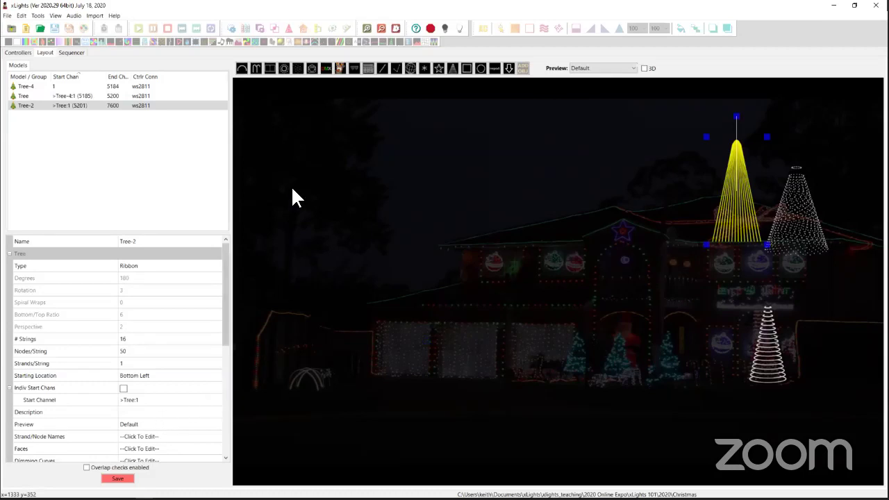
Step: Draw an Arches model at ground level over the small arches beside the garage and lower its peak slightly
click(241, 69)
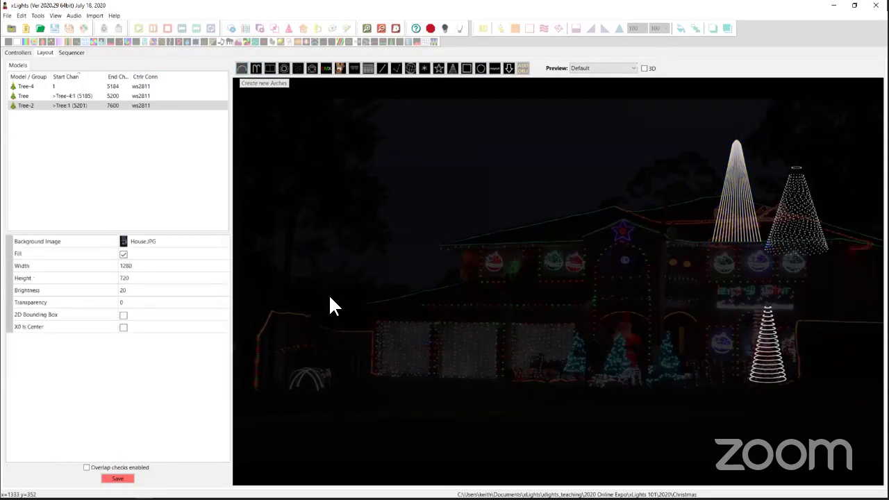
drag(288, 383, 389, 384)
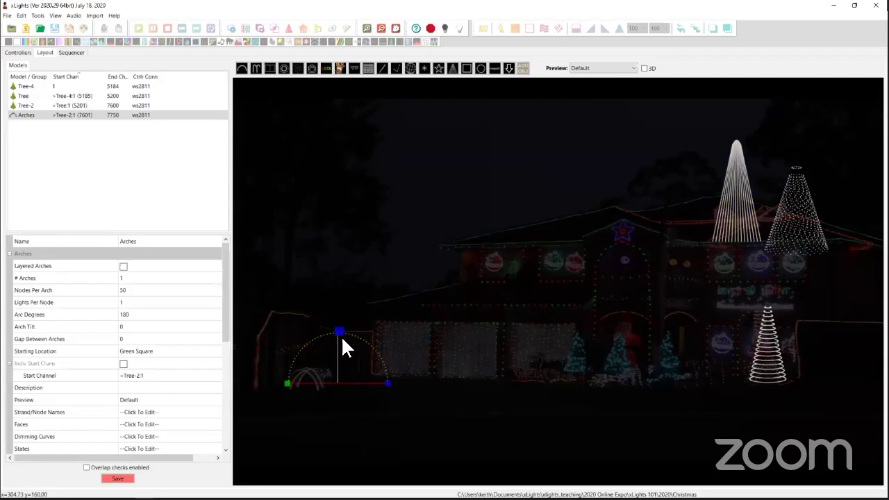
mouse_move(338, 334)
mouse_down()
mouse_move(305, 341)
mouse_move(351, 329)
mouse_move(337, 347)
mouse_up()
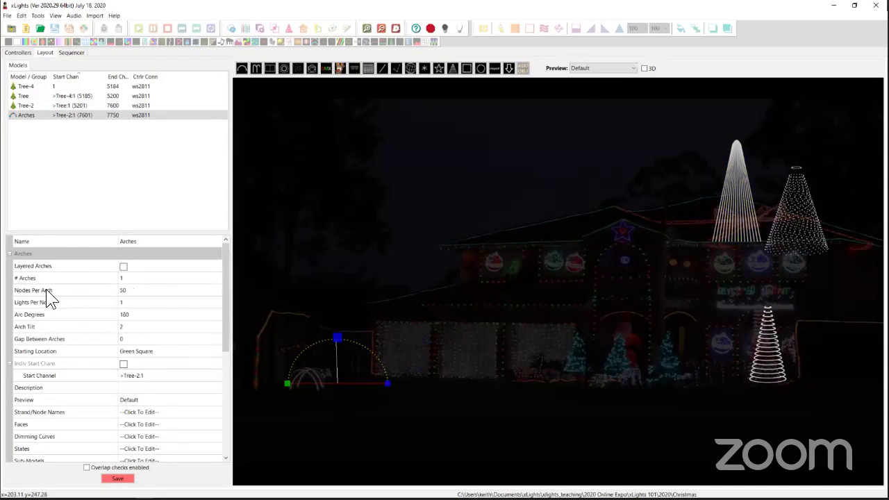
Step: Try the Arches model with # Arches set to 3, and return # Arches to 1
click(124, 278)
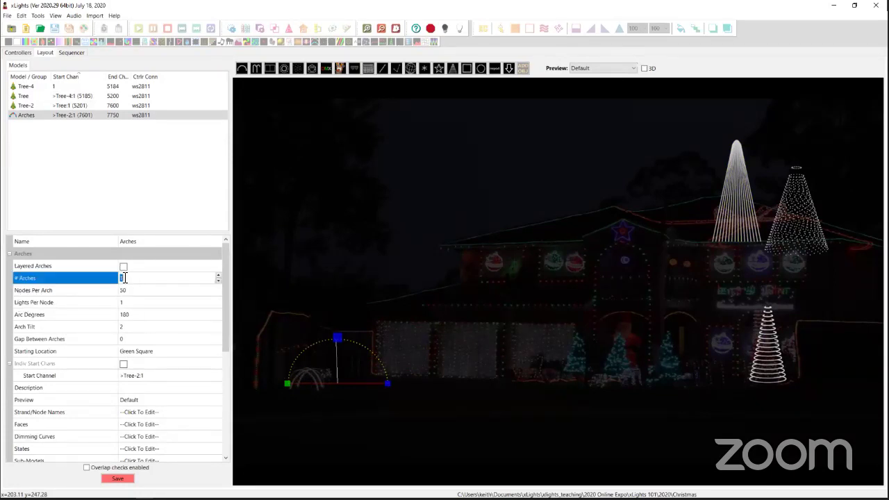
text(3)
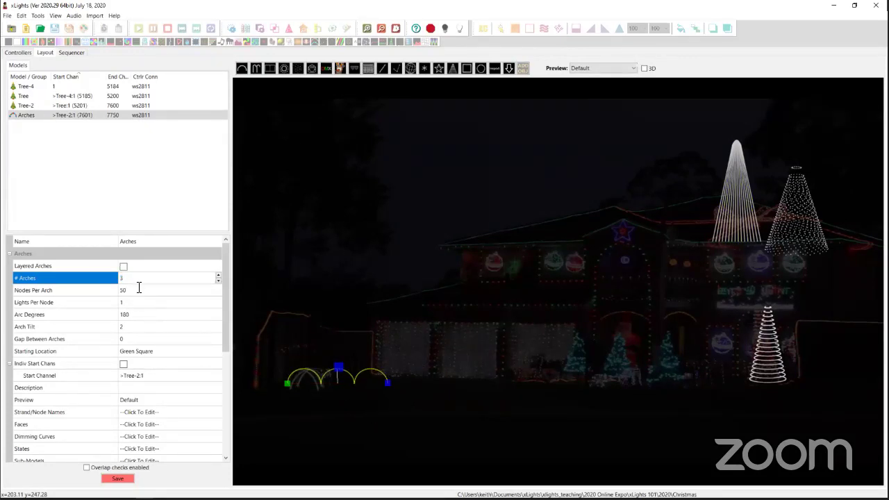
drag(137, 278, 106, 277)
text(1)
key(Return)
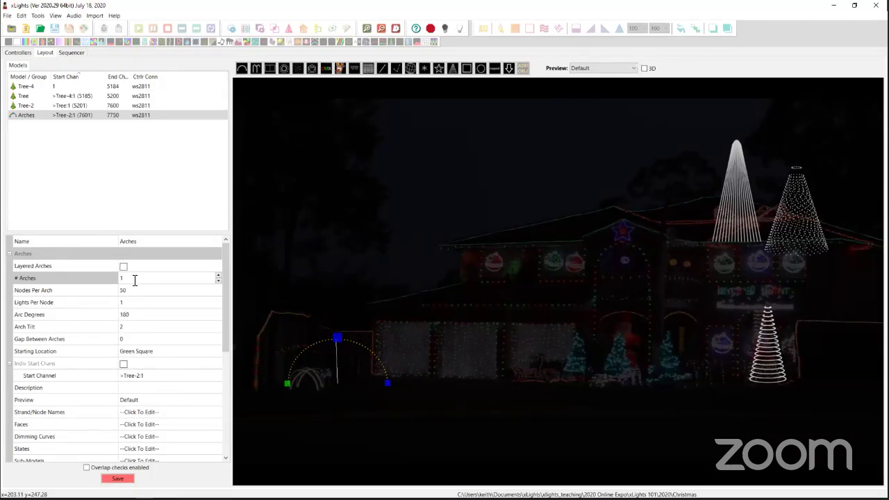
Step: Set the Arches model's # Arches to 3 and Gap Between Arches to 20
click(91, 279)
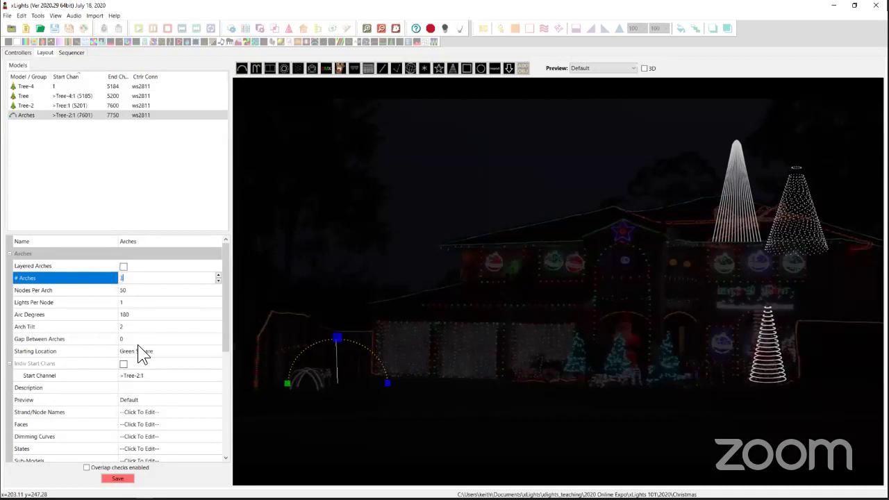
text(3)
key(Return)
click(168, 340)
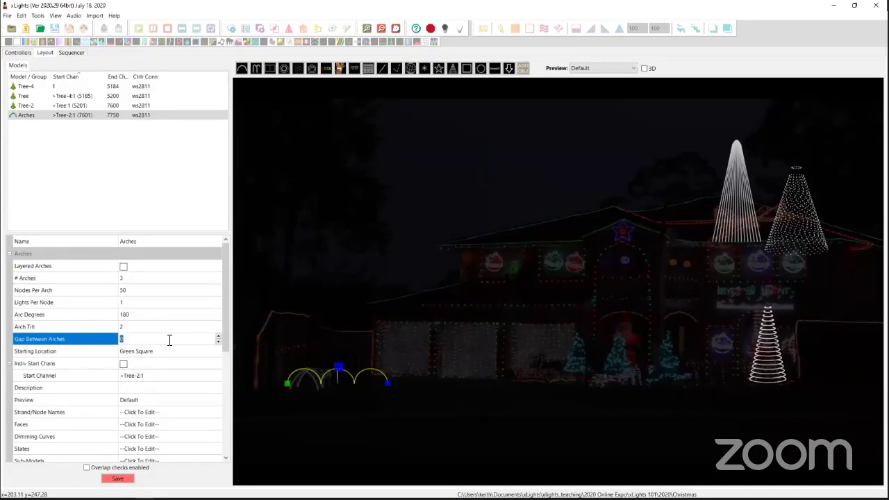
text(20)
Step: Reset the Arches model's Gap Between Arches to 0 and # Arches to 1
click(124, 338)
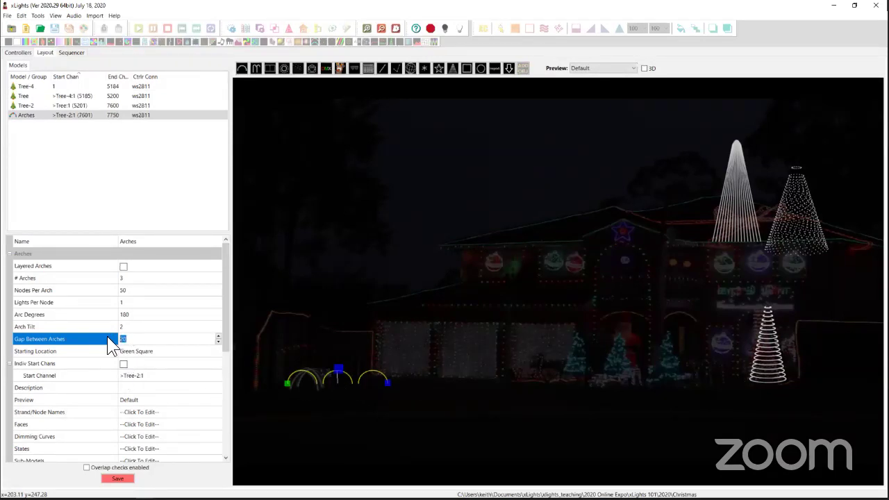
text(0)
click(126, 278)
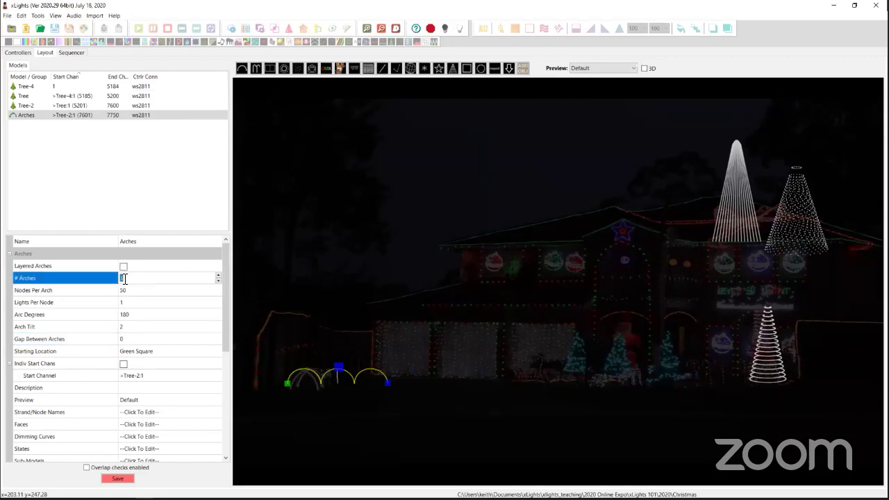
text(1)
key(Return)
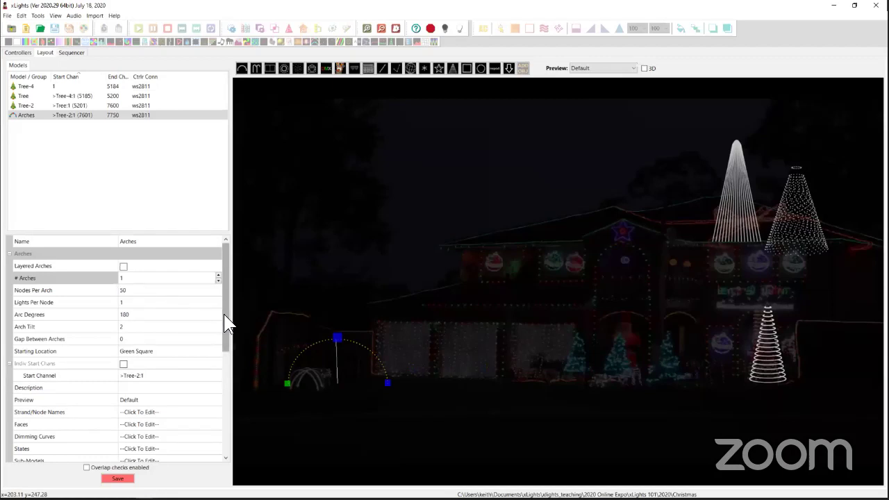
drag(225, 314, 227, 336)
scroll(229, 378, down, 2)
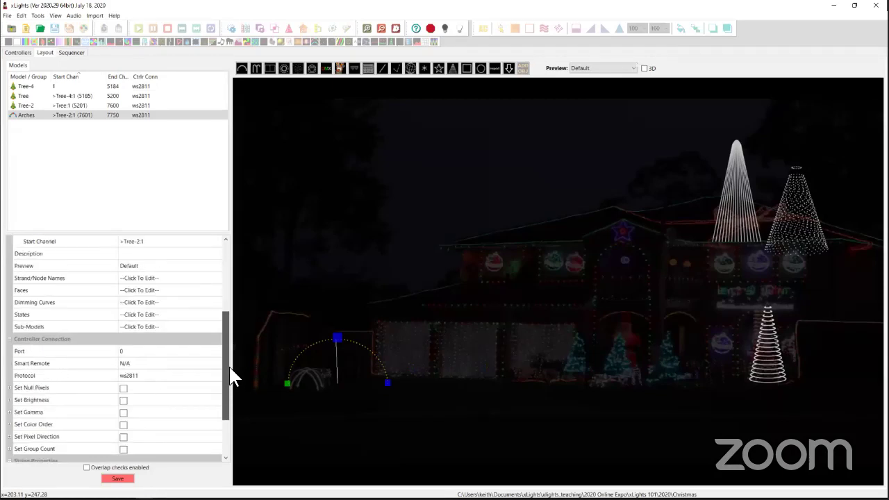
scroll(229, 364, up, 1)
scroll(228, 381, down, 1)
scroll(229, 378, up, 3)
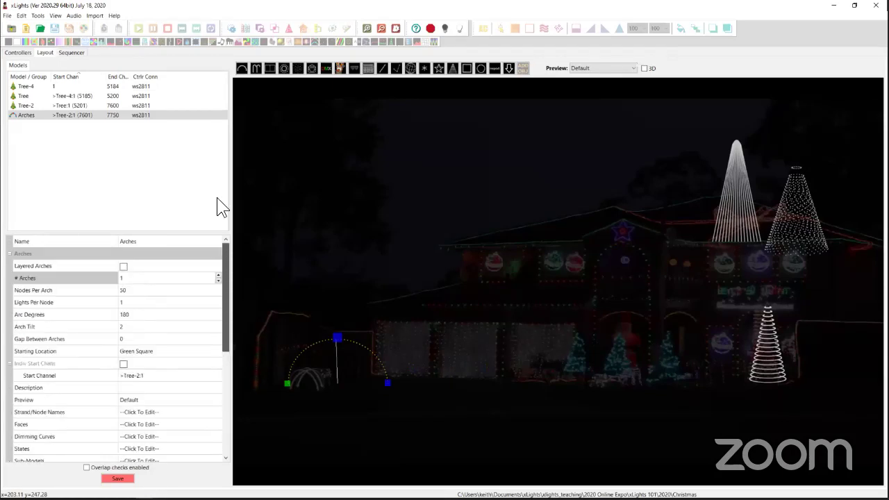
Step: Draw a Candy Canes model at ground level in front of the garage doors
click(256, 67)
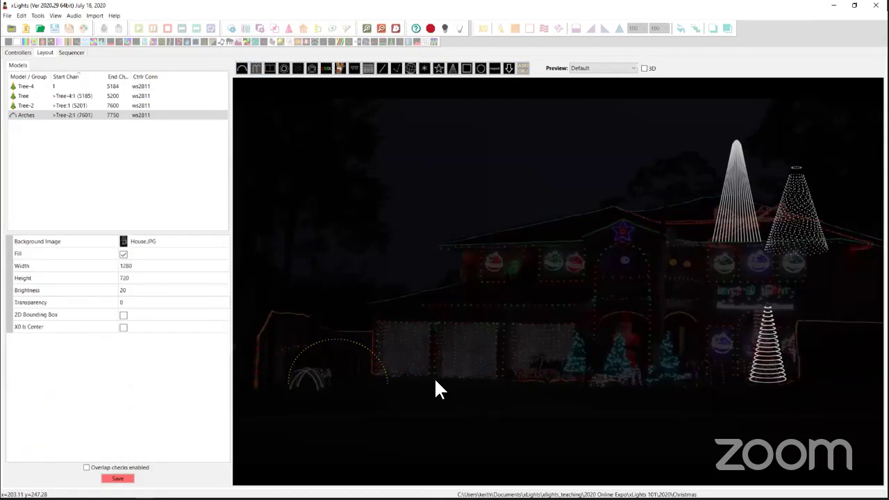
drag(419, 371, 516, 371)
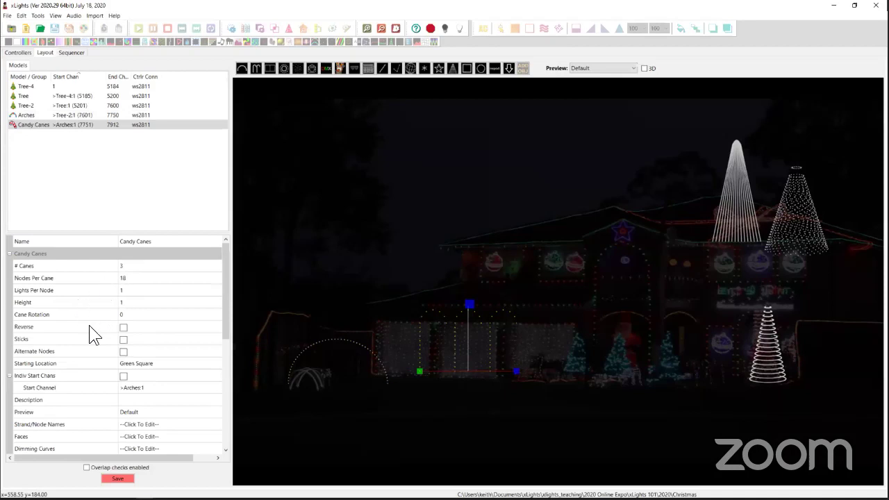
Step: Try the Sticks option on the candy canes several times and leave it off
click(124, 339)
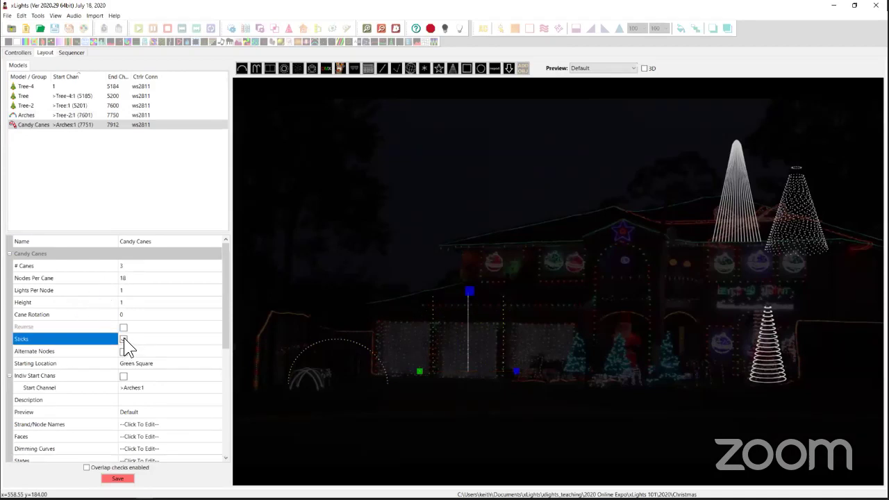
click(123, 338)
click(124, 339)
click(124, 339)
click(123, 339)
click(123, 340)
click(125, 338)
Step: Enable Alternate Nodes on the candy canes, and examine the node numbering in their Node Layout
click(122, 351)
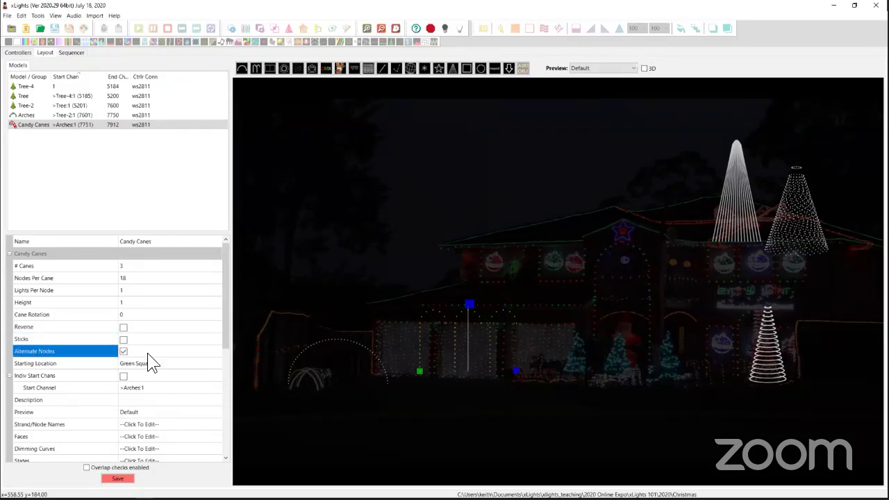
right_click(423, 322)
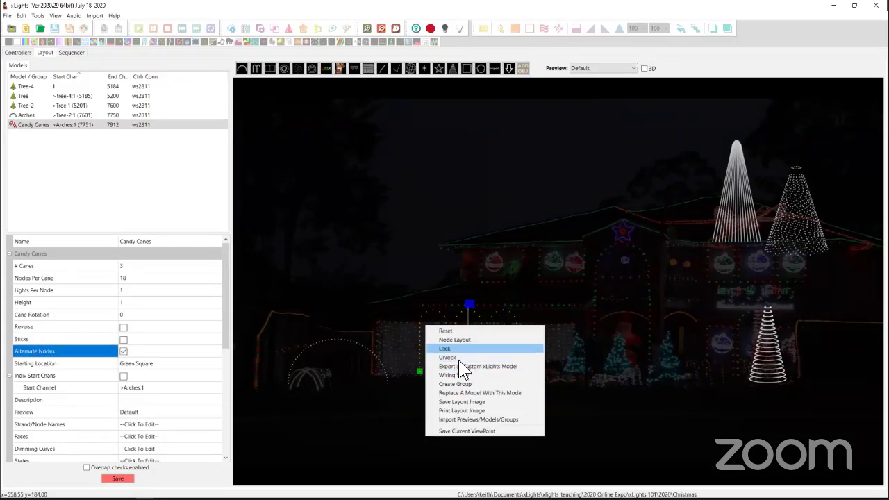
click(457, 339)
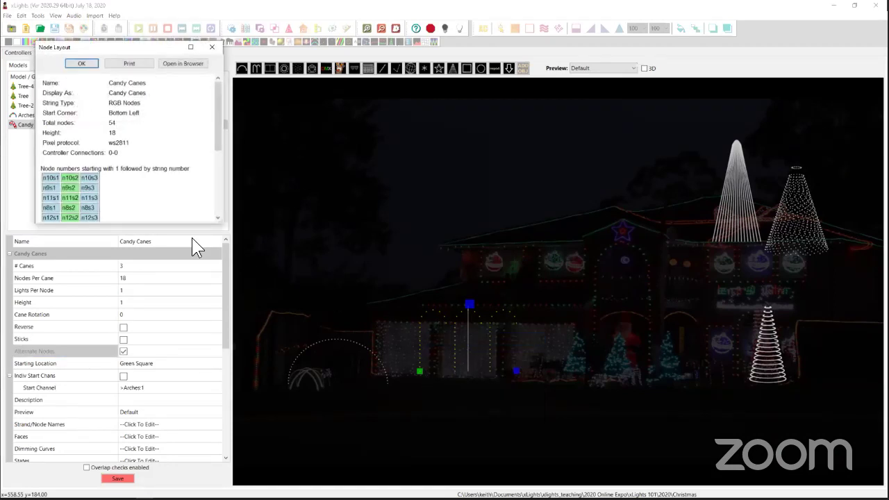
drag(222, 223, 366, 374)
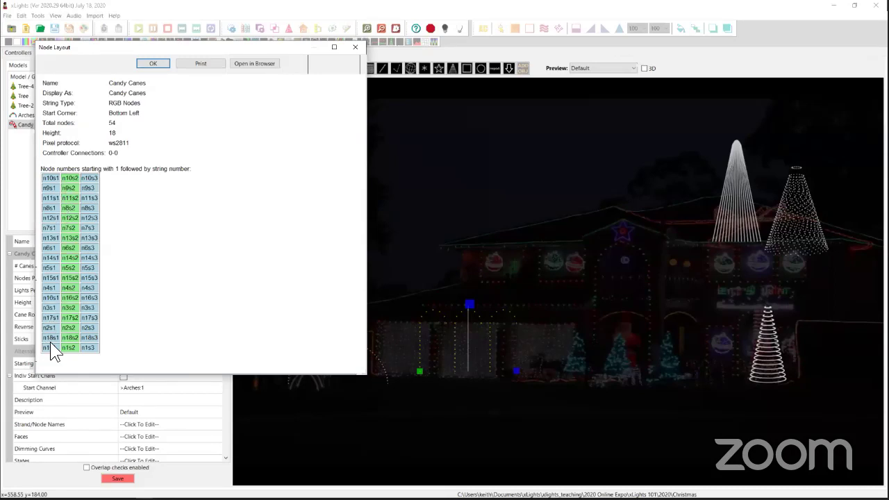
click(350, 48)
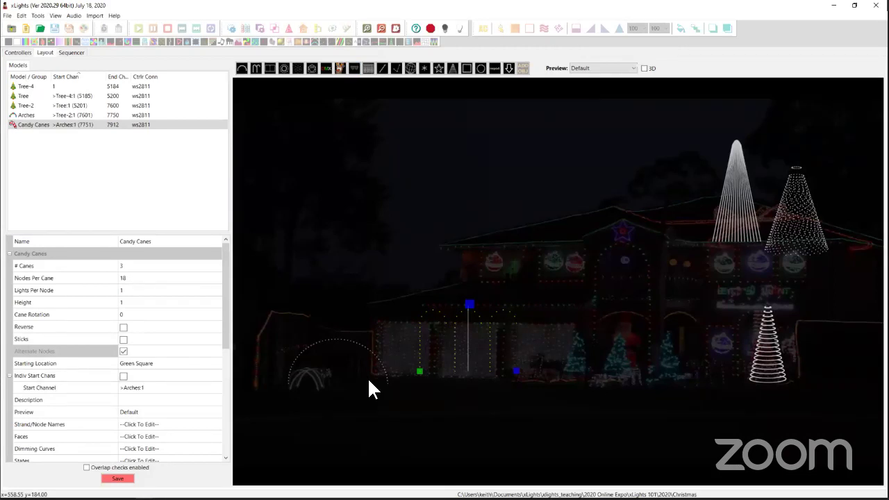
Step: Turn Alternate Nodes off for the candy canes, and try the Reverse option before switching it off again
click(124, 352)
click(227, 418)
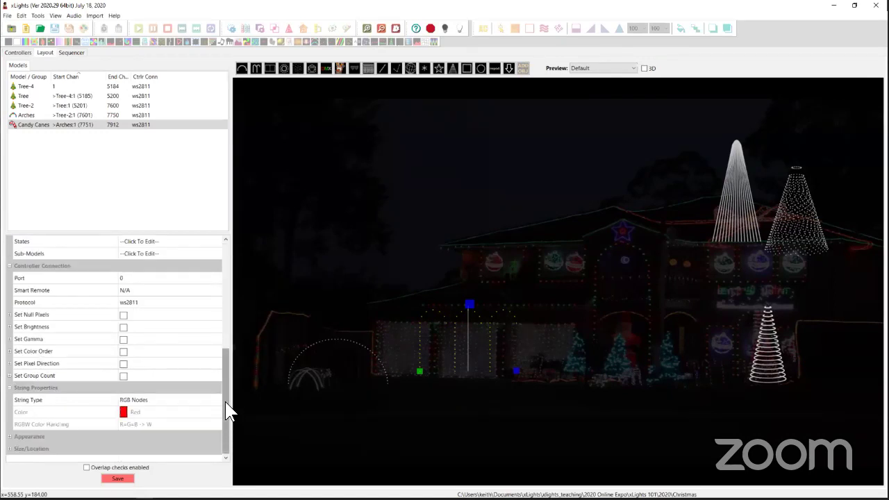
drag(225, 406, 225, 353)
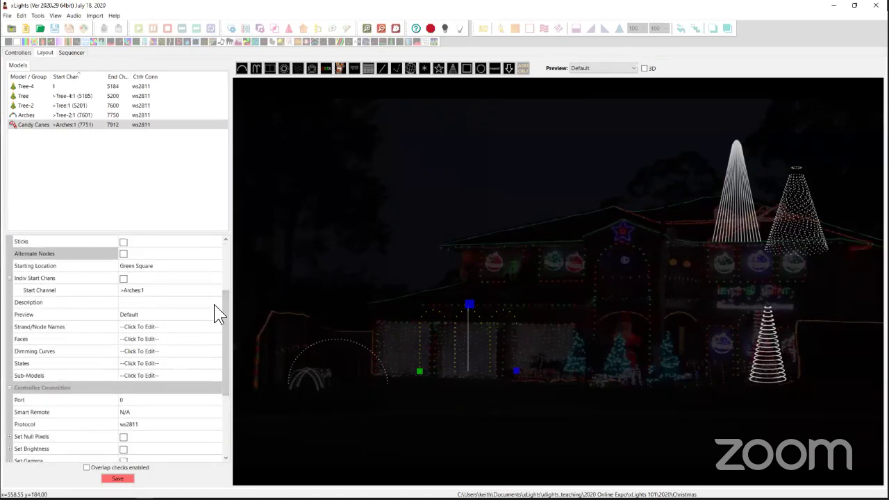
scroll(139, 368, up, 3)
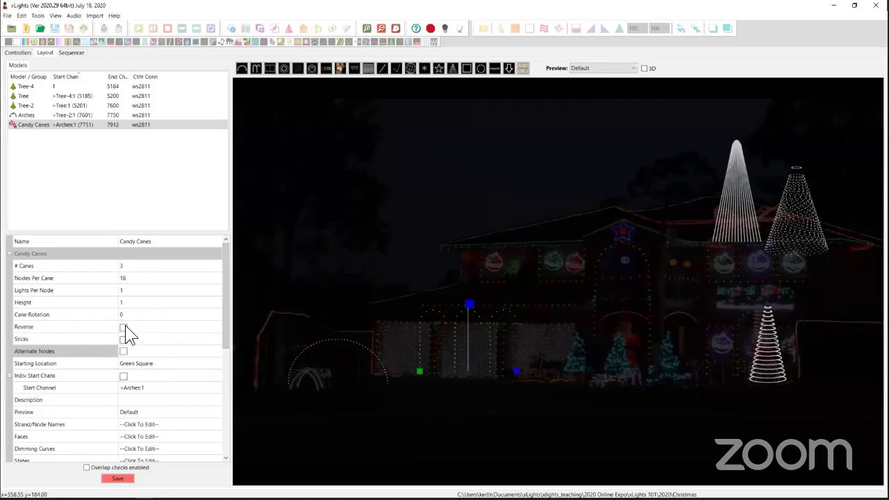
click(123, 327)
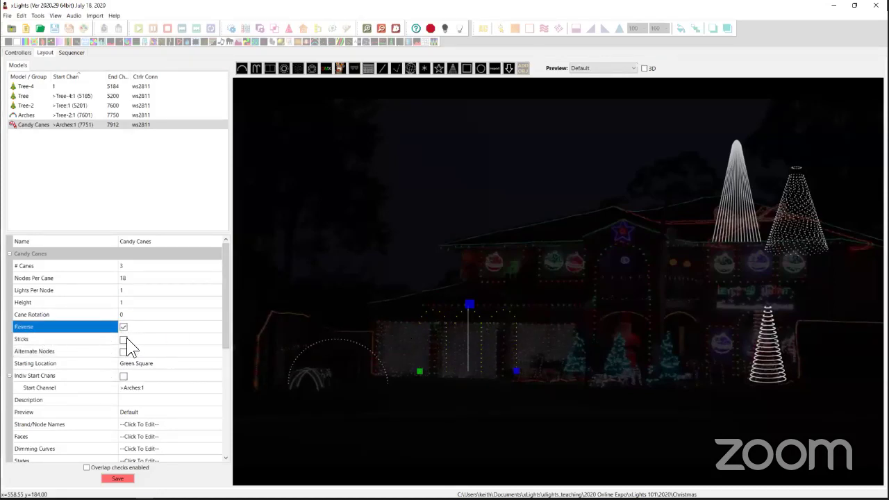
click(123, 327)
Step: Draw a horizontal Channel Block model across the sky above the garage side of the house
click(270, 69)
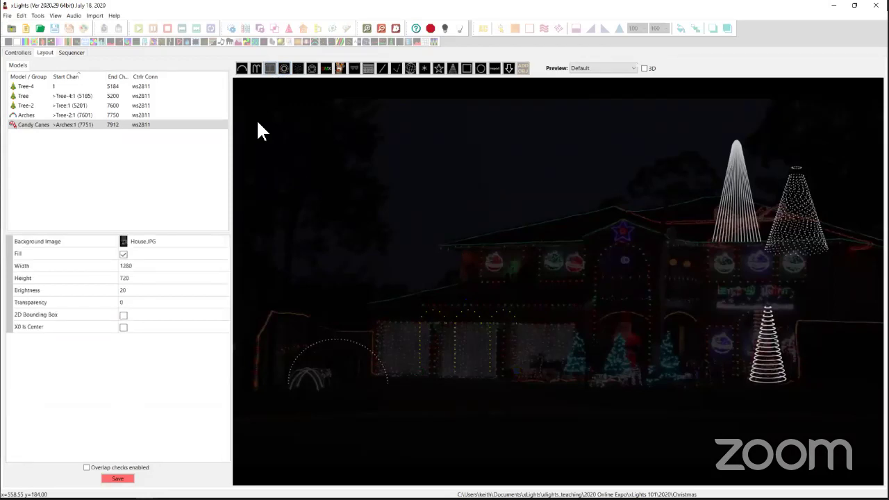
drag(261, 122, 540, 123)
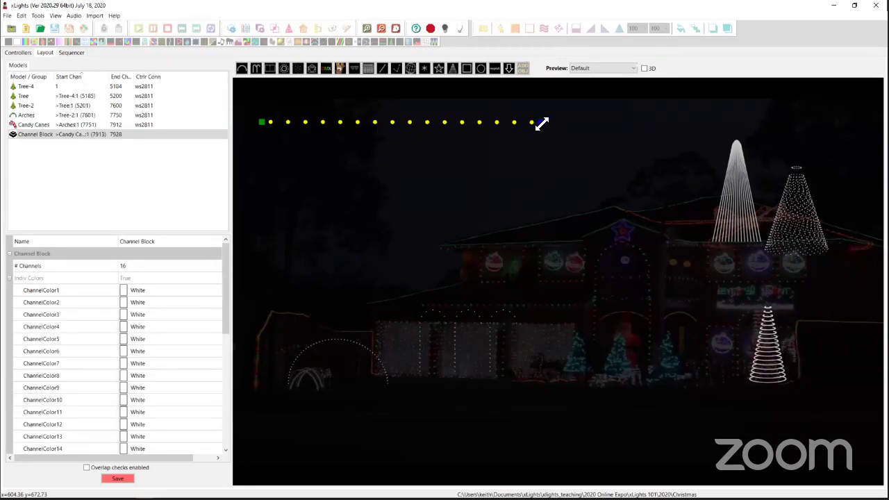
Step: Delete the Channel Block model from the layout
key(Delete)
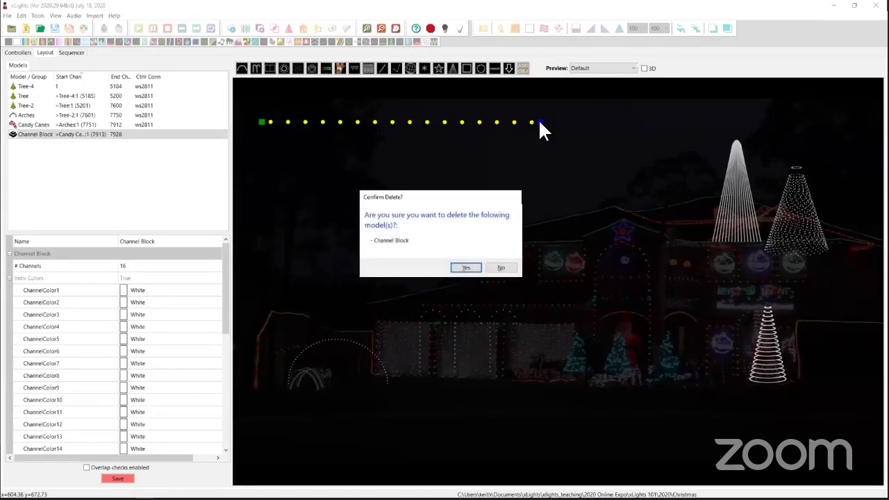
click(465, 269)
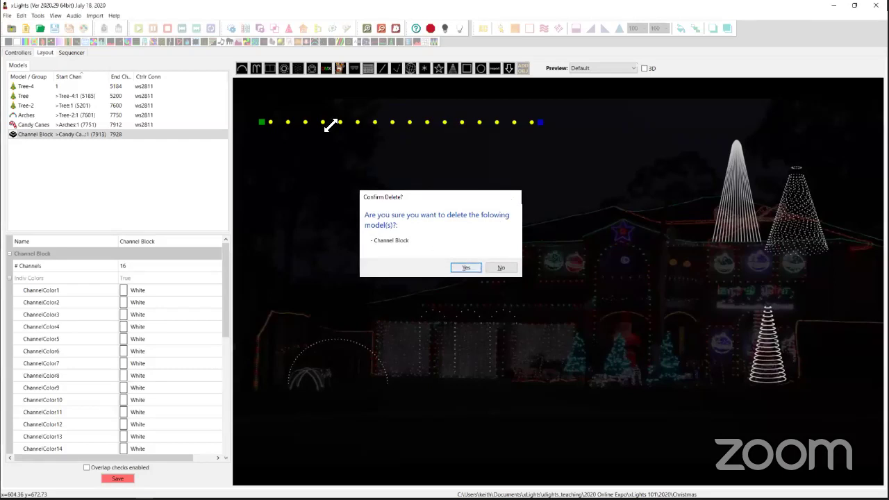
Step: Draw an Image model in the sky above the arches and open its image file selection
click(339, 69)
drag(299, 185, 357, 256)
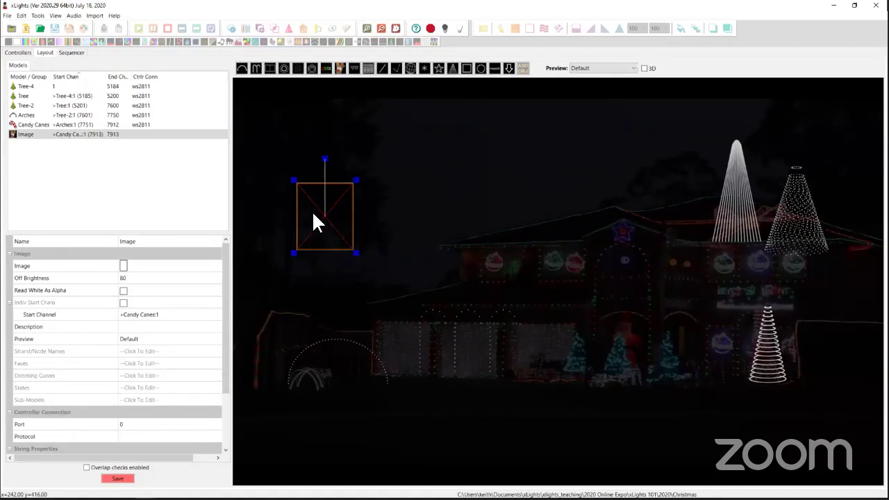
click(144, 266)
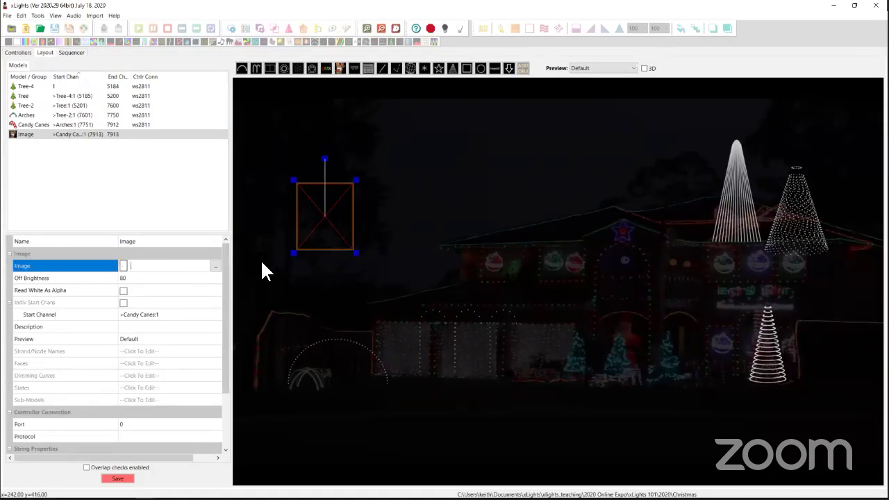
click(216, 266)
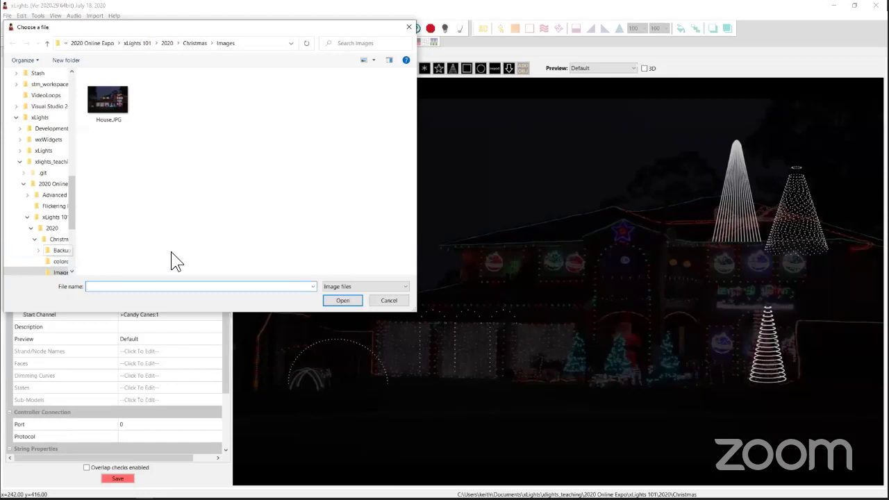
Step: Switch to File Explorer and add reindeer.png, Santa.png, Tree.png and the animated Santa GIF from the xLights 101 folder to the show's Images folder
key(alt+Tab)
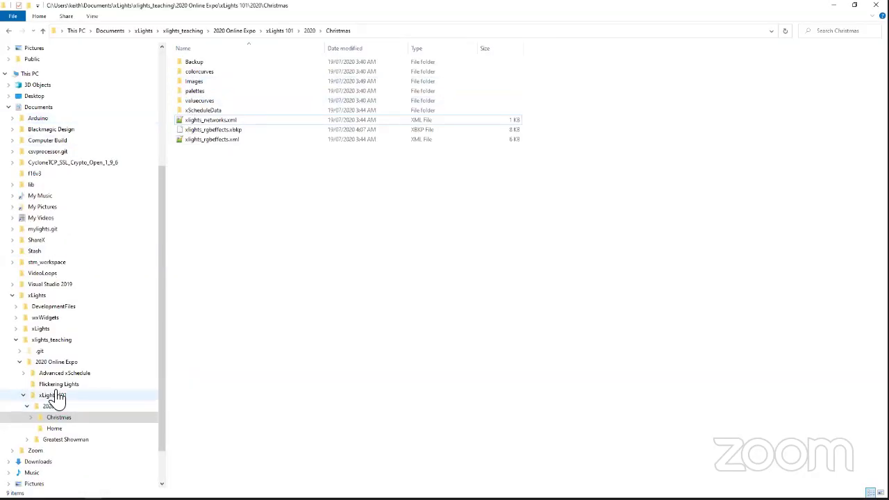
click(68, 363)
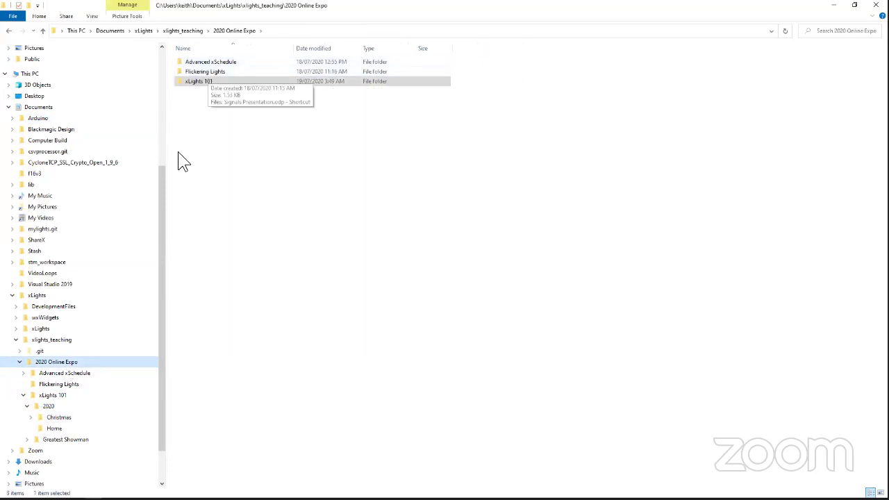
double_click(200, 80)
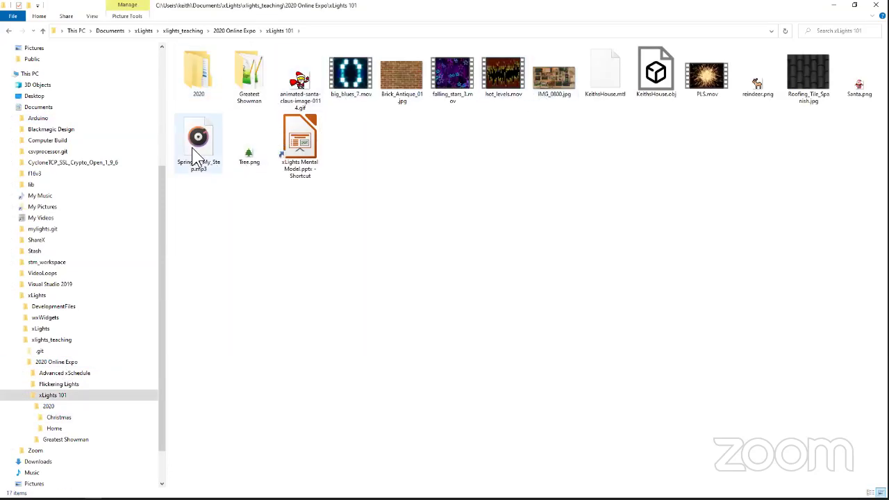
click(757, 90)
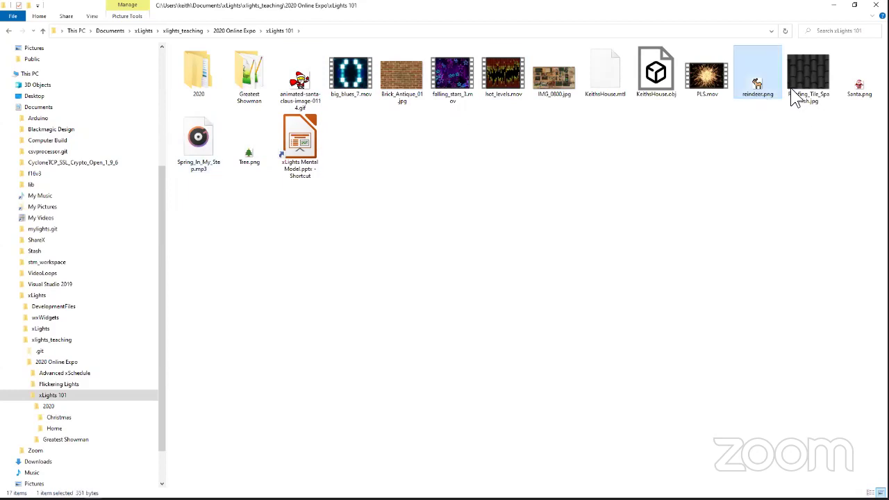
ctrl+click(860, 90)
ctrl+click(299, 80)
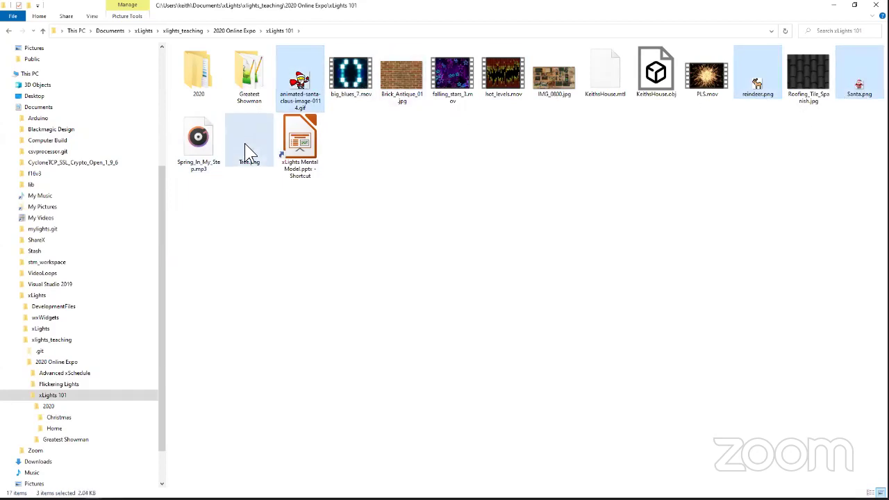
ctrl+click(245, 144)
drag(300, 94, 70, 437)
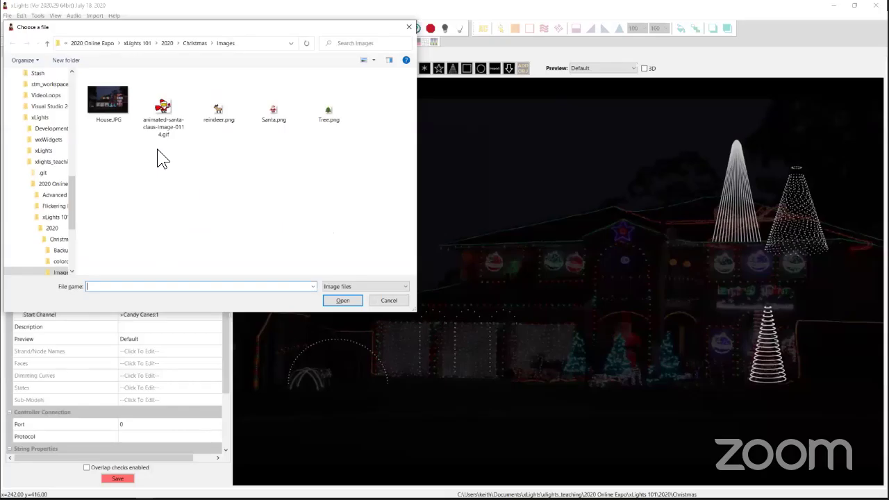
Step: Assign Santa.png to the Image model and move it to the ground beside the ringed tree, away from the house
double_click(277, 120)
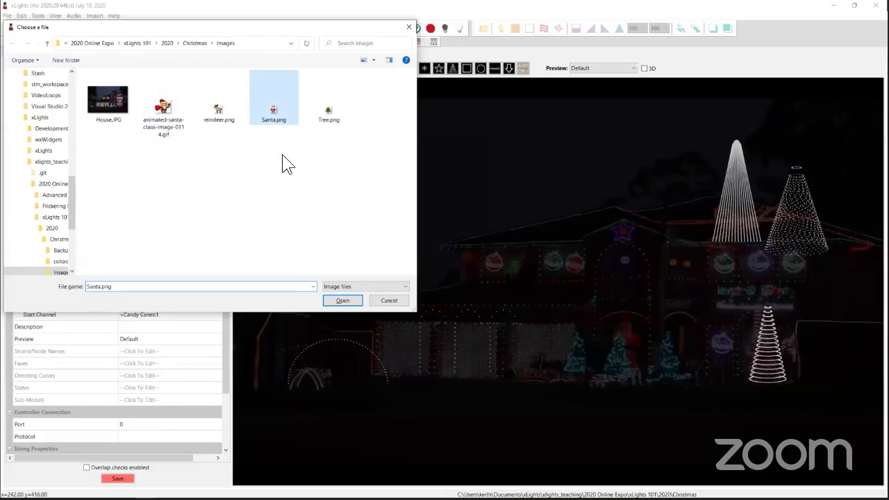
mouse_move(346, 263)
mouse_down()
mouse_move(349, 272)
mouse_move(341, 269)
mouse_up()
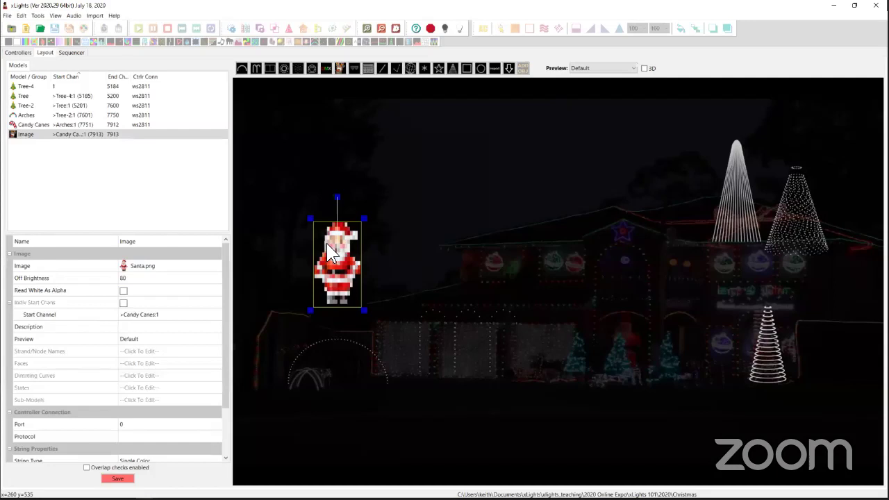
drag(326, 268, 826, 352)
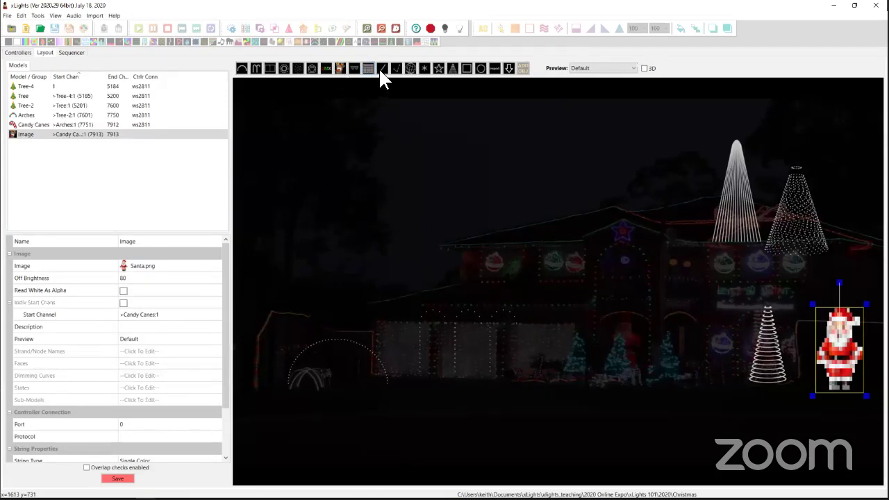
Step: Draw an Icicles model along the upper eave, and reposition and shorten it to slope up the gable beside the star
click(354, 68)
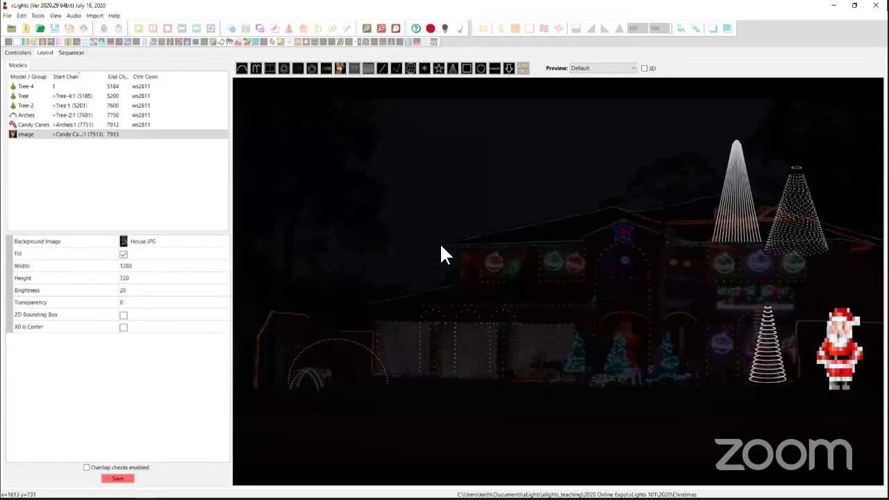
drag(441, 247, 581, 242)
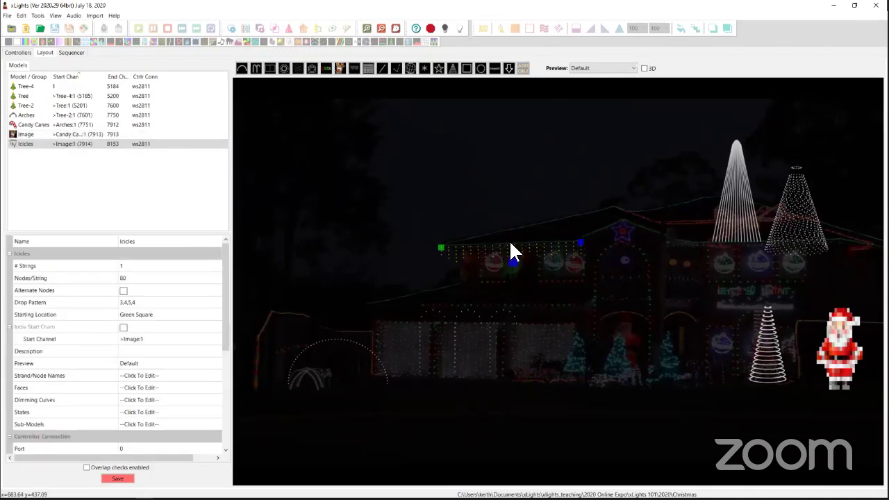
drag(511, 253, 656, 245)
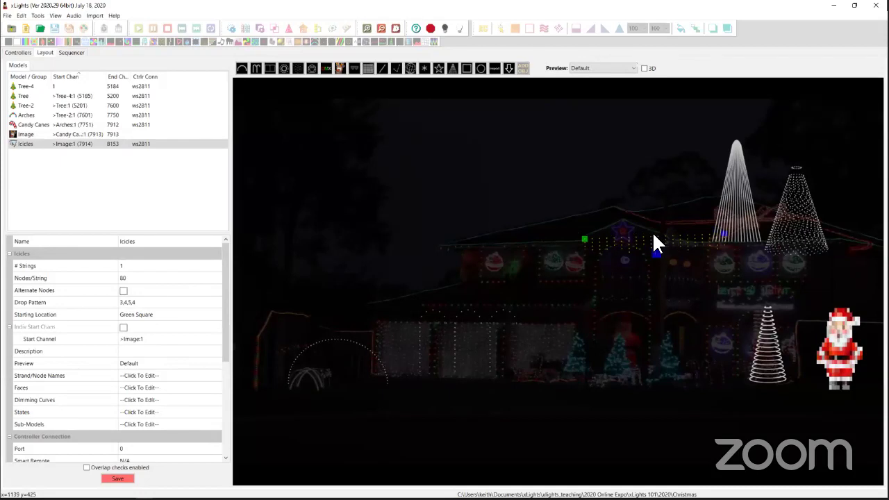
drag(724, 232, 603, 237)
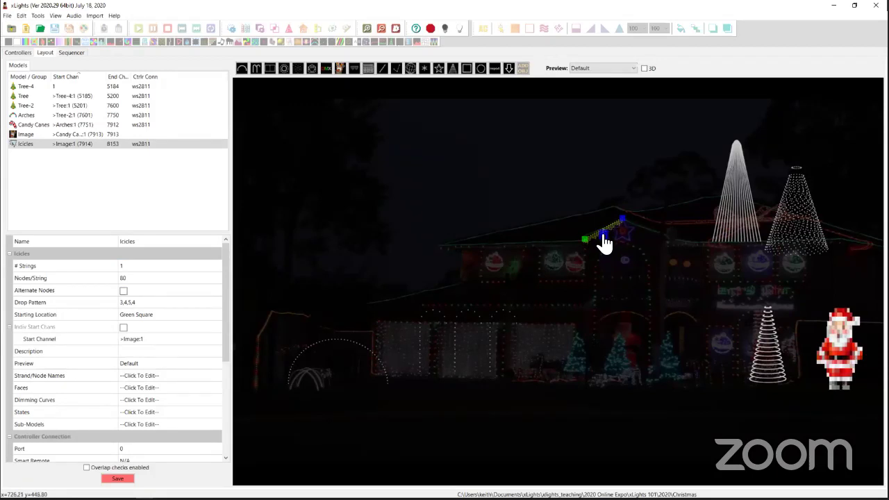
click(568, 204)
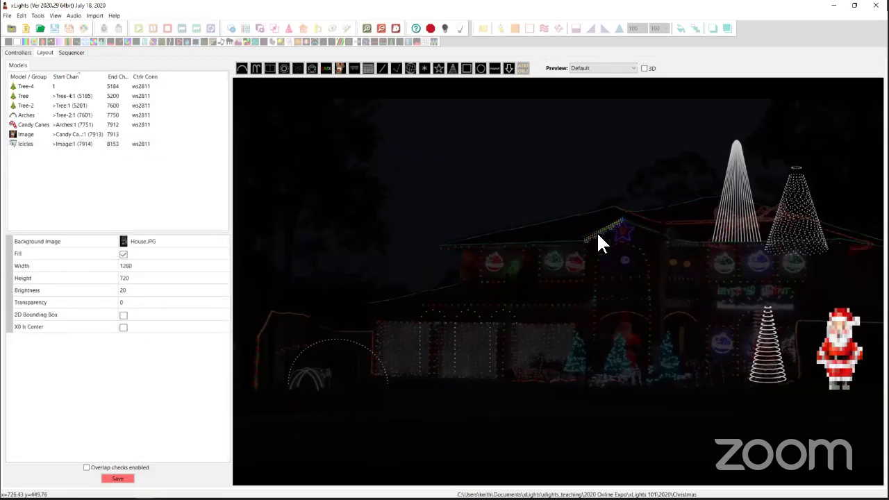
Step: Set the icicles' Drop Pattern to 3,1,1,4,1,1,5,1,1,4,1,1
click(598, 235)
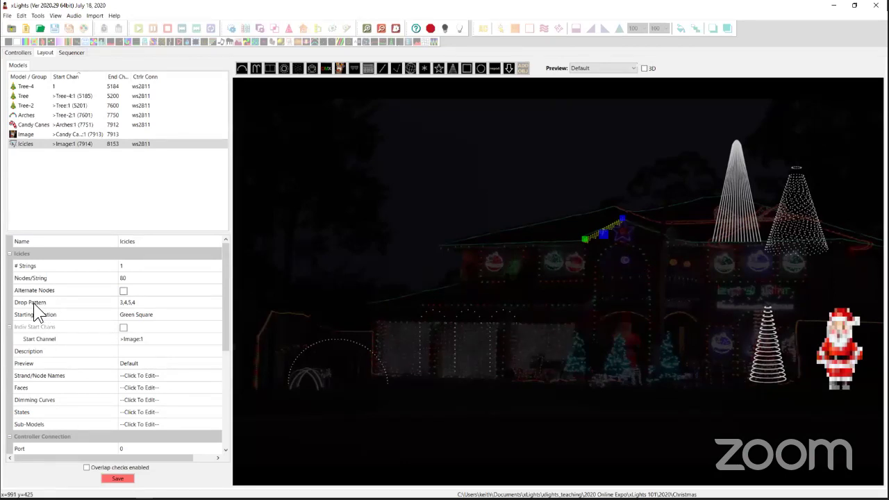
click(151, 303)
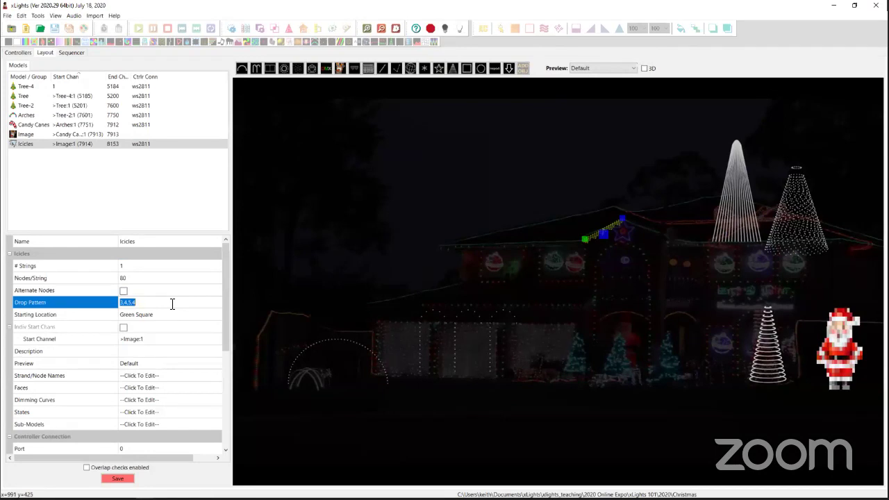
click(172, 303)
key(Left)
key(Left)
text(,1,1,4,1,1,5,1,1,4,1,1)
key(Return)
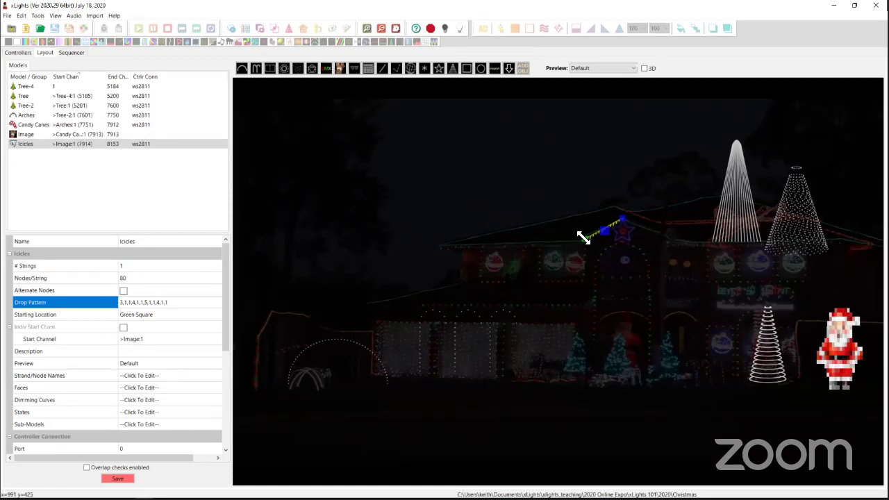
Step: Stretch the icicles from the gable out across the sky and straighten the drops to hang vertically
drag(583, 238, 349, 227)
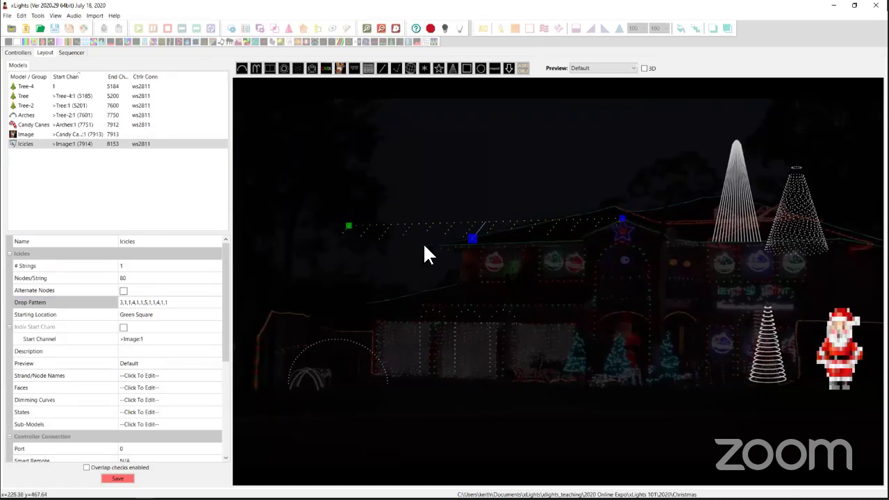
drag(472, 240, 487, 238)
Step: Set the icicles' Drop Pattern to 7 and reduce the model's height and length so it ends before the gable
click(120, 302)
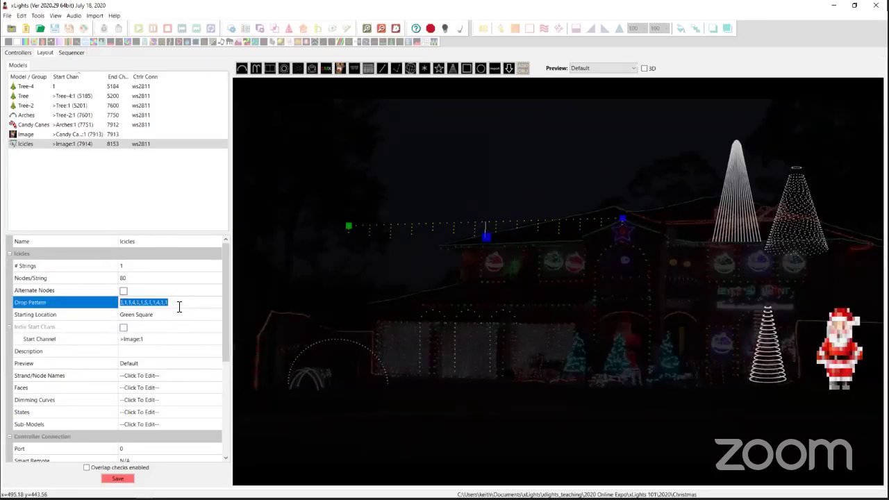
text(7)
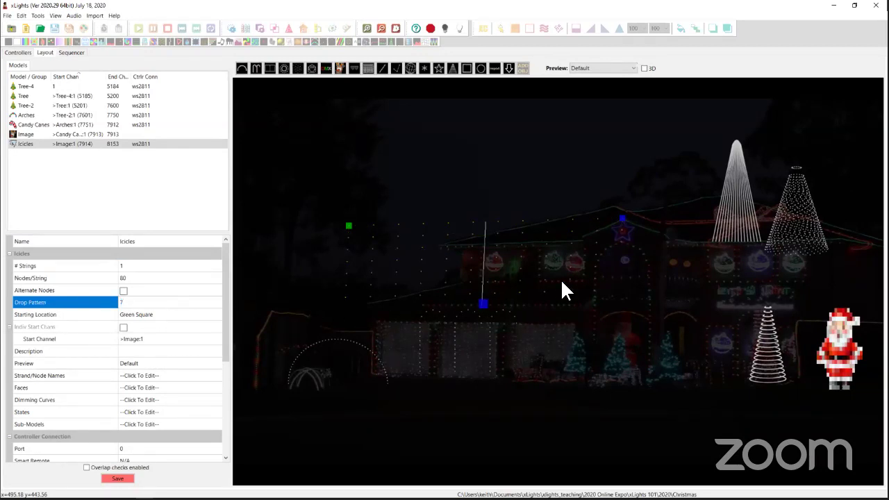
drag(483, 304, 489, 254)
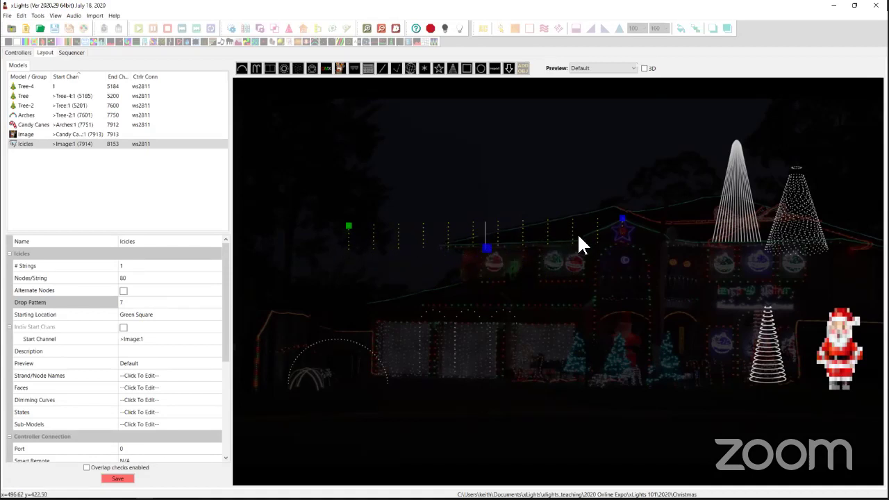
drag(627, 220, 481, 224)
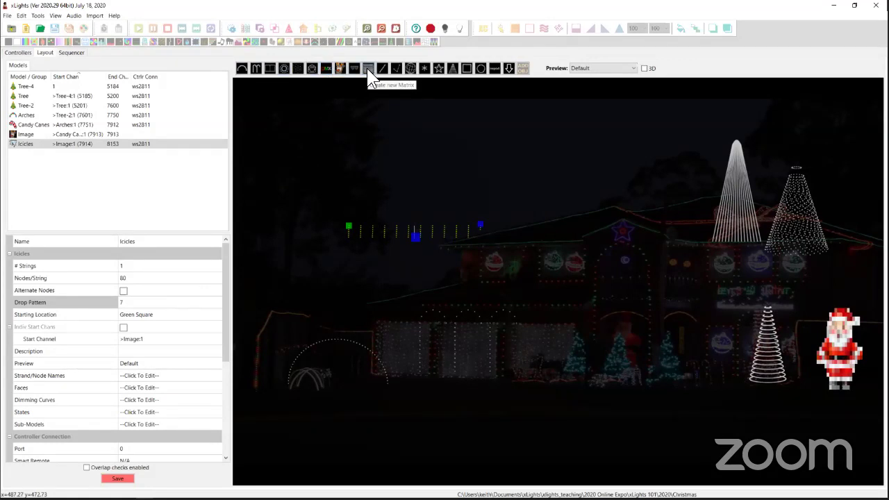
Step: Draw a Matrix model in the sky above the icicles and check its Direction options, keeping Horizontal
click(306, 152)
mouse_move(292, 118)
mouse_down()
mouse_move(387, 182)
mouse_move(443, 182)
mouse_up()
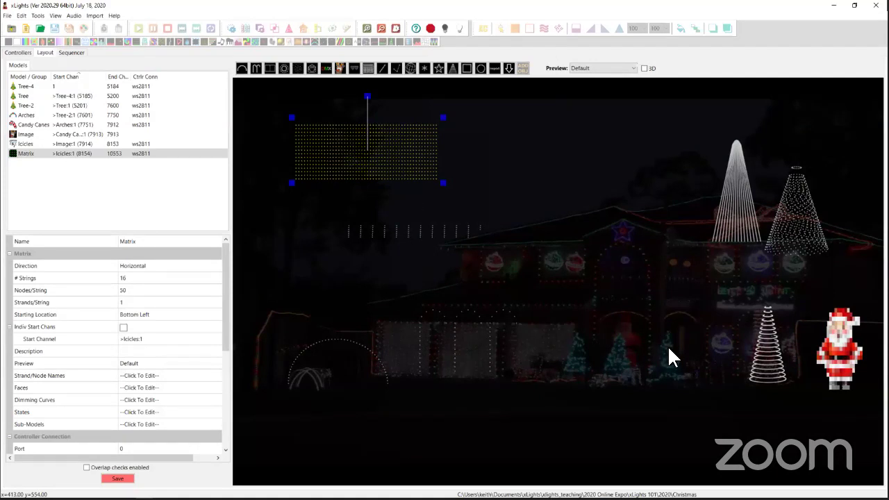
click(132, 267)
click(135, 267)
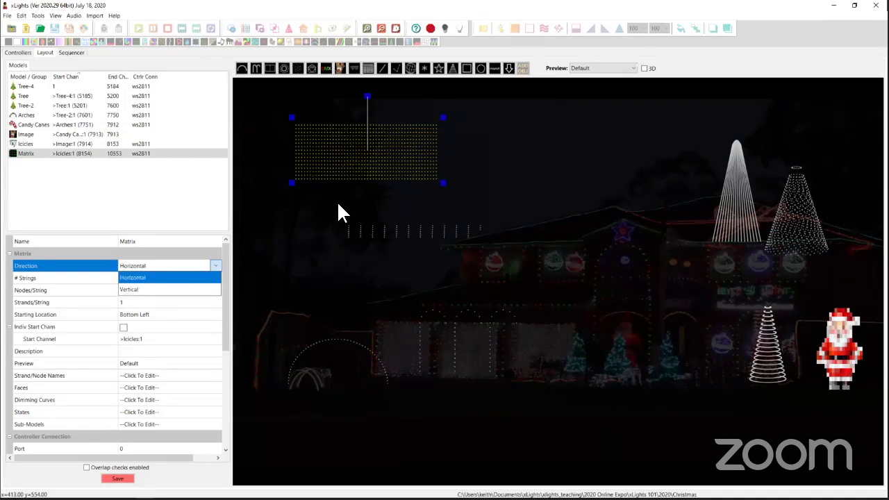
click(262, 205)
click(264, 261)
click(373, 152)
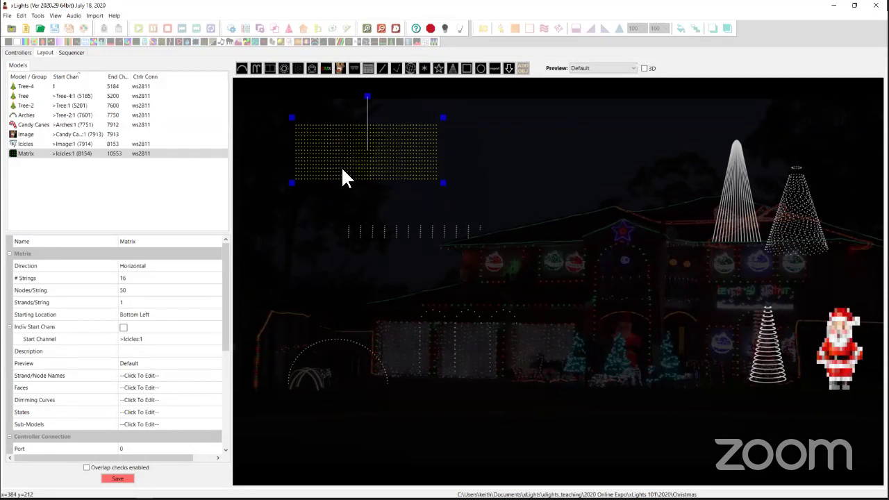
Step: Resize the matrix by its lower corner, making it taller so it reaches down towards the icicles
drag(442, 184, 440, 205)
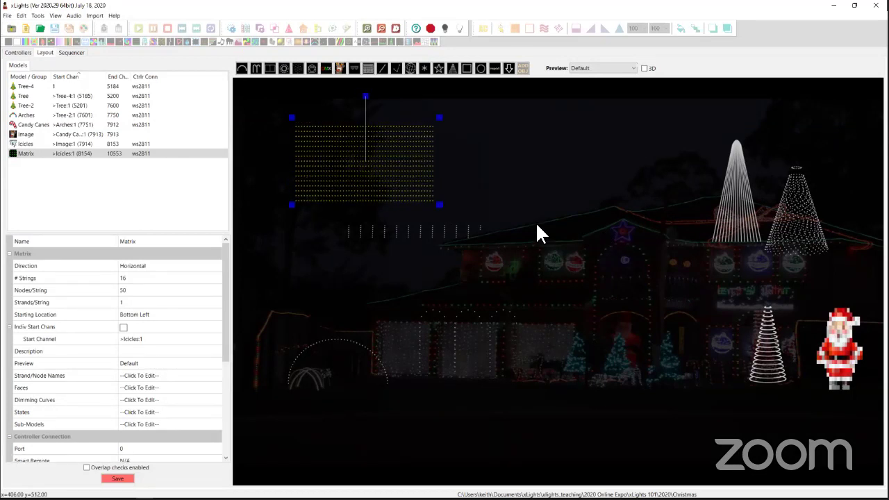
click(140, 278)
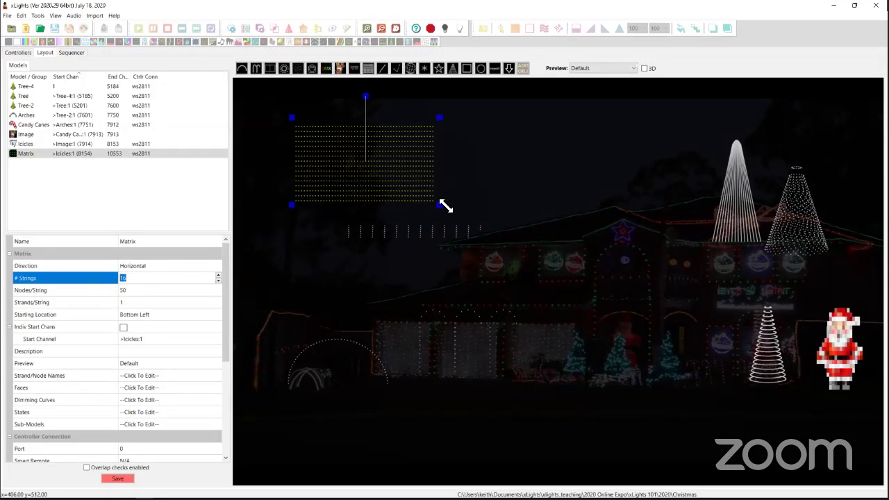
mouse_move(442, 205)
mouse_down()
mouse_move(429, 211)
mouse_move(445, 204)
mouse_up()
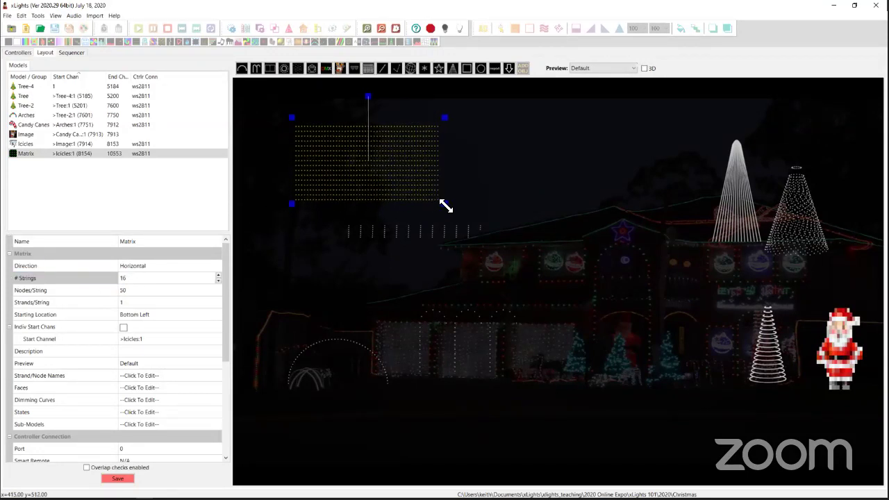
Step: Set the matrix's number of strings to 3
click(148, 279)
text(3)
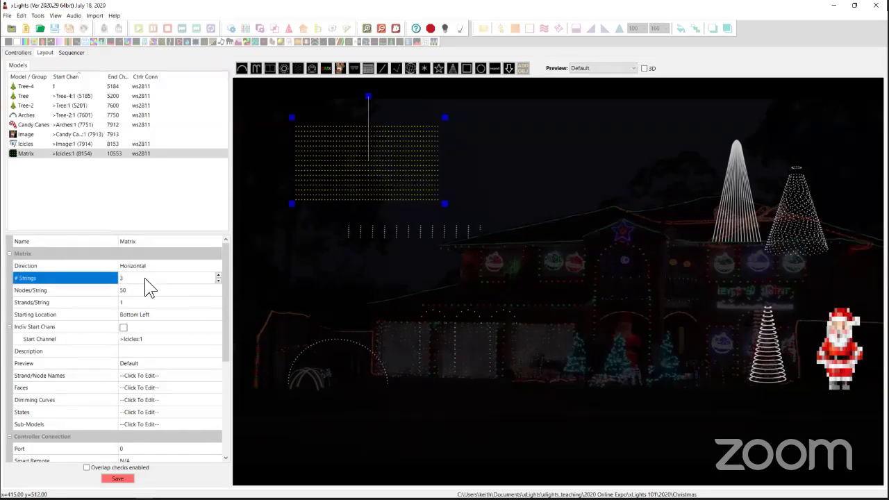
key(Tab)
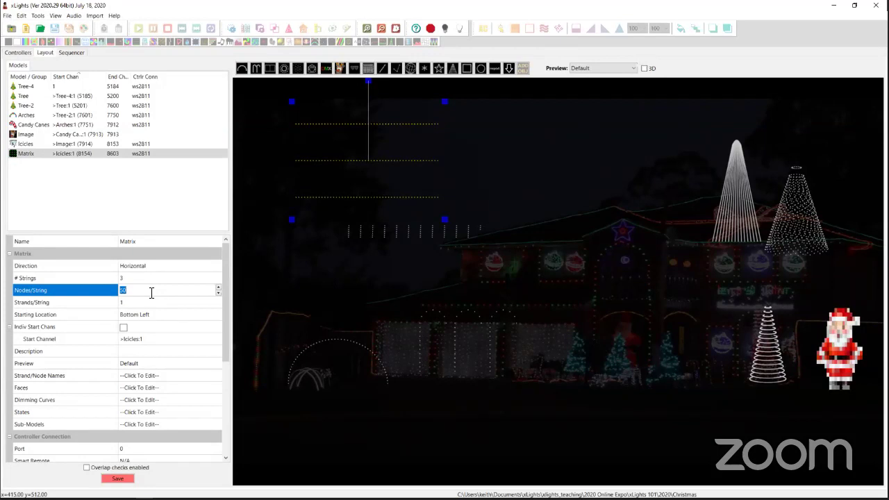
Step: Set the matrix to 600 nodes per string and 10 strands per string
text(600)
click(139, 303)
text(1)
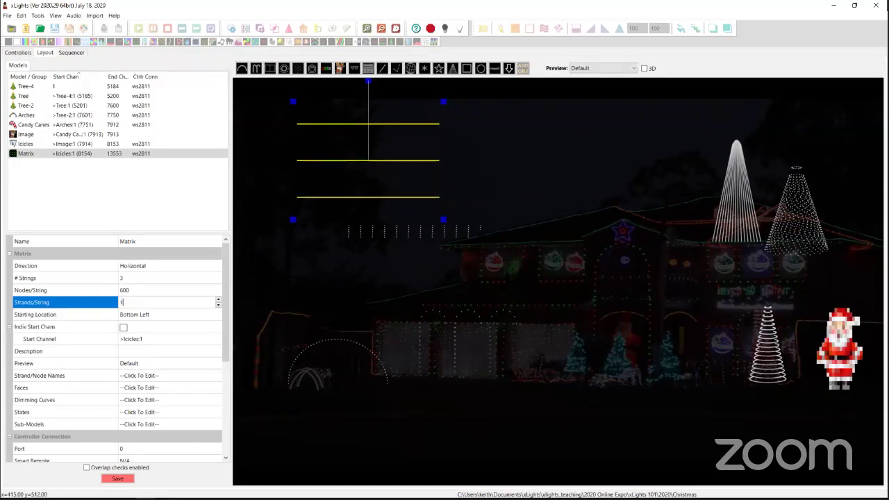
text(0)
key(Return)
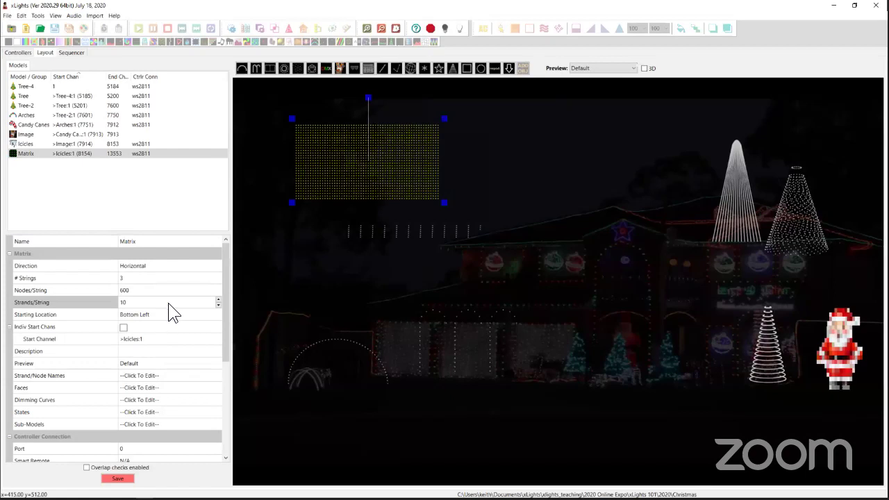
Step: Check the matrix's Starting Location options without changing the selection
click(134, 316)
click(135, 316)
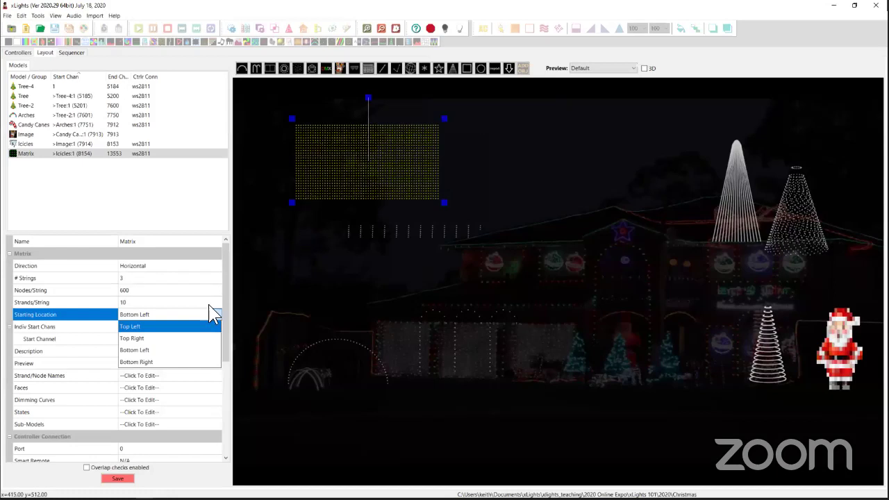
click(347, 160)
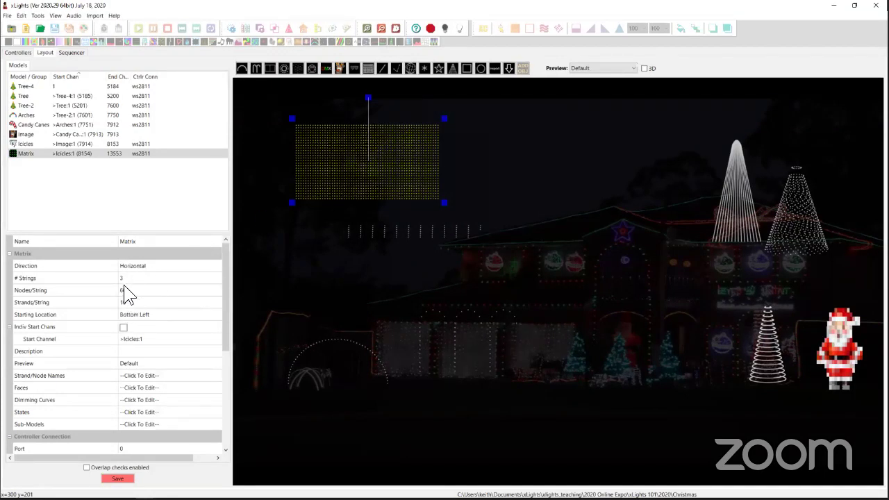
Step: Set the matrix to 64 strings, 64 nodes per string and 1 strand per string
click(145, 277)
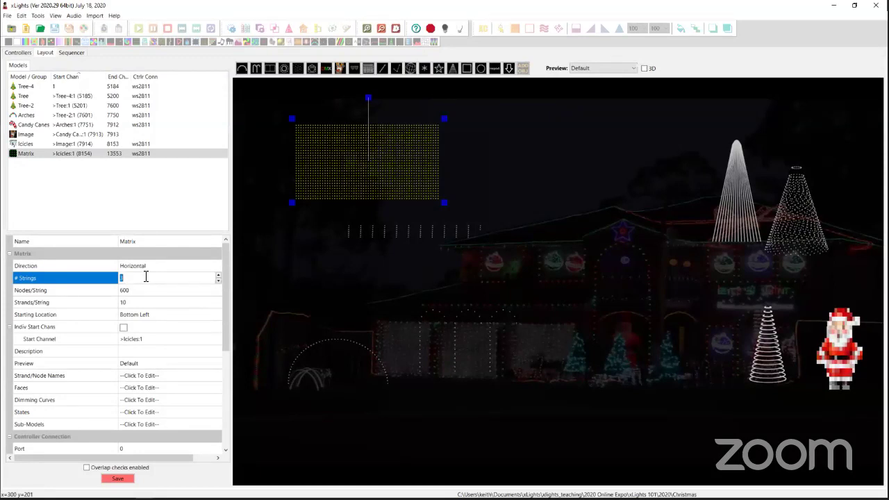
text(64)
click(156, 292)
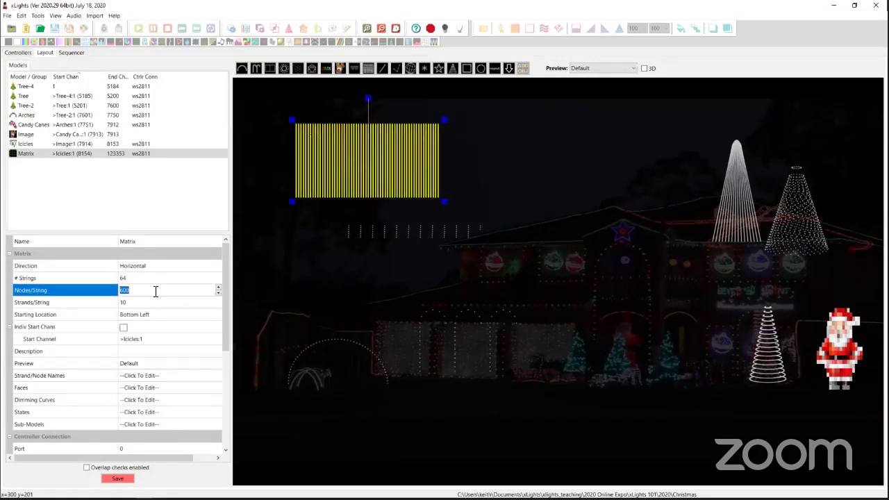
text(64)
key(Return)
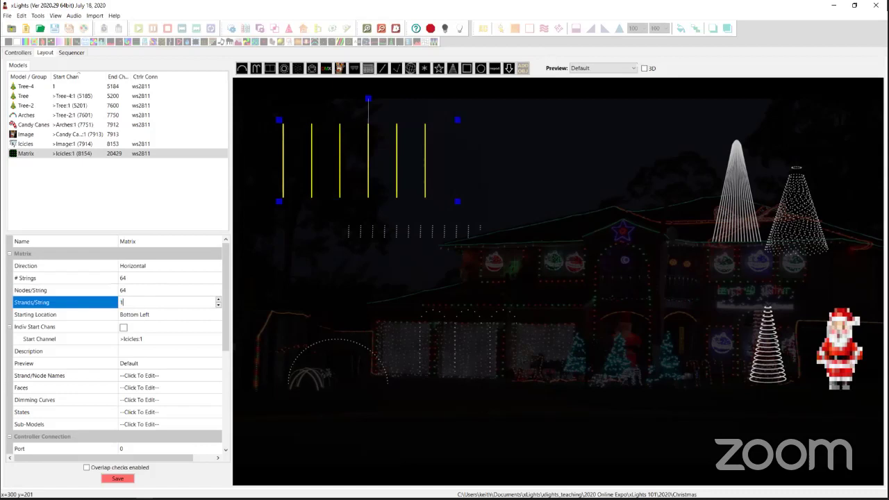
click(137, 303)
text(1)
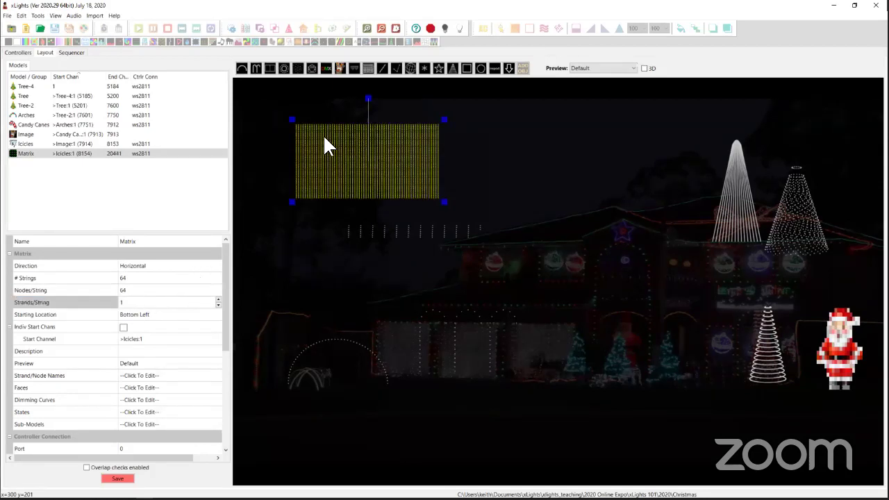
Step: Set the matrix's Starting Location to Top Left
click(154, 314)
click(154, 314)
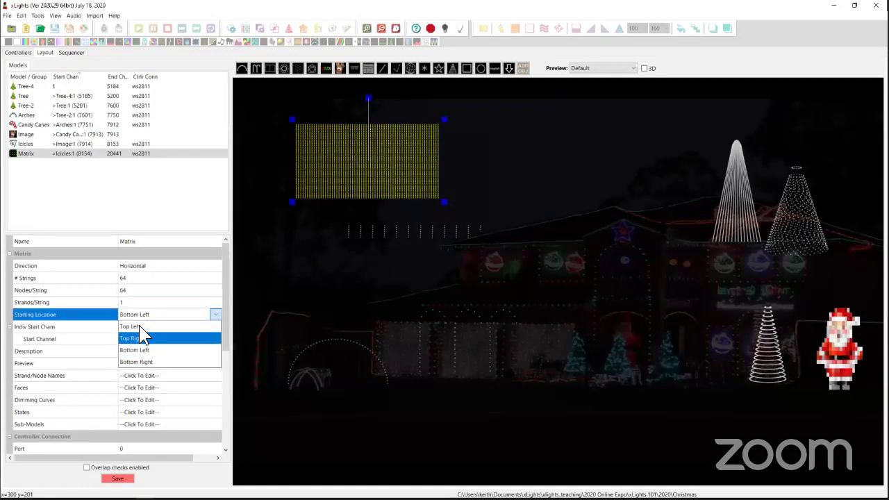
click(139, 326)
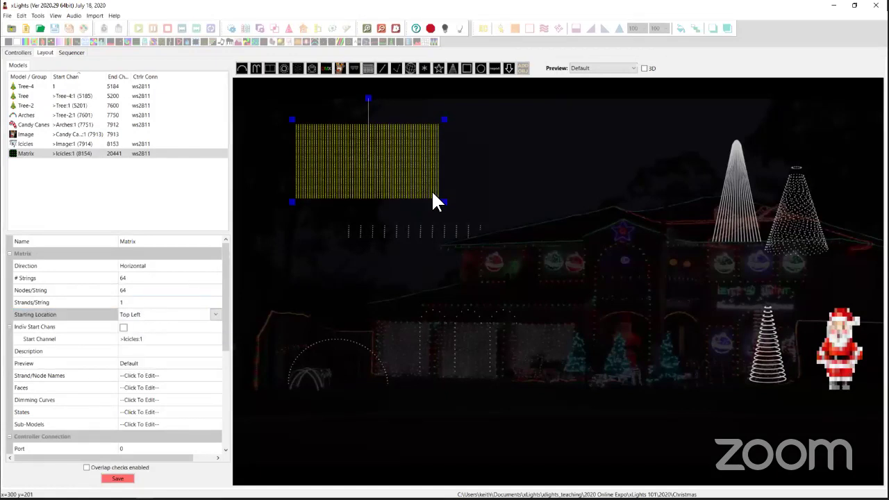
Step: Narrow the matrix by its lower-right corner so it becomes roughly square
drag(444, 201, 361, 190)
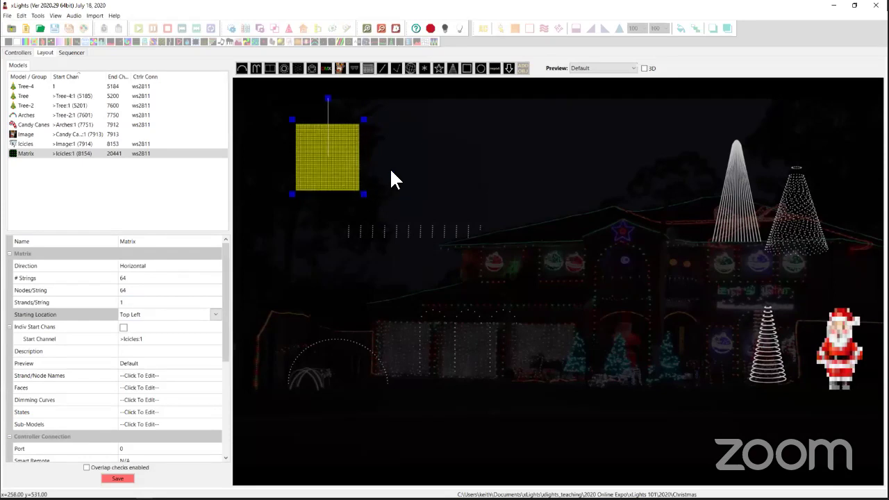
click(325, 152)
click(326, 156)
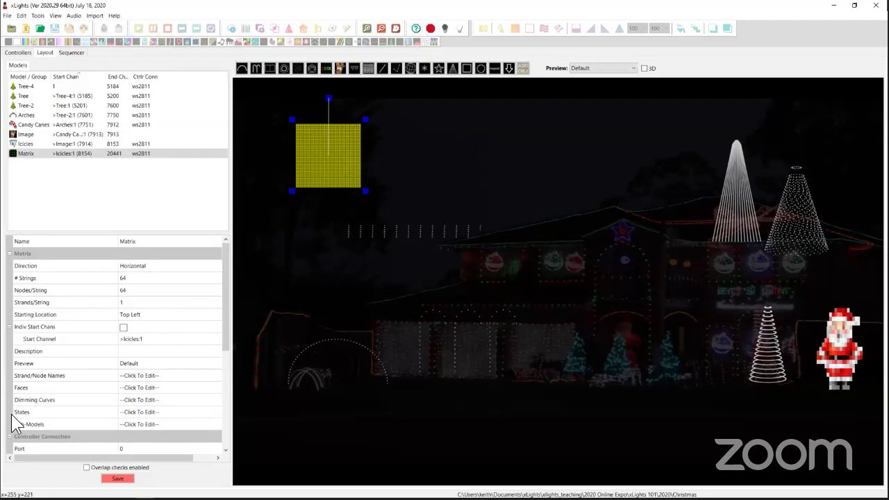
Step: Add a face definition named Santa to the matrix and set its type to Matrix
click(40, 387)
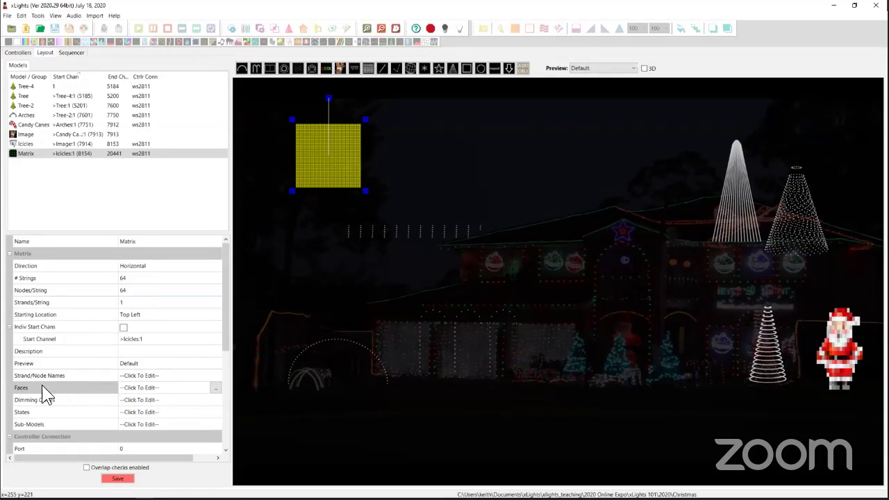
click(216, 387)
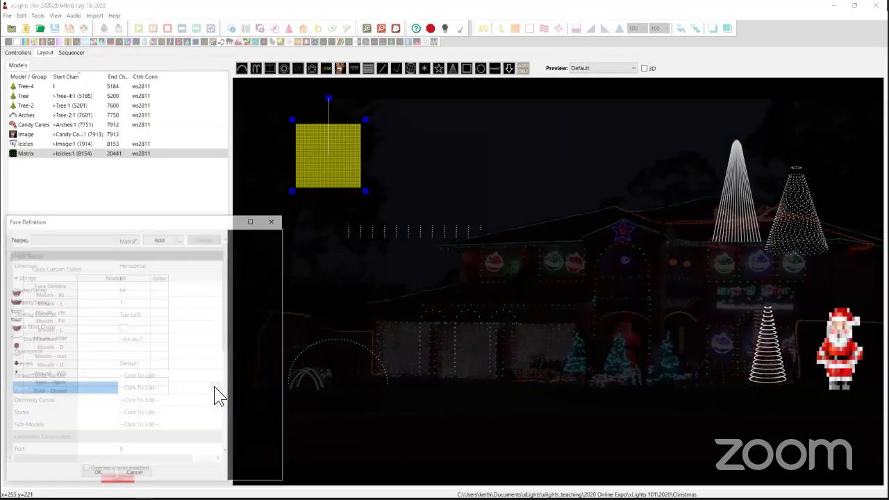
click(167, 238)
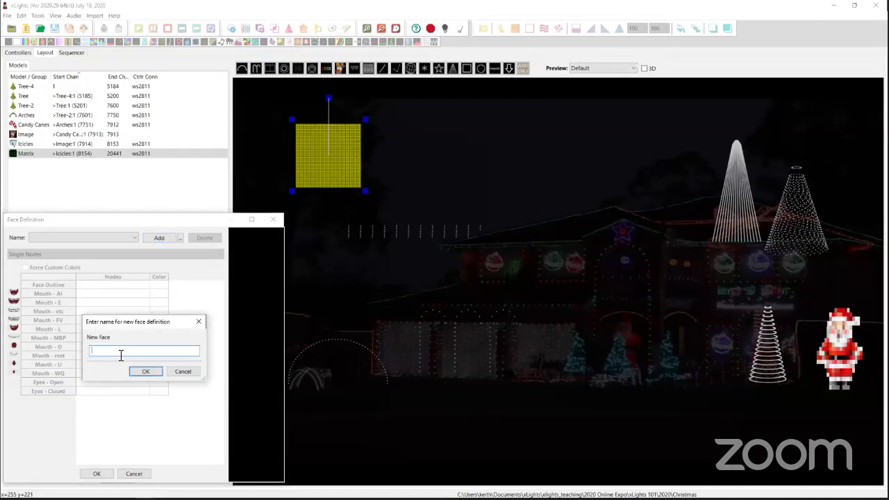
text(Santa)
click(147, 371)
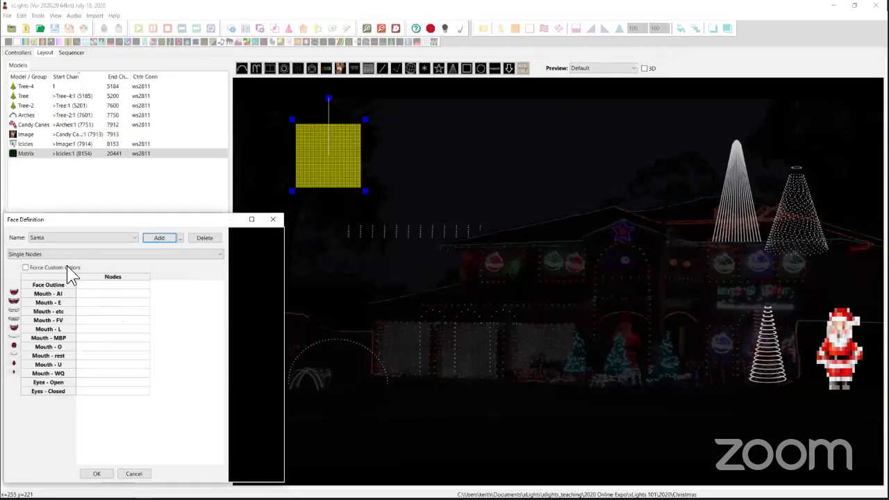
click(50, 253)
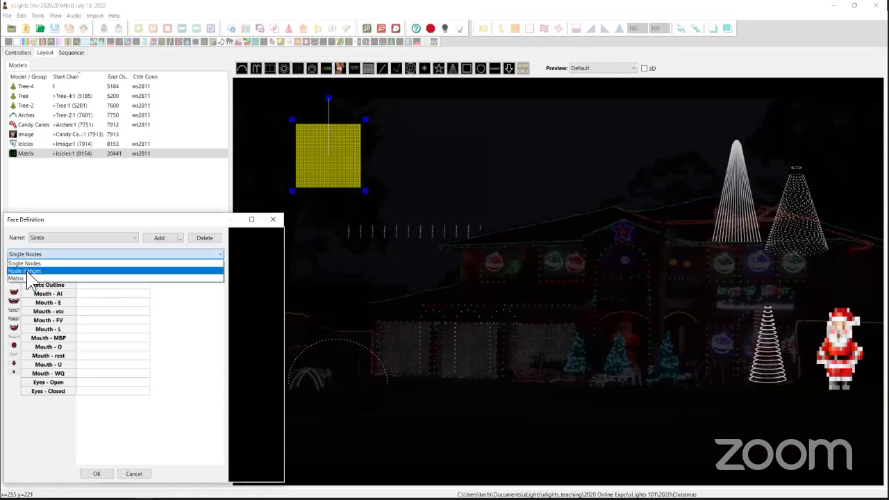
click(25, 277)
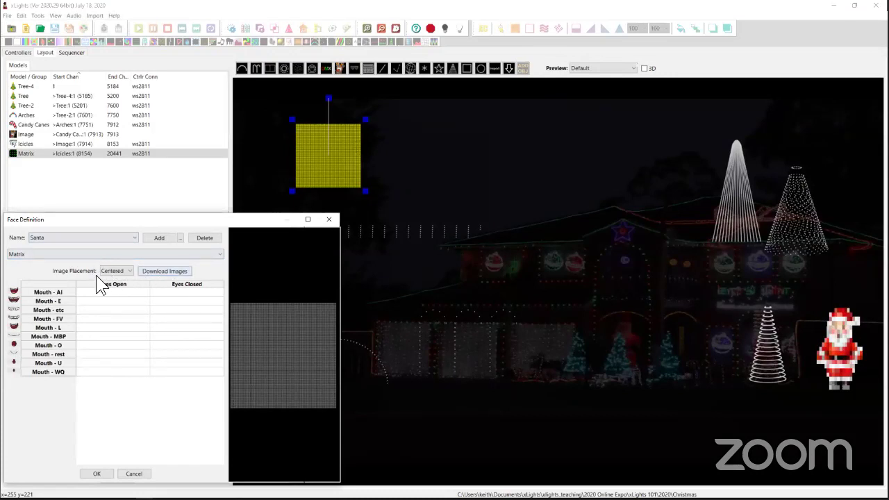
Step: Browse the downloadable Christmas Santa faces and insert the Aussie Santa face into the definition
click(165, 271)
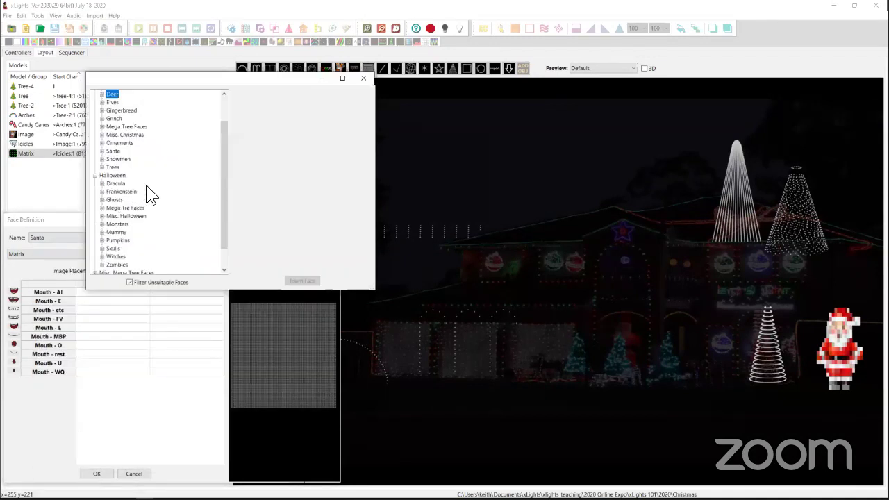
drag(220, 232, 227, 167)
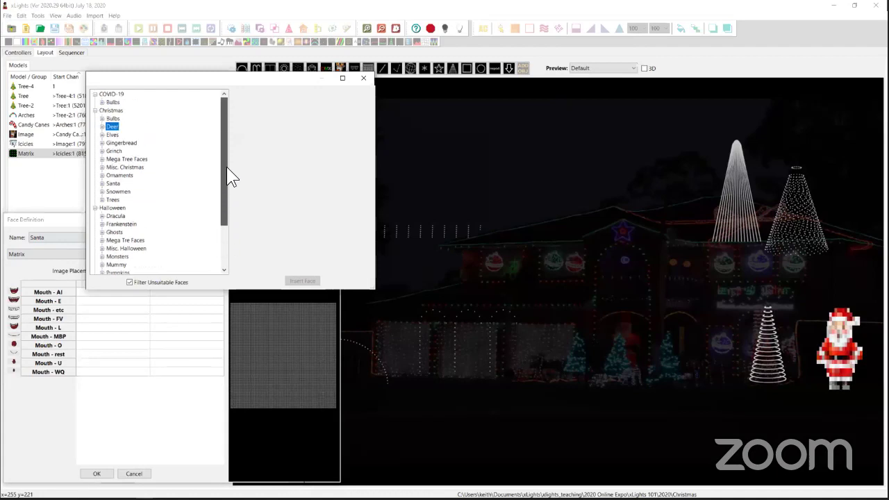
click(100, 183)
click(127, 192)
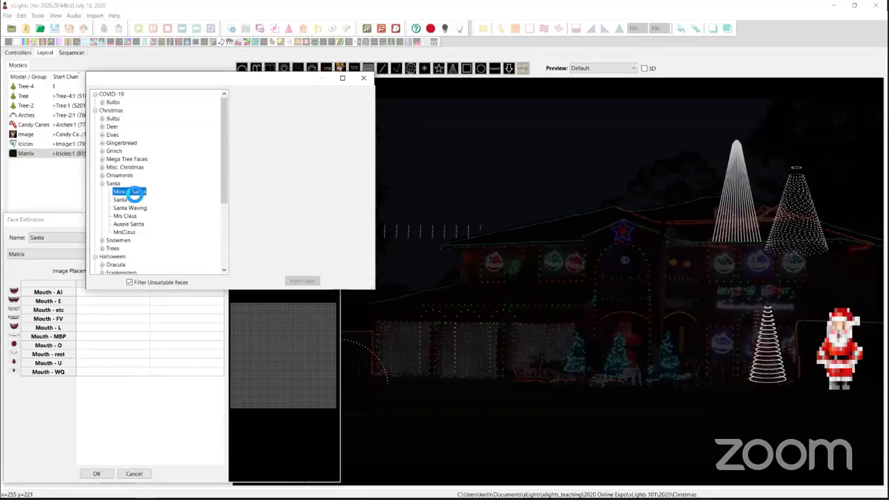
click(121, 200)
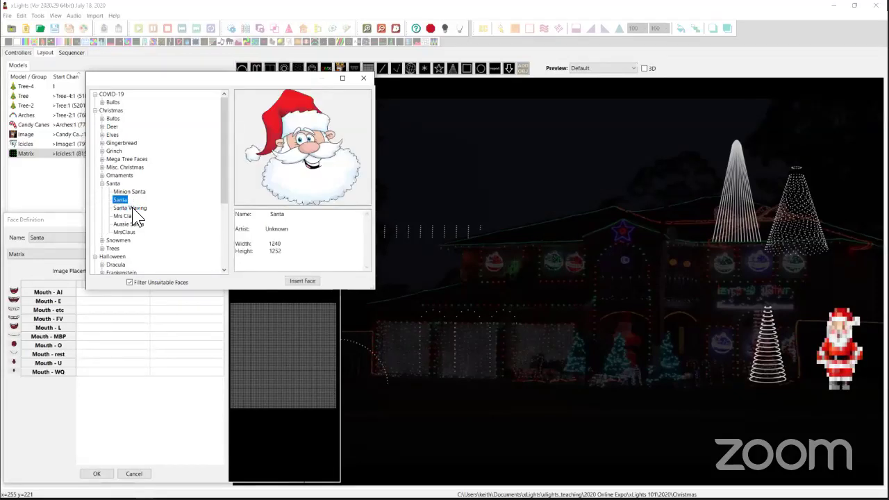
click(132, 209)
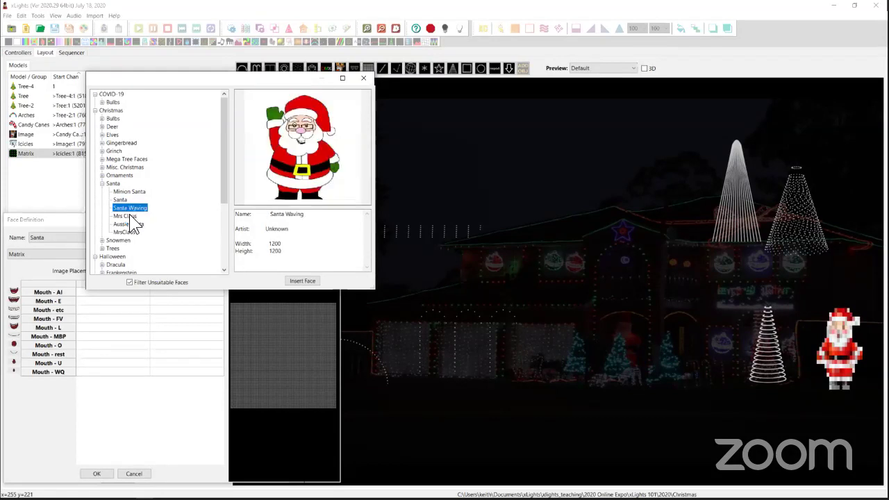
click(133, 225)
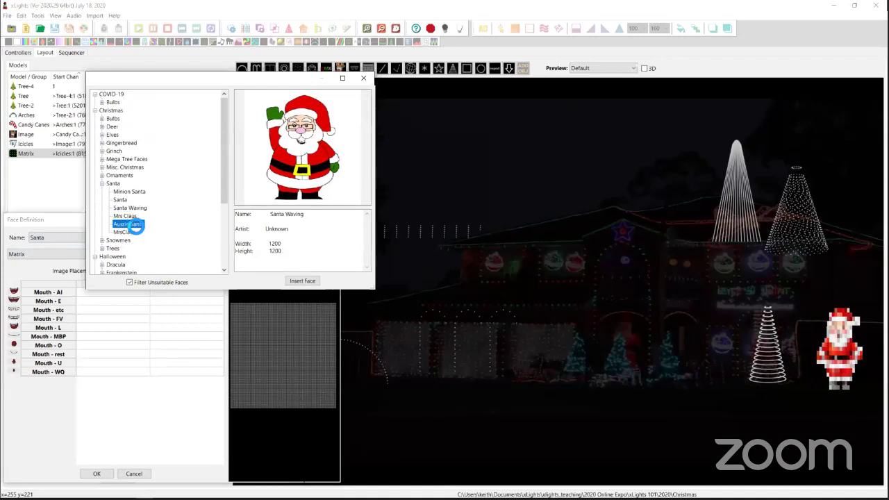
click(300, 281)
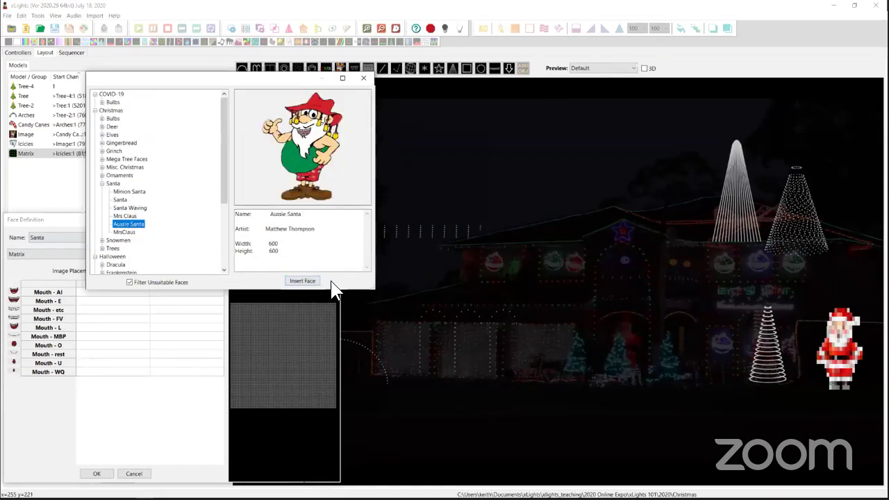
click(301, 282)
click(301, 281)
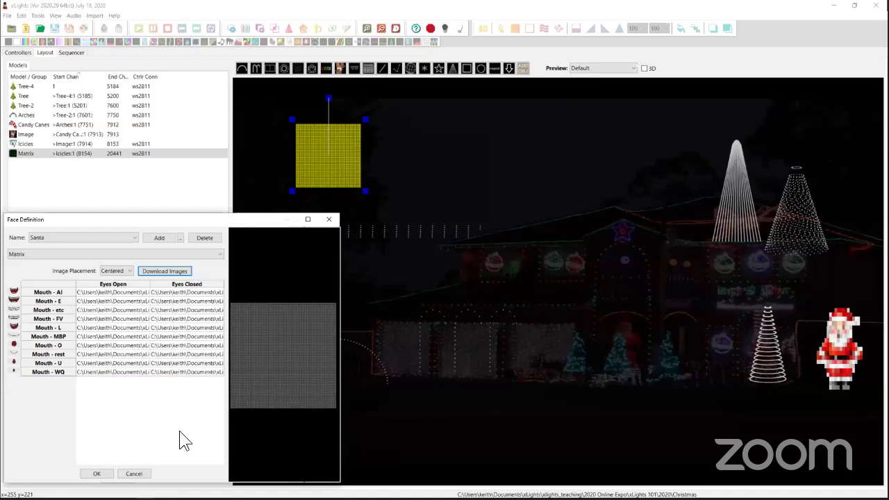
Step: Check the Mouth - AI eyes-open image path, accept the face definition and save the layout
double_click(130, 292)
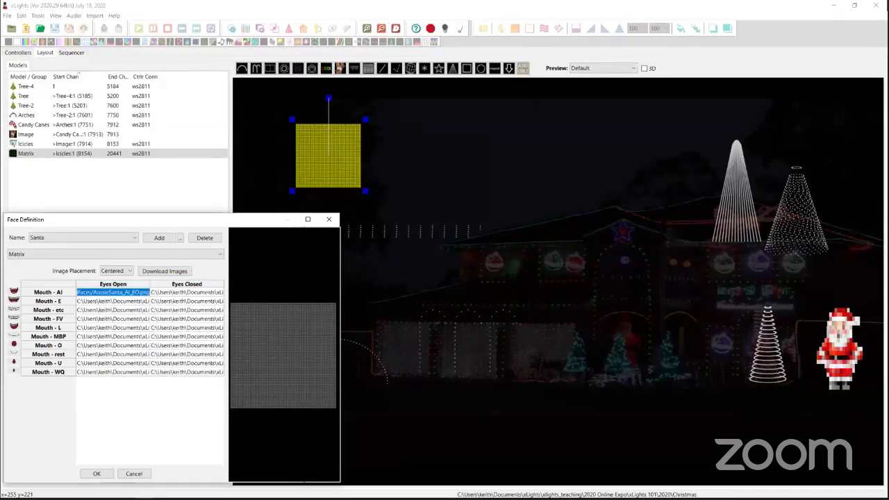
click(105, 475)
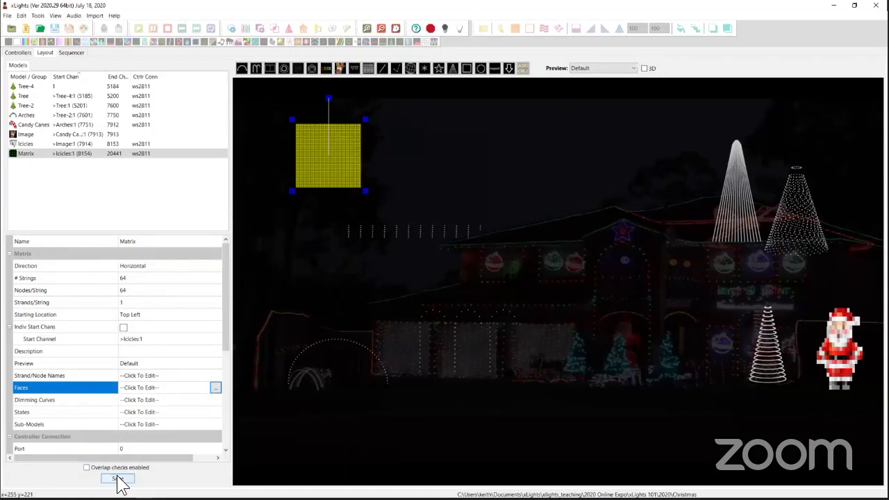
click(117, 478)
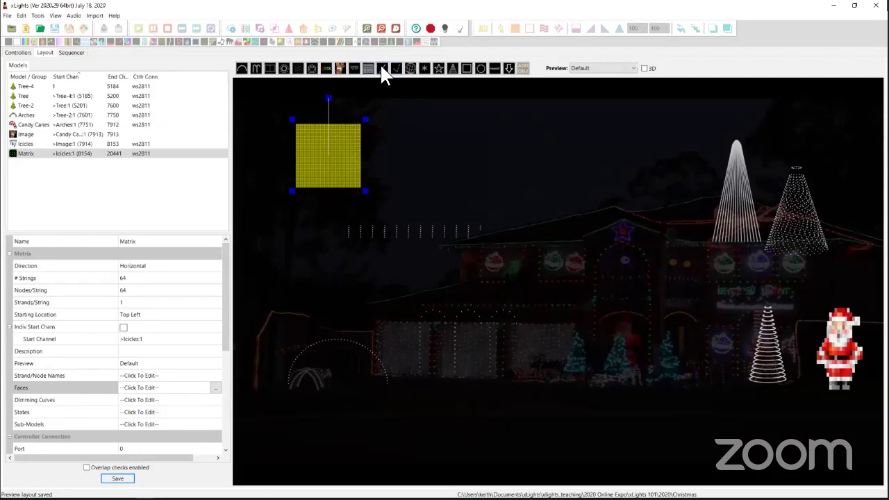
Step: Draw a Single Line along the sloping lower roof edge at the house's left side and set it to 36 nodes per string
click(461, 263)
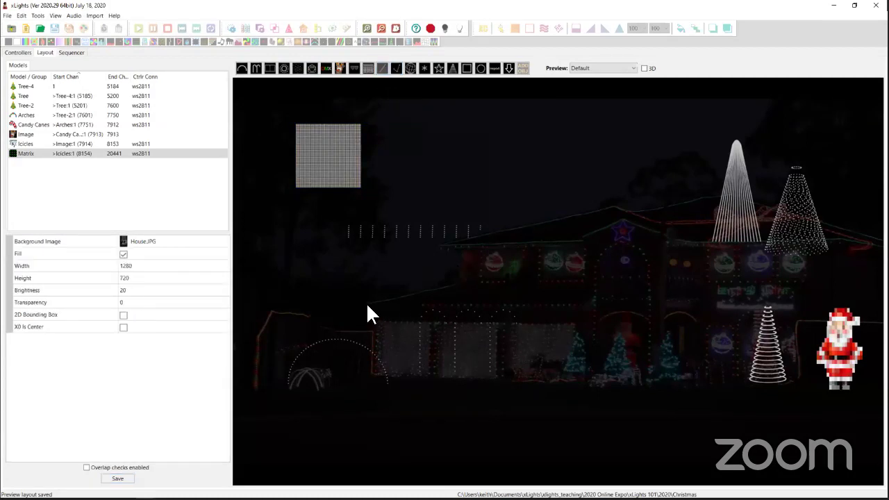
drag(367, 306, 462, 284)
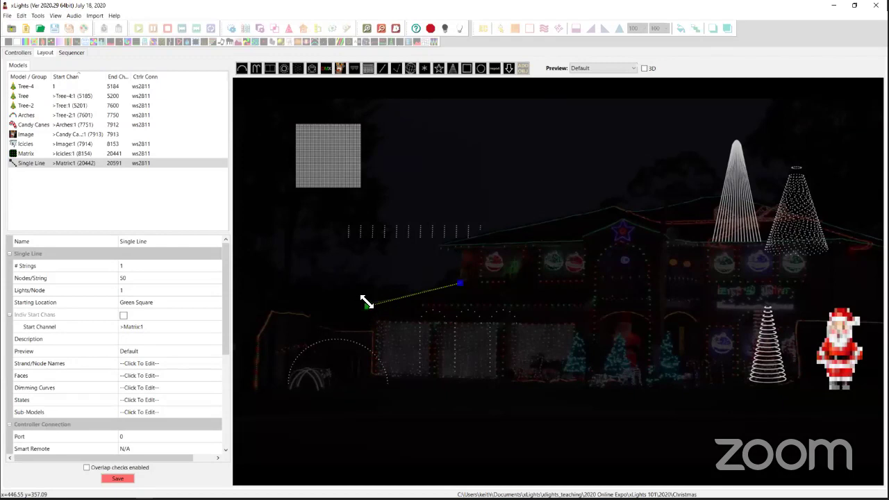
click(125, 278)
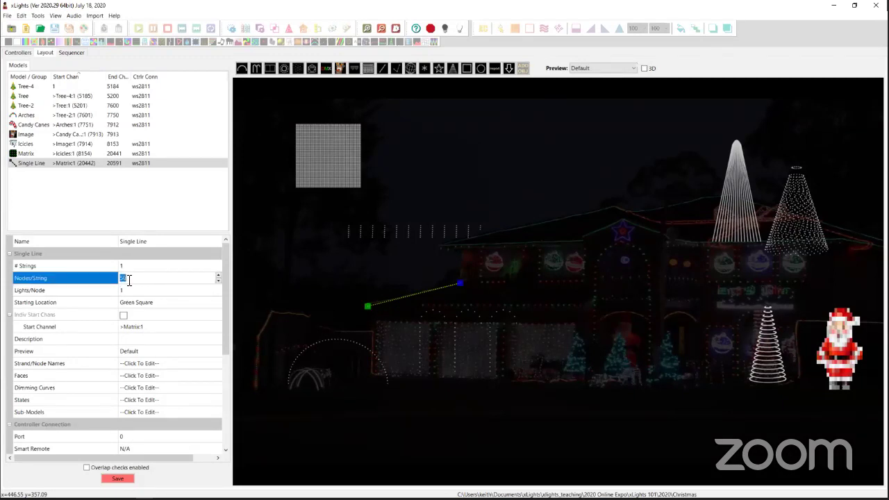
text(36)
key(Return)
Step: Draw a five-segment Poly Line along the house's upper roofline, from the lower-left eave over both peaks to the far right edge
click(395, 67)
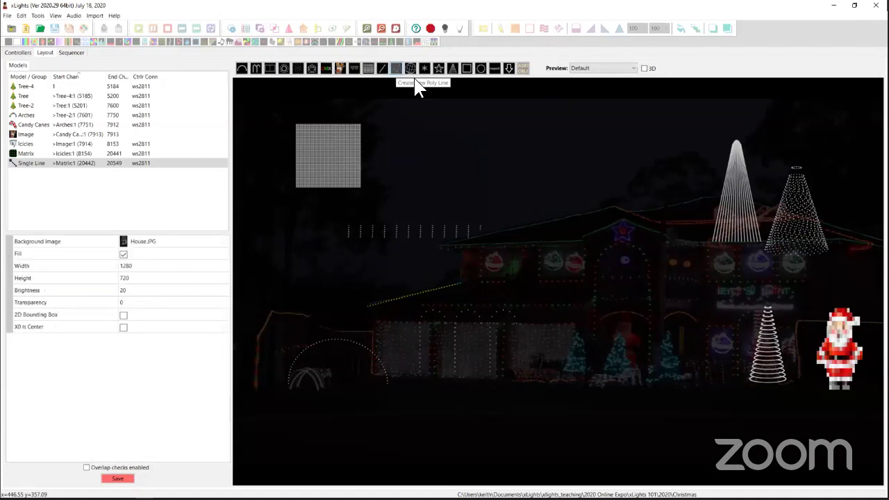
click(438, 243)
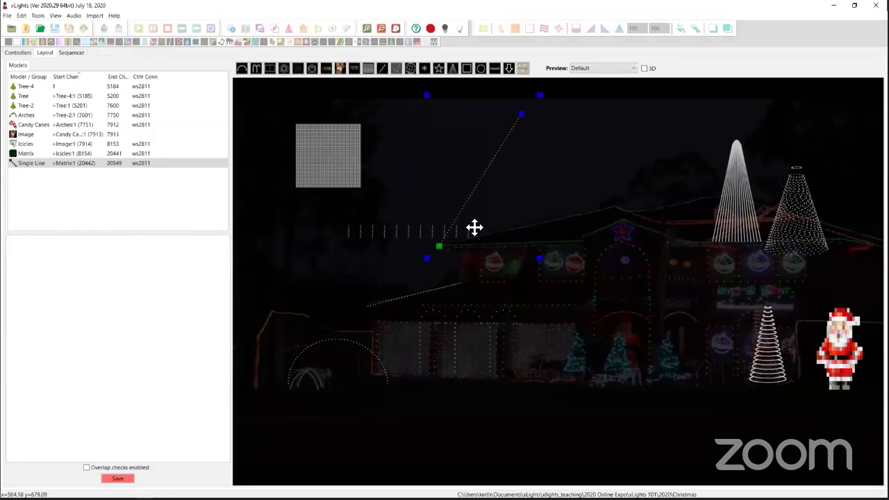
click(519, 168)
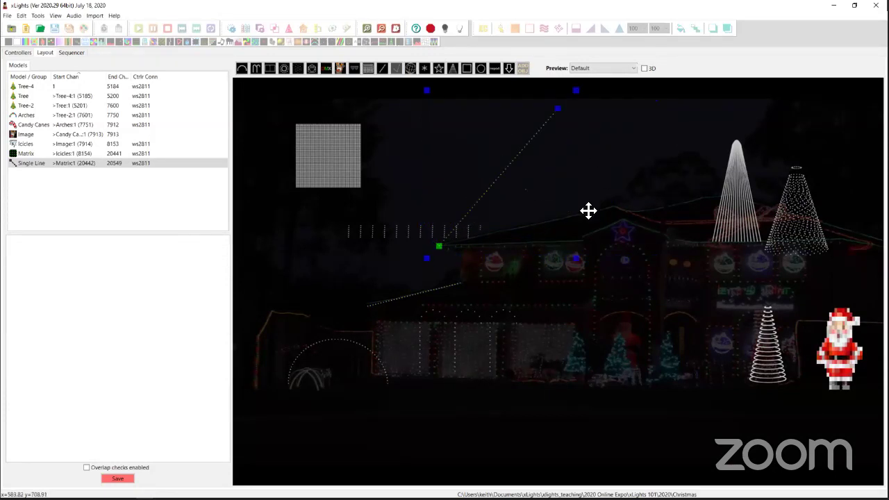
drag(602, 197, 616, 207)
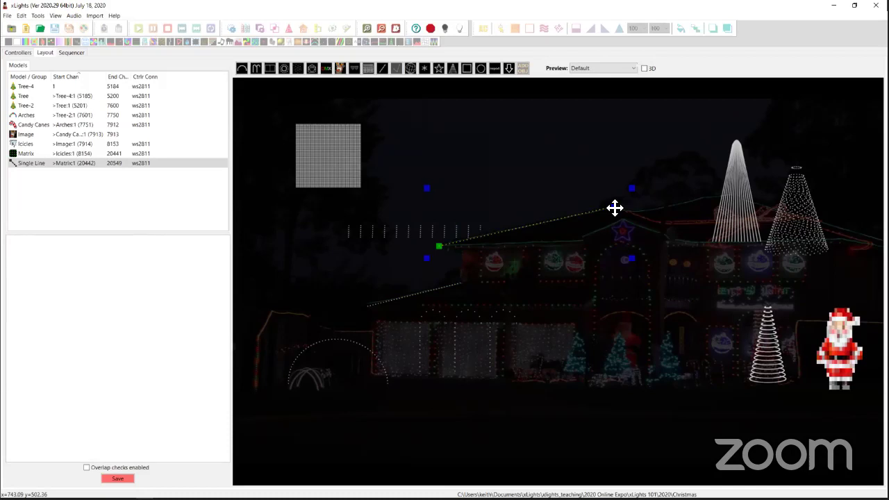
click(614, 208)
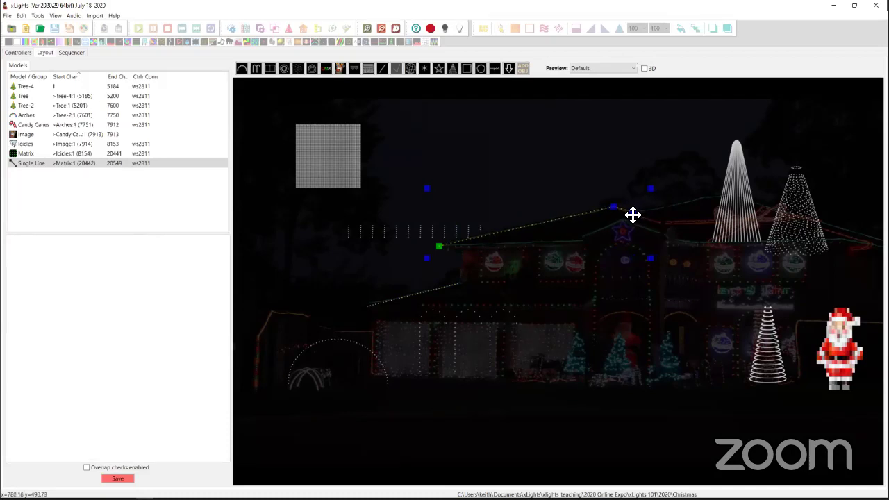
click(631, 212)
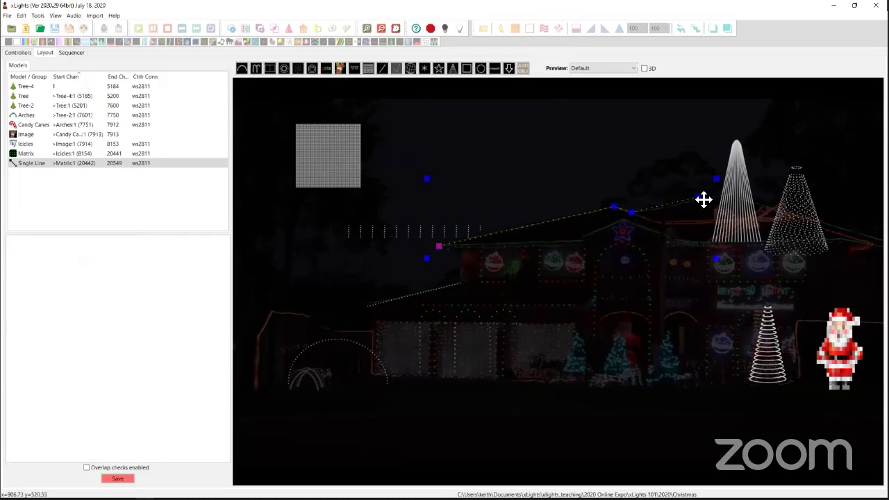
click(703, 199)
click(733, 196)
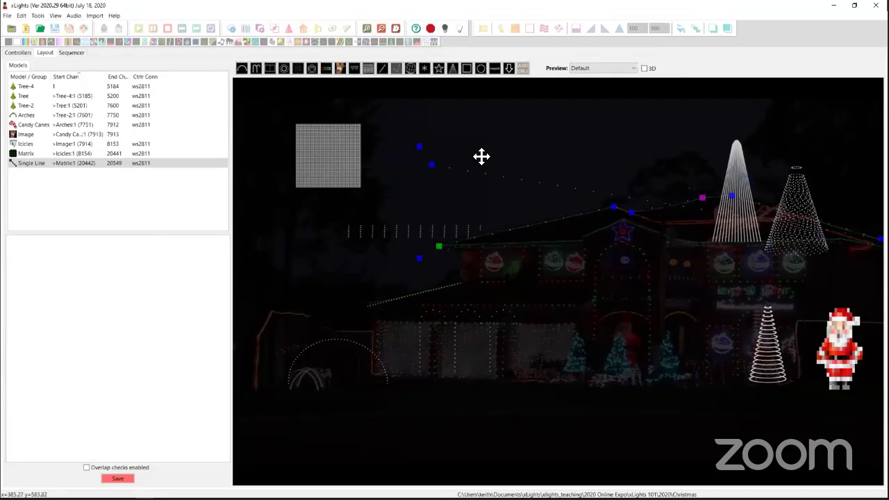
double_click(436, 175)
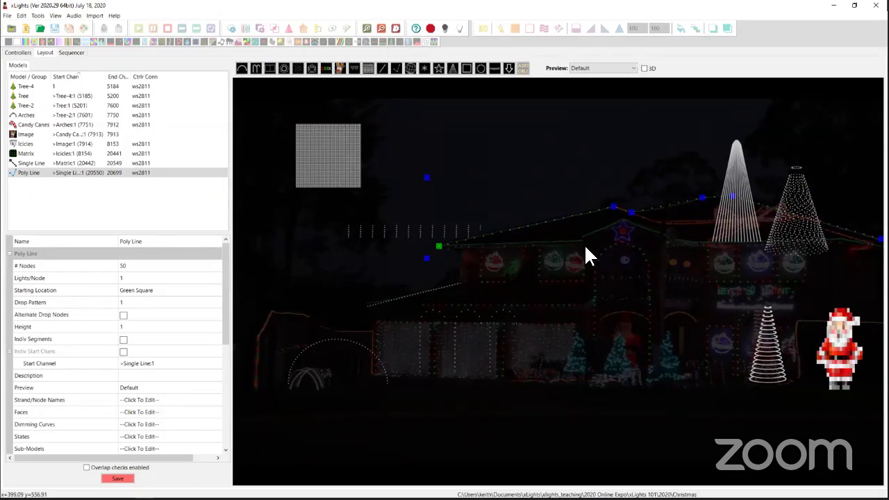
Step: Enable Indiv Segments for the roof poly line and set Segment 1 to 36 nodes and Segment 2 to 12
click(123, 339)
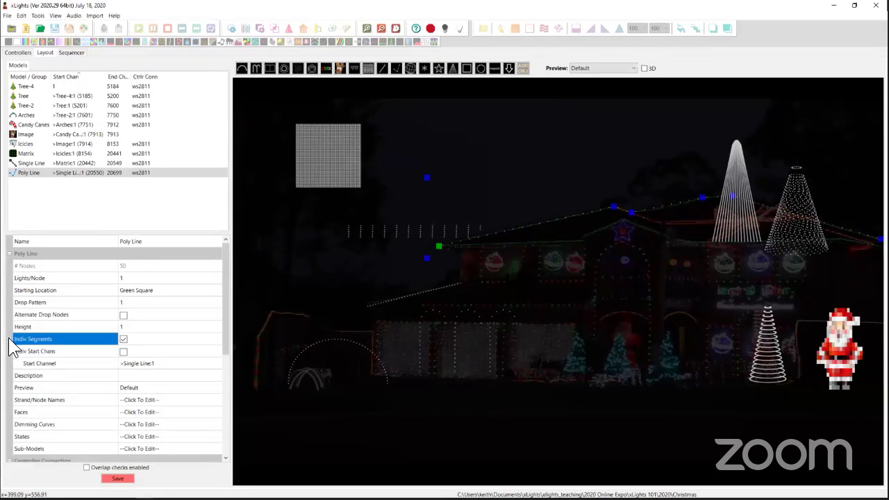
click(10, 339)
click(144, 352)
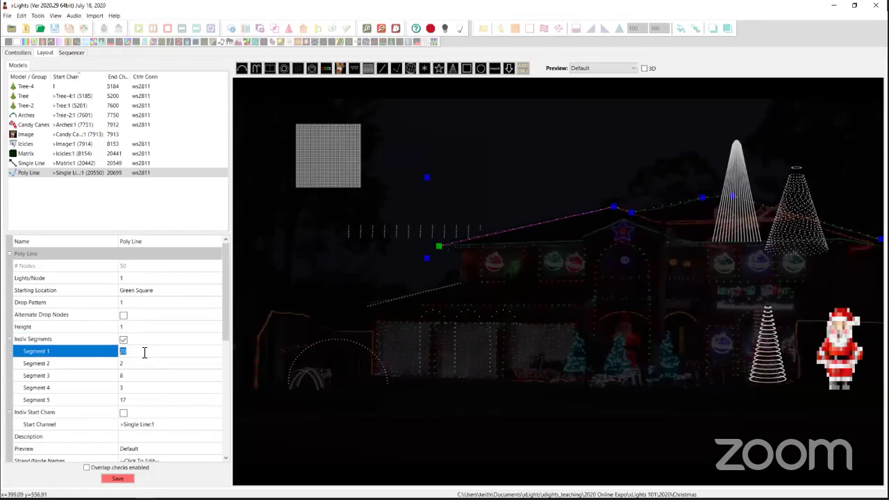
text(36)
click(135, 363)
text(12)
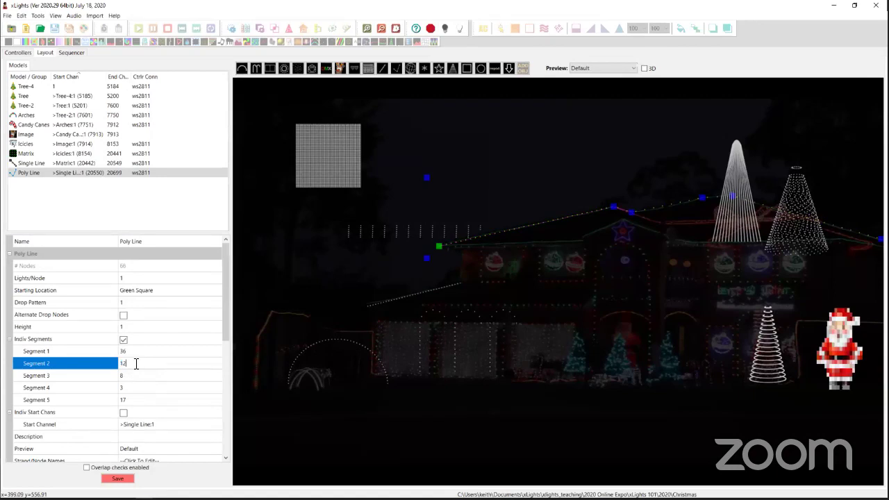
key(Return)
Step: Set the roof poly line's Segment 3 to 15 nodes, Segment 4 to 8 and Segment 5 to 60
click(131, 376)
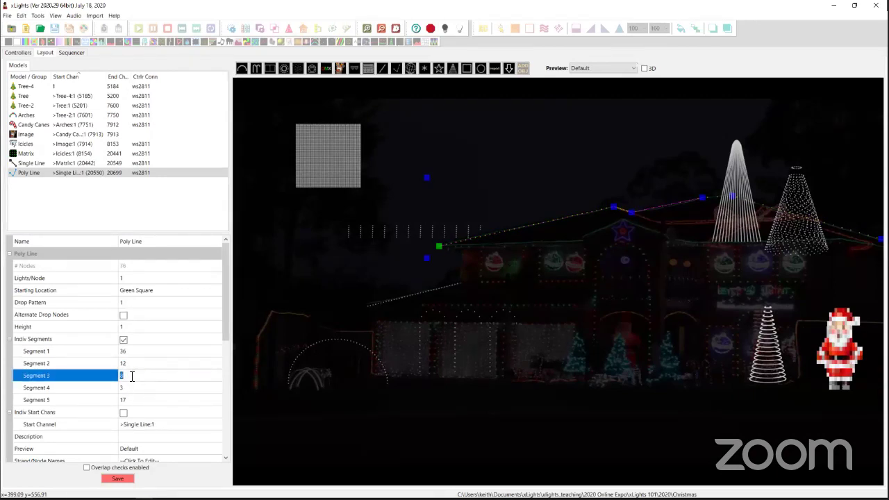
text(15)
key(Return)
click(129, 388)
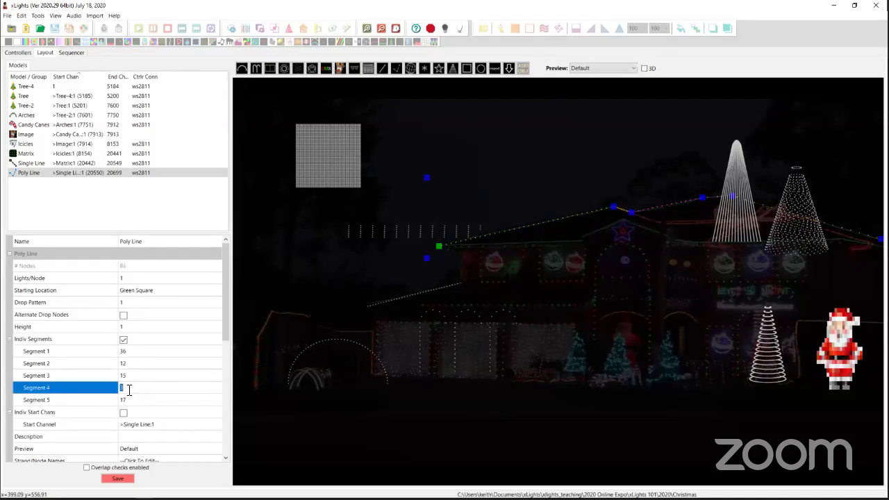
text(8)
click(128, 400)
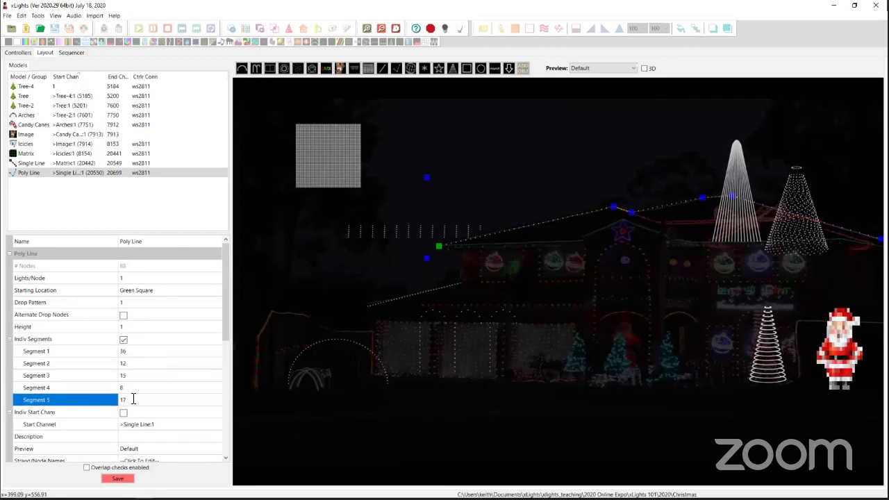
text(60)
key(Return)
click(475, 202)
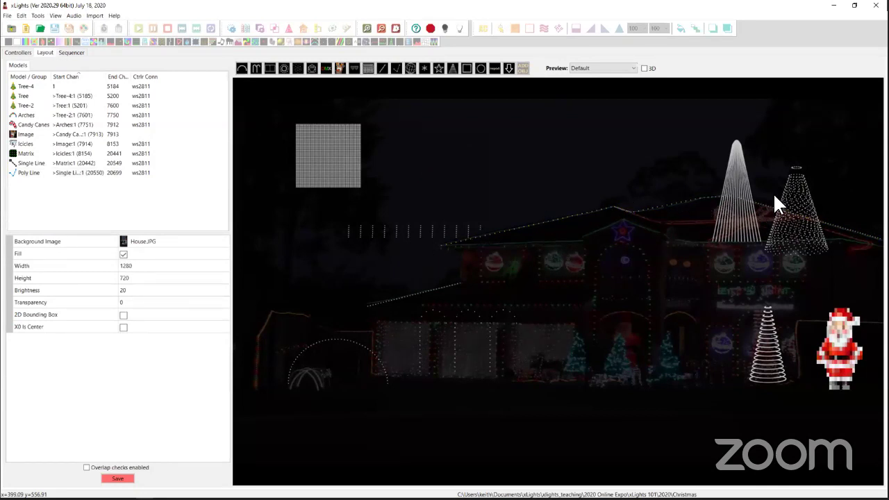
click(536, 226)
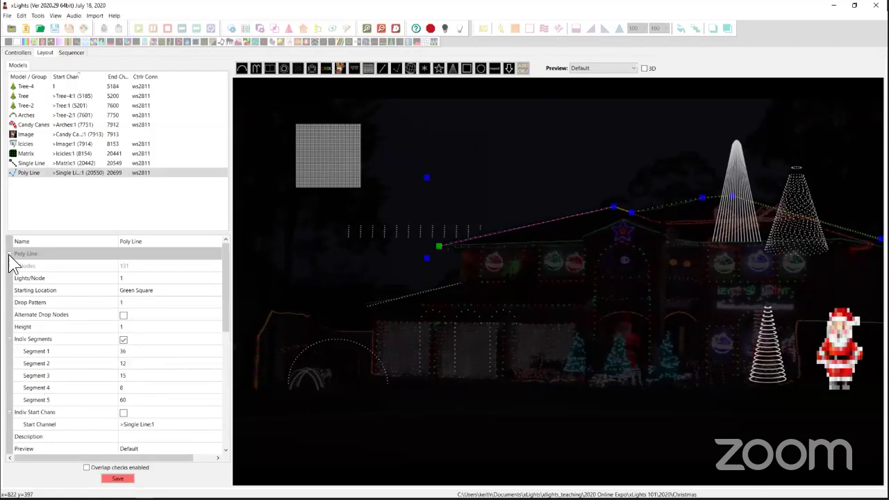
Step: Draw a three-segment Poly Line around the central entrance, going up one side, across the top and down the other side
click(396, 68)
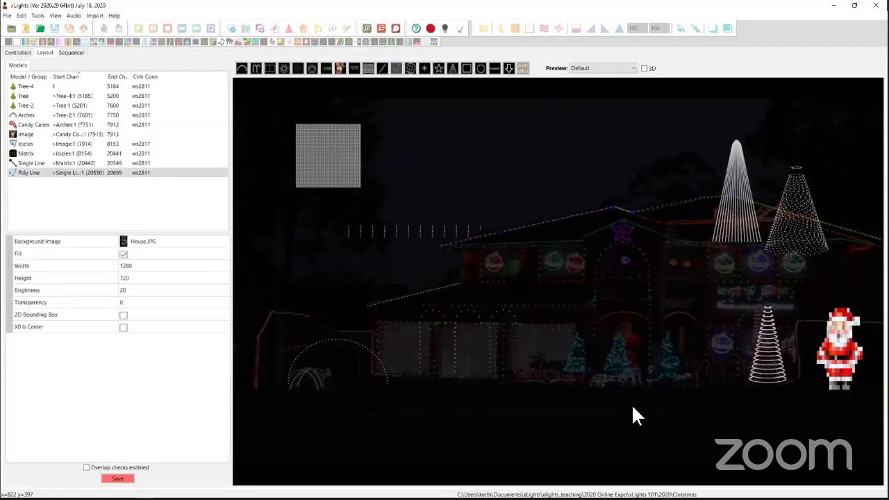
click(590, 384)
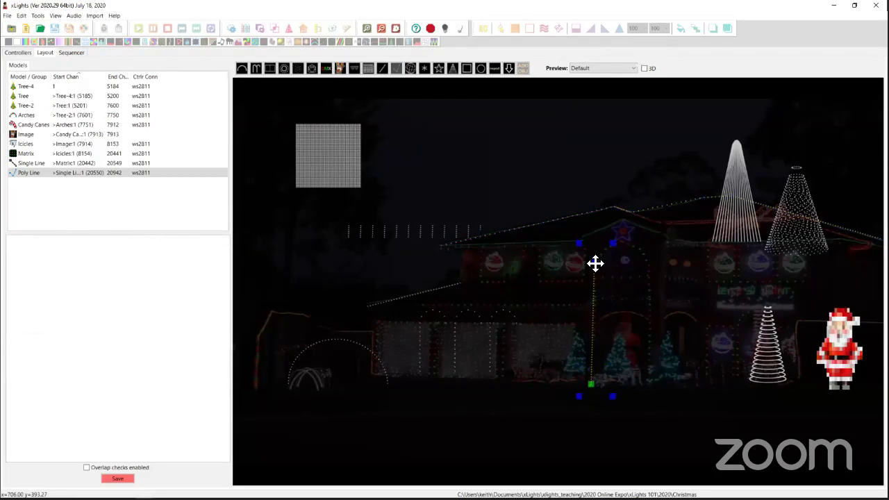
click(595, 263)
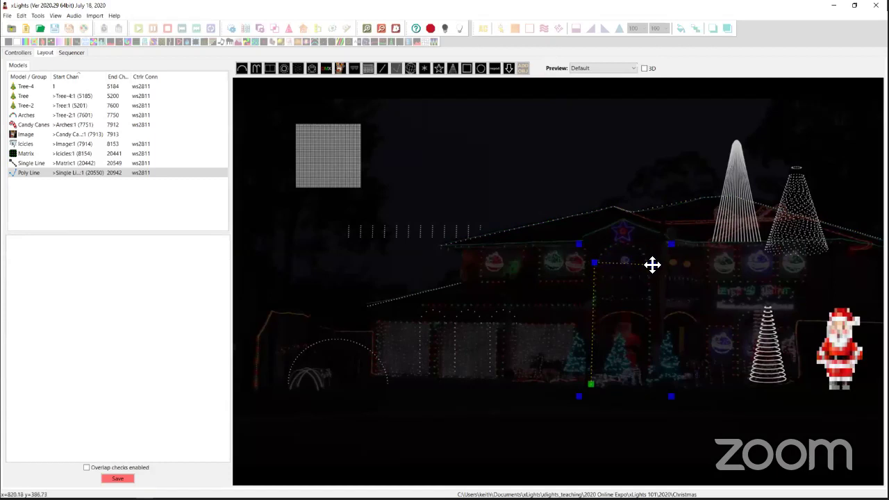
click(648, 263)
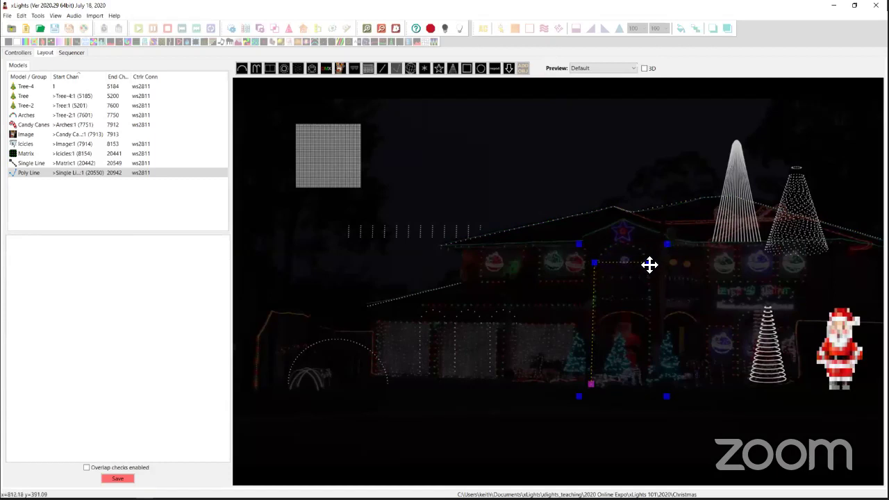
click(652, 385)
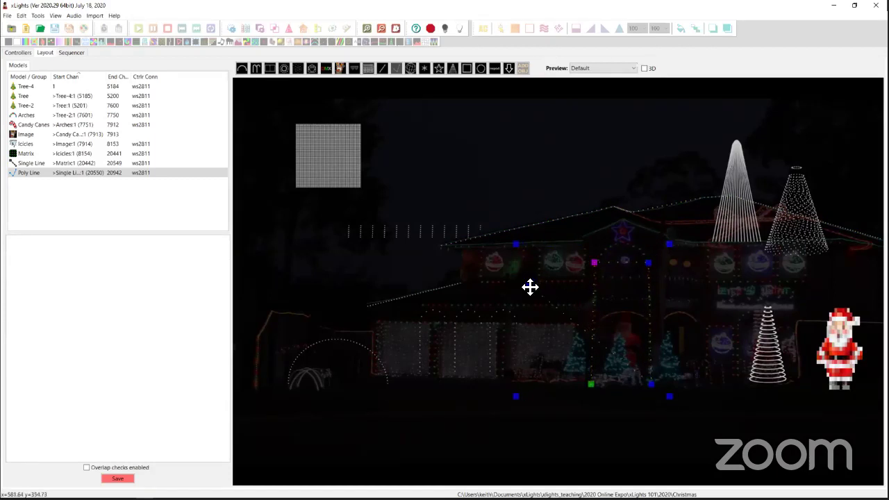
key(Escape)
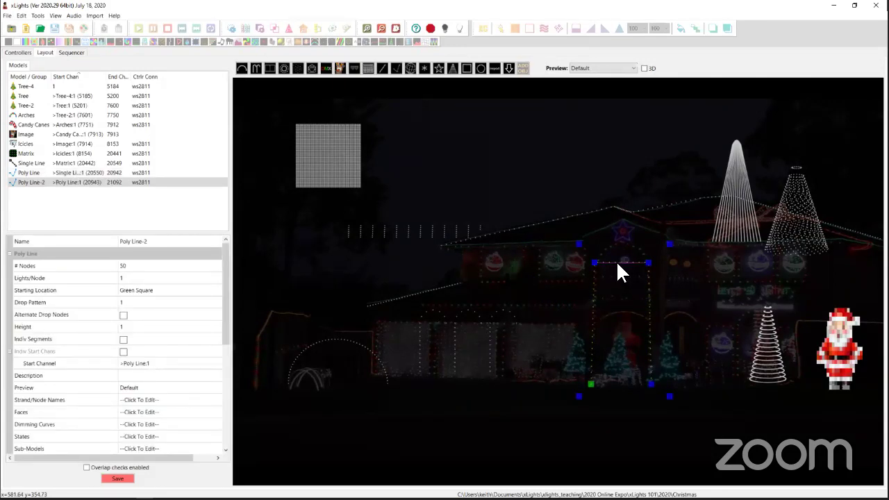
Step: Define a curve on the entrance poly line's top segment and bend it upward to follow the arch below the star
right_click(619, 263)
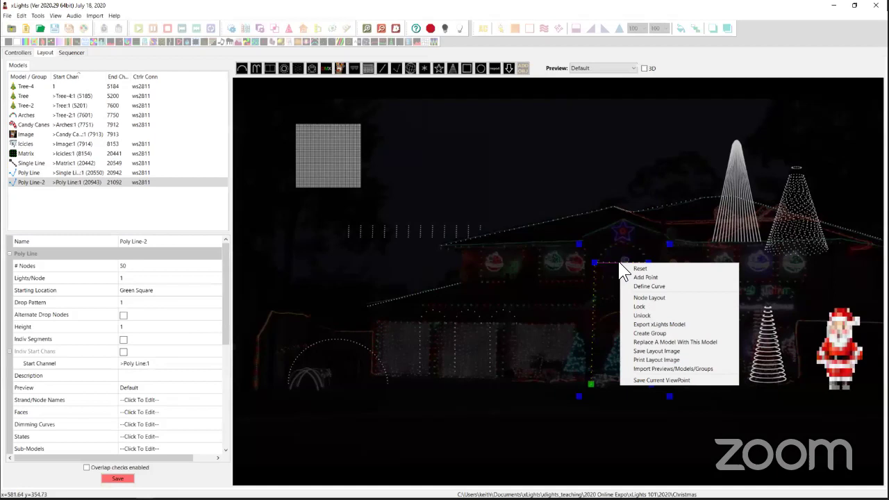
click(650, 286)
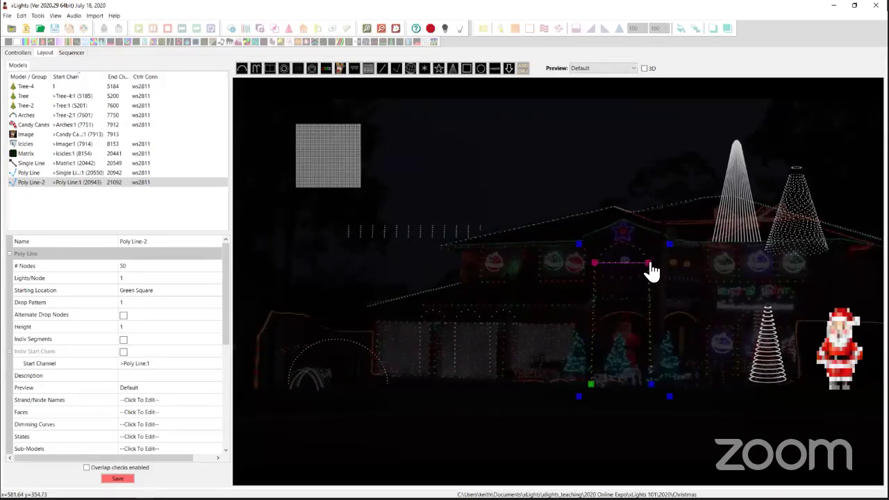
drag(610, 264, 618, 218)
click(594, 318)
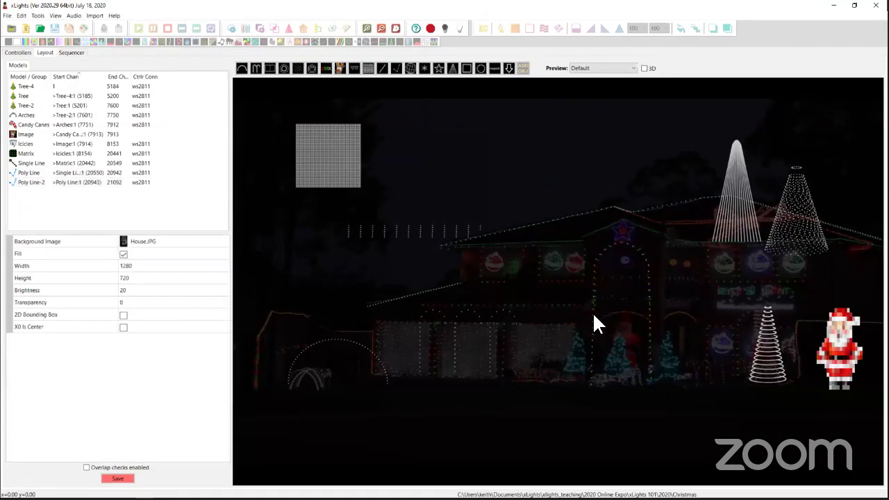
click(646, 270)
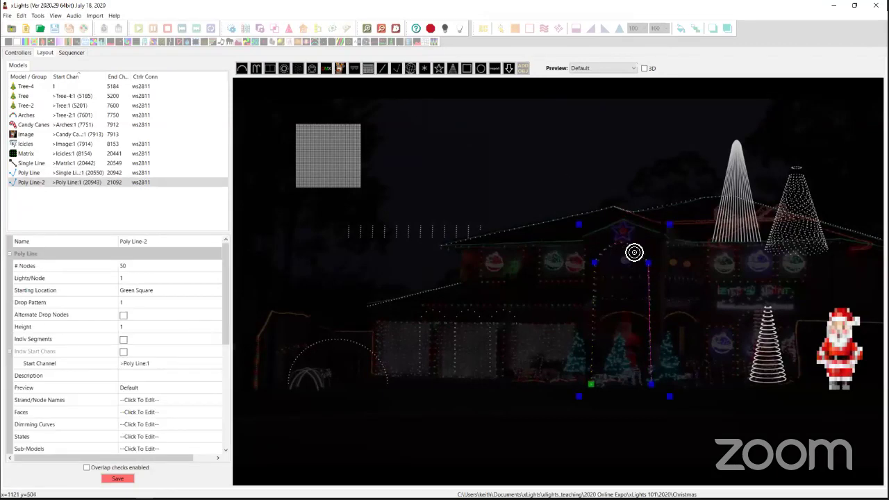
click(480, 182)
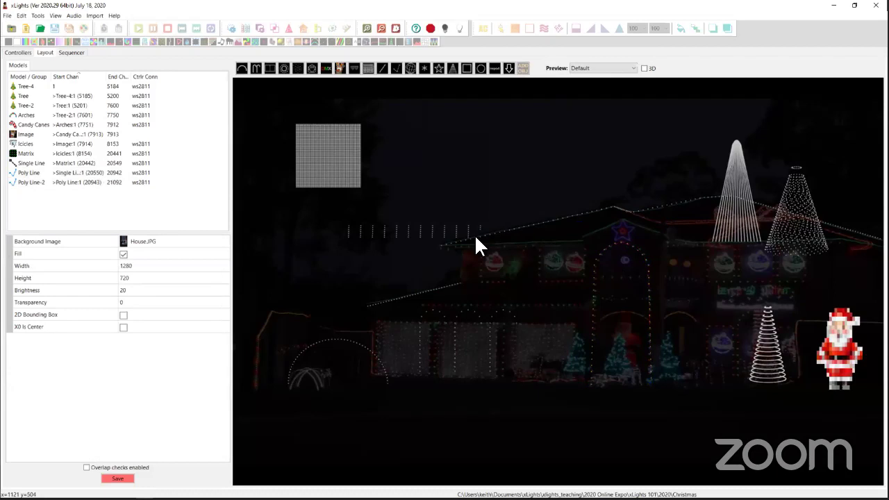
click(591, 333)
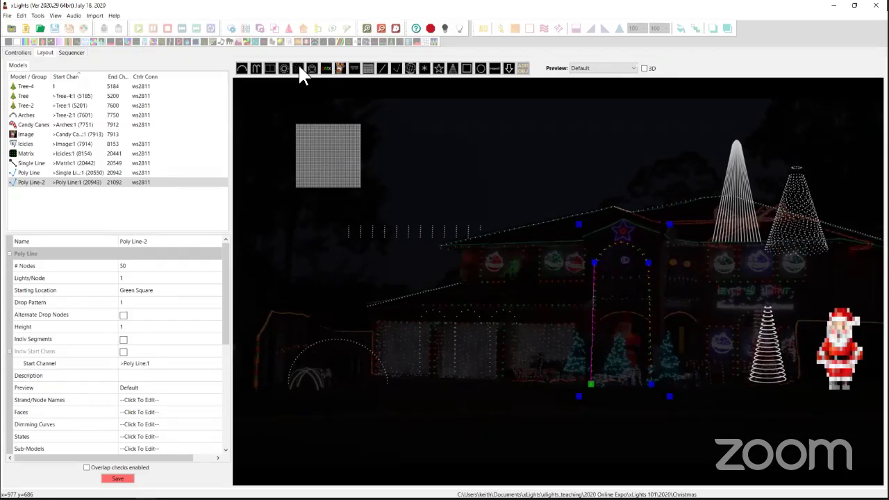
Step: Draw a two-segment Poly Line along the small gable above the entrance, peaking just above the star
click(553, 216)
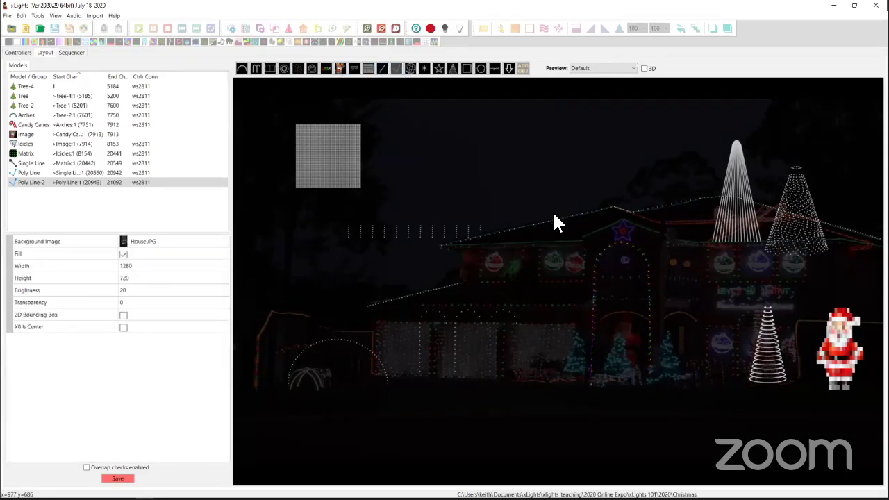
drag(617, 224, 623, 219)
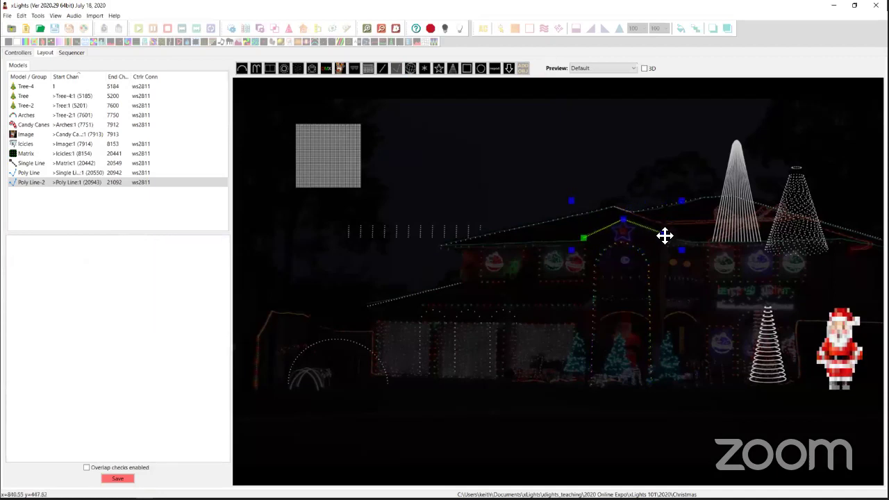
click(664, 235)
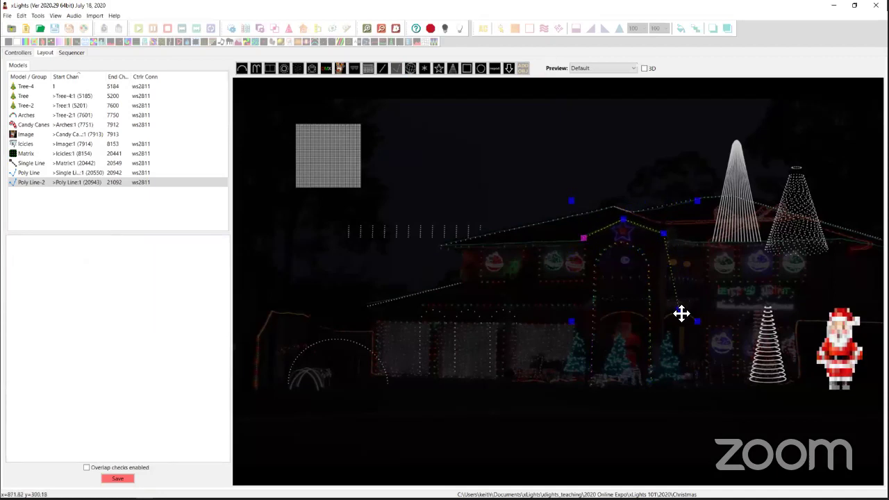
key(Escape)
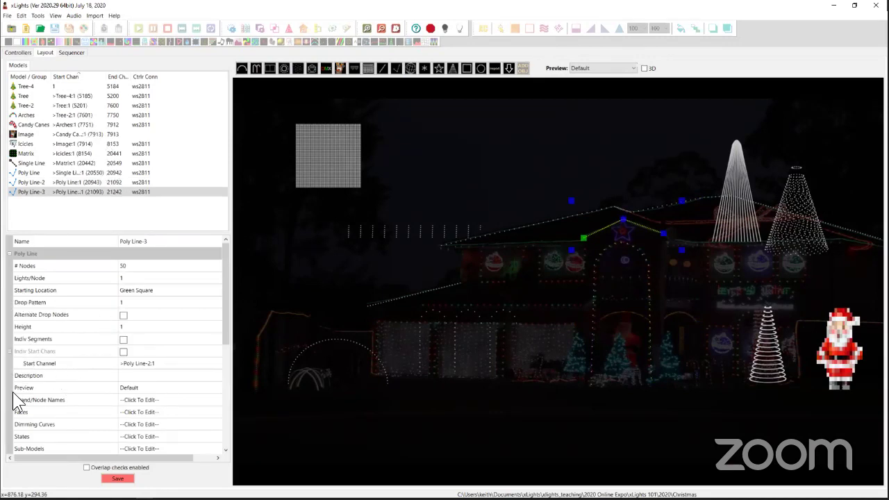
Step: Set the gable poly line's Drop Pattern to 3,4,5 and enable Alternate Drop Nodes
click(139, 302)
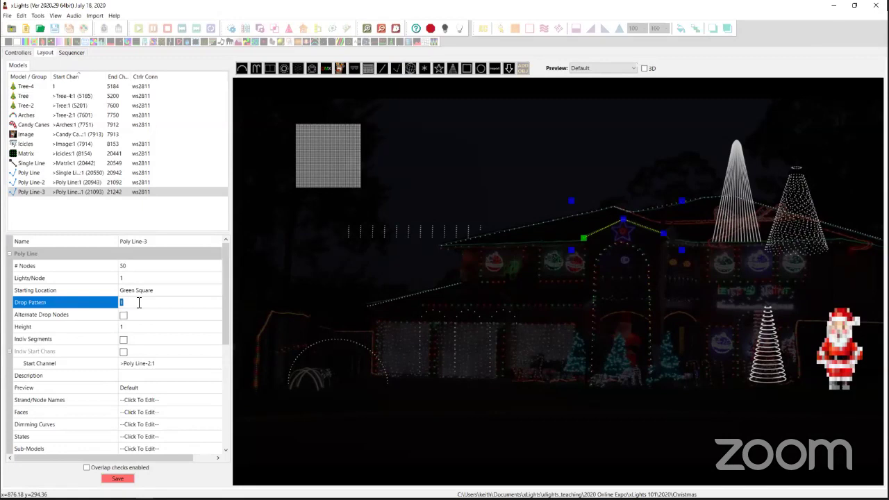
text(3,4,5)
key(Return)
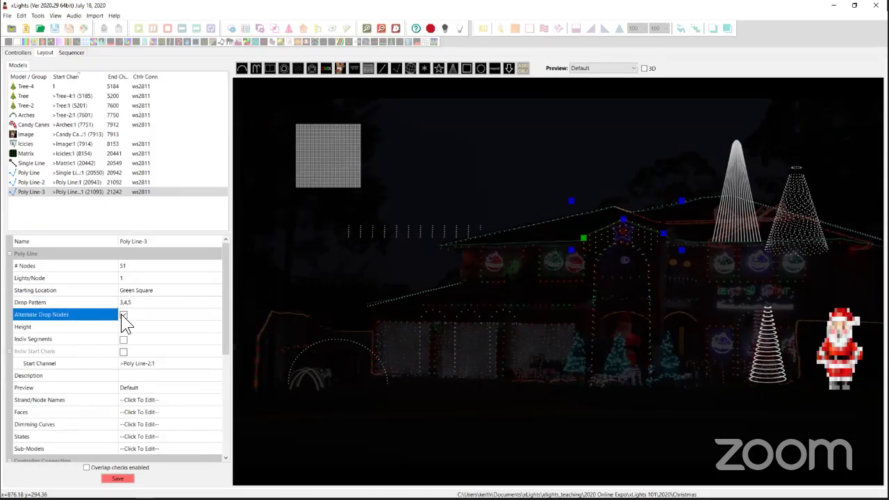
click(123, 316)
Step: Examine the node layout of the gable poly line with its alternating drops
right_click(606, 241)
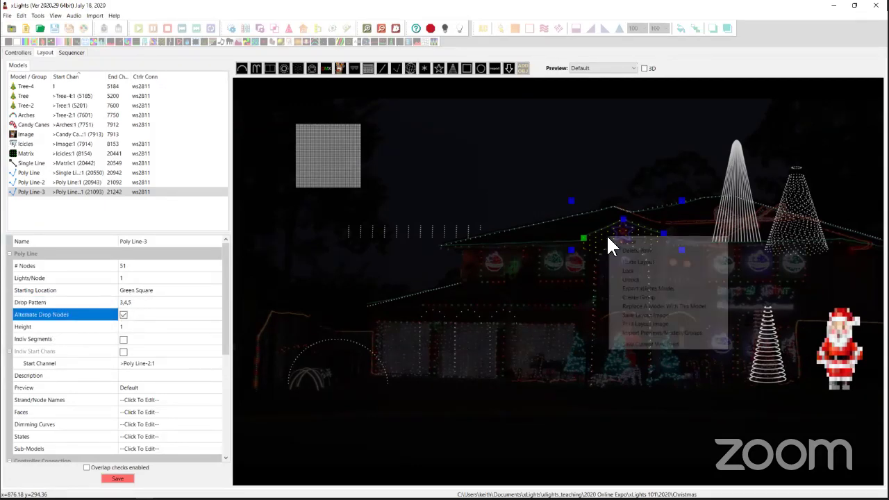
click(649, 261)
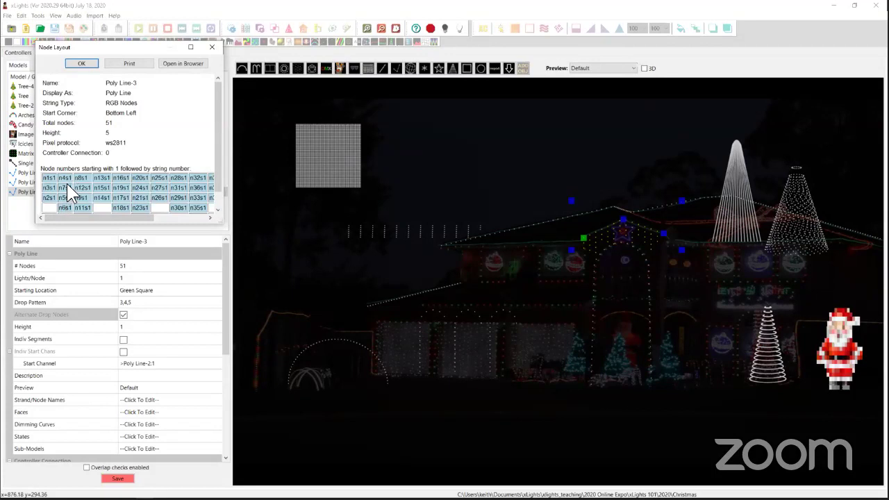
click(211, 46)
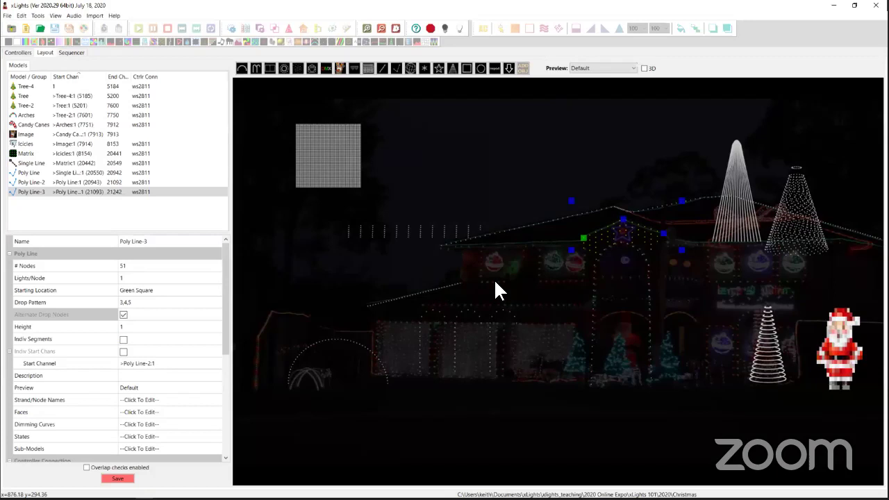
Step: Draw a small two-segment Poly Line on the ground below the garage windows
click(583, 238)
click(404, 374)
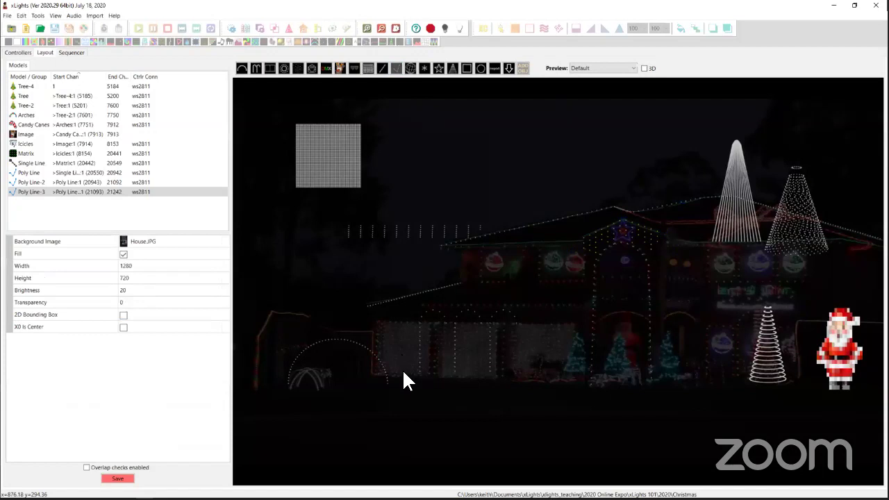
click(464, 405)
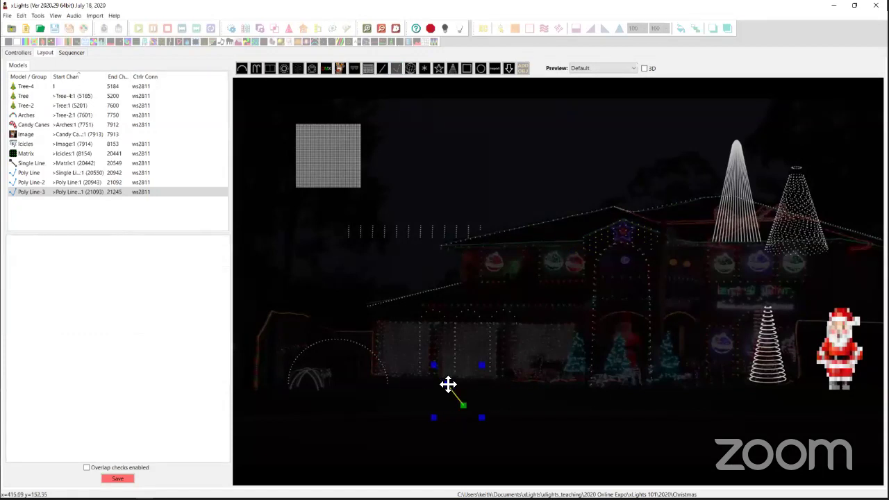
click(447, 387)
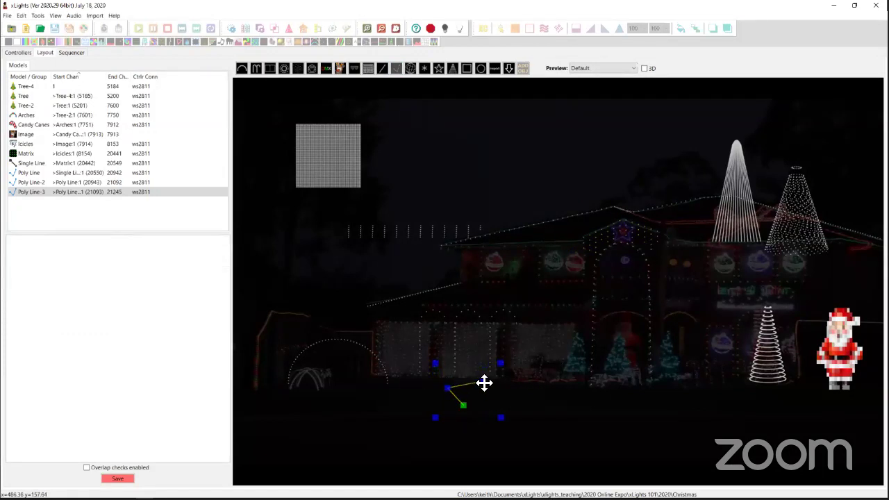
click(500, 383)
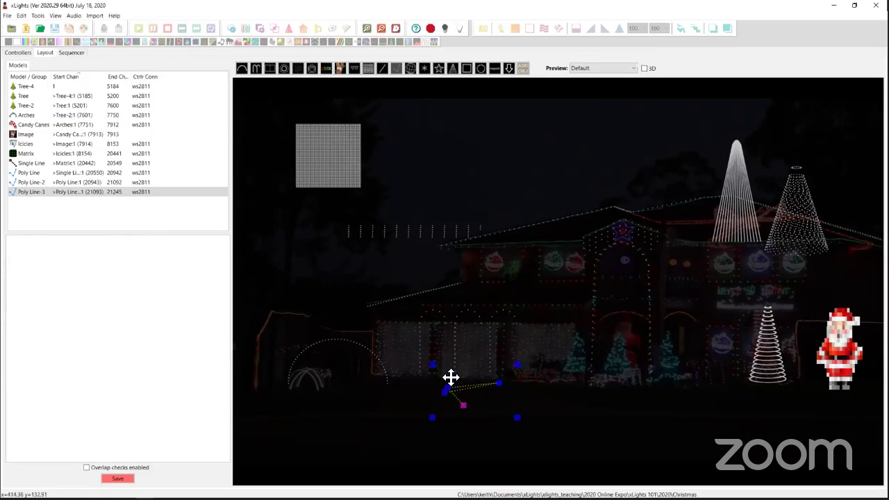
key(Escape)
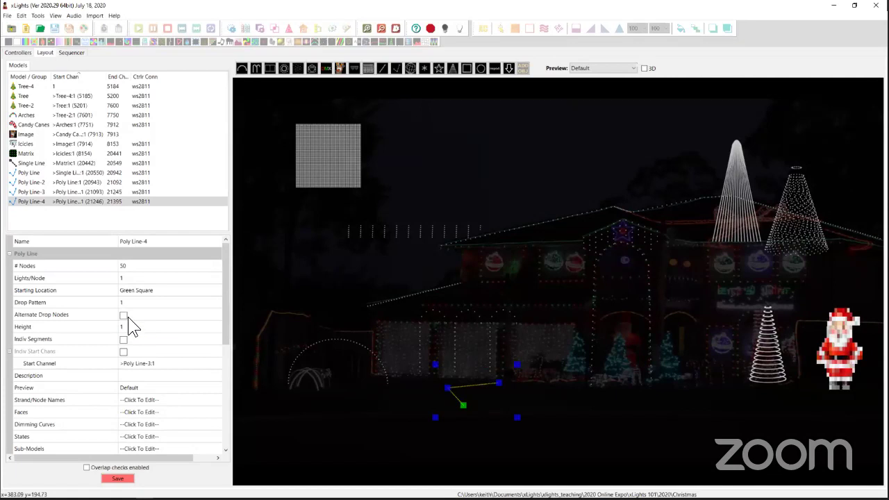
Step: Set the new poly line's Drop Pattern to 10 and its number of nodes to 200
click(145, 302)
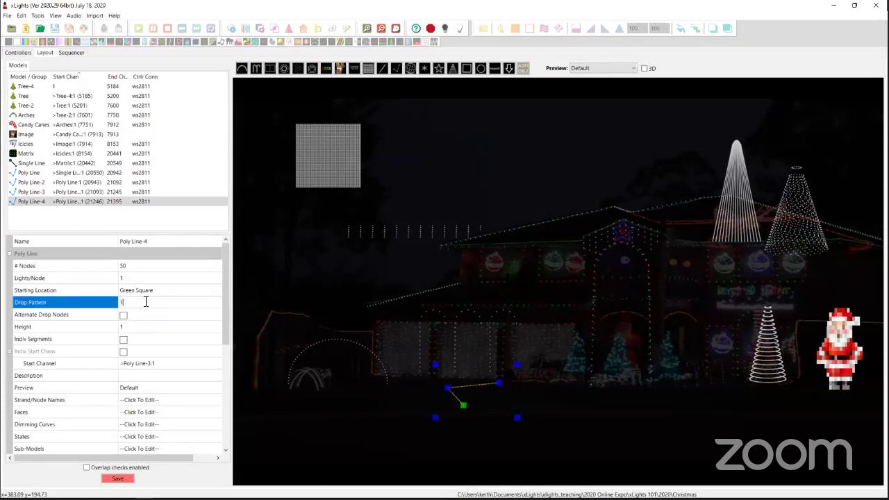
text(0)
key(Return)
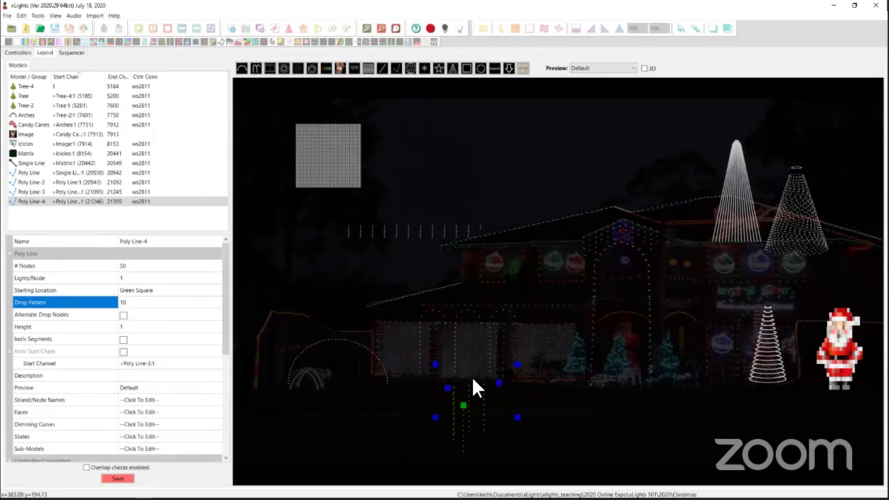
click(137, 265)
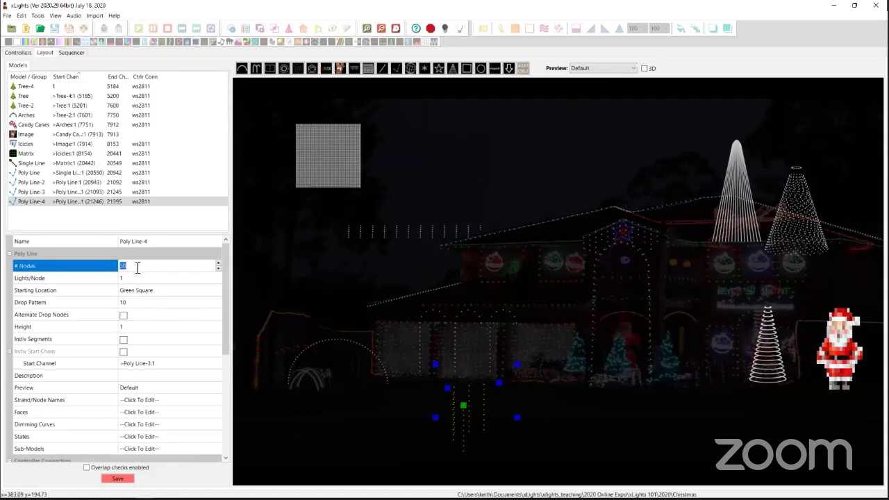
text(200)
Step: Set the new poly line's Drop Pattern to -10 and enable Alternate Drop Nodes
click(124, 302)
text(1)
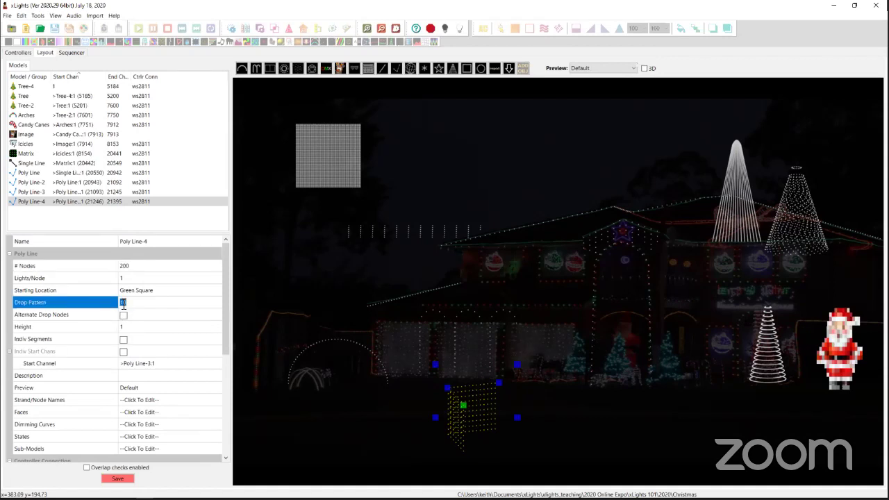
text(-10)
key(Return)
click(123, 316)
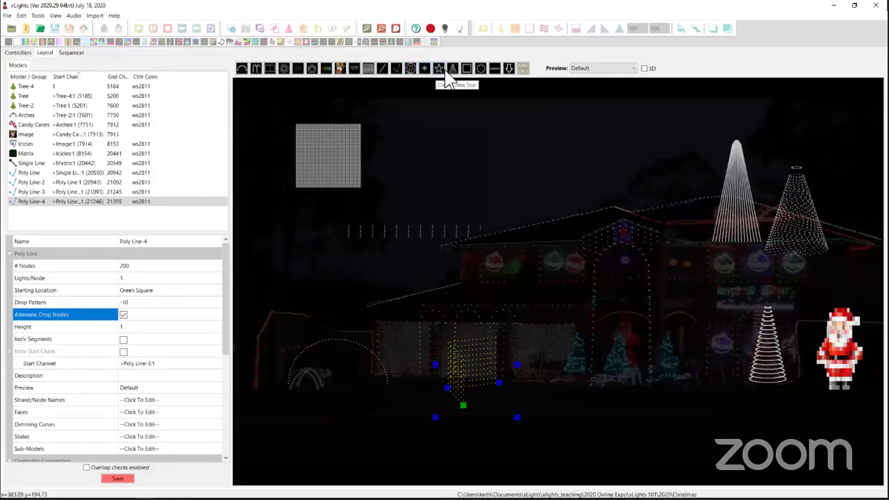
Step: Place a Spinner model in the sky above the icicles
click(424, 68)
drag(417, 178, 456, 200)
click(444, 178)
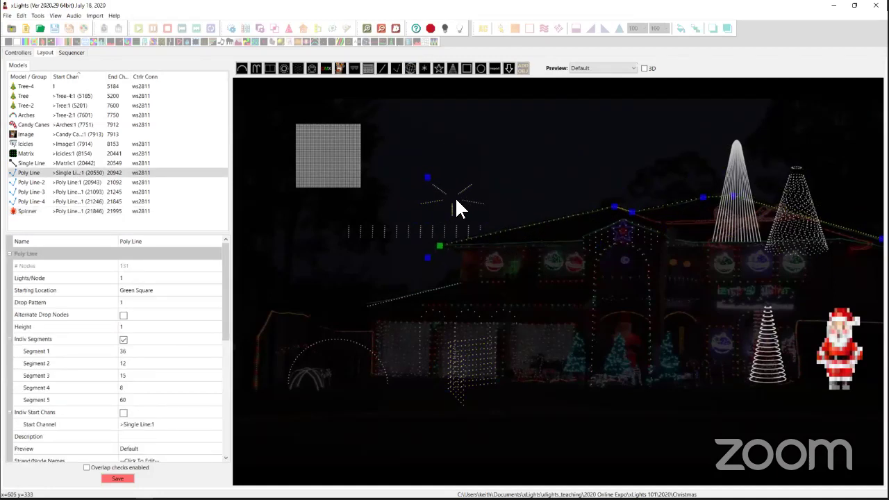
Step: Lock the main roofline poly line against accidental changes
right_click(570, 221)
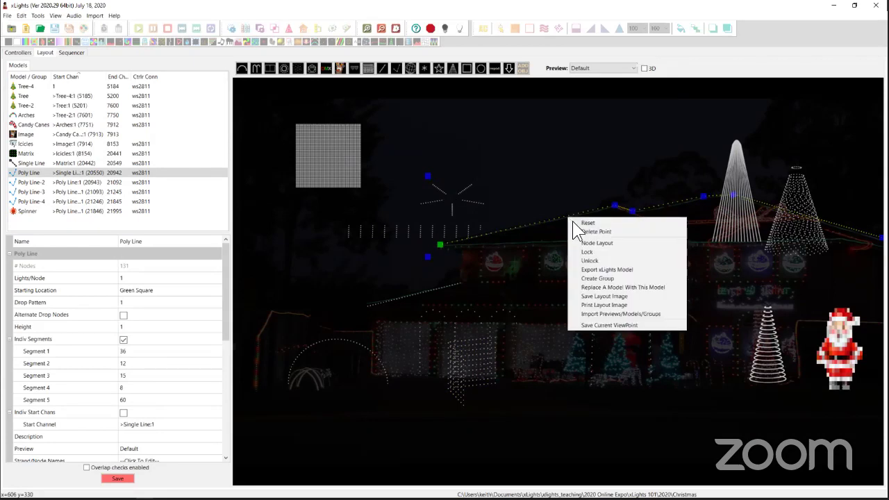
click(598, 252)
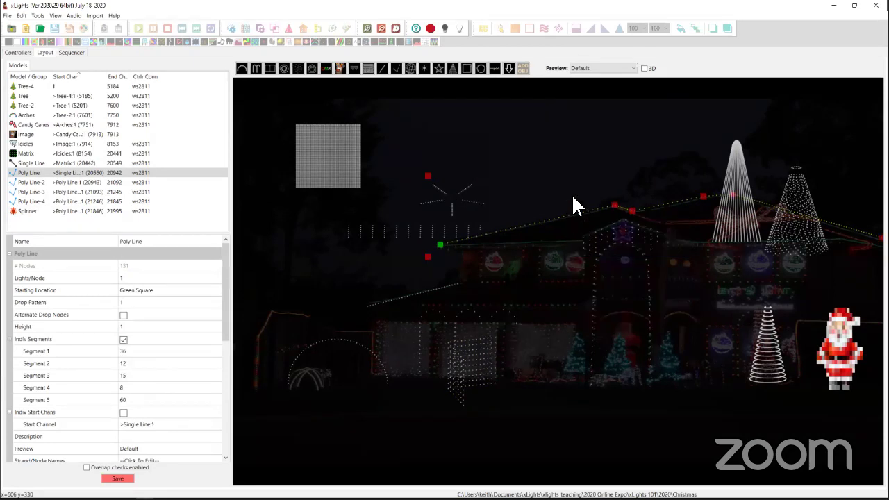
click(567, 213)
Step: Move the spinner up beside the matrix and make it narrower and taller
click(462, 204)
click(469, 182)
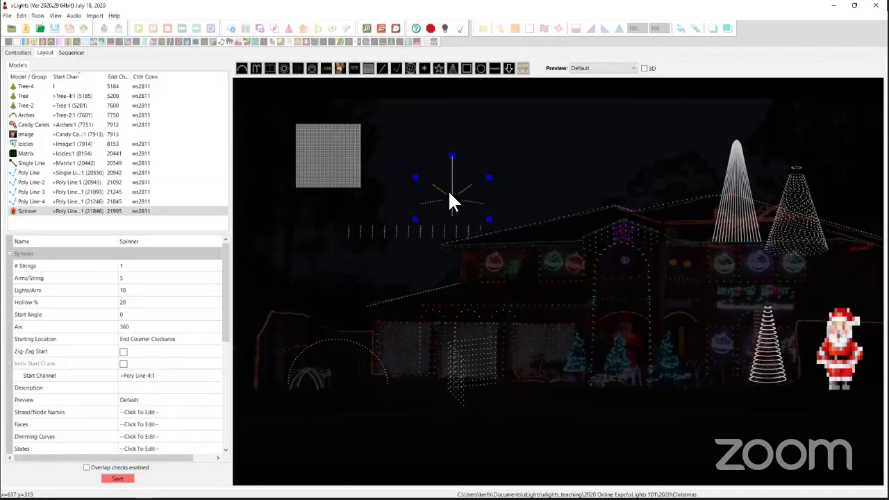
click(452, 146)
click(455, 217)
drag(452, 208, 457, 188)
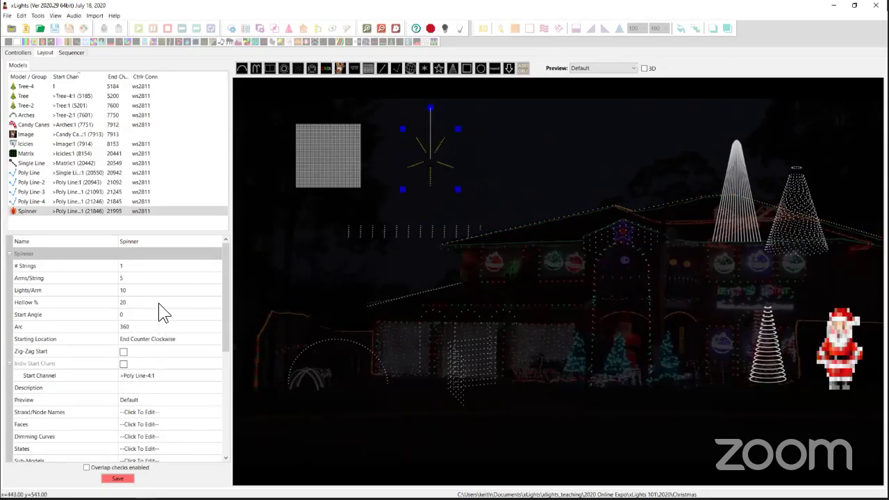
Step: Set the spinner's Arms/String to 6 and its Starting Location to Center Alternate Clockwise
click(140, 277)
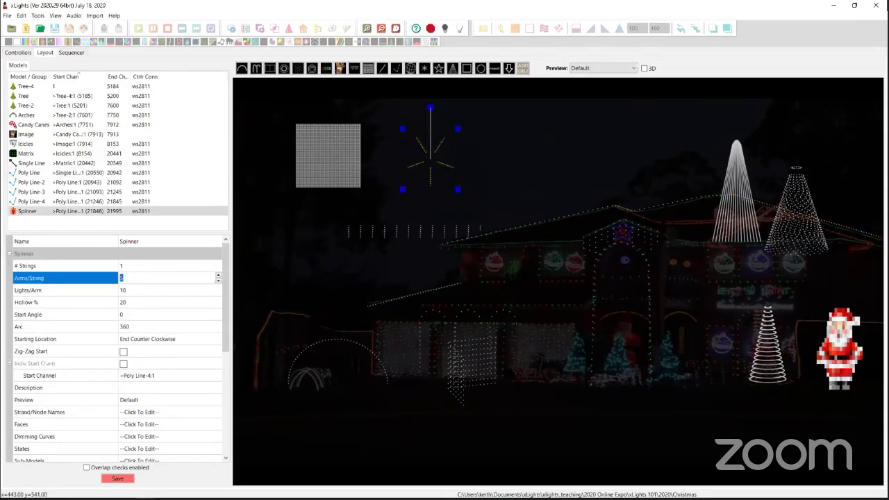
text(6)
click(149, 338)
click(154, 337)
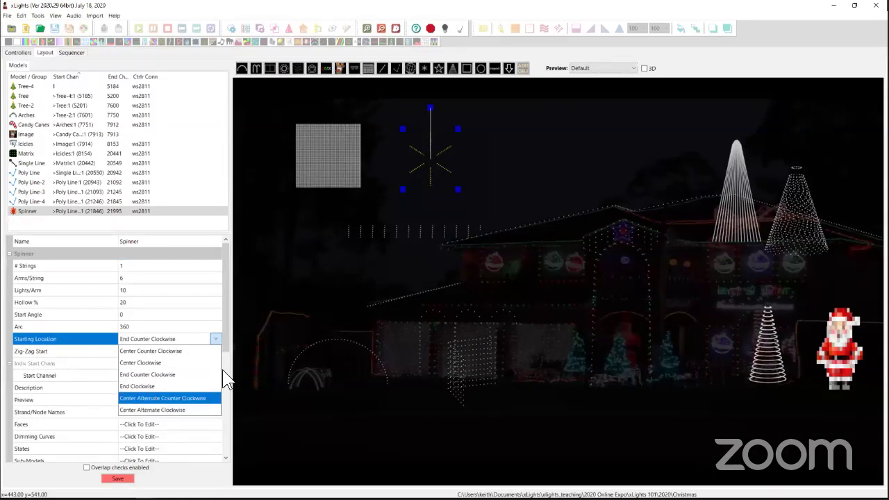
click(161, 409)
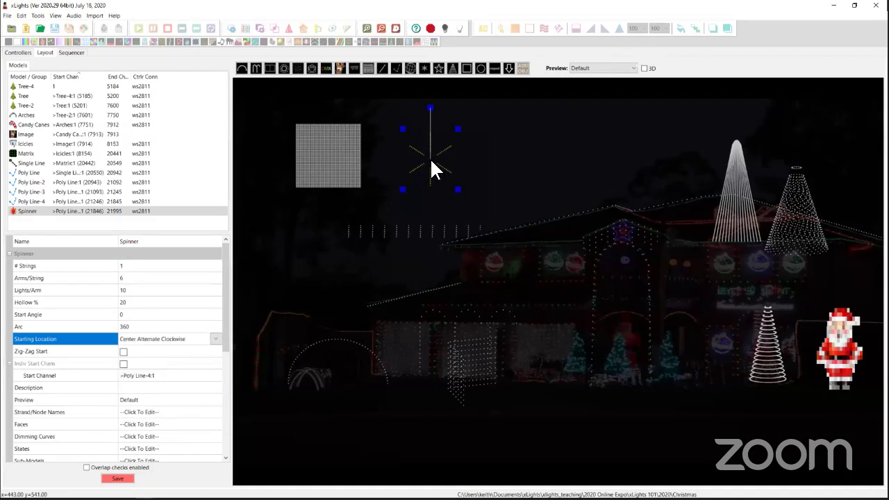
Step: Examine the spinner's wiring view in an enlarged window
right_click(432, 162)
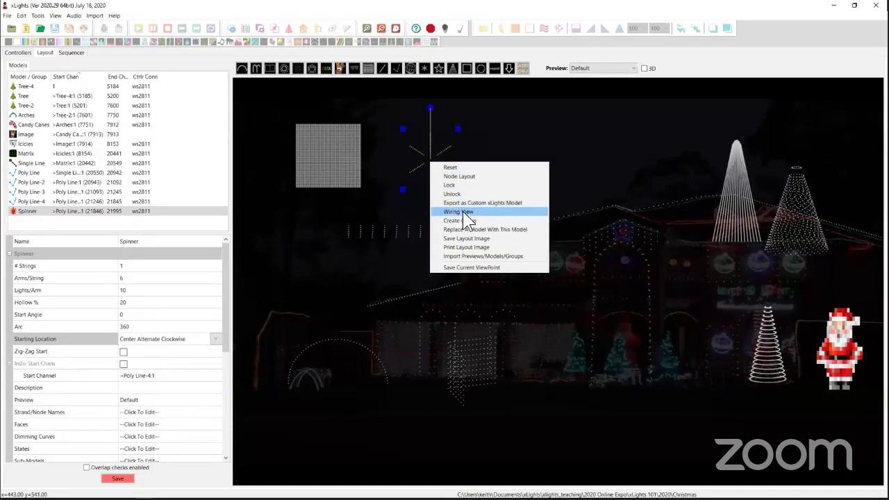
click(465, 217)
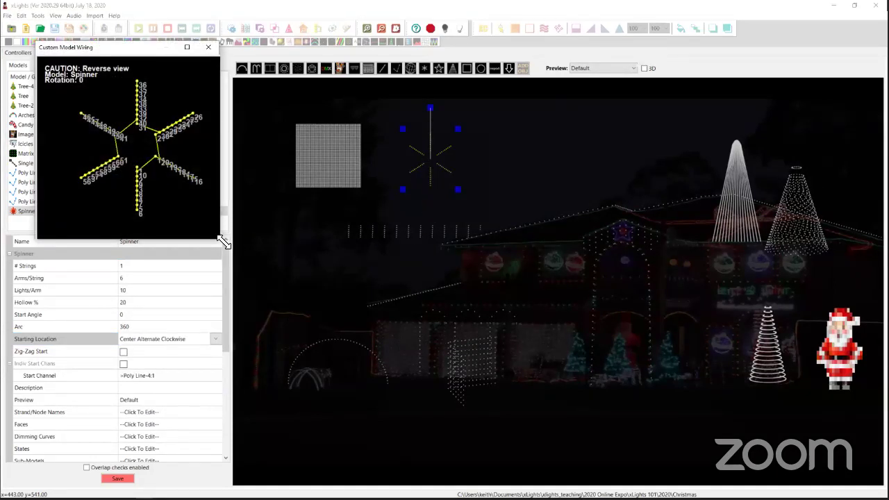
drag(221, 239, 627, 443)
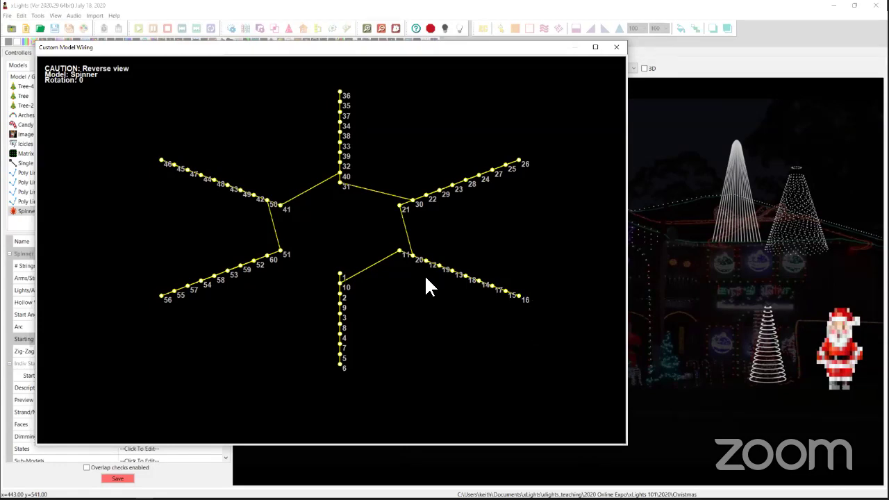
click(615, 47)
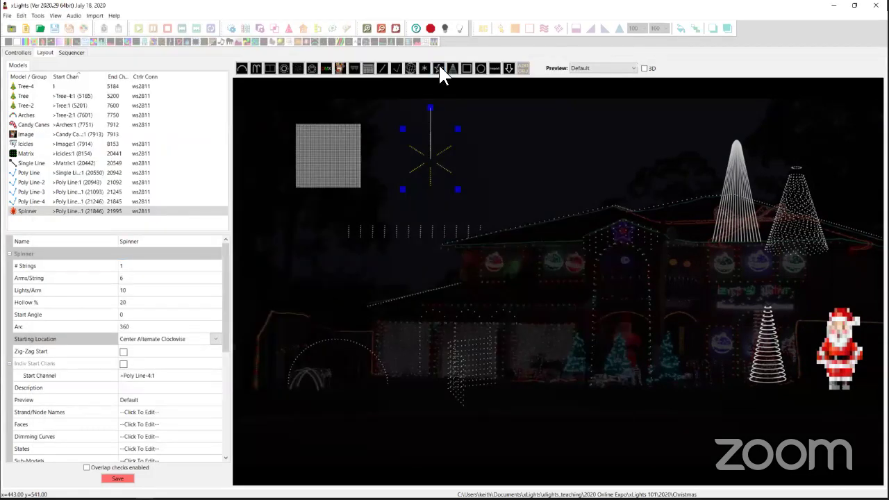
Step: Place a Star model in the sky beside the spinner and shift it slightly higher
click(439, 68)
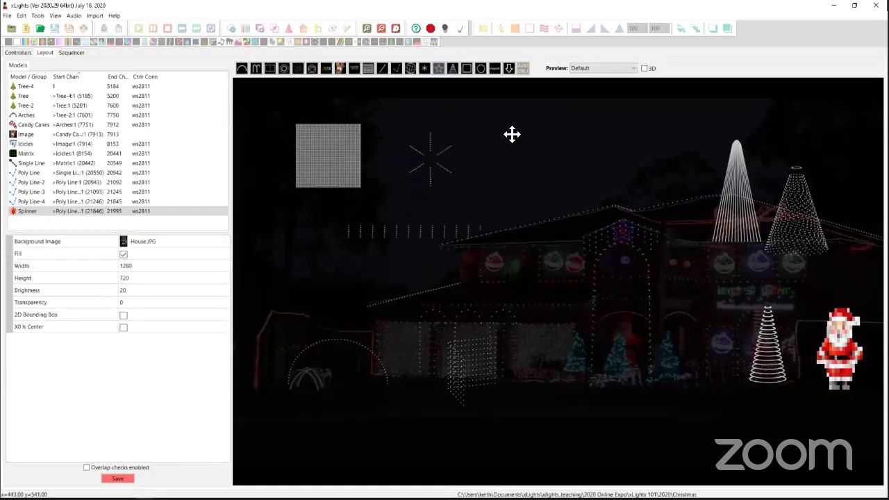
drag(508, 129, 564, 192)
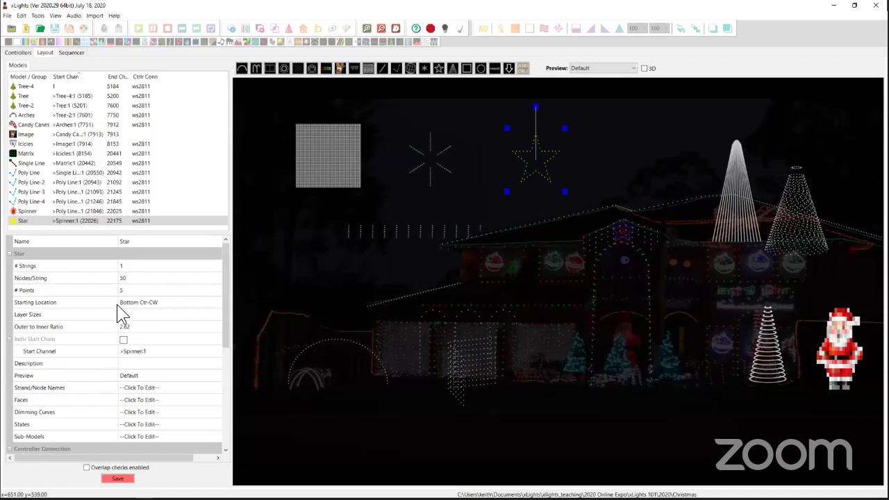
drag(534, 162, 513, 138)
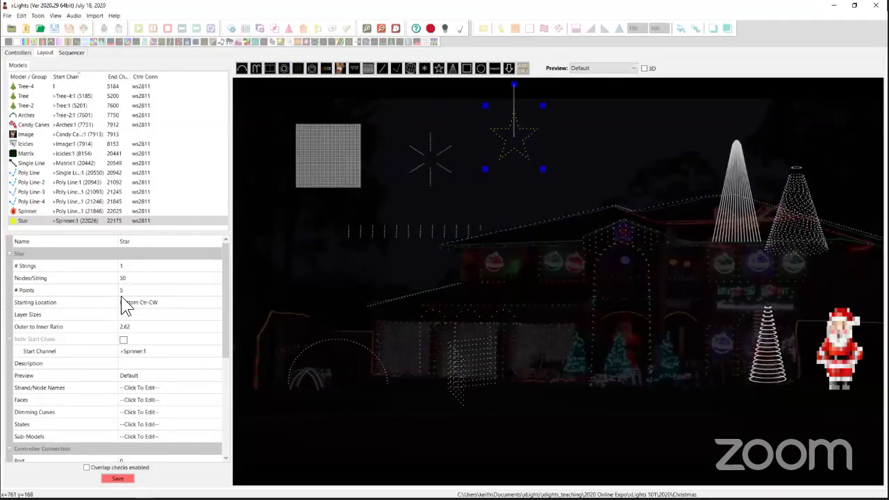
Step: Set the star's Layer Sizes to 50,40,30 and its Nodes/String to 120
click(122, 316)
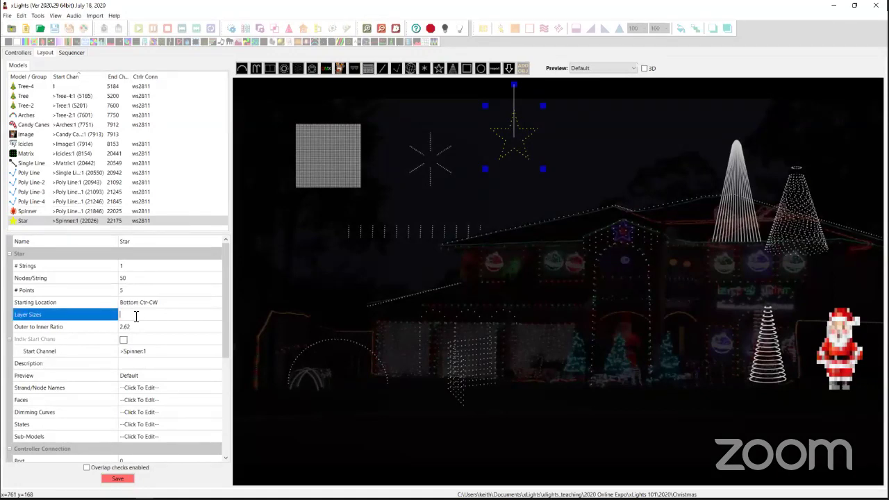
text(50,40,30)
click(143, 279)
text(12)
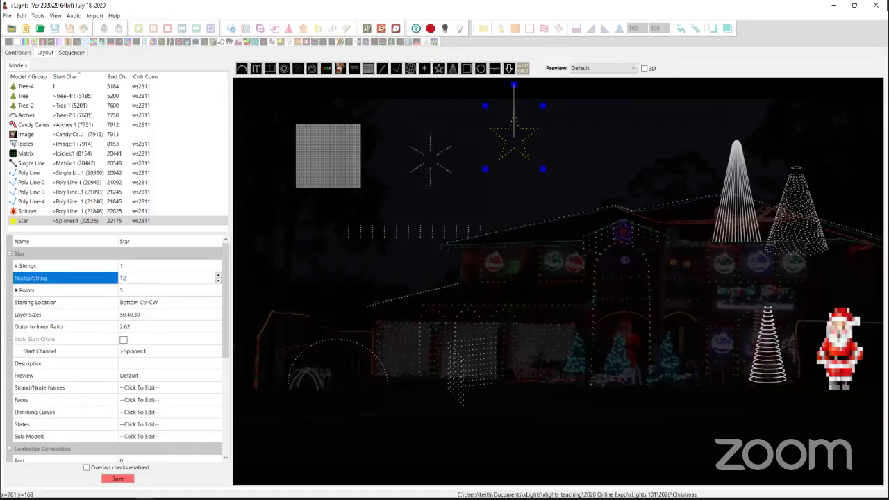
text(0)
key(Return)
Step: Enlarge the star slightly and review its Starting Location options without changing them
drag(542, 169, 571, 202)
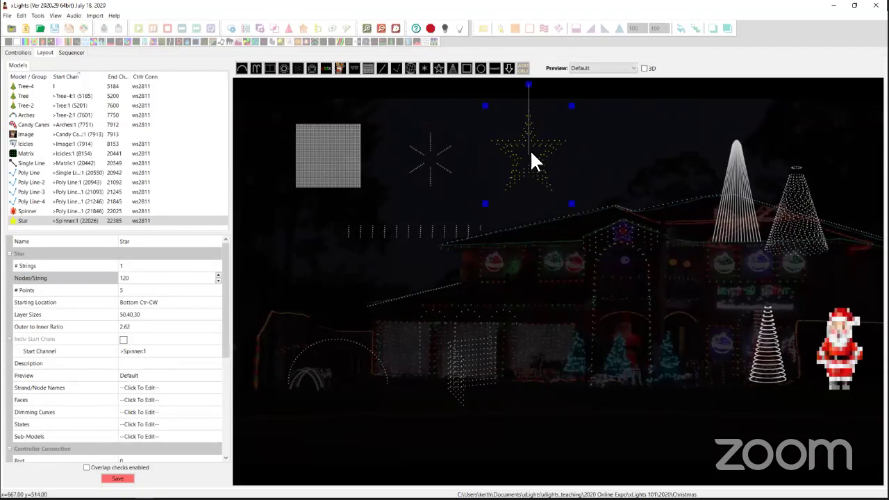
drag(576, 207, 553, 178)
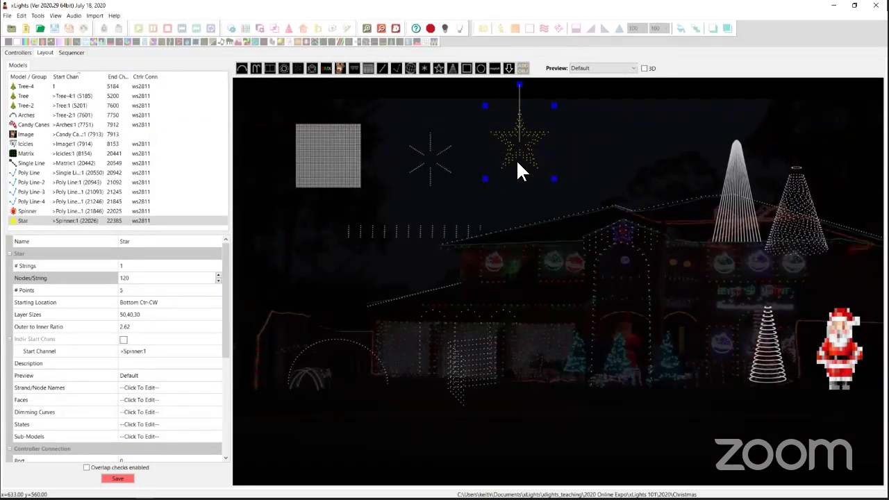
click(169, 304)
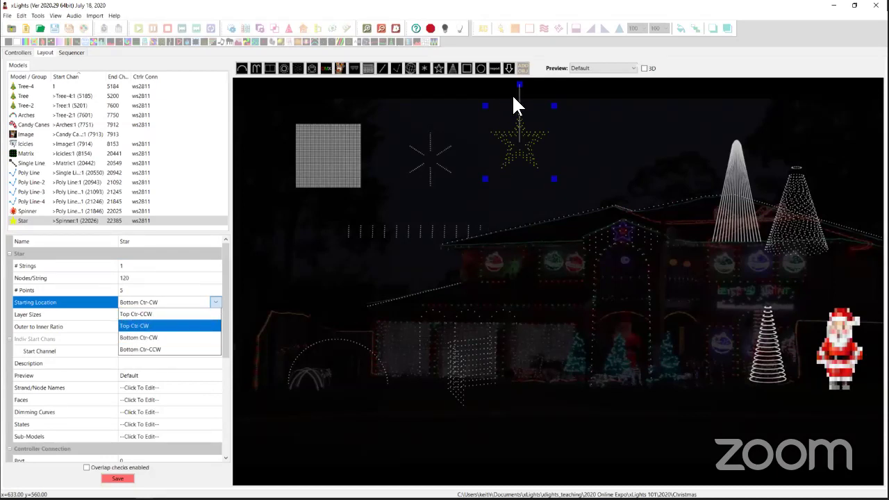
click(523, 111)
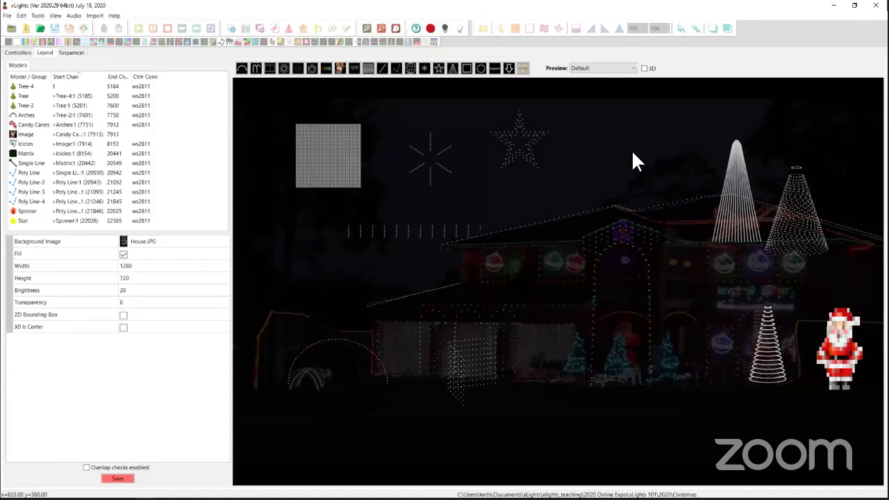
Step: Draw a downloaded-model placeholder in the sky beside the star and browse the vendors in the enlarged model library
click(510, 76)
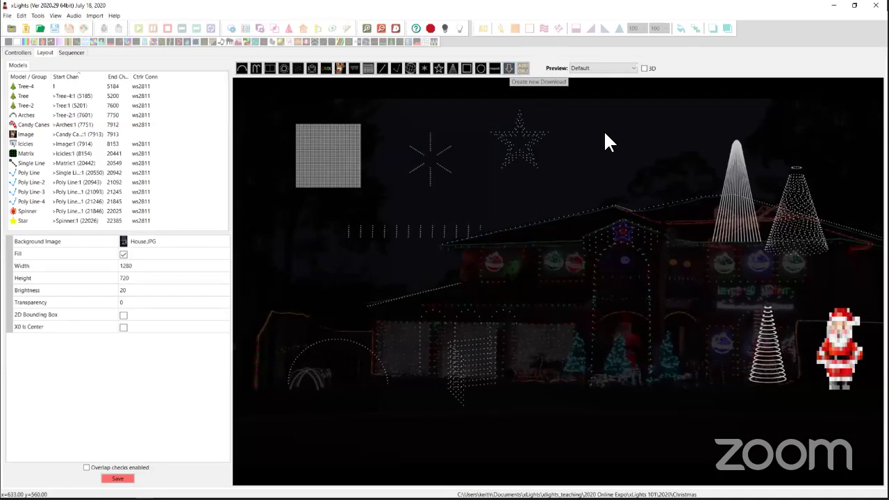
drag(585, 116, 631, 169)
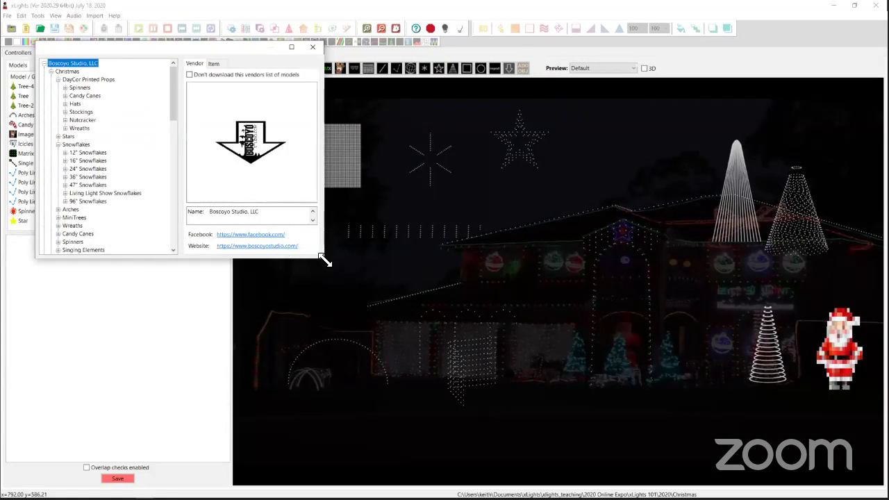
drag(324, 259, 464, 384)
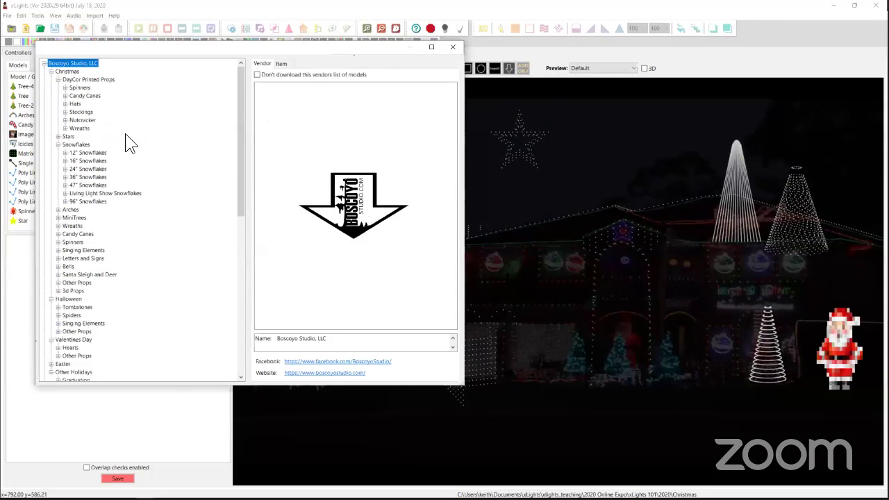
click(43, 63)
click(43, 72)
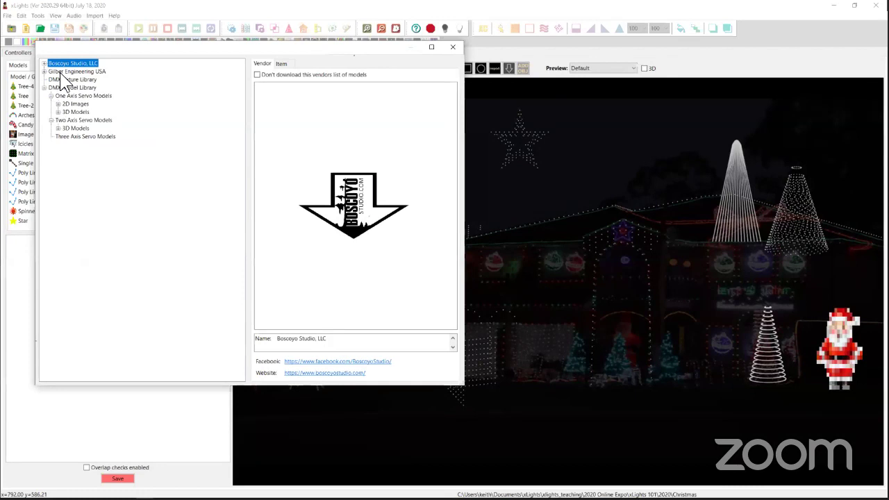
click(44, 63)
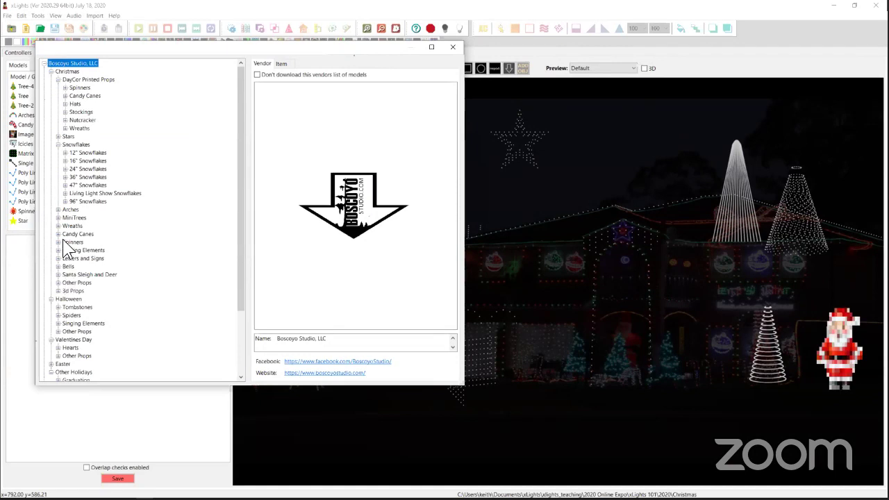
Step: Insert Boscoyo Studio's Daycor Toy Soldier from the Nutcracker props and reshape it narrower and taller
click(64, 120)
click(87, 128)
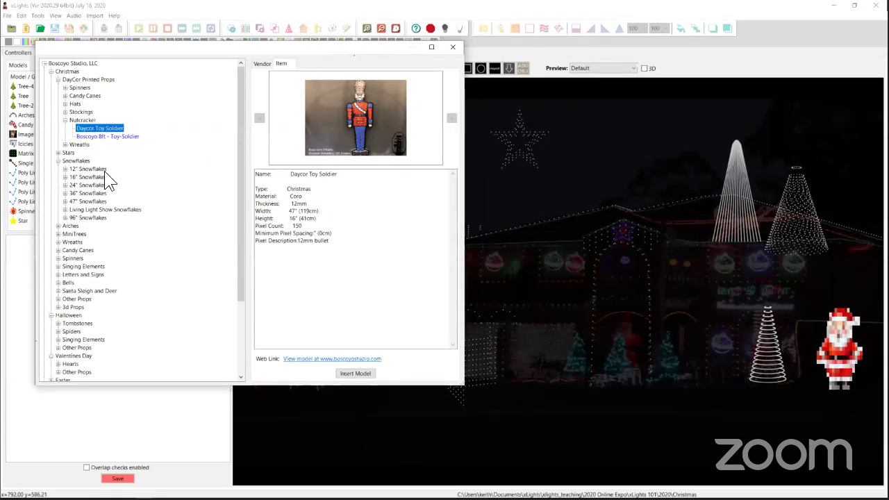
click(357, 374)
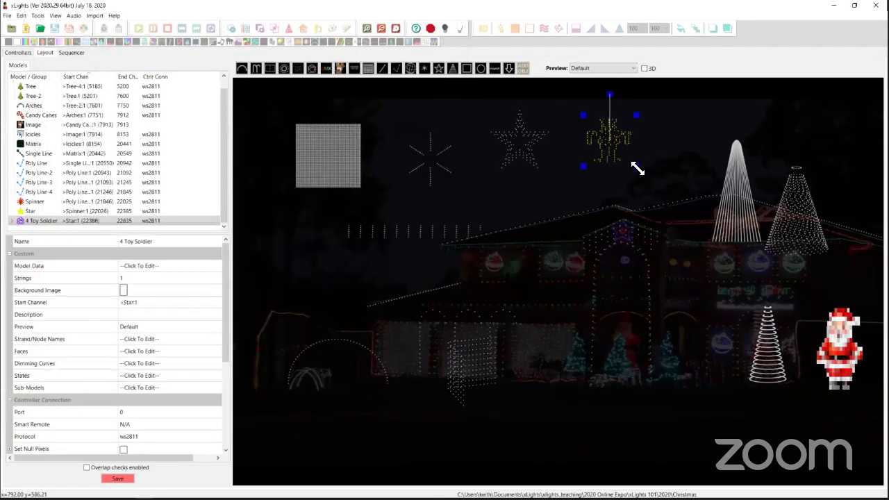
drag(637, 169, 608, 175)
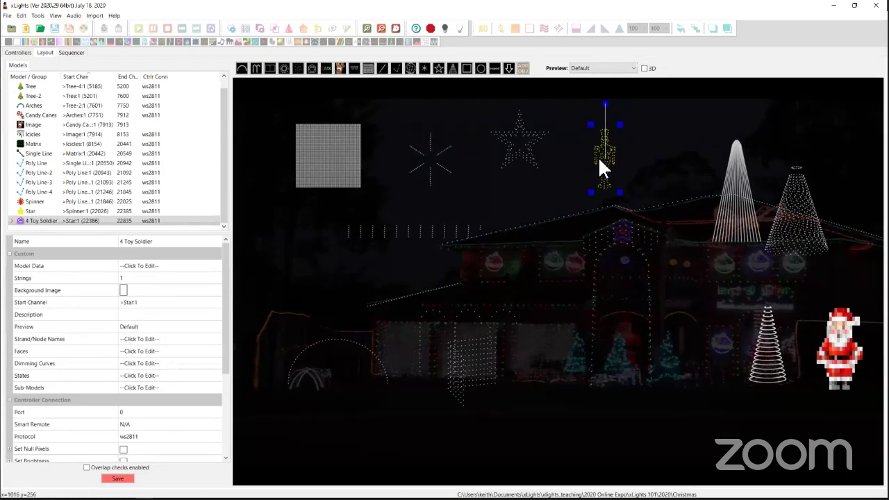
Step: Draw another downloaded-model placeholder beside the toy soldier and list the Singing models of Gilbert Engineering USA
click(509, 67)
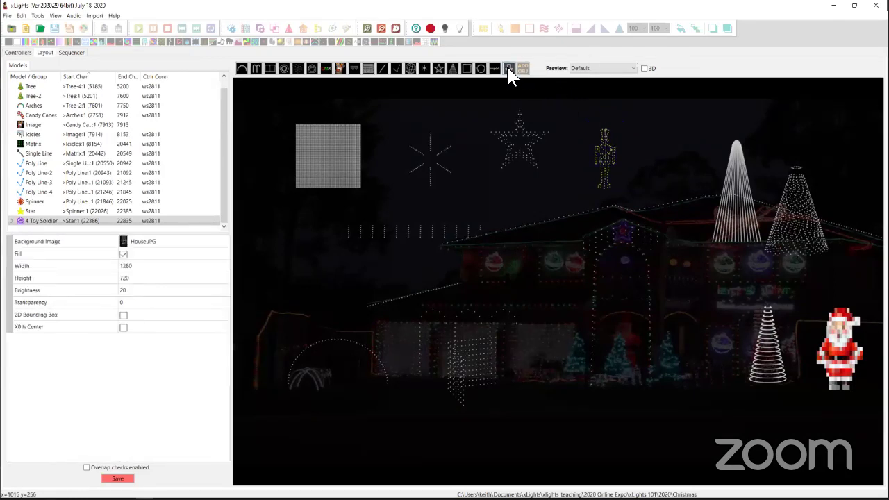
drag(643, 108, 684, 169)
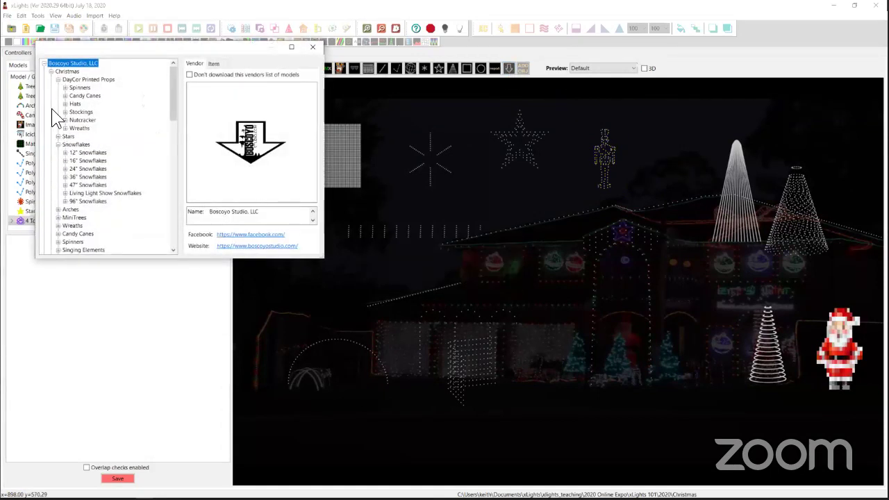
scroll(53, 203, down, 5)
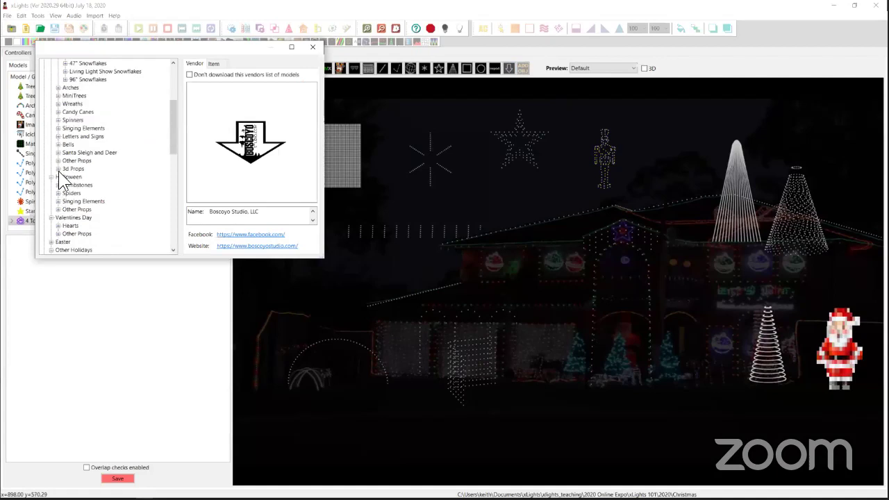
scroll(49, 208, down, 6)
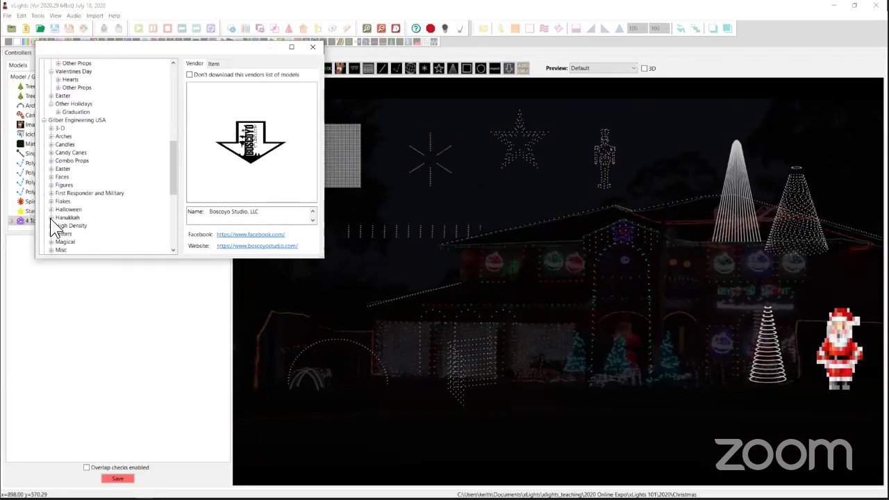
scroll(50, 216, down, 2)
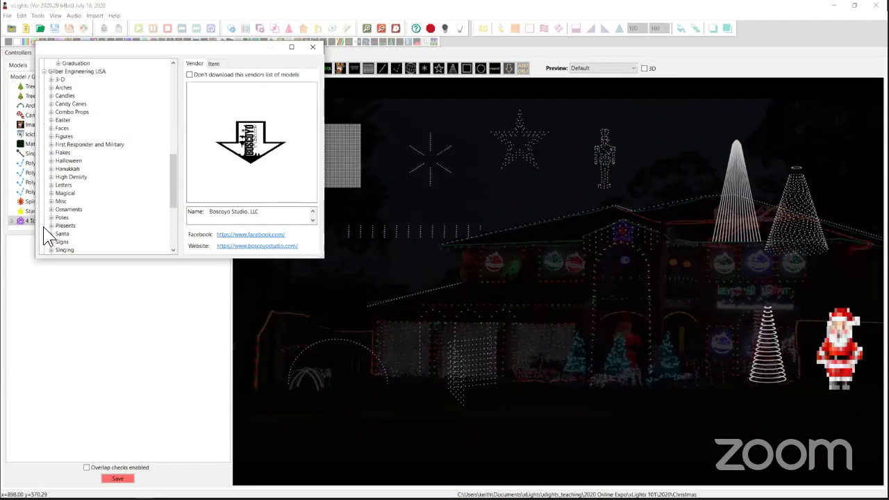
click(50, 249)
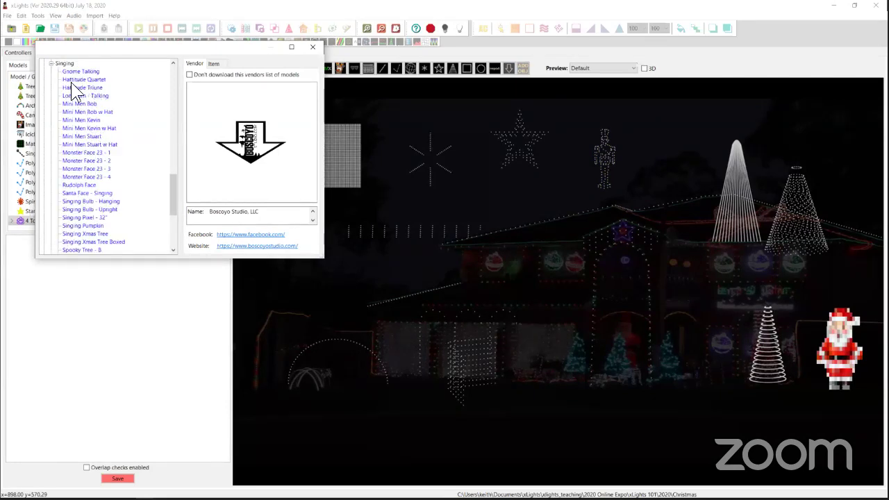
Step: Insert the Singing Bulb - Hanging vendor model between the toy soldier and the trees, and resize it narrower and taller
click(90, 201)
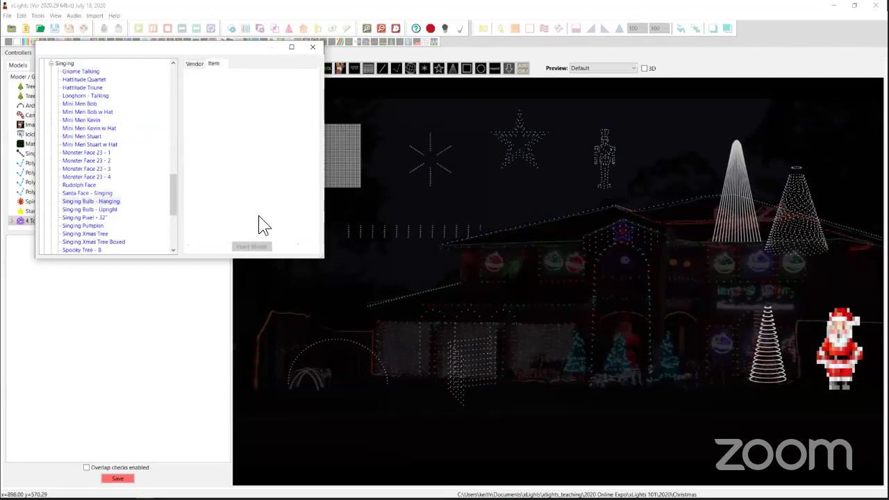
click(251, 246)
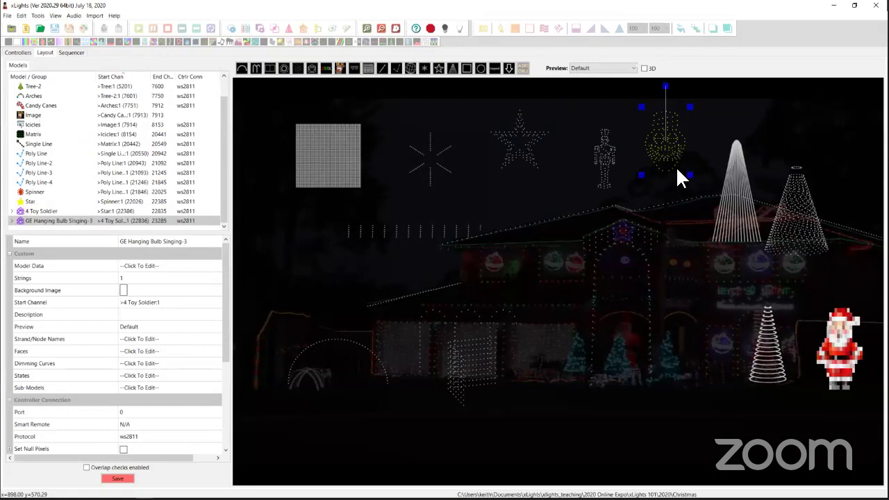
mouse_move(692, 179)
mouse_down()
mouse_move(671, 183)
mouse_move(682, 184)
mouse_up()
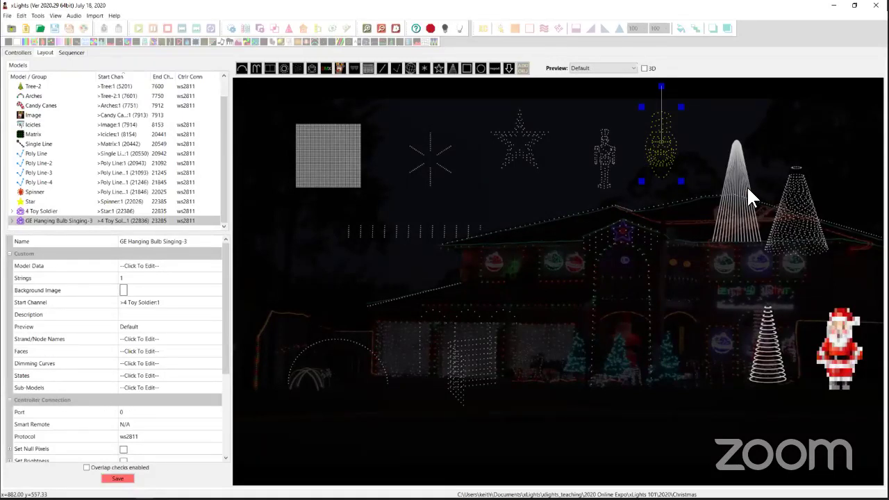
Step: Examine the hanging bulb's face definition, checking which nodes light for the mouth shapes and open eyes
click(56, 351)
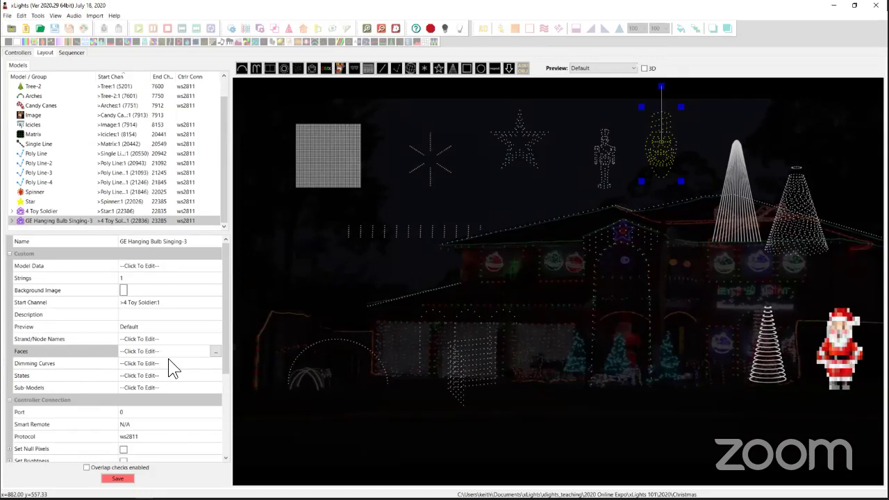
click(213, 349)
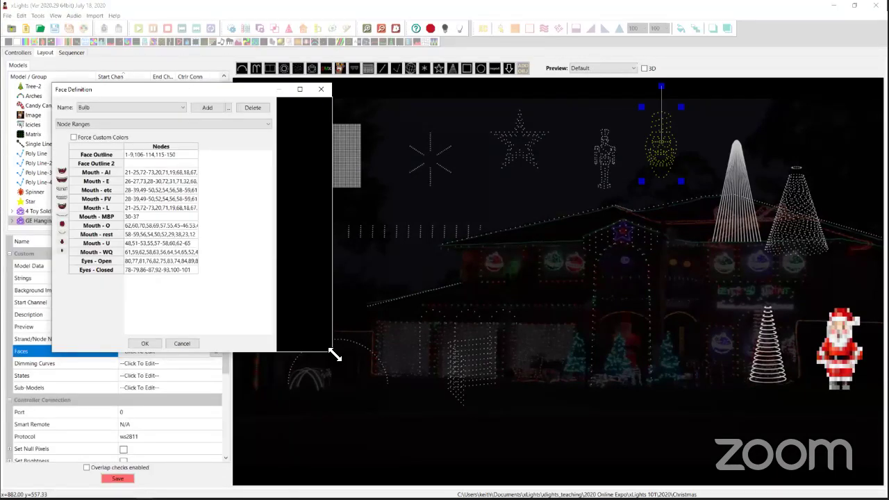
drag(335, 355, 478, 409)
click(146, 152)
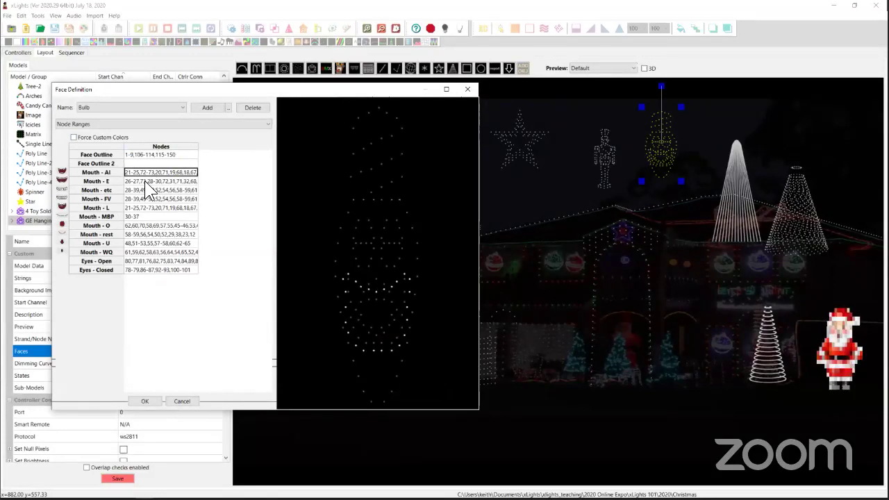
click(144, 180)
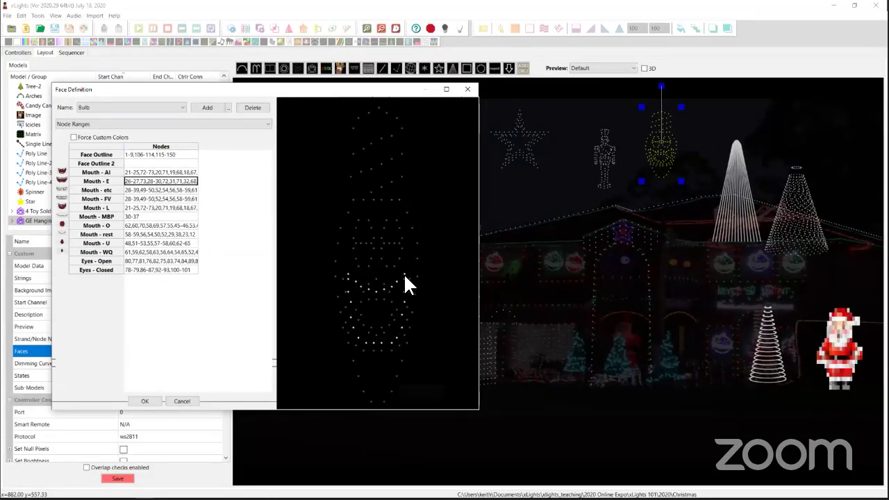
click(139, 191)
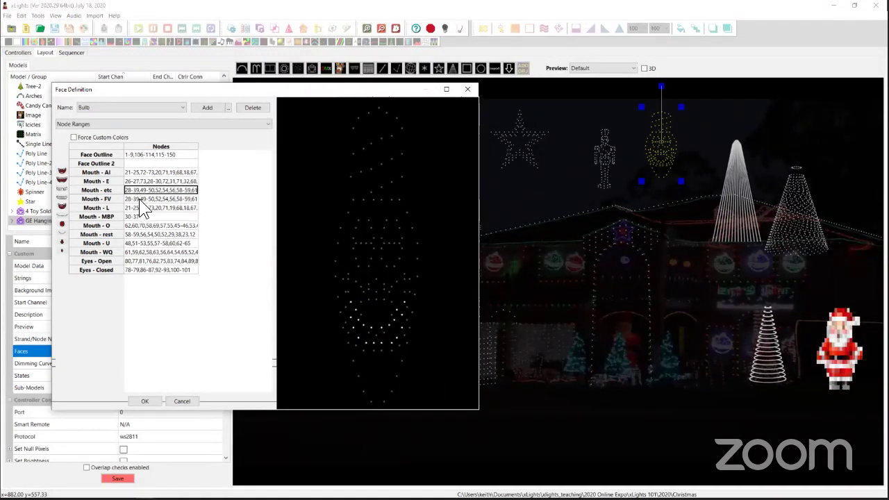
click(139, 198)
click(139, 208)
click(137, 217)
click(143, 245)
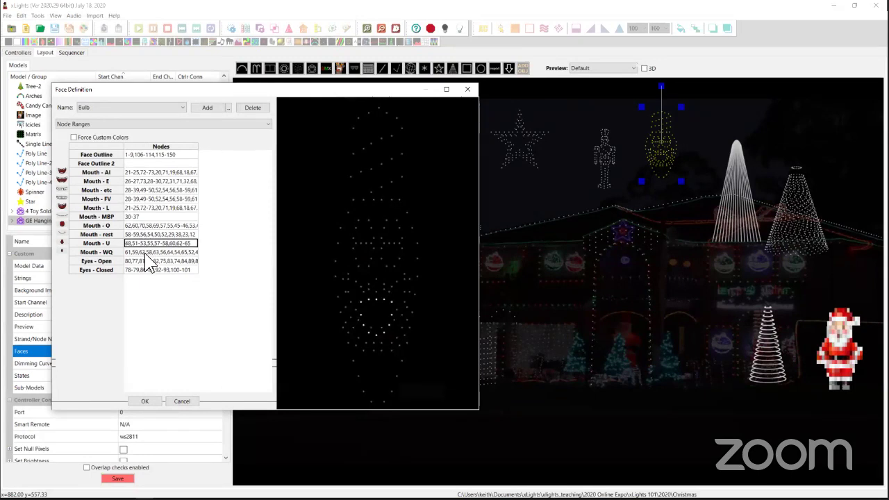
click(146, 252)
click(149, 261)
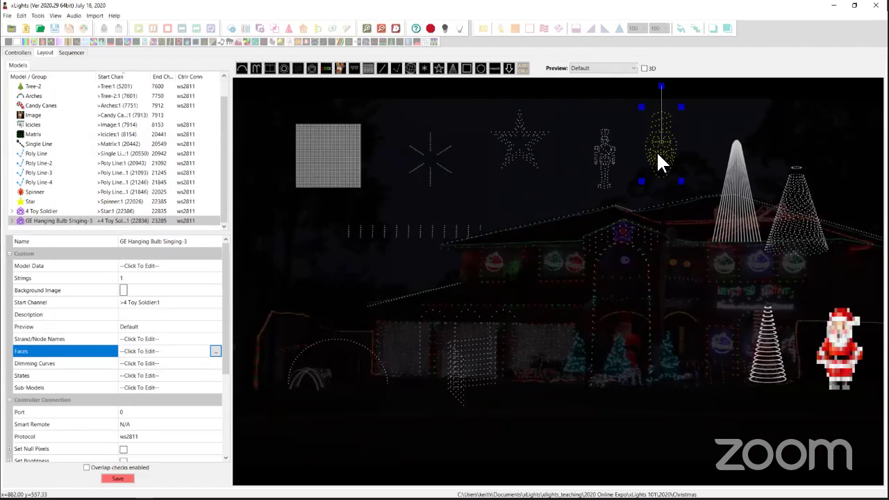
Step: Display the hanging bulb's wiring view in an enlarged window and switch it to the front view
right_click(655, 143)
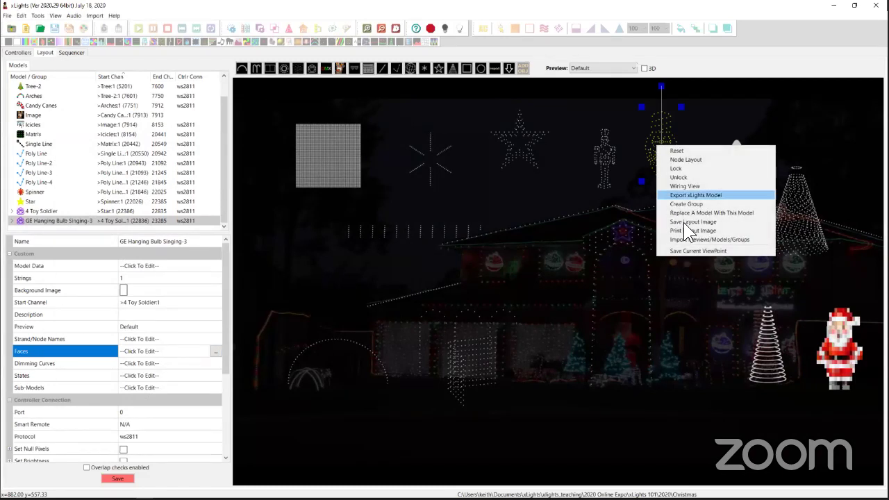
click(690, 186)
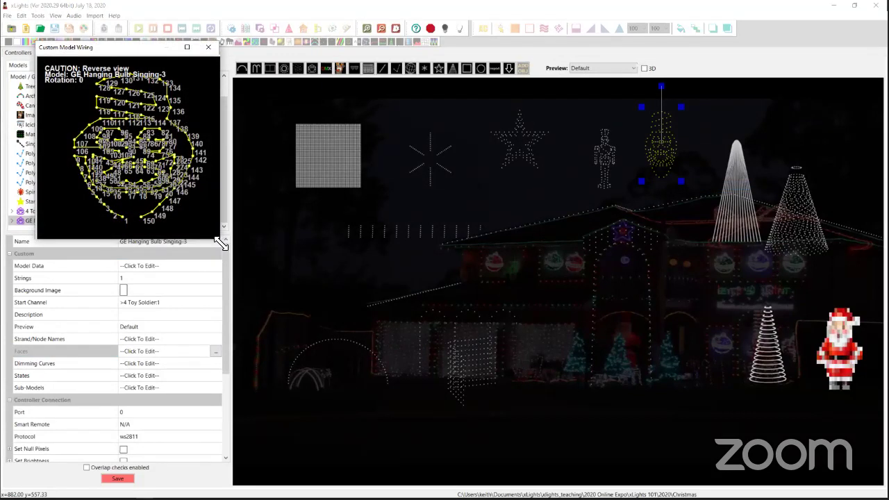
drag(220, 243, 541, 469)
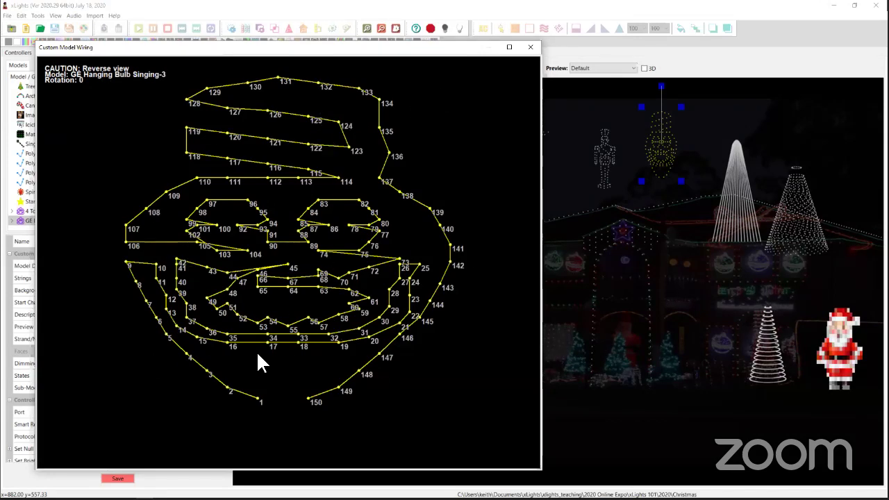
right_click(95, 122)
click(128, 220)
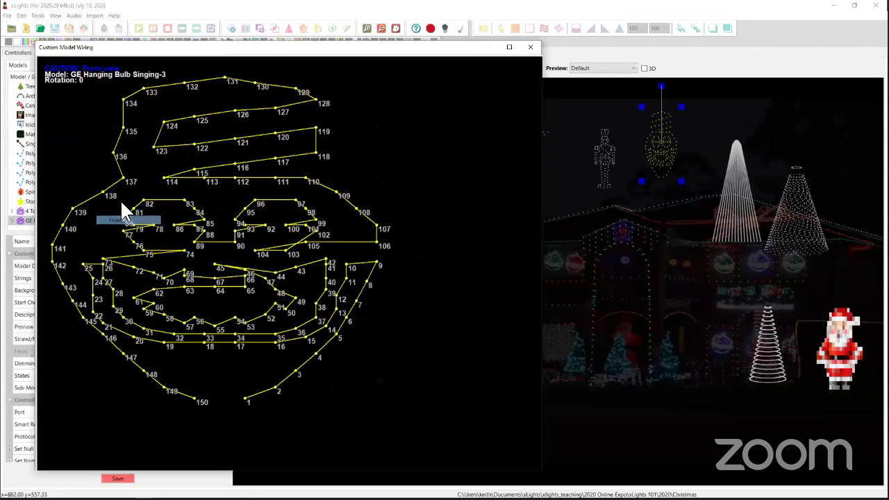
Step: Show the wiring diagram in the Light color scheme from the rear, and close the wiring view
right_click(378, 134)
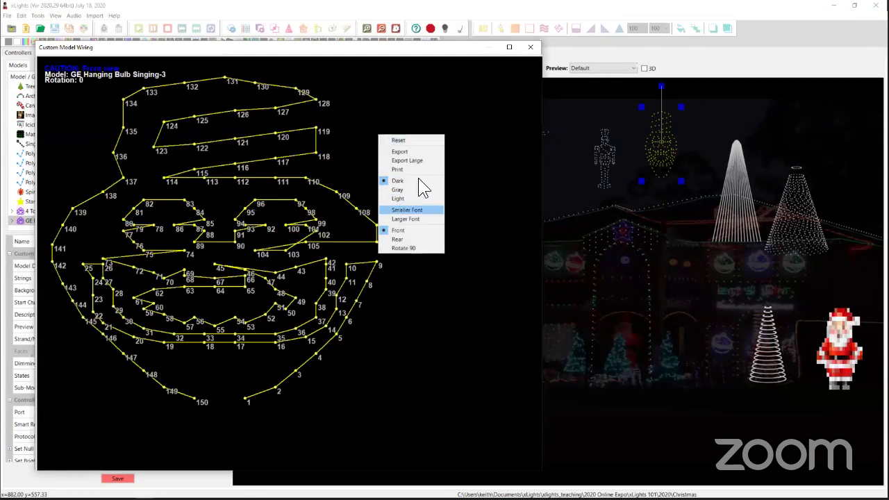
click(405, 197)
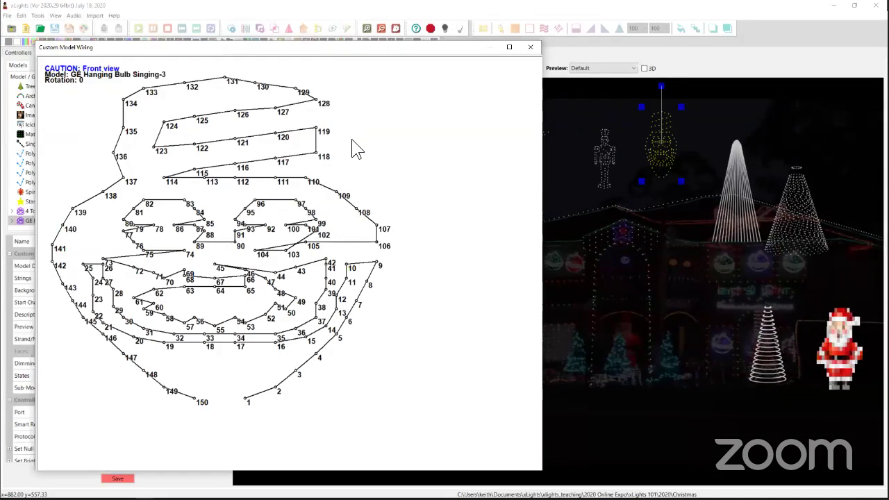
right_click(377, 153)
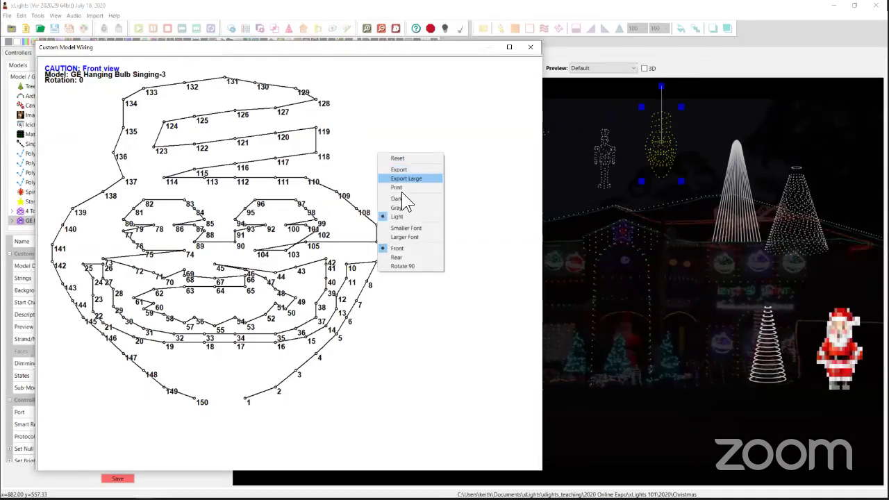
click(401, 257)
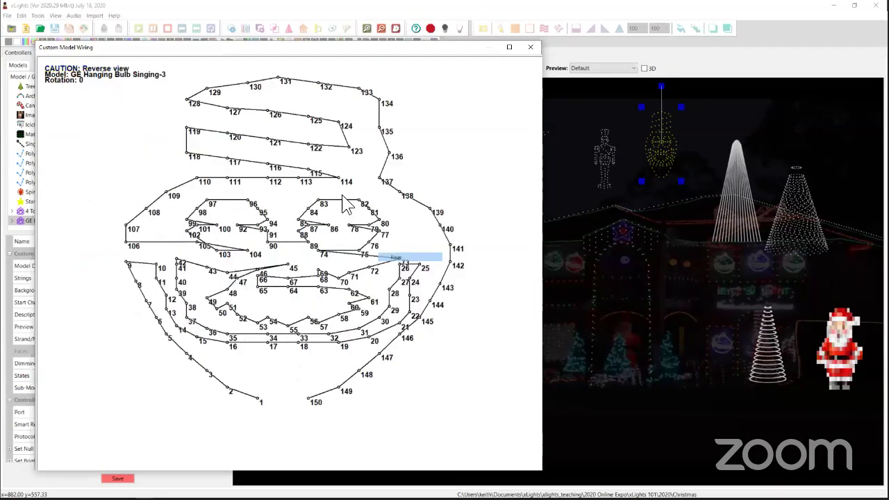
right_click(443, 147)
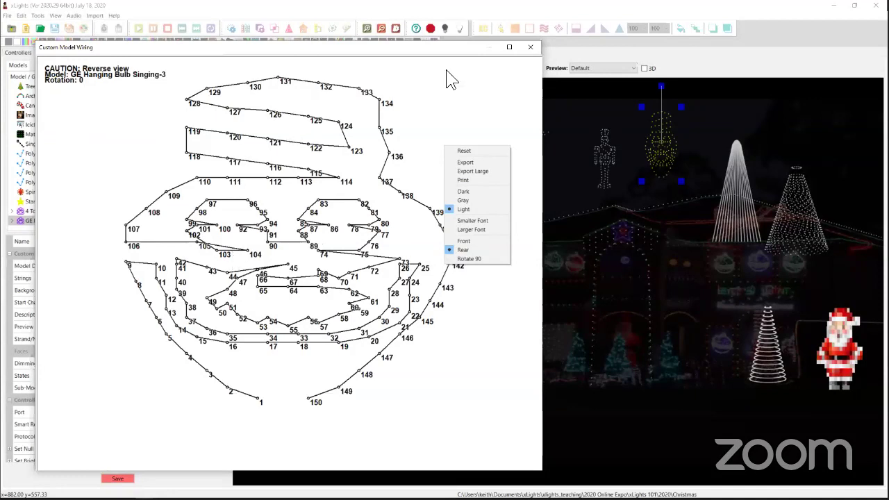
click(531, 46)
click(530, 46)
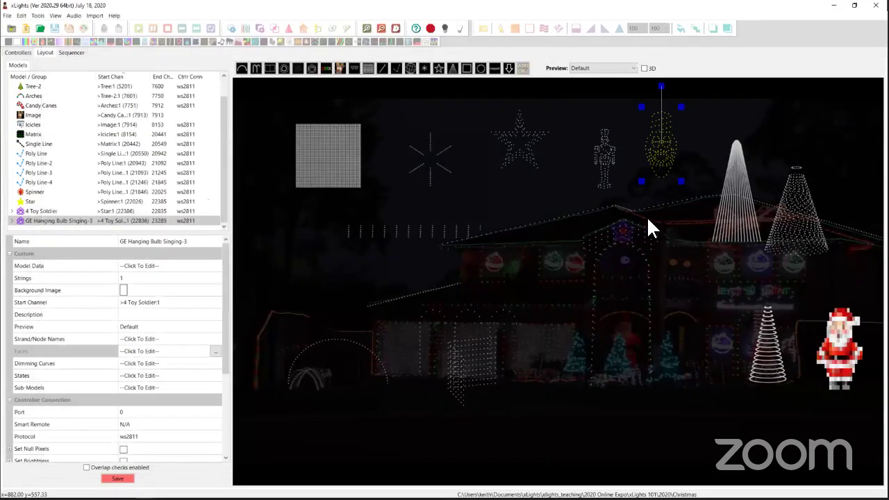
Step: Move the hanging bulb slightly closer to the toy soldier and narrow the model list's name column
drag(668, 148, 653, 159)
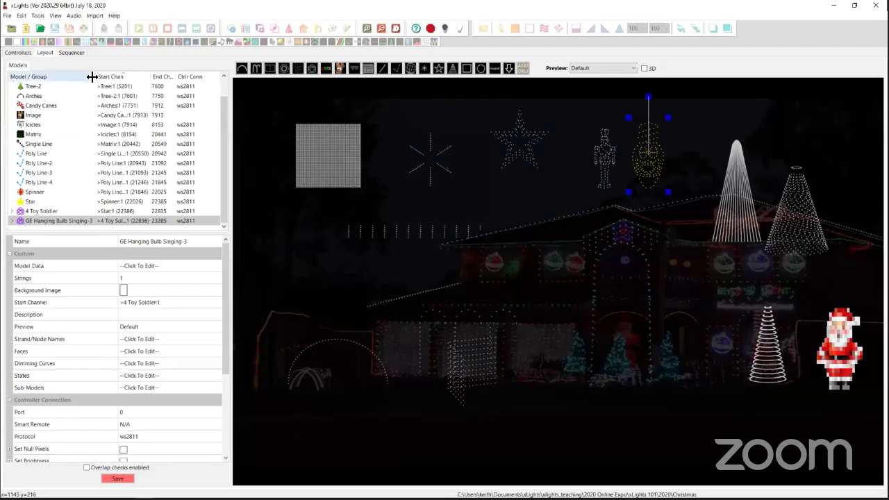
drag(92, 77, 70, 76)
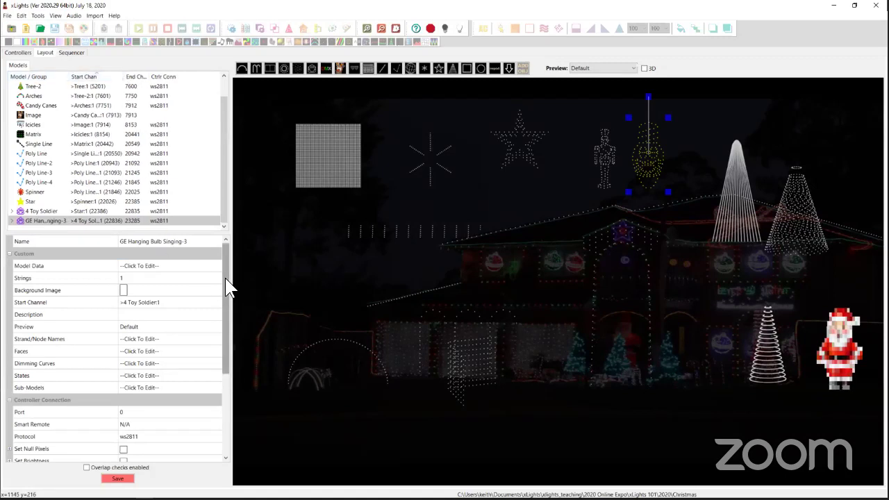
scroll(103, 371, down, 4)
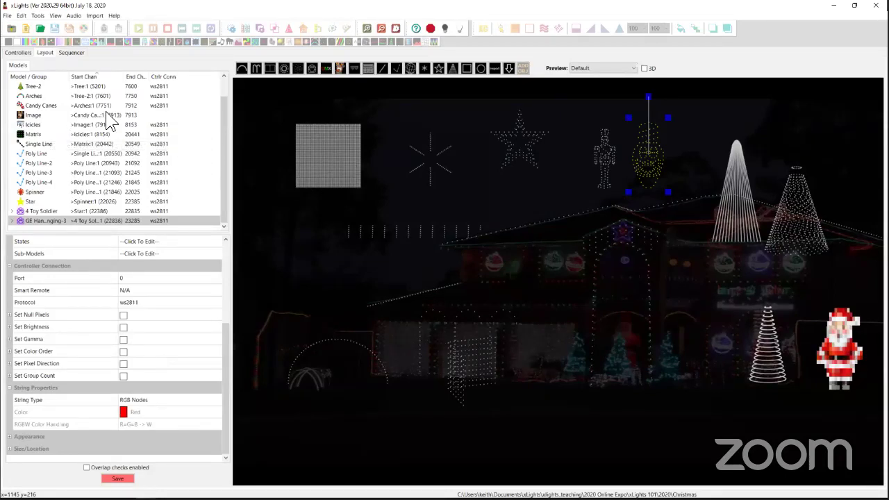
Step: Add a USB controller in the controller setup and select it for editing
click(18, 54)
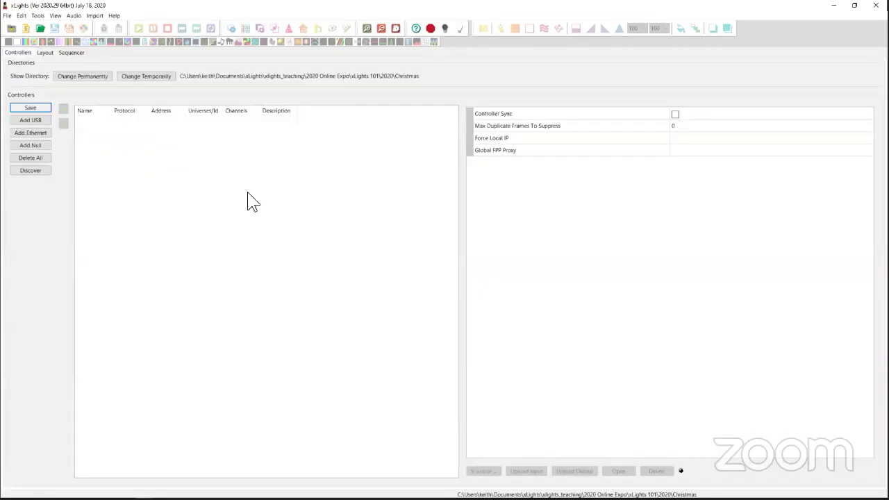
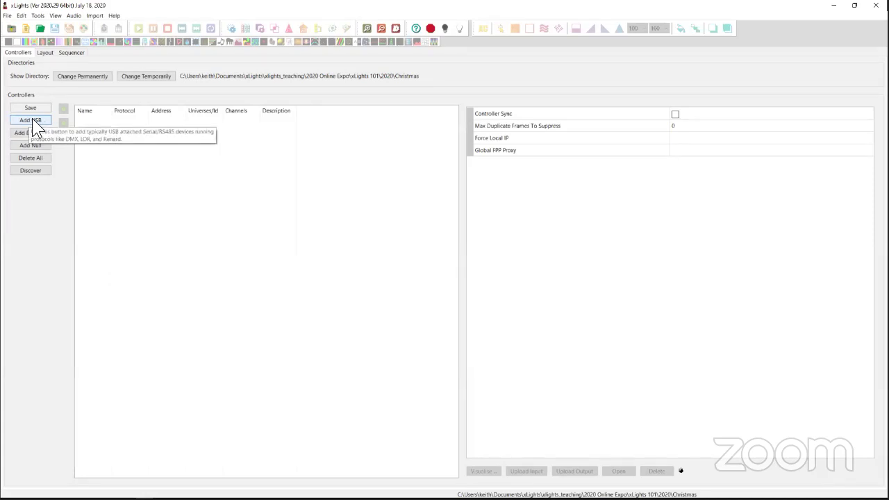
click(32, 121)
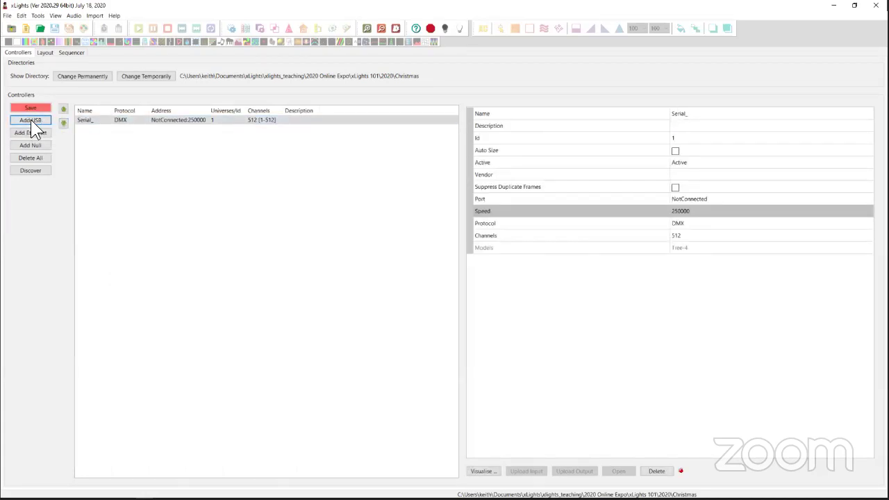
click(85, 122)
click(115, 124)
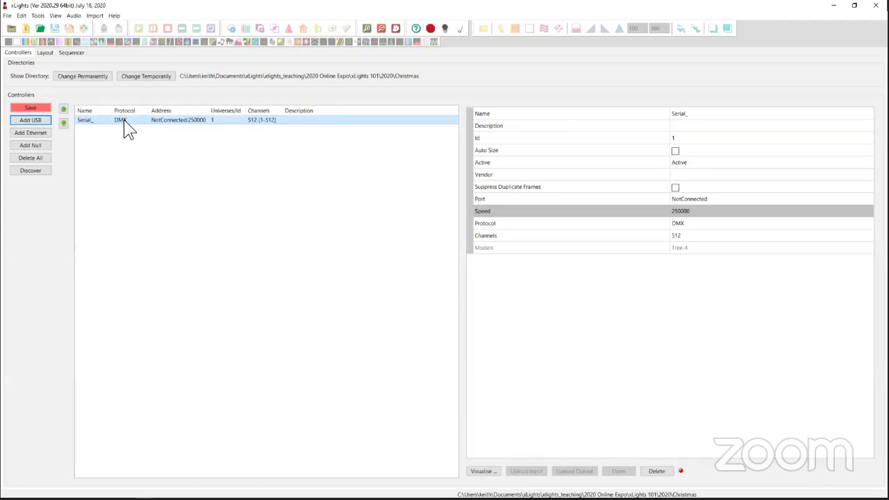
click(88, 119)
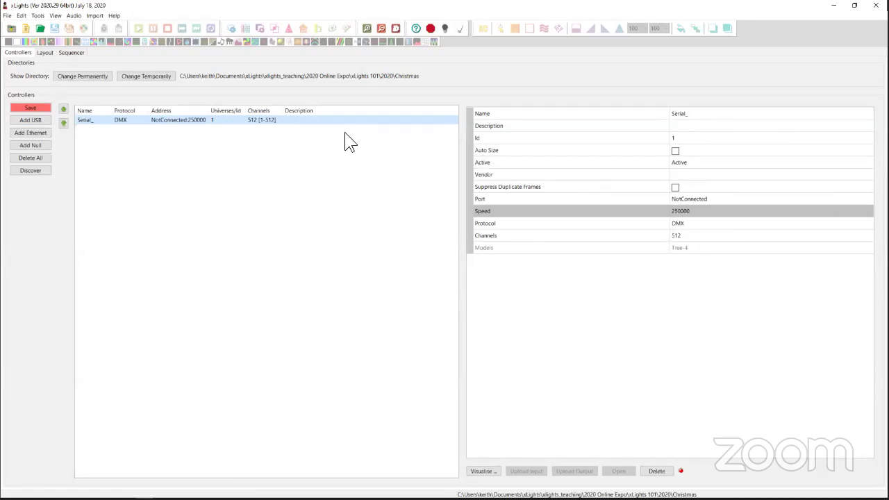
Step: Name the USB controller LOR and set its description to "Under the pine tree"
click(703, 114)
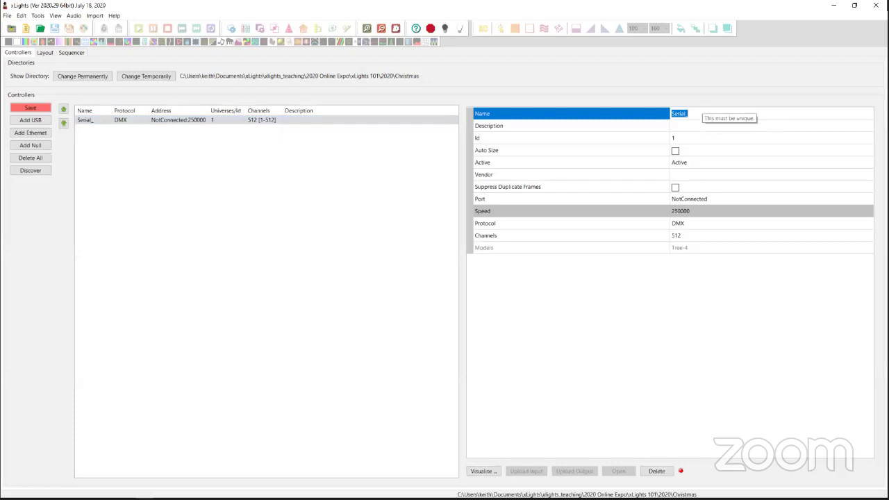
text(LOR)
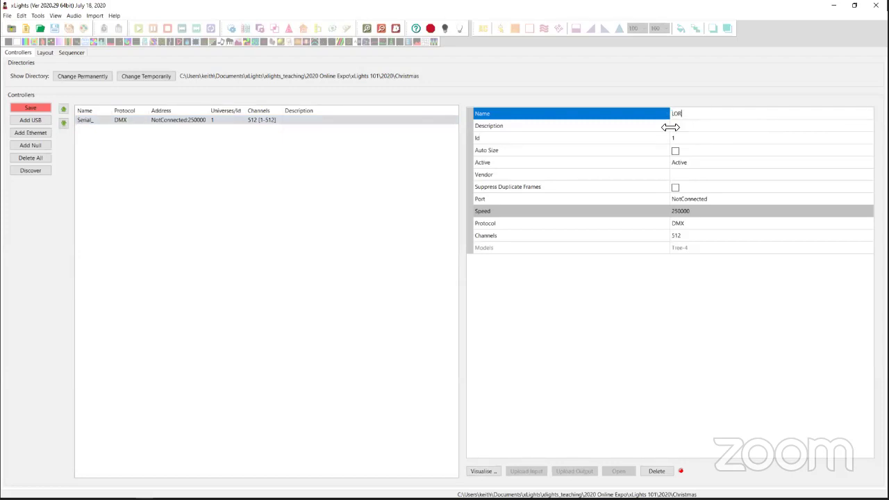
click(711, 125)
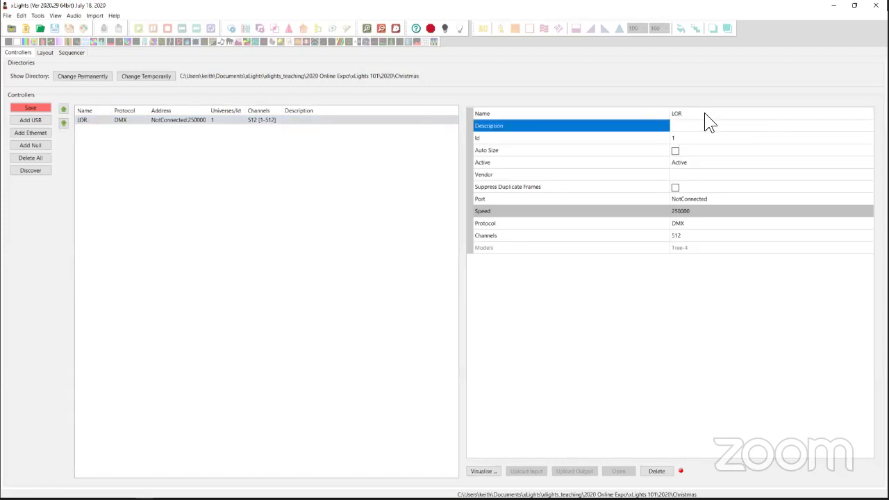
click(705, 116)
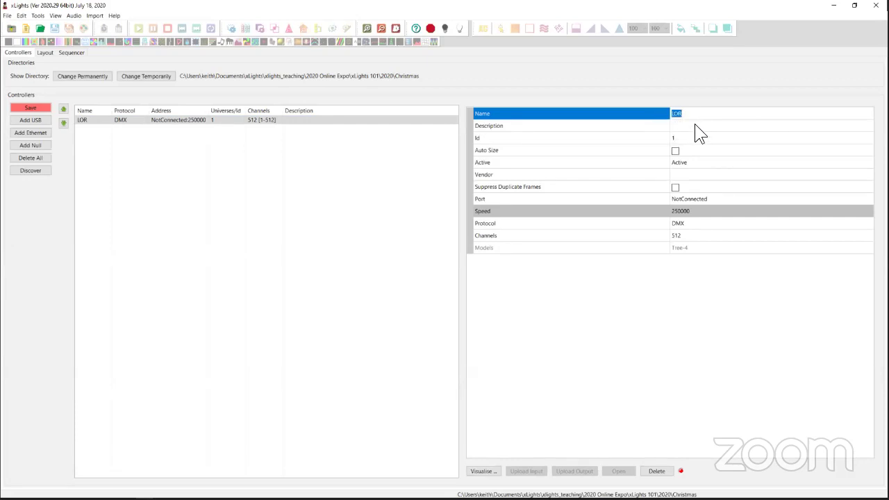
click(688, 127)
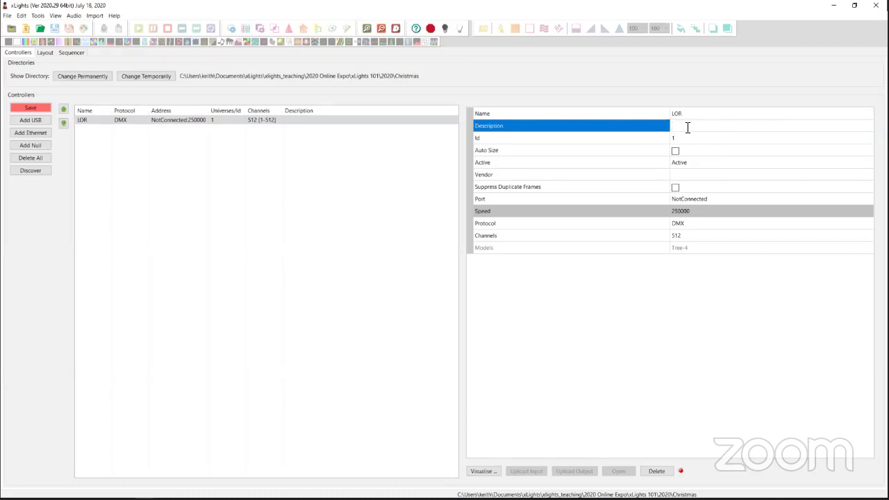
text(Under the pine tree)
key(Return)
Step: Set the LOR controller's Id to 64001
click(672, 138)
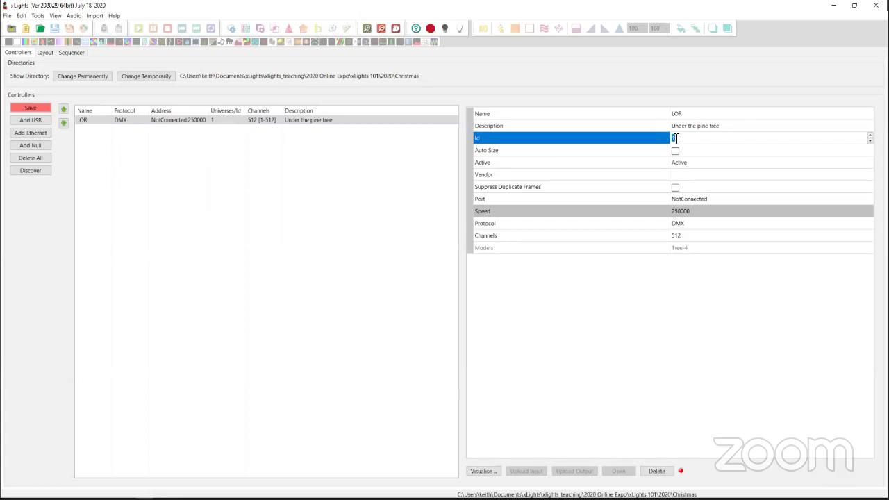
text(64001)
key(Return)
Step: Set the LOR controller's vendor to LOR and its model to CTB16PC
click(677, 175)
click(692, 175)
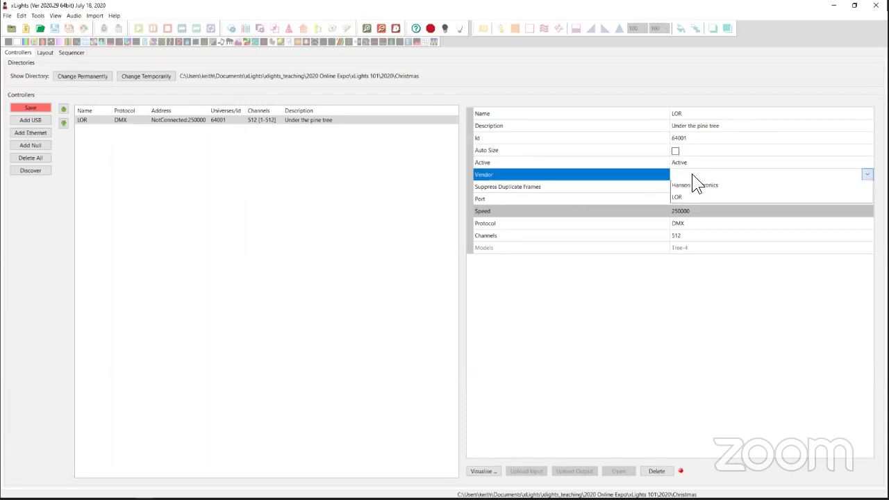
click(691, 207)
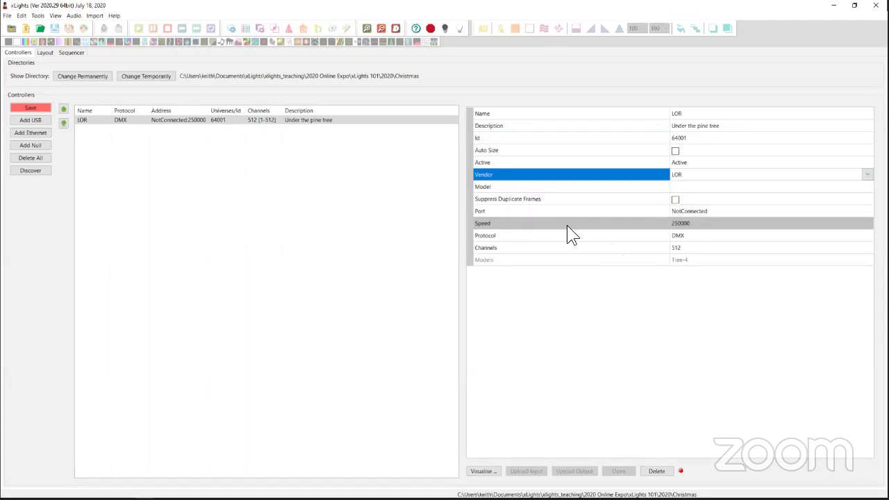
click(691, 188)
click(834, 187)
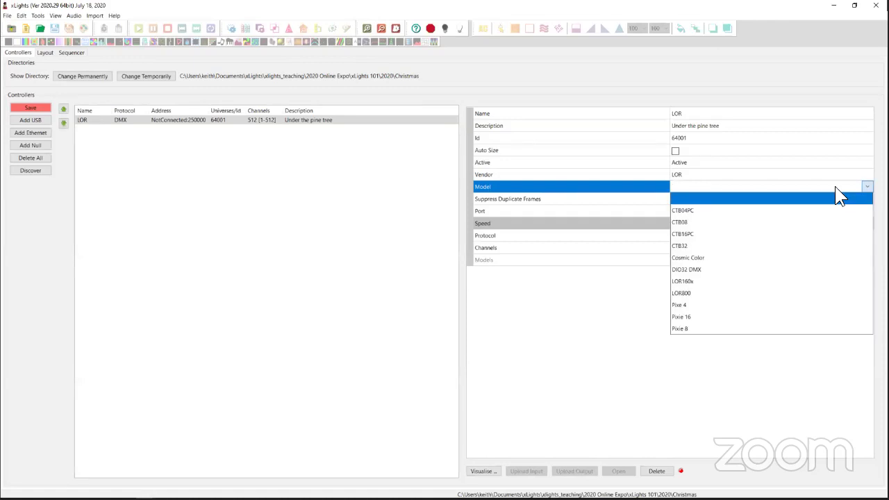
click(688, 234)
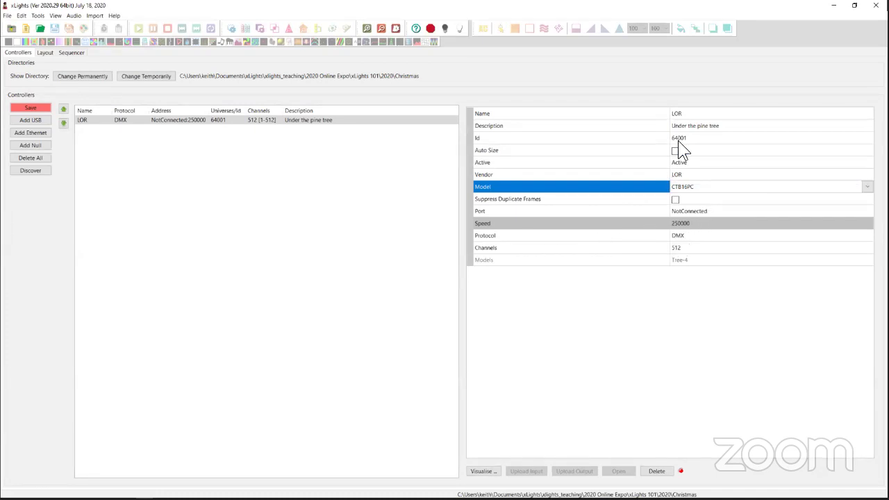
Step: Review the LOR controller's protocol options, leaving DMX selected, and set its channels to 16
click(684, 235)
click(681, 235)
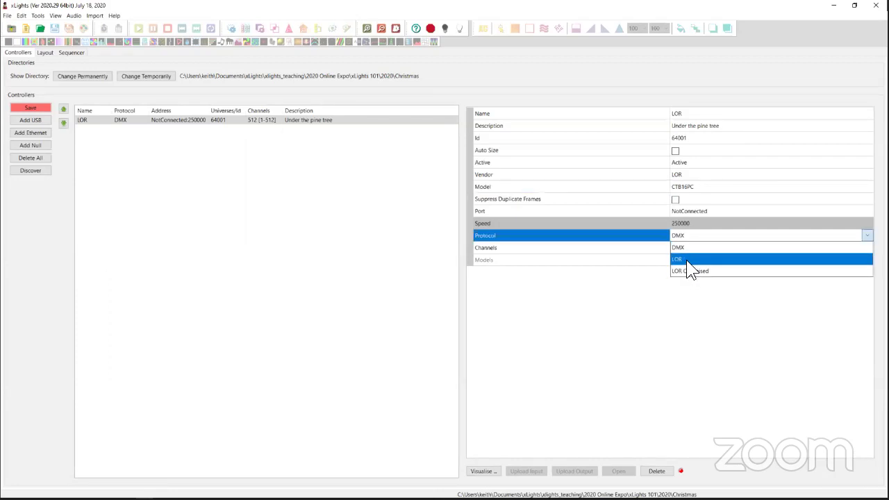
click(627, 312)
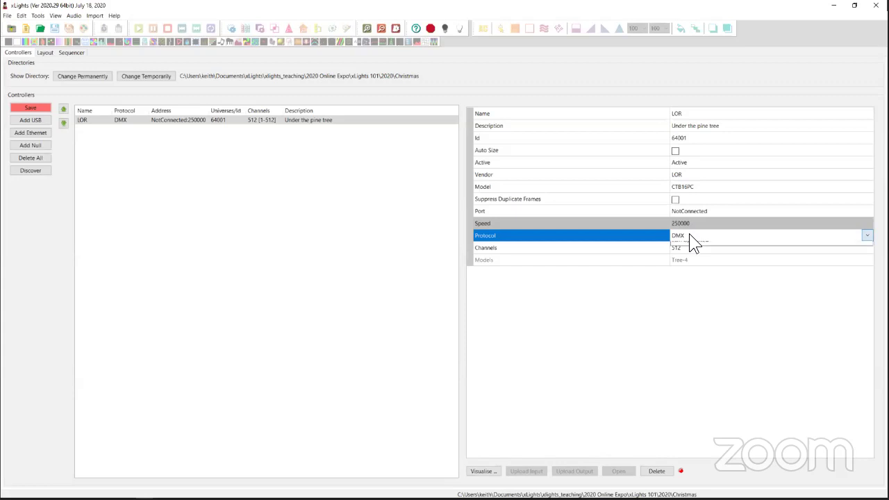
click(689, 235)
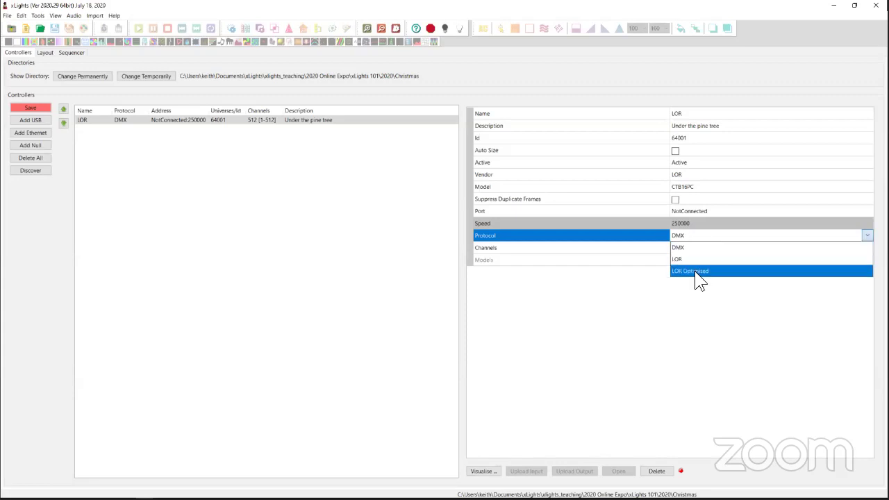
click(645, 290)
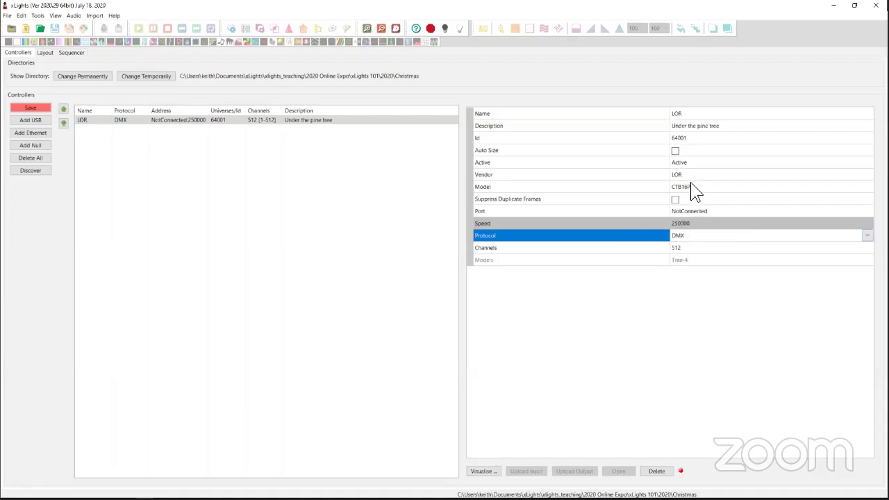
click(689, 248)
text(16)
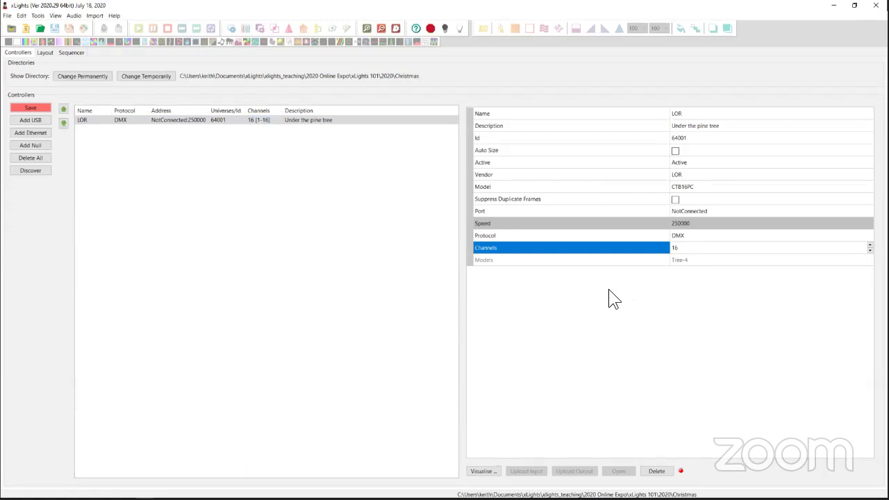
Step: Add an Ethernet controller named Falcon with the IP address 192.168.0.73
click(25, 133)
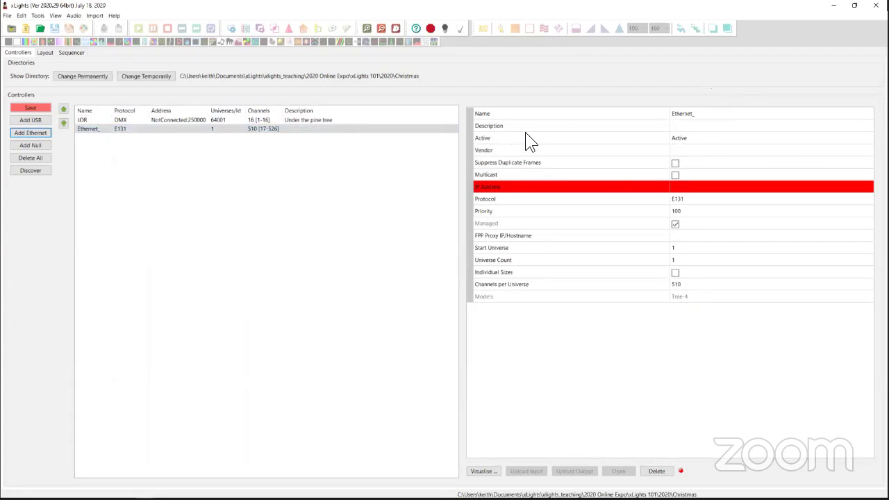
click(716, 113)
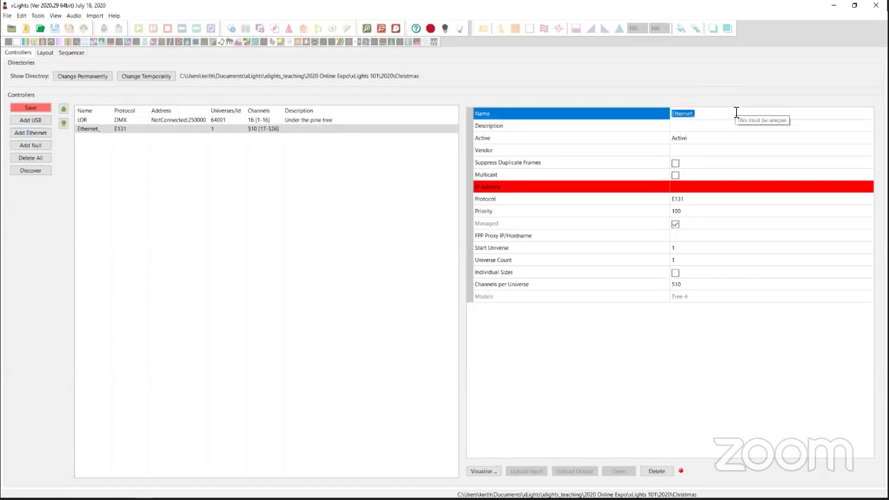
text(Falcon)
key(Return)
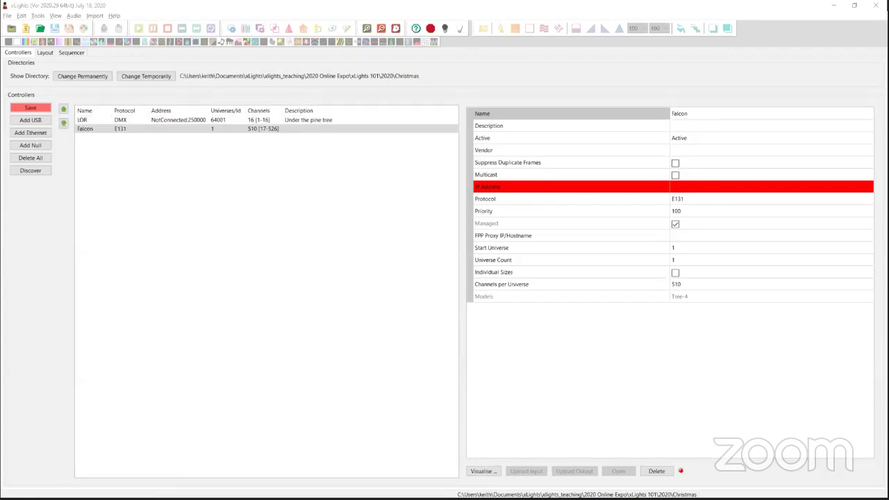
click(747, 187)
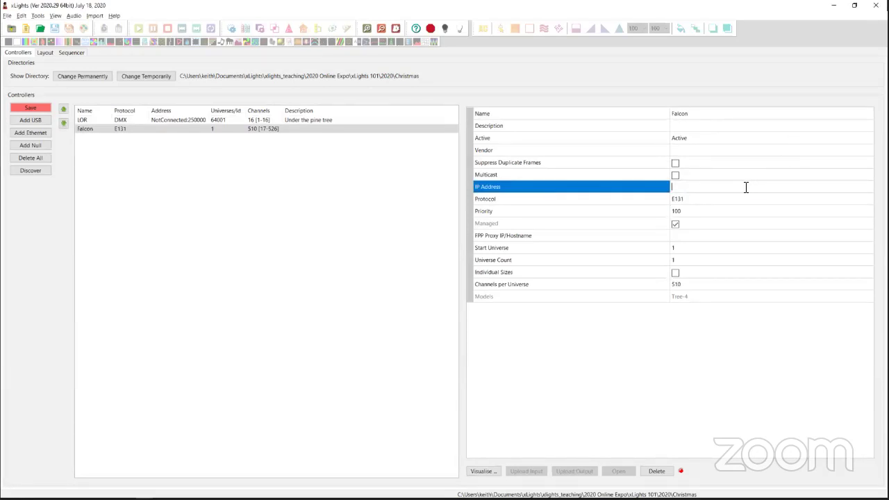
text(192.168.0.73)
key(Return)
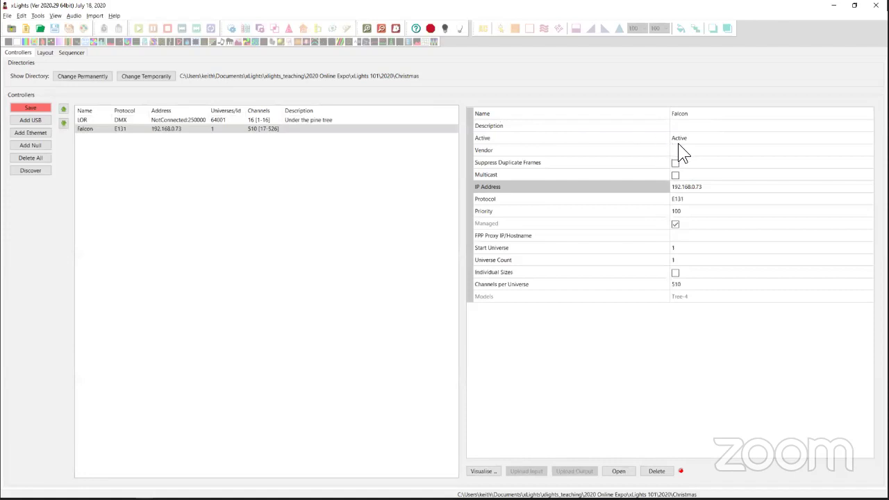
Step: Set the Falcon controller's vendor to Falcon, its model to F16V3 and its variant to No Expansion Boards
click(690, 154)
click(691, 154)
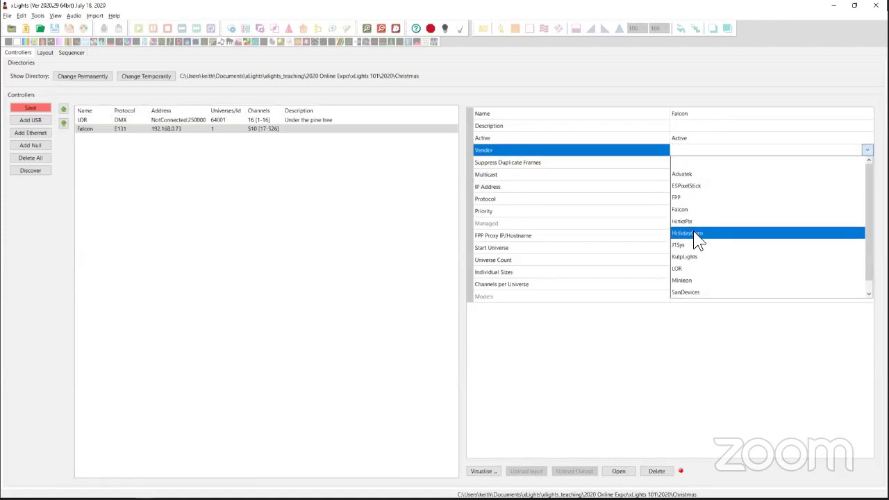
click(695, 211)
click(701, 165)
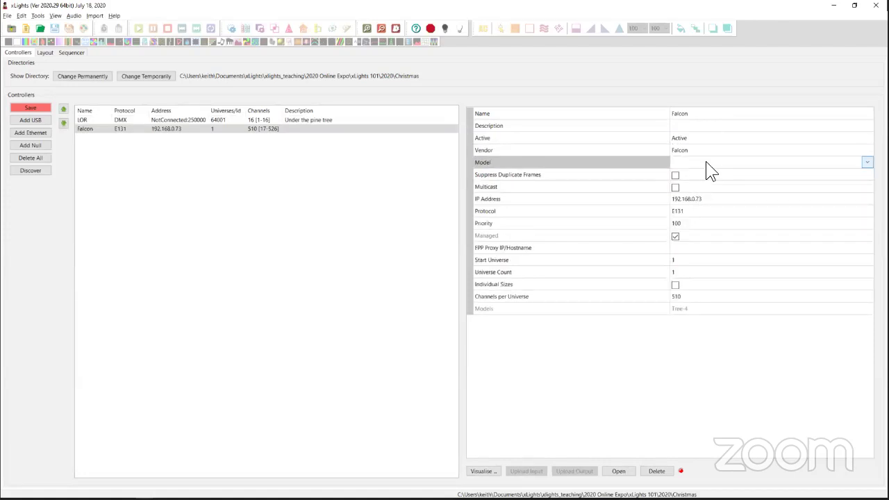
click(701, 165)
click(693, 208)
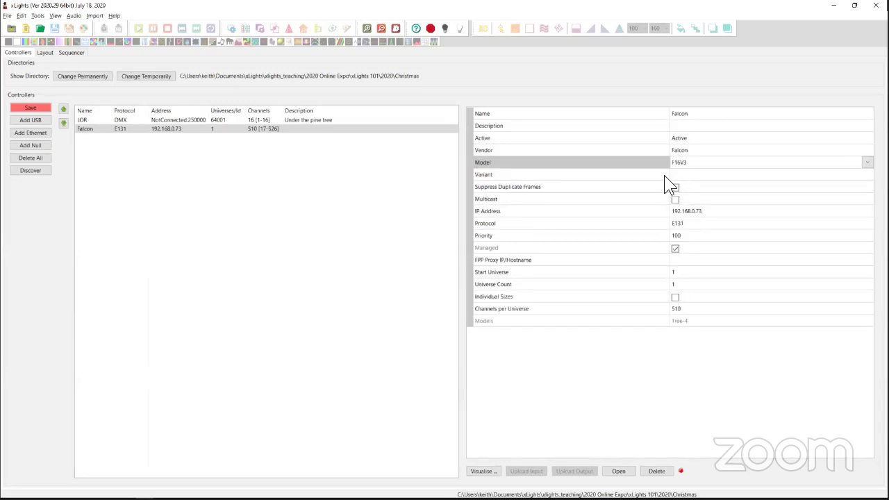
click(704, 175)
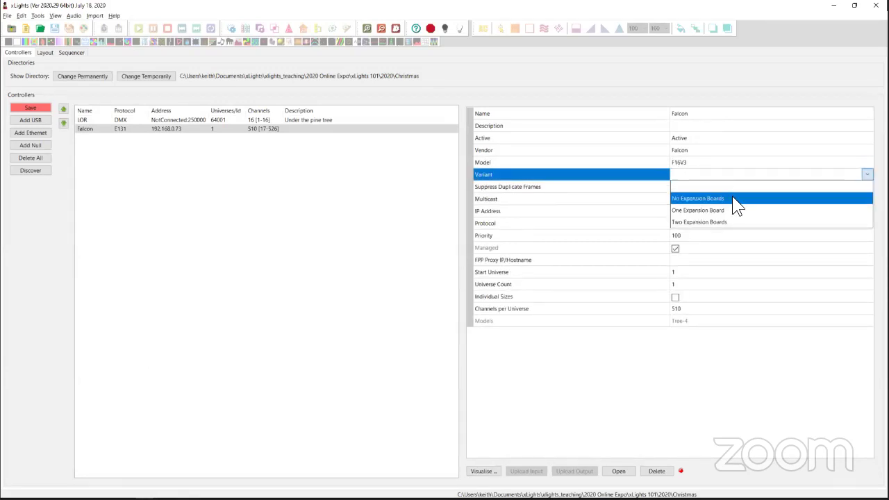
click(733, 198)
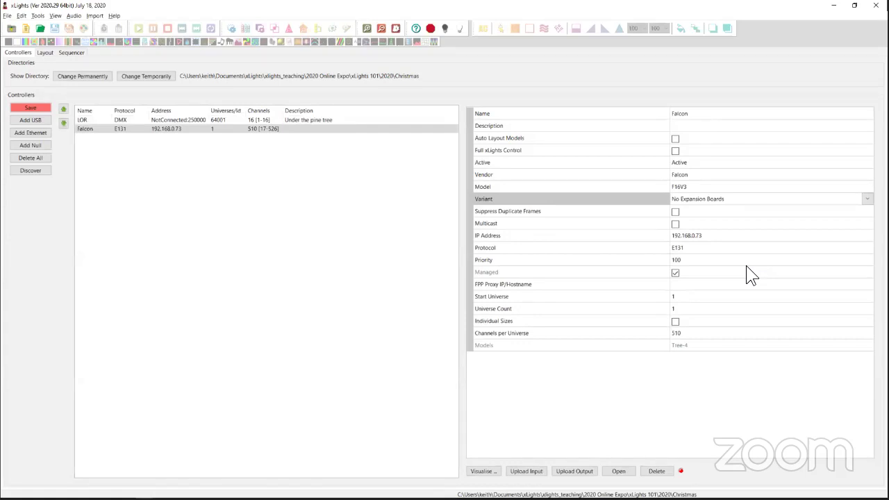
Step: Enable Auto Layout Models, Auto Size and Full xLights Control for the Falcon controller
click(675, 139)
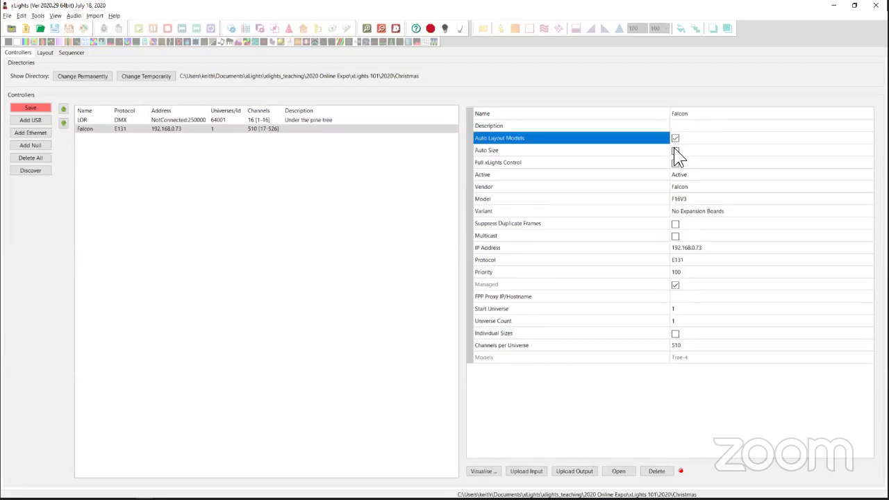
click(674, 150)
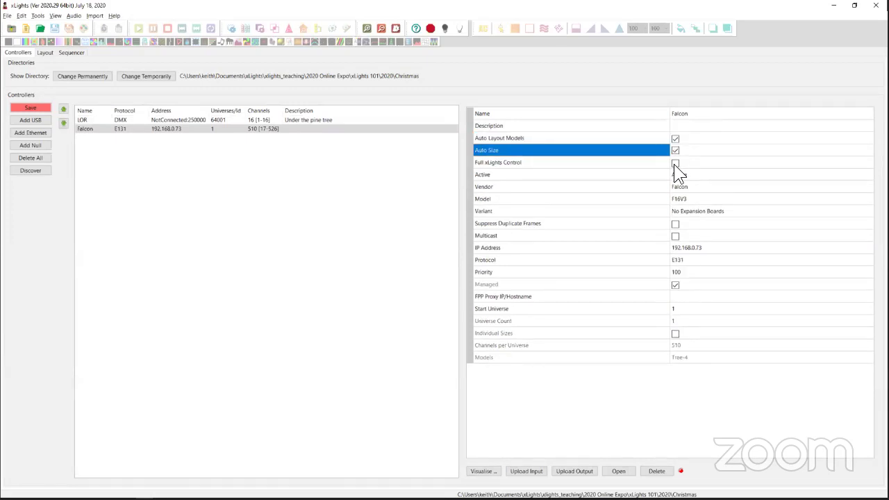
click(674, 162)
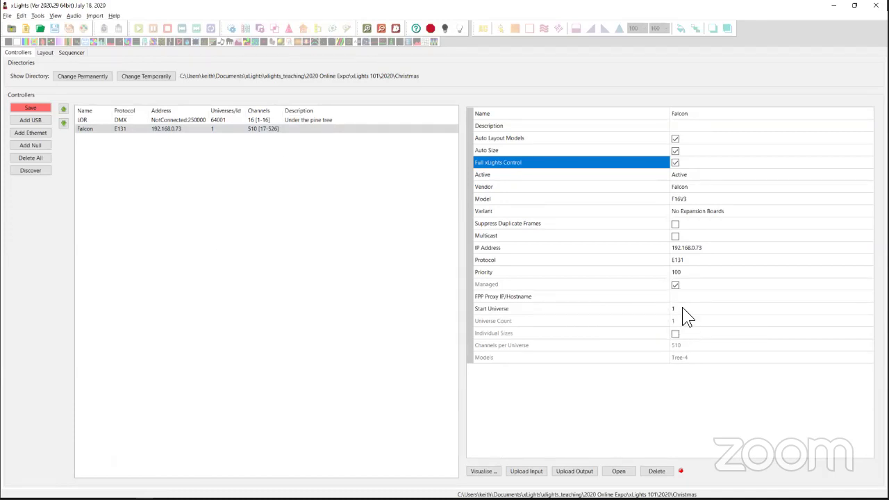
Step: Set the Falcon controller's start universe to 100
click(683, 310)
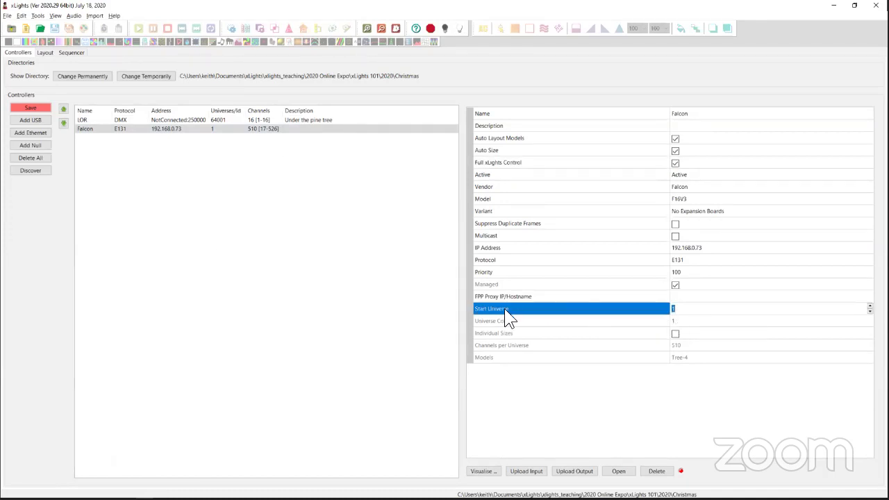
click(709, 309)
text(00)
key(Return)
Step: Turn off Auto Size, Full xLights Control and Auto Layout Models for the Falcon controller
click(158, 129)
click(675, 150)
click(674, 161)
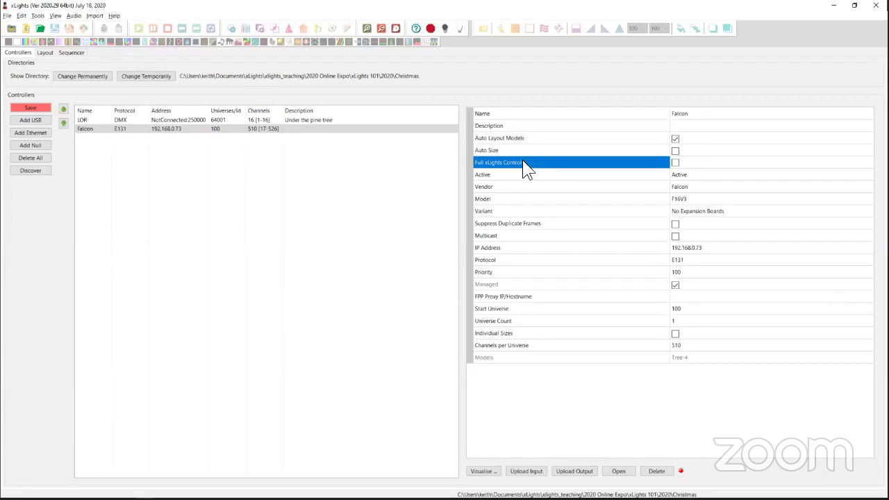
click(674, 138)
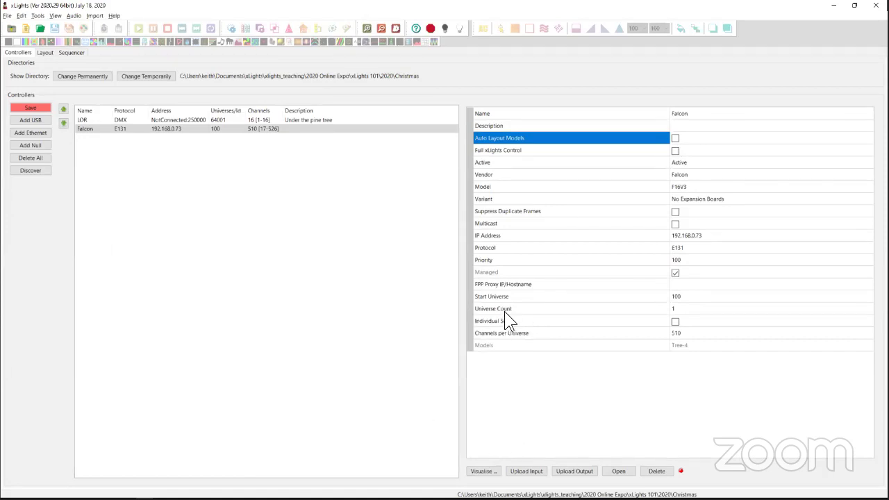
Step: Set the Falcon controller's universe count to 16 and enable individual universe sizes
click(674, 309)
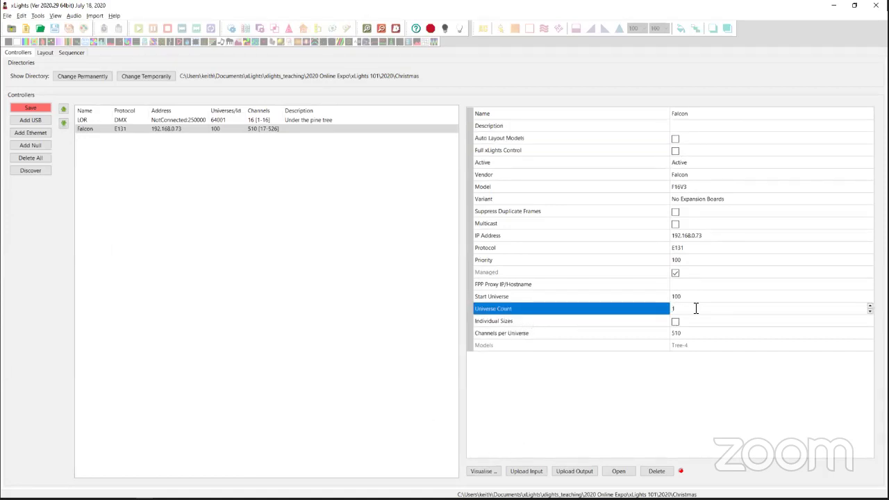
text(6)
key(Return)
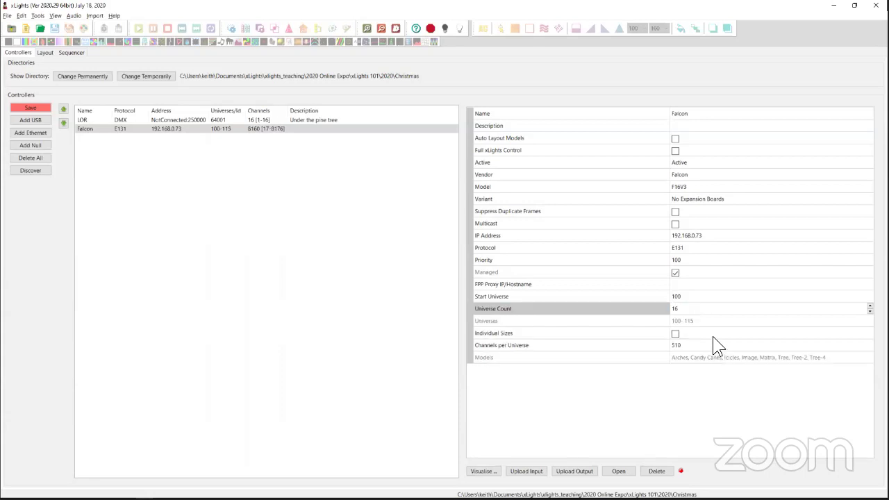
click(675, 334)
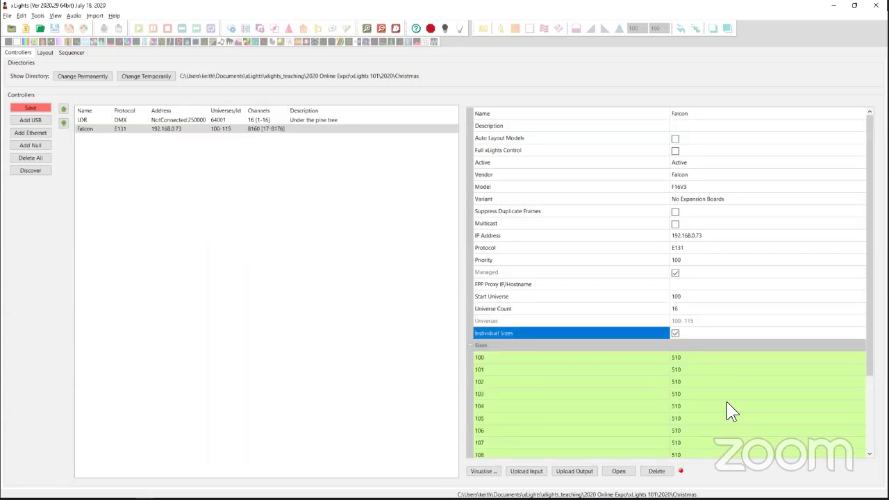
click(709, 405)
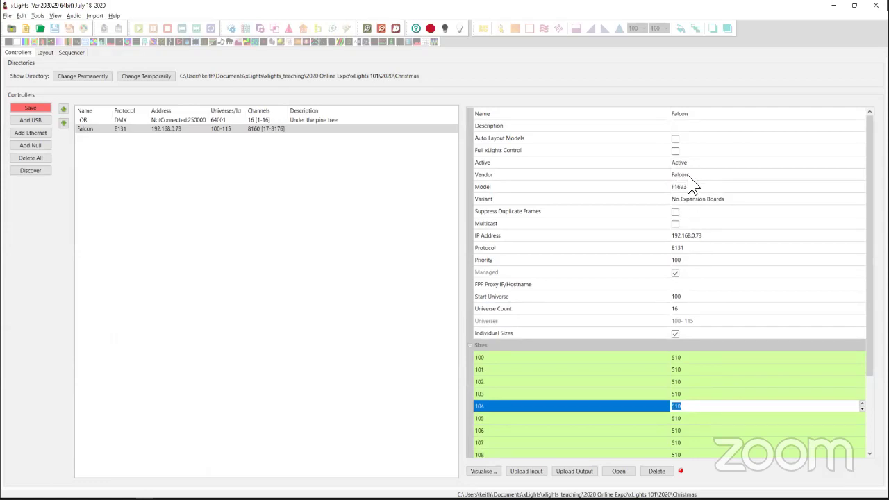
Step: Turn Auto Layout Models, Auto Size and Full xLights Control back on for Falcon and collapse its universe size list
click(675, 138)
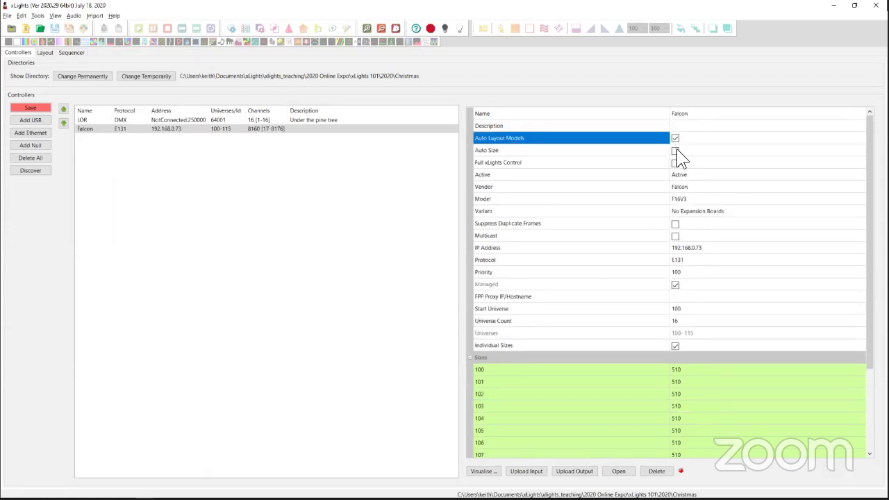
click(675, 151)
click(674, 162)
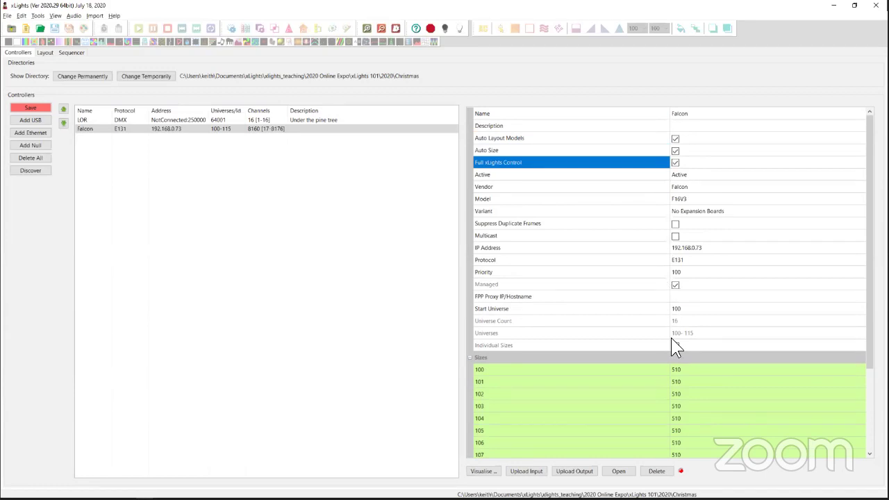
click(471, 357)
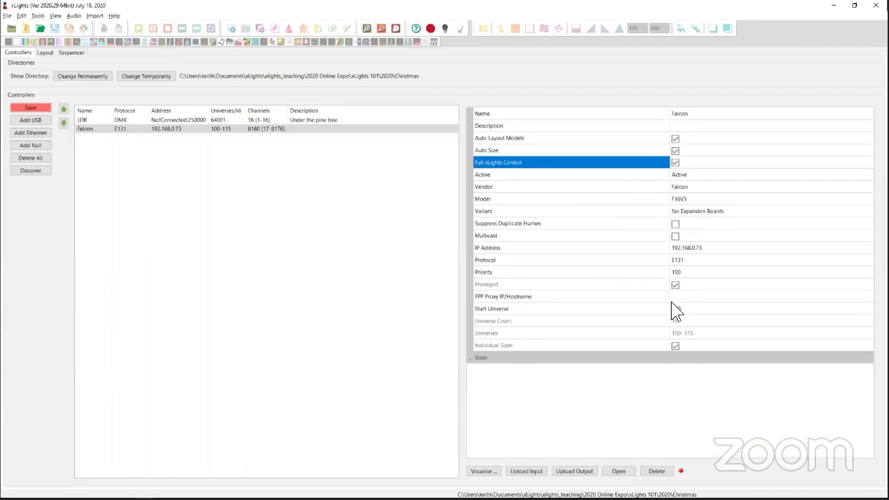
Step: Compare the settings of the LOR and Falcon controllers, finishing with Falcon selected
click(266, 130)
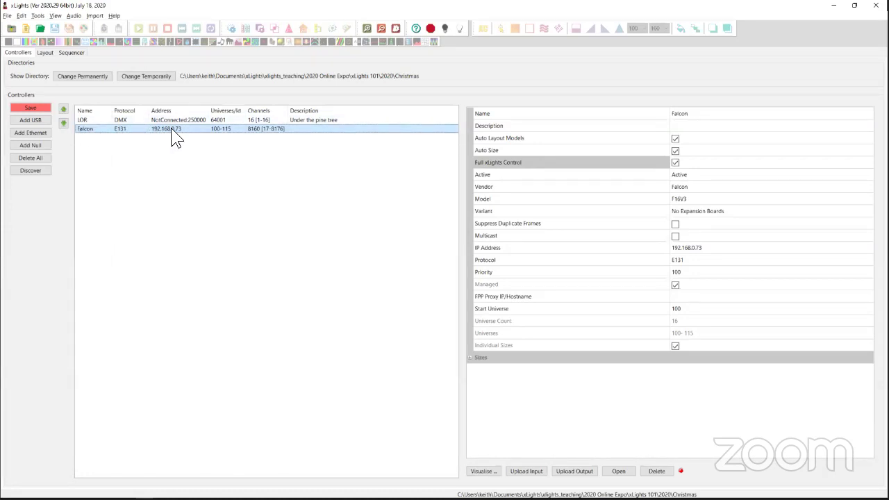
click(128, 119)
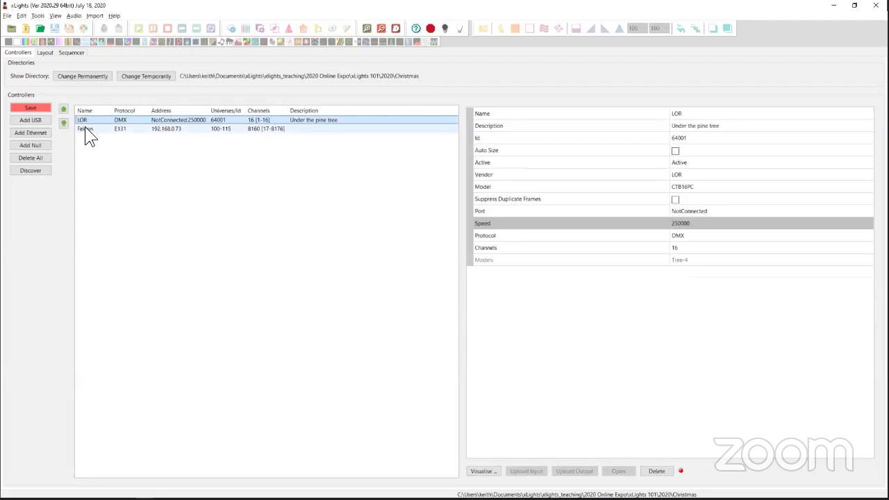
click(135, 128)
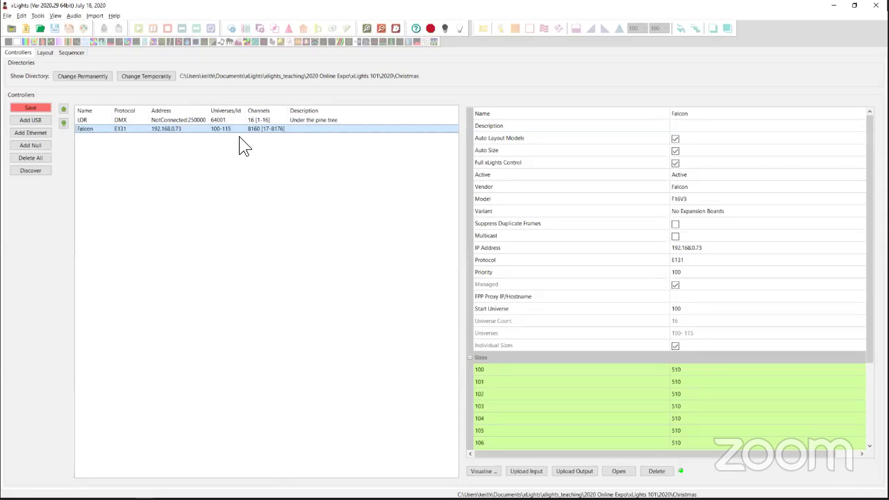
Step: Save the controller changes, open the port visualisation for the Falcon controller and enlarge its window
click(47, 107)
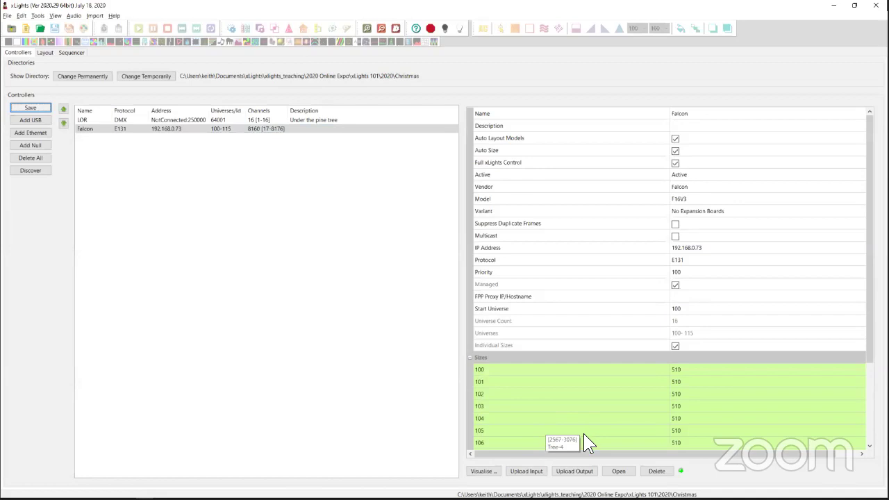
click(483, 472)
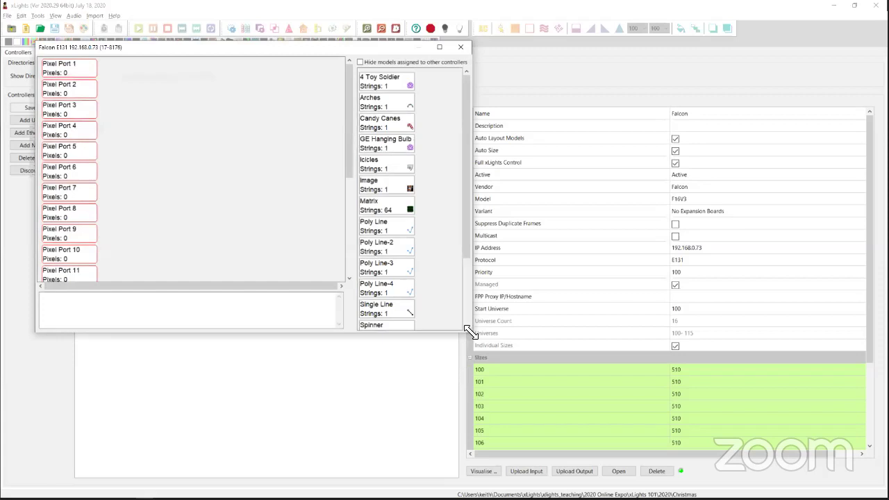
drag(468, 331, 618, 458)
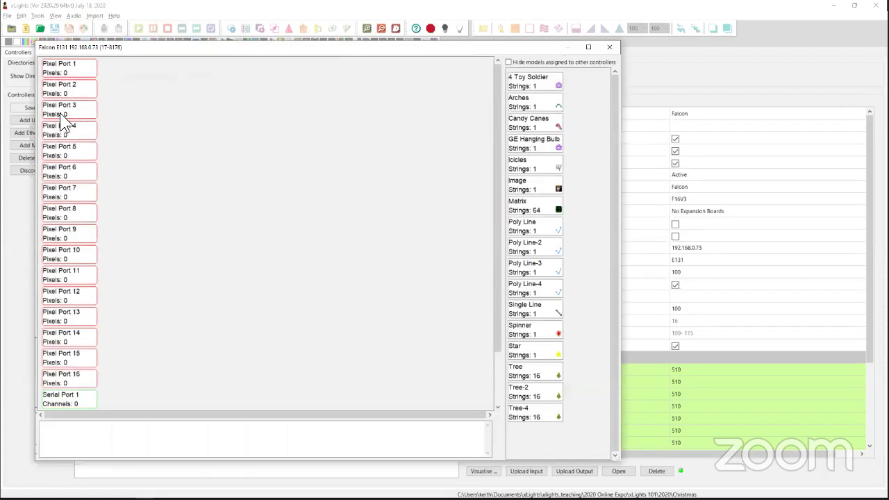
Step: Try assigning the Tree model to Falcon's ports starting at Pixel Port 1, then take it off and close the visualisation
drag(67, 97, 110, 292)
drag(534, 350, 541, 348)
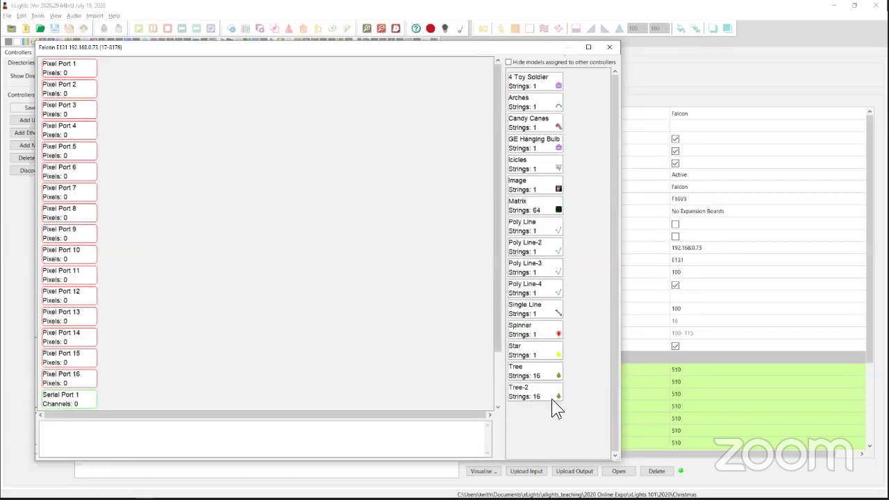
drag(548, 411, 550, 371)
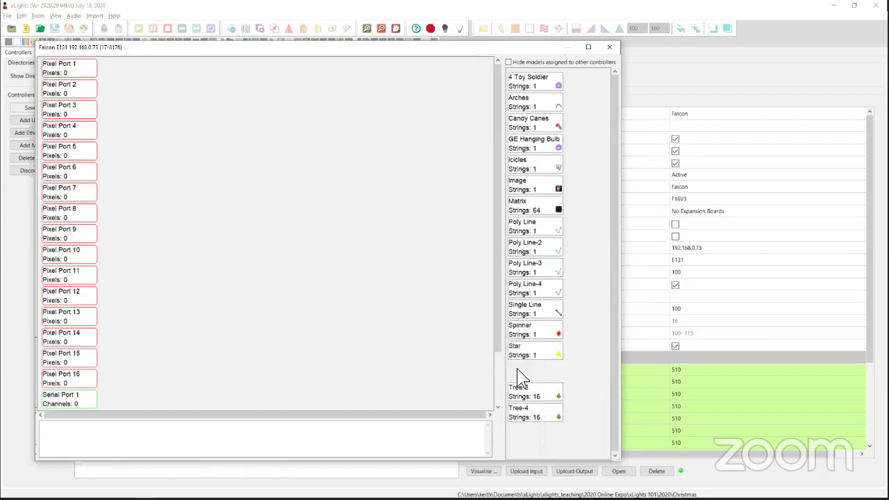
mouse_move(530, 371)
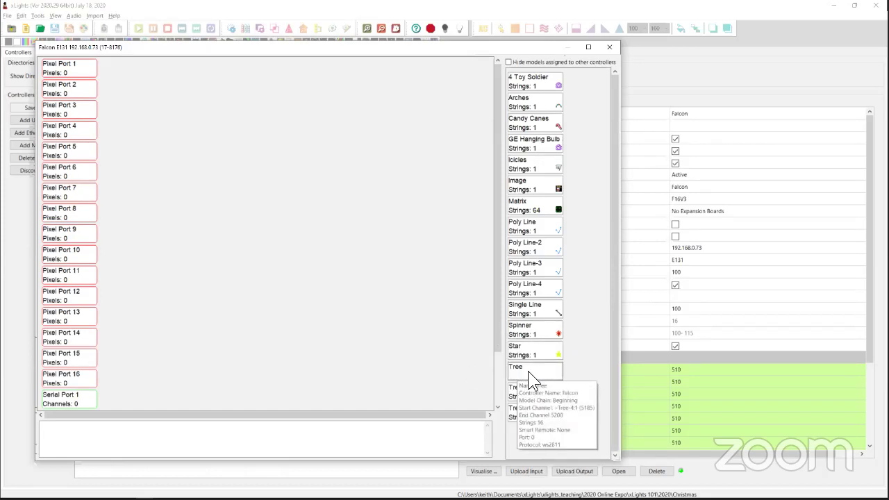
drag(523, 371, 527, 371)
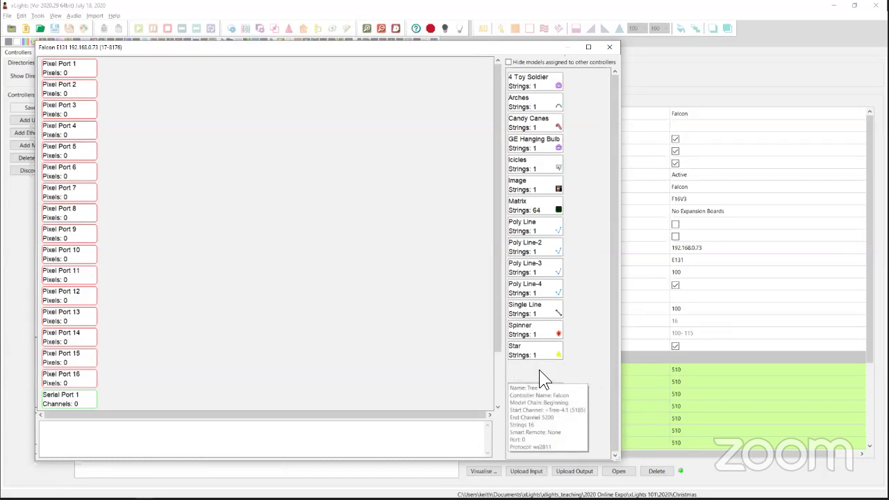
drag(539, 370, 85, 65)
drag(121, 272, 101, 272)
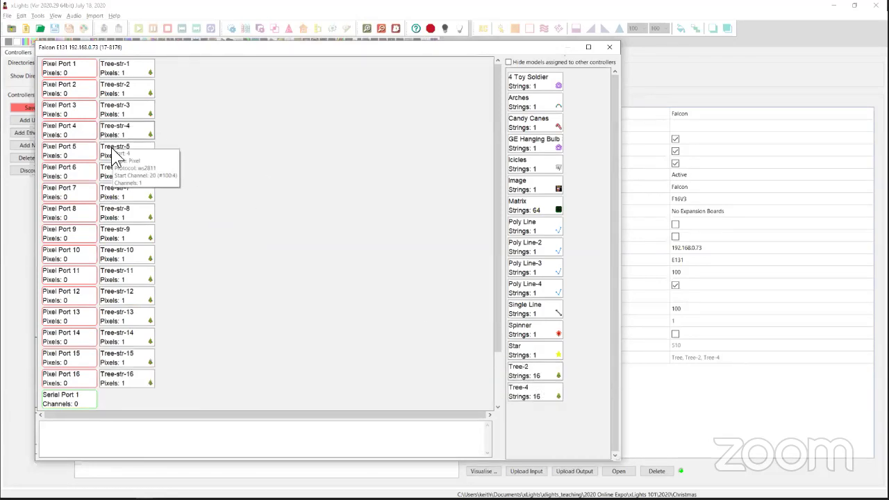
drag(456, 213, 552, 409)
click(609, 49)
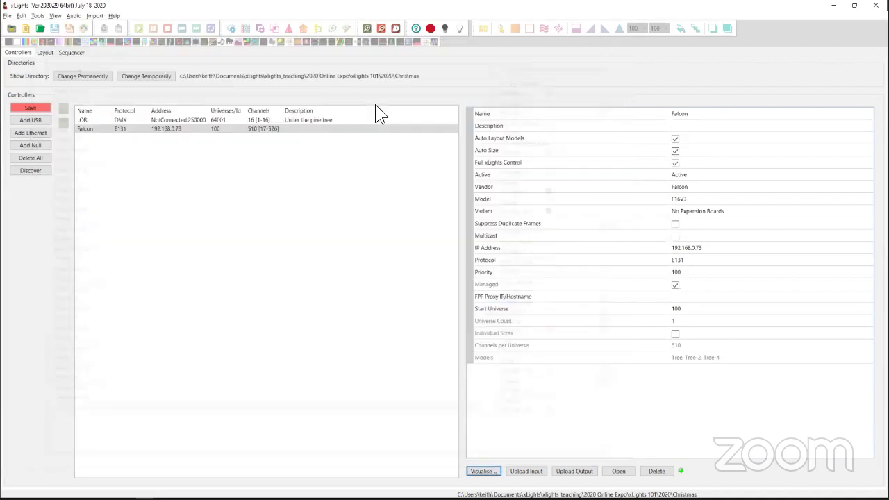
Step: In the layout, set Tree-2 to 4 strings, 200 nodes per string and 4 strands per string, and save the layout
click(45, 54)
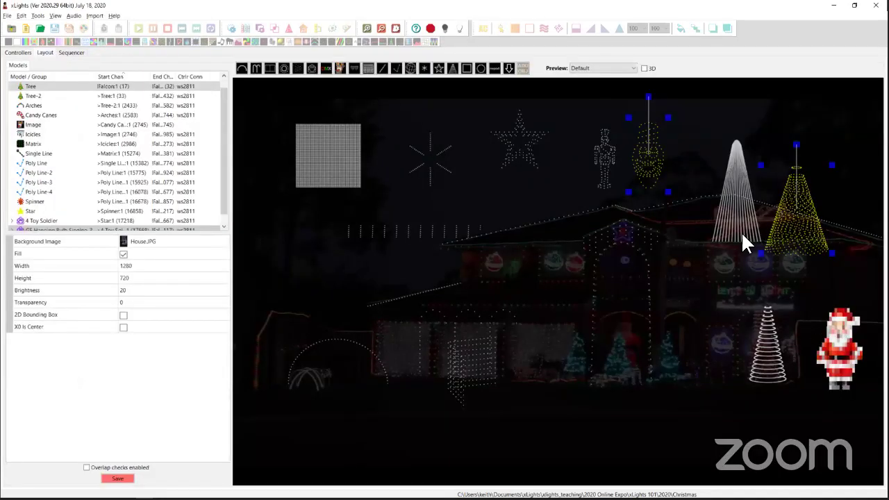
click(730, 217)
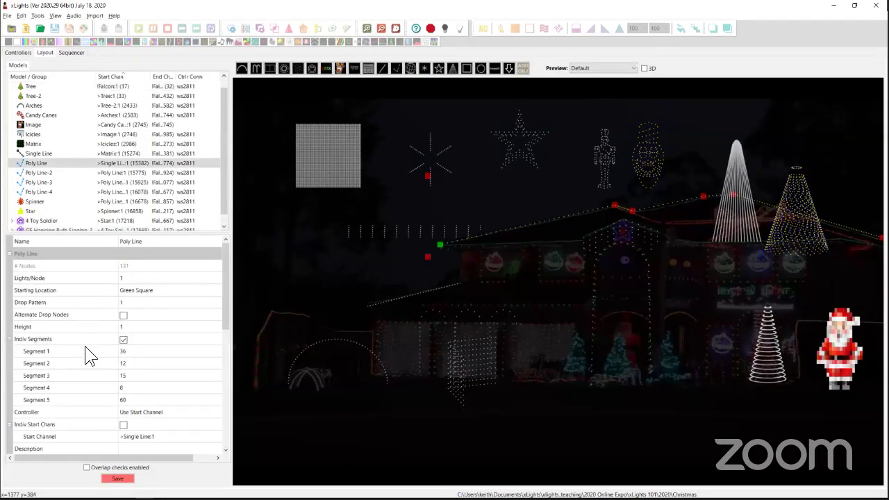
click(735, 208)
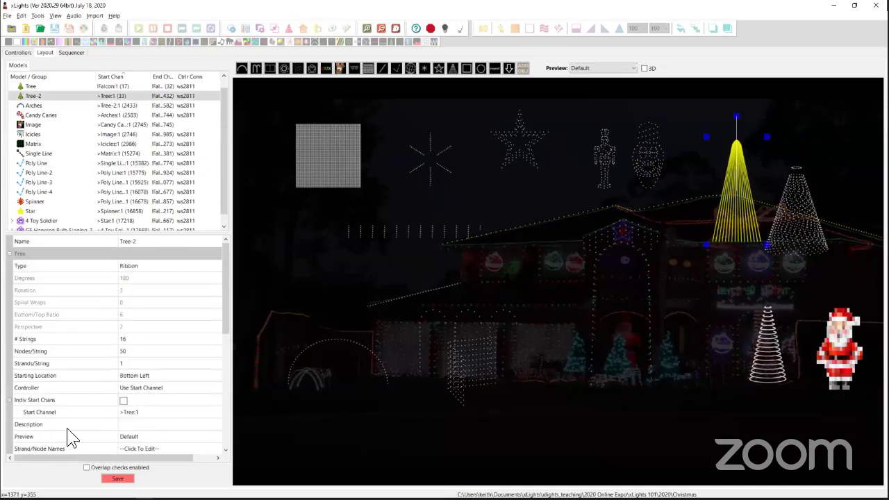
click(152, 340)
text(4)
click(143, 351)
text(200)
key(Return)
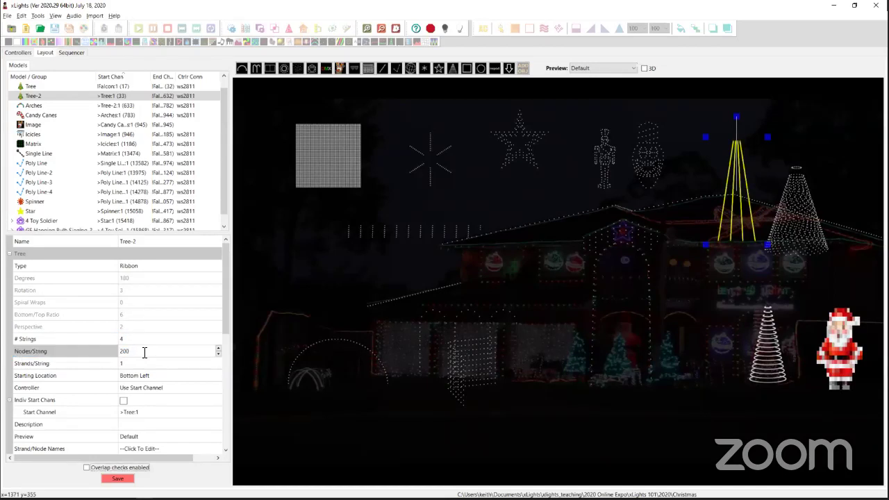
click(132, 365)
text(4)
key(Return)
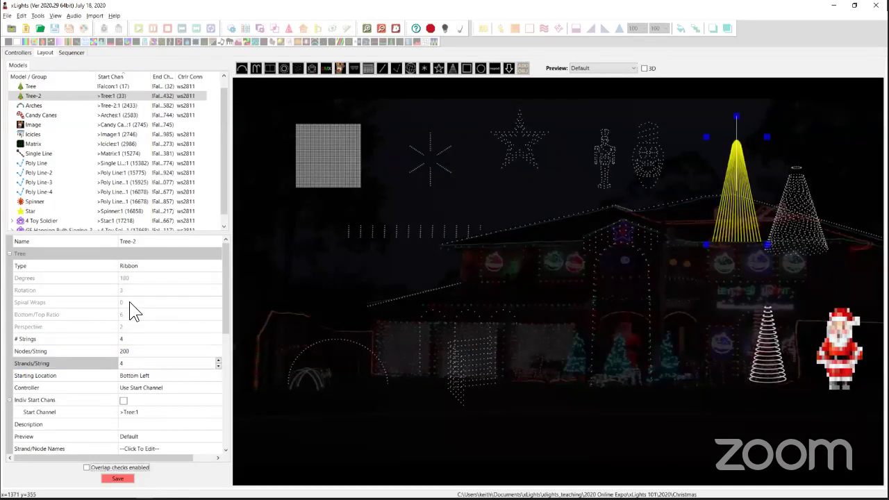
click(112, 479)
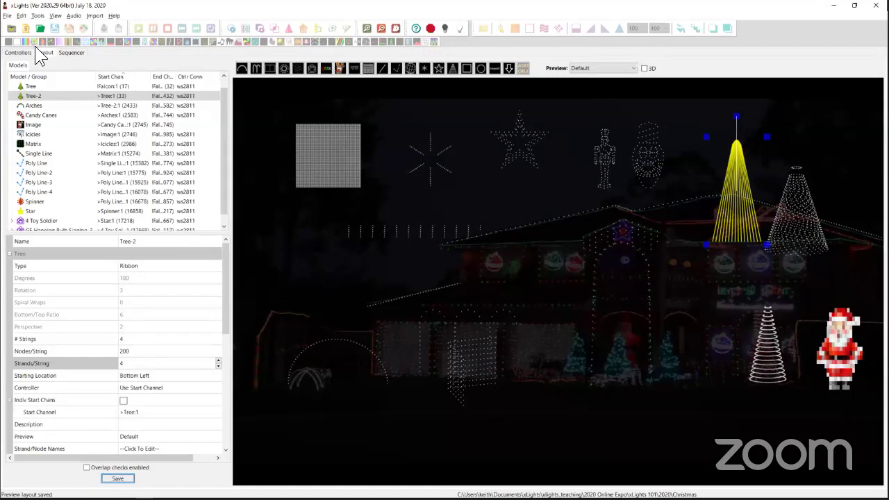
Step: Reopen Falcon's port visualisation at a larger size and assign Tree-2 starting at Pixel Port 1
click(18, 52)
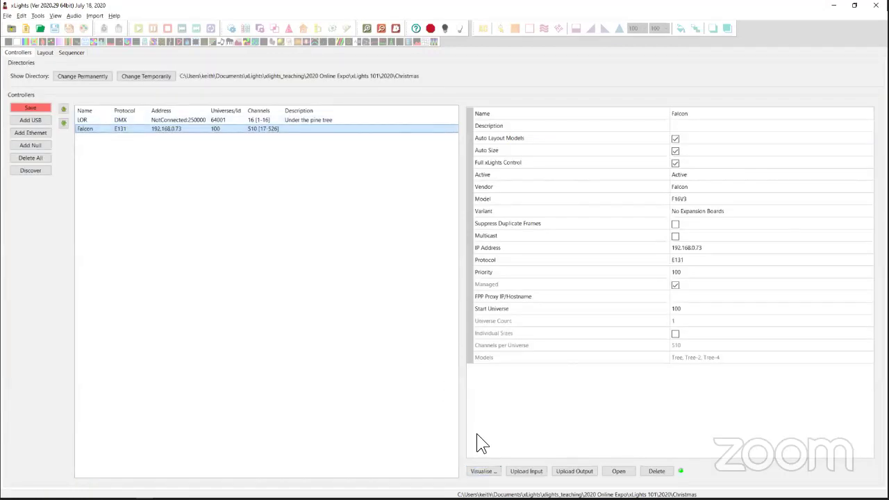
click(483, 472)
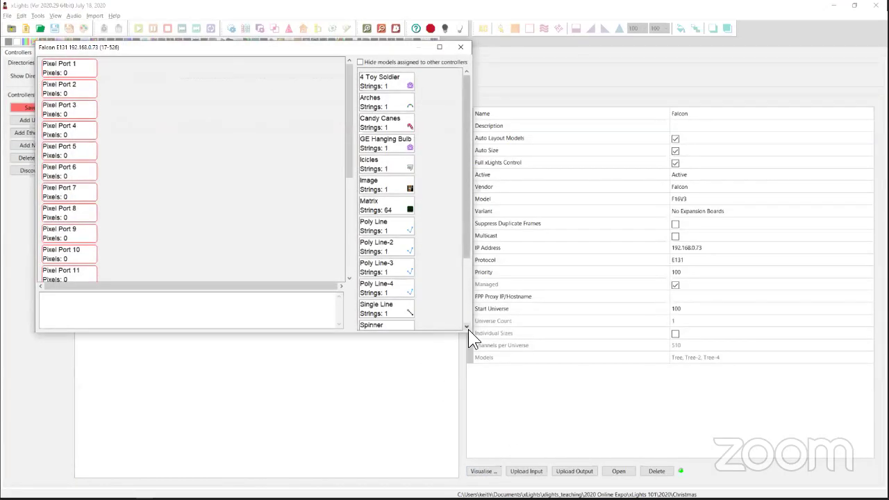
drag(471, 332, 565, 441)
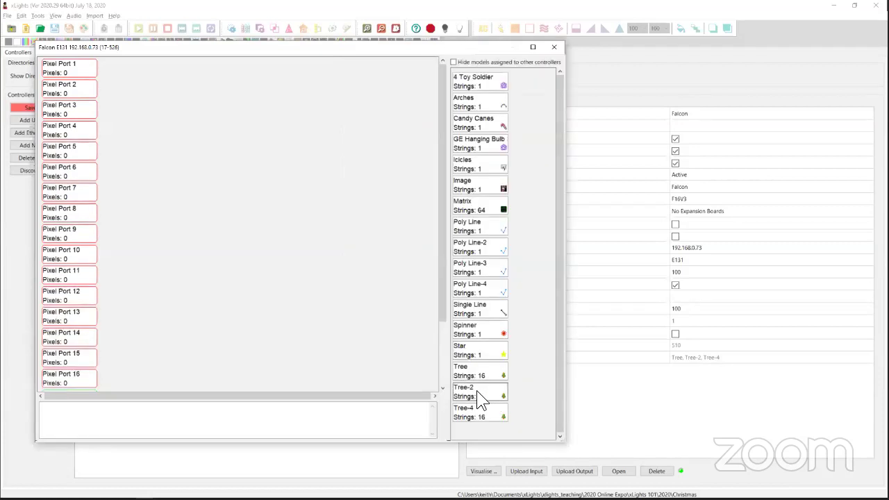
drag(477, 390, 76, 69)
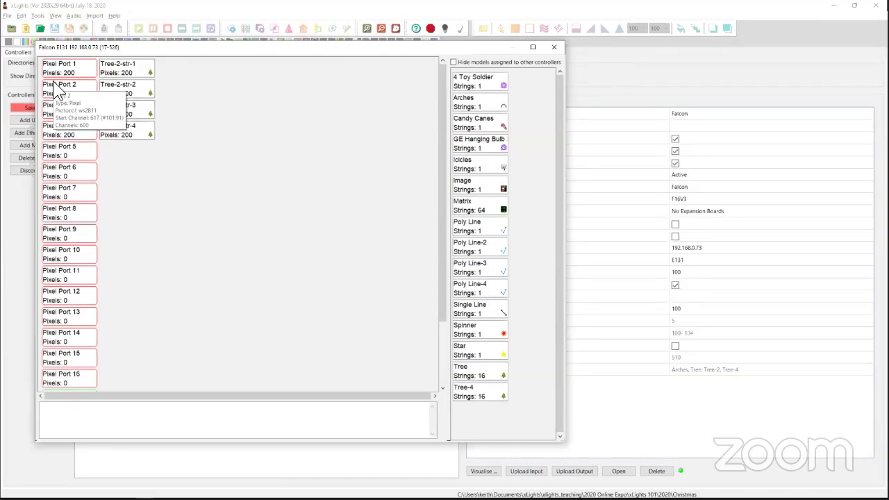
mouse_move(66, 88)
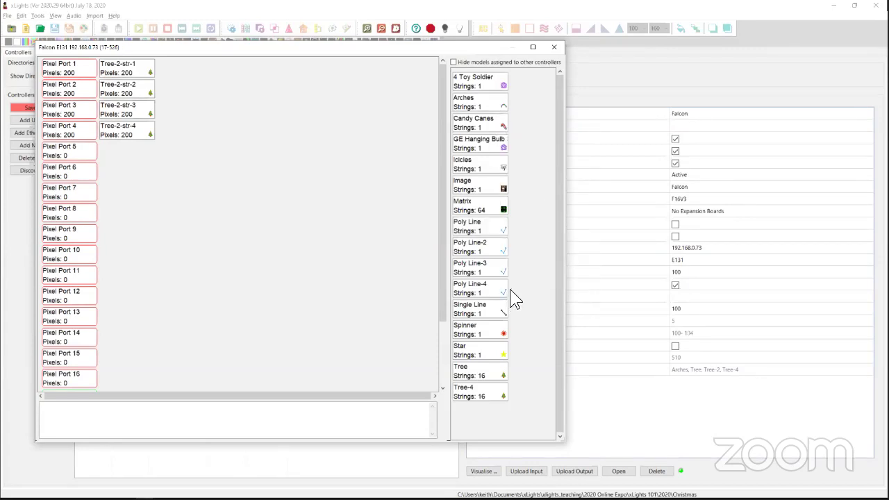
Step: Chain Star after Tree-2's last string on Pixel Port 4, and place Poly Line-2 followed by Poly Line-3 on Pixel Port 9
drag(475, 349, 162, 129)
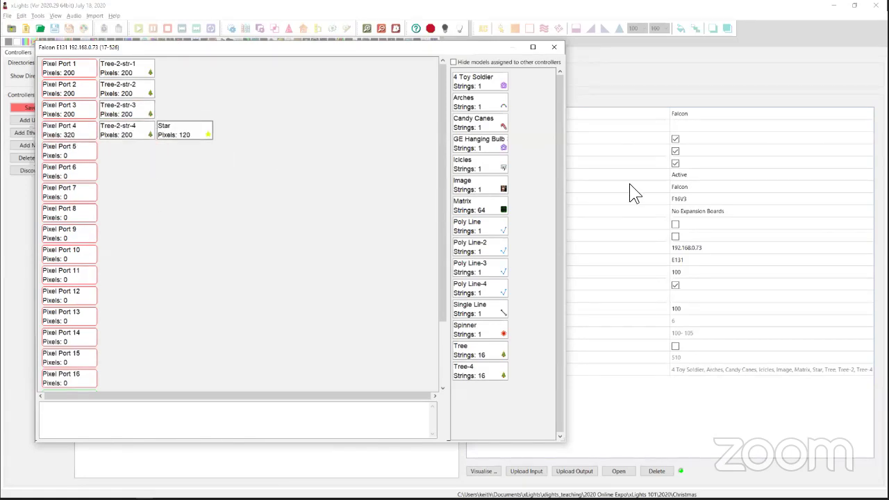
drag(479, 249, 140, 234)
drag(477, 244, 170, 237)
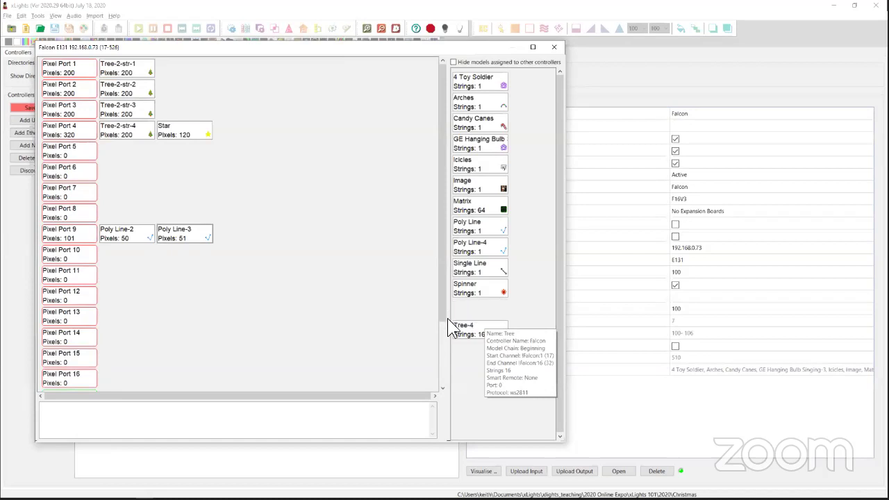
Step: Assign the Tree model to Serial Port 2 and accept DMX channel 1 for it
scroll(438, 336, down, 2)
drag(477, 309, 90, 334)
mouse_move(129, 345)
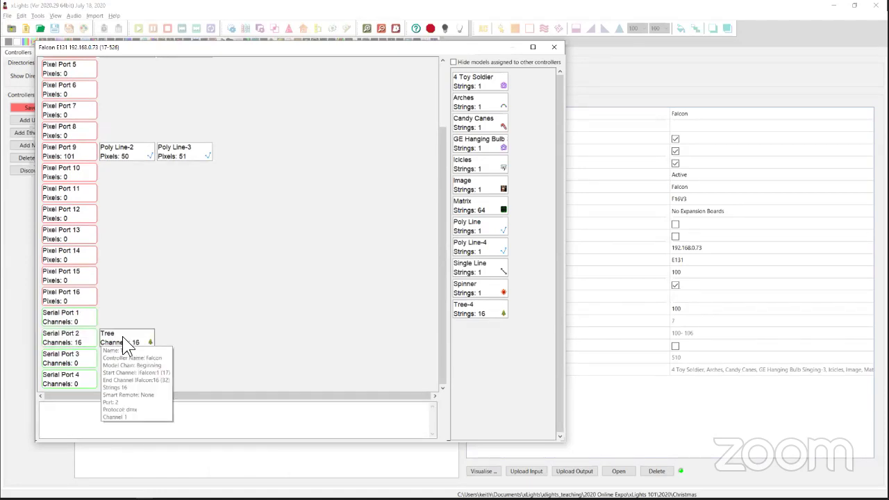
right_click(122, 336)
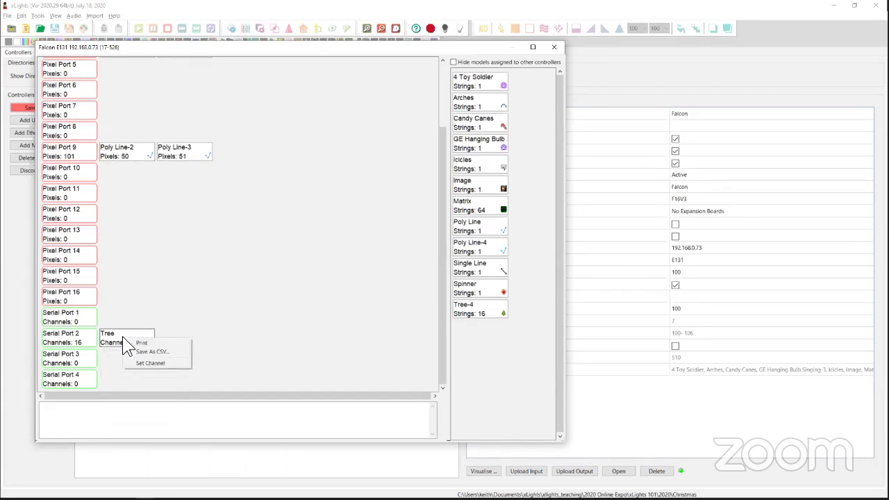
click(149, 363)
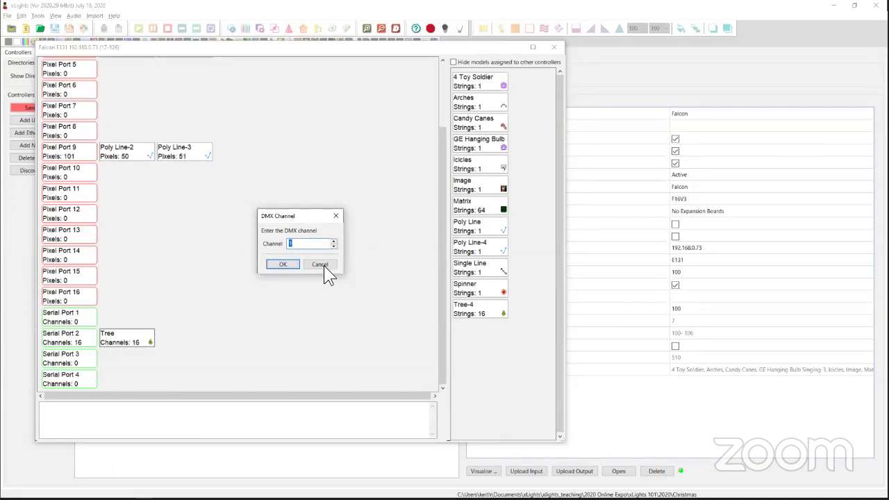
click(284, 265)
Step: Check the smart remote options available for Tree-2's first string on Pixel Port 1
scroll(138, 260, up, 2)
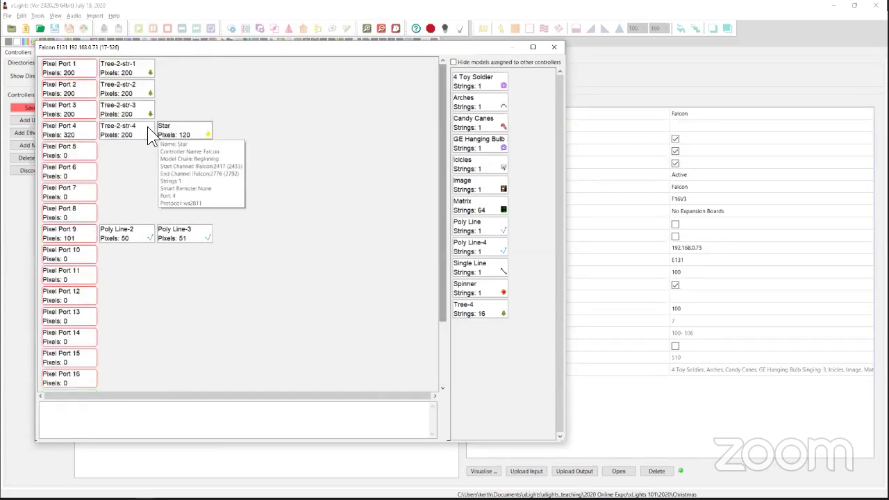
right_click(132, 66)
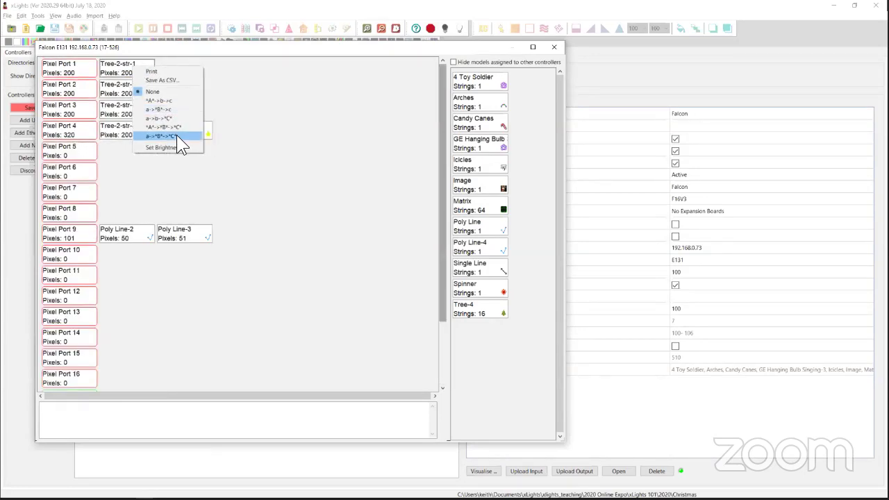
click(135, 178)
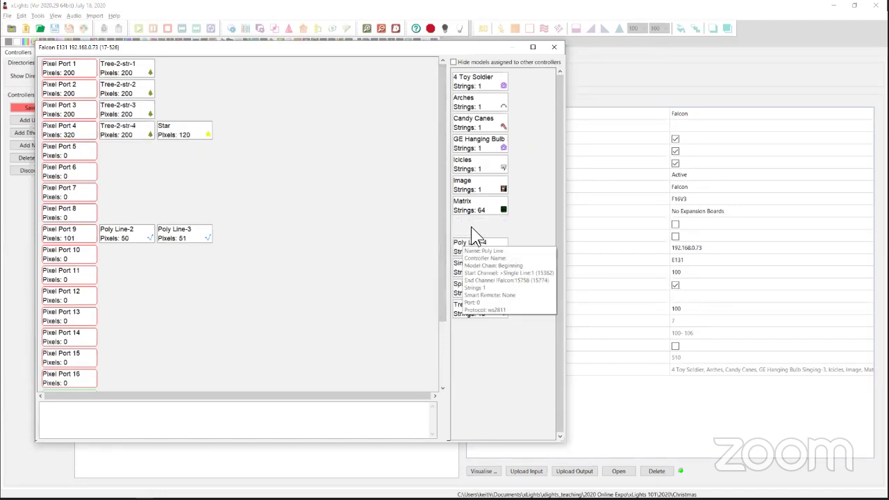
Step: Assign Poly Line to Pixel Port 8, Poly Line-4 to 7, Spinner to 10 and Single Line to 11, then close the visualisation
drag(471, 227, 118, 214)
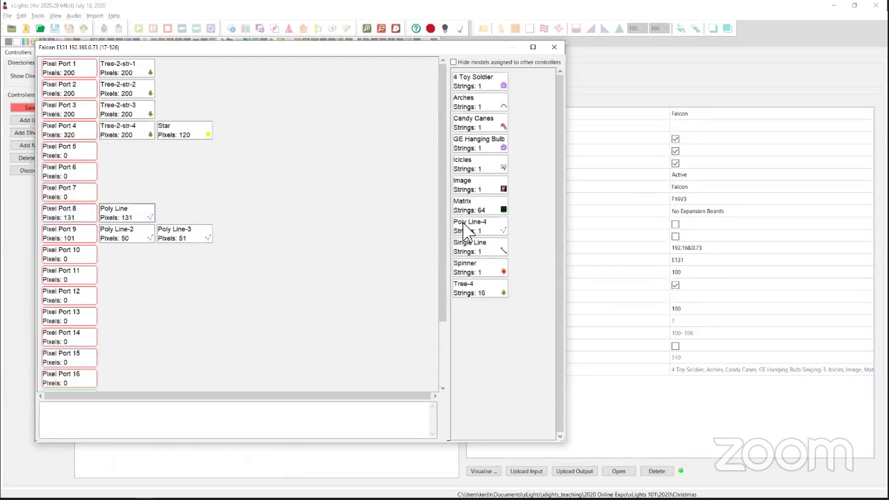
drag(470, 227, 125, 194)
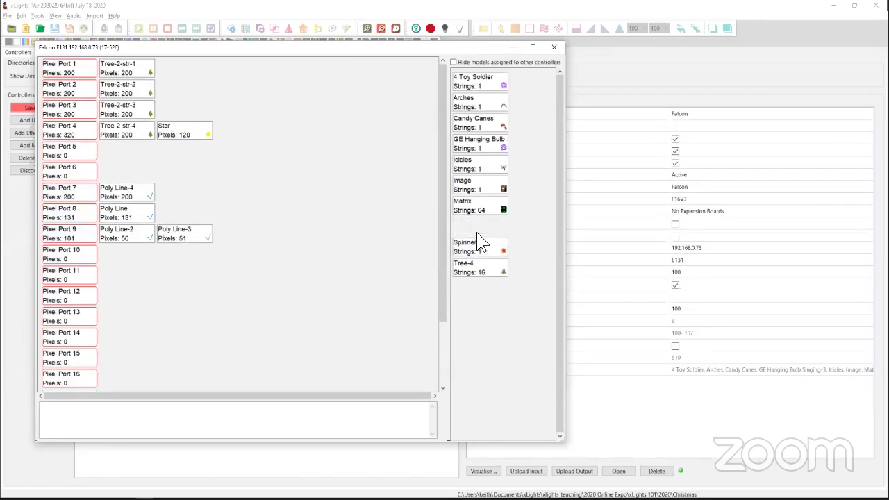
drag(478, 247, 80, 257)
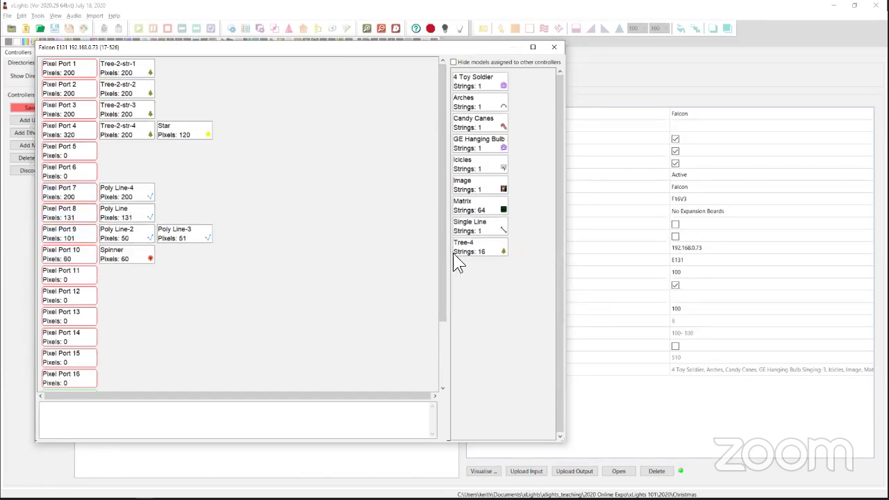
drag(482, 225, 136, 272)
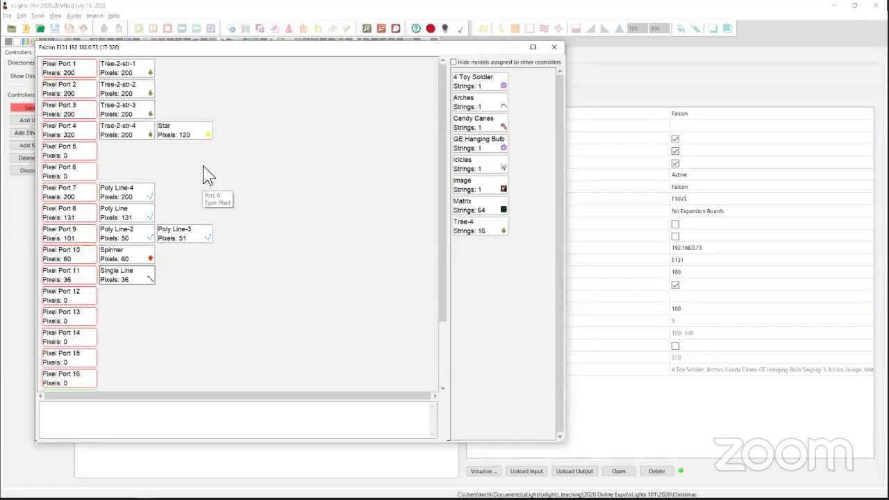
click(554, 46)
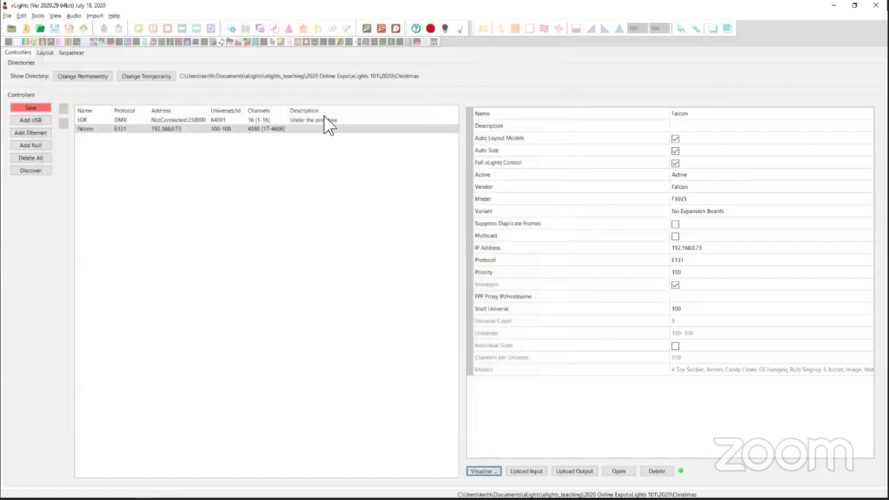
Step: Duplicate the Spinner model in the layout
click(44, 52)
click(83, 213)
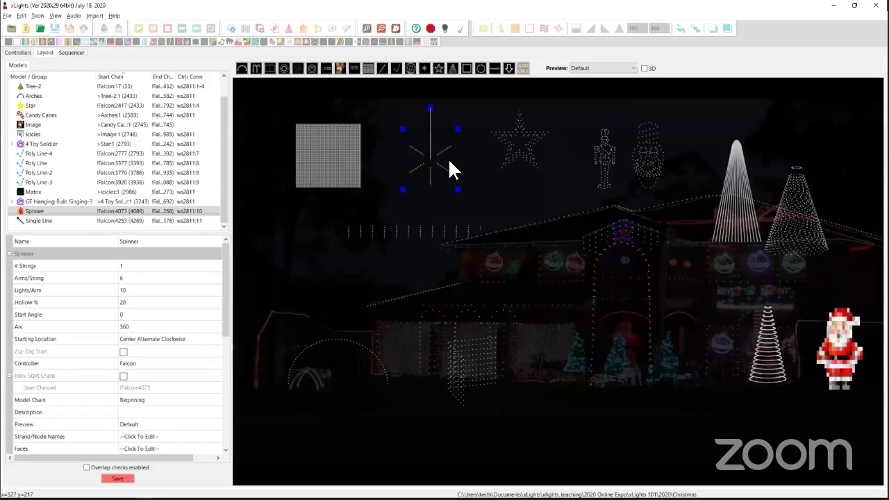
key(ctrl+v)
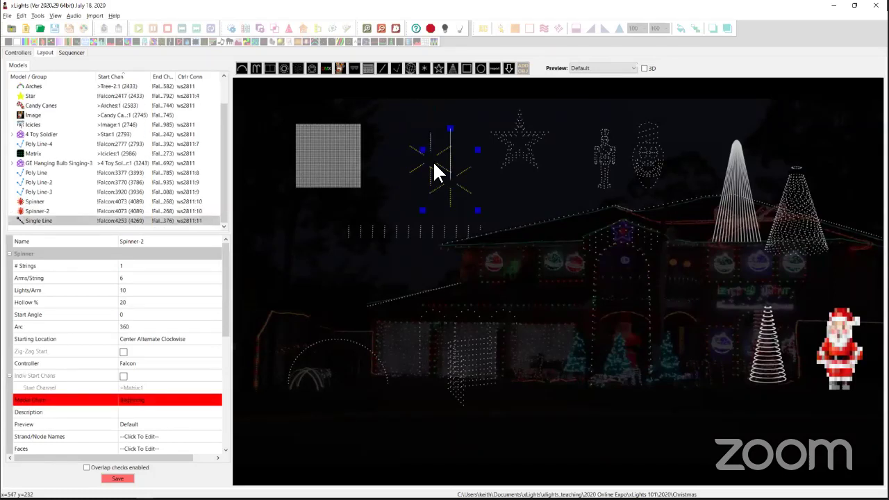
Step: Paste another Spinner copy into the layout, then assign Spinner-2 and Spinner-3 to Pixel Port 10 in the Falcon's visualisation, after Spinner
key(ctrl+v)
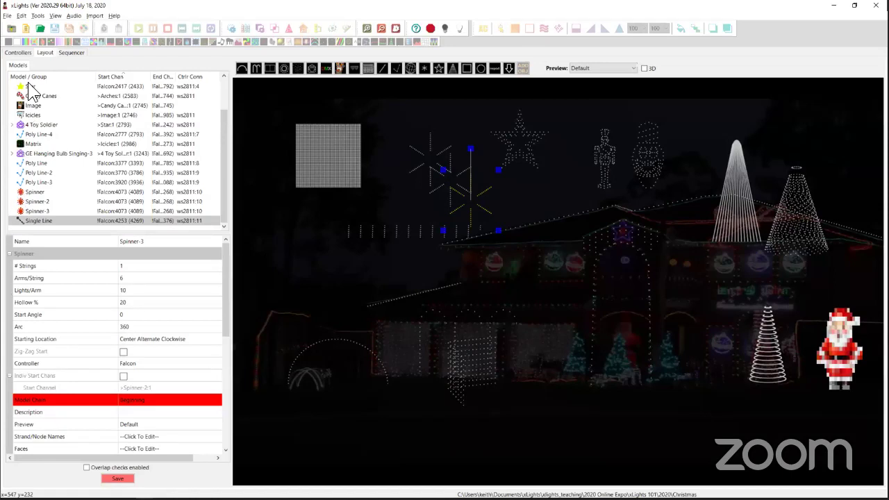
click(18, 52)
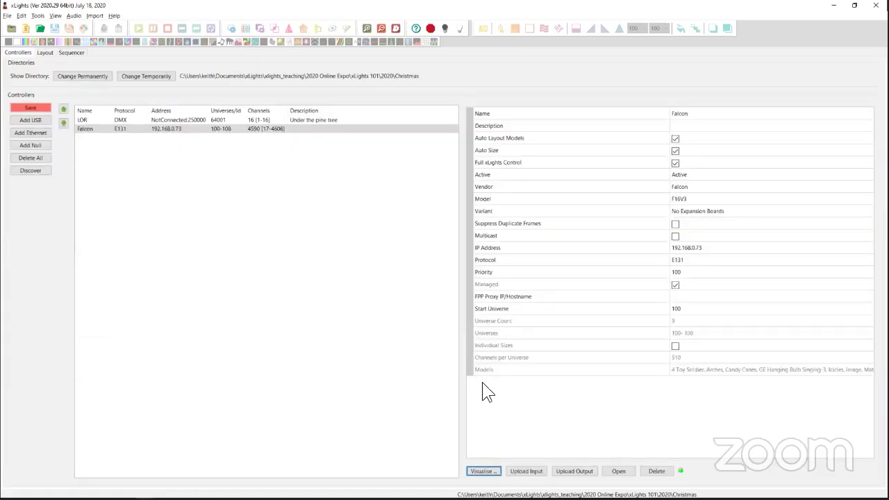
click(483, 471)
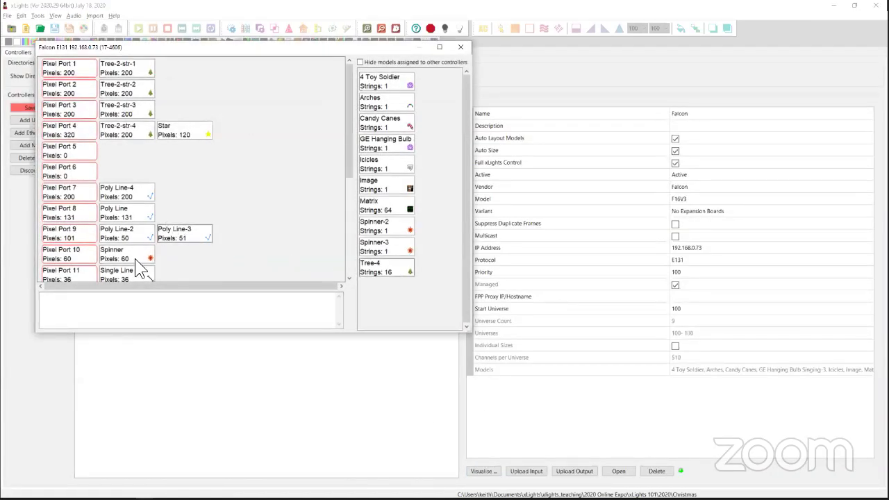
scroll(128, 208, down, 3)
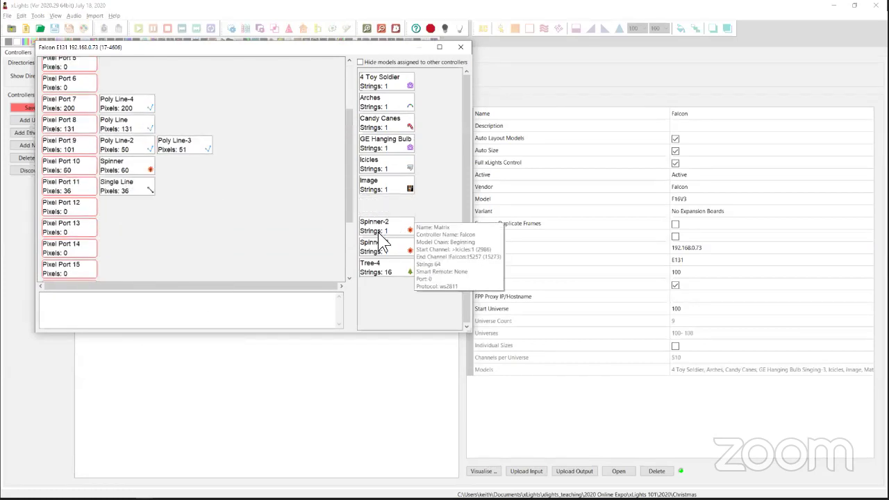
drag(382, 225, 208, 194)
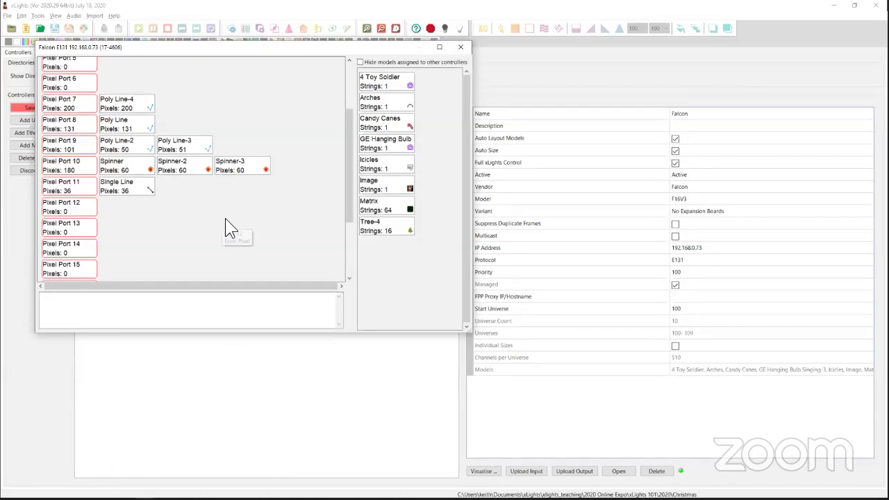
Step: Enlarge the Falcon visualisation to review the port assignments, then close it and save the controller setup
scroll(314, 218, up, 3)
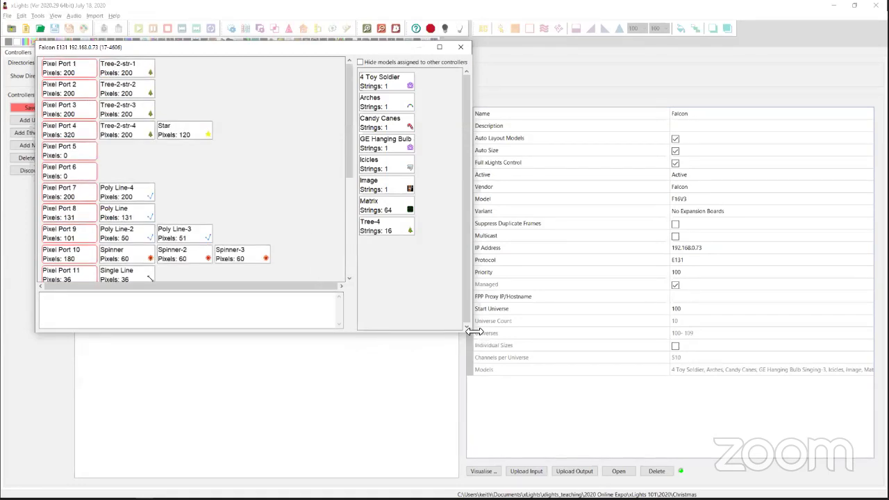
drag(469, 332, 531, 414)
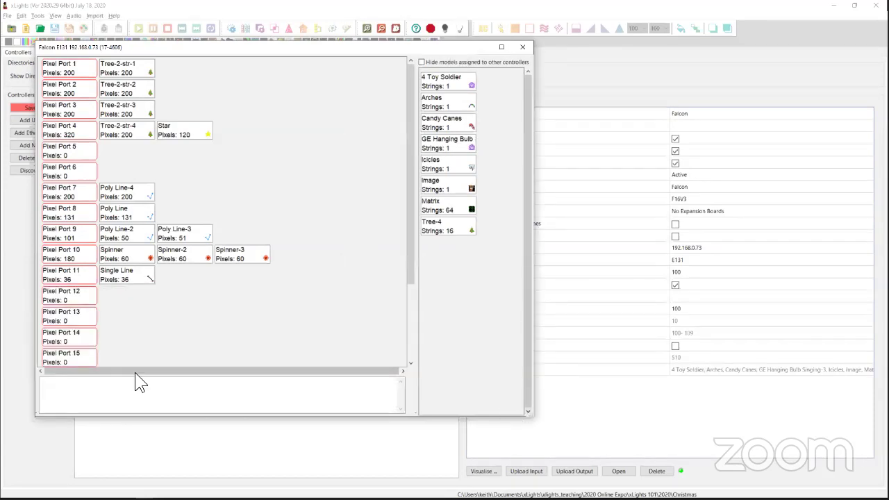
click(49, 387)
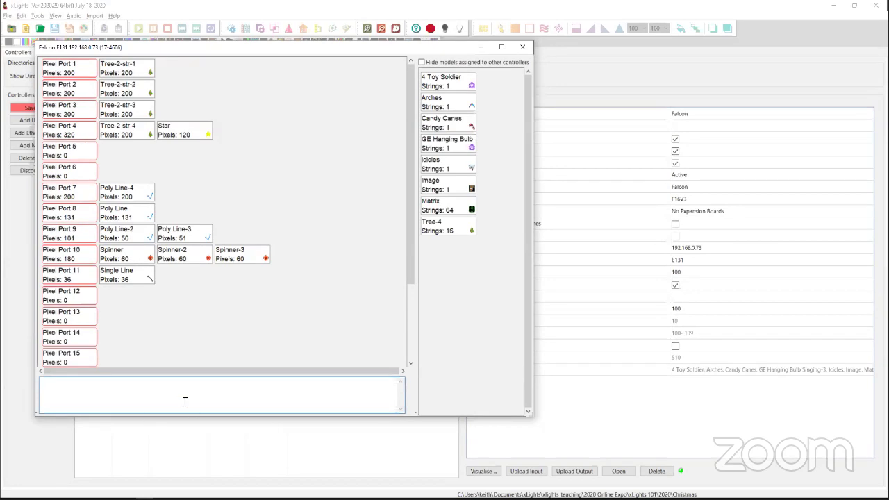
mouse_move(197, 258)
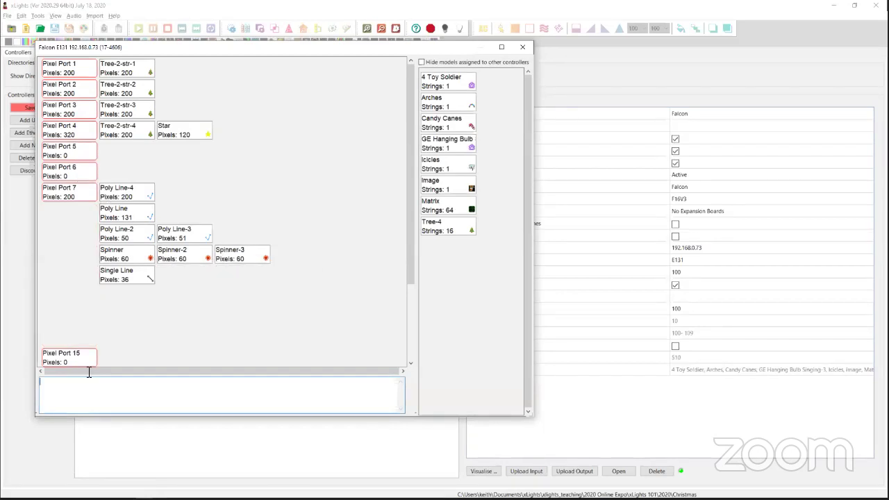
click(522, 47)
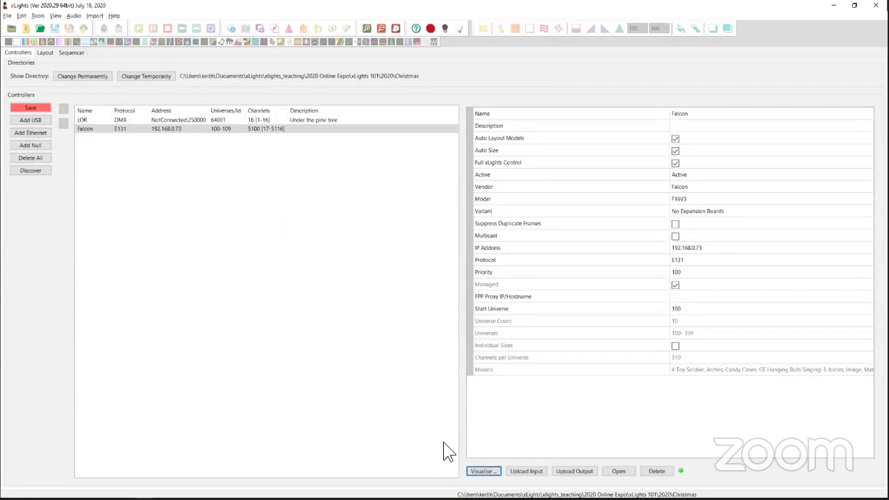
click(29, 109)
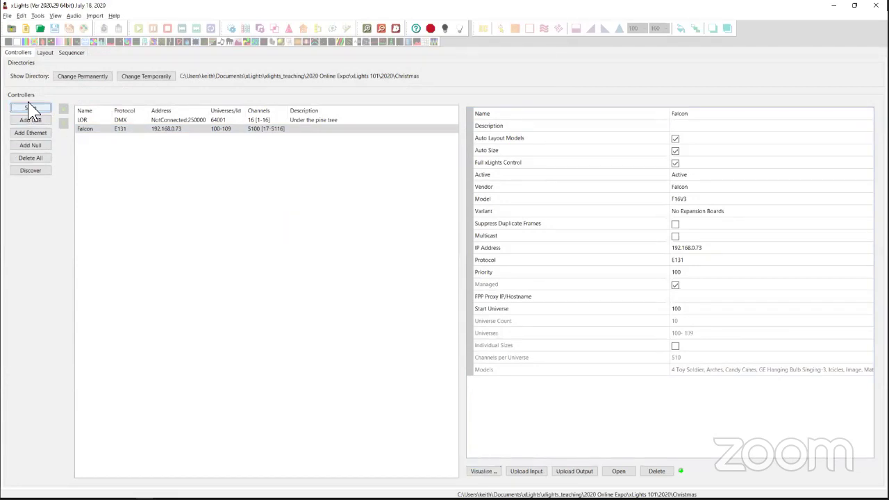
Step: Set the controller connection port of the Tree-2 model to 12 in the layout
click(44, 53)
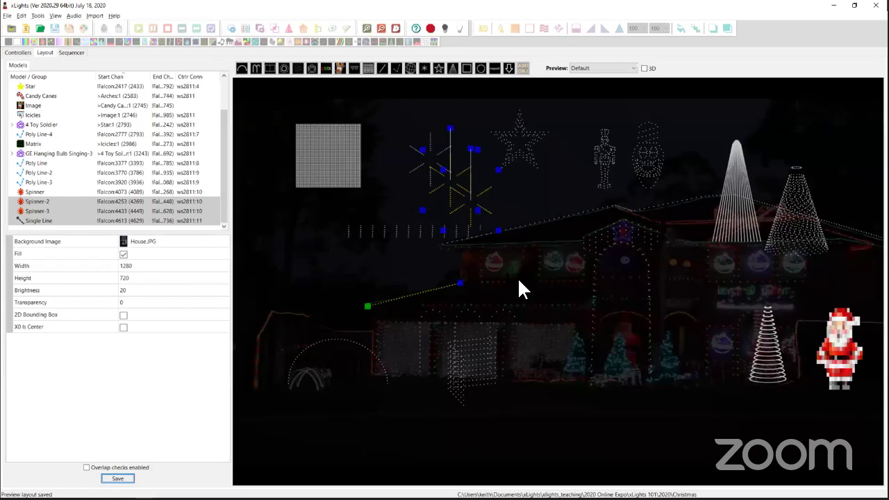
click(742, 209)
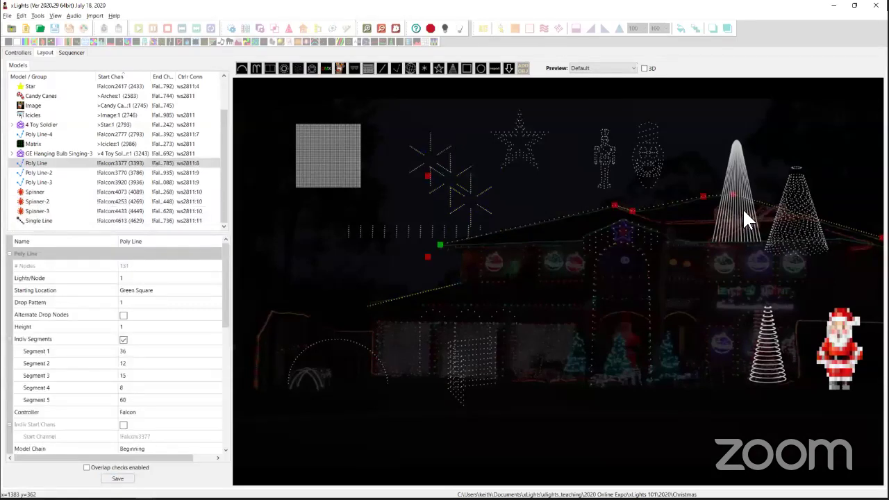
click(738, 222)
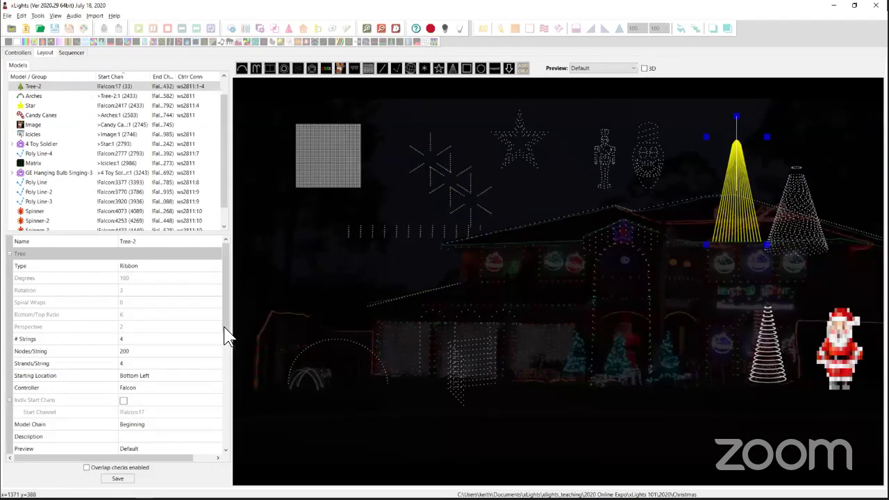
drag(230, 314, 145, 386)
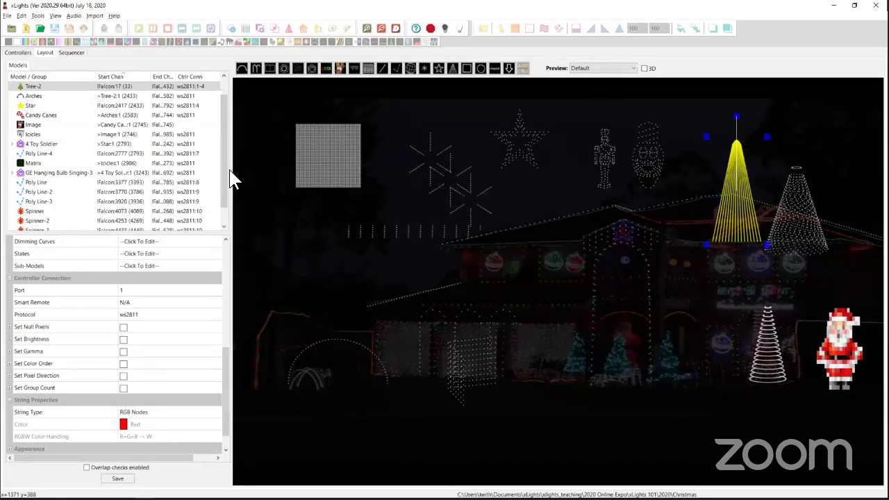
drag(263, 170, 292, 167)
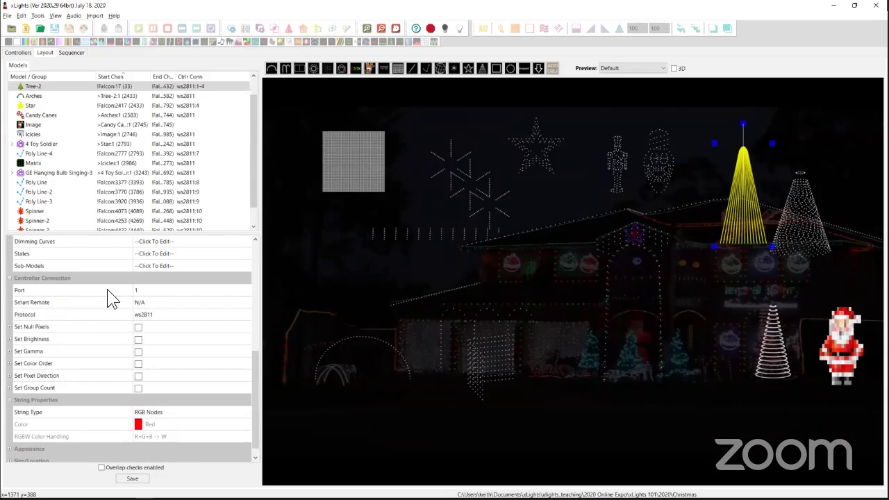
click(149, 291)
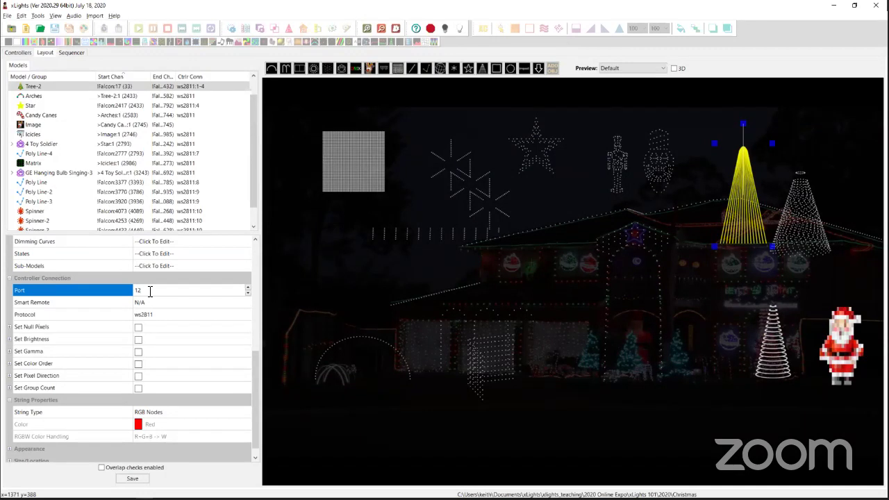
text(12)
key(Return)
Step: Check in the Falcon's visualisation which pixel ports Tree-2's strings occupy, then close it
click(18, 52)
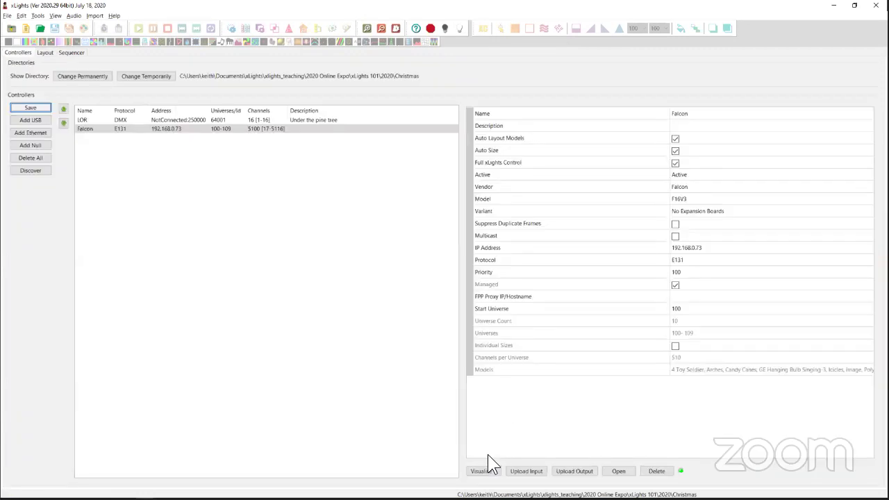
click(481, 471)
scroll(220, 257, down, 3)
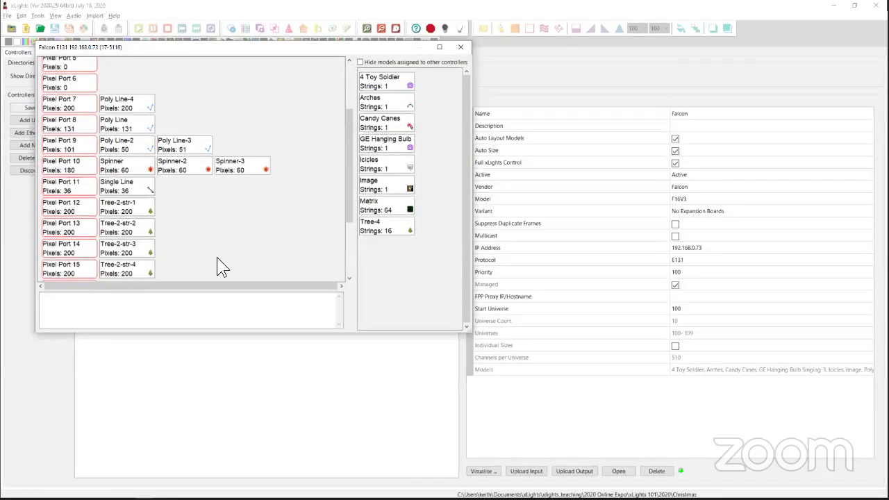
scroll(217, 267, down, 3)
mouse_move(125, 120)
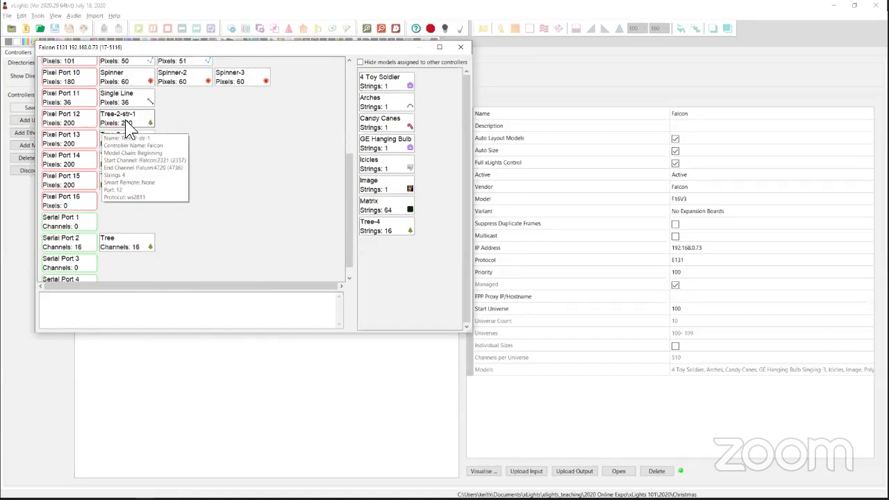
click(33, 65)
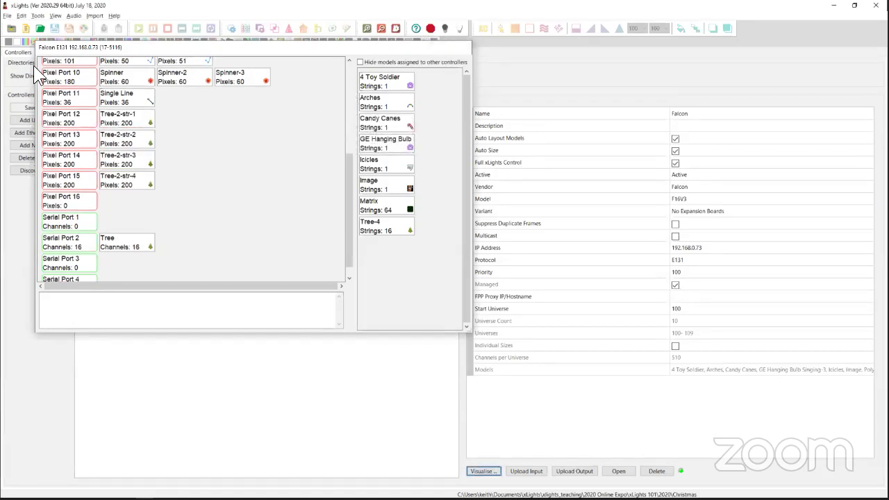
Step: Set Tree-2's controller connection port back to 1 and save the layout
click(44, 52)
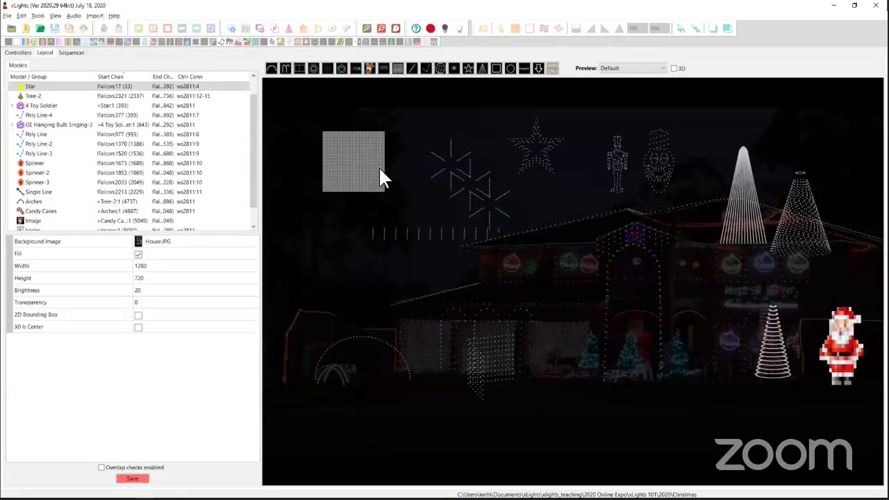
click(733, 198)
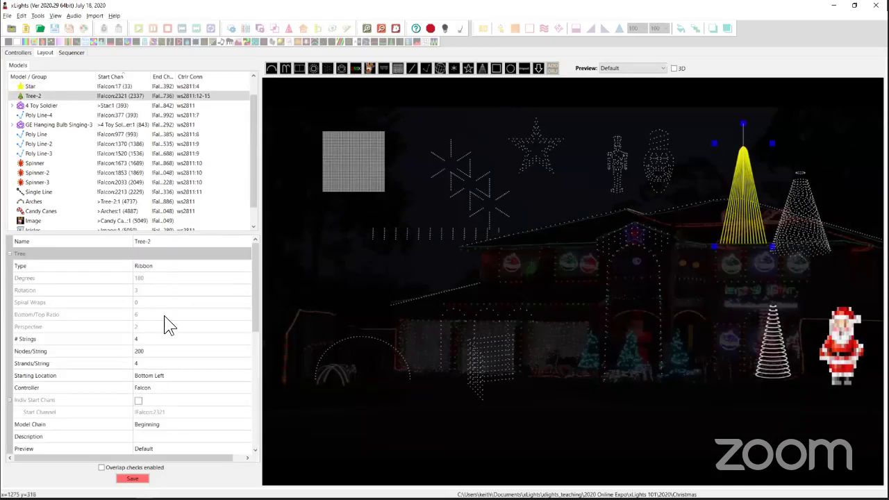
click(255, 407)
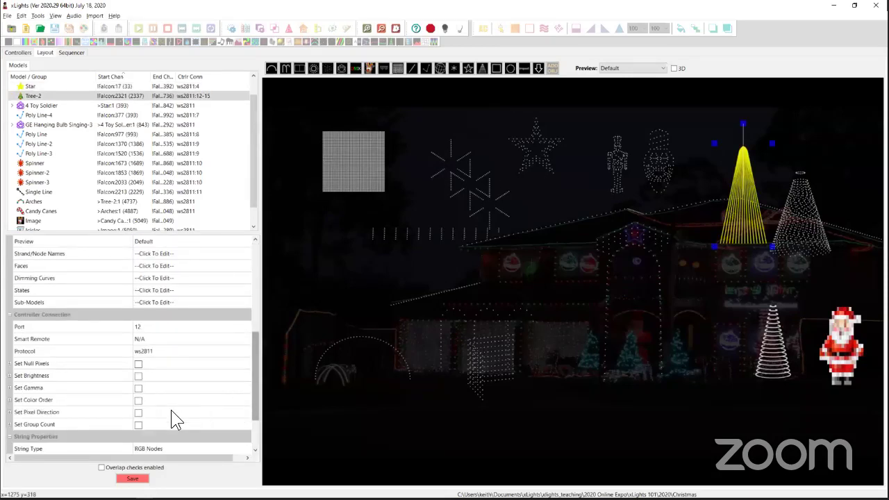
click(149, 330)
text(1)
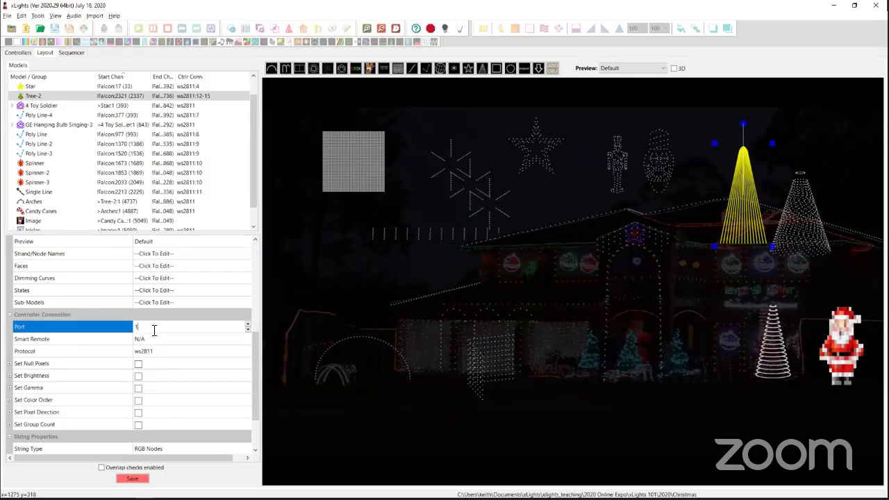
click(132, 478)
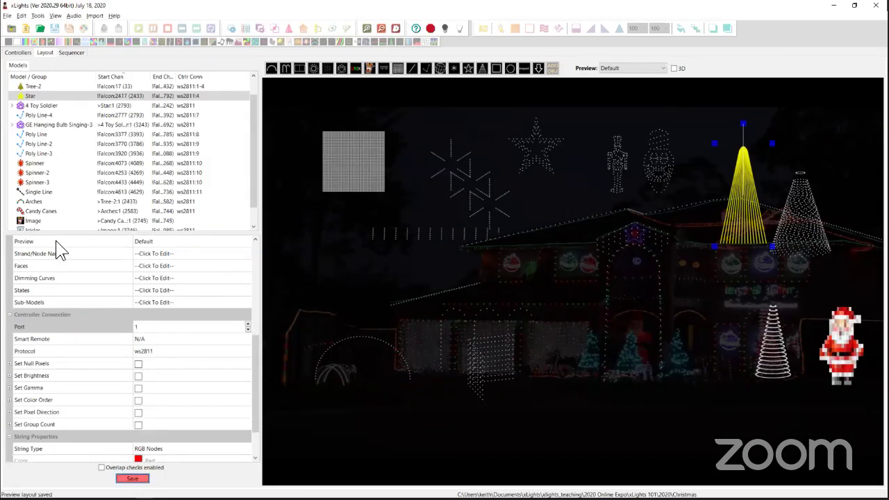
Step: Check the placement of Tree-2's strings and the Star in the Falcon's visualisation, then close it
click(18, 53)
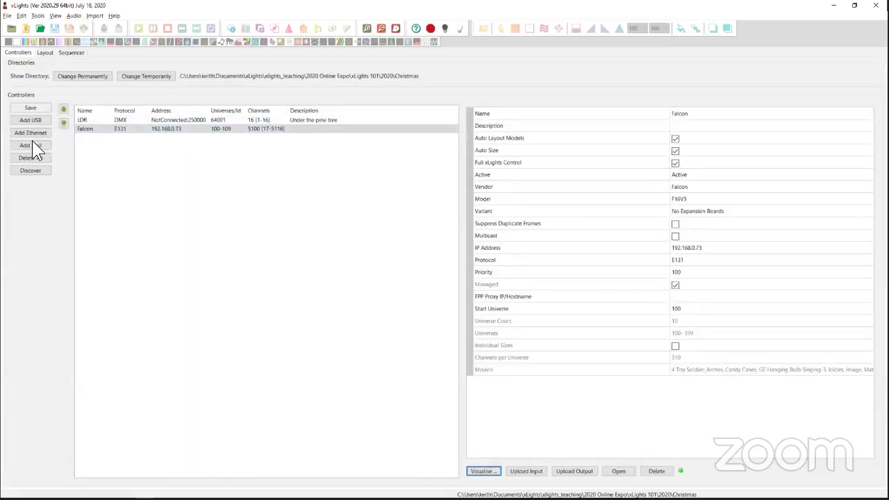
click(484, 471)
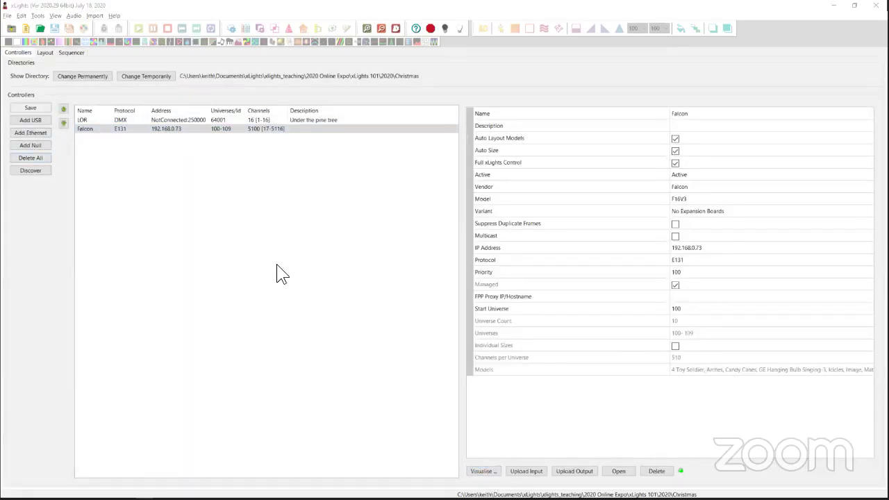
mouse_move(177, 131)
mouse_down()
mouse_move(148, 133)
mouse_move(167, 132)
mouse_up()
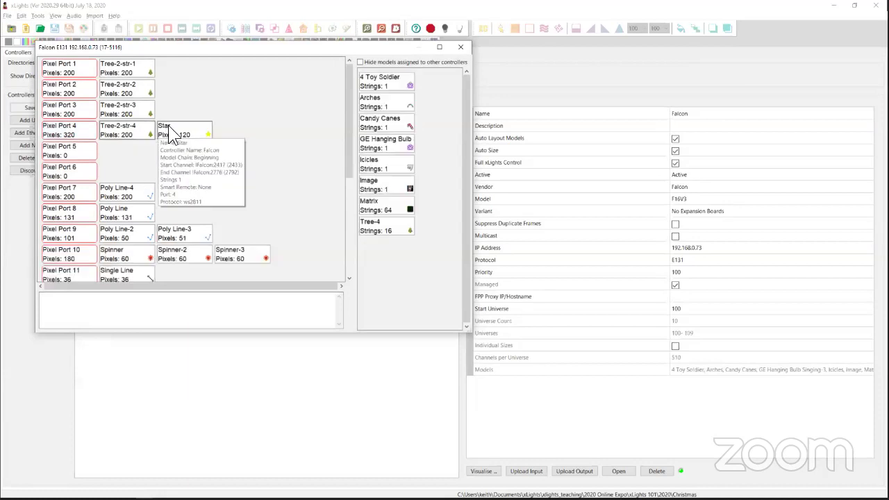
click(460, 48)
Step: Review Tree-2's controller connection settings in the layout
click(46, 52)
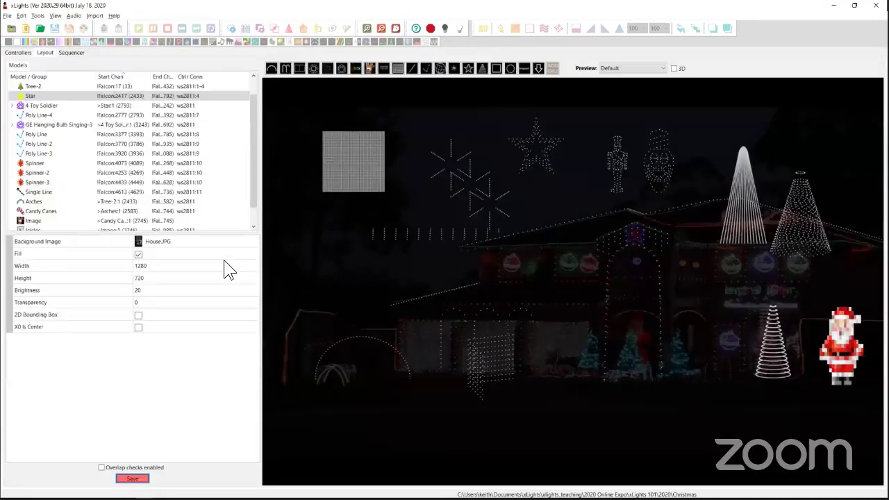
key(Up)
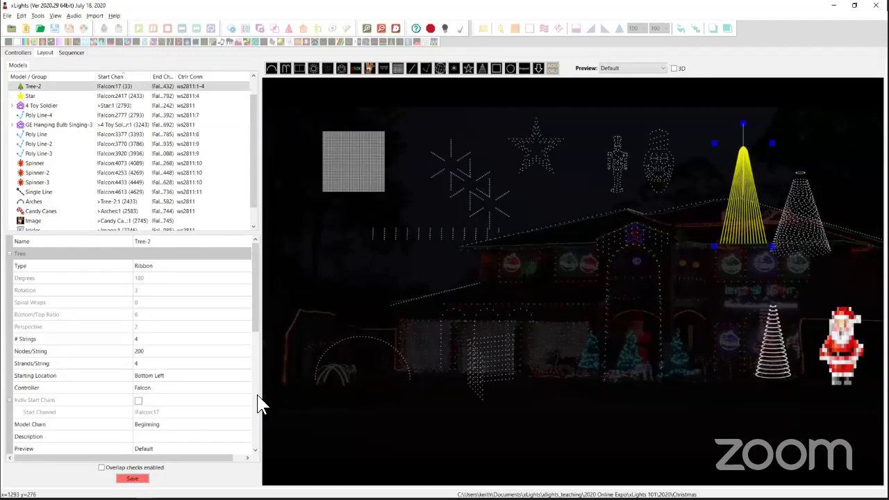
scroll(254, 417, down, 10)
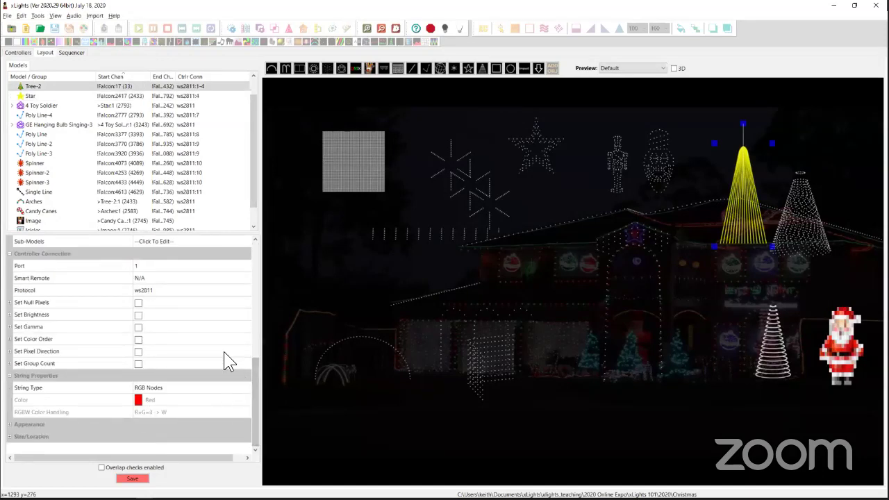
Step: Inspect the list of models assigned to the Falcon controller, then return to the layout
click(21, 54)
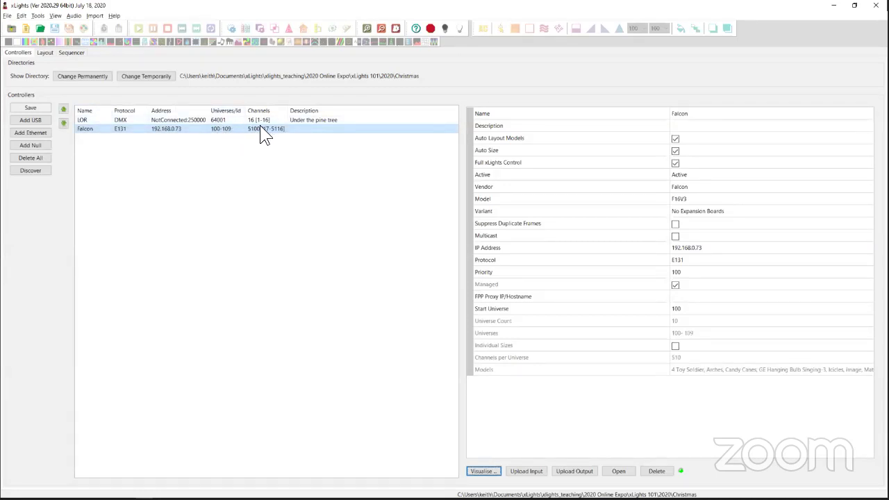
click(667, 348)
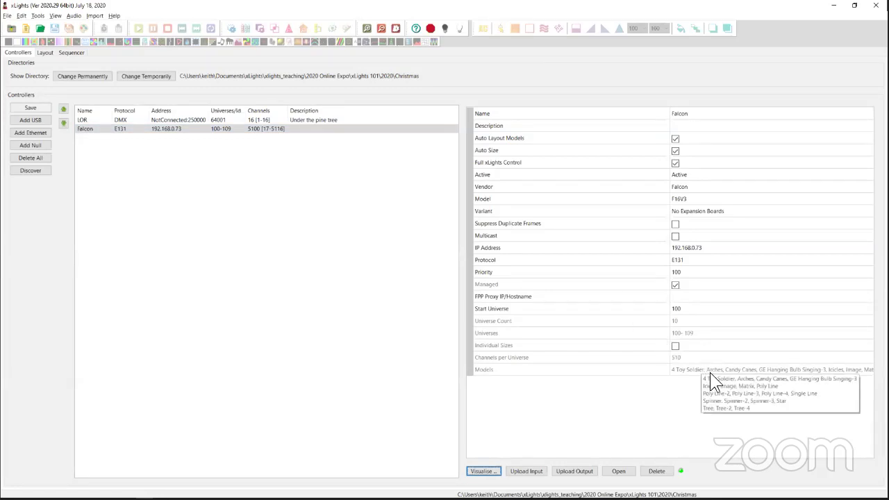
click(46, 53)
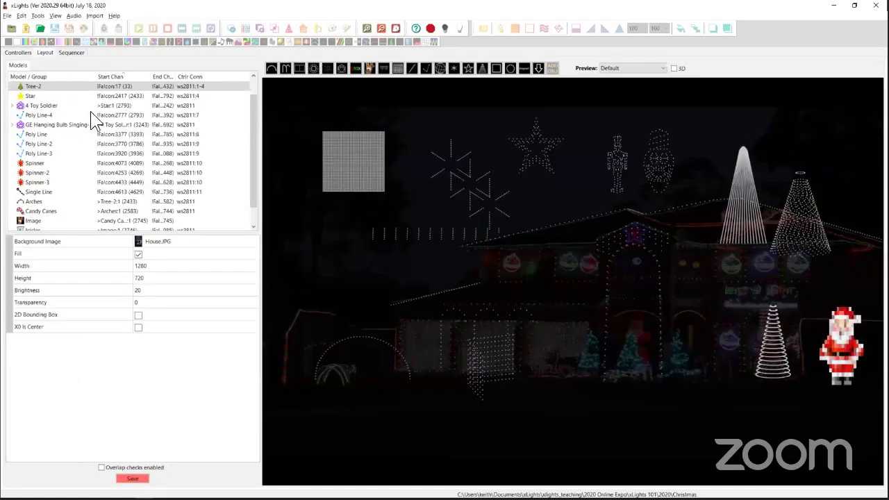
Step: Compare Tree-2's controller connection settings with the string port settings on the Falcon's web page in the browser, then return to xLights
click(737, 179)
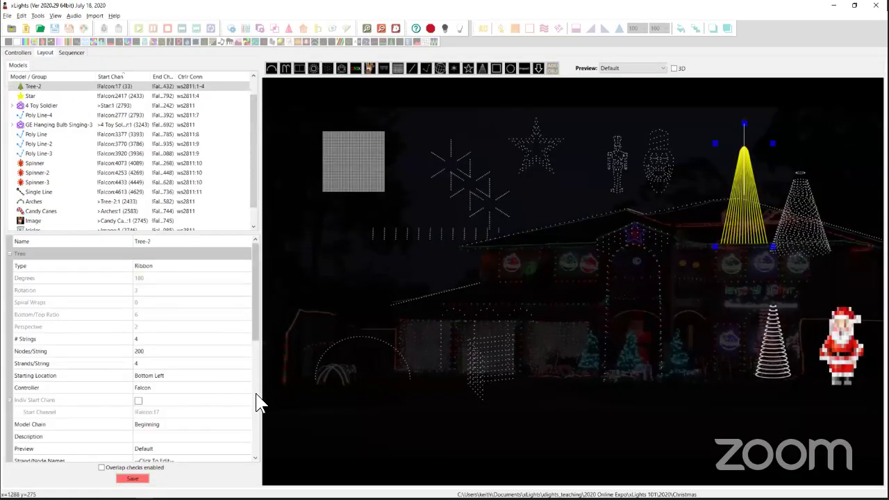
scroll(258, 401, down, 7)
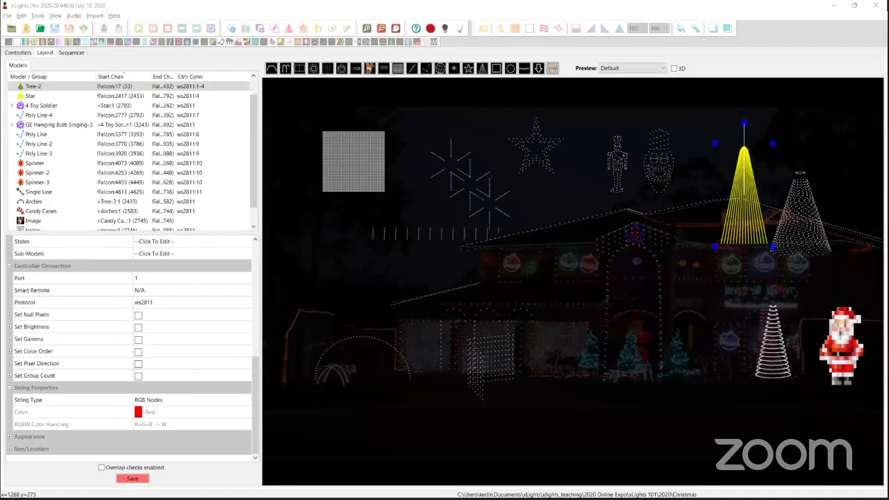
key(alt+Tab)
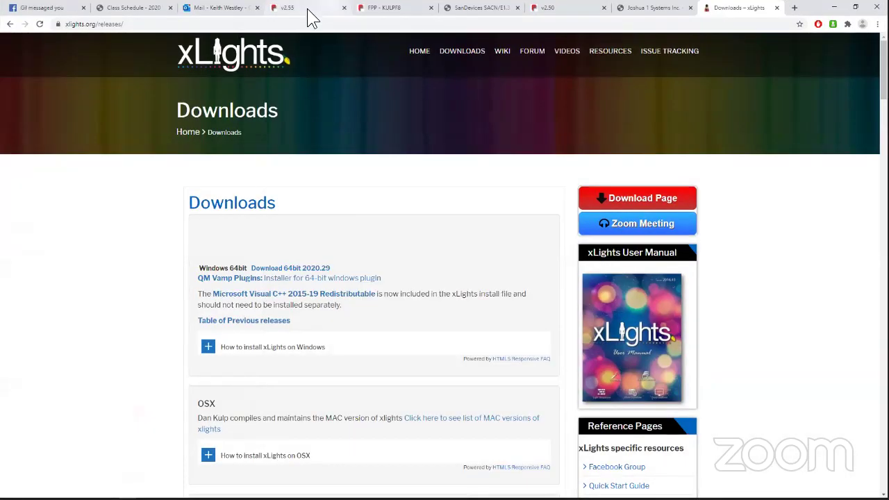
click(308, 11)
mouse_move(461, 89)
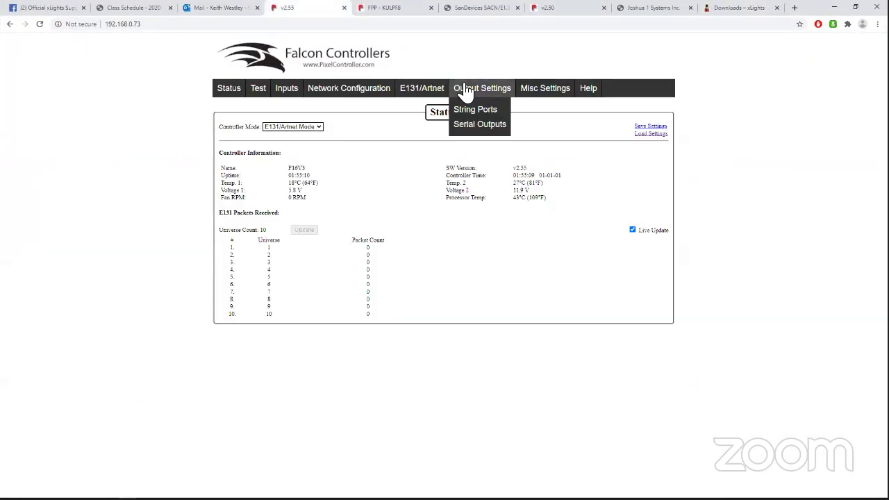
click(474, 113)
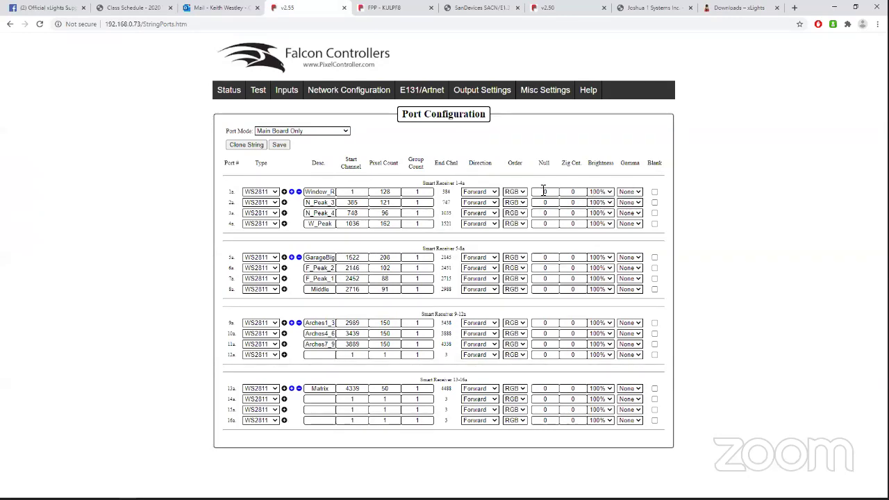
click(834, 7)
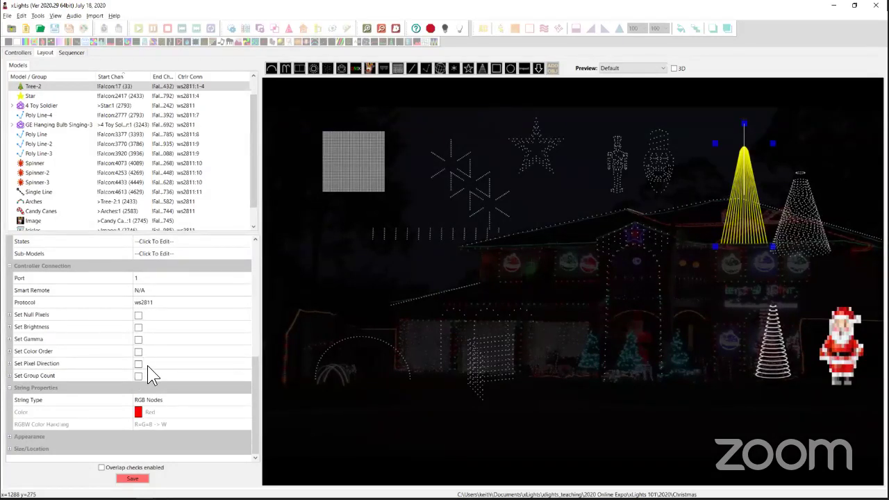
Step: Enable the controller brightness setting for Tree-2 and set its brightness to 30
click(9, 326)
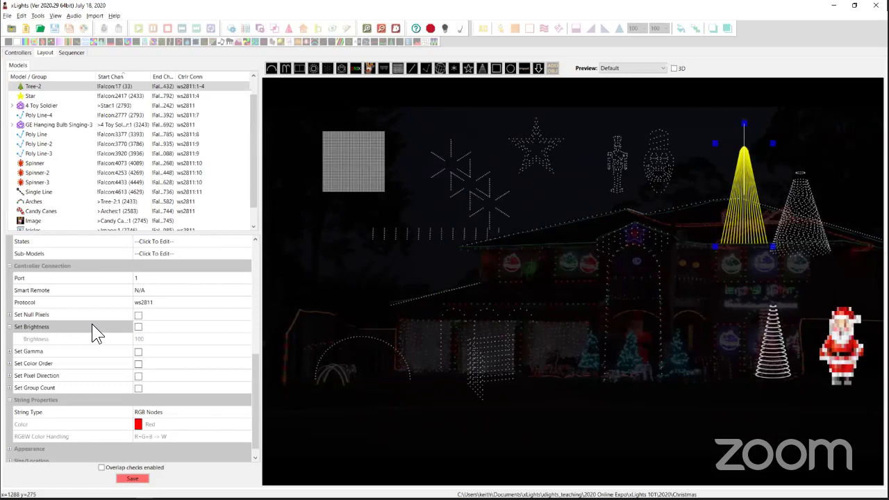
click(138, 326)
click(150, 339)
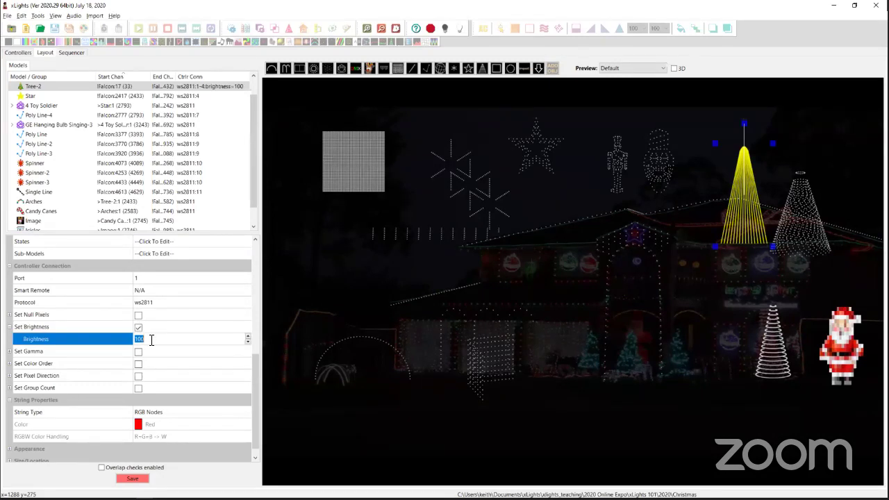
text(30)
key(Return)
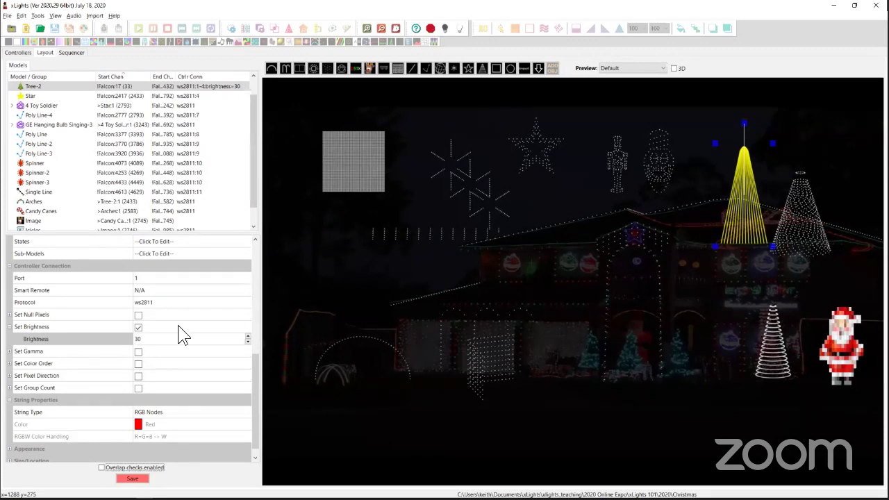
Step: Review Tree-2's controller connection properties and the available string types without changing the string type
drag(257, 331, 256, 325)
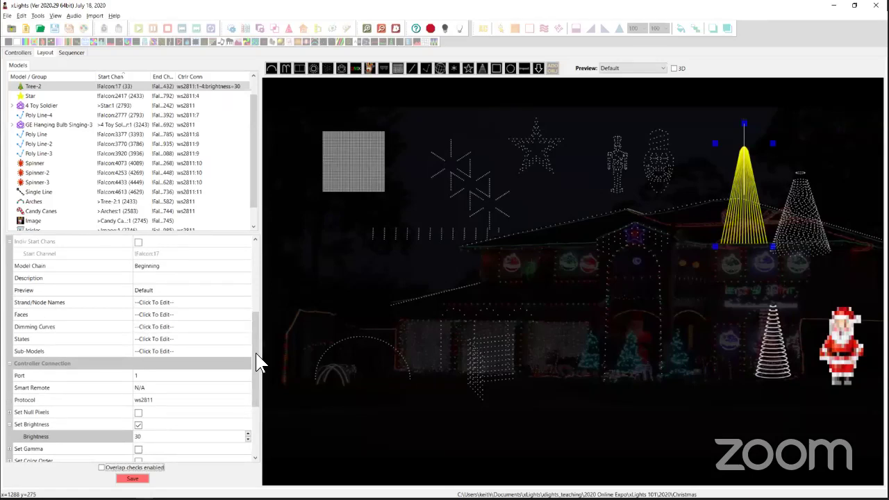
drag(253, 367, 253, 406)
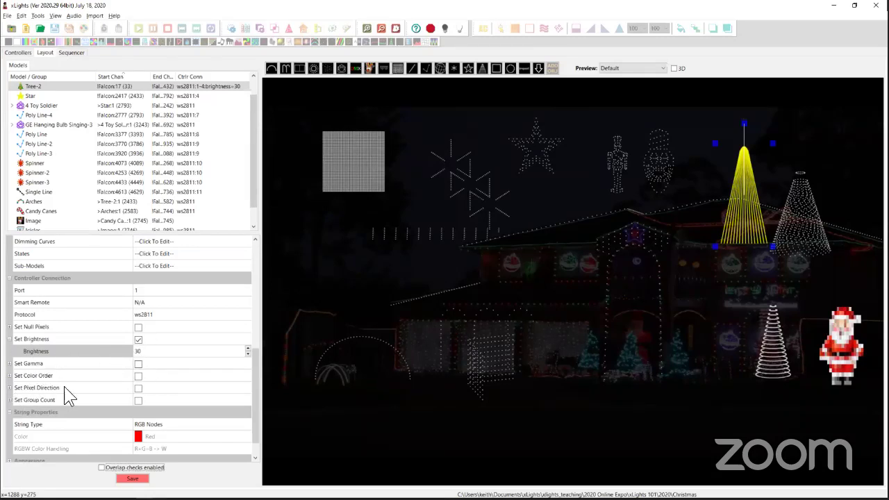
scroll(252, 366, down, 2)
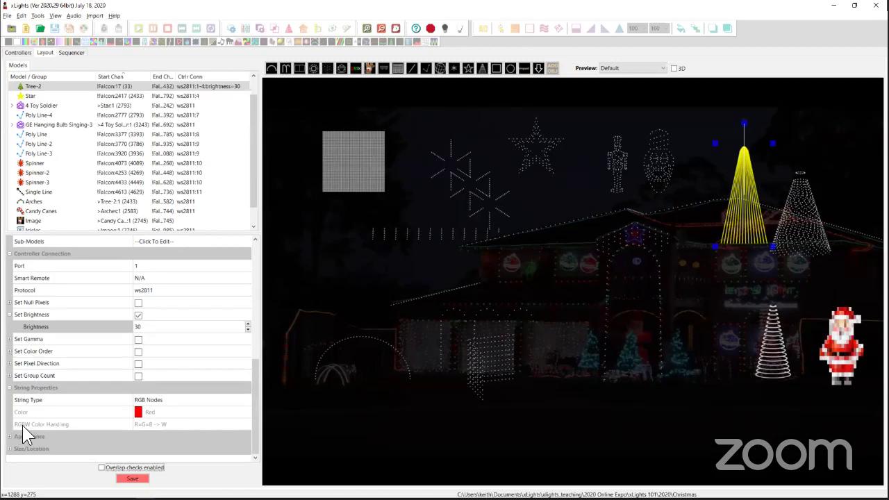
click(146, 399)
click(245, 400)
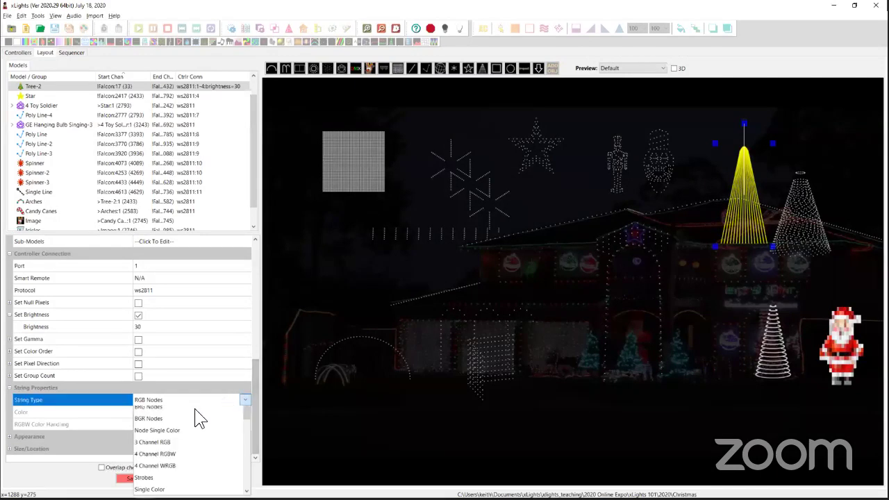
click(295, 406)
click(742, 165)
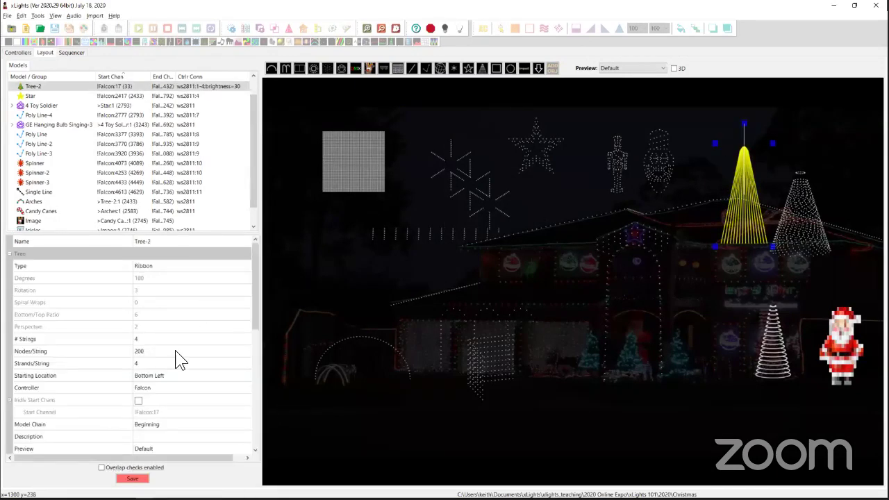
scroll(259, 375, down, 5)
mouse_move(258, 375)
mouse_down()
mouse_move(254, 406)
mouse_move(255, 374)
mouse_up()
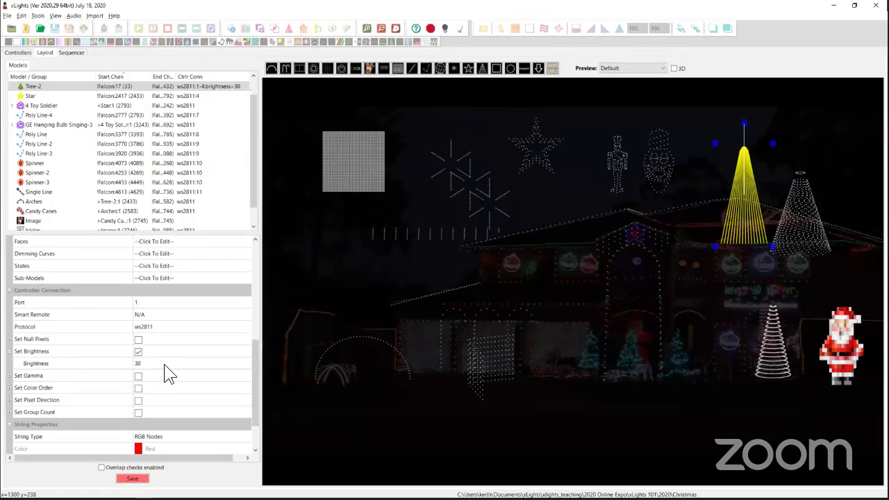
click(124, 352)
Step: Open the Falcon controller's web page from the xLights controller list and check its E131 universe setup
click(15, 53)
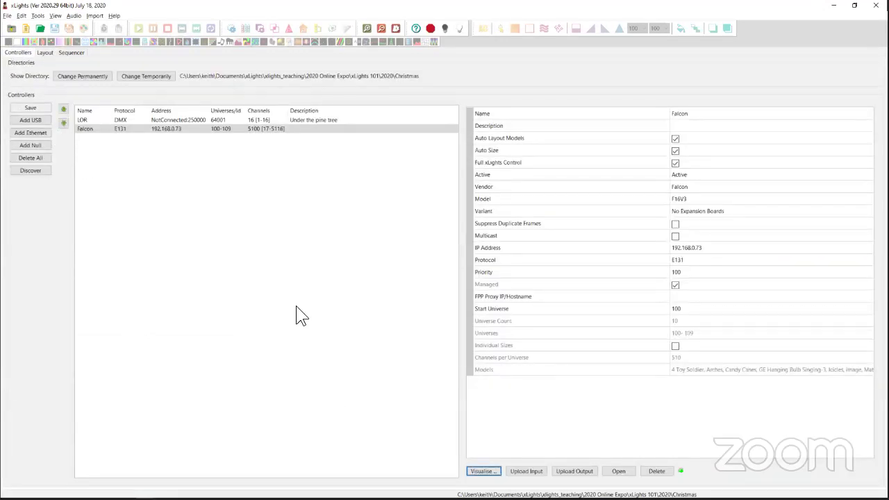
click(111, 129)
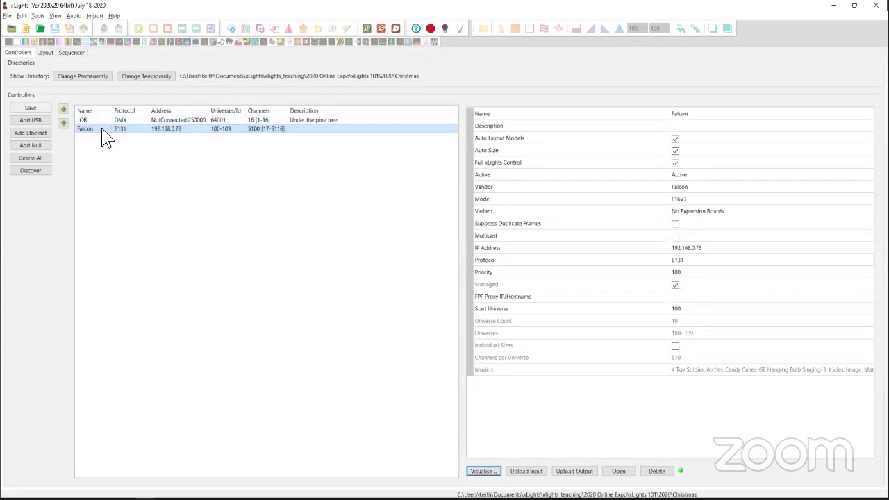
double_click(142, 128)
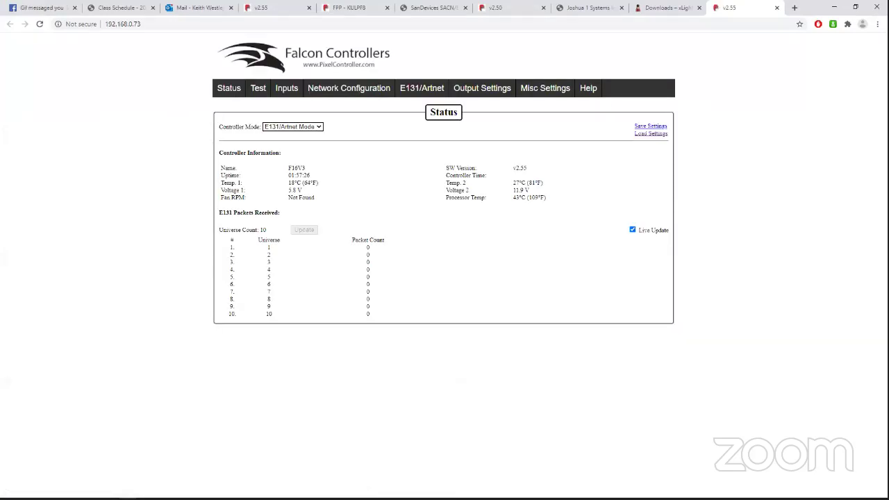
click(834, 7)
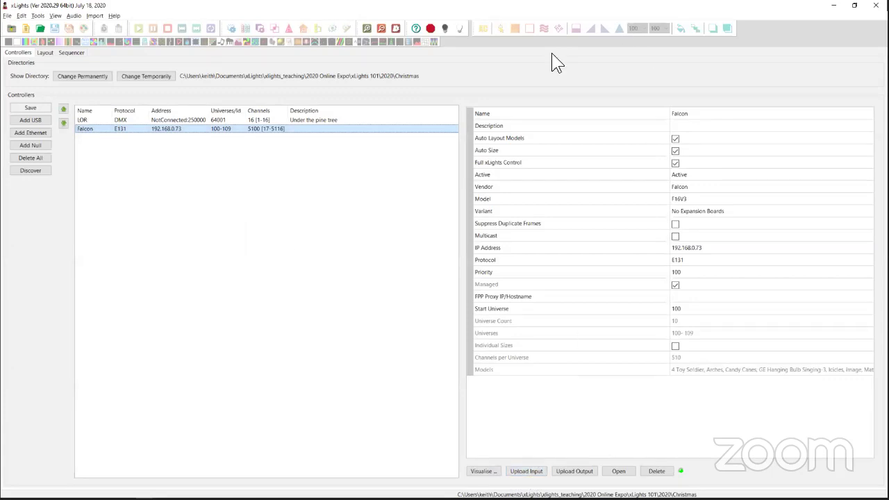
key(alt+Tab)
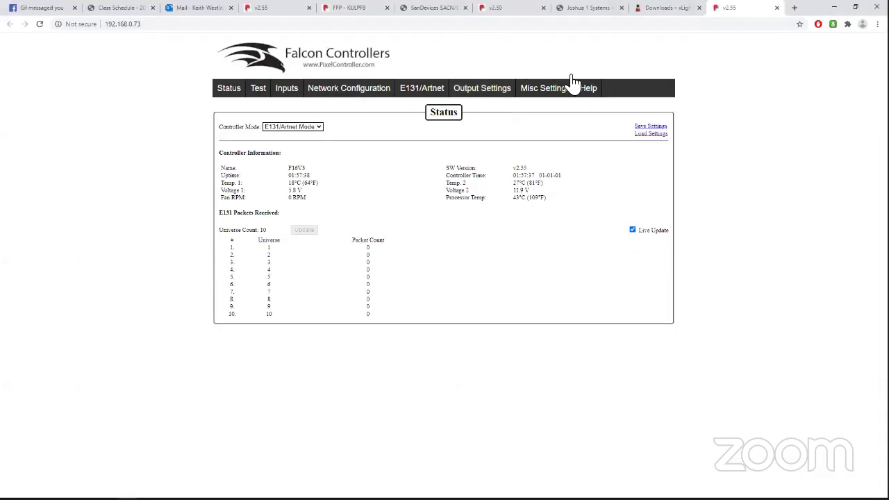
click(440, 92)
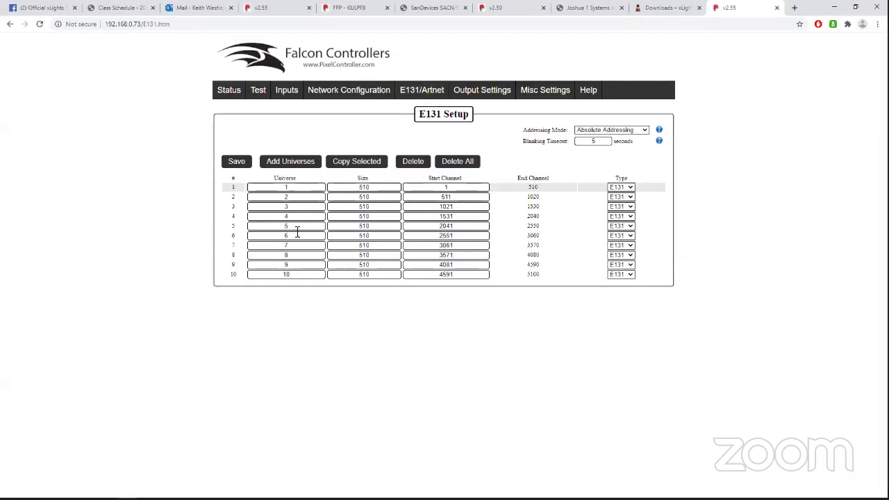
Step: Upload the input configuration from xLights to the Falcon, then check the refreshed E131 universes on its web page
key(alt+Tab)
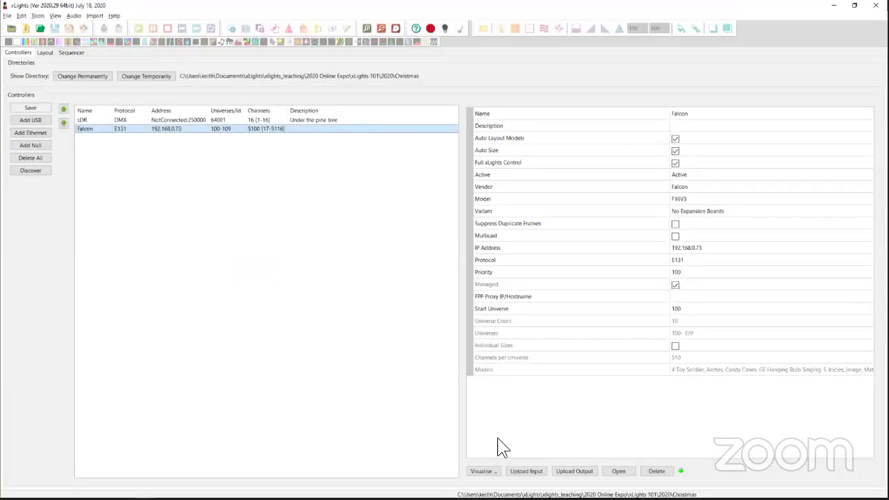
click(520, 472)
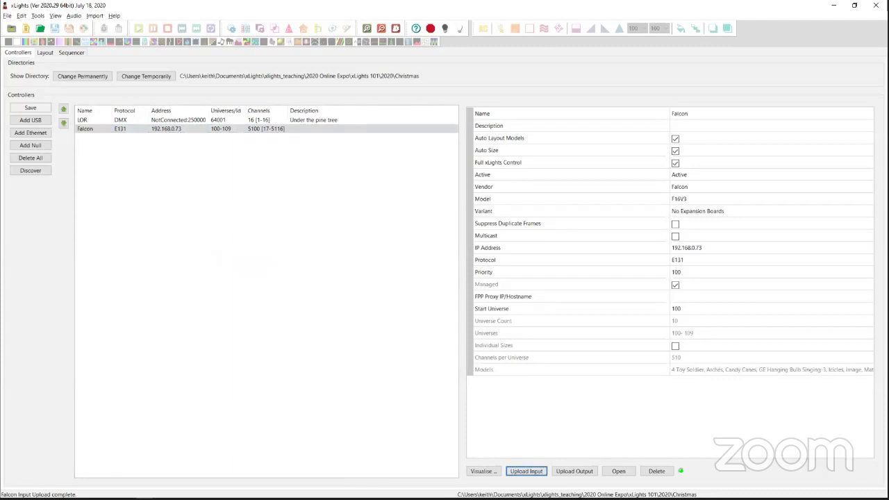
key(alt+Tab)
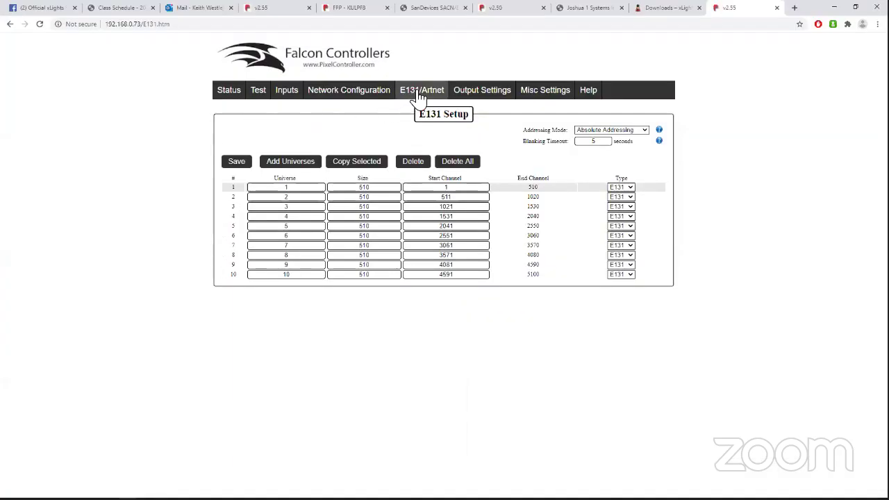
click(419, 92)
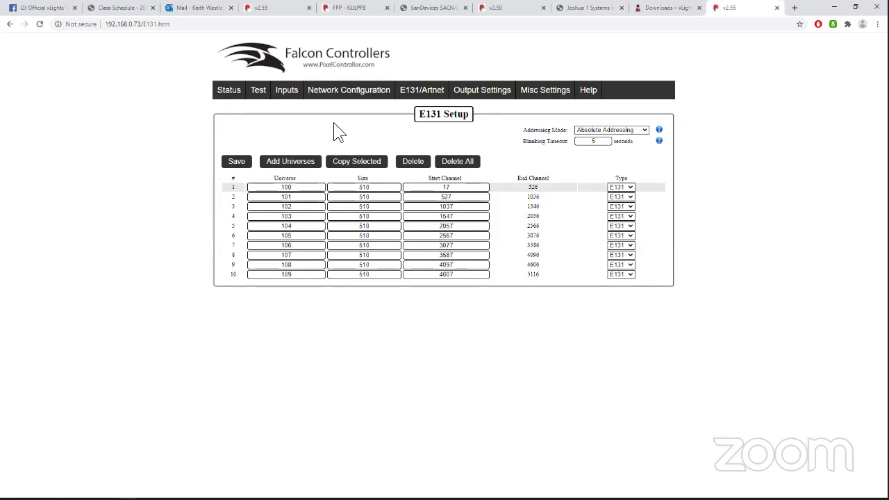
Step: View the Falcon's string ports, upload the output configuration from xLights, and reload the port page in the browser
mouse_move(481, 94)
click(480, 113)
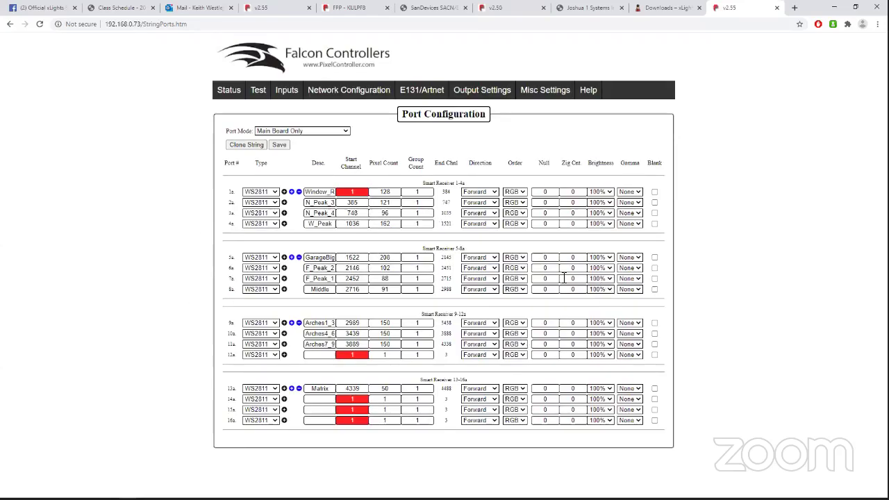
key(alt+Tab)
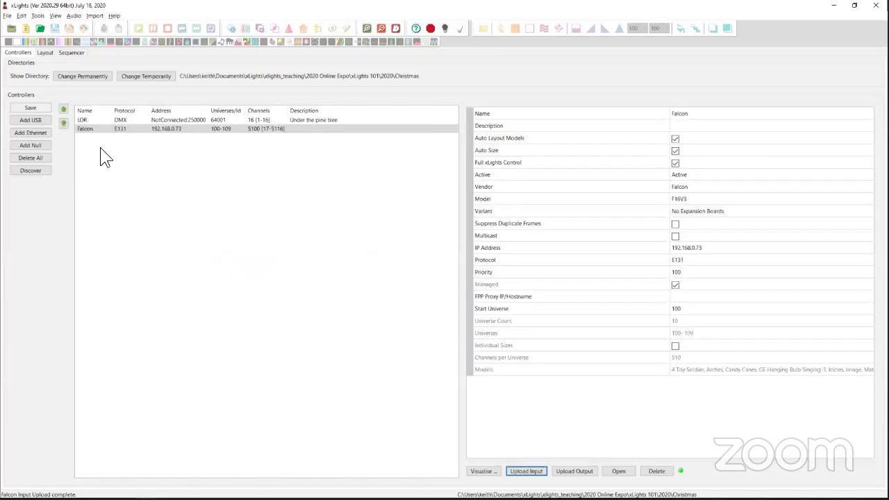
click(568, 472)
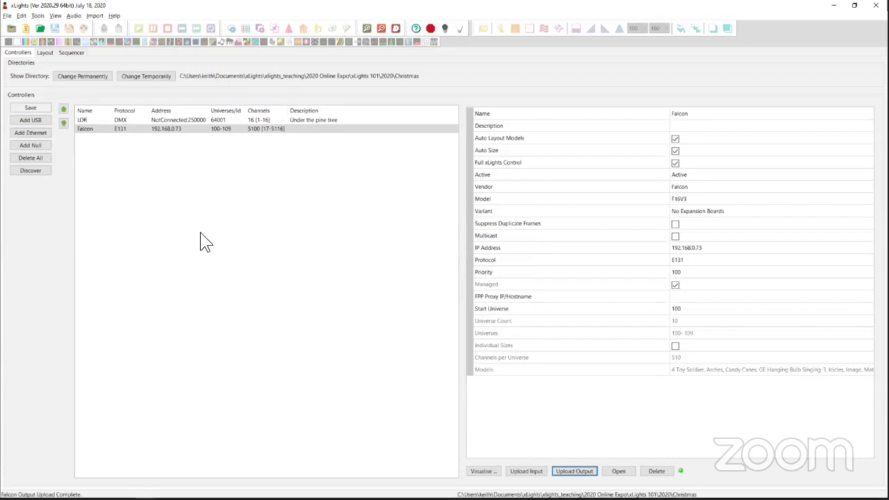
key(alt+Tab)
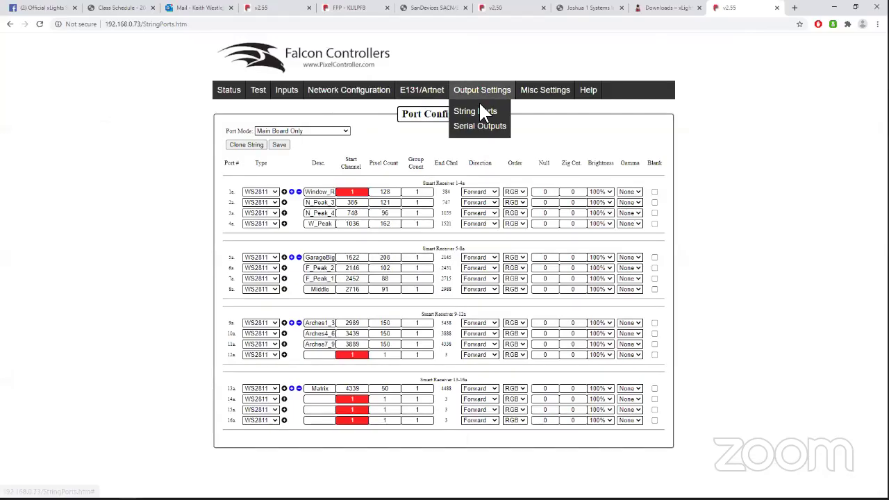
click(480, 112)
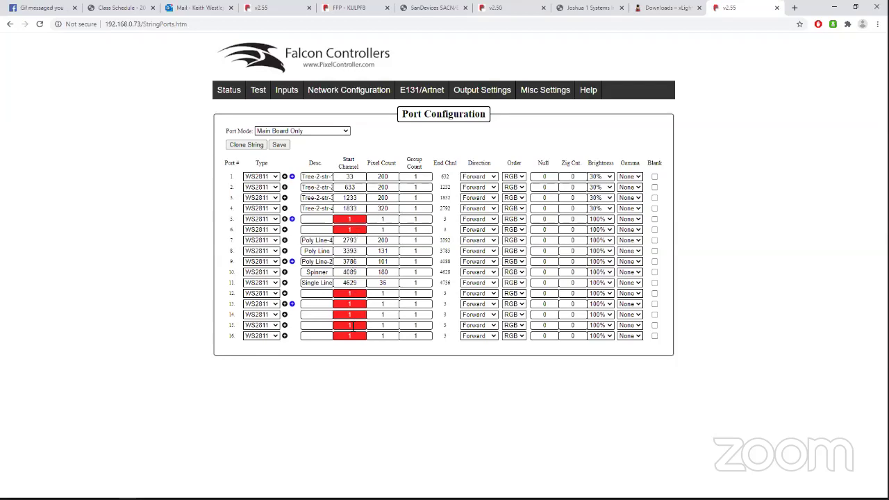
Step: Inspect the port assignments on the Falcon's web page, including the port 4 description, then return to xLights
mouse_move(352, 325)
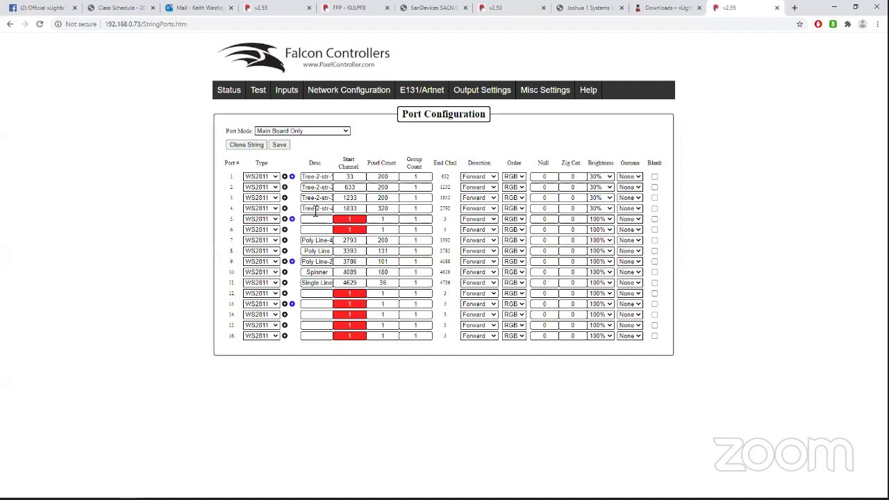
mouse_move(308, 209)
mouse_down()
mouse_move(333, 210)
mouse_move(299, 210)
mouse_up()
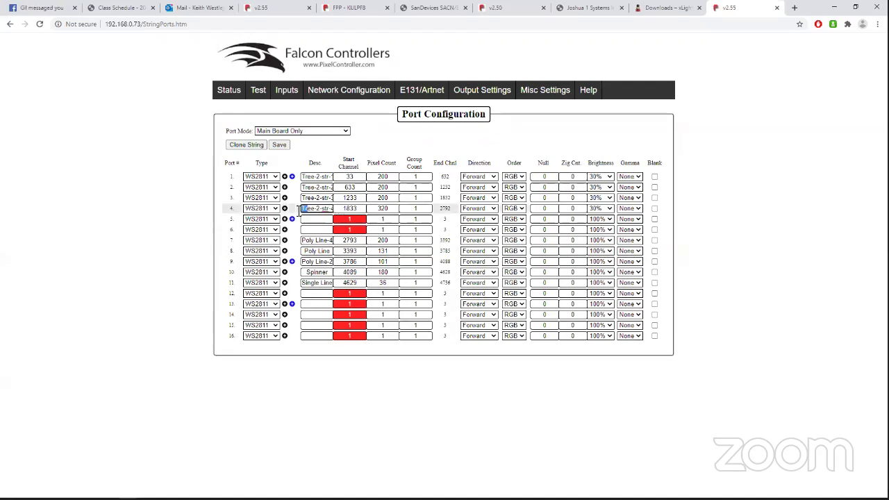
click(318, 210)
mouse_move(494, 98)
click(836, 9)
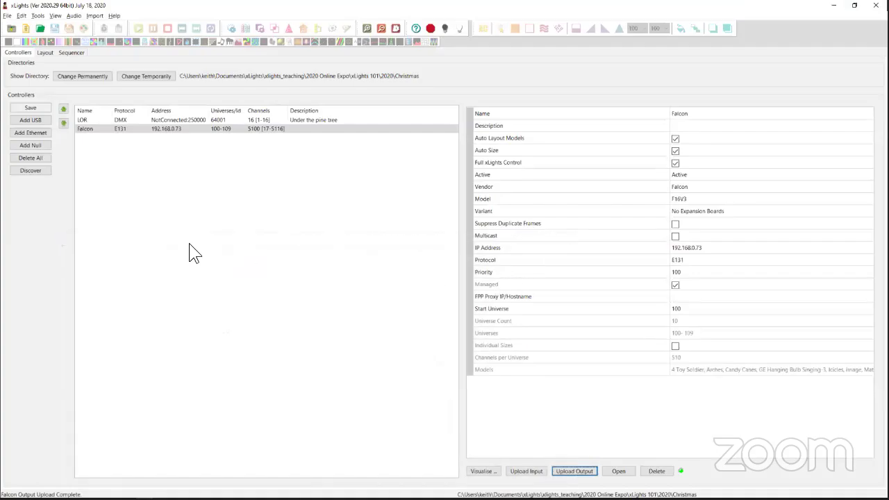
Step: Sort the layout's model list by model name
click(46, 53)
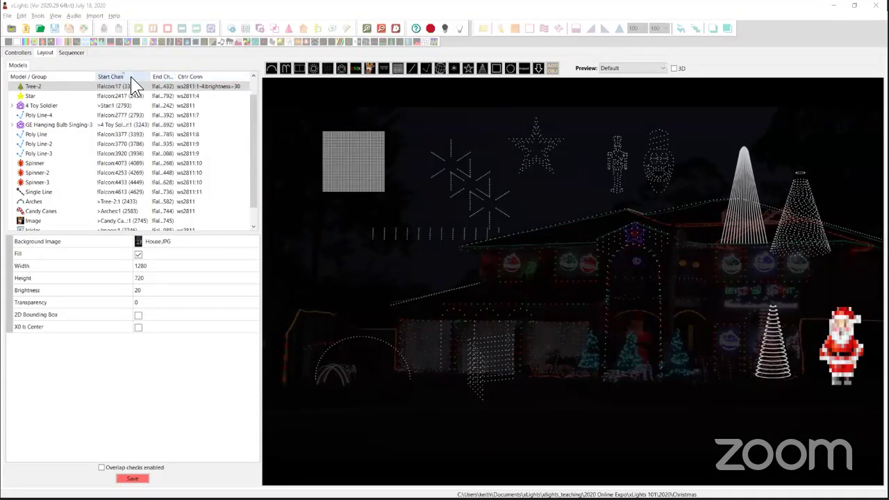
click(111, 76)
click(64, 76)
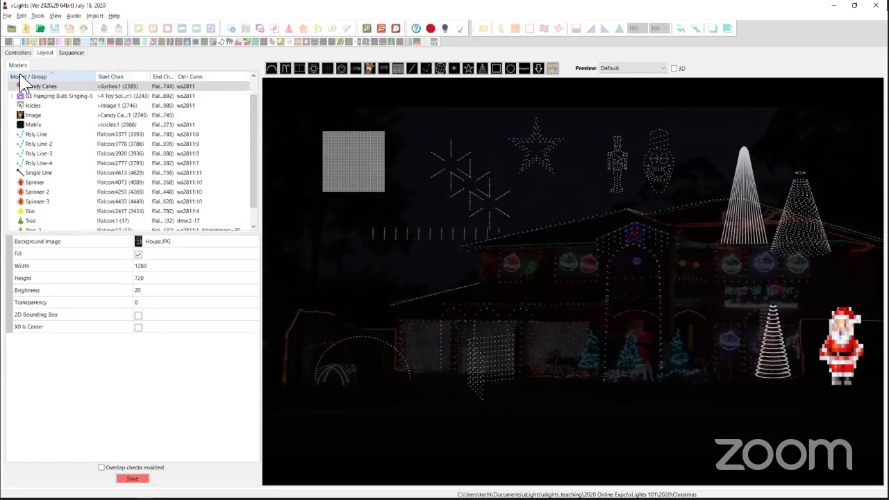
Step: Sort the layout's model list by start channel and select the GE Hanging Bulb Singing-3 model
click(115, 76)
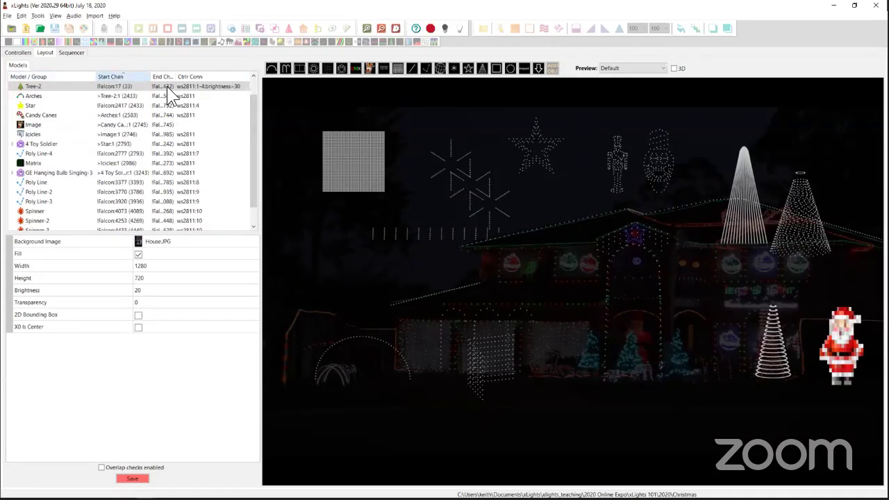
scroll(114, 163, up, 1)
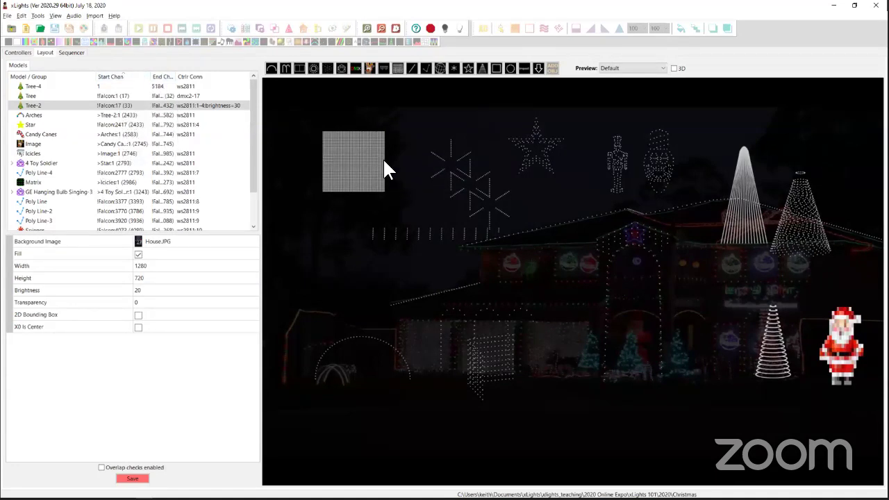
click(659, 155)
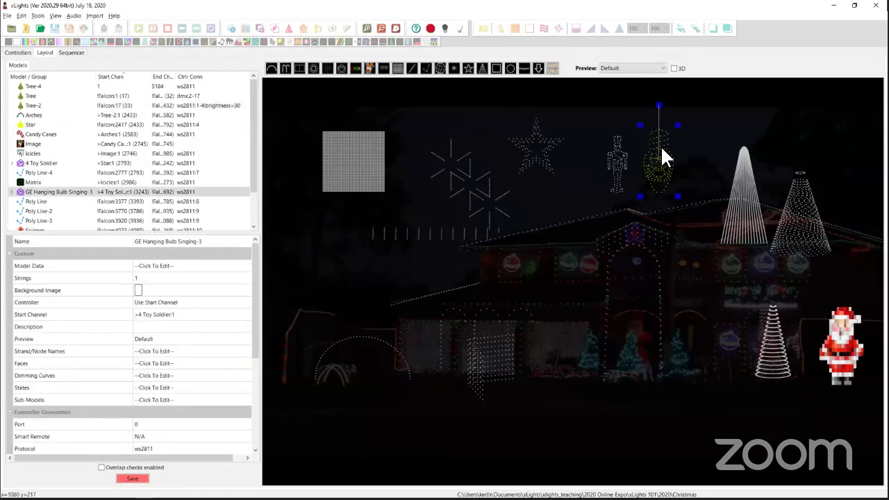
Step: Set the number of strings of the 4 Toy Soldier model to 2
click(617, 163)
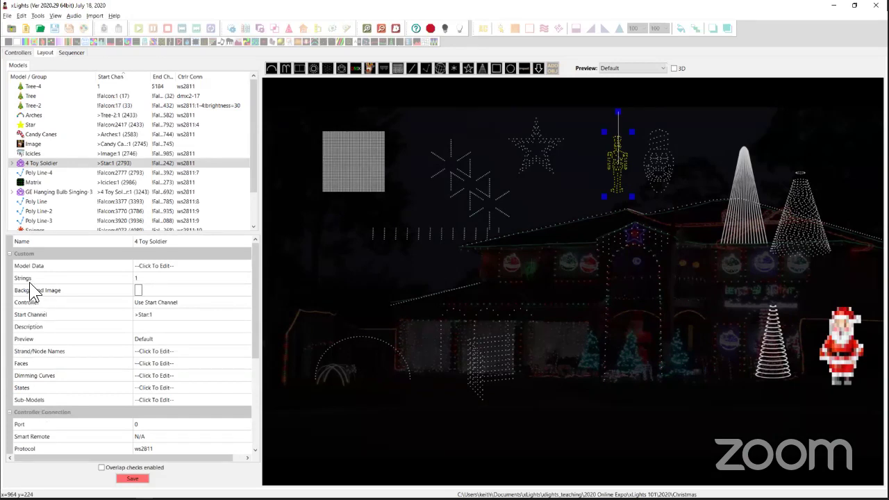
click(141, 279)
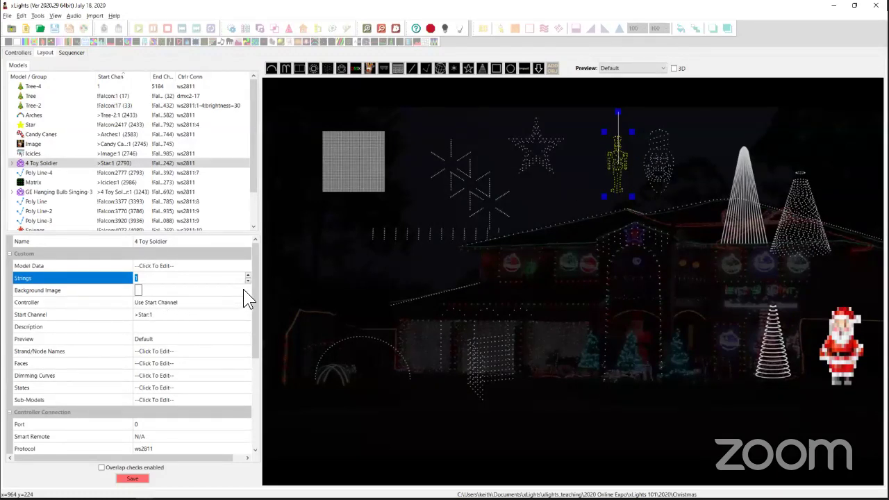
mouse_move(150, 161)
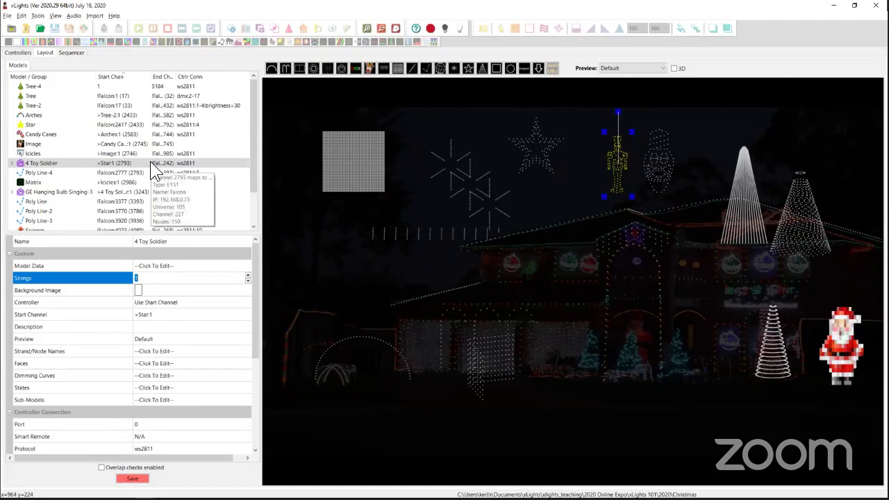
click(136, 275)
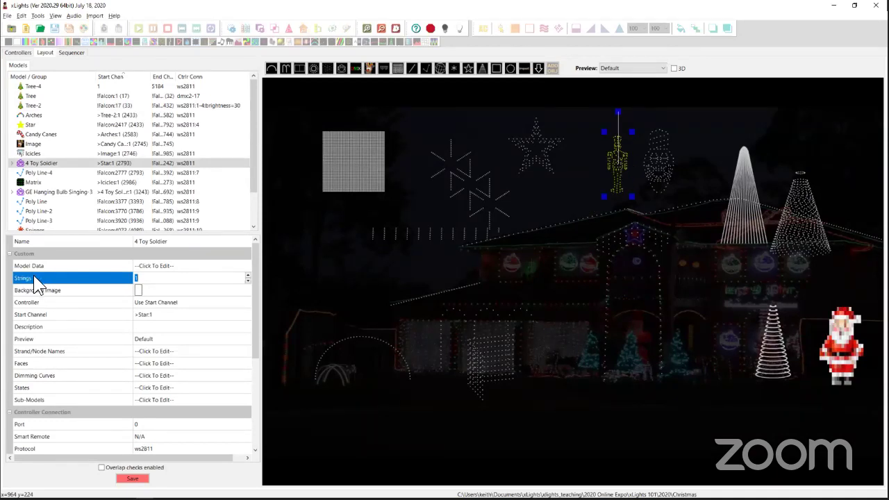
click(138, 277)
text(2)
key(Return)
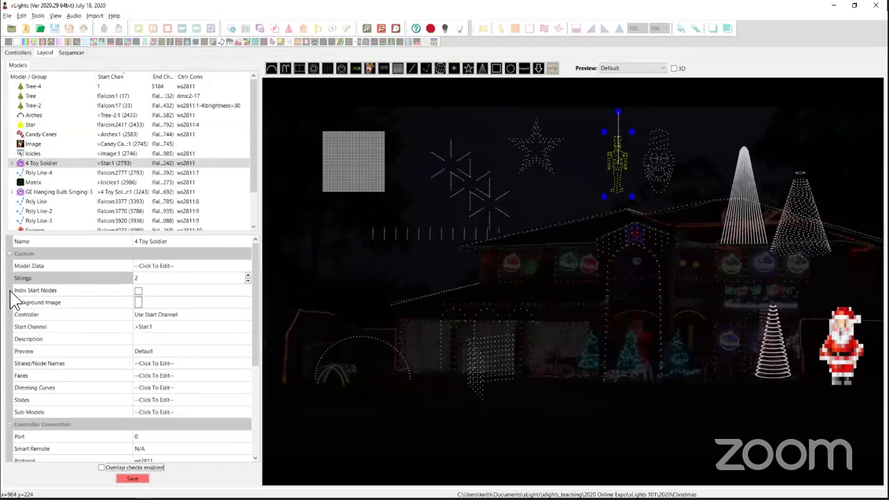
Step: Enable individual start nodes for the 4 Toy Soldier and start String2 at node 101
click(137, 290)
click(11, 291)
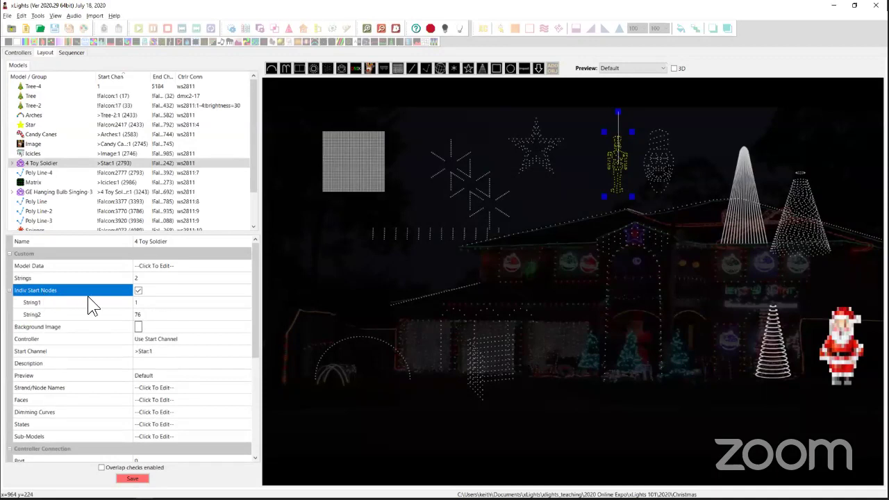
click(138, 314)
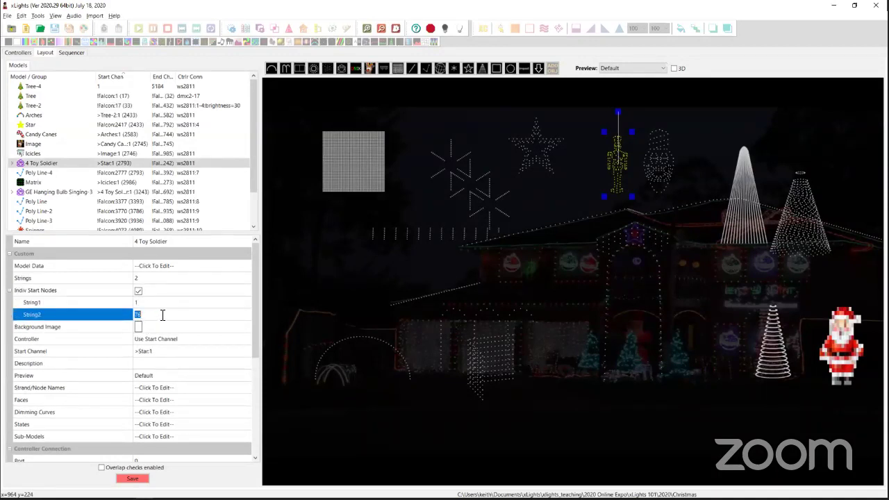
text(101)
click(142, 314)
Step: Open the 4 Toy Soldier's model data, enlarge the editor window and adjust the grid zoom to make the node numbers readable
click(193, 267)
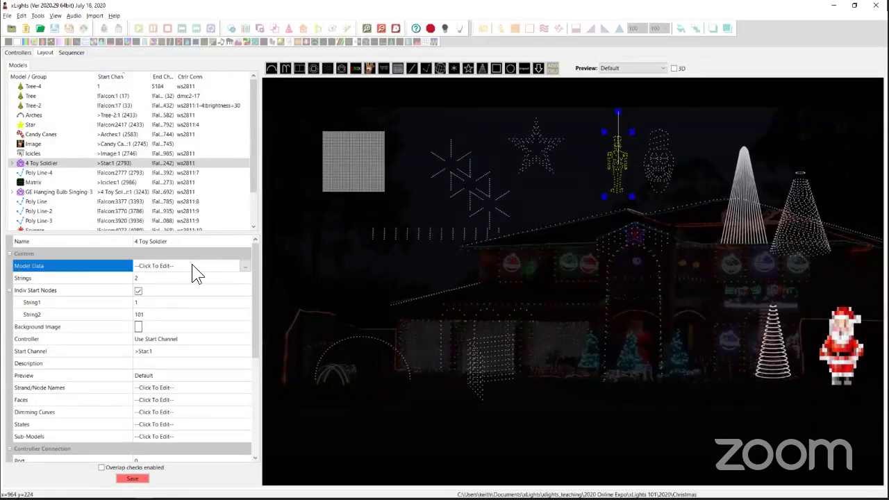
click(243, 266)
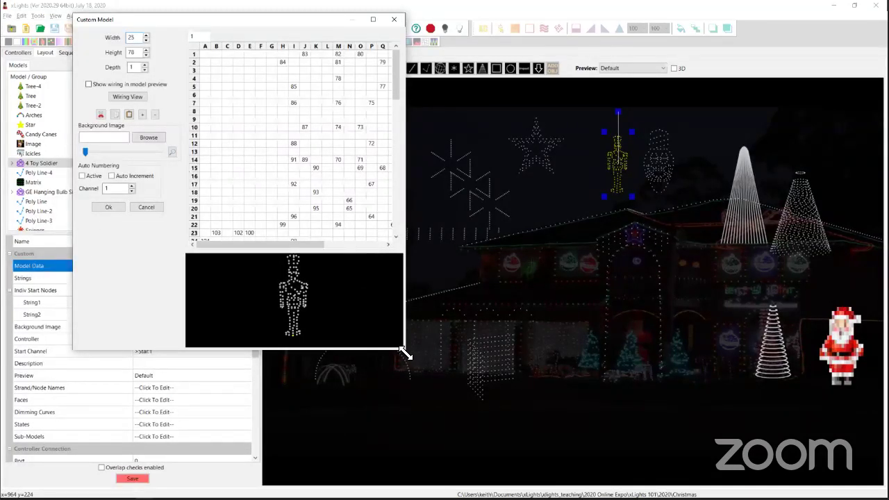
drag(405, 352, 656, 473)
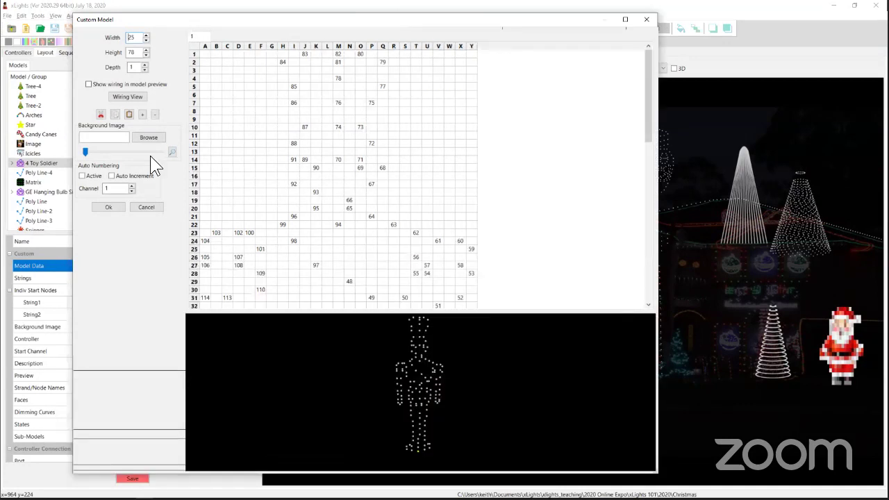
click(157, 111)
click(157, 111)
click(156, 112)
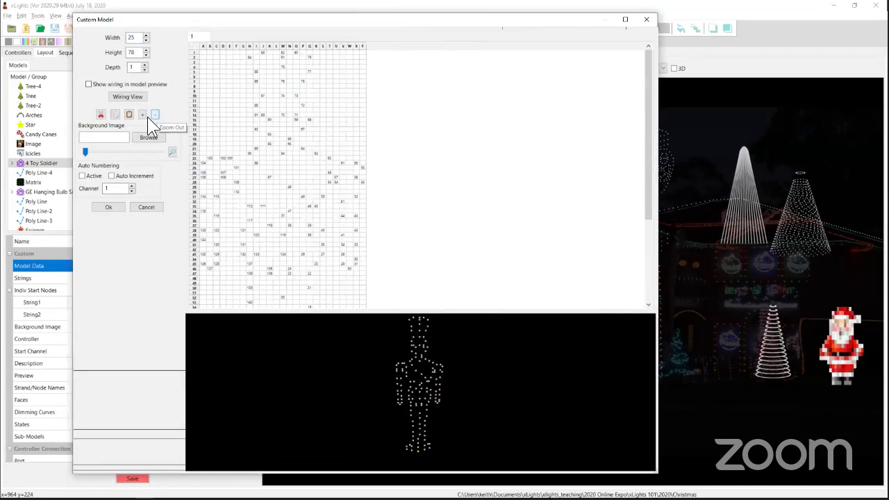
click(141, 112)
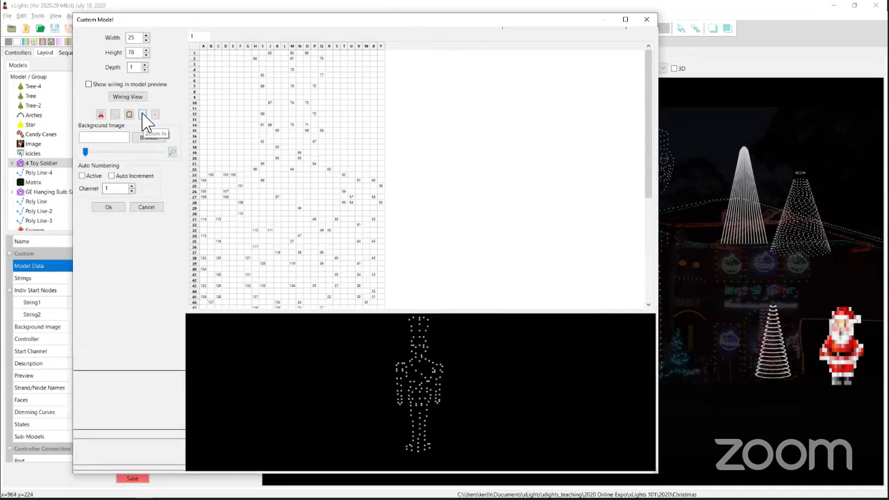
click(141, 112)
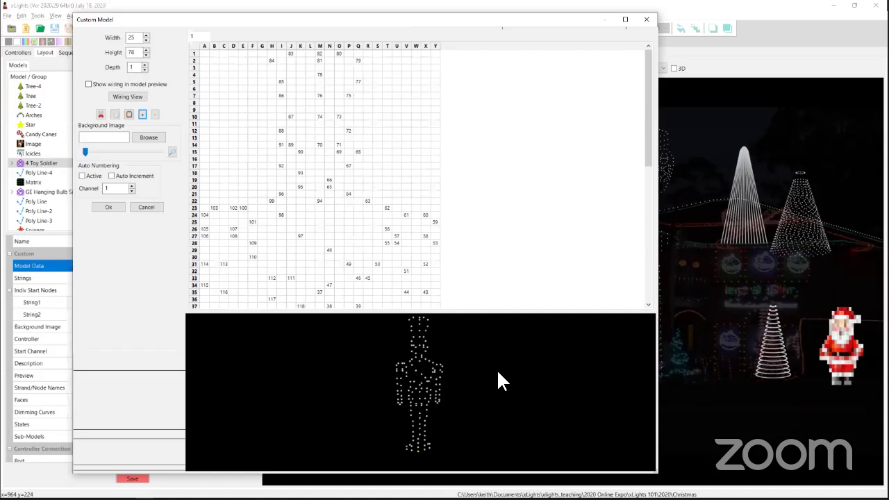
Step: Examine the soldier's node numbers in the grid and its model preview, then close the custom model editor
drag(516, 373, 482, 356)
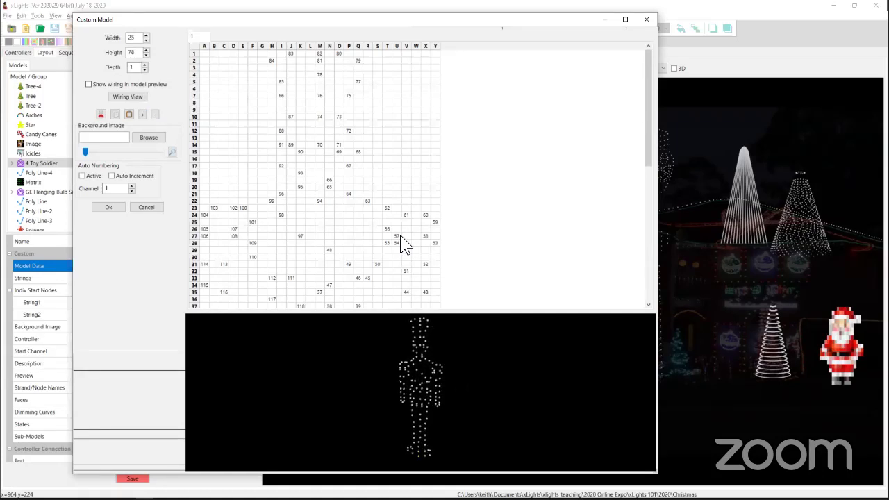
click(396, 243)
click(386, 208)
click(339, 152)
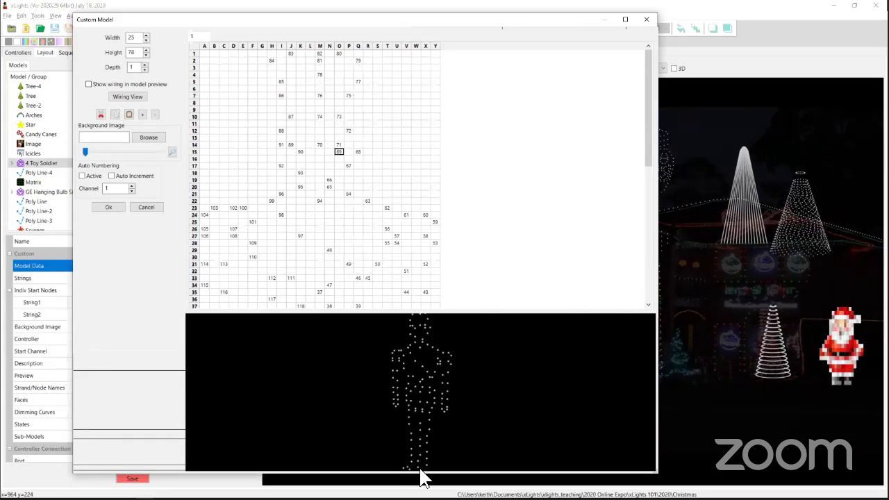
drag(448, 365, 442, 408)
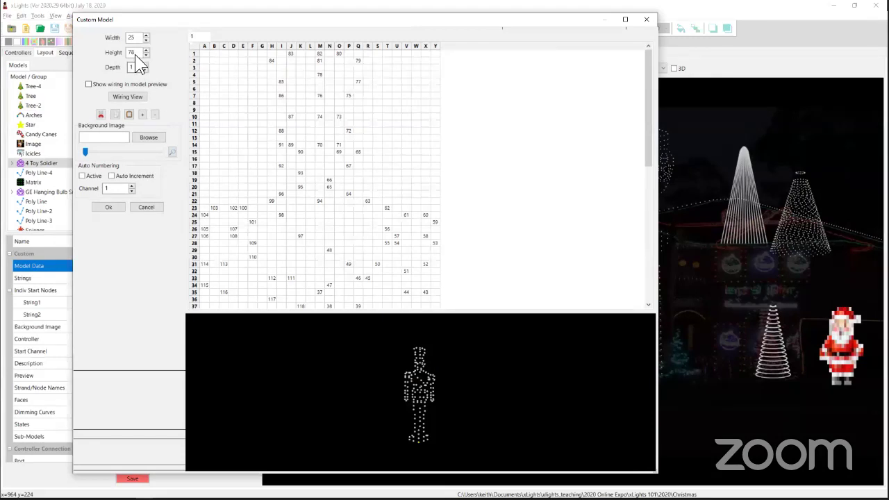
click(281, 165)
text(92)
click(645, 21)
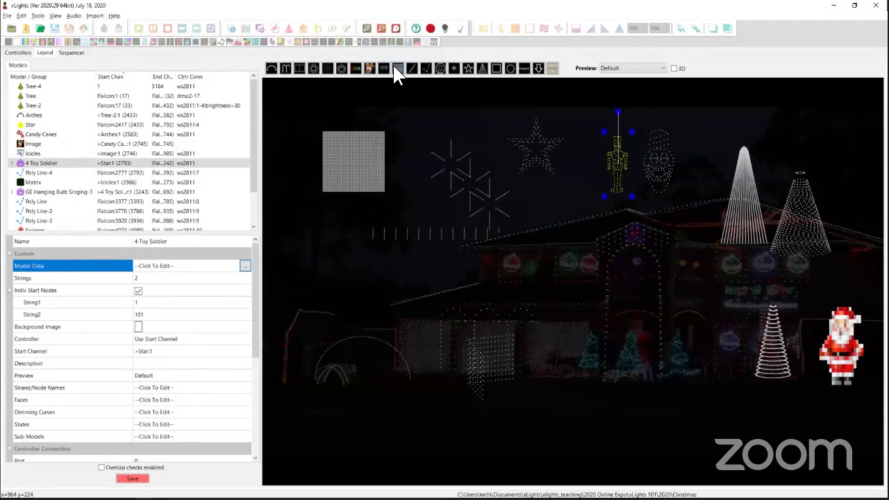
Step: Add a custom model below the large square matrix in the layout and open its model data in a maximized editor
click(327, 68)
drag(294, 214, 356, 294)
click(240, 268)
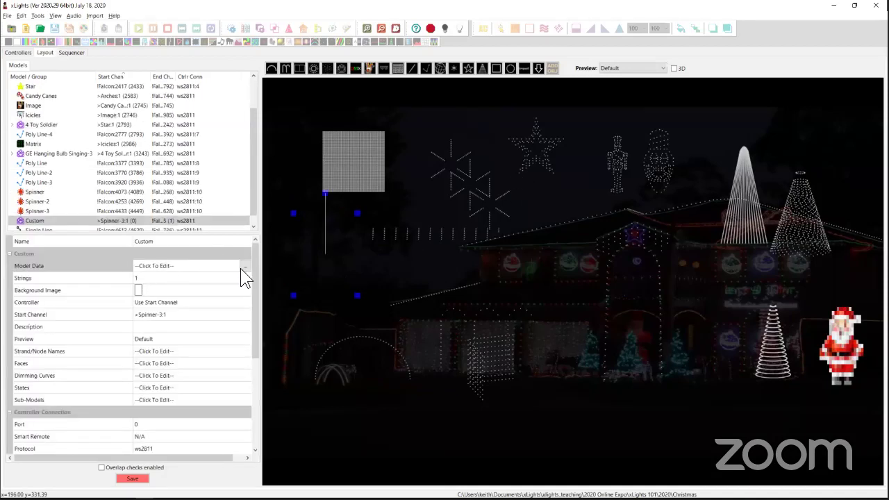
click(246, 264)
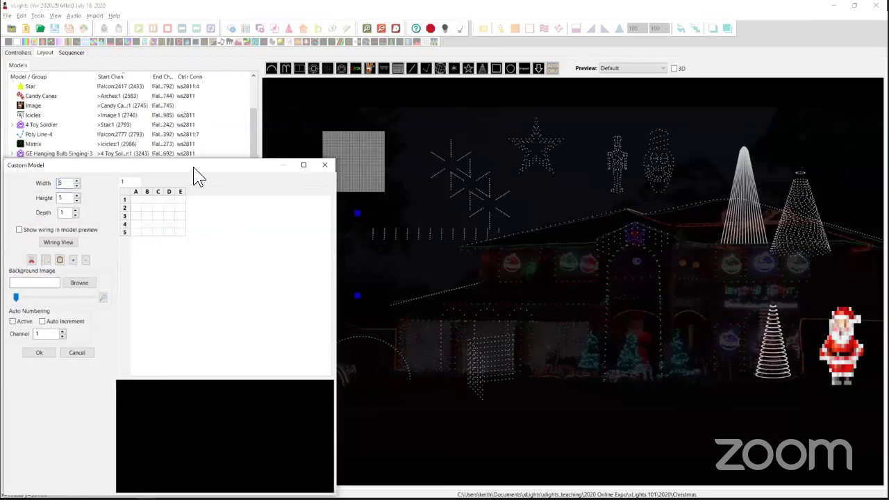
double_click(193, 167)
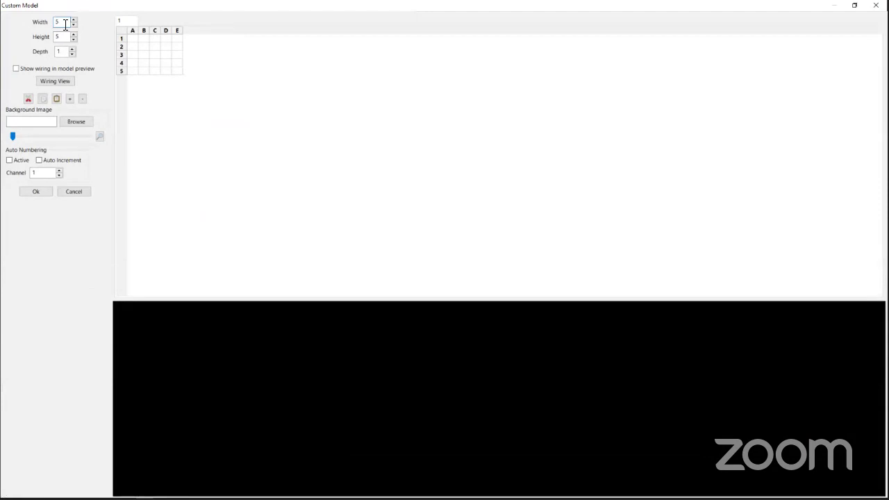
Step: Set the custom model grid's width and height to 25 each
double_click(65, 24)
text(25)
key(Tab)
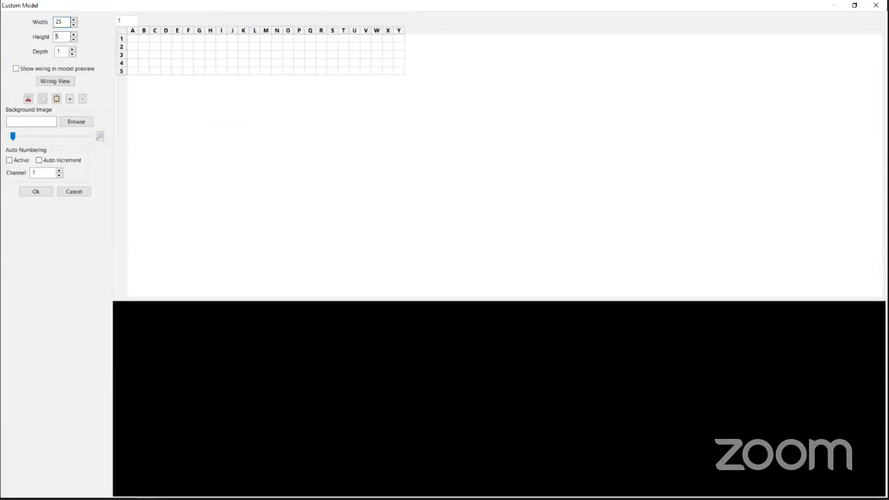
text(25)
key(Tab)
click(55, 50)
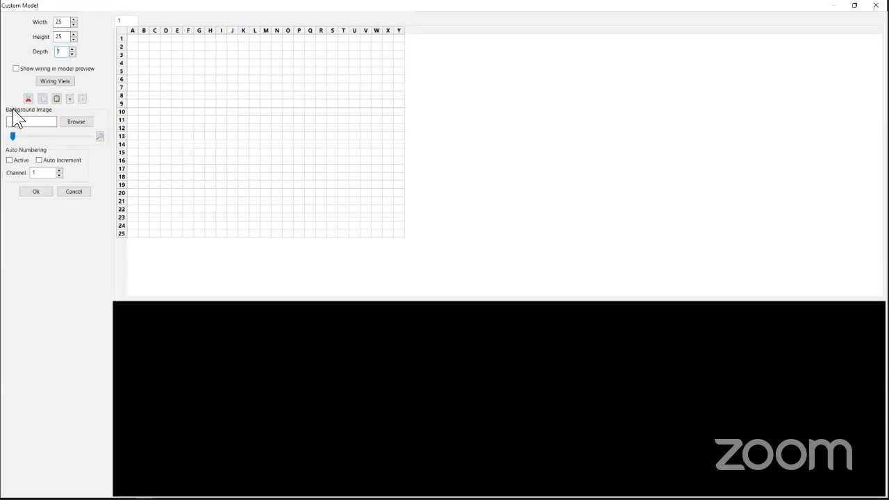
Step: Load reindeer.png as the grid's background image and fade it to a pale tint
click(70, 122)
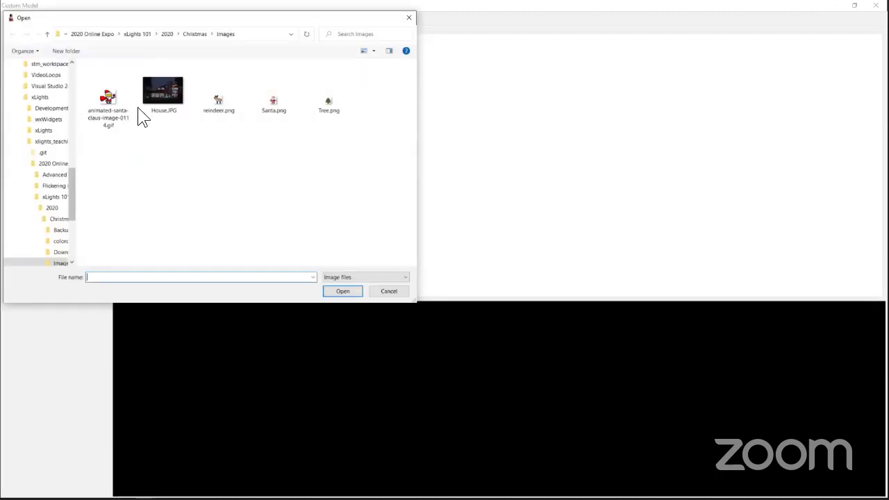
double_click(217, 103)
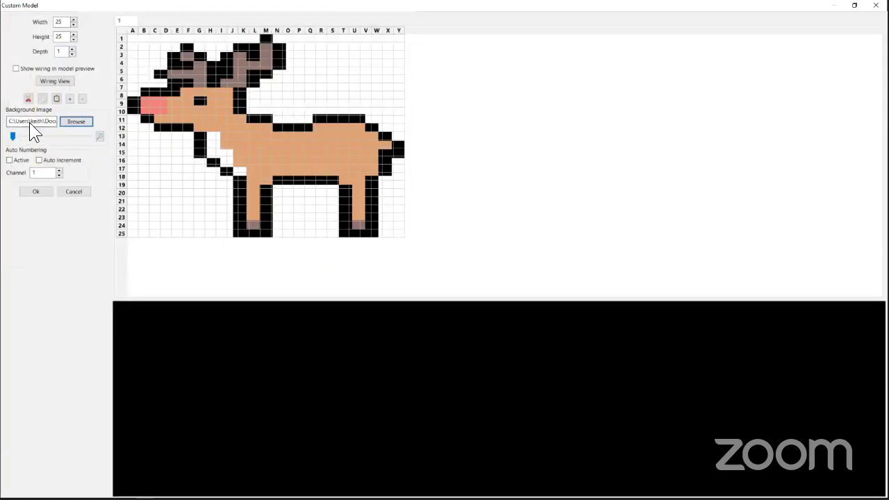
drag(12, 136, 73, 137)
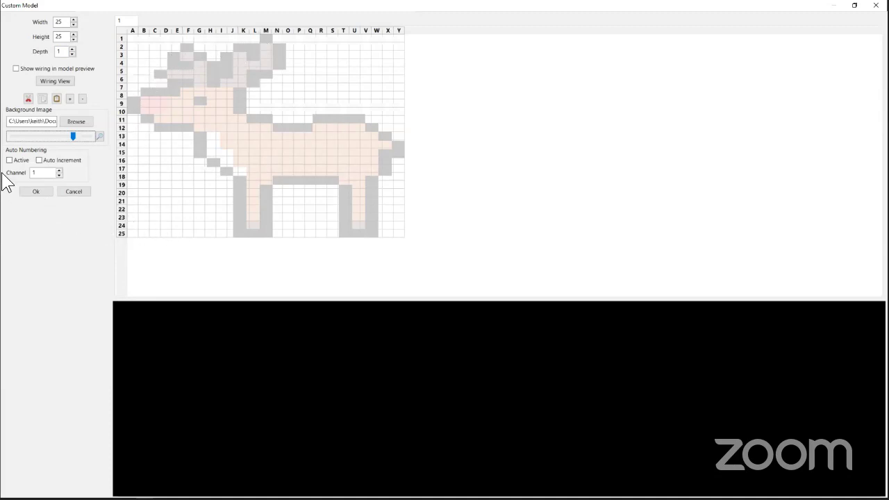
Step: Activate auto numbering and mark the reindeer's outline with channel 1 from the front hoof up over the nose
click(241, 233)
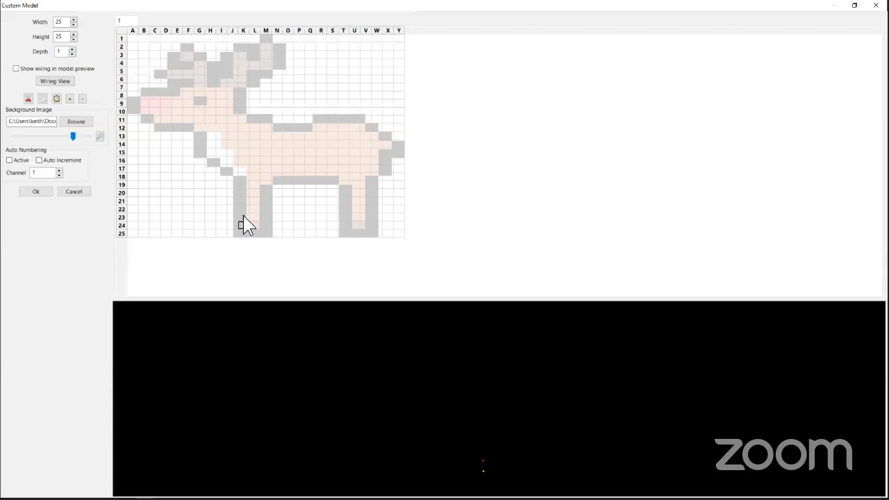
click(242, 202)
click(241, 176)
text(1)
click(11, 159)
click(200, 152)
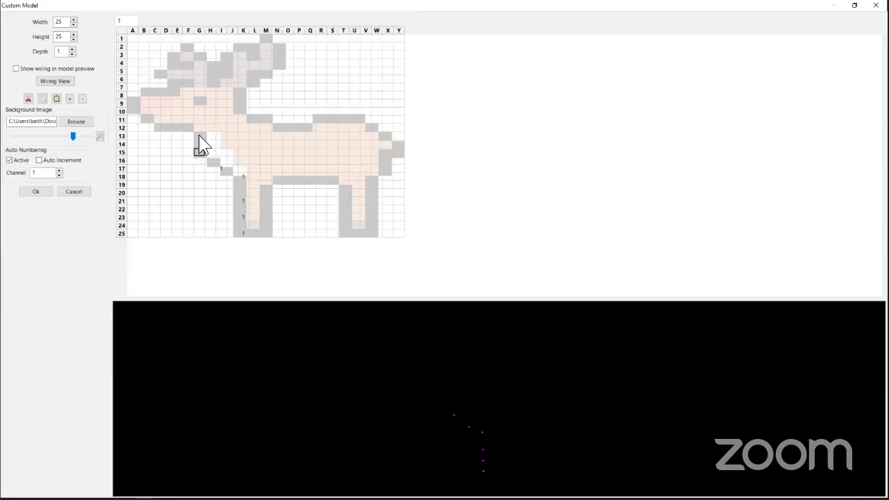
click(154, 120)
click(157, 87)
Step: Enable auto increment and renumber the outline nodes from 1 at the front hoof up through the chest to the jaw
click(39, 160)
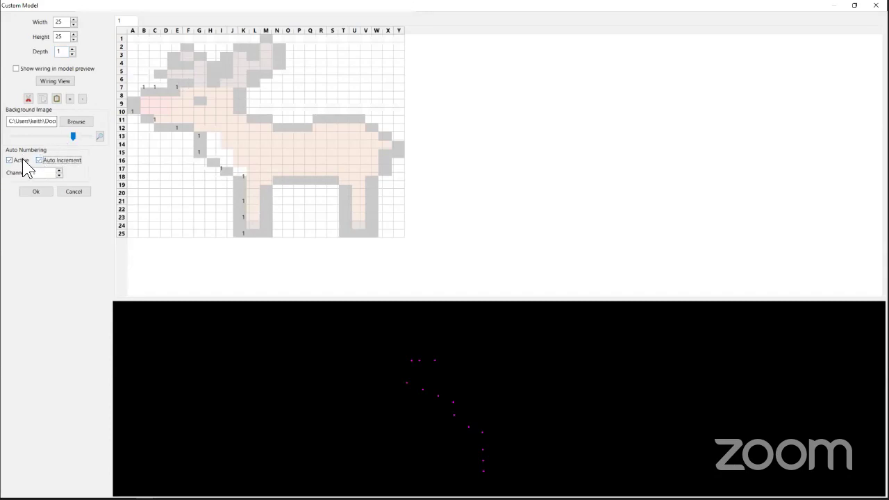
click(243, 233)
click(244, 200)
click(242, 177)
click(221, 168)
click(179, 127)
click(152, 118)
Step: Set the next channel to 9 and number nodes 9 to 28 around the nose, antlers and back of the neck
double_click(44, 172)
text(9)
click(153, 120)
click(137, 111)
click(146, 86)
click(211, 79)
click(231, 62)
click(236, 46)
click(278, 63)
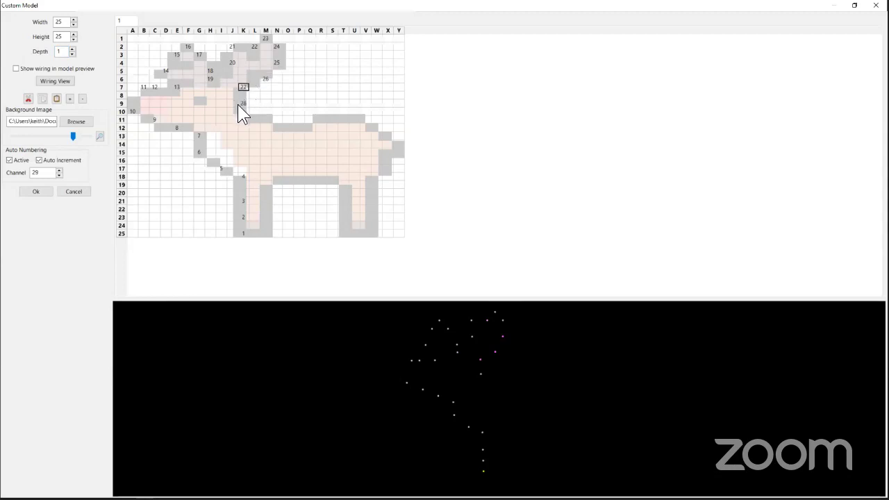
Step: Number nodes 29 to 35 along the reindeer's back to the tail
click(284, 120)
click(311, 125)
click(343, 119)
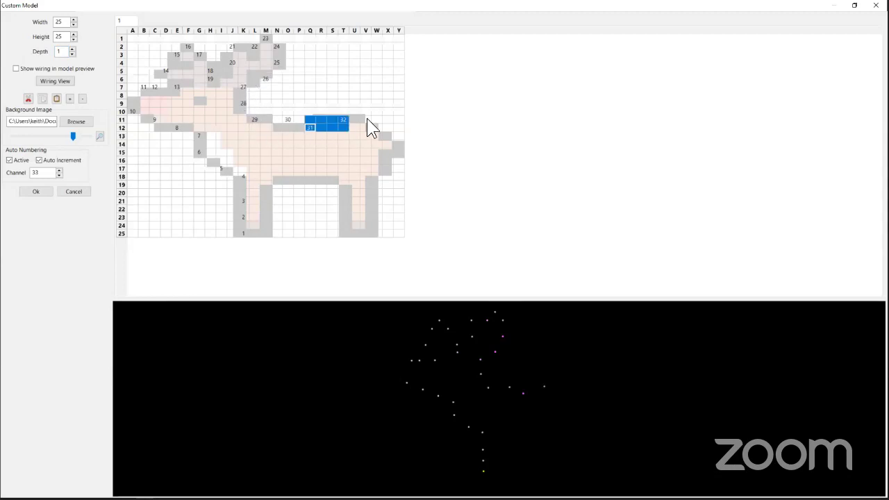
click(375, 127)
click(398, 152)
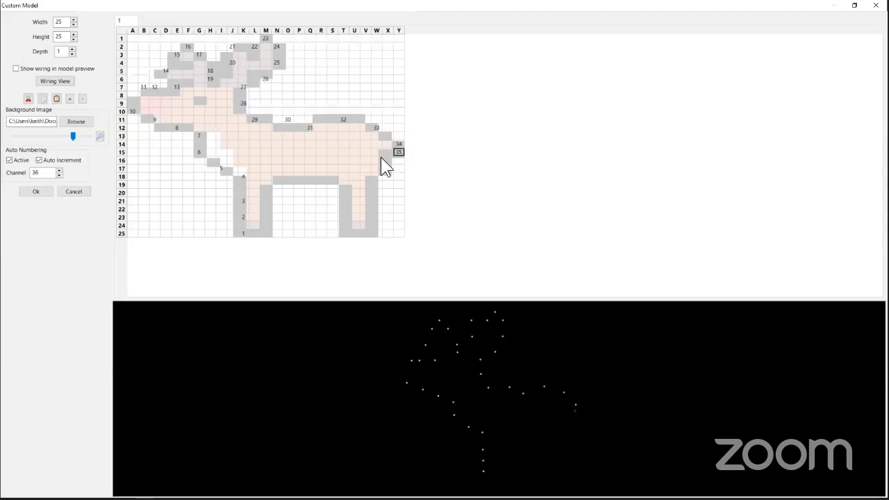
Step: Number nodes 36 to 44 down the hind leg, along the belly and down the inner side of the front leg
click(386, 177)
click(365, 192)
click(376, 225)
click(343, 234)
click(319, 184)
click(287, 177)
click(265, 201)
click(265, 225)
Step: Turn off active auto numbering and reverse the reindeer's node numbering order
click(10, 161)
right_click(273, 83)
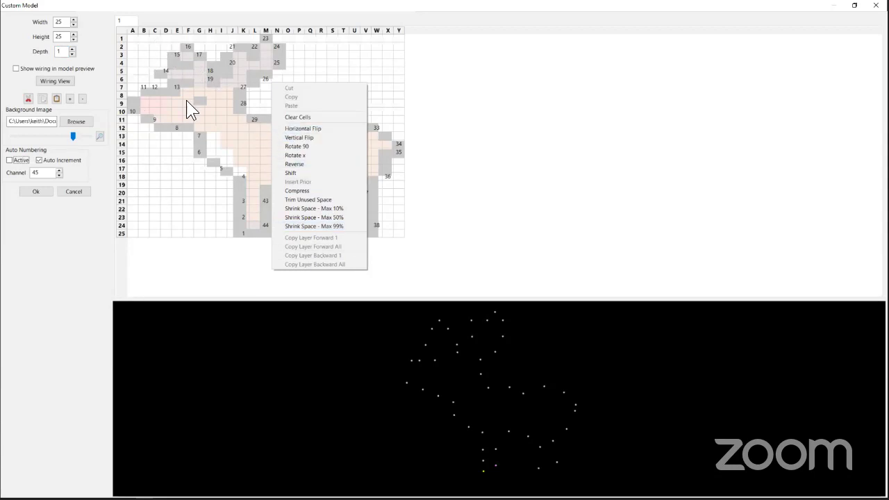
click(307, 163)
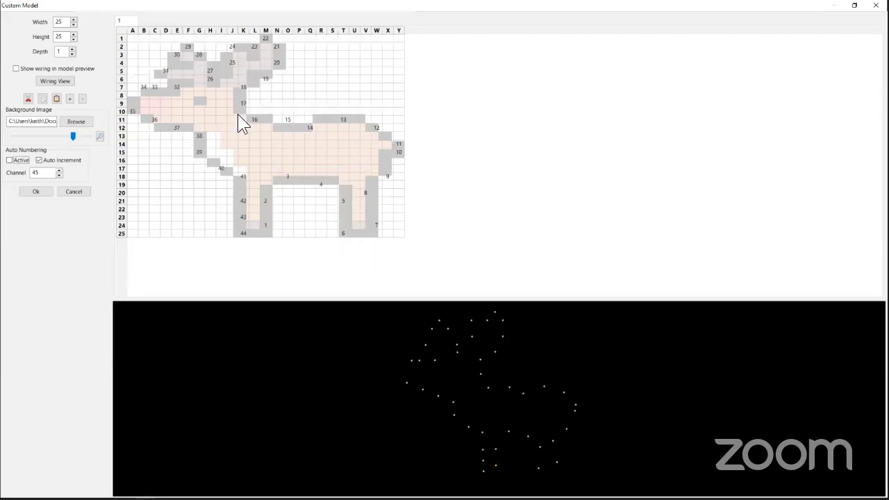
Step: Shift all of the reindeer's node numbers by 6
right_click(282, 99)
right_click(286, 150)
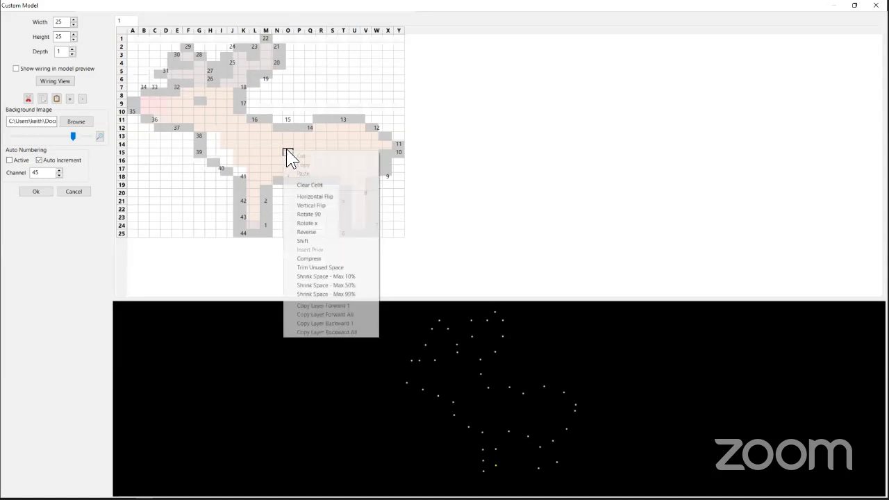
click(319, 240)
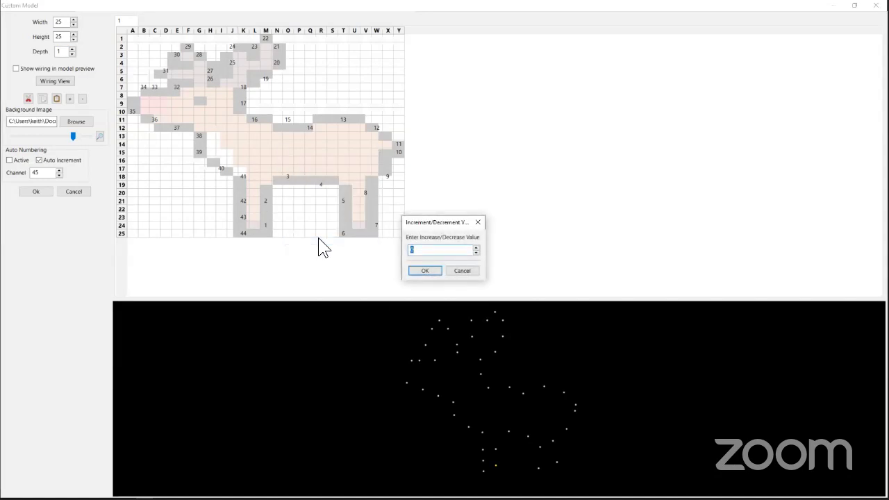
text(6)
key(Return)
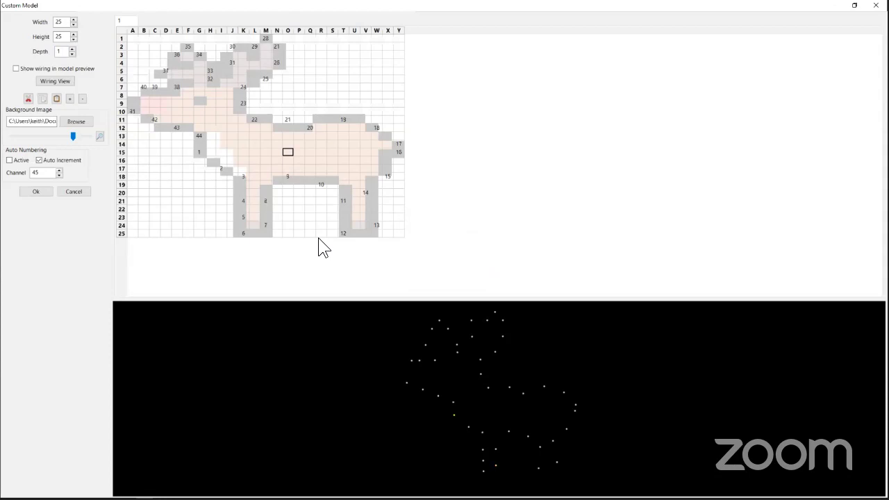
Step: Shift the reindeer's node numbers by -12 and again by 1 so numbering starts at the hind hoof
right_click(287, 136)
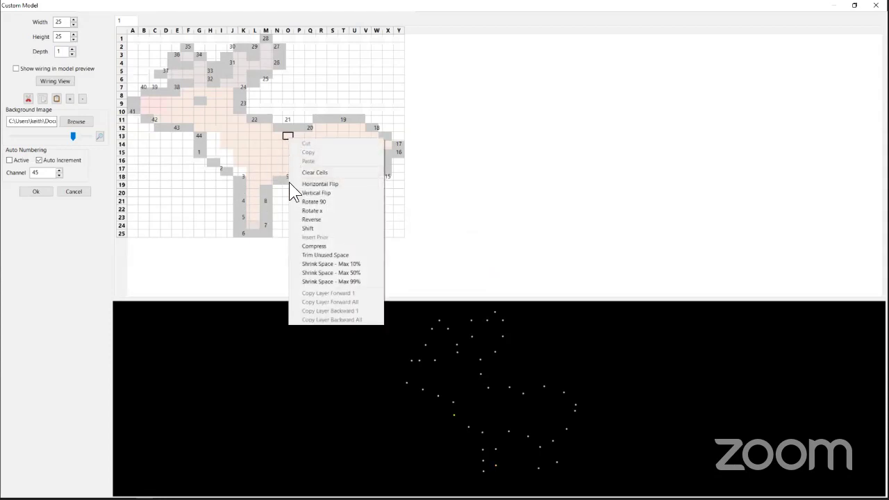
click(312, 228)
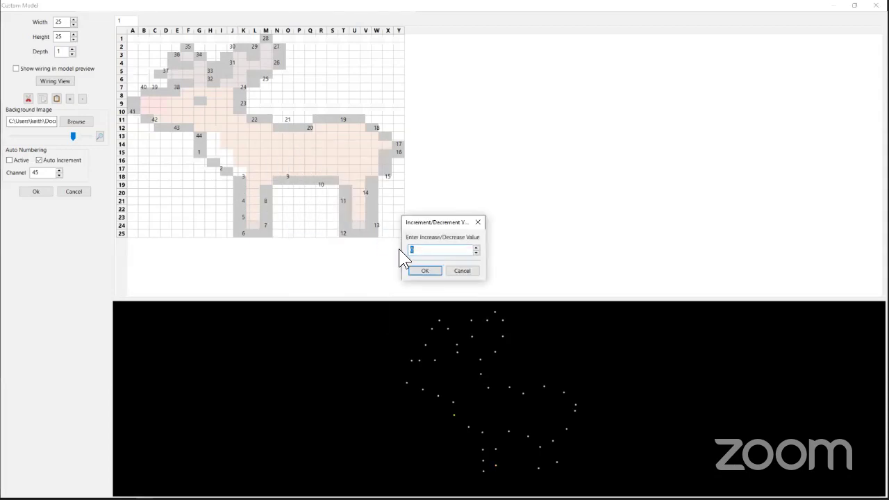
text(-12)
key(Return)
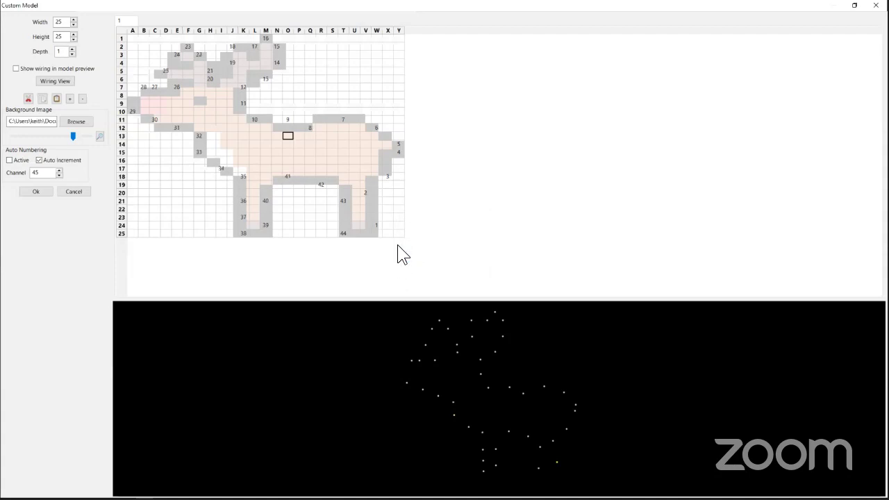
right_click(331, 140)
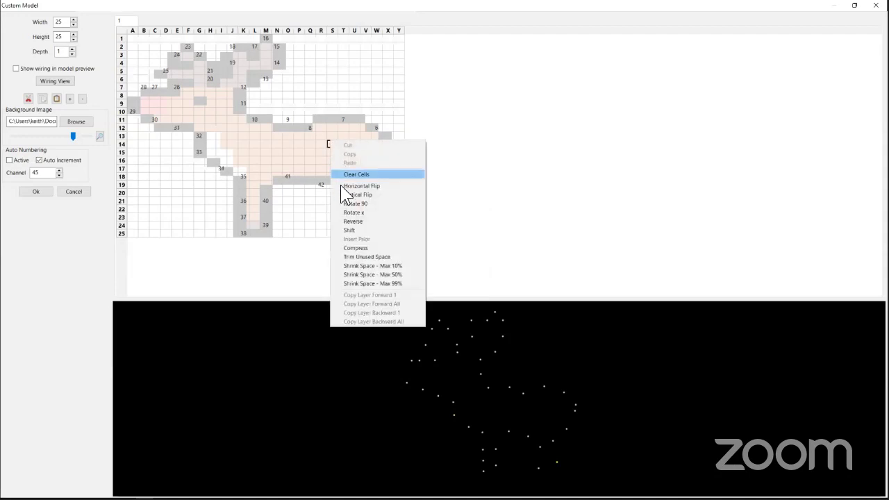
click(357, 232)
key(Return)
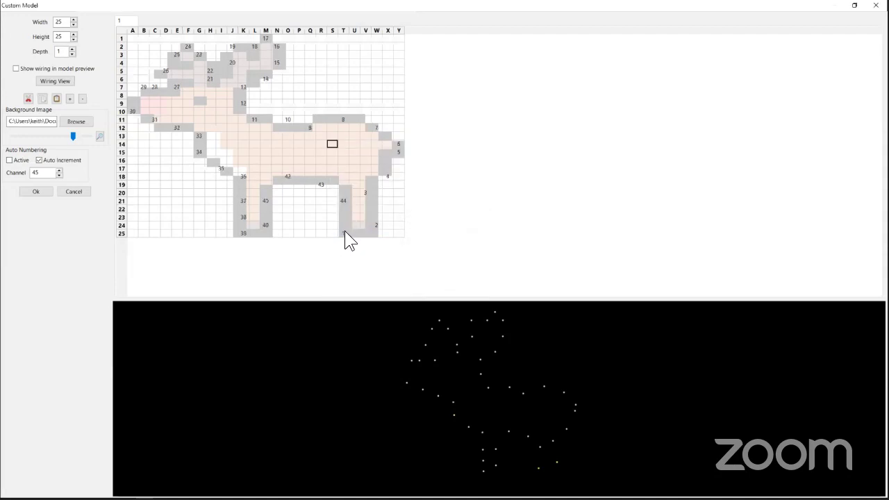
click(345, 232)
click(320, 234)
Step: Flip the reindeer's node layout horizontally and accept the custom model
right_click(277, 97)
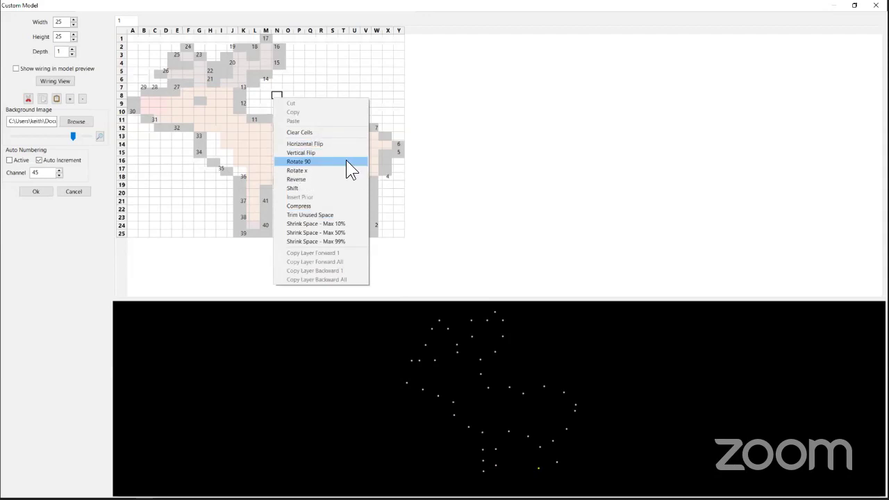
click(303, 142)
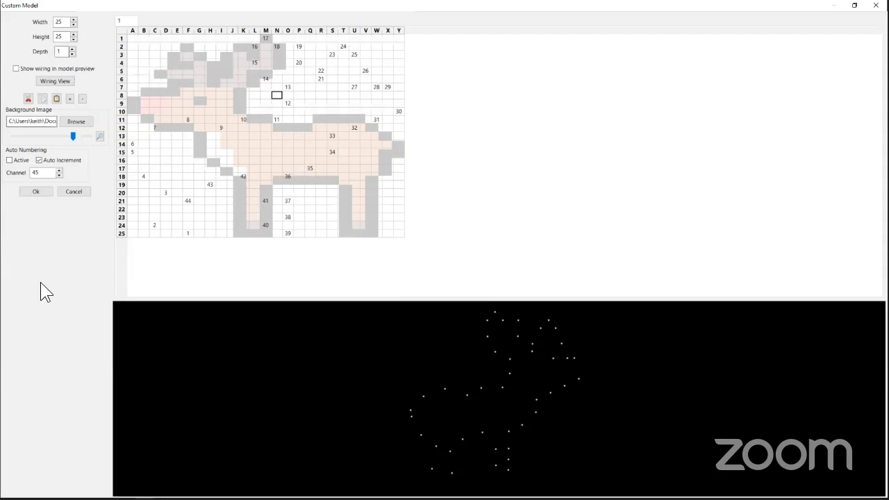
click(35, 191)
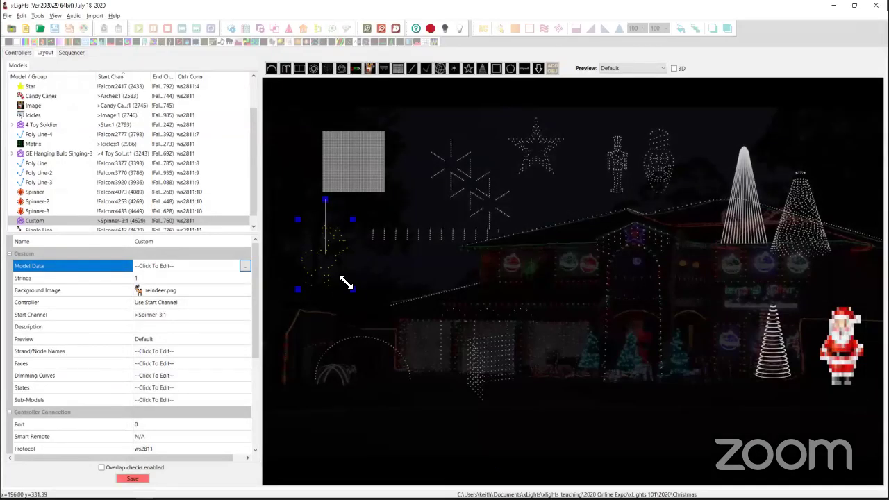
Step: Shrink the custom reindeer model in the layout, pulling its lower corner up and inward, and reselect it
drag(357, 291, 341, 255)
click(342, 267)
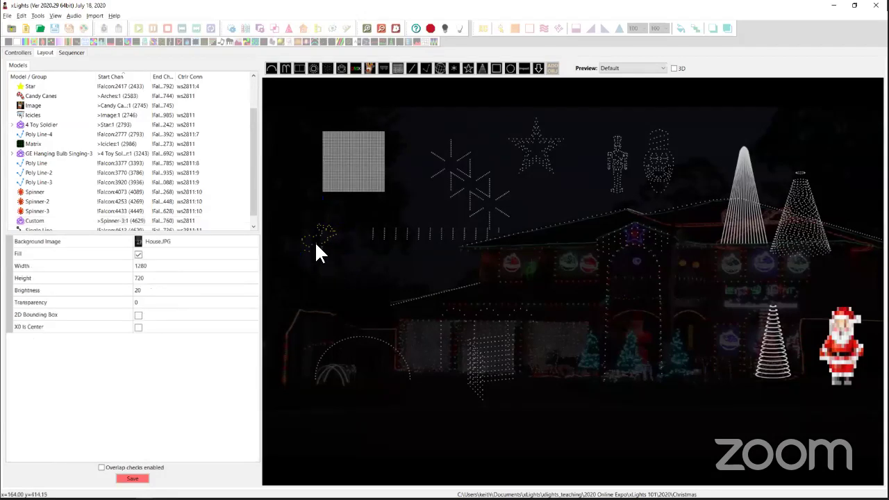
click(317, 248)
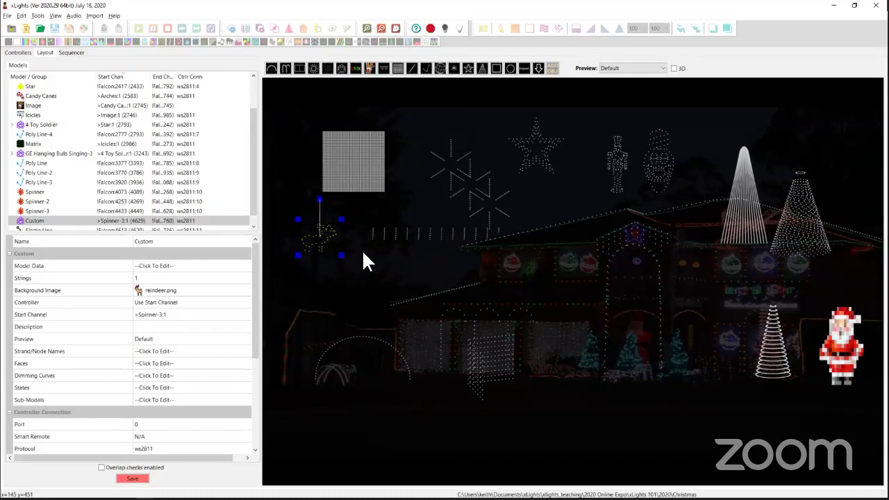
Step: Run Check Sequence and review the report's opening sections on machine IP addresses and the backup directory
click(39, 16)
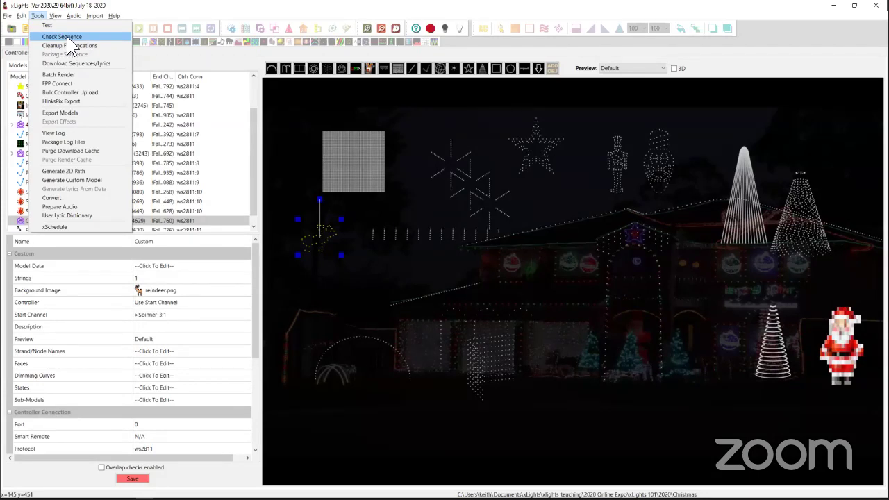
click(70, 35)
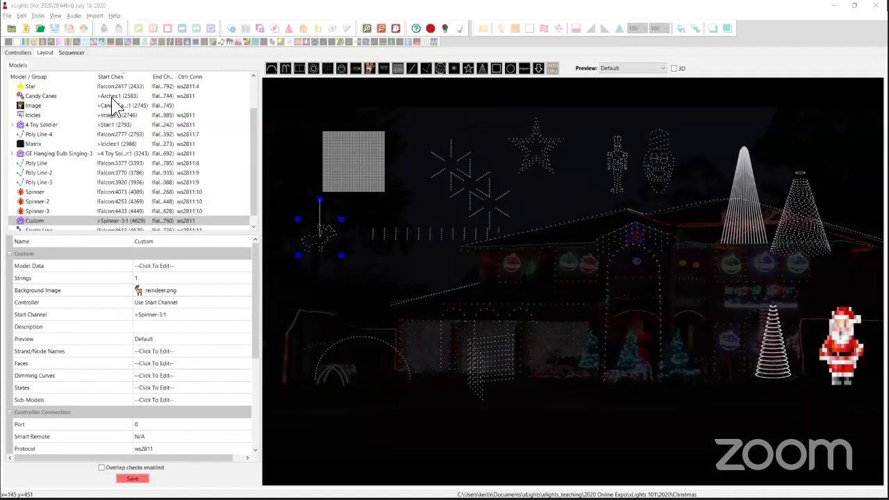
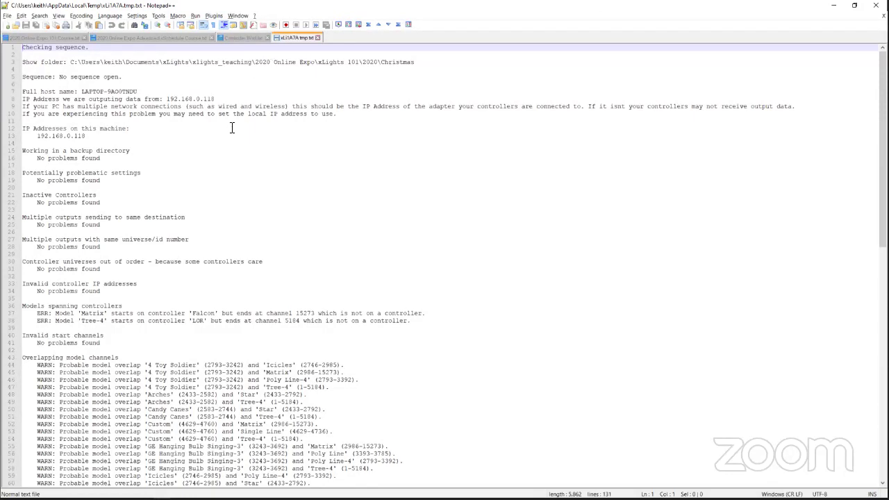
click(182, 181)
scroll(141, 181, down, 2)
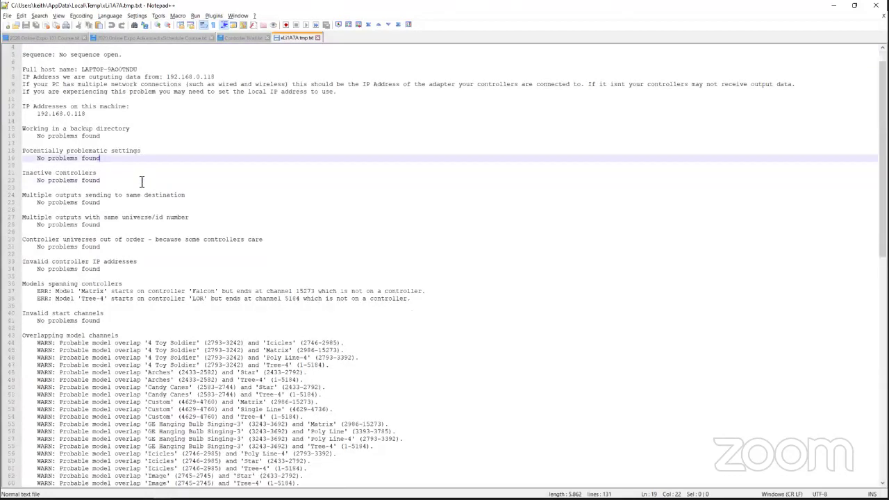
scroll(129, 159, up, 2)
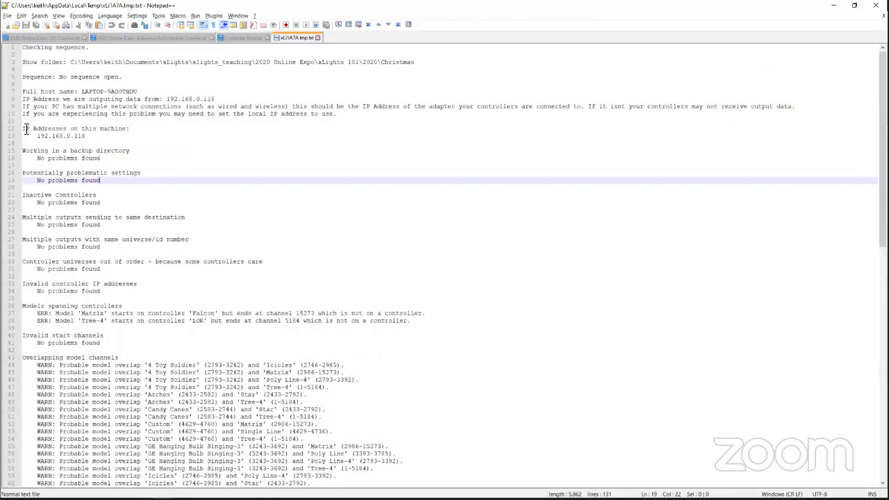
drag(25, 129, 139, 129)
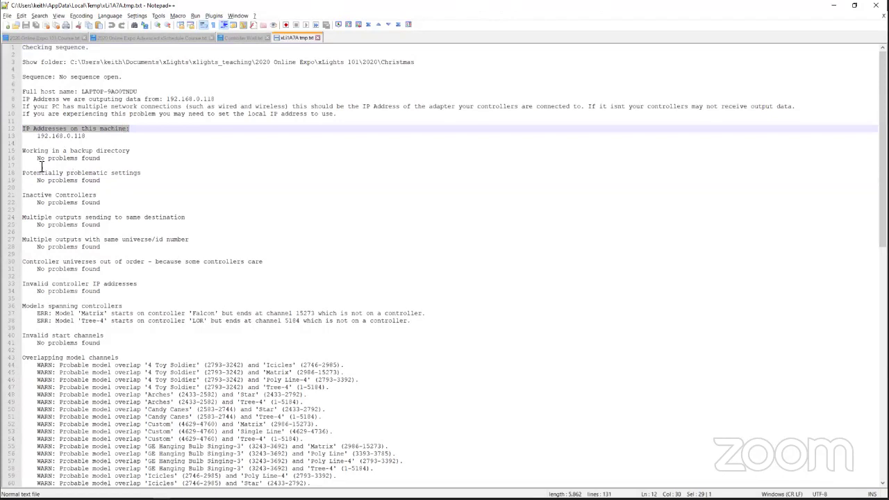
drag(24, 151, 104, 158)
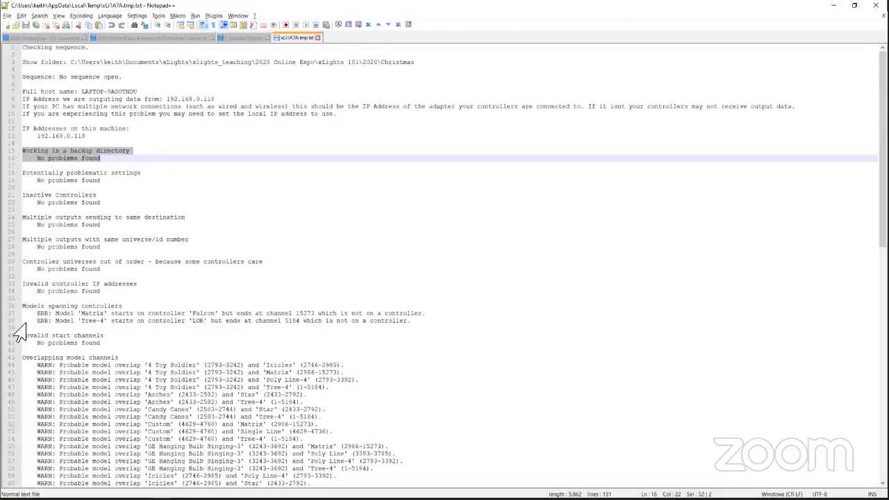
Step: Examine the models-spanning-controllers errors for Matrix and Tree-4, including the end channel reported for Matrix
drag(24, 318, 444, 326)
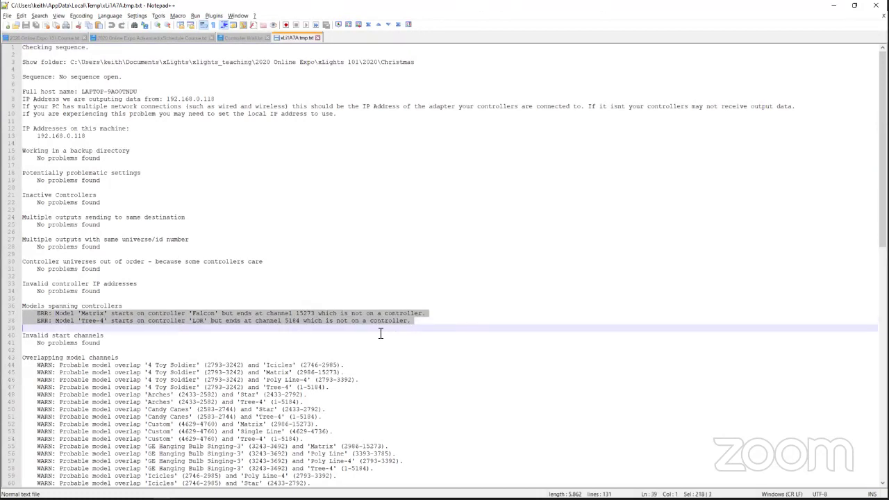
click(138, 323)
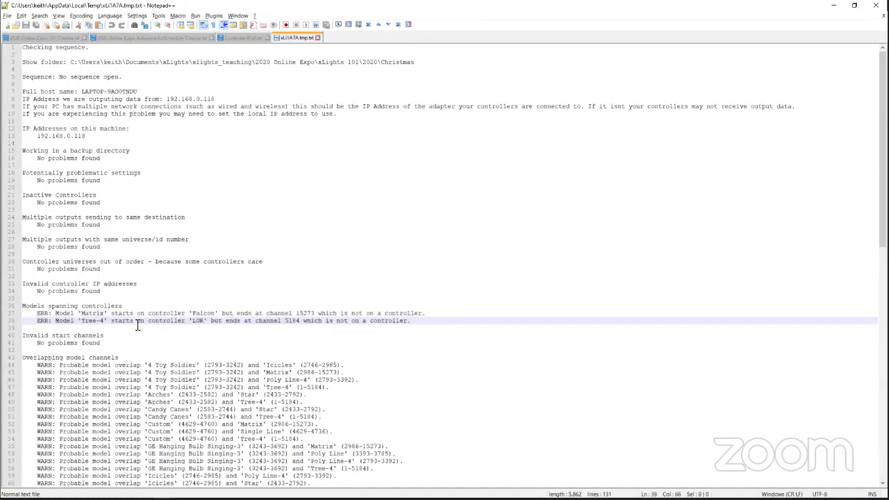
click(72, 313)
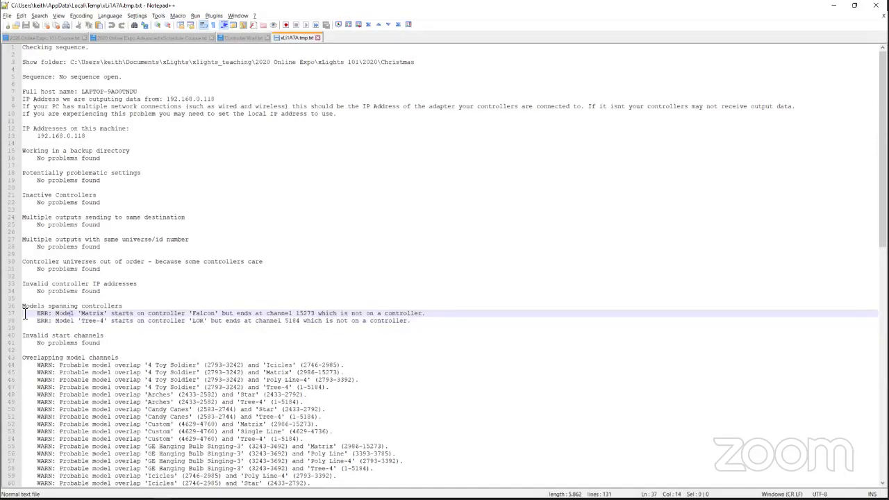
drag(24, 314, 199, 312)
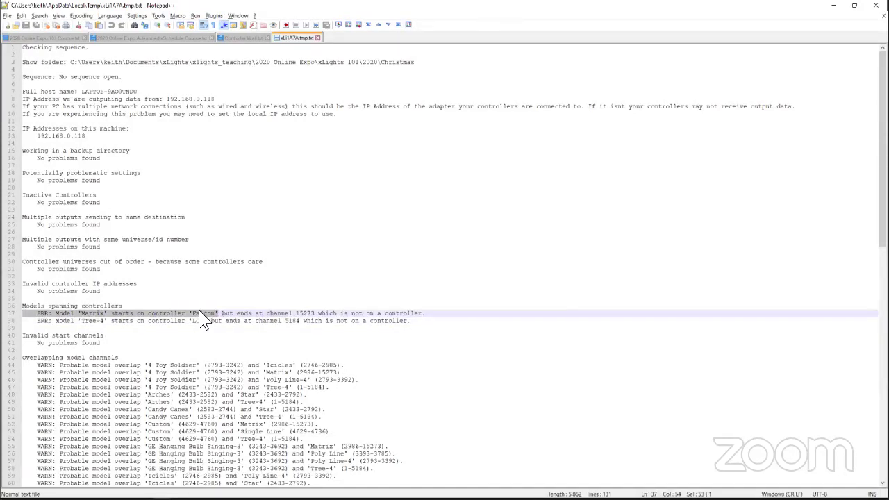
click(298, 314)
double_click(309, 314)
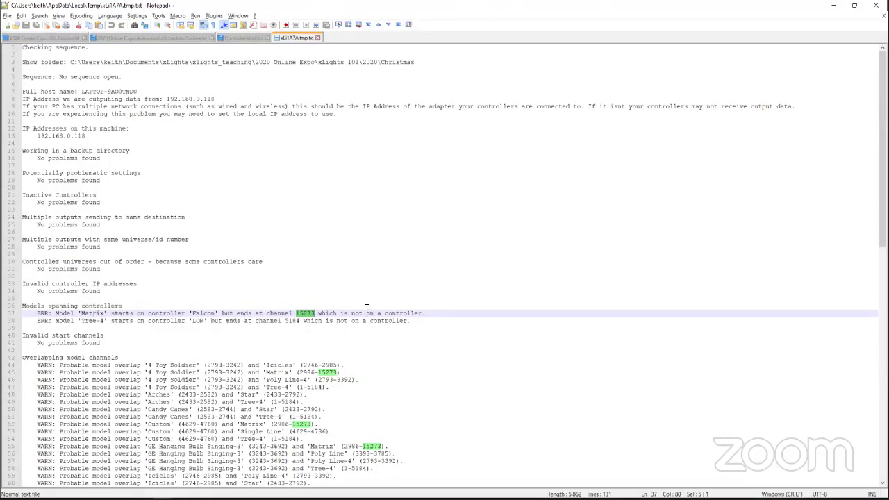
click(99, 320)
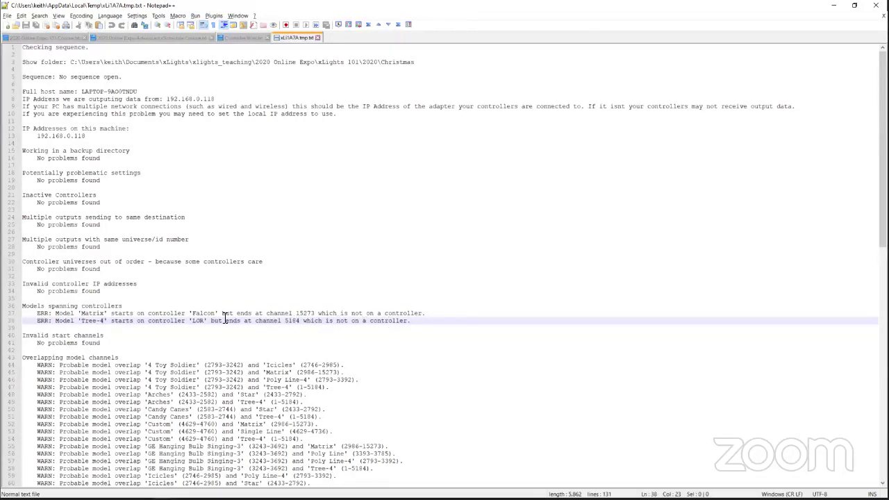
Step: Read on to the report's overlap warnings, switch to xLights to check the Falcon controller's channel range, and return to the layout
click(99, 328)
scroll(100, 326, down, 1)
scroll(101, 326, down, 6)
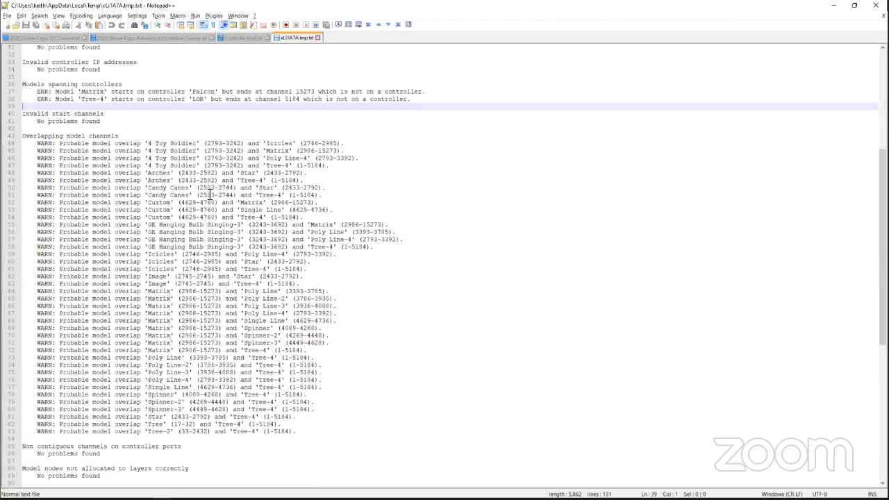
key(alt+Tab)
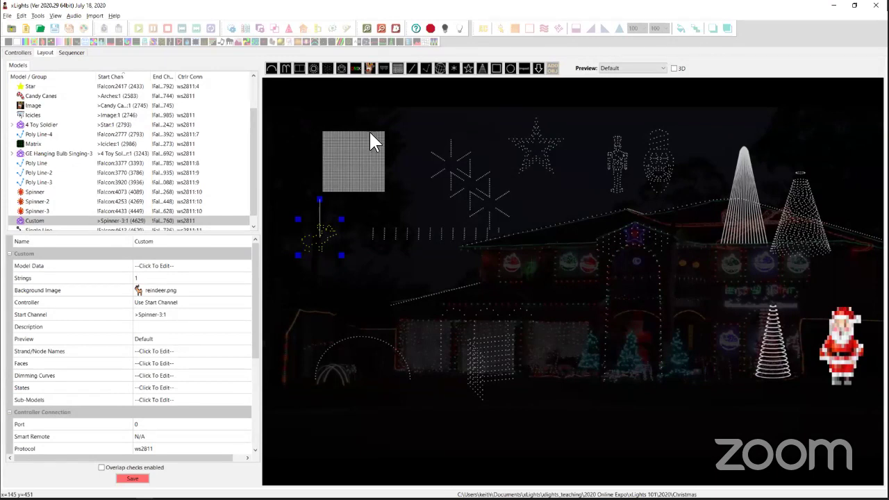
click(17, 53)
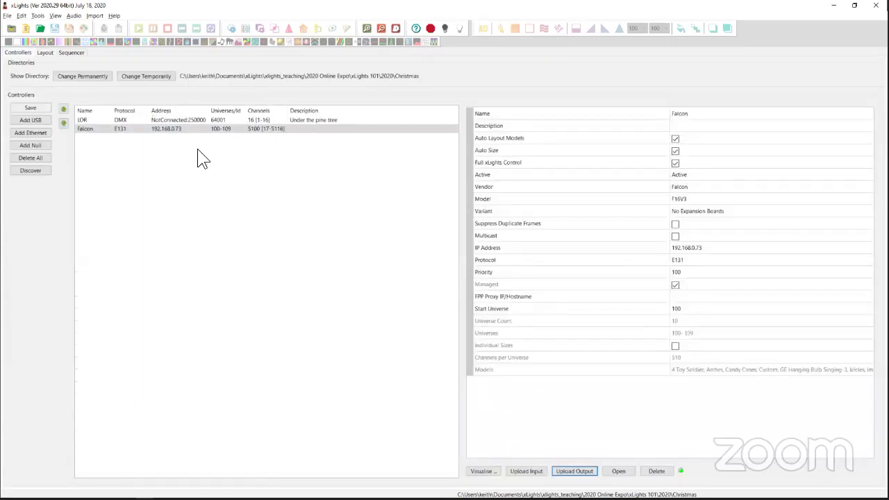
click(45, 54)
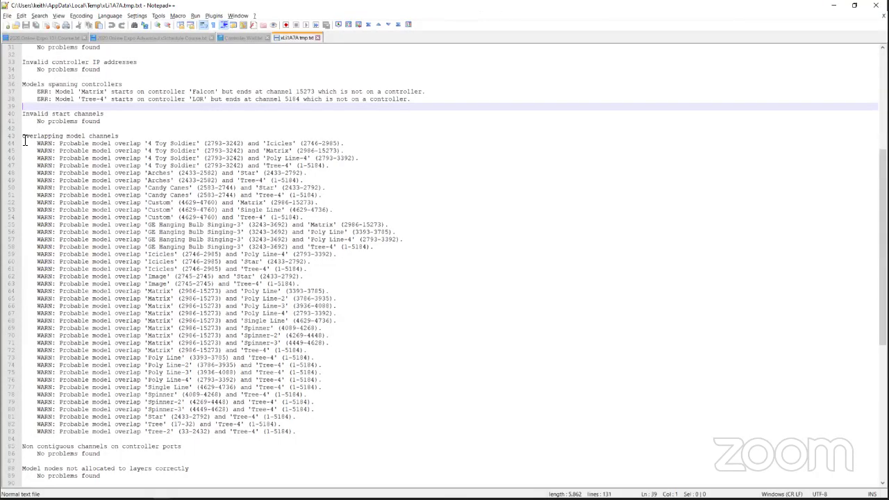
Step: Switch back to the check report and review the overlapping model channel warnings and the remaining sections to its end
drag(23, 136, 267, 202)
drag(298, 337, 327, 433)
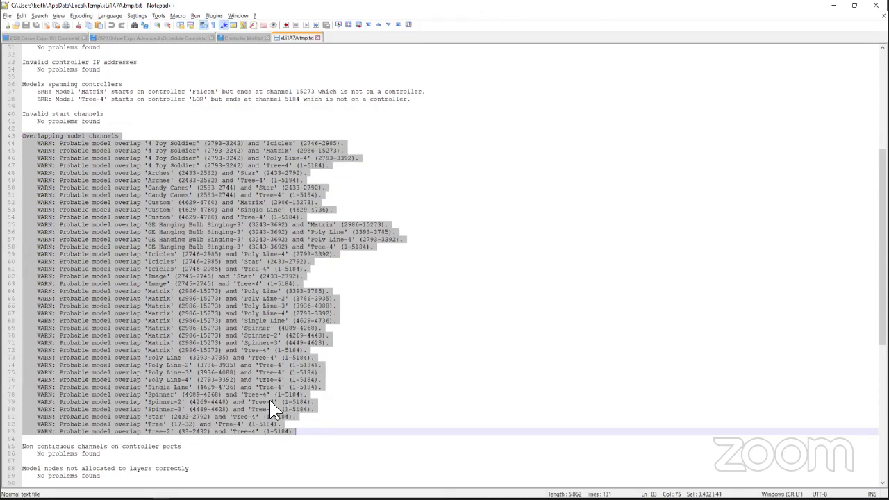
scroll(82, 278, down, 4)
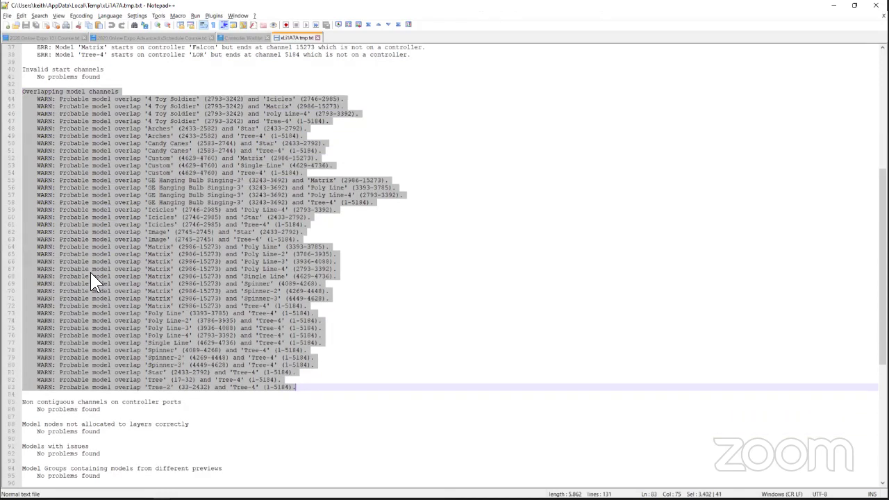
scroll(91, 273, down, 10)
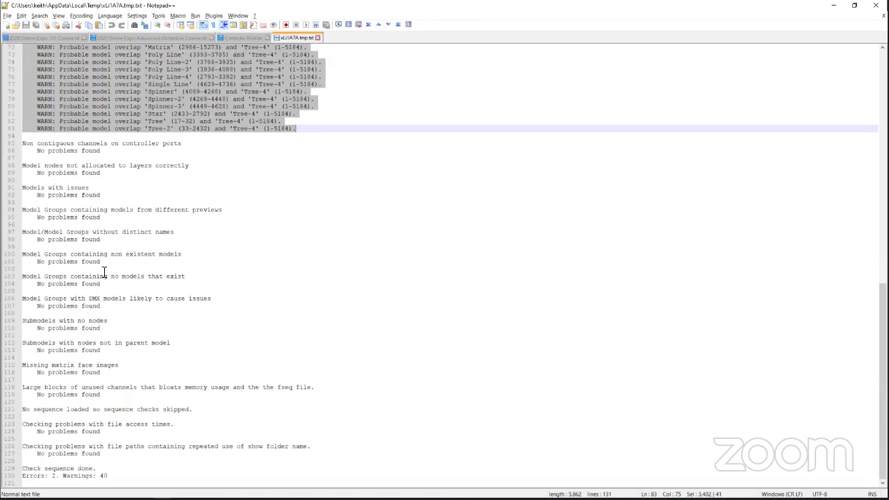
Step: Look back over the check report's earlier sections, consult the 2020 Online Expo 101 Course outline, and switch back to xLights
scroll(103, 274, up, 20)
click(112, 257)
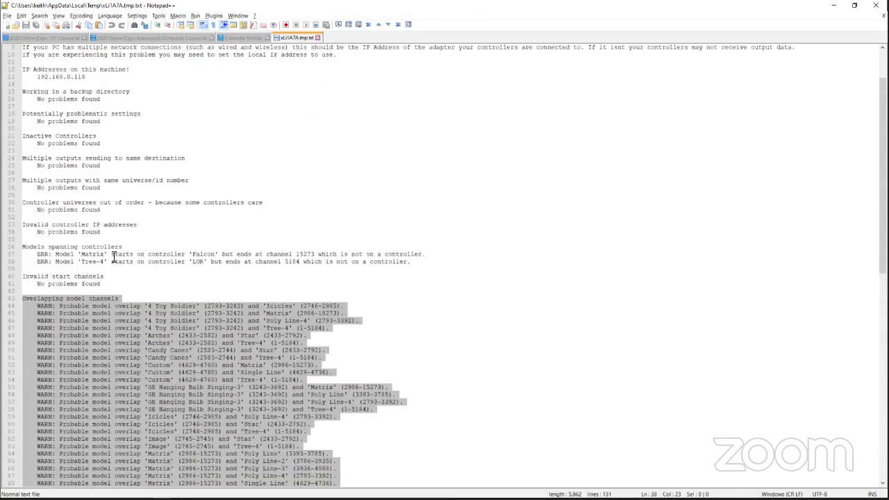
click(152, 37)
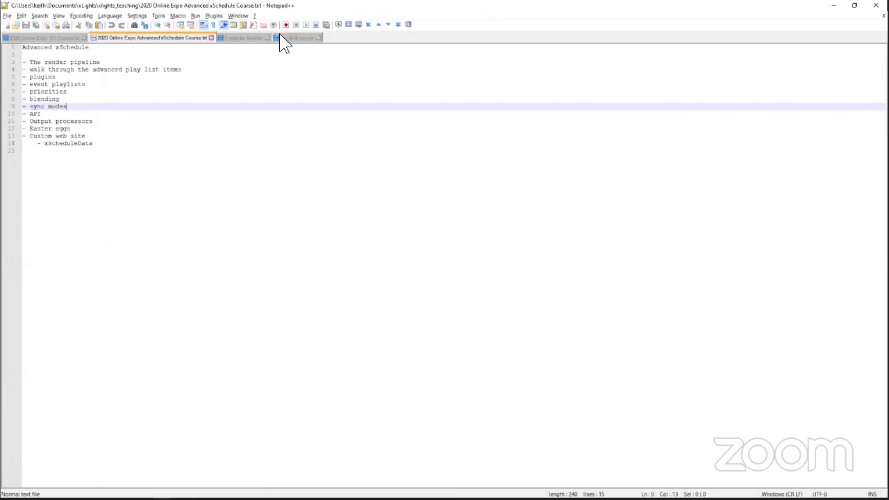
click(59, 39)
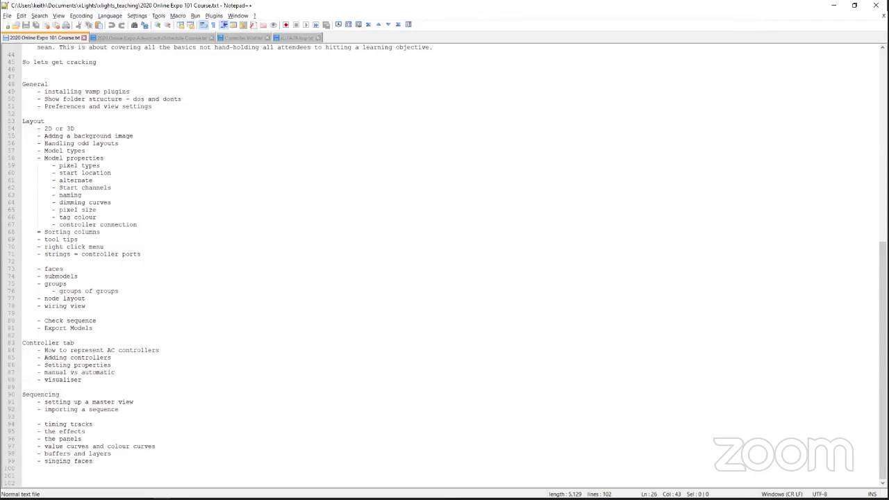
click(834, 6)
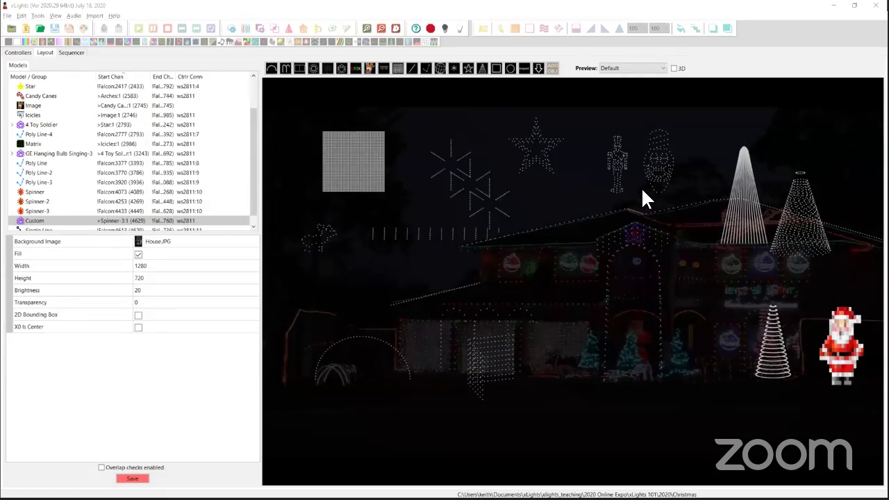
Step: Set the tag color of the 4 Toy Soldier model to red
click(616, 164)
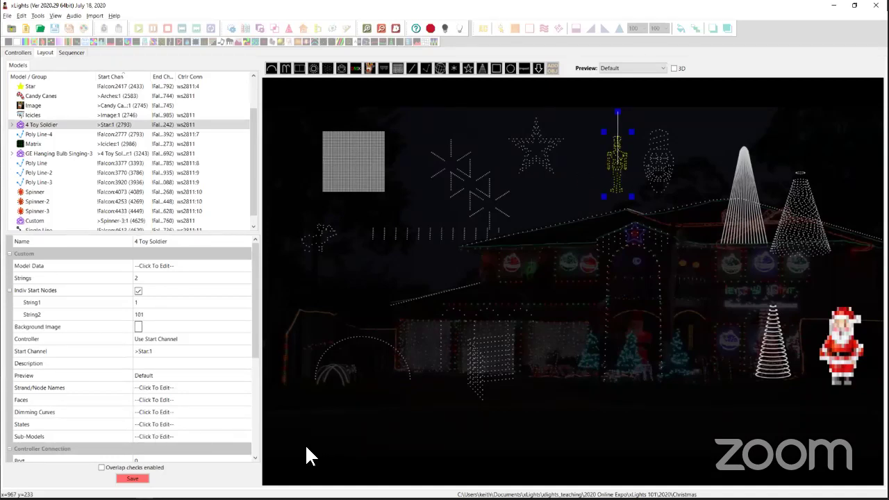
scroll(255, 446, down, 5)
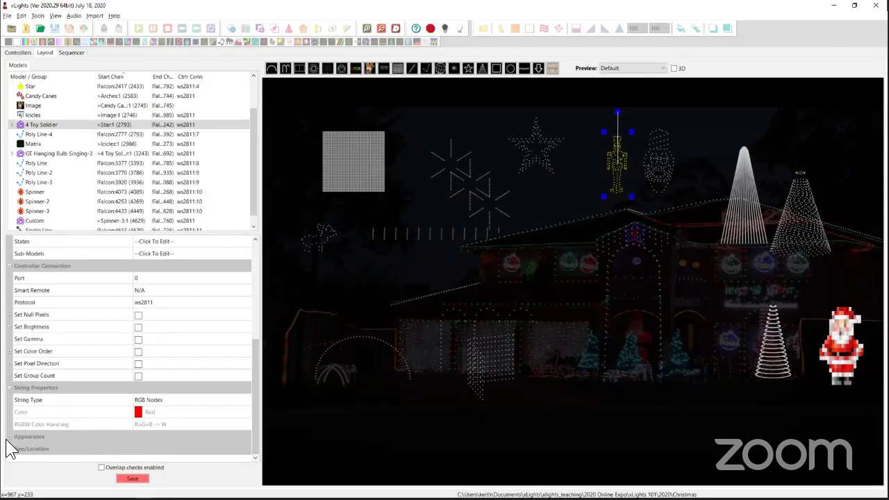
scroll(23, 441, down, 3)
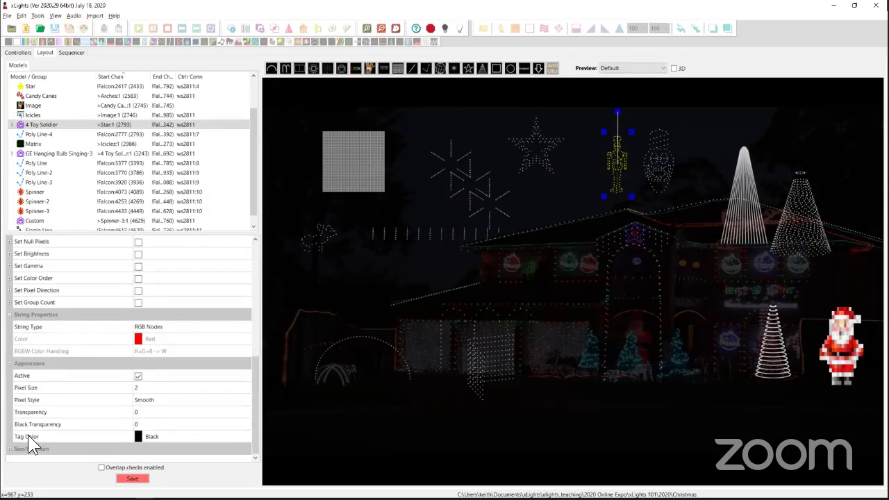
click(160, 436)
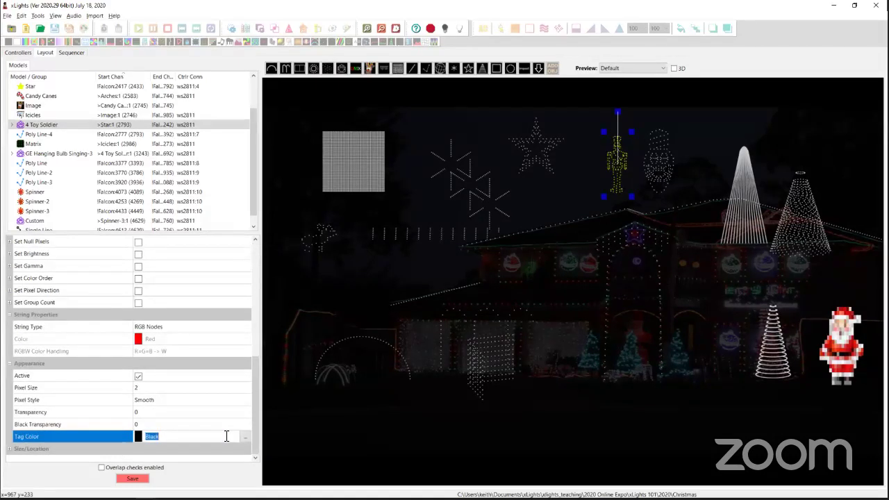
click(245, 436)
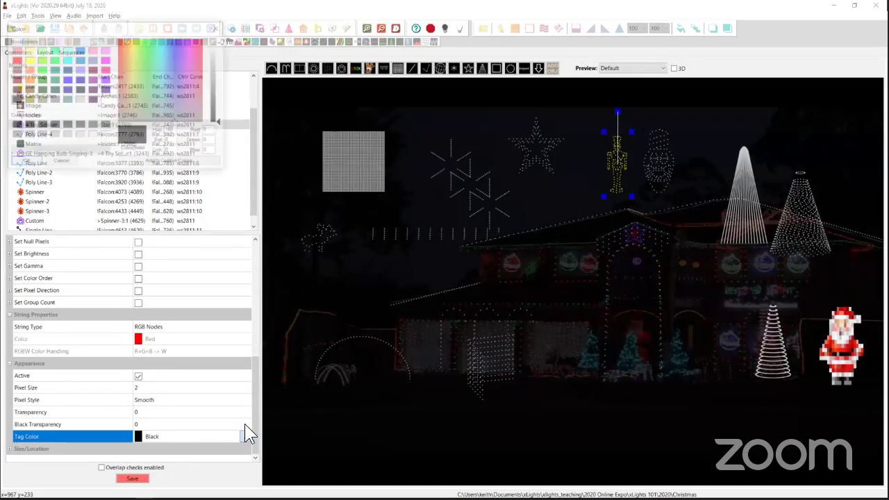
click(14, 60)
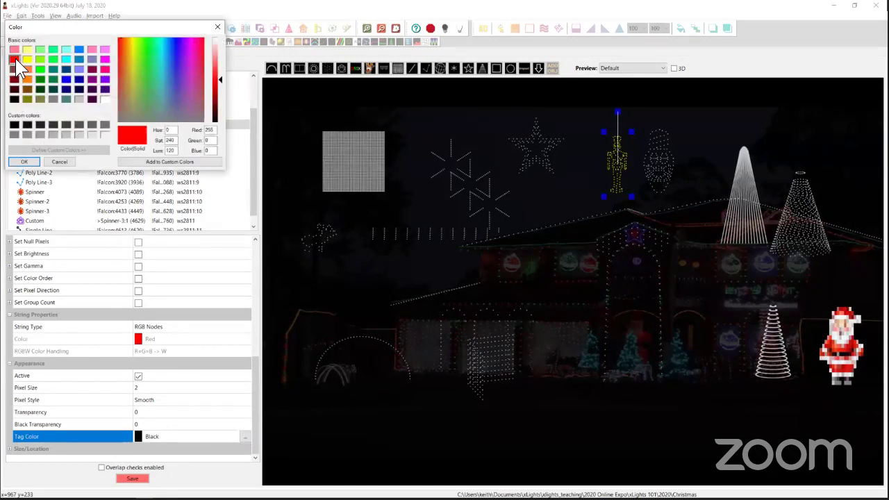
click(24, 161)
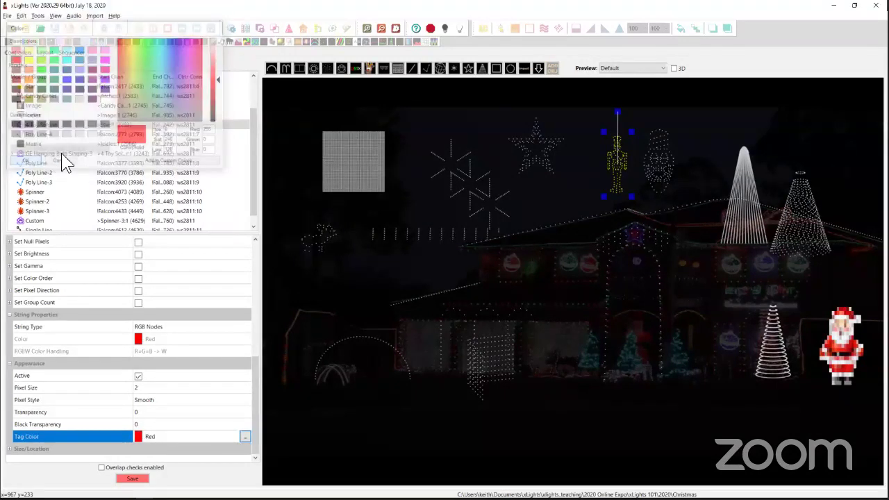
Step: Rearrange the three spinners into a triangle between the matrix and the star, with Spinner-3 below the other two
click(609, 166)
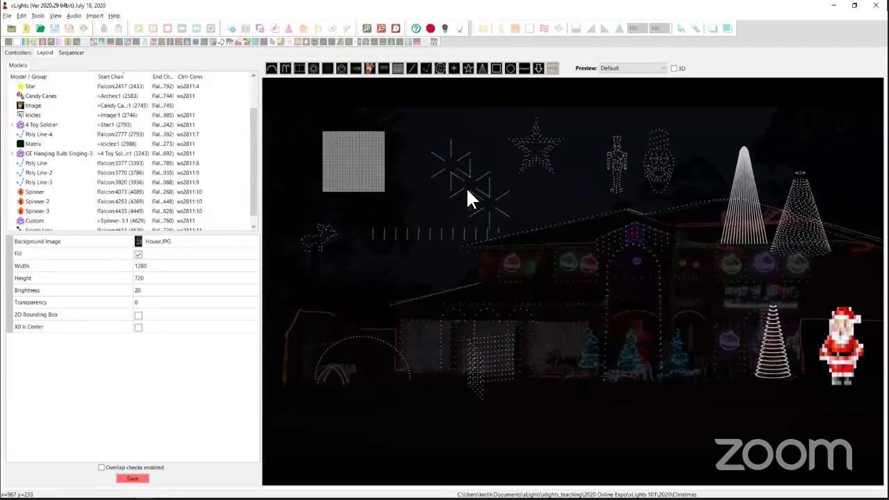
drag(453, 173, 424, 131)
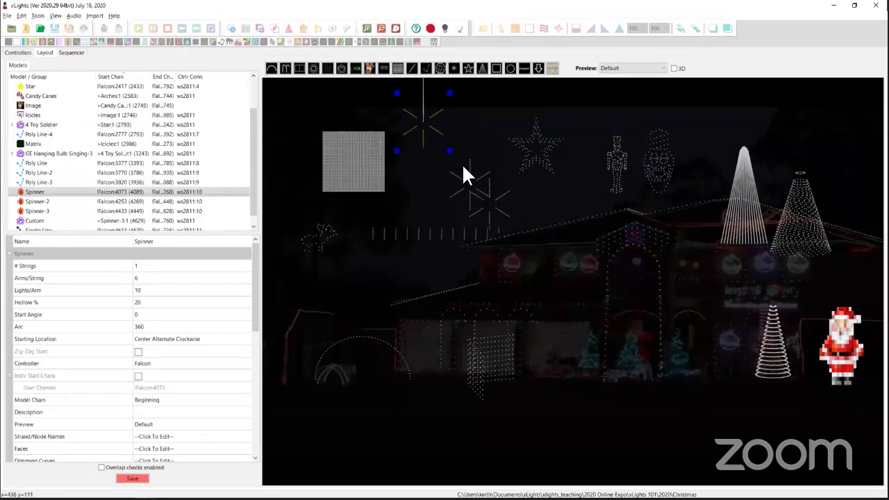
drag(469, 165, 494, 137)
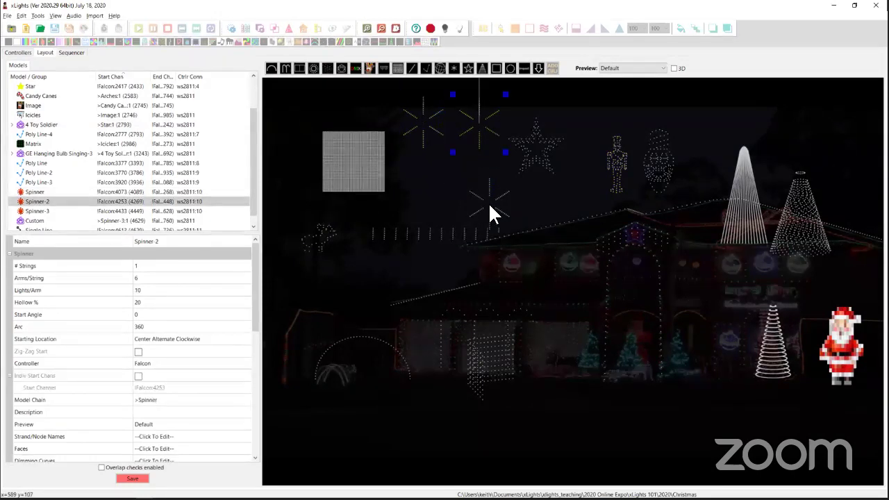
click(489, 210)
drag(489, 208, 449, 184)
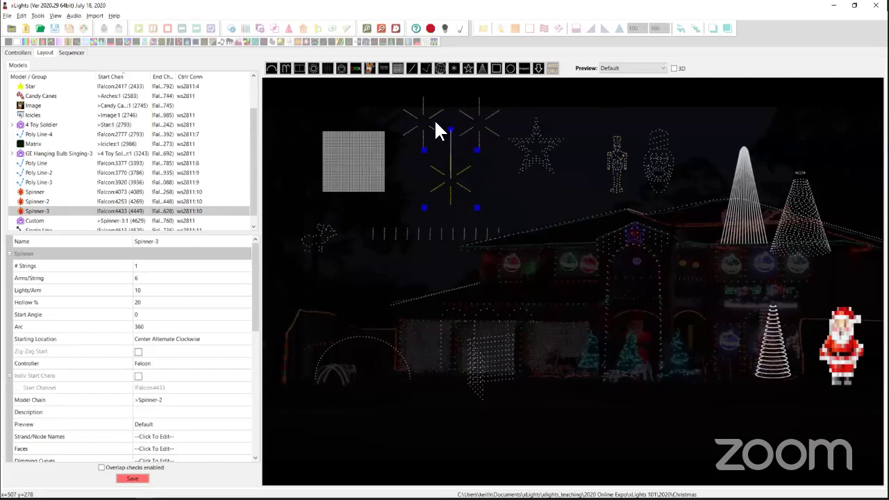
Step: Create a model group named Spinners from the three spinner models and check it in the model list
drag(385, 85, 500, 201)
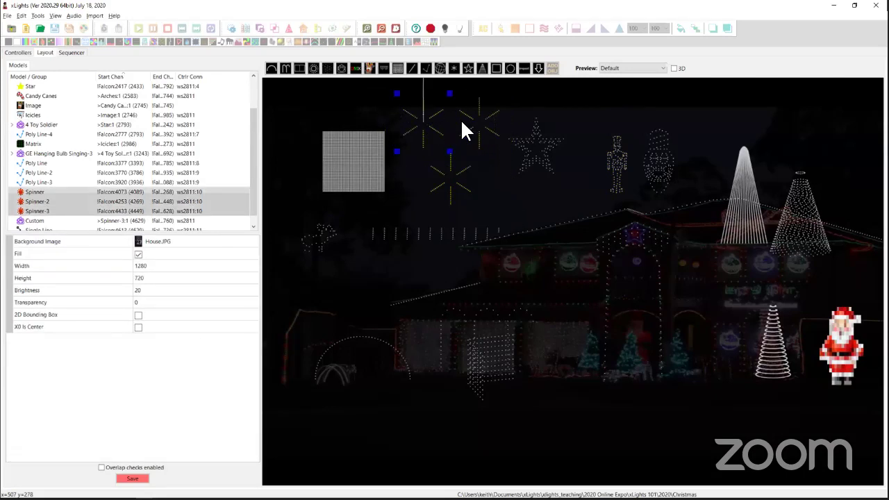
right_click(448, 168)
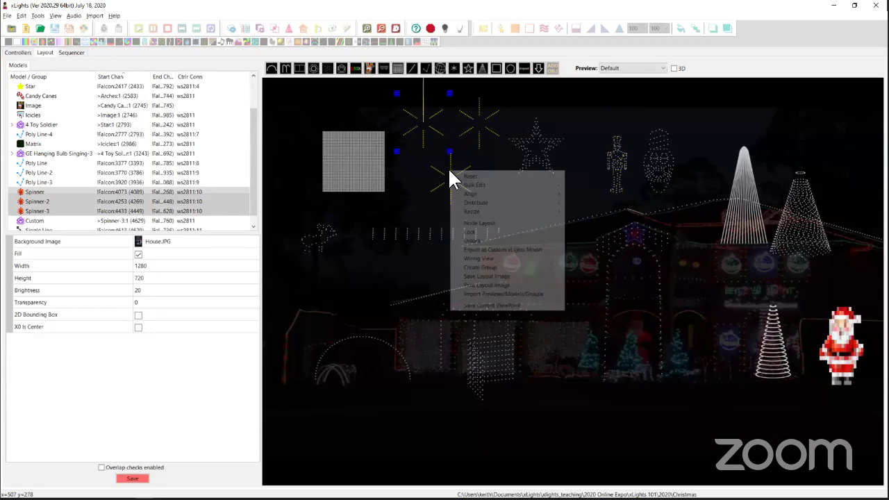
click(484, 269)
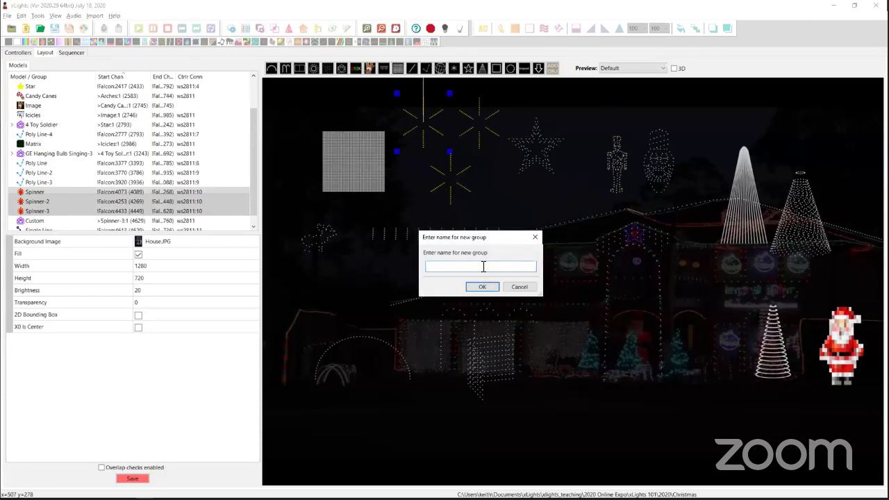
text(Spinners)
key(Return)
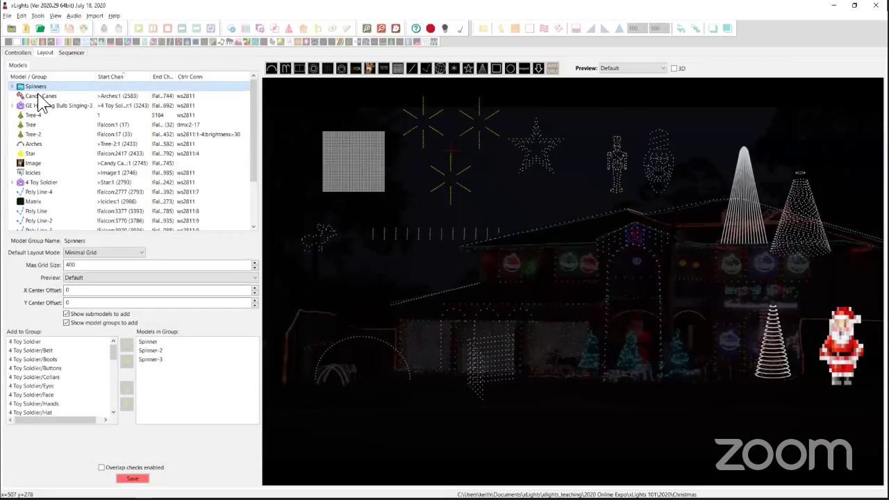
click(42, 96)
click(77, 86)
Step: Create a model group named Whole House from all models in the layout
click(272, 83)
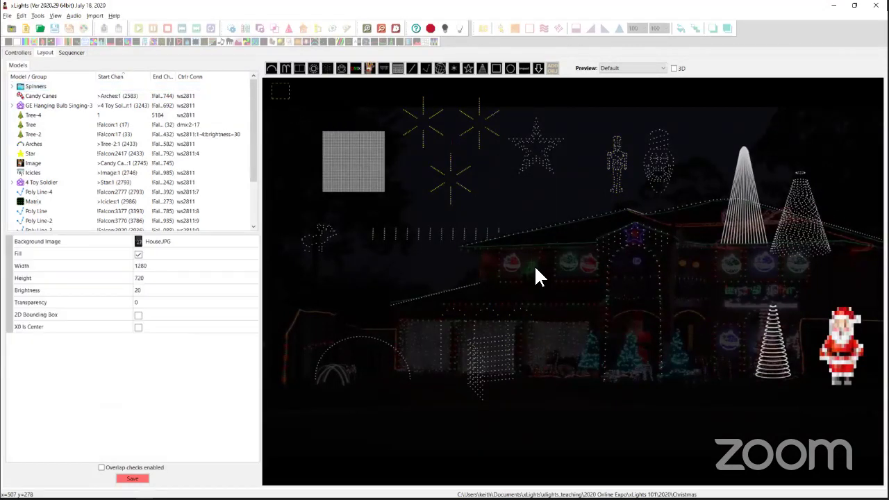
key(ctrl+a)
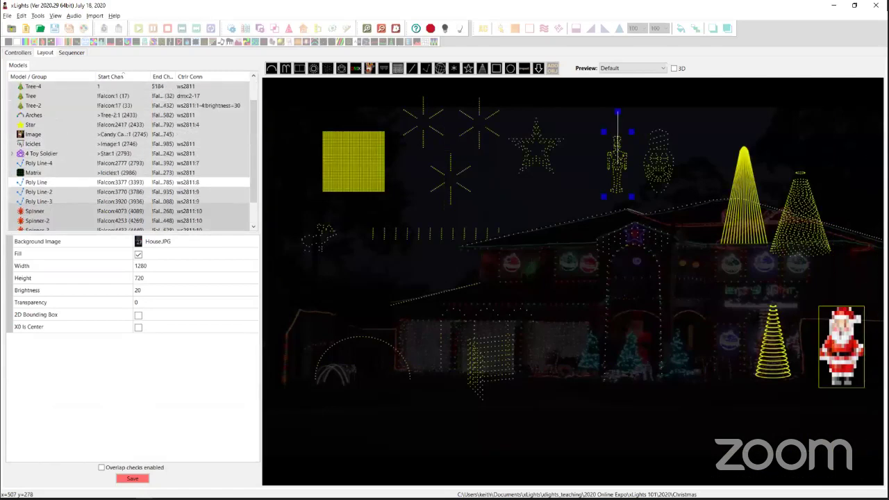
right_click(349, 168)
click(393, 269)
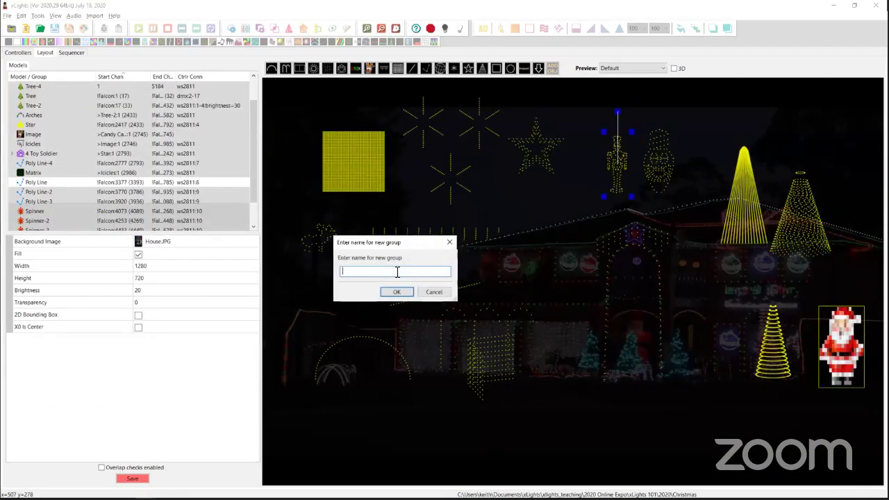
text(Whole House)
key(Return)
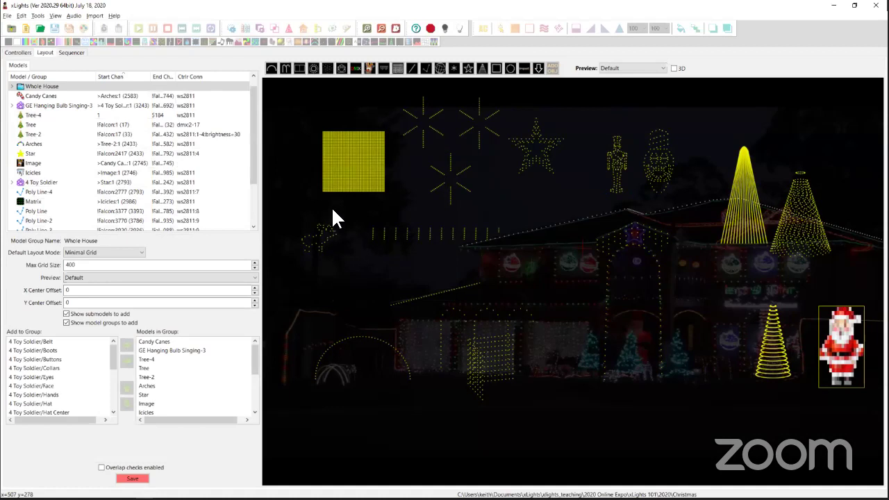
Step: Compare the Spinners and Whole House groups in the model list, ending with Whole House selected
click(253, 79)
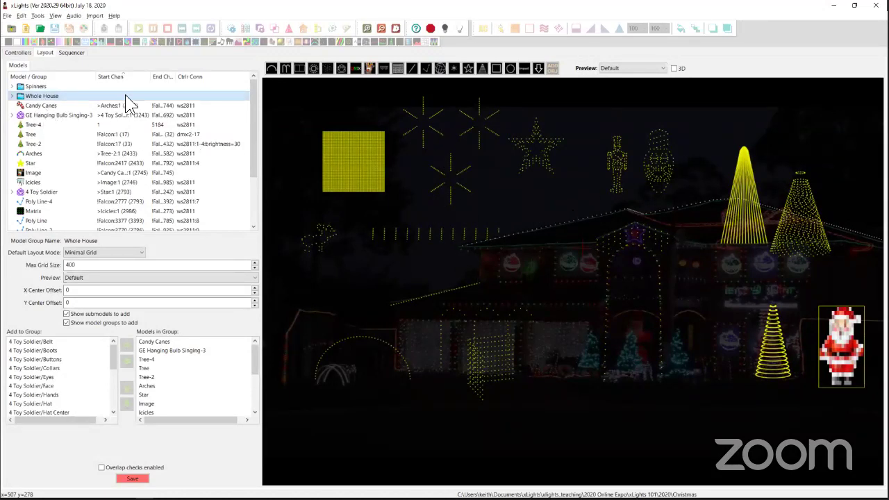
click(60, 88)
click(57, 94)
click(46, 120)
click(39, 96)
click(36, 87)
click(36, 96)
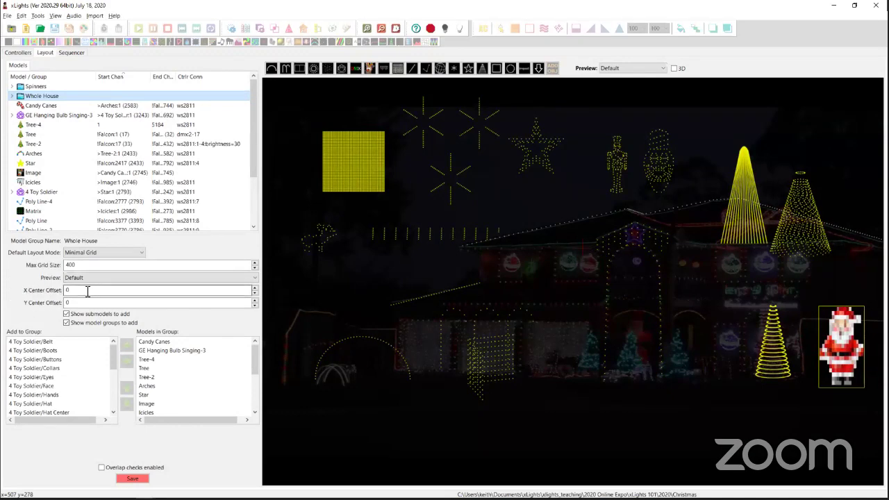
Step: Set the X Center Offset of the Whole House group to 600
click(247, 290)
click(254, 288)
click(254, 287)
click(254, 288)
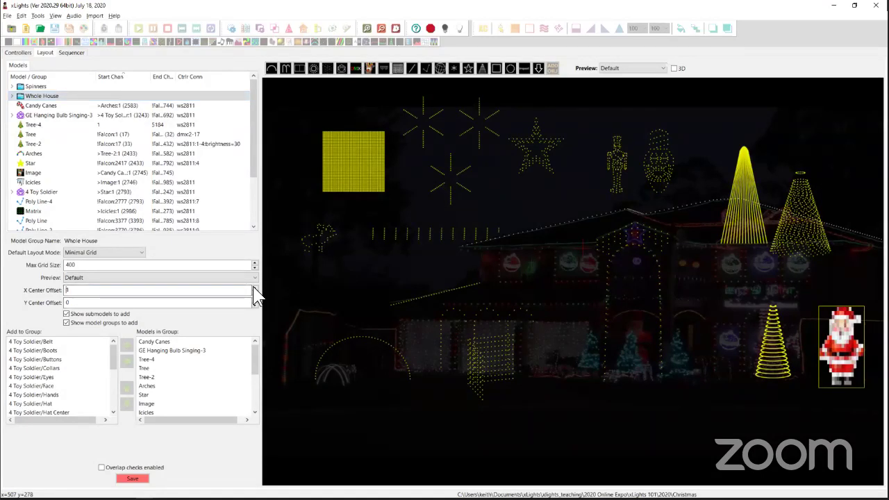
click(254, 288)
click(254, 293)
text(6)
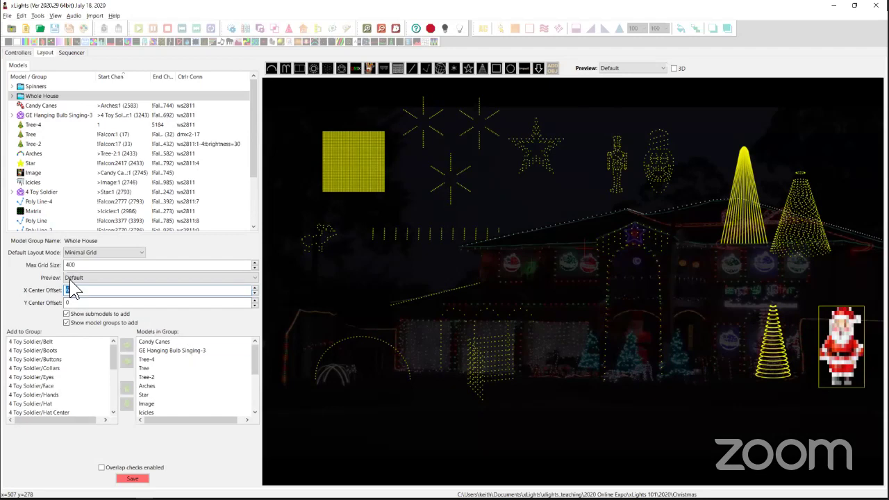
text(00)
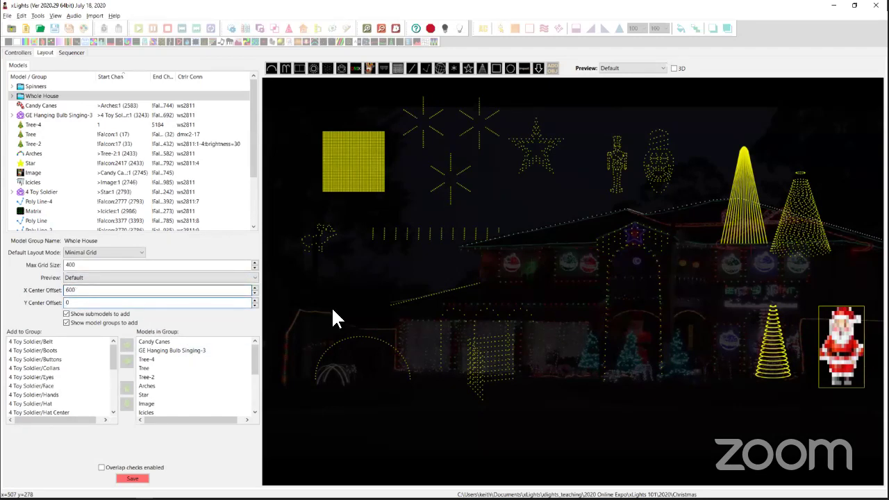
Step: Lower the Whole House group's X Center Offset to 575
click(222, 305)
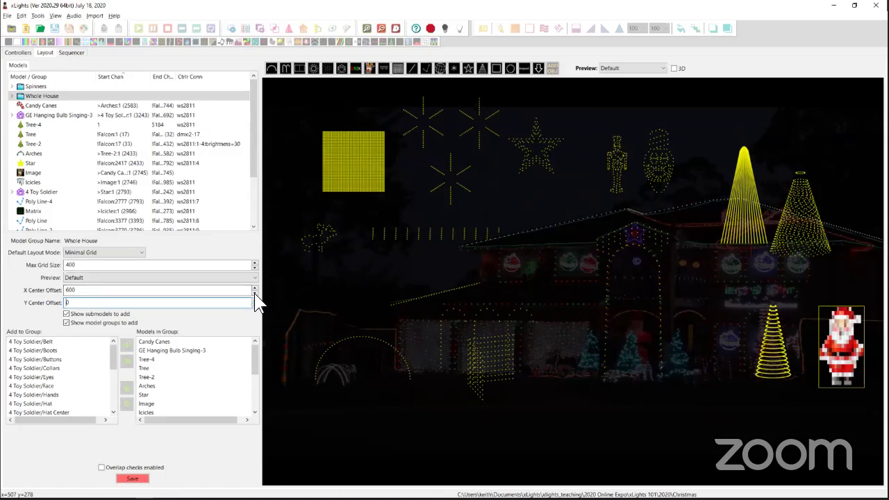
click(254, 293)
click(255, 292)
click(254, 292)
click(254, 292)
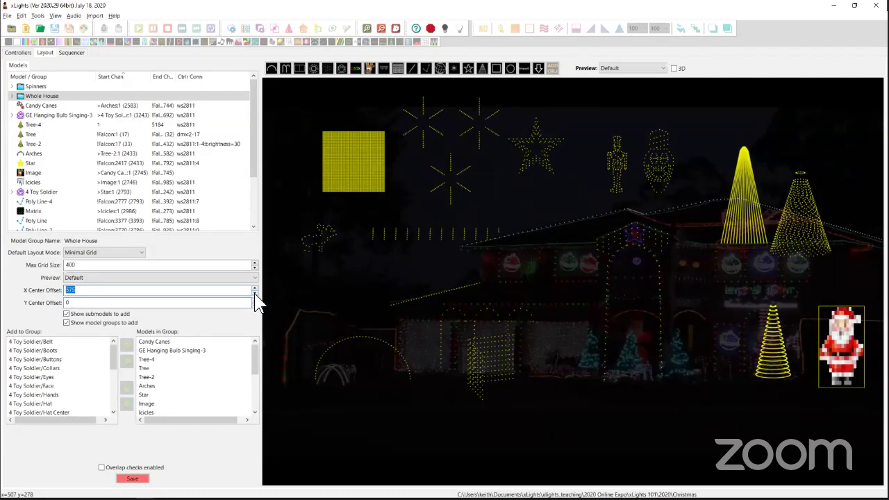
click(254, 293)
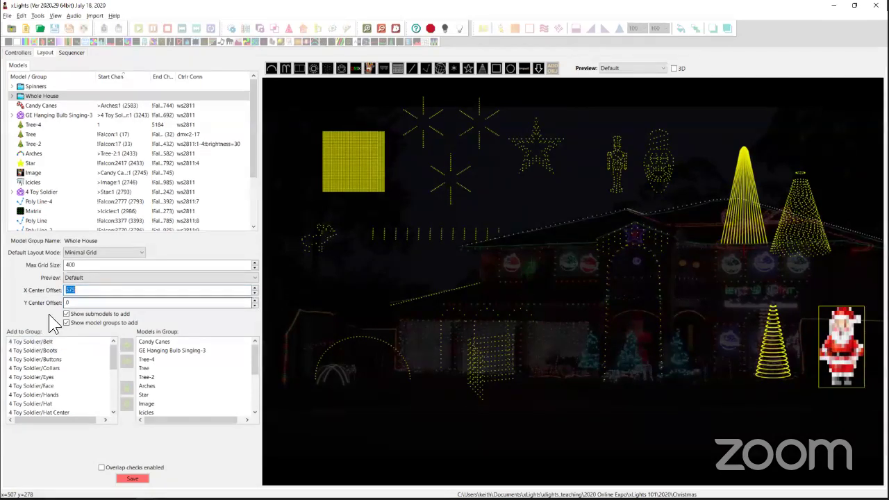
Step: Set the Y Center Offset of the Whole House group to 200
click(254, 300)
click(254, 301)
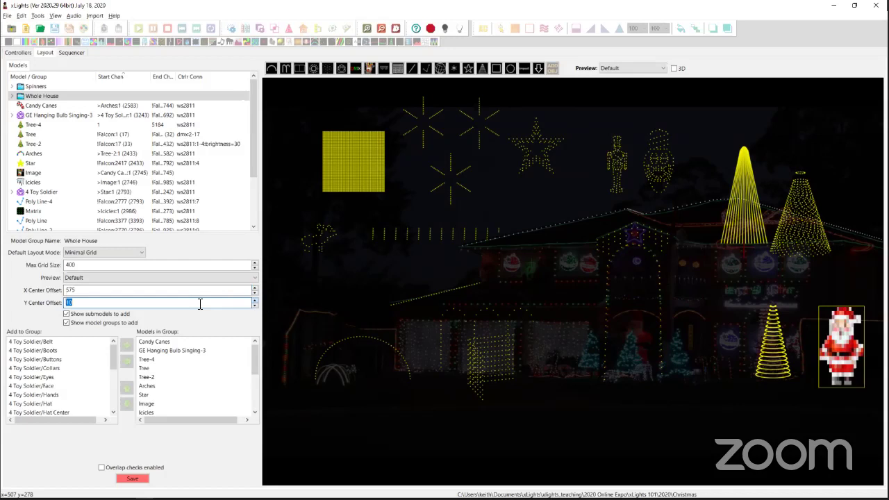
click(93, 304)
key(BackSpace)
key(BackSpace)
text(200)
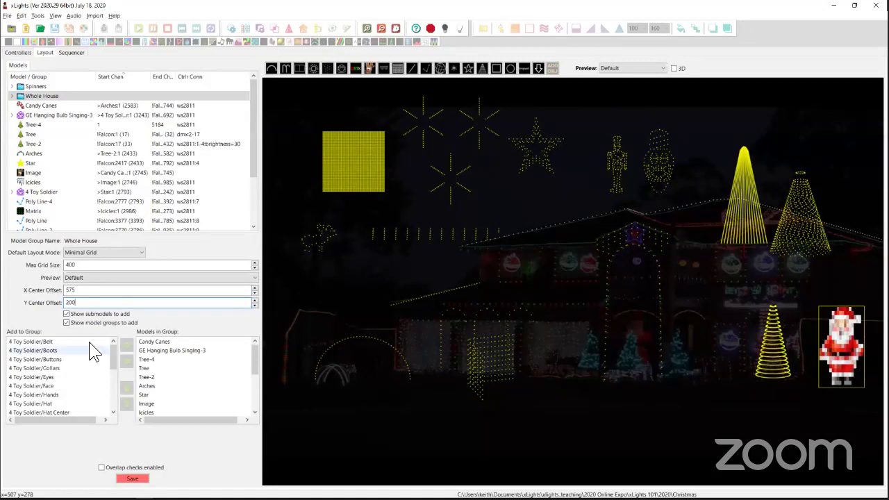
key(Tab)
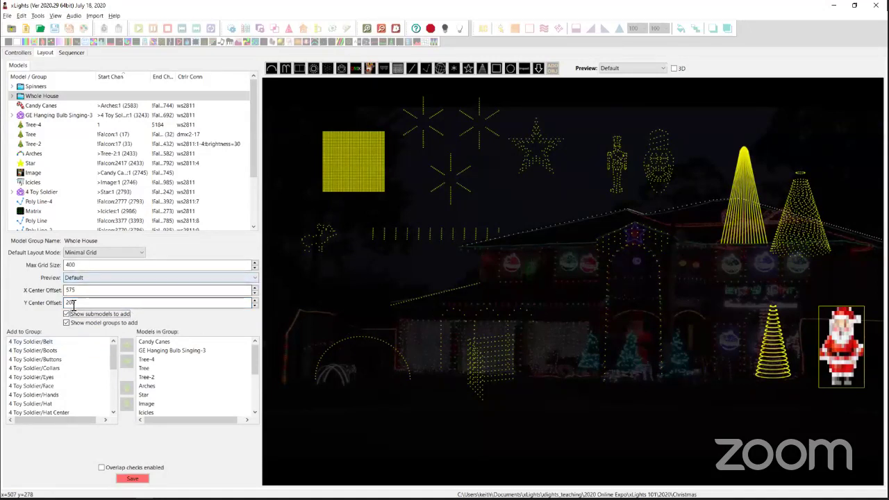
Step: Set the Y Center Offset of the Whole House group to 300, then deselect the group
drag(72, 304, 59, 304)
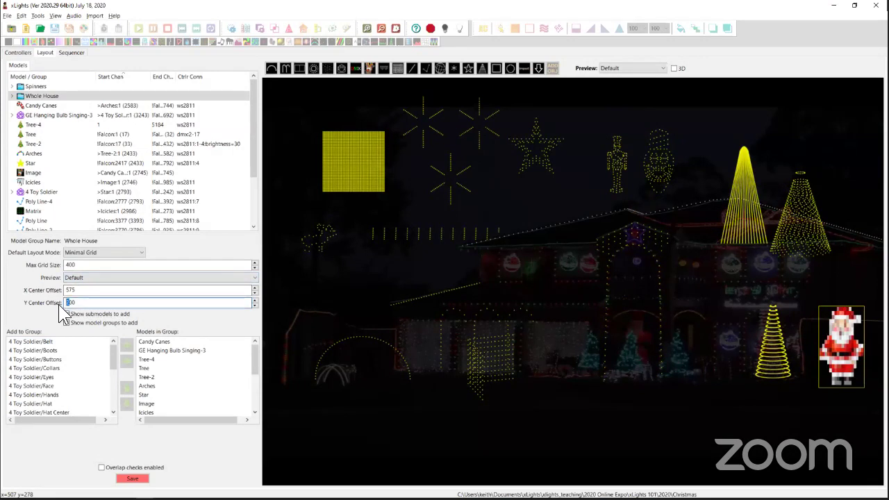
text(3)
key(Tab)
click(396, 154)
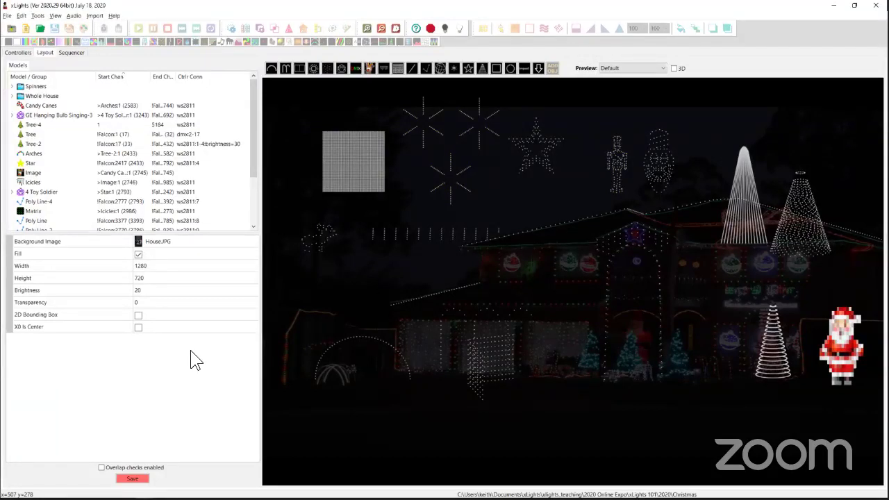
Step: Export the models list as a CSV file named models in the Christmas show folder
click(36, 14)
click(70, 113)
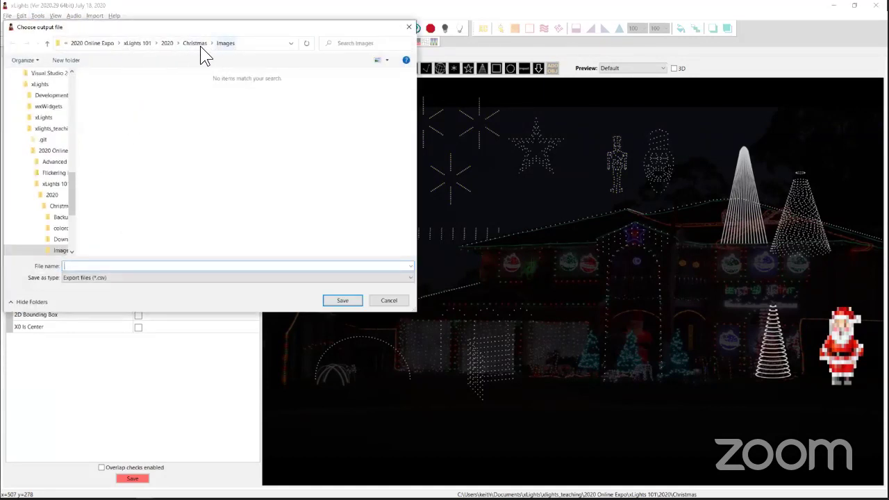
click(194, 44)
text(mo)
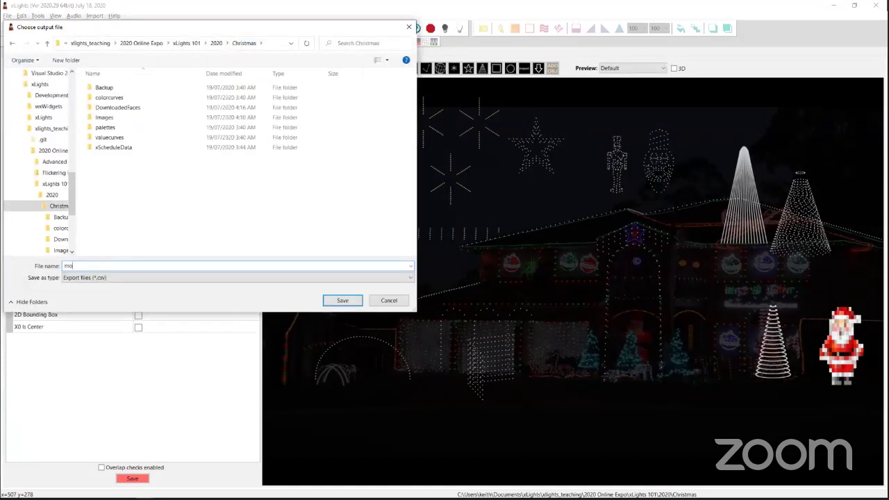
text(dels)
key(Return)
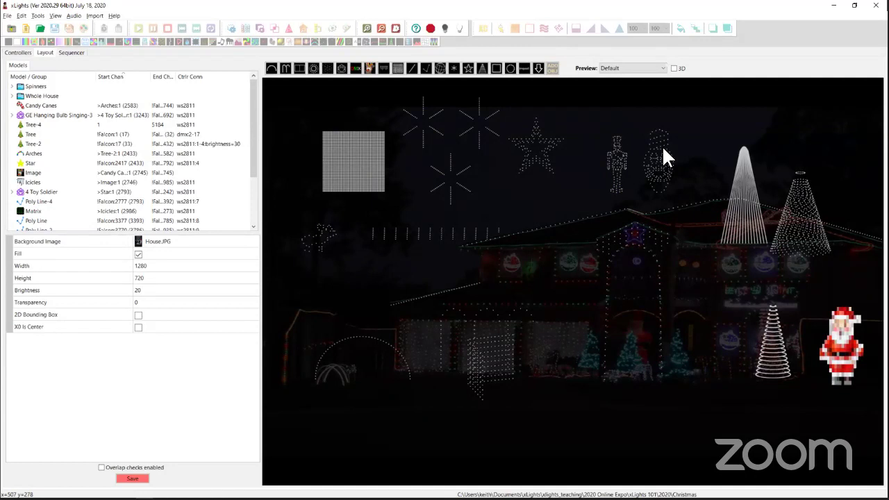
Step: Switch to File Explorer and open models.csv from the 2020\Christmas folder in LibreOffice Calc with the default import settings
key(alt+Tab)
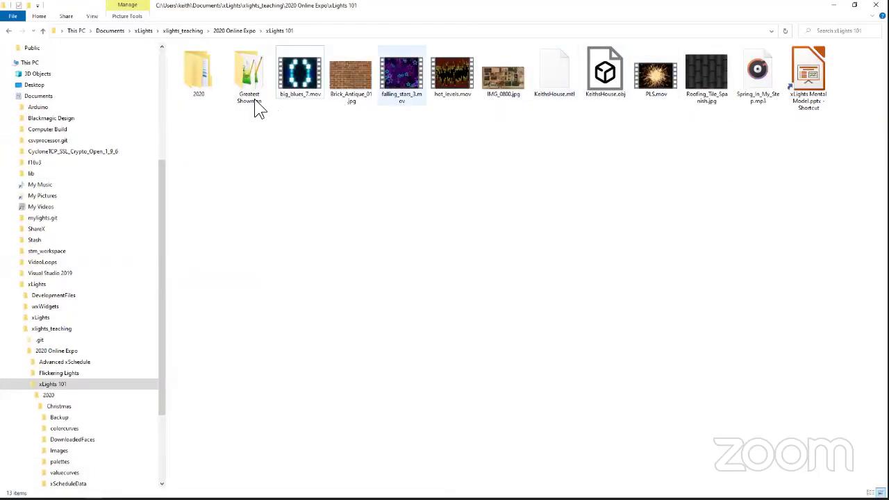
double_click(204, 74)
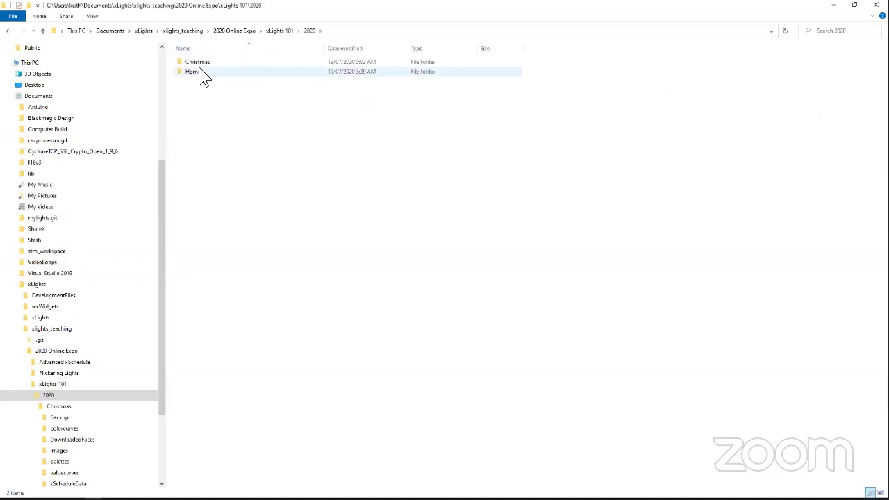
click(199, 62)
double_click(198, 62)
click(206, 130)
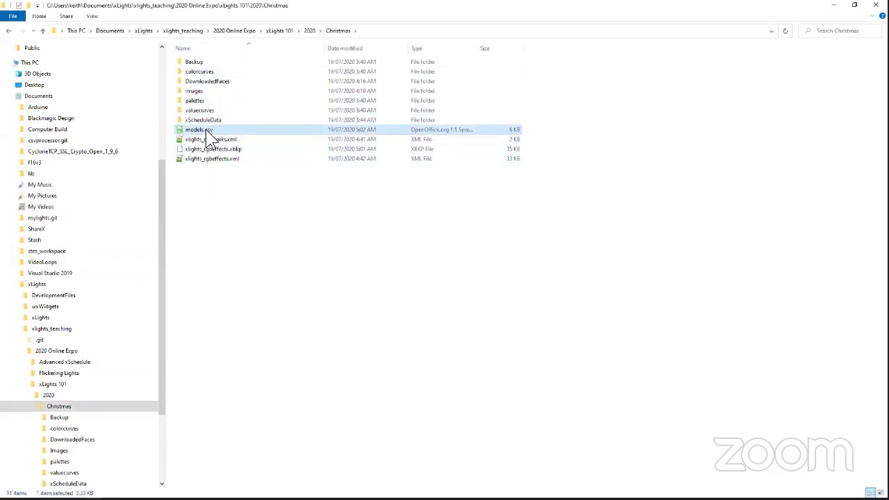
double_click(204, 129)
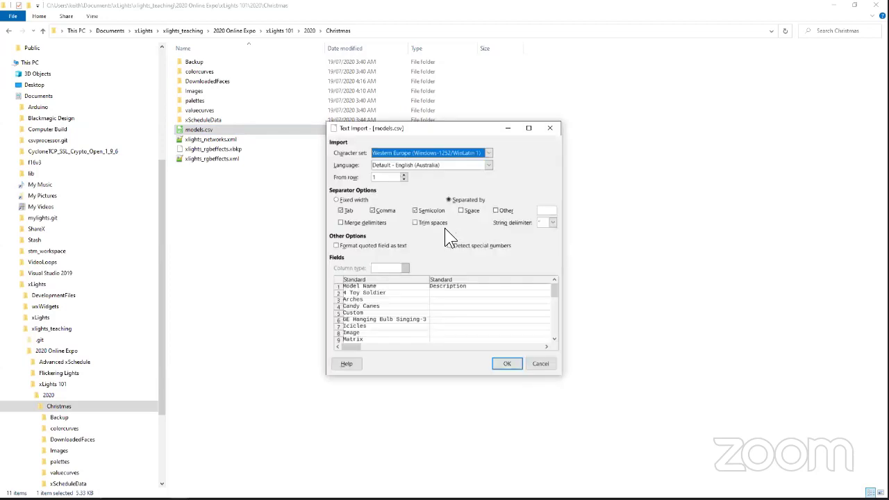
click(507, 364)
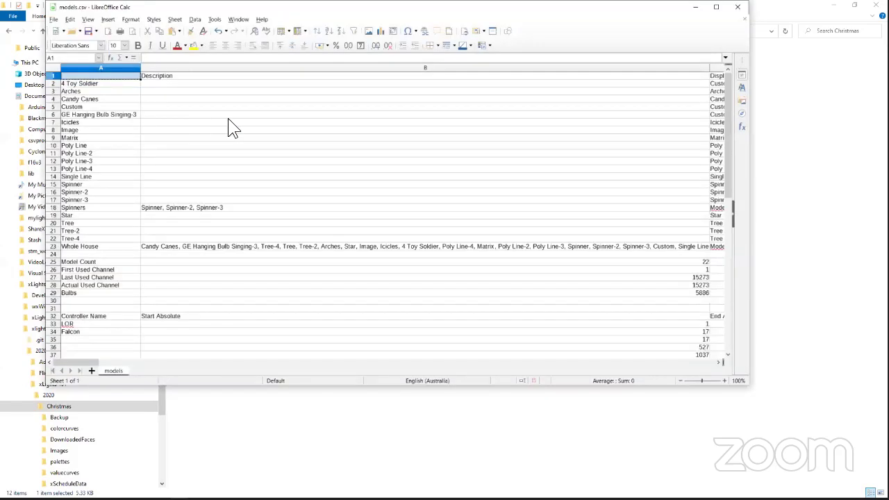
Step: Review the exported model columns from string and node counts across to controller connection, protocol and IP
click(229, 115)
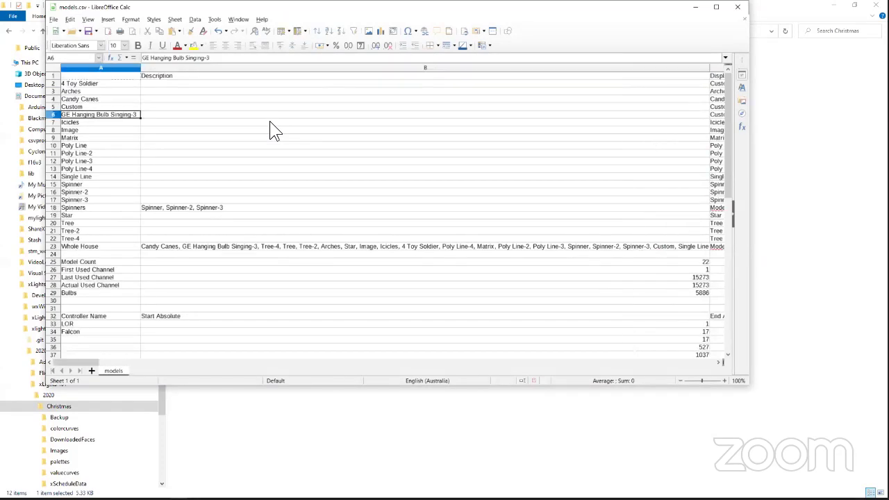
key(Right)
key(Right)
key(Right)
key(Right)
key(Right)
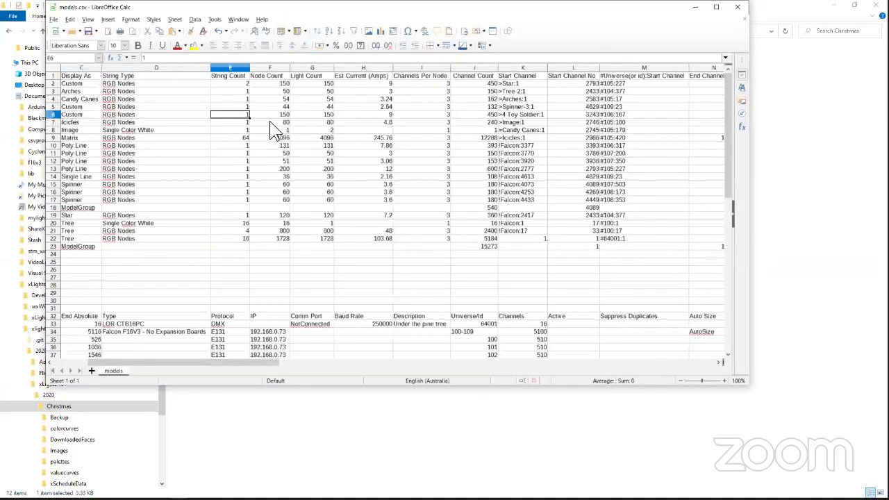
key(Right)
key(Right)
key(Right)
key(Right)
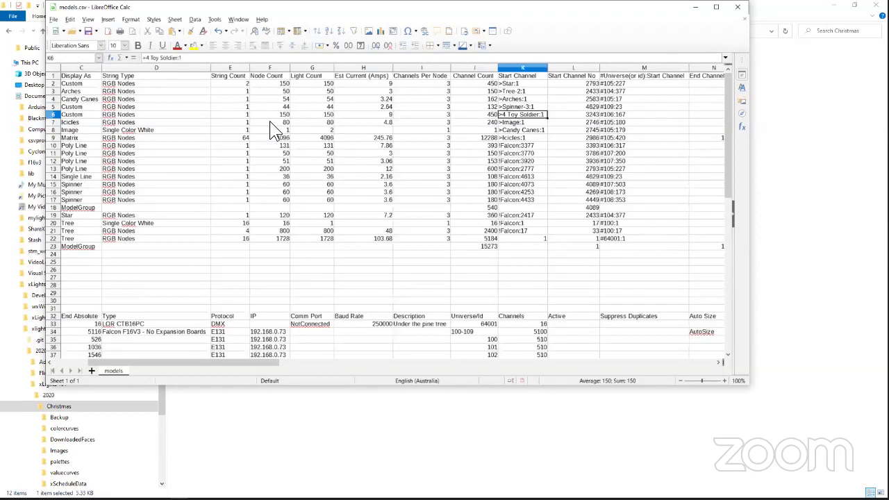
key(Up)
key(Right)
key(Right)
key(Right)
key(Right)
key(Right)
key(Right)
key(Right)
key(Right)
key(Right)
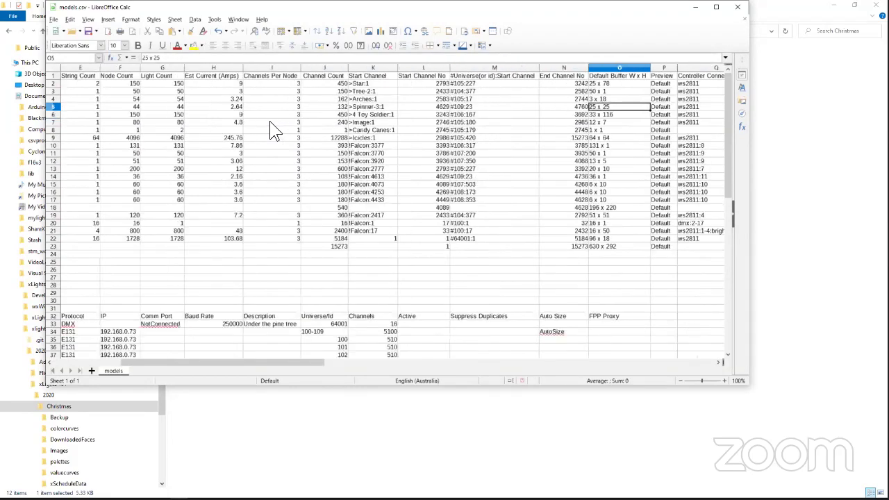
key(Right)
key(Right)
key(Right)
key(Right)
key(Right)
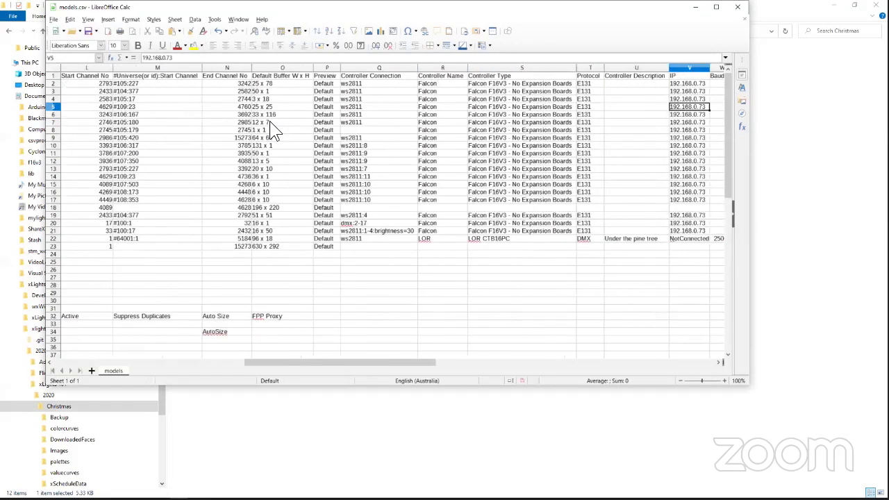
Step: Examine the Default Buffer W x H column and the neighbouring channel columns of the exported models
key(Left)
key(Left)
key(Left)
key(Left)
key(Left)
key(Left)
key(Left)
key(Left)
key(Left)
key(Left)
key(Left)
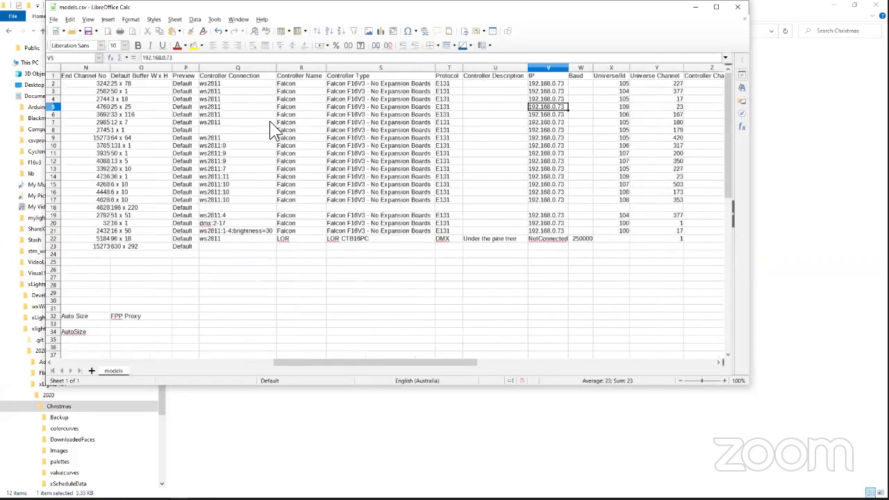
key(Right)
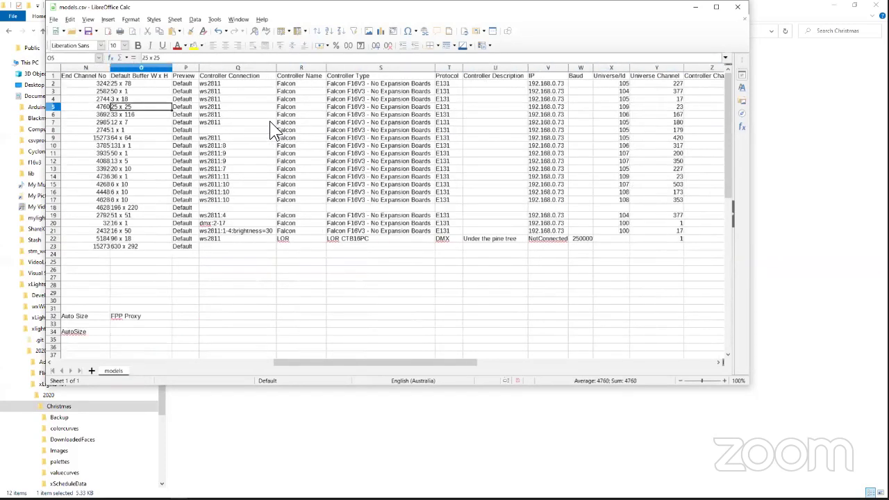
key(Up)
key(Up)
key(Up)
key(Up)
key(Down)
key(Down)
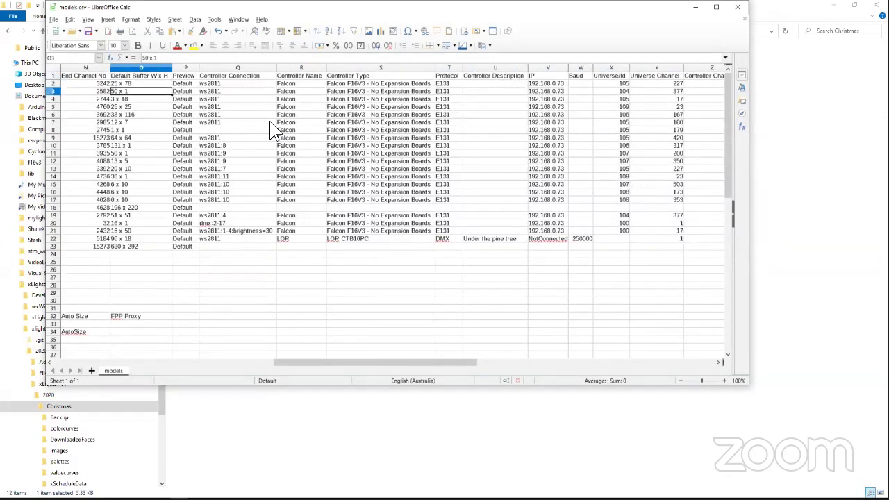
key(Up)
key(Up)
key(Left)
key(Left)
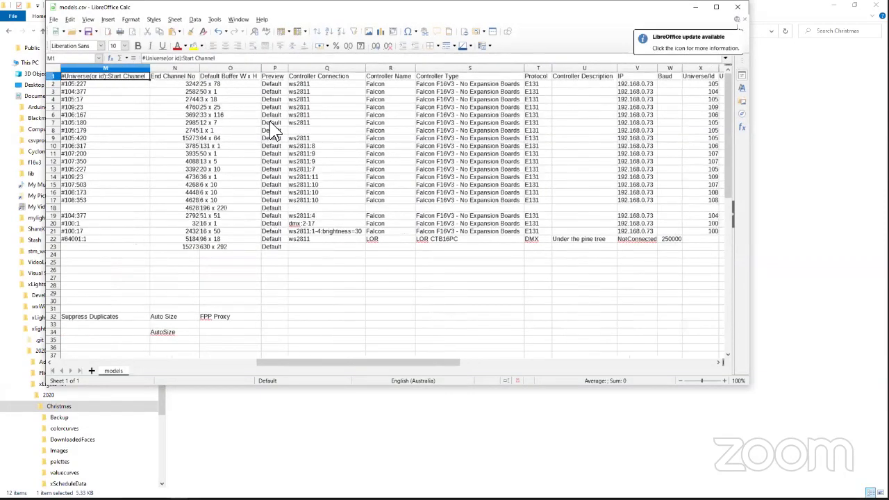
Step: Check the remaining column headings through Active, then return to the model name column
key(Right)
key(Right)
key(Right)
key(Right)
key(Right)
key(Right)
key(Right)
key(Right)
key(Right)
key(Right)
key(Right)
key(Right)
key(Right)
key(Right)
key(Right)
key(Left)
key(Left)
key(Left)
key(Left)
key(Left)
key(Left)
key(Left)
key(Left)
key(Left)
key(Left)
key(Left)
key(Left)
key(Left)
key(Left)
key(Left)
key(Left)
key(Left)
key(Left)
key(Left)
key(Left)
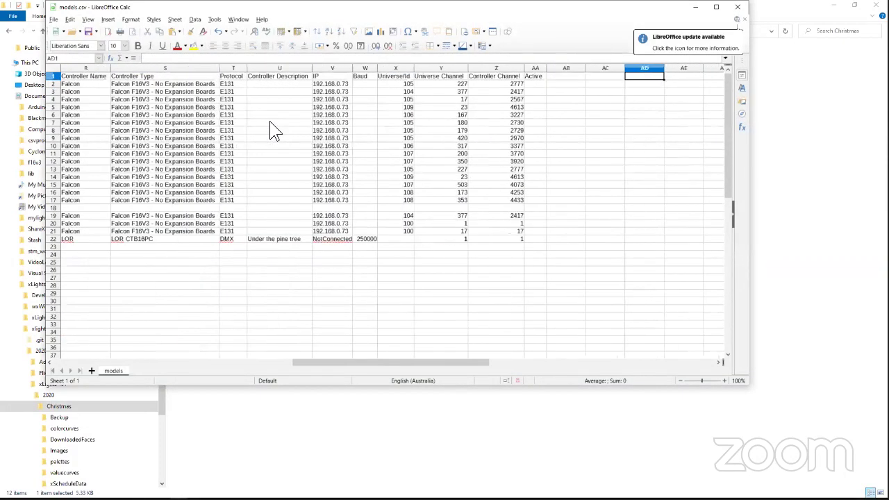
Step: Examine the channel summary and the controller table below the models, including controller types, protocols and absolute channel ranges
key(Down)
key(Down)
key(Down)
key(Down)
key(Down)
key(Down)
key(Down)
key(Down)
key(Down)
key(Down)
key(Down)
key(Down)
key(Down)
key(Down)
key(Down)
key(Down)
key(Down)
key(Down)
key(Down)
key(Down)
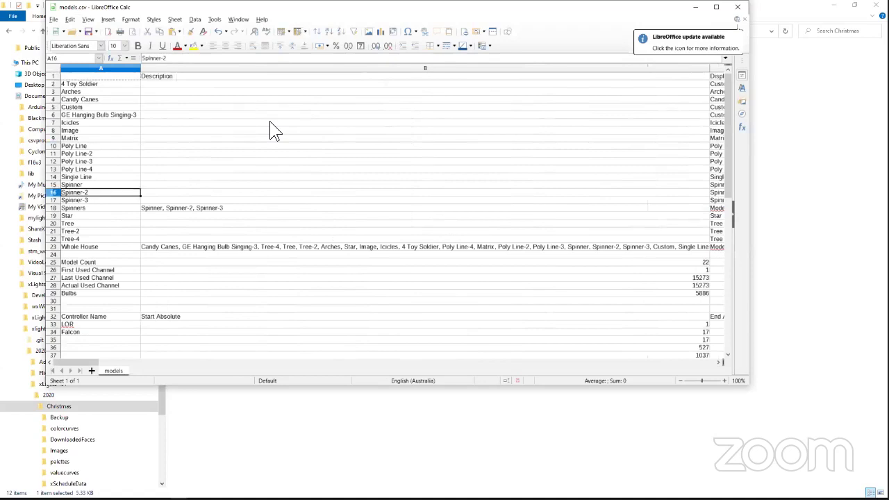
key(Up)
key(Up)
key(Up)
key(Up)
key(Up)
key(Up)
key(Up)
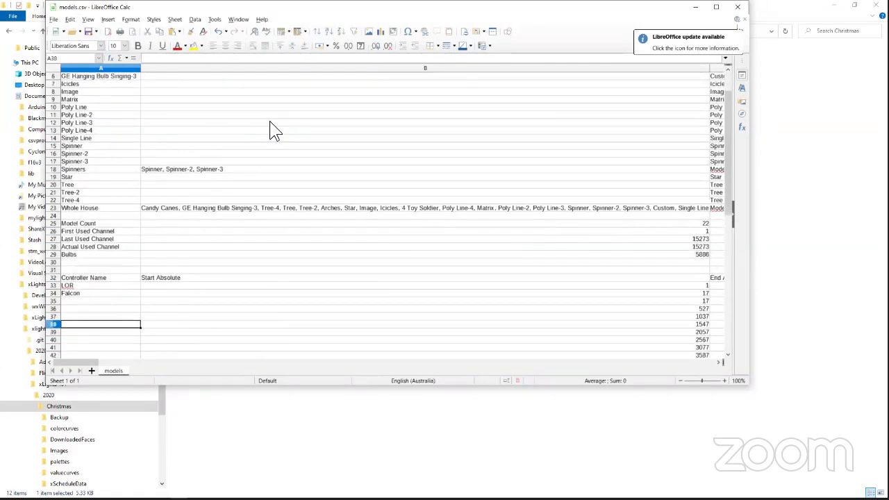
key(Right)
key(Right)
key(Right)
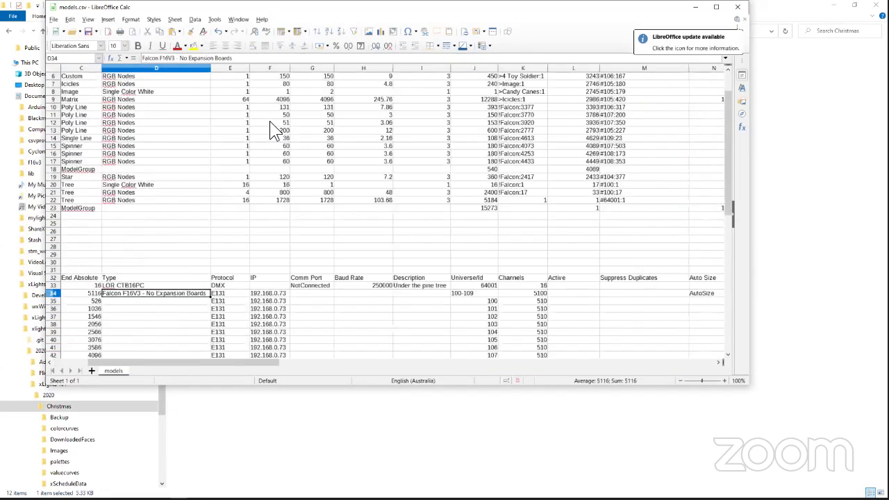
key(Down)
key(Down)
key(Down)
key(Down)
key(Down)
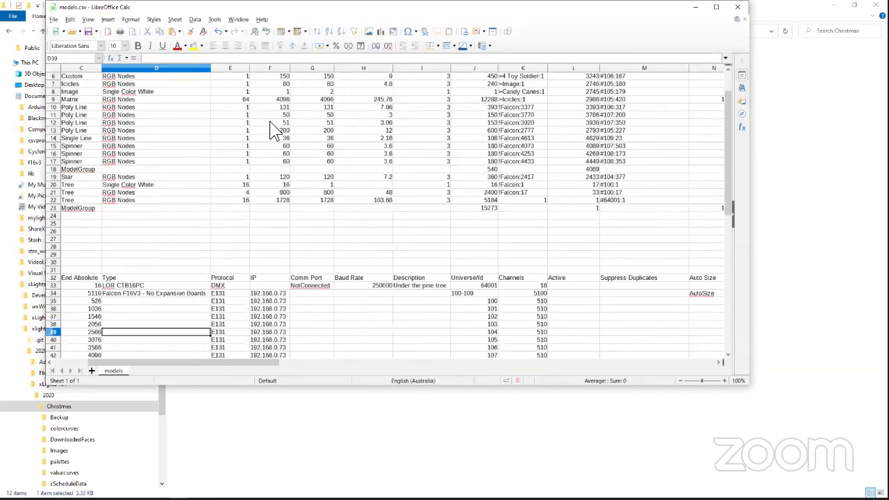
key(Left)
key(Left)
key(Right)
key(Left)
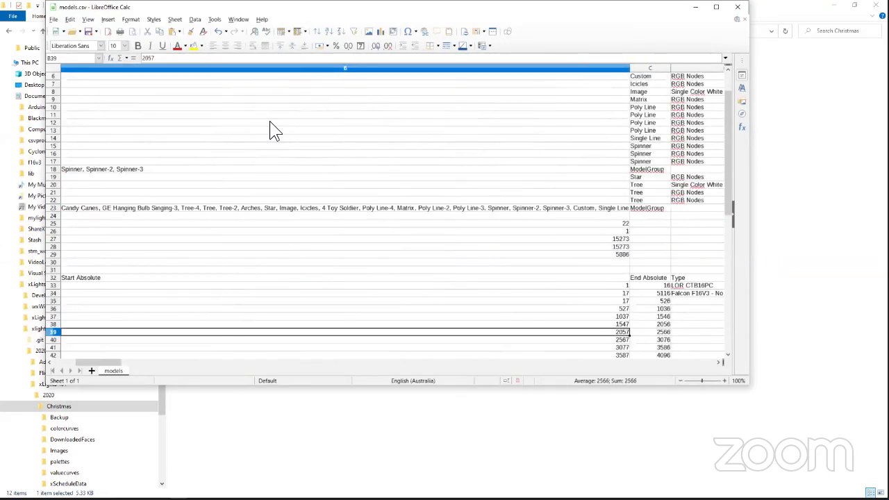
Step: Close models.csv without saving changes and minimise File Explorer to return to xLights
click(738, 8)
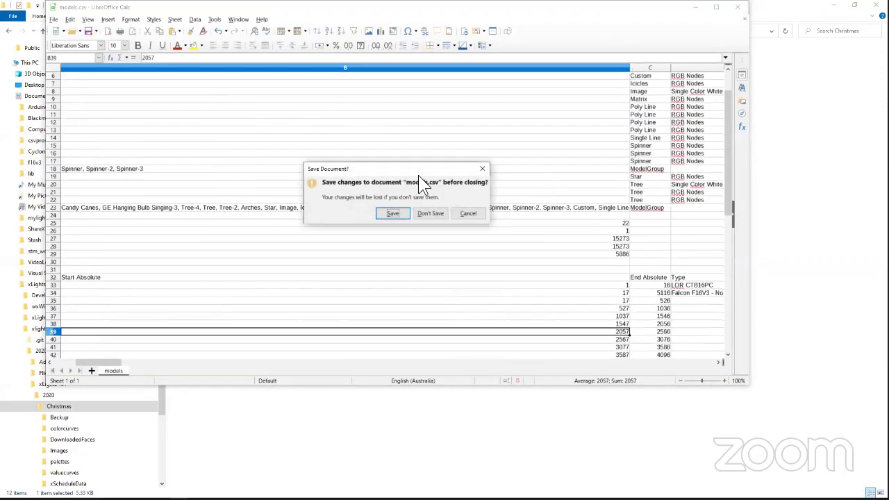
click(431, 213)
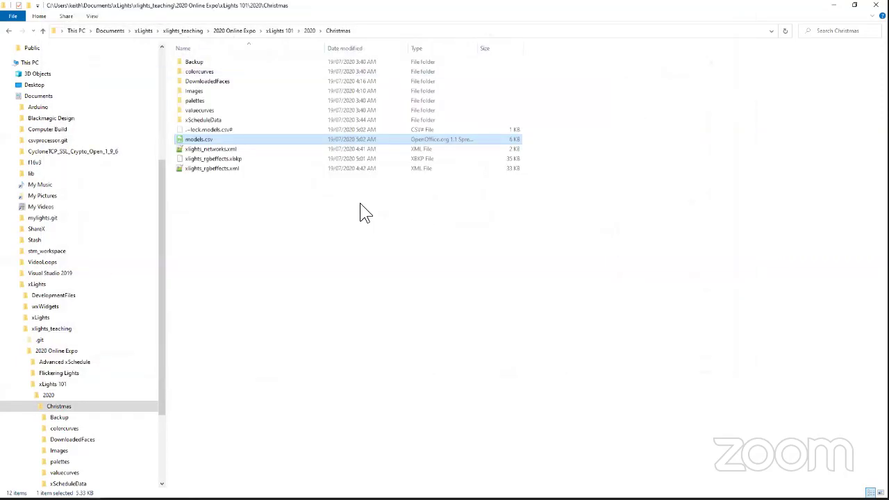
click(832, 7)
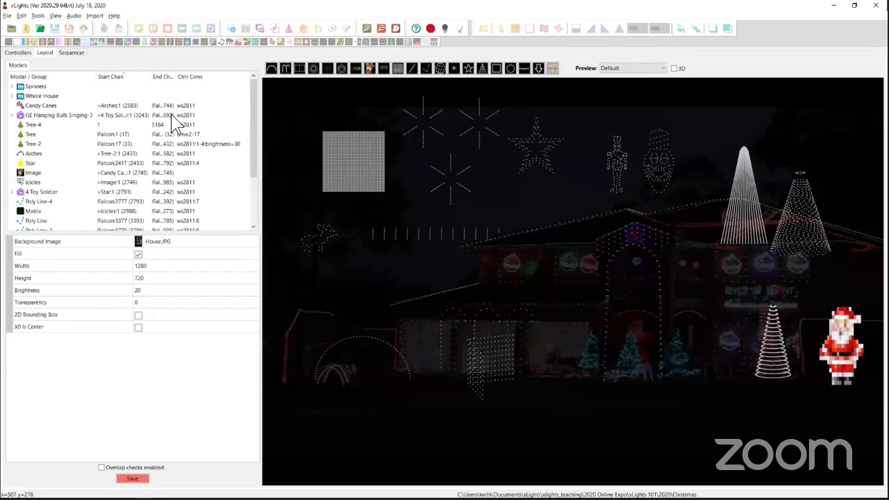
Step: Create a new musical sequence from Spring_In_My_Step.mp3 in the xLights 101 folder, using custom frame timing and the All Models view
click(25, 29)
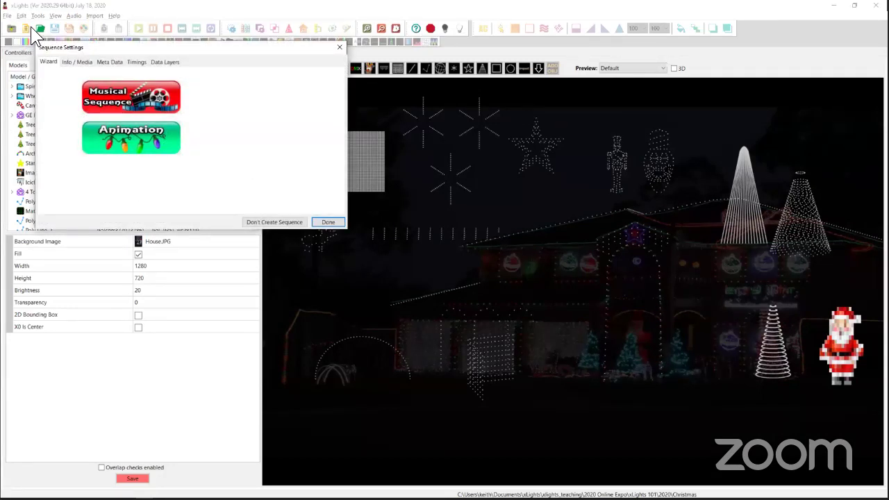
click(139, 101)
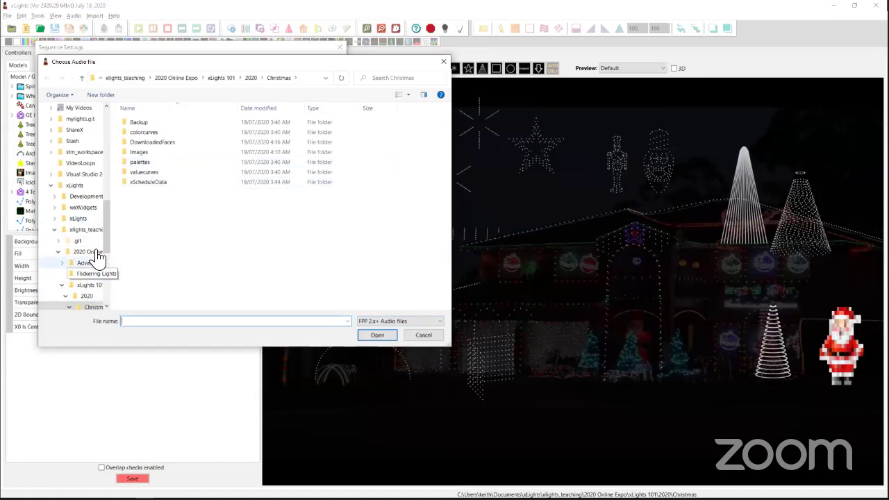
click(89, 252)
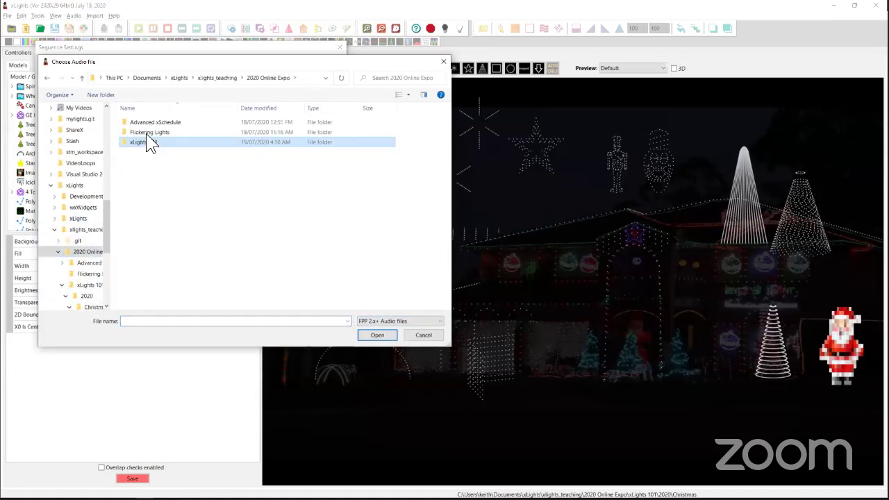
double_click(146, 142)
double_click(248, 143)
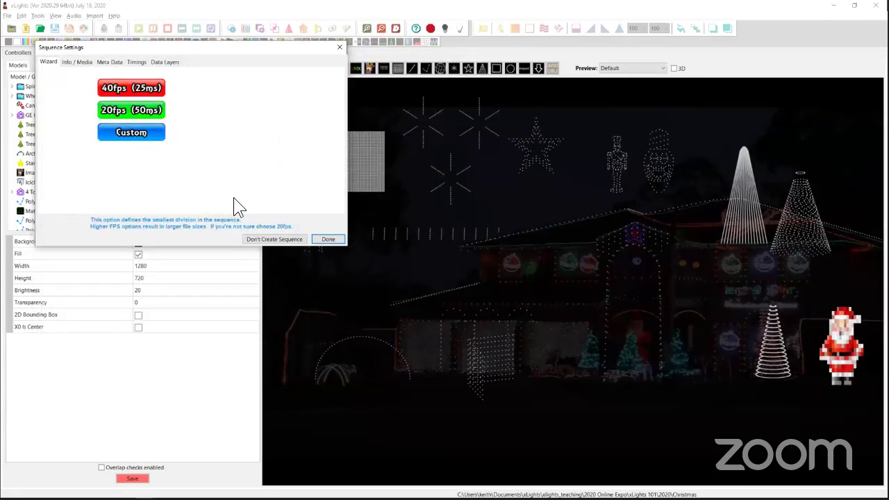
click(156, 134)
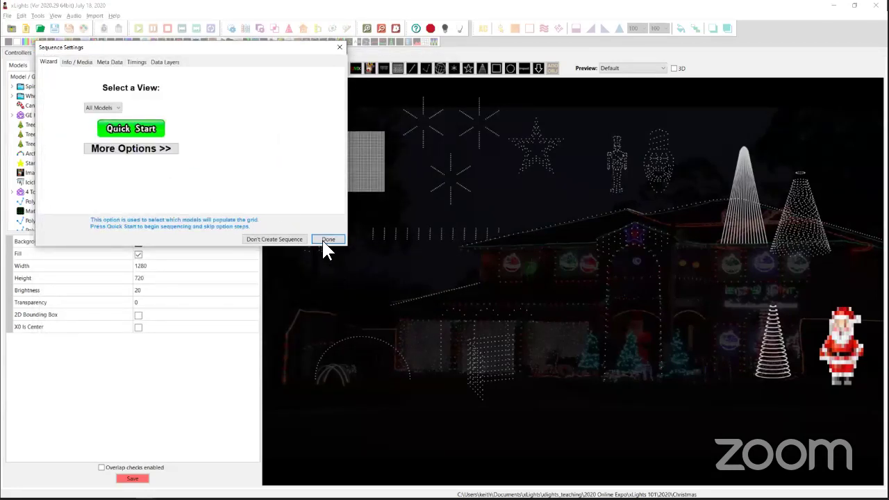
click(327, 239)
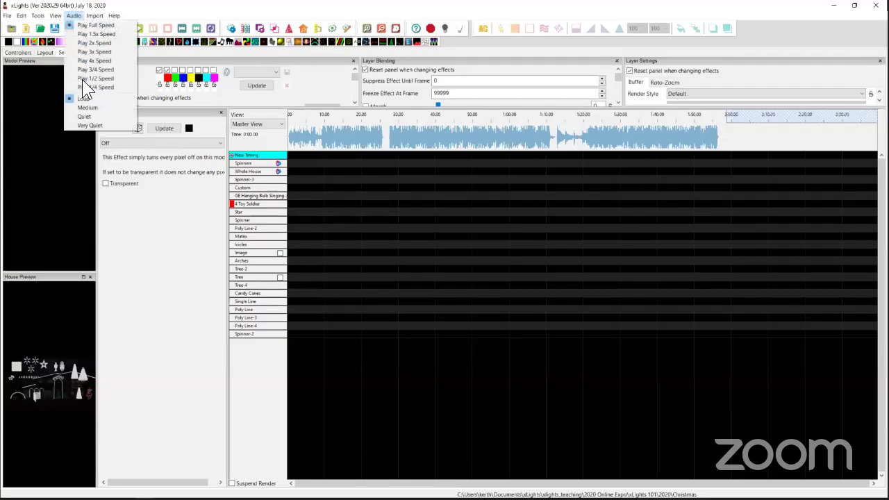
Step: Set the audio playback volume to Very Quiet
click(83, 123)
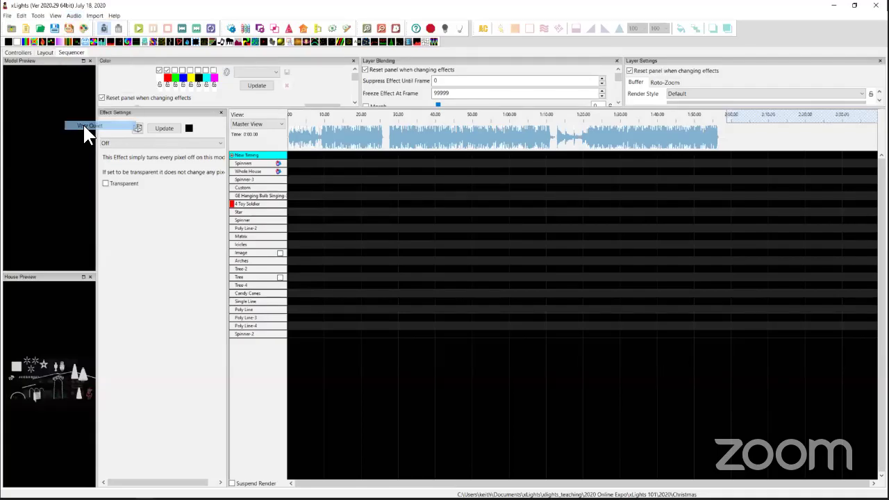
Step: Play a short stretch of the song from about the 6-second mark and stop the playback
click(311, 116)
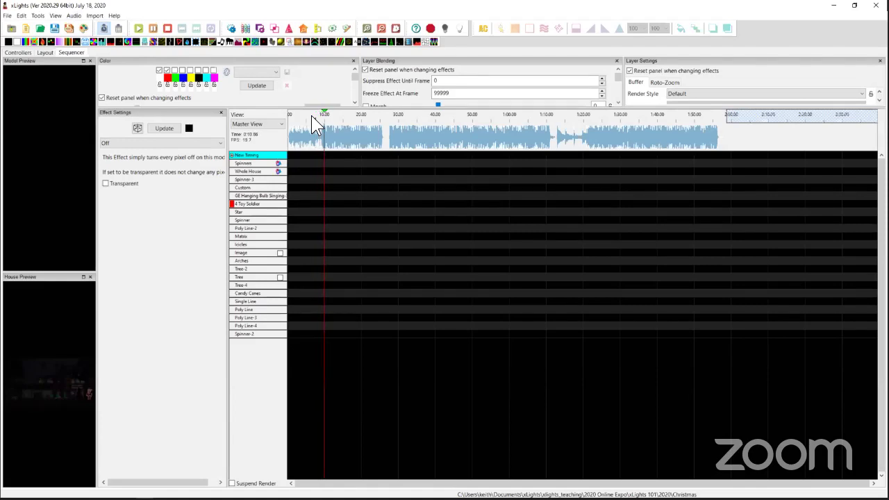
click(306, 144)
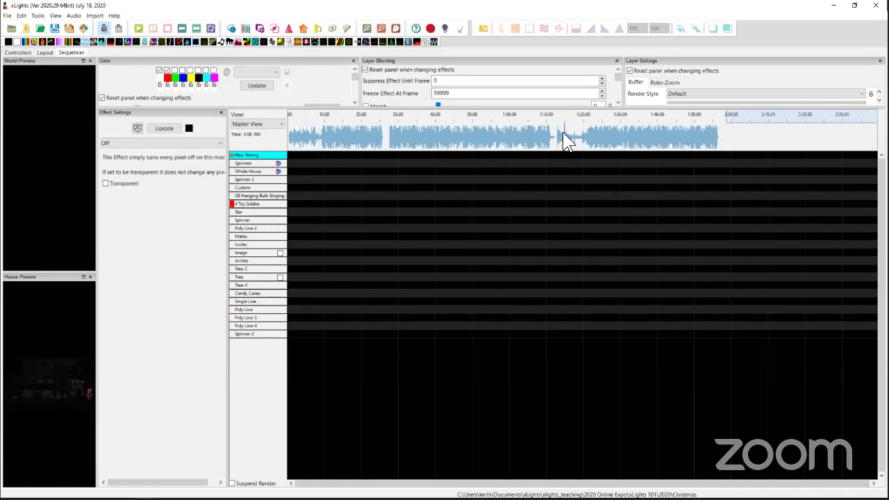
Step: Review the media file, duration and timing in the Sequence Settings and close them without changes
click(7, 15)
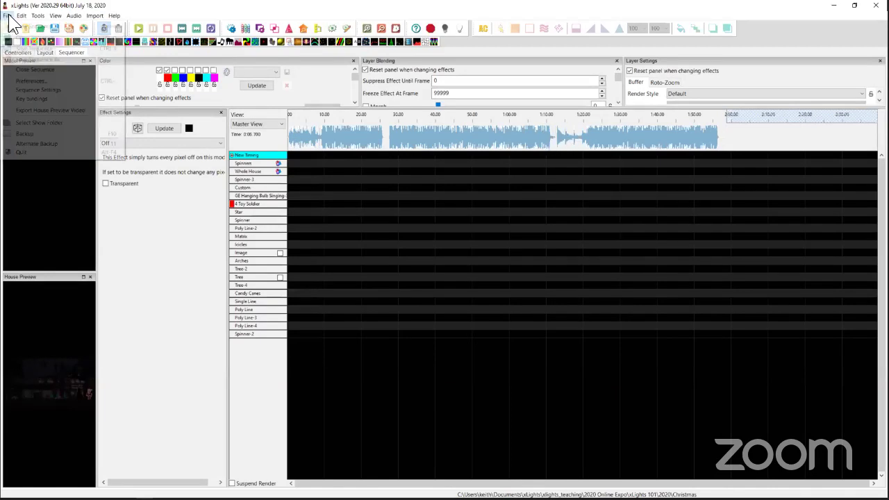
click(25, 89)
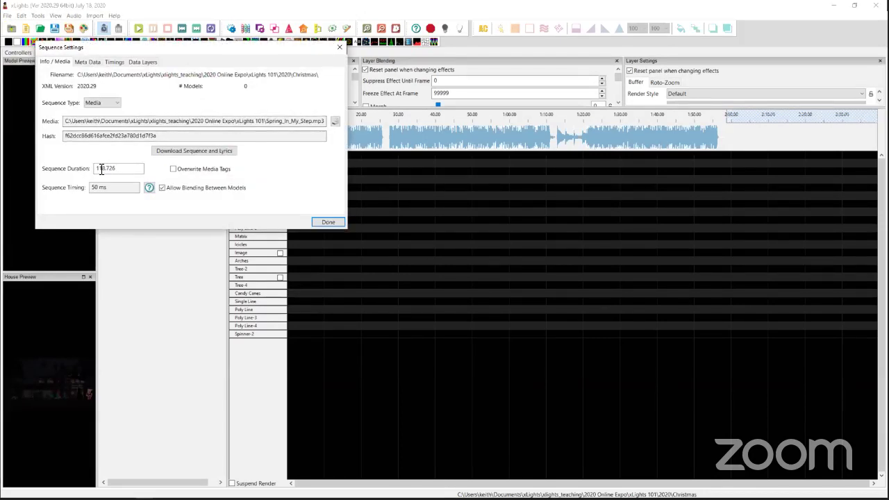
click(117, 170)
click(326, 222)
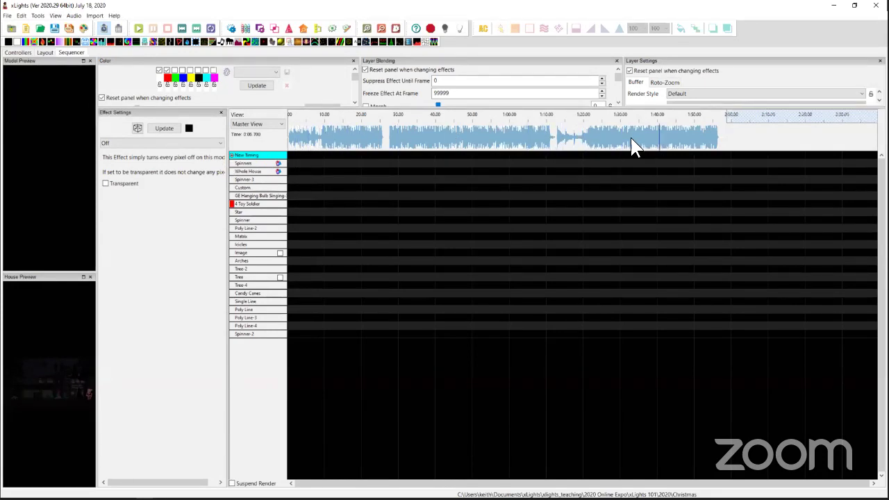
Step: Add a timing track named Beats using Bar and Beat Tracker: Beats with 4 beats per bar
right_click(260, 155)
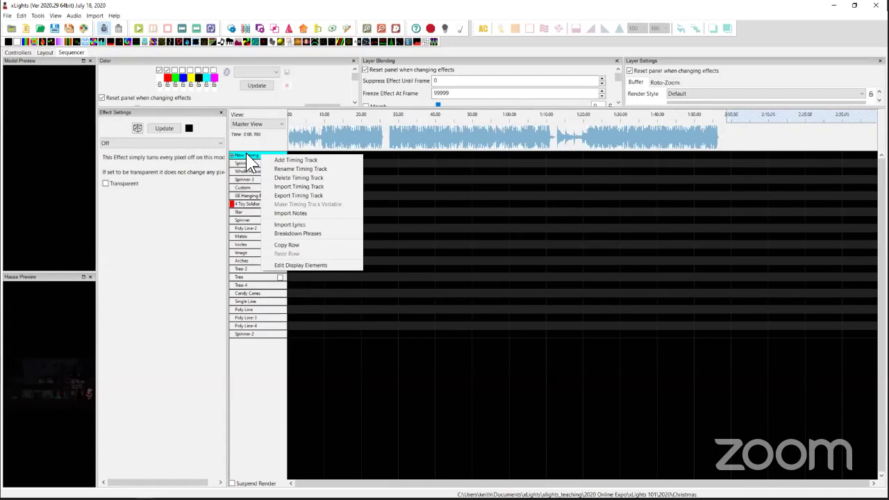
click(293, 160)
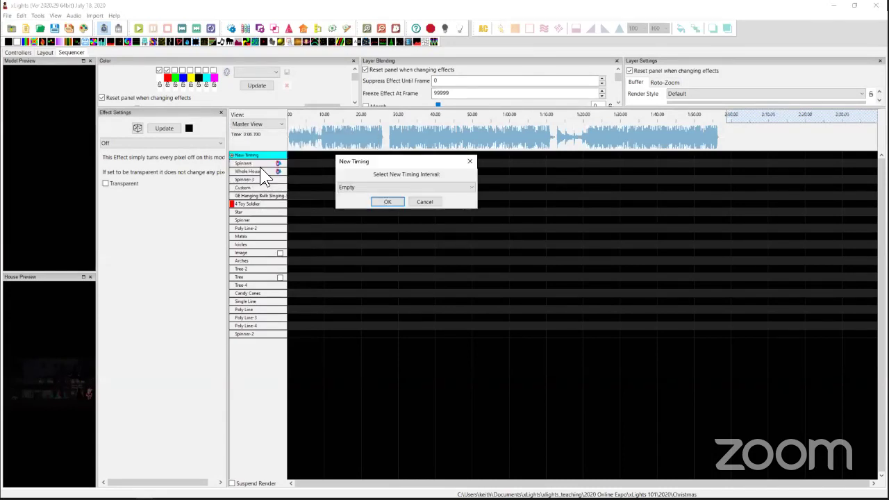
click(417, 186)
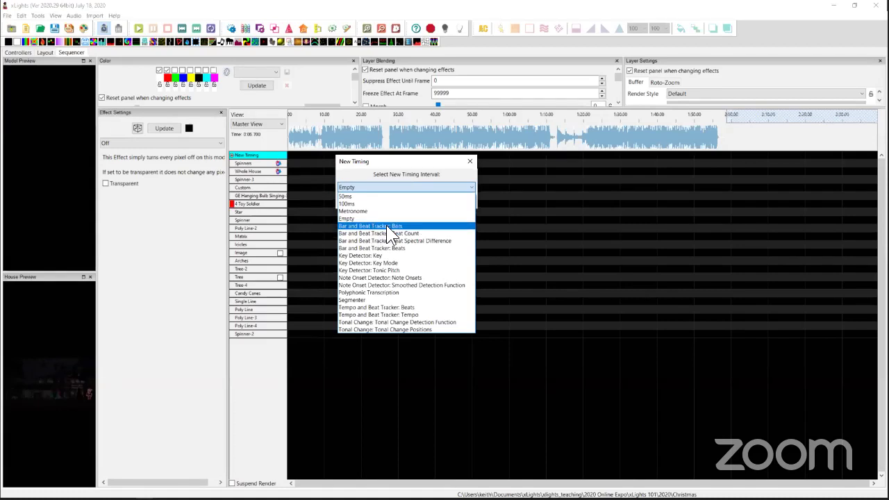
click(397, 248)
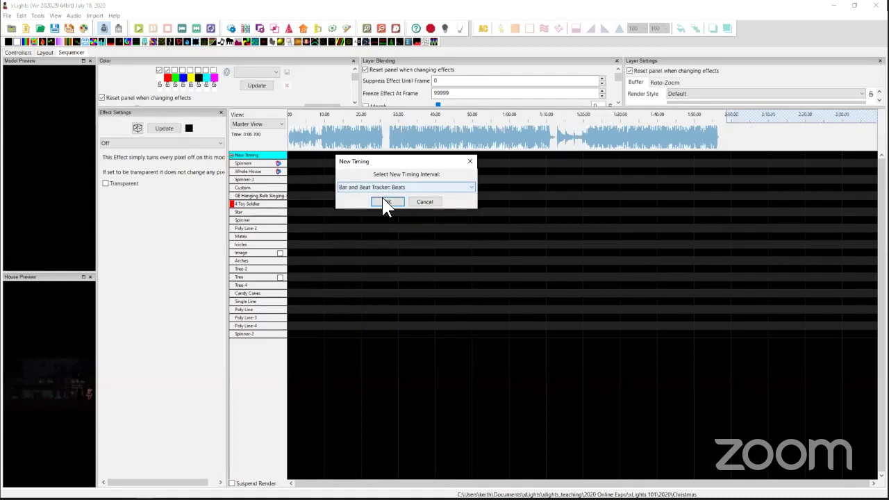
click(387, 202)
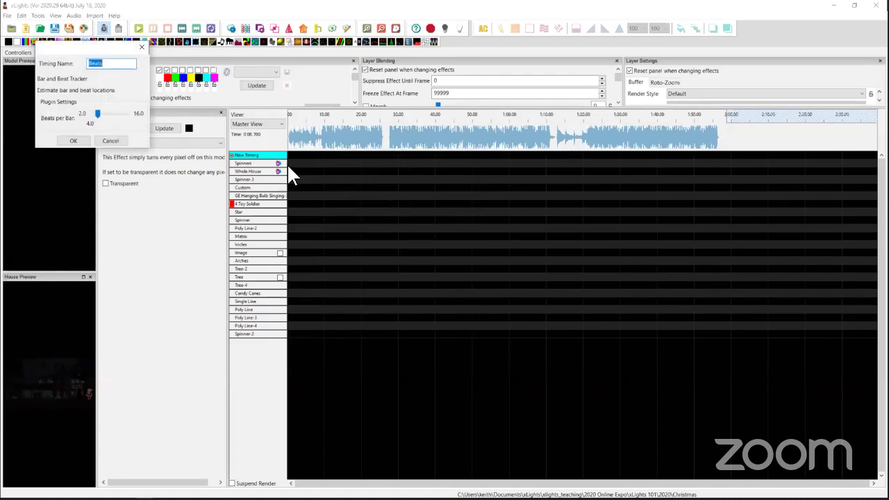
click(75, 139)
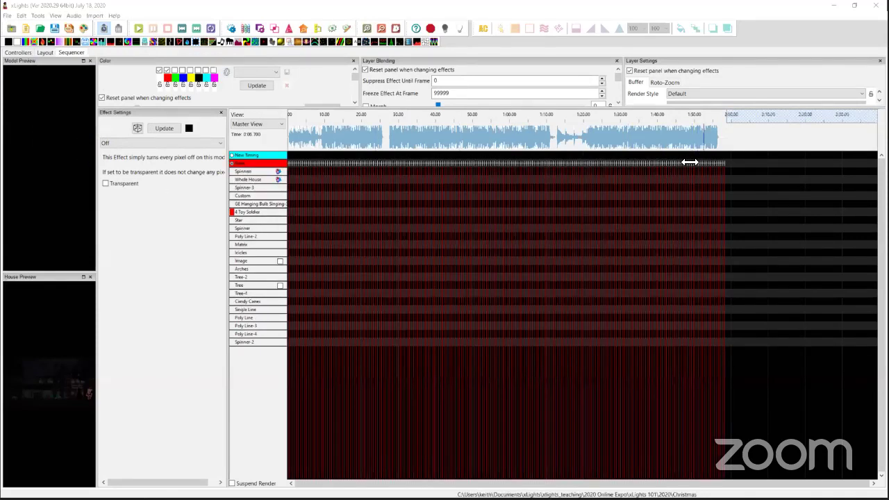
Step: Add a Note Onsets timing track using Note Onset Detector: Note Onsets, with the Complex Domain function and 50% sensitivity
right_click(242, 161)
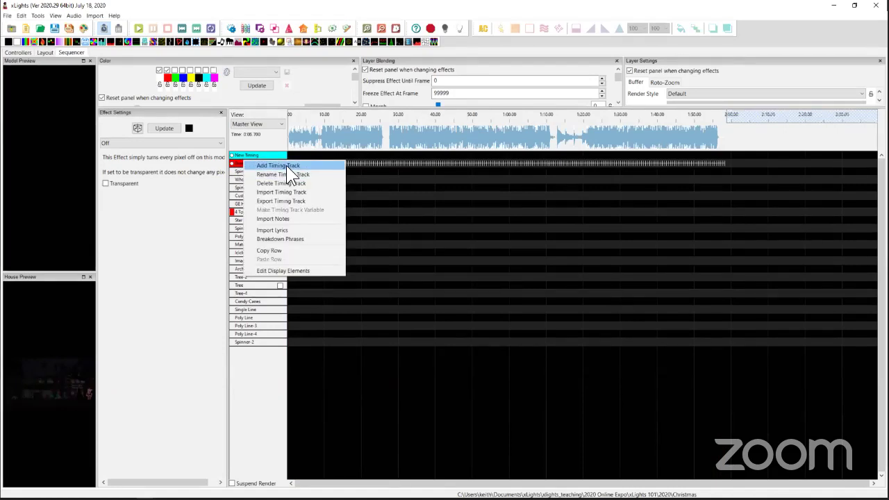
click(286, 165)
click(257, 169)
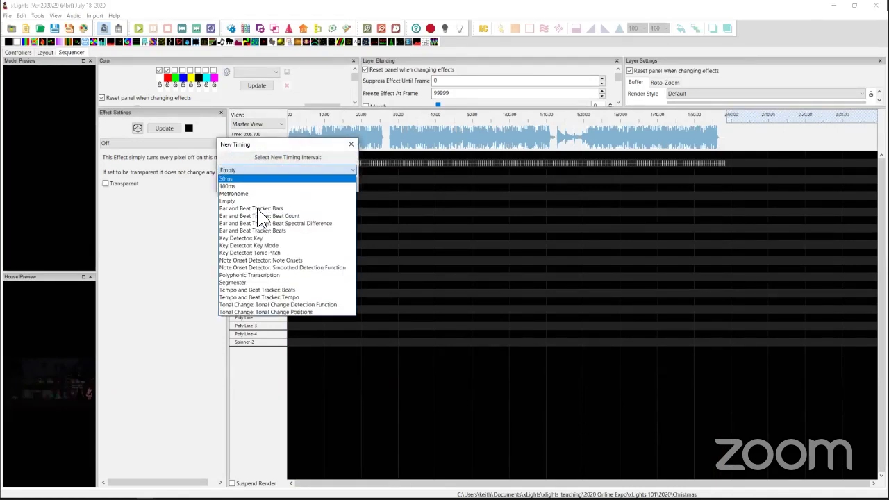
click(274, 260)
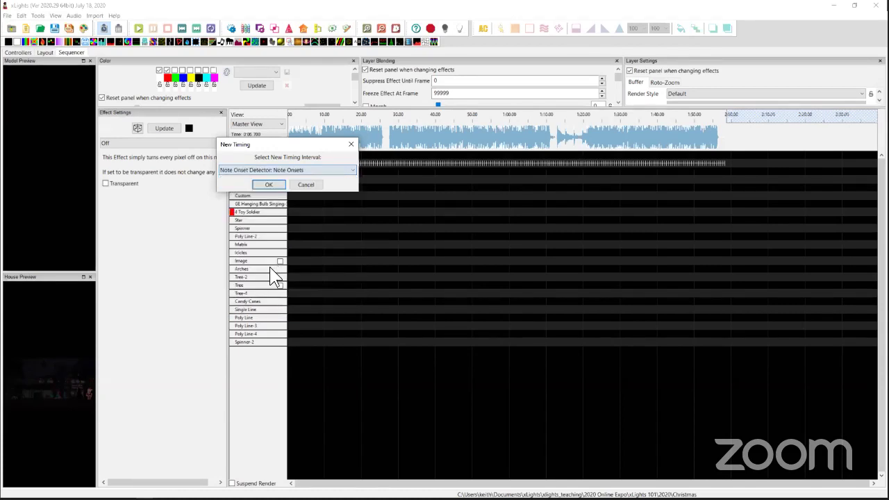
click(262, 185)
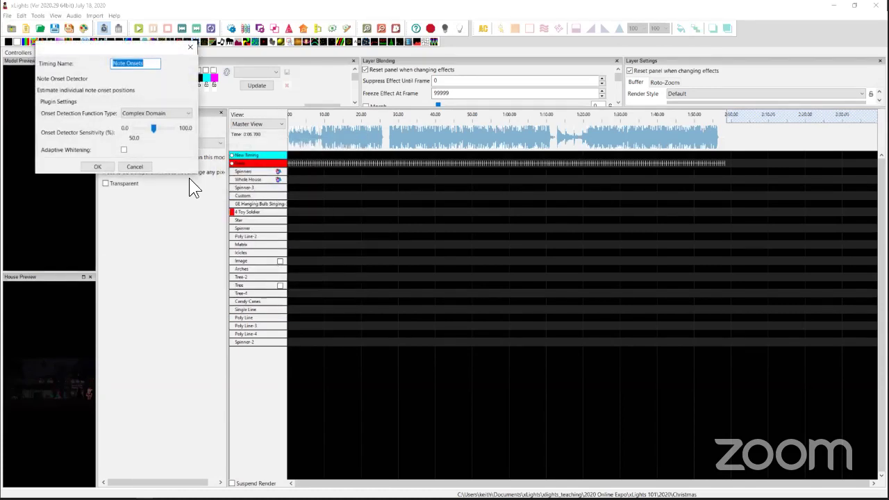
click(98, 167)
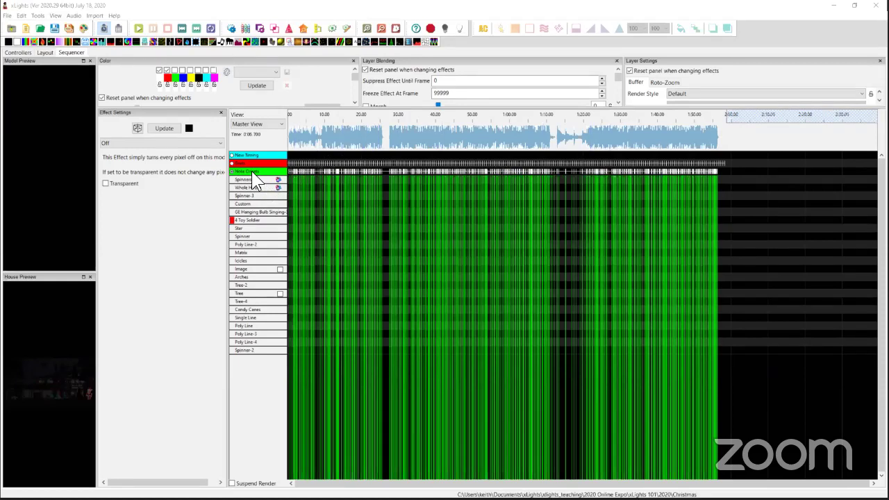
Step: Deactivate the Note Onsets track's grid lines and examine the beat and note onset marks against the song's opening waveform
click(232, 171)
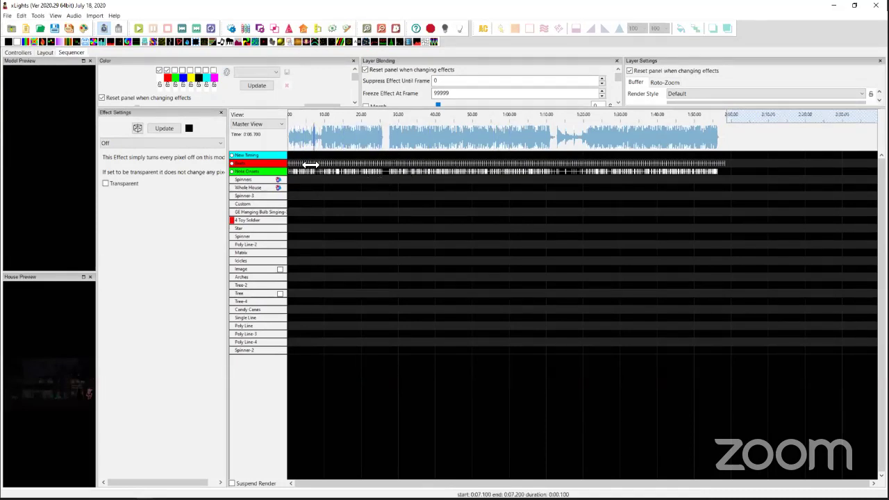
scroll(318, 141, up, 6)
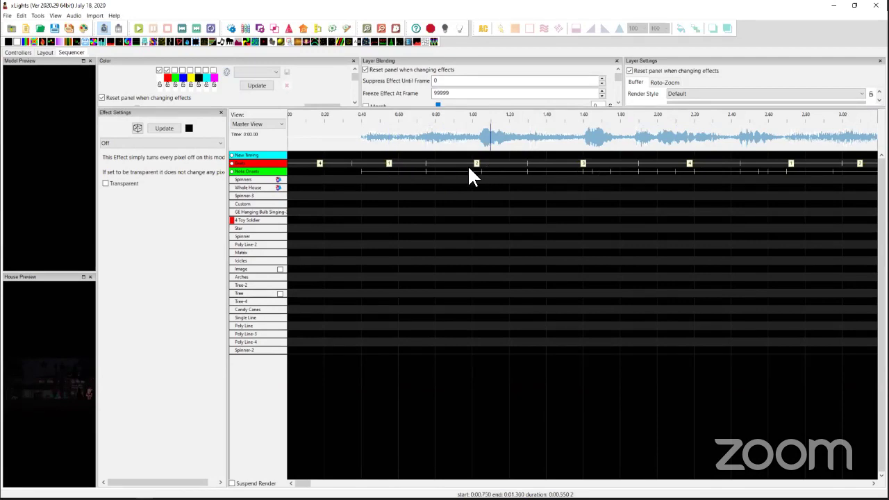
scroll(366, 202, down, 6)
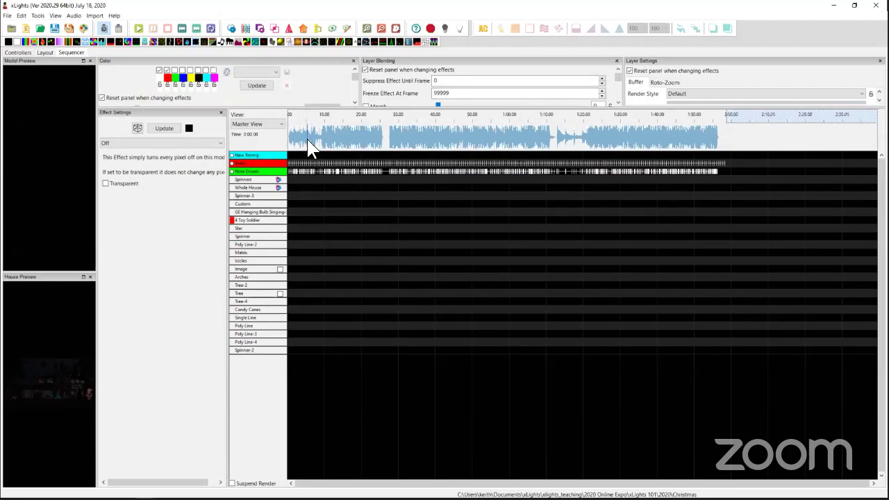
Step: Add a timing mark from about 5.5 to 24.6 seconds on the New Timing track and label it Hello World
drag(298, 134, 363, 147)
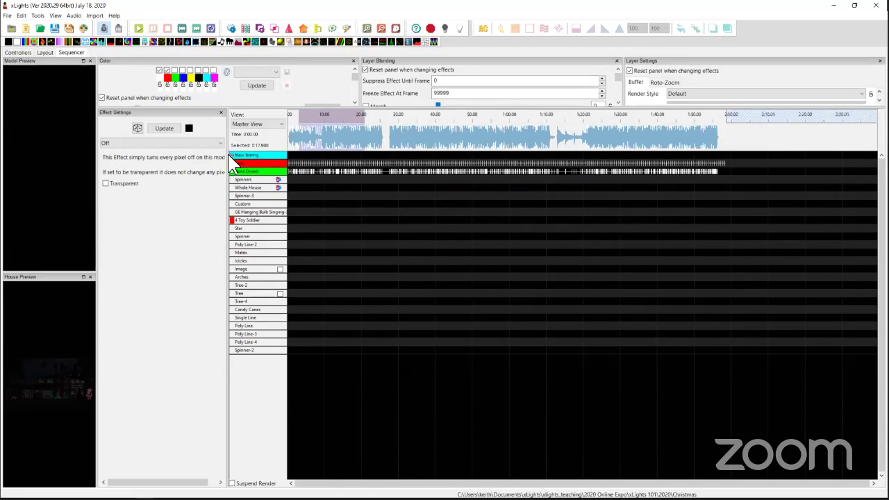
click(308, 135)
drag(376, 134, 378, 134)
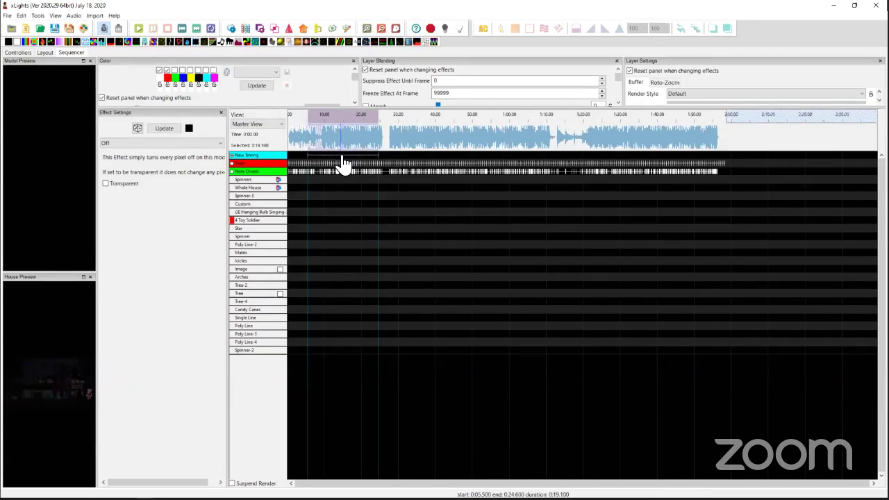
double_click(344, 164)
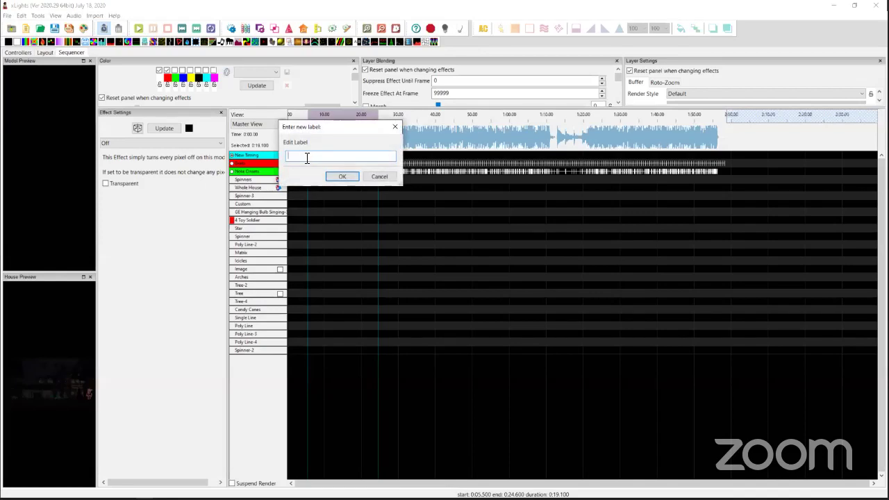
text(Hello World)
key(Return)
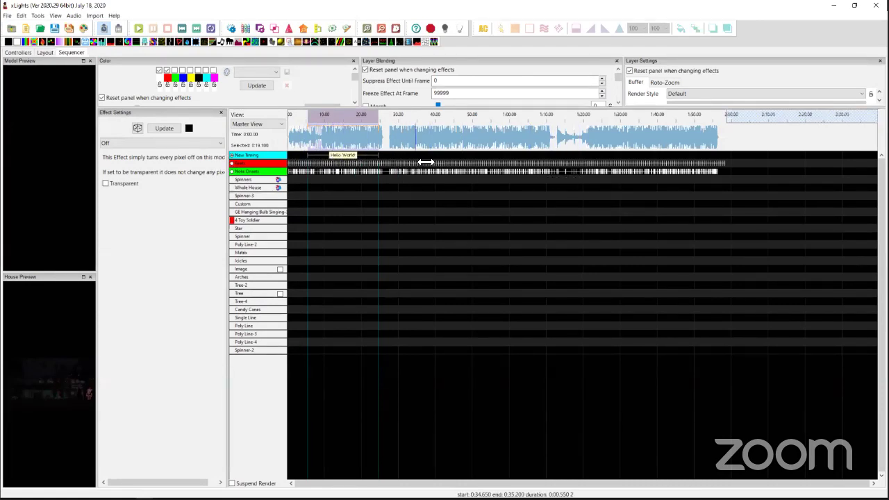
Step: Break down the Hello World phrase into words and the word Hello into phonemes
right_click(348, 162)
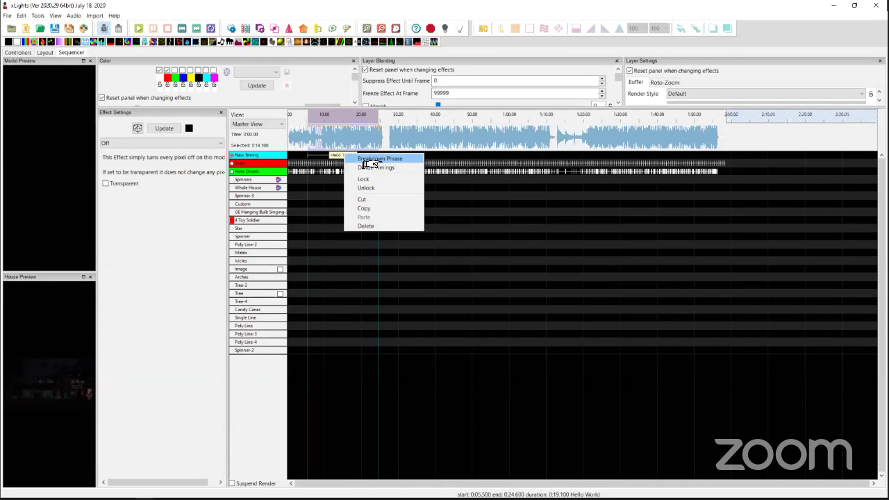
click(374, 158)
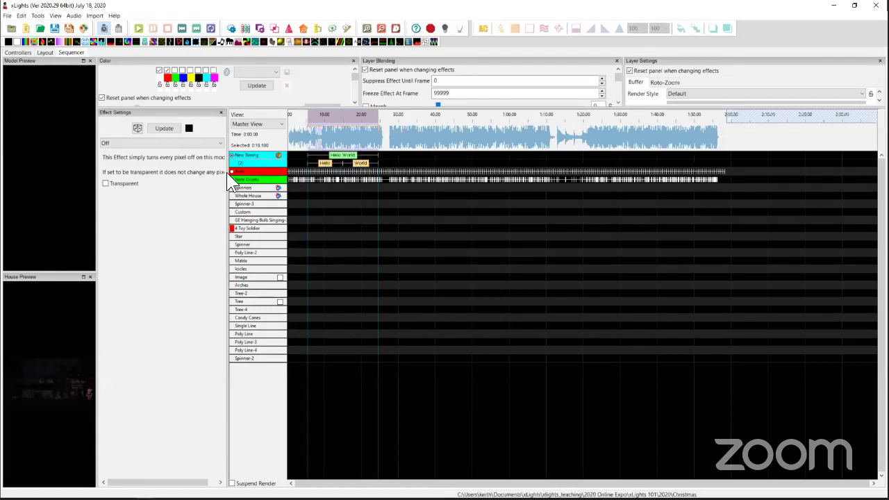
right_click(324, 162)
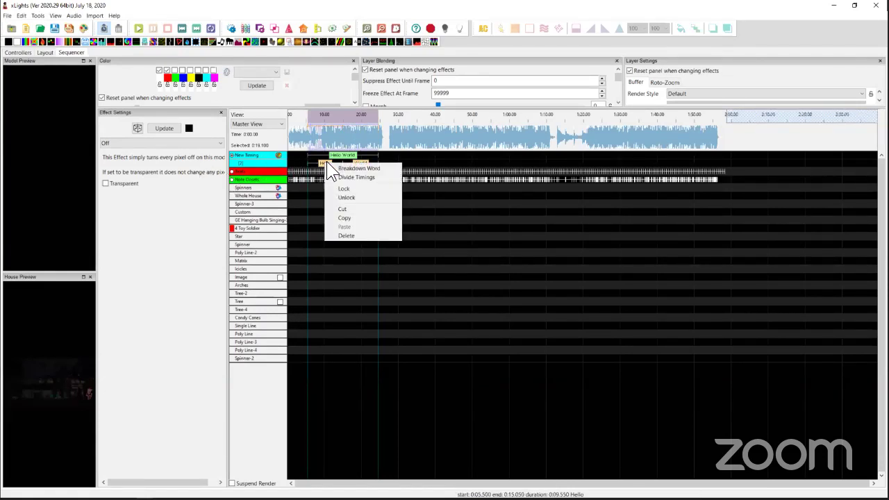
click(351, 168)
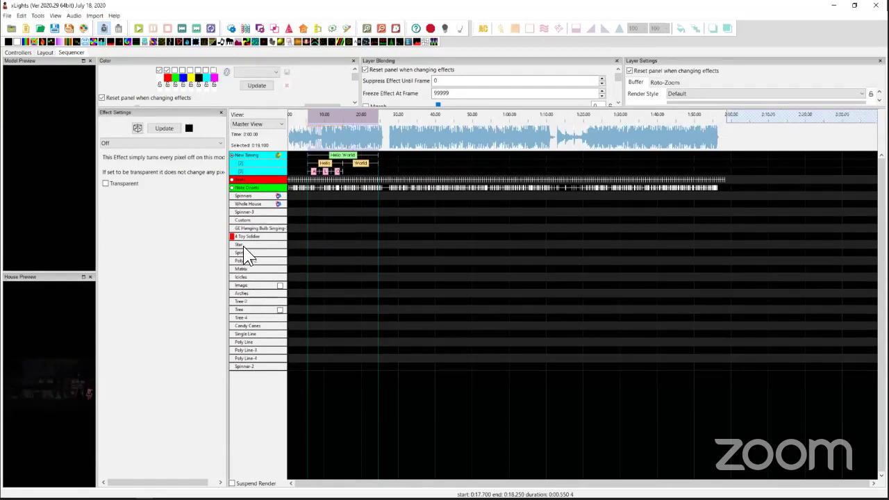
Step: Move Poly Line-2 above Spinner in the enlarged Display Elements window and sort the elements By Name But Groups At Top by Size
right_click(243, 246)
click(267, 357)
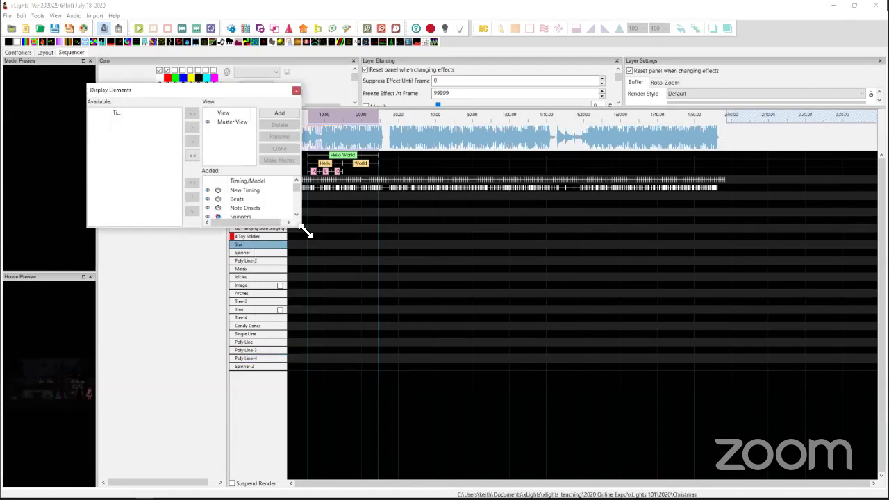
drag(305, 231, 535, 439)
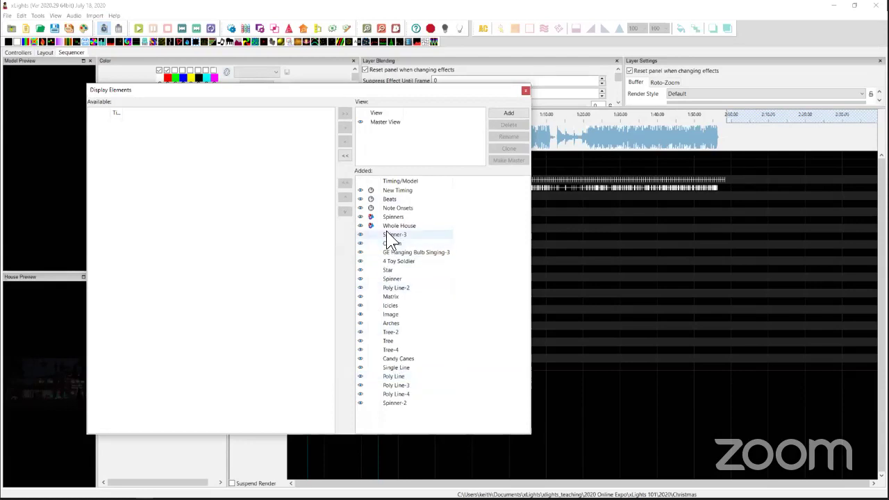
drag(390, 288, 393, 280)
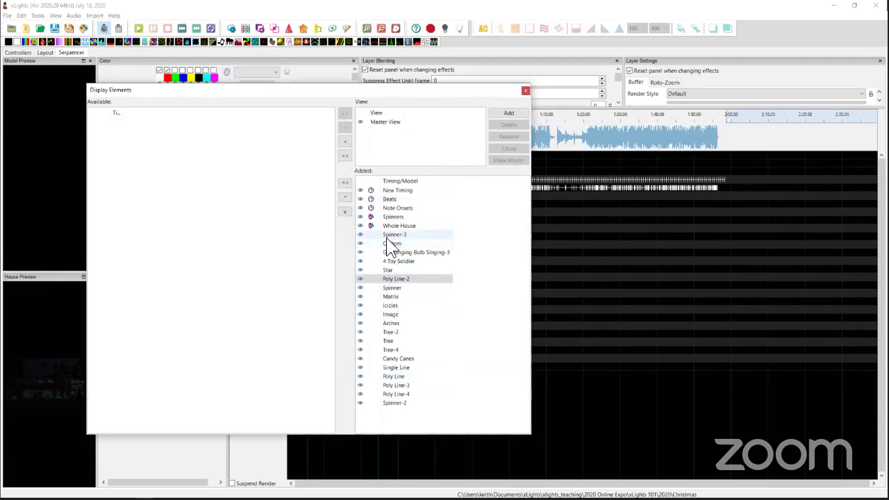
right_click(392, 280)
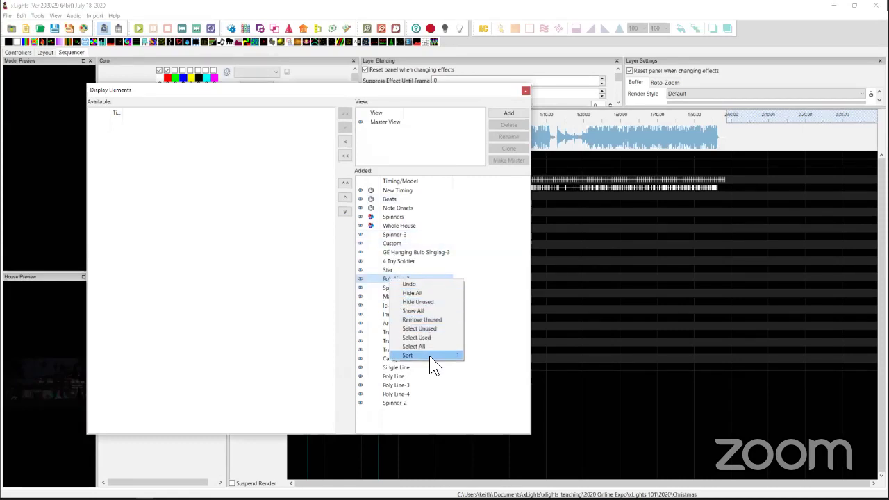
mouse_move(429, 355)
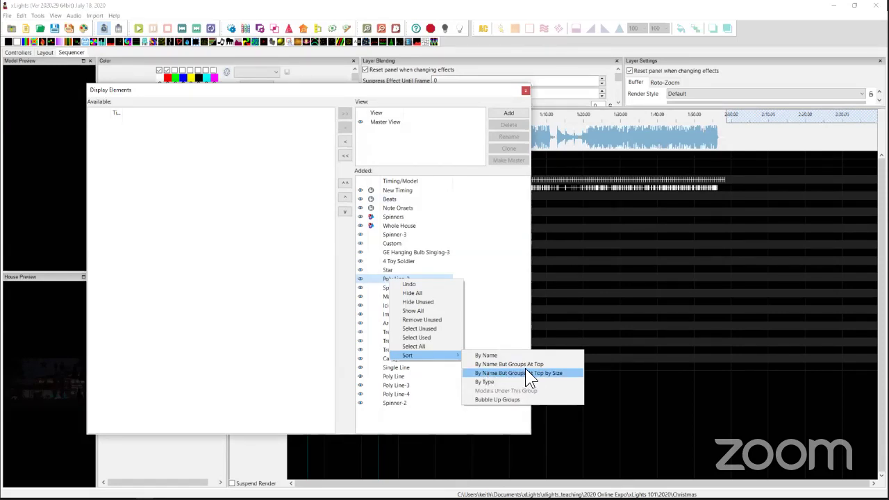
click(548, 373)
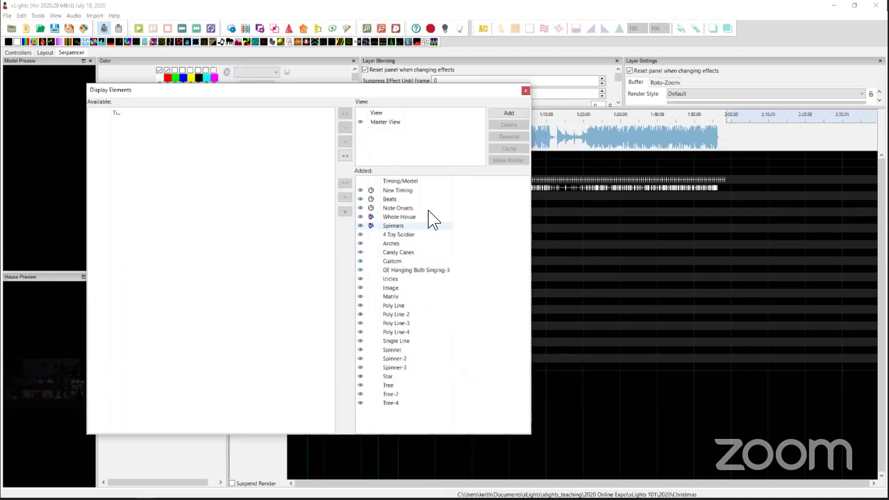
click(525, 91)
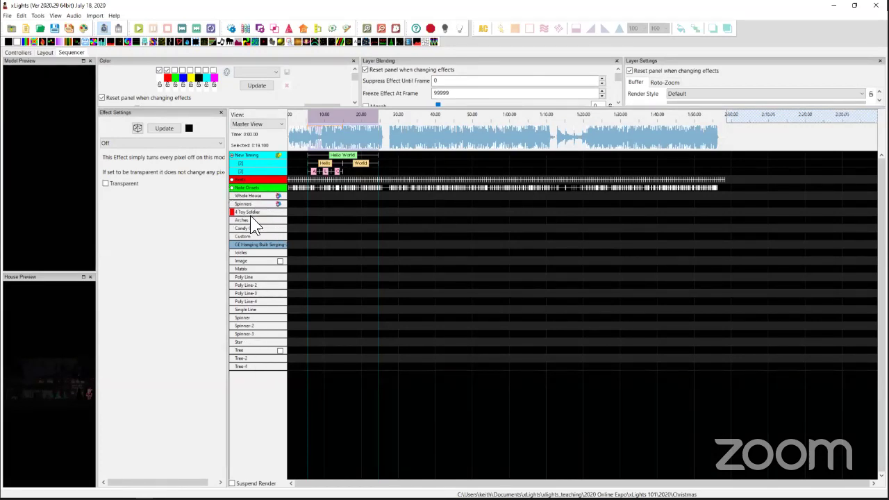
Step: Insert two additional layers below the Whole House group's existing layer
right_click(246, 195)
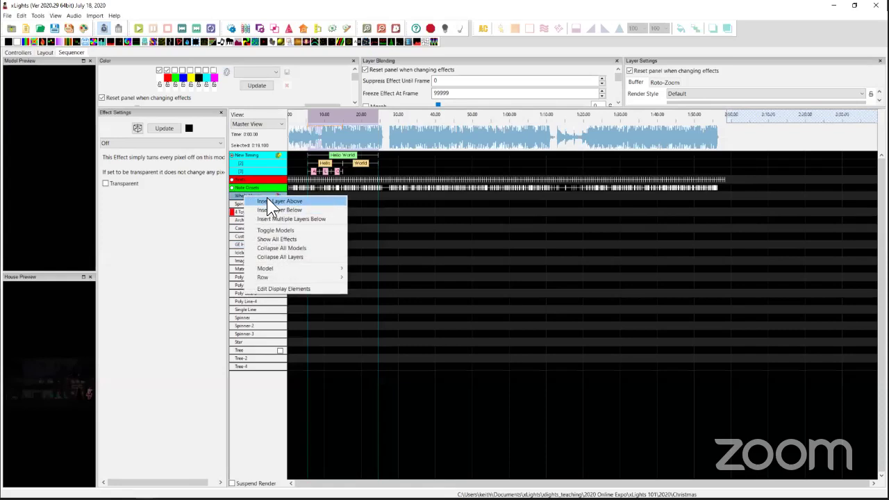
click(273, 219)
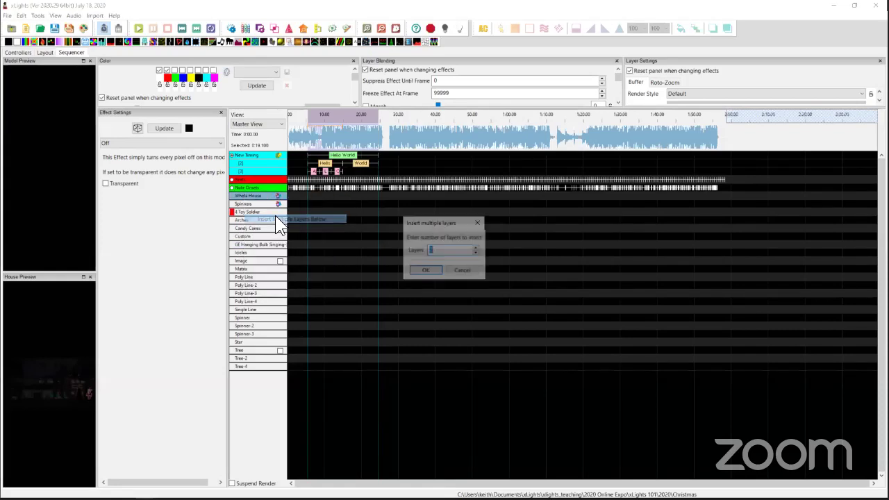
click(424, 270)
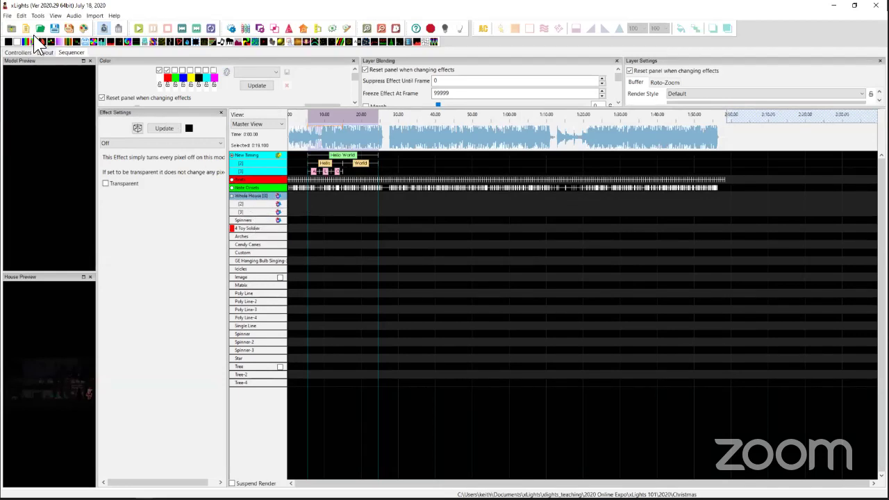
Step: Place a Butterfly effect on Whole House's first layer and a Candle effect on Matrix, both spanning the Hello World timing mark
drag(33, 39, 323, 197)
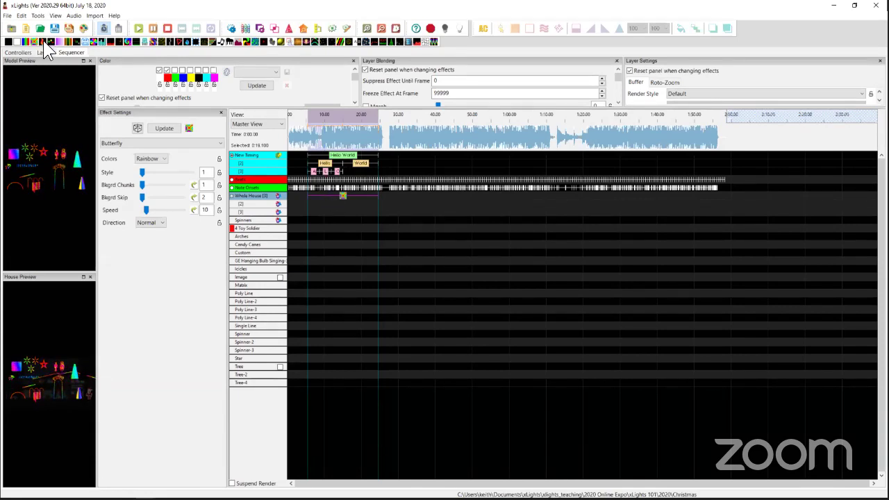
drag(42, 40, 323, 282)
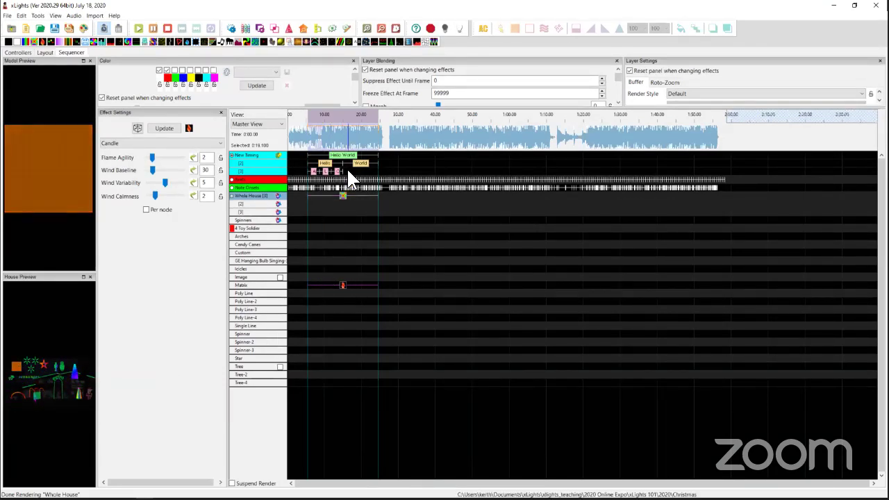
Step: Shift the Matrix Candle effect to about 30.8 seconds, preview the Whole House Butterfly without it, and return Candle to the Hello World span
drag(343, 285, 438, 286)
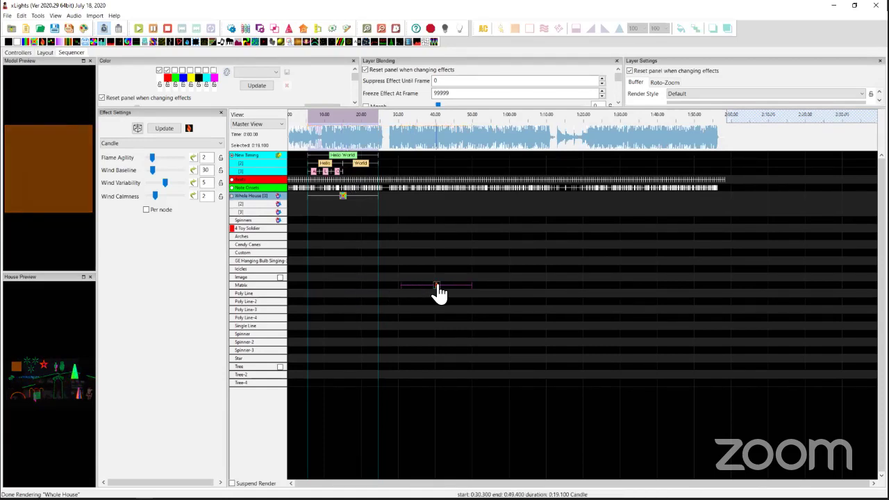
click(343, 196)
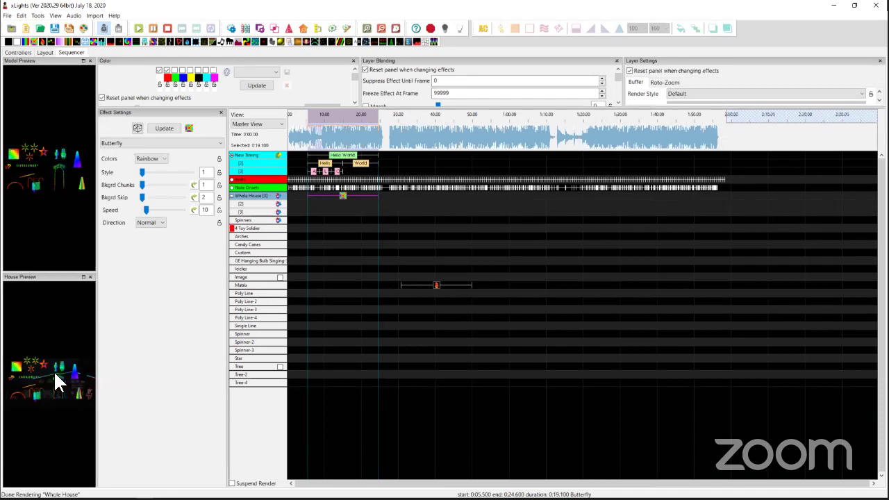
click(436, 285)
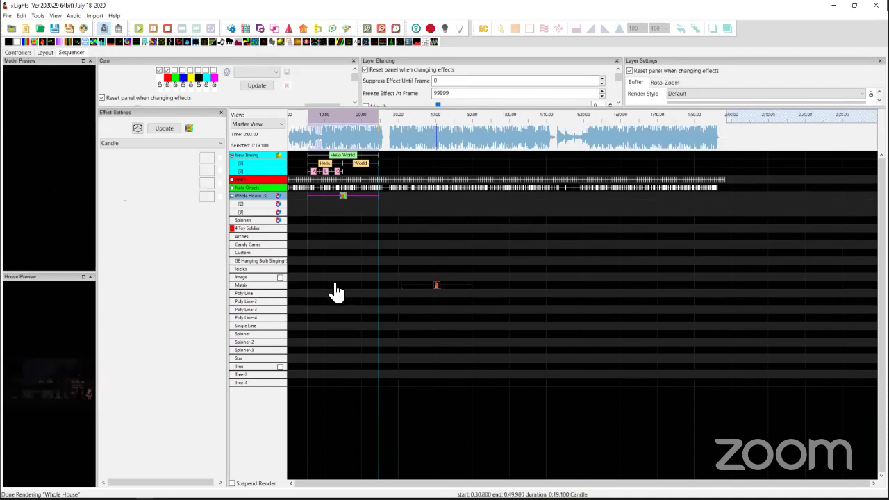
drag(336, 291, 346, 292)
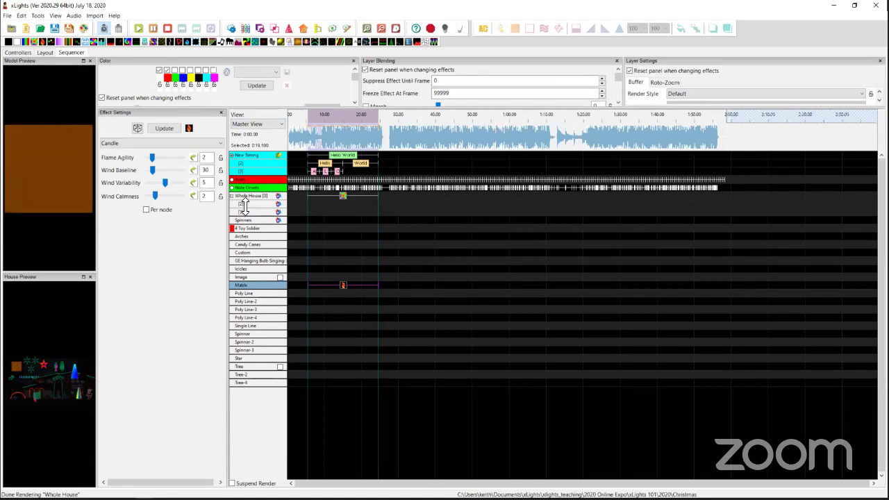
Step: Enlarge the effect settings area above the timeline and place a Bars effect on the Whole House row from 31.3 s to 46.5 s
drag(243, 207, 240, 204)
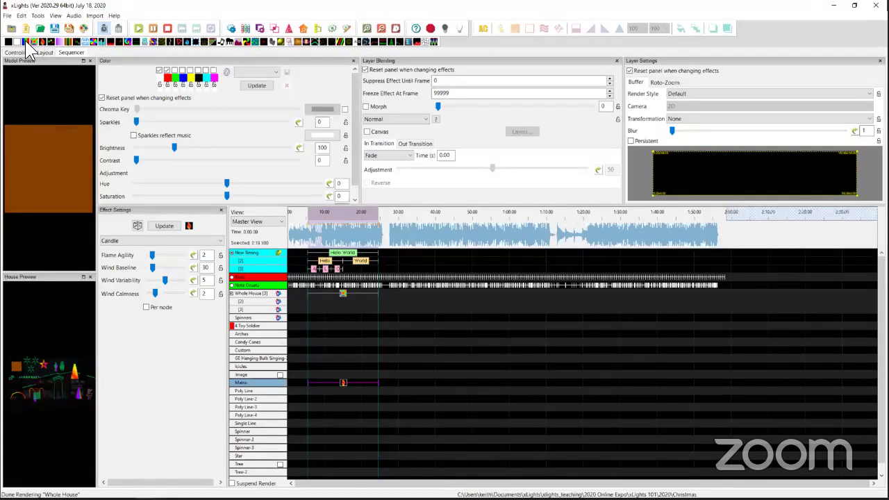
drag(25, 41, 405, 289)
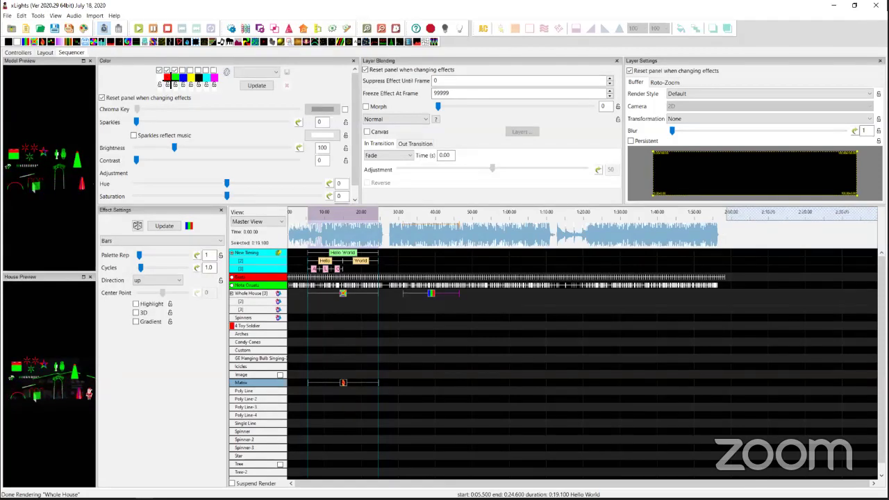
Step: Replace the Bars effect's red palette colour with a preset multicolour gradient colour curve
click(167, 78)
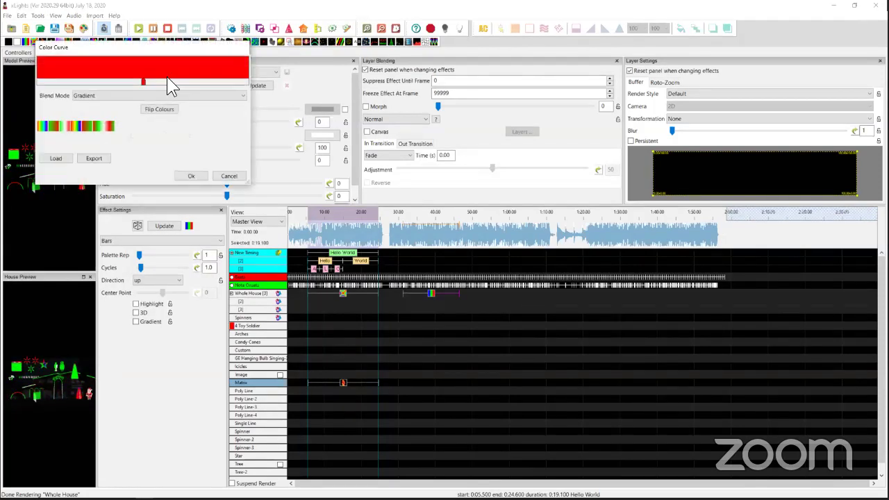
click(77, 126)
click(186, 175)
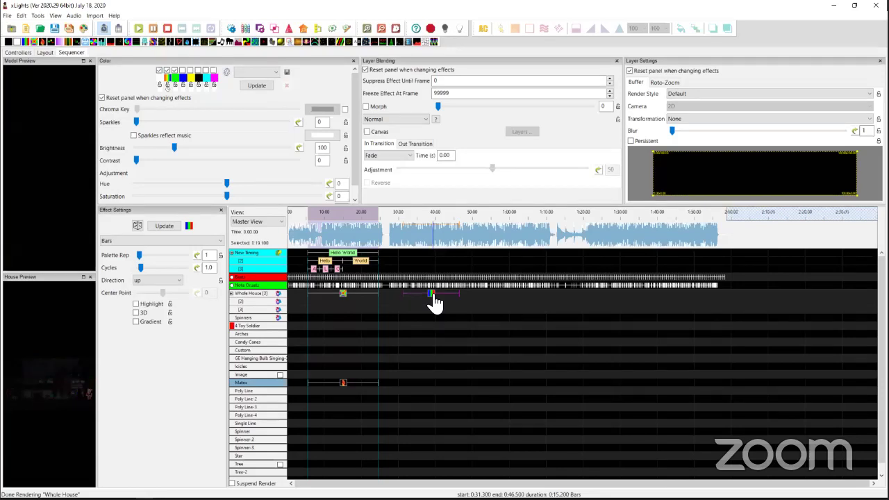
Step: Move the Bars effect down to the Matrix row and shorten it to end at about 39.3 s
key(ctrl+z)
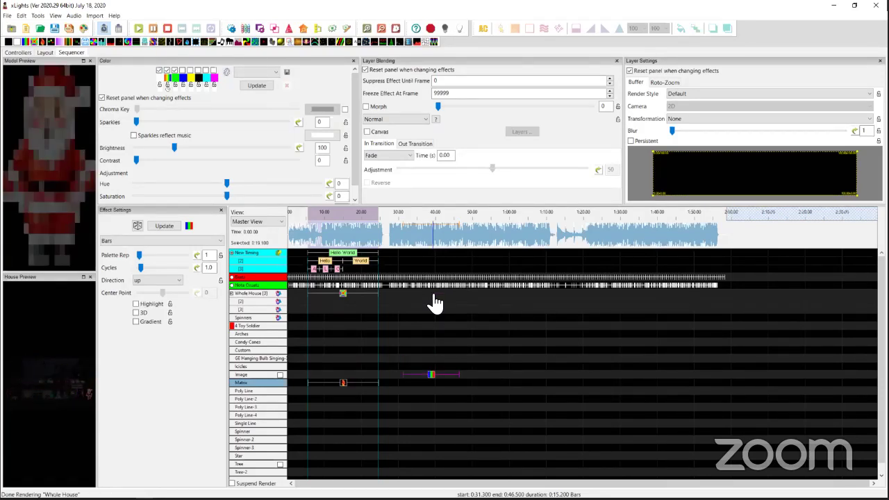
key(ctrl+z)
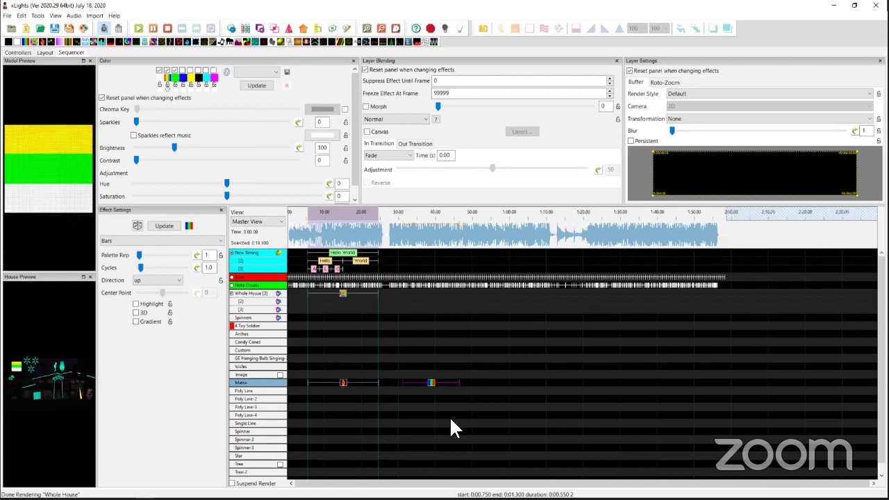
drag(461, 380, 432, 380)
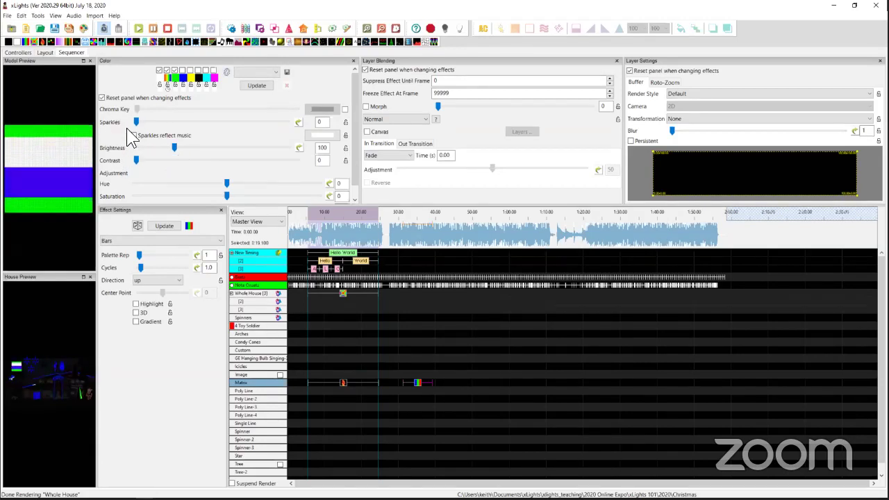
Step: Try sparkles at 5 on the Bars effect with and without reflecting the music, and reset sparkles to 0
mouse_move(136, 120)
mouse_down()
mouse_move(161, 122)
mouse_move(139, 121)
mouse_up()
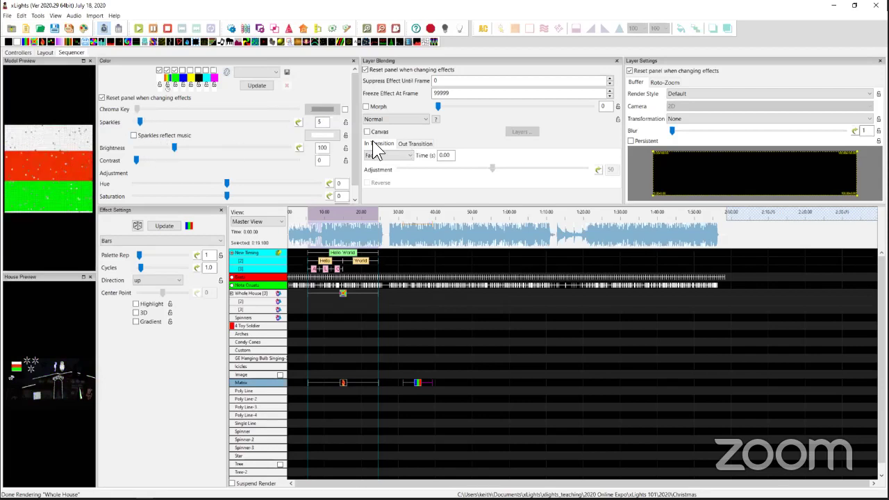
click(133, 135)
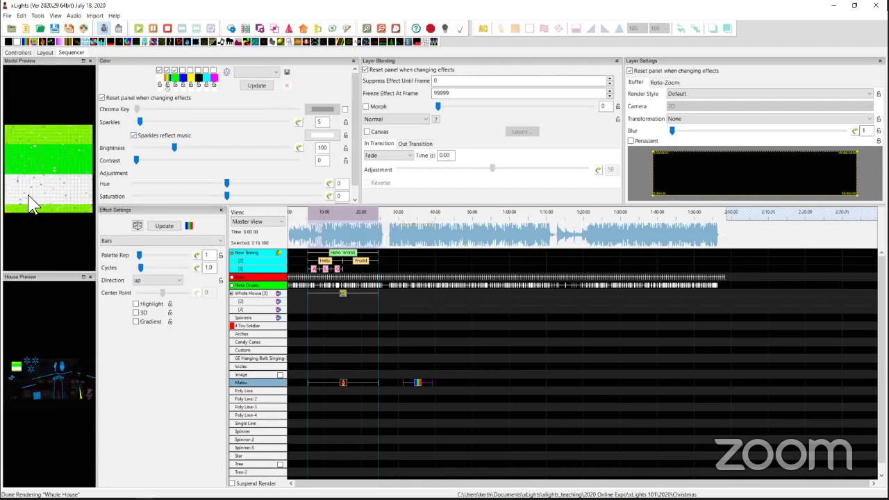
click(133, 135)
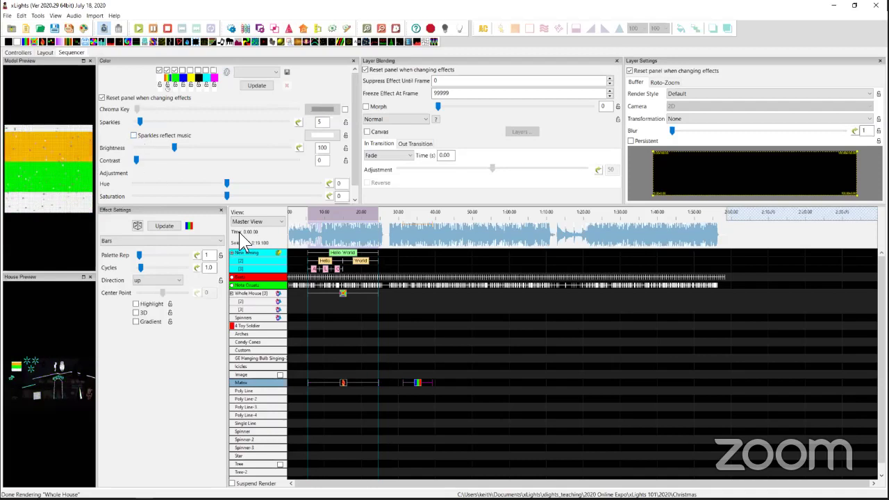
click(138, 122)
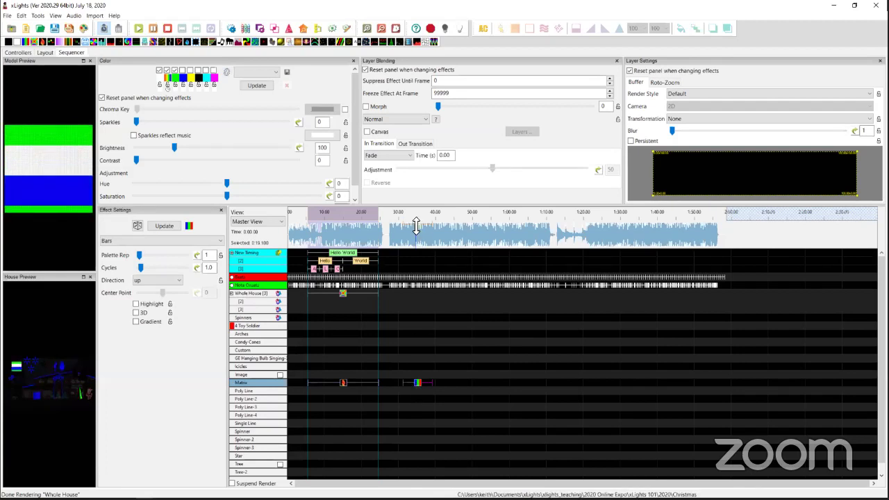
Step: Restrict the Matrix Bars effect's buffer to the vertical Middle Third
mouse_move(431, 112)
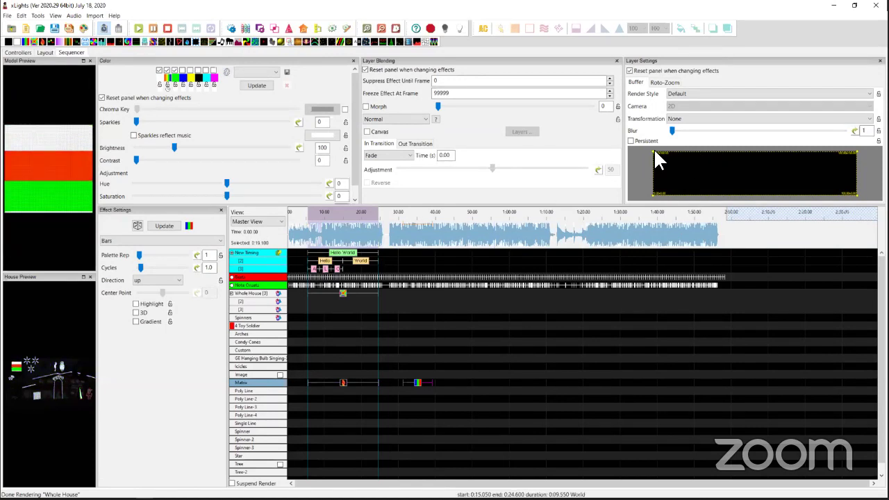
right_click(687, 169)
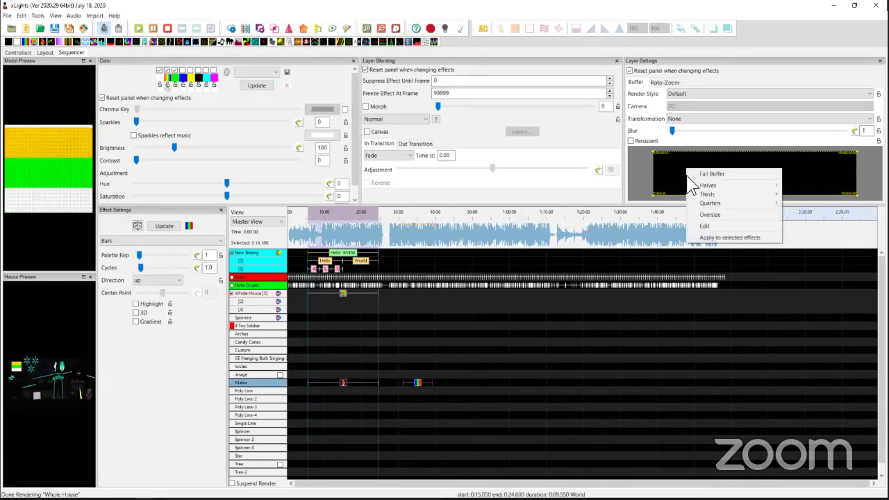
mouse_move(717, 193)
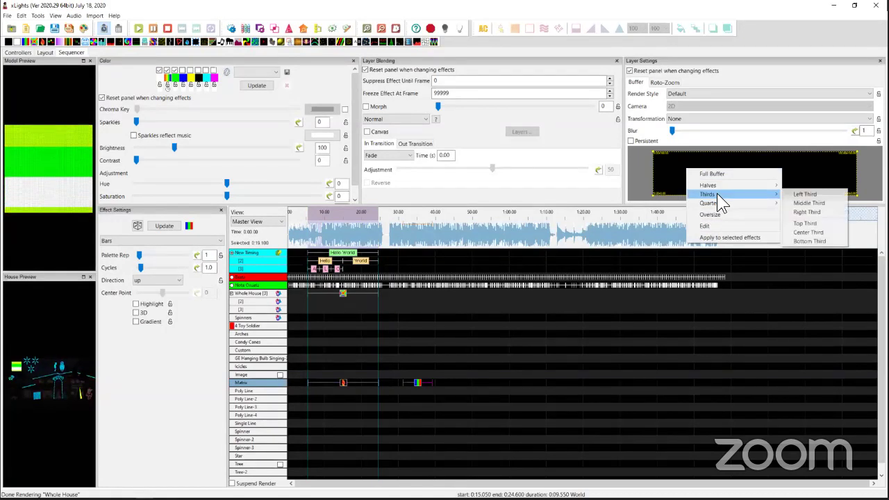
click(809, 202)
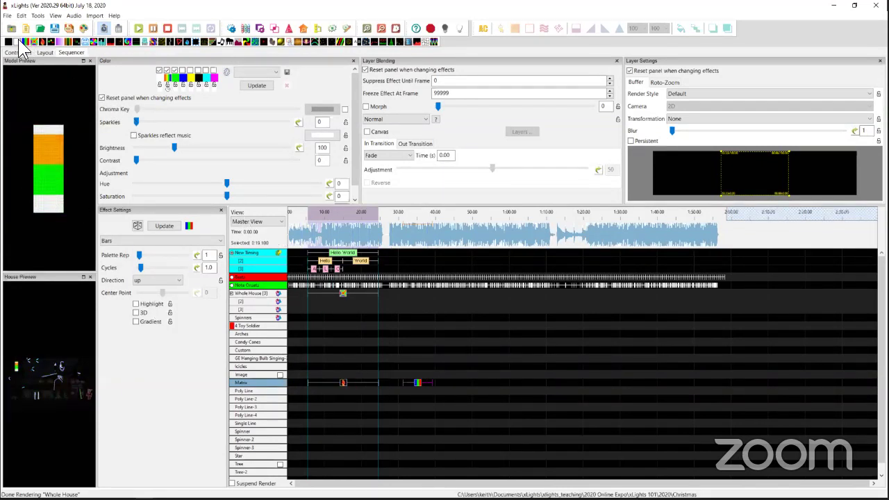
Step: Insert a layer below on the Matrix row and place a Butterfly effect there from 31.3 s to 39.3 s, beneath the Bars effect
right_click(248, 381)
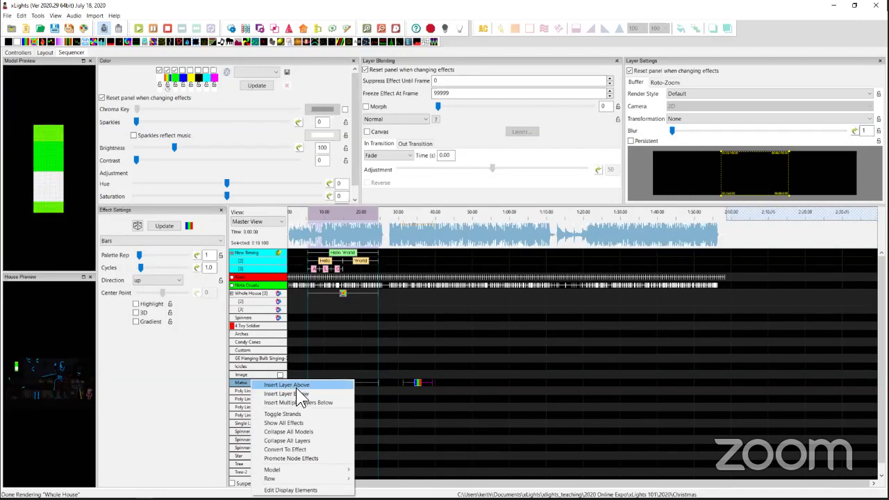
click(296, 390)
drag(32, 43, 417, 361)
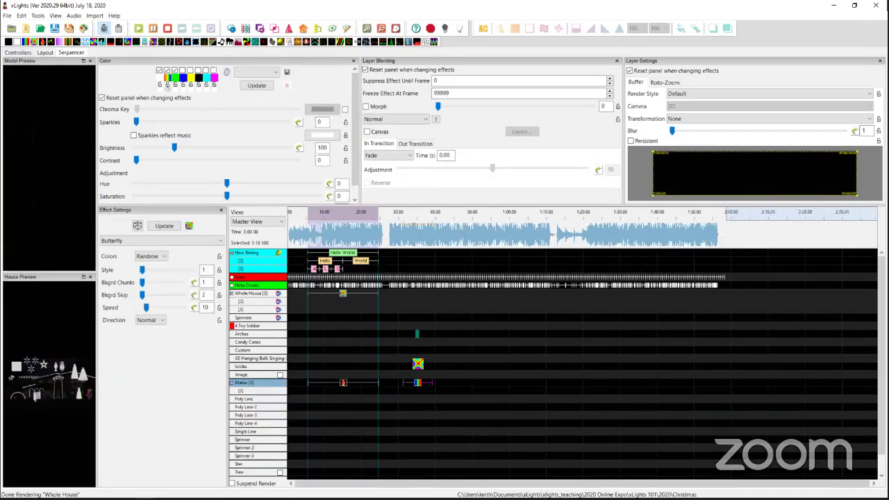
drag(411, 395, 432, 392)
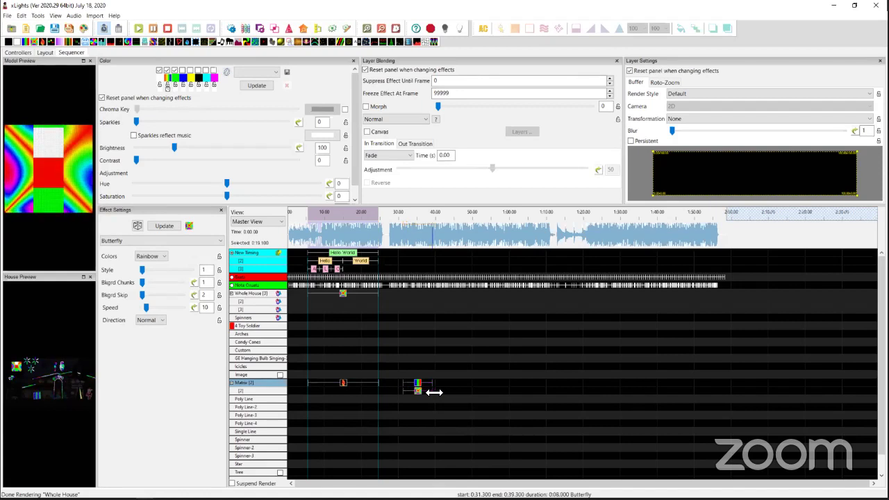
Step: Restrict the Butterfly effect's buffer to the Left Third and move the effect along its layer to 46.4–54.4 s
right_click(702, 172)
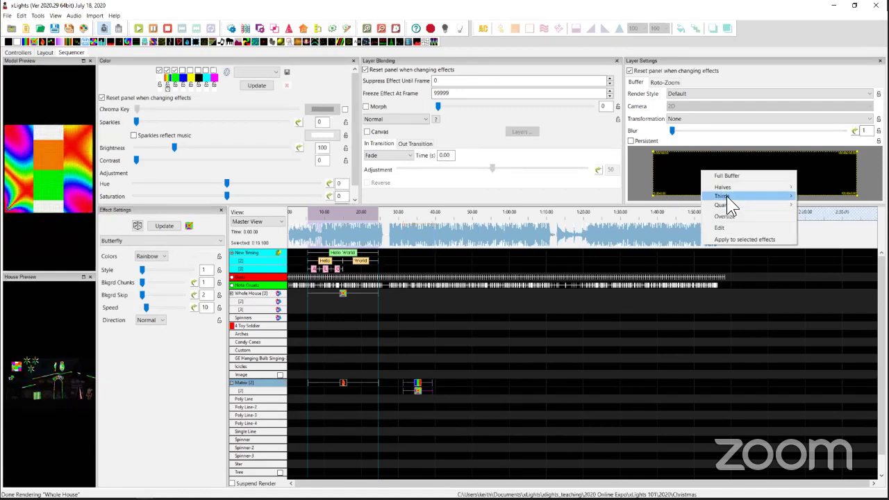
mouse_move(727, 196)
click(822, 196)
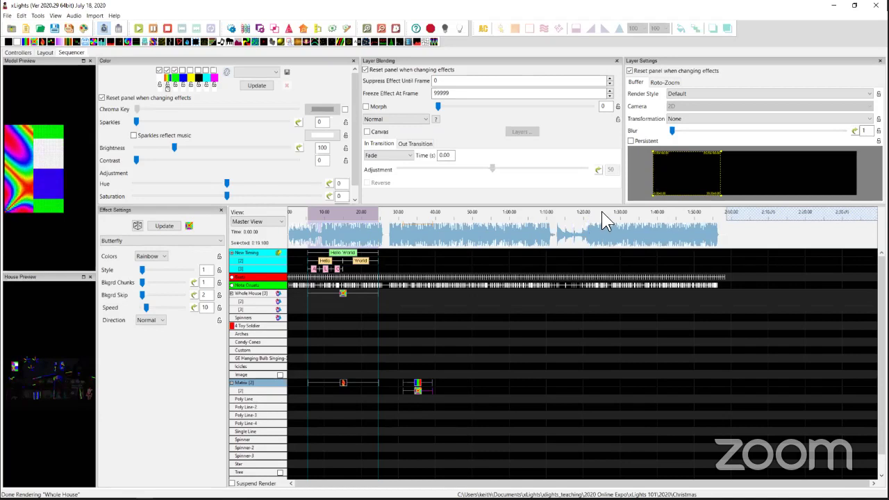
drag(418, 391, 474, 393)
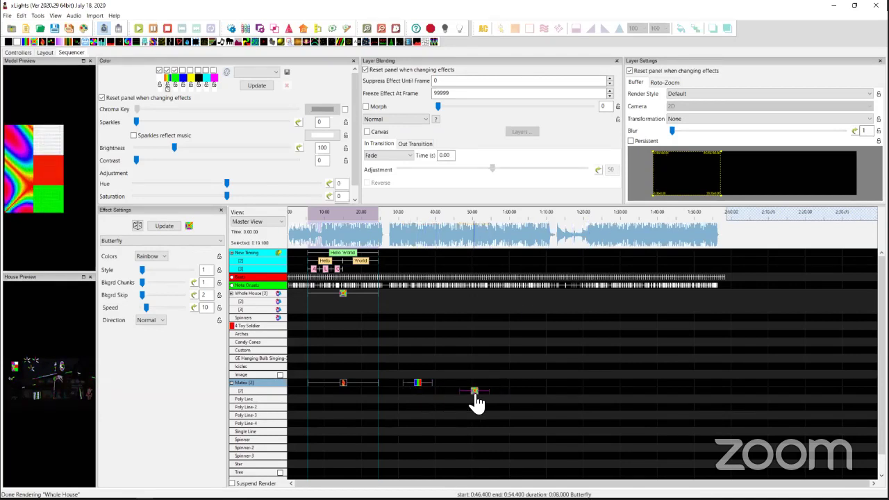
Step: Compare the render styles offered for the Matrix Butterfly effect with those for the Whole House group's Butterfly effect
click(697, 92)
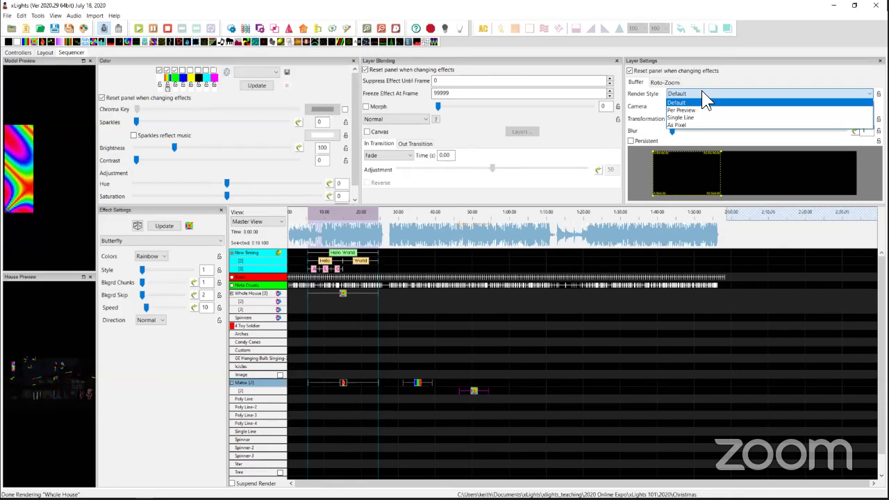
click(701, 91)
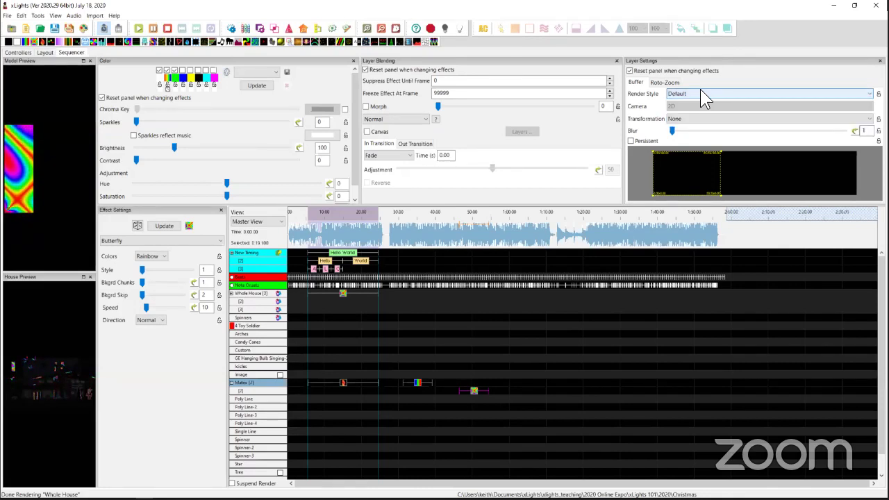
click(701, 93)
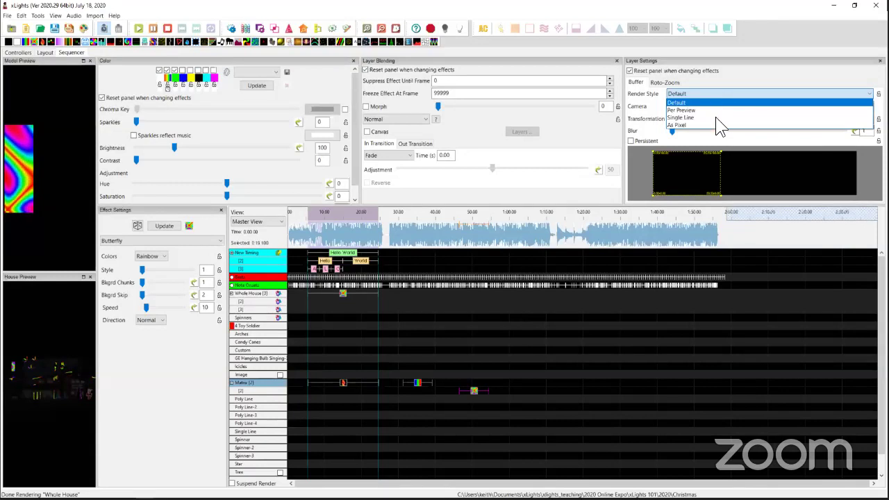
click(690, 93)
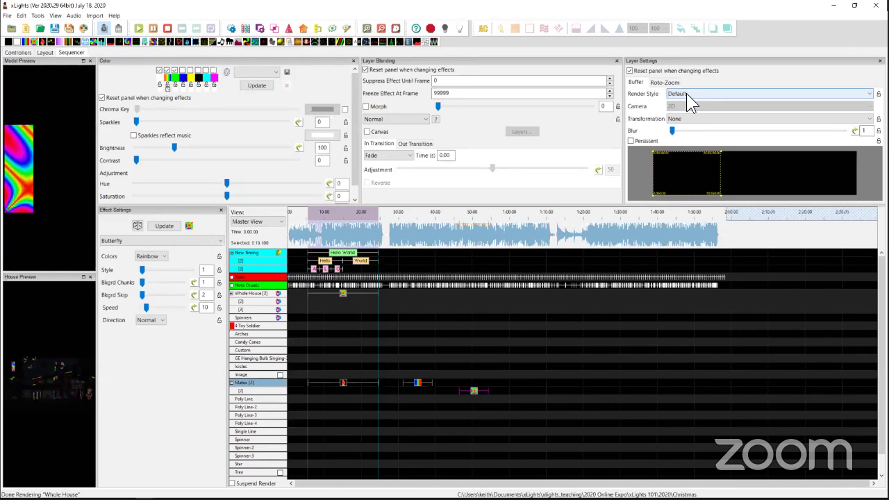
click(341, 294)
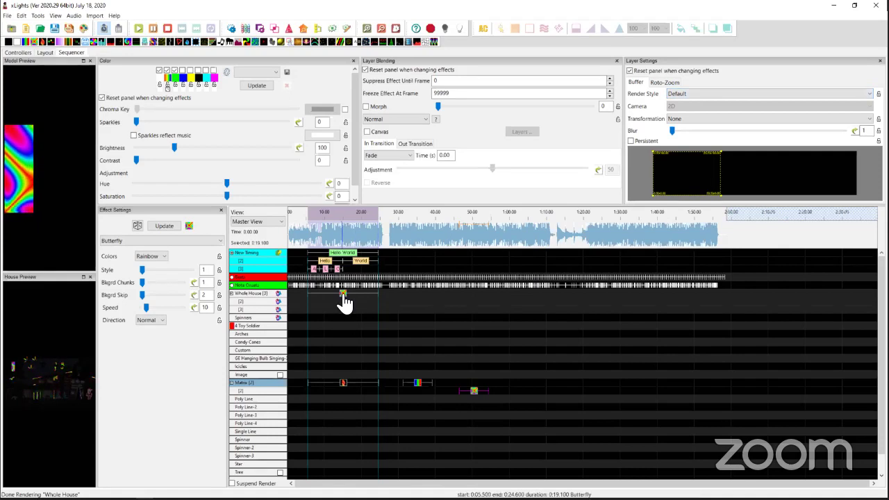
click(680, 92)
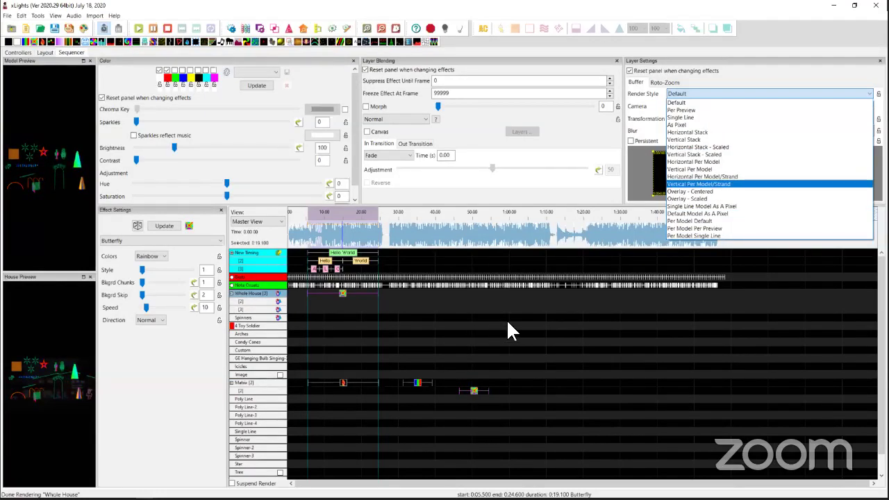
Step: Place a Bars effect on the Spinners row starting at 1:08.6 and lengthen it by extending its end
click(23, 40)
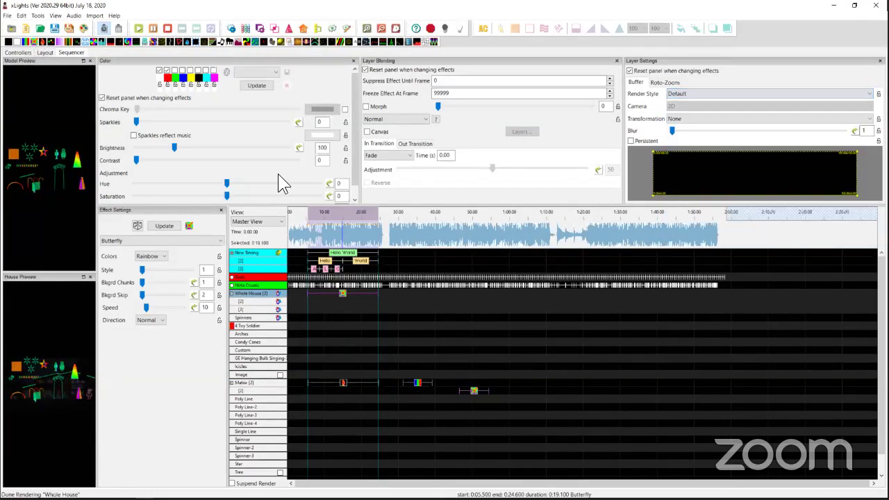
click(526, 317)
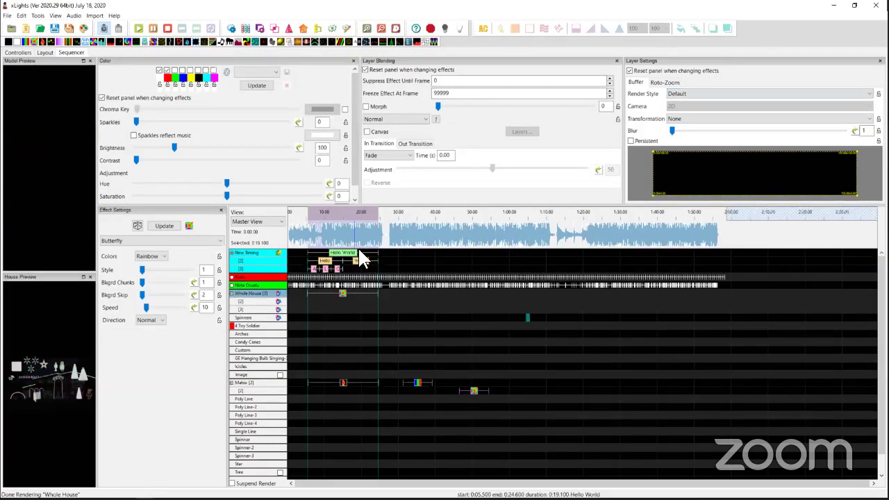
click(25, 41)
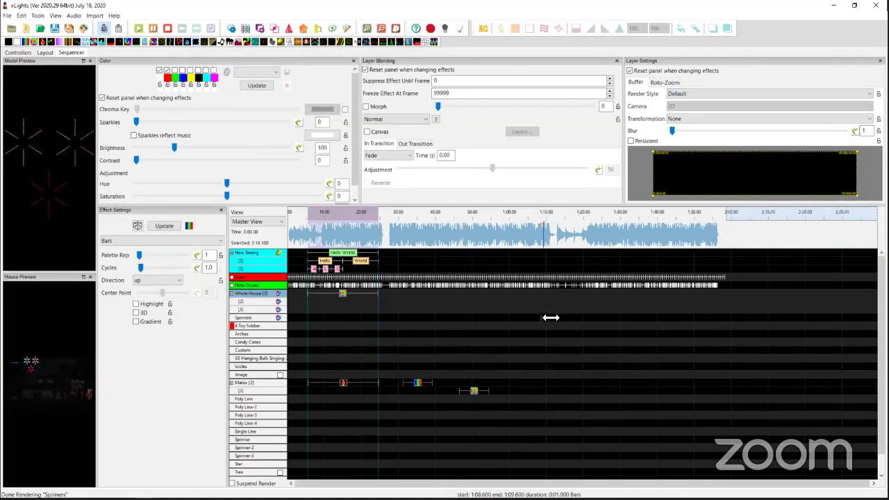
drag(550, 317, 561, 317)
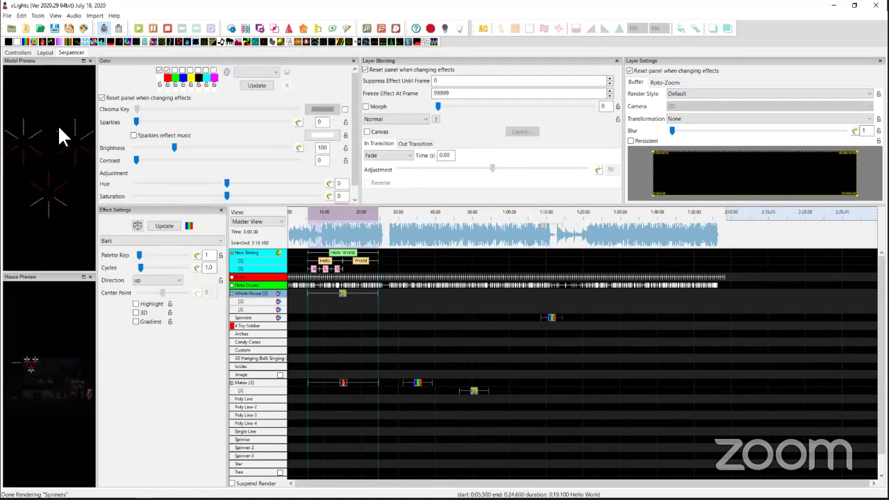
Step: Set the Spinners Bars effect's render style to Per Model Default and its direction to Left
click(689, 90)
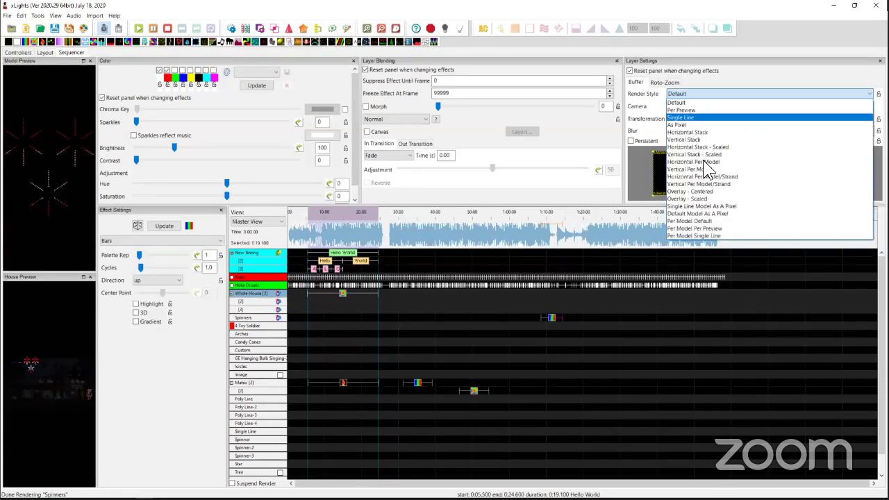
click(713, 221)
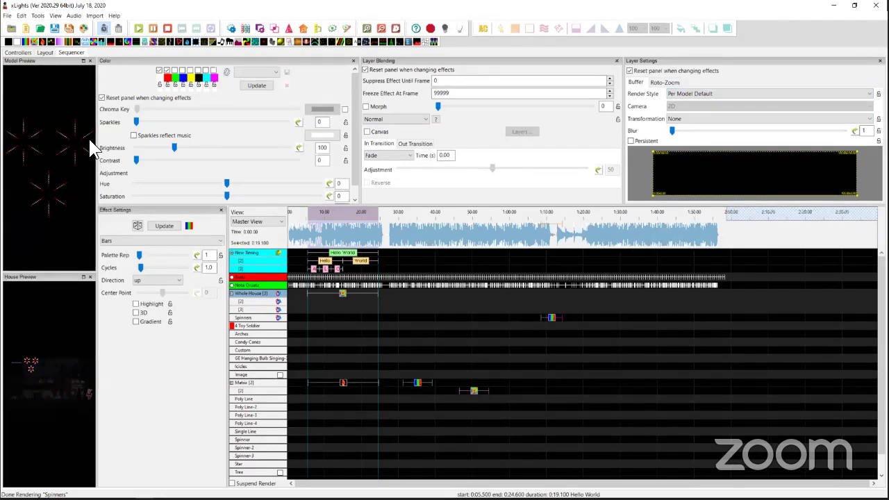
click(150, 280)
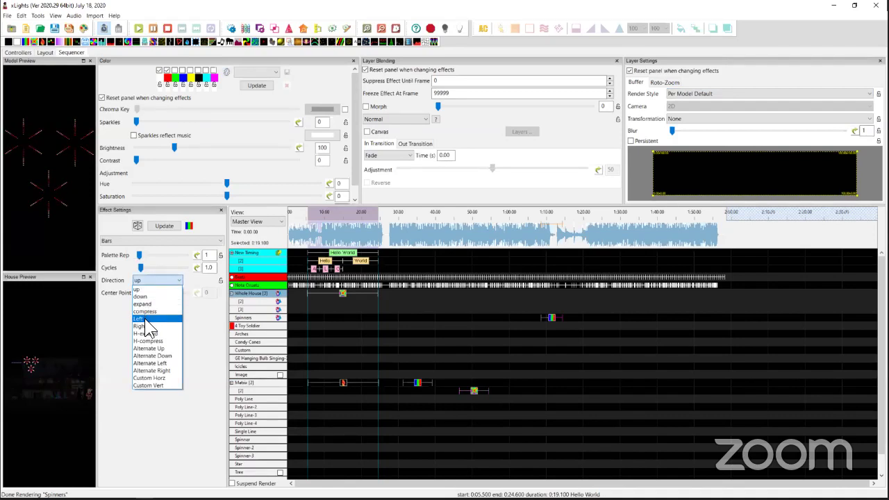
click(143, 318)
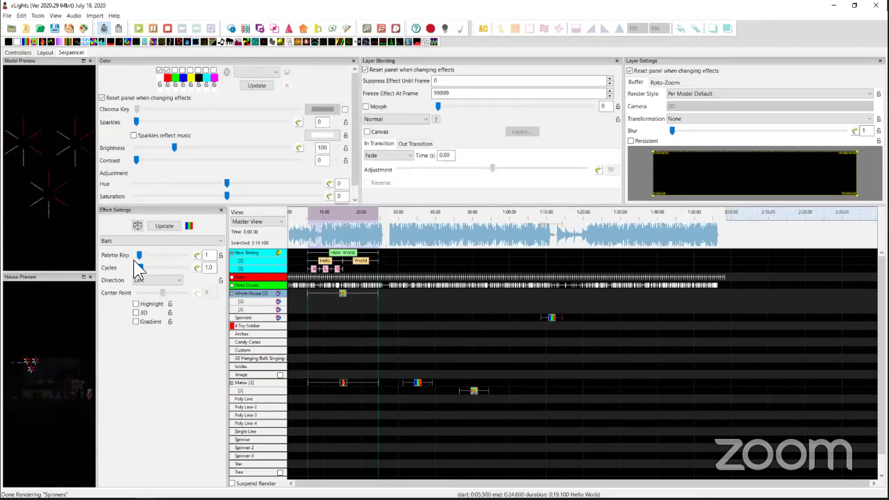
Step: Set the Spinners Bars effect's cycles to 4.8 and enable green, blue and yellow in its colour palette
mouse_move(137, 268)
mouse_down()
mouse_move(160, 268)
mouse_move(138, 268)
mouse_up()
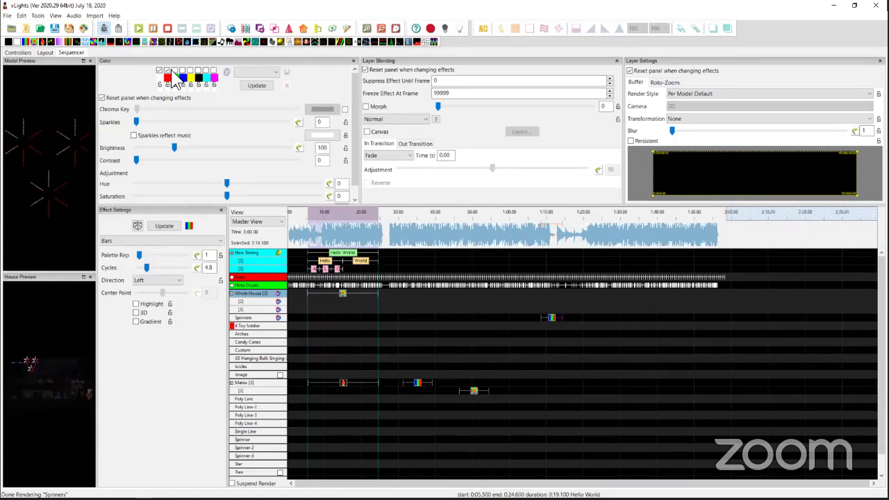
click(174, 70)
click(182, 70)
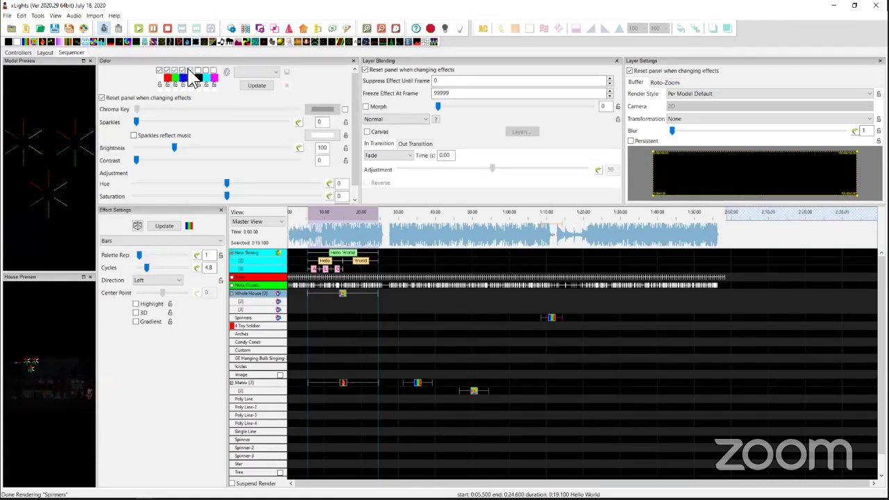
click(189, 70)
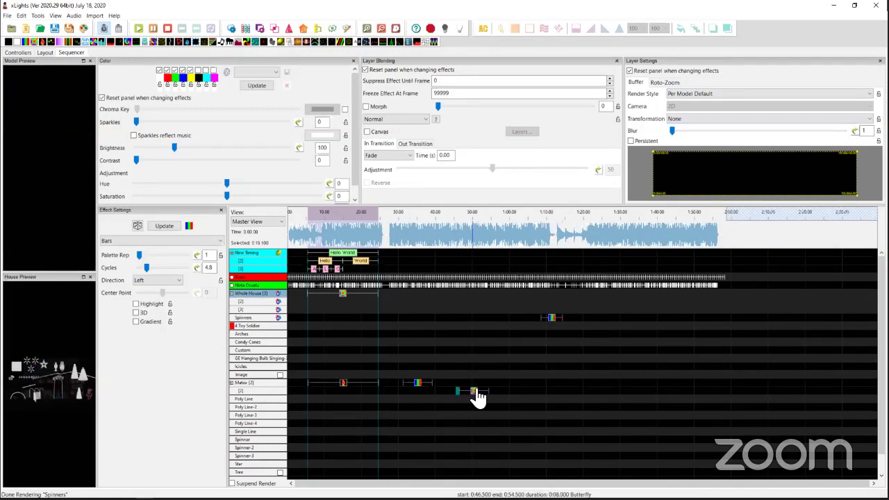
Step: Move the Butterfly effect on the Matrix's second layer earlier so it sits directly beneath the first-layer effect at about 31–39 s
drag(475, 393, 421, 395)
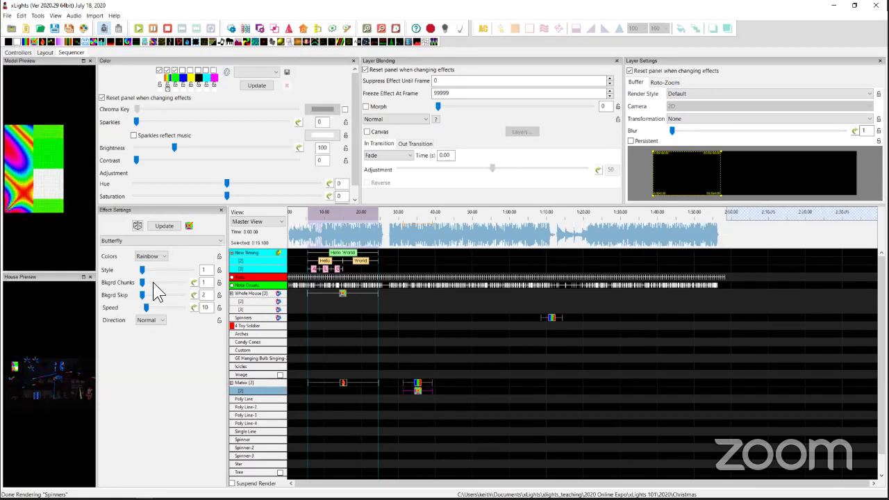
Step: Place an On effect on the Whole House group's third layer across the Hello World phrase, with end intensity 0 and cycle count 21
drag(16, 41, 343, 309)
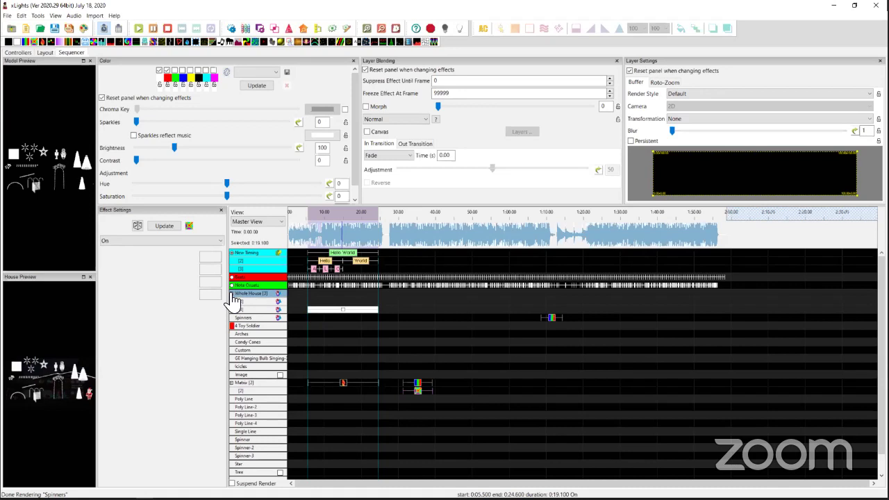
click(309, 310)
drag(191, 269, 136, 267)
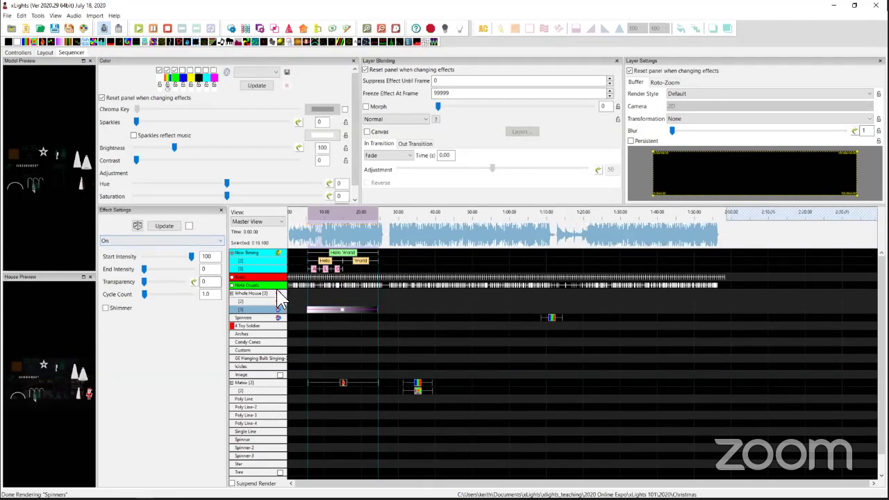
click(179, 295)
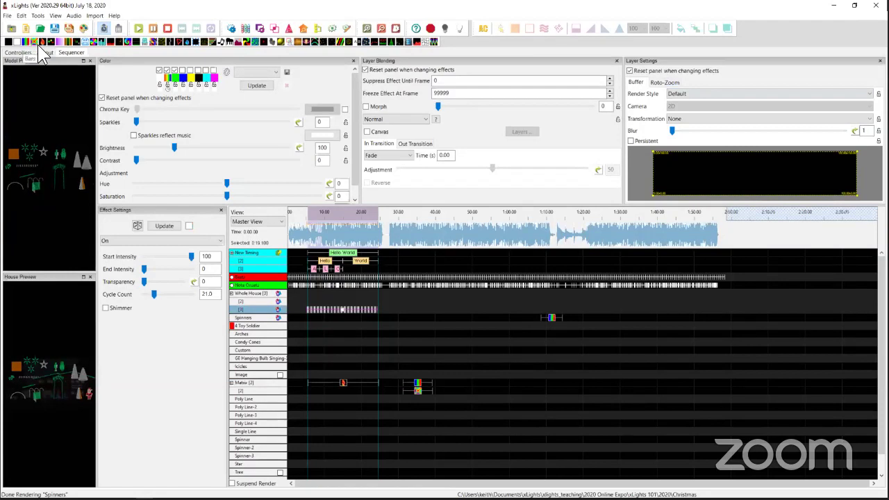
Step: Place a Bars effect on the Single Line model across the Hello World phrase and set its direction to Left
drag(26, 41, 344, 434)
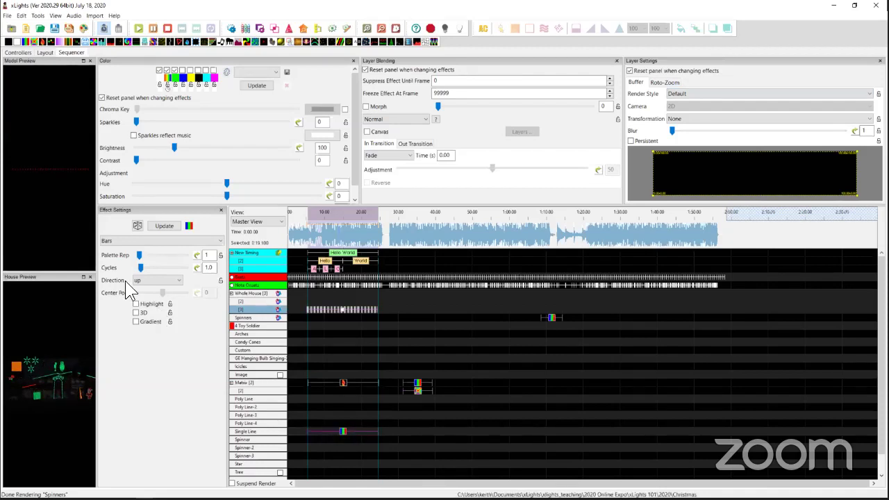
click(161, 281)
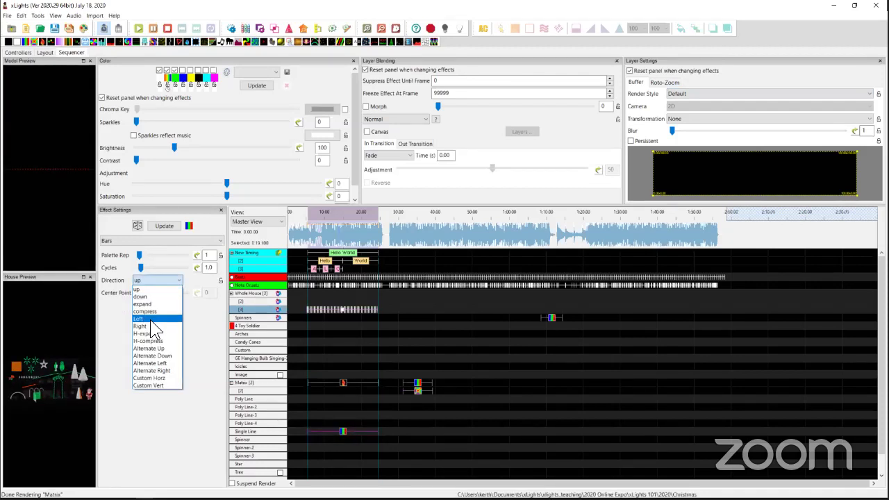
click(150, 320)
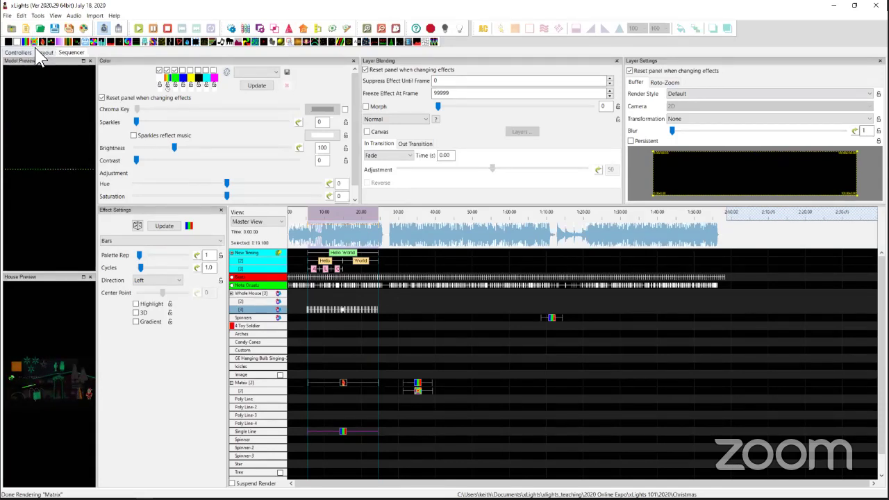
Step: Replace the Single Line's Bars effect and the Whole House third layer's On effect with Color Wash effects
drag(61, 44, 349, 431)
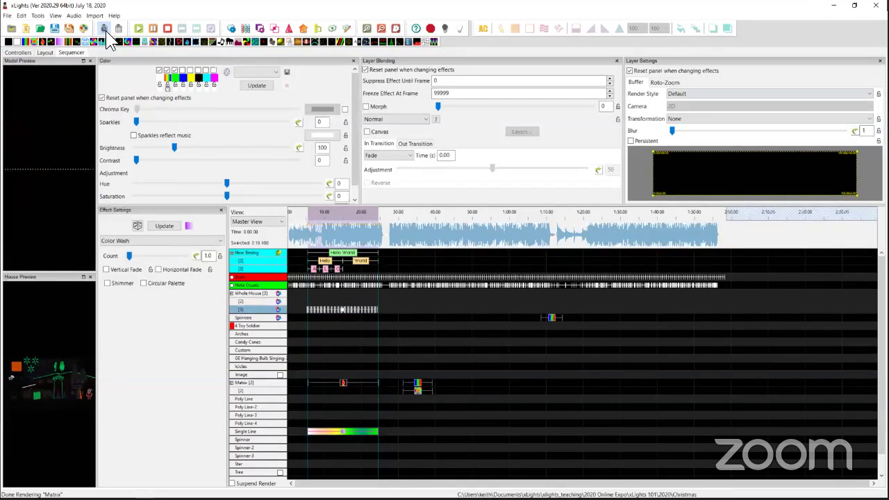
drag(60, 42, 337, 308)
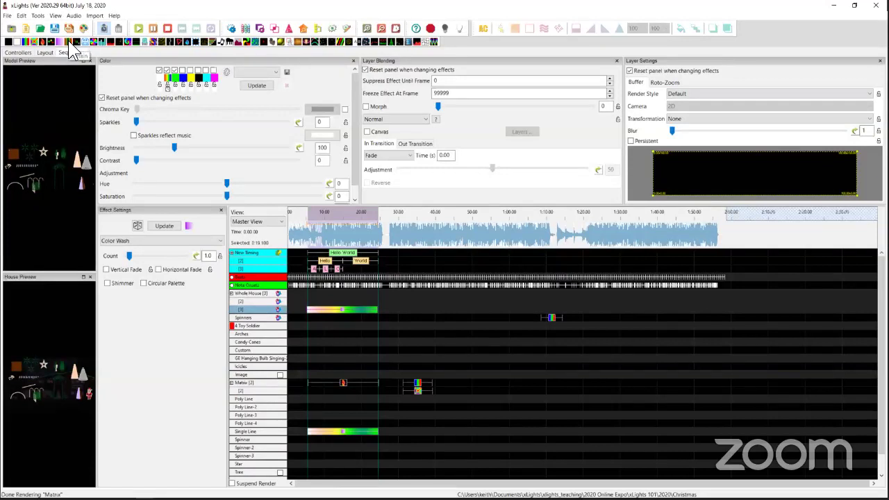
Step: Place Curtain effects on the Whole House third layer and Matrix first layer, setting the Matrix one to swag width 0 and swag speed 6.6
drag(72, 42, 340, 309)
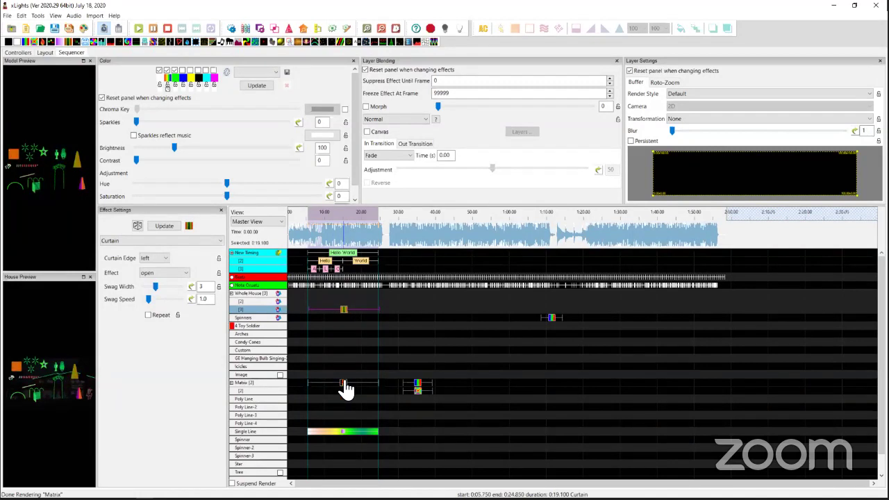
drag(70, 41, 337, 383)
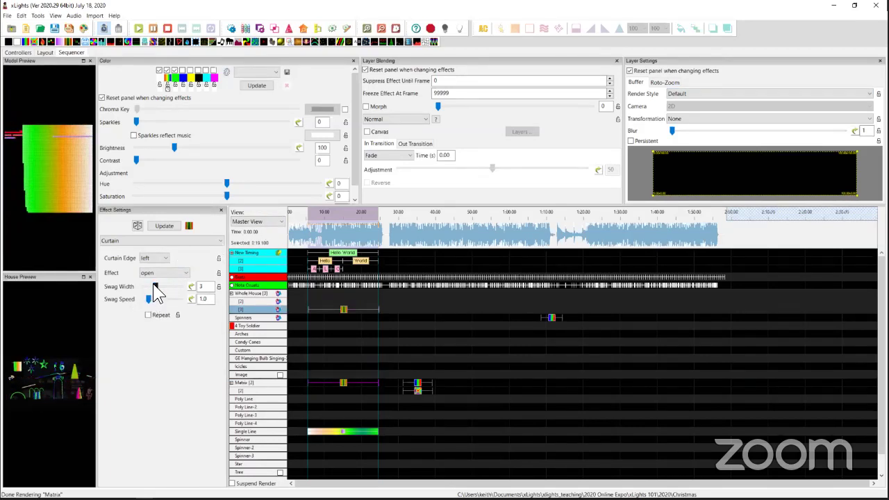
drag(155, 285, 168, 298)
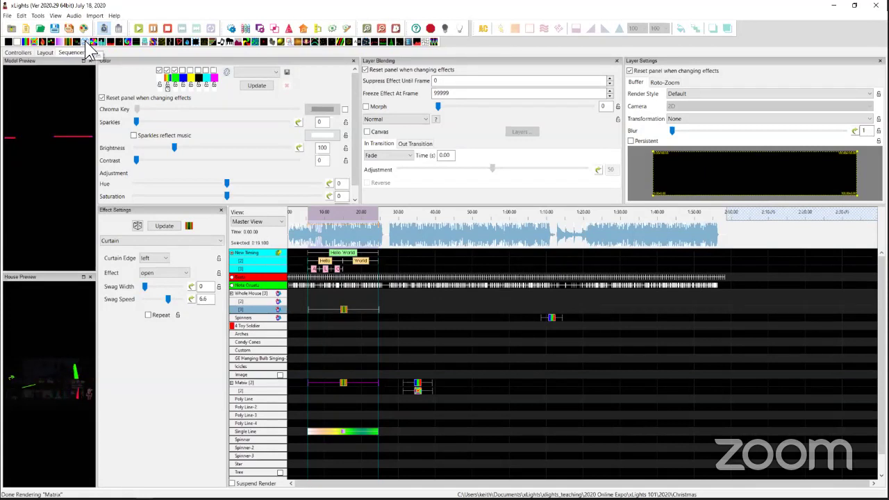
Step: Place a Faces effect on the Matrix's second layer across the Hello World phrase and delete the Curtain effect above it
drag(87, 43, 338, 393)
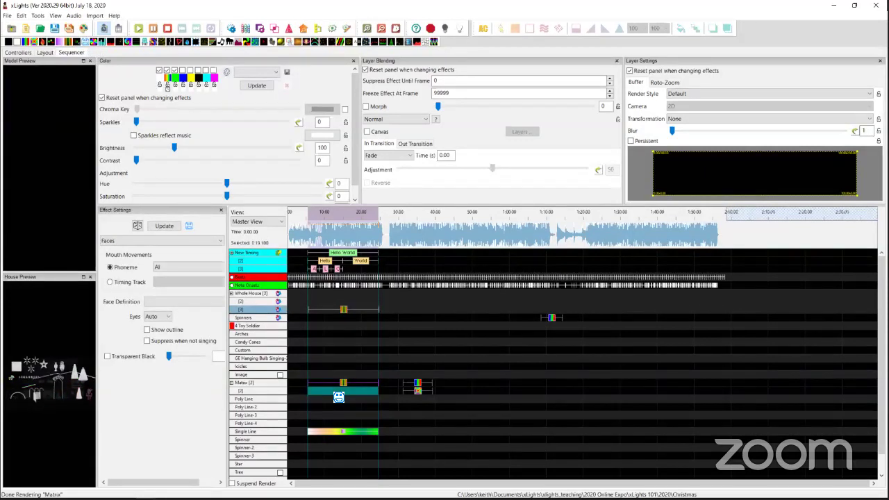
click(333, 393)
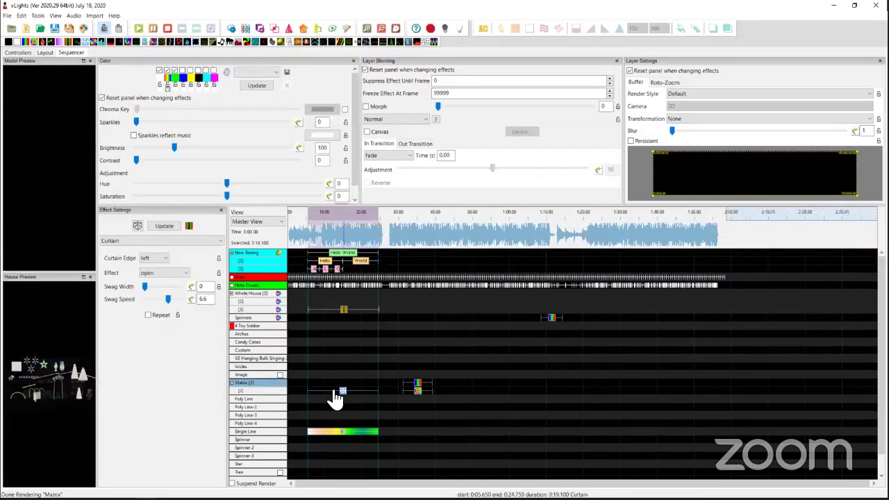
click(342, 390)
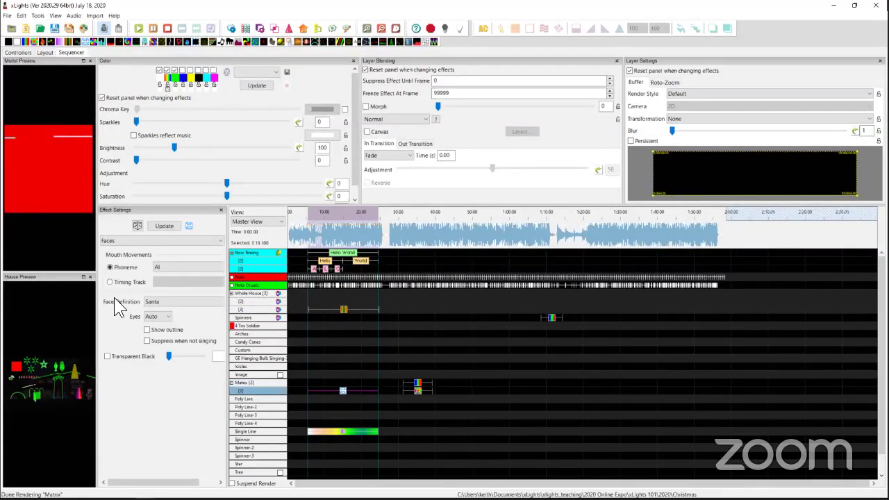
Step: Delete the Color Wash effect from the Single Line and the Curtain effect from the Whole House third layer
click(340, 431)
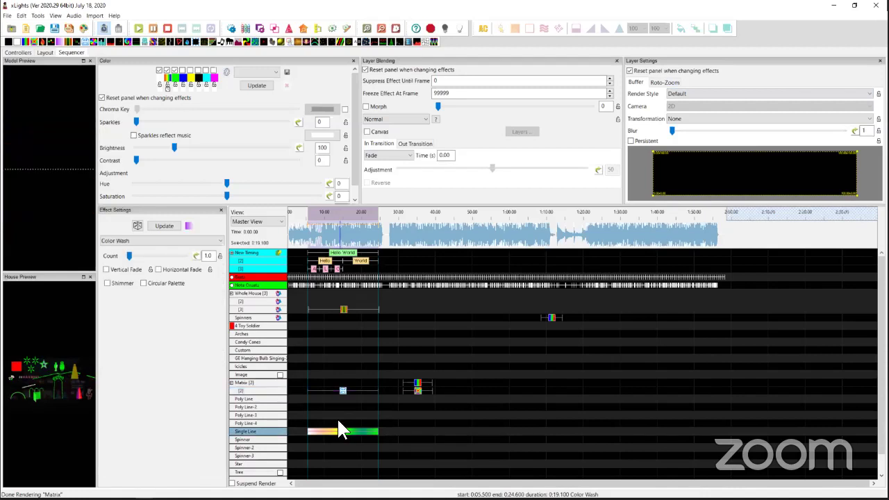
key(Delete)
click(344, 310)
key(Delete)
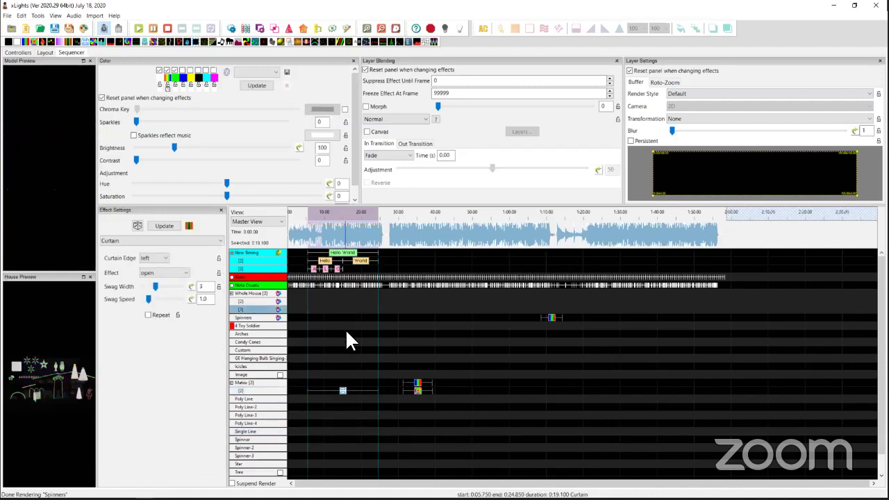
Step: Drive the Matrix Faces effect's mouth movements from the New Timing timing track instead of a single phoneme
click(342, 390)
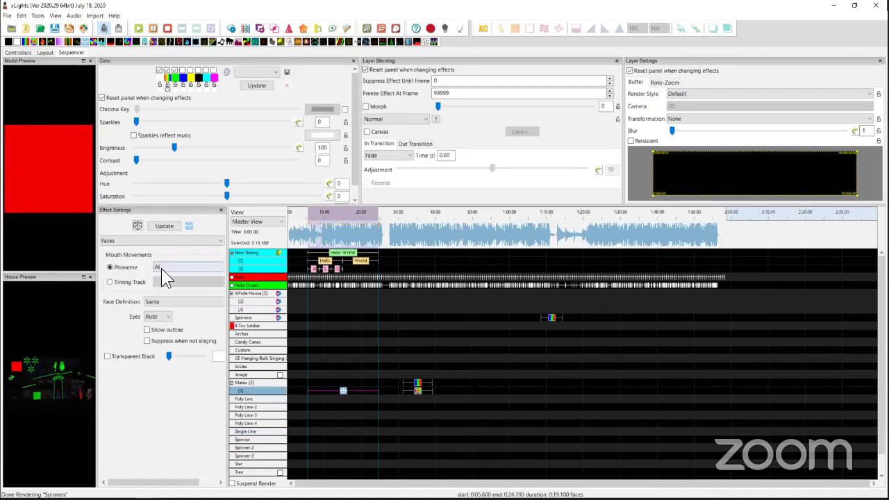
click(132, 282)
click(188, 281)
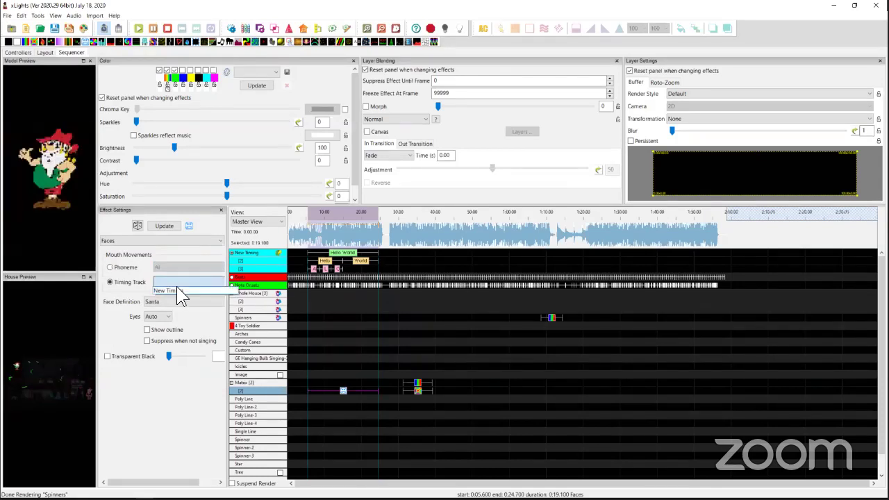
click(176, 287)
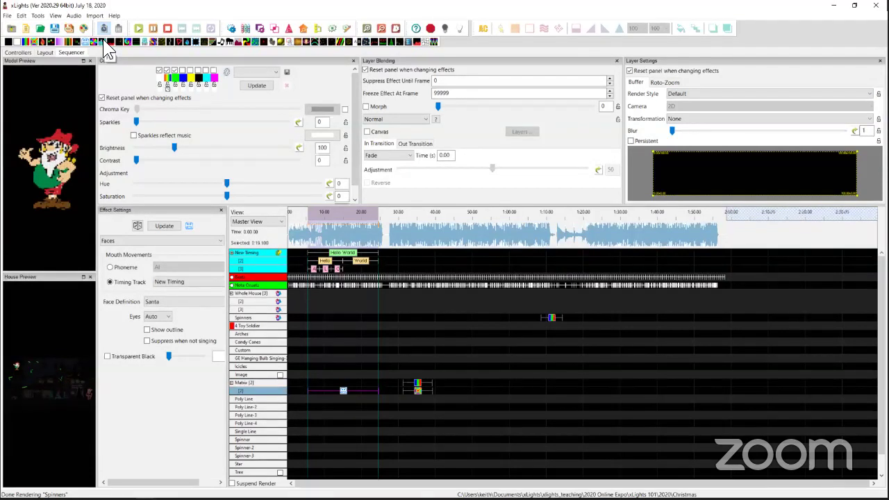
Step: Replace the Faces effect on the Matrix's second layer with a Fill effect at position 100
drag(104, 43, 333, 391)
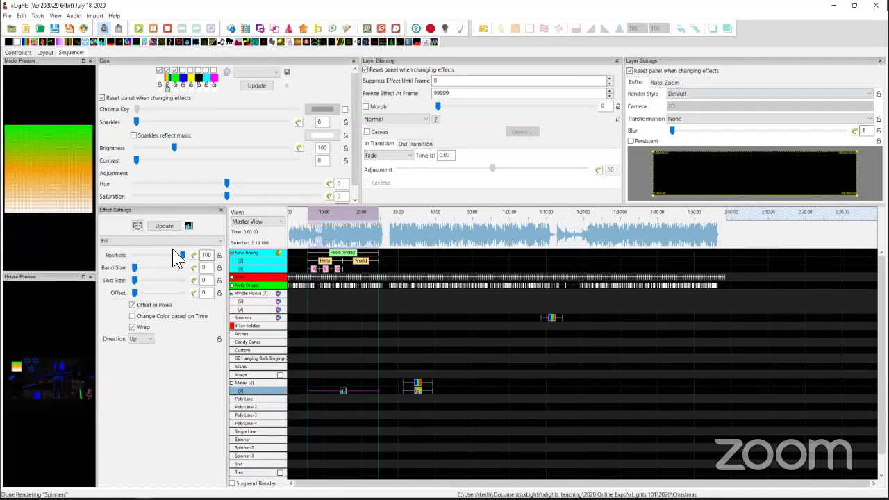
mouse_move(185, 255)
mouse_down()
mouse_move(138, 254)
mouse_move(191, 255)
mouse_up()
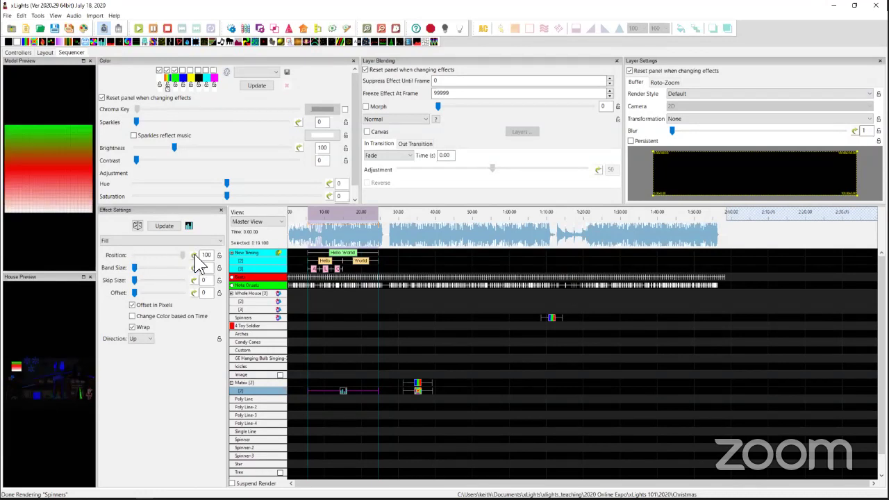
Step: Apply the Rotate CC 90 transformation to the Fill effect and vary its position to preview the fill, ending at 100
click(685, 120)
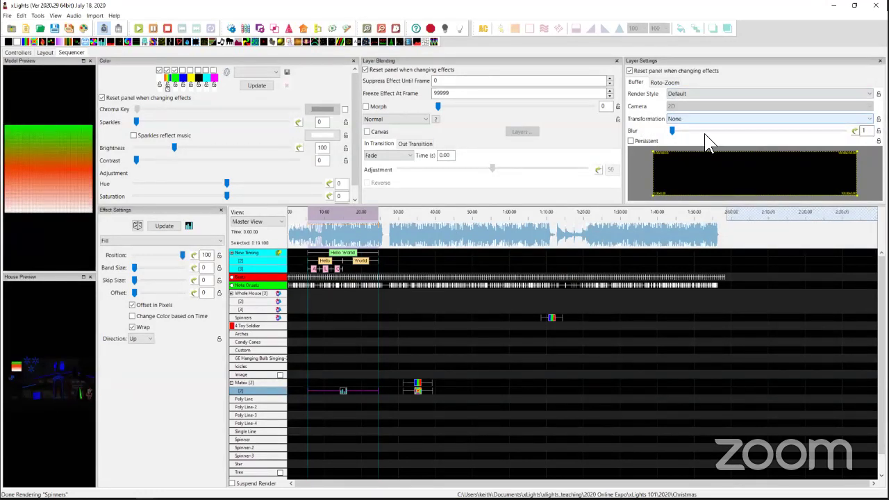
click(704, 134)
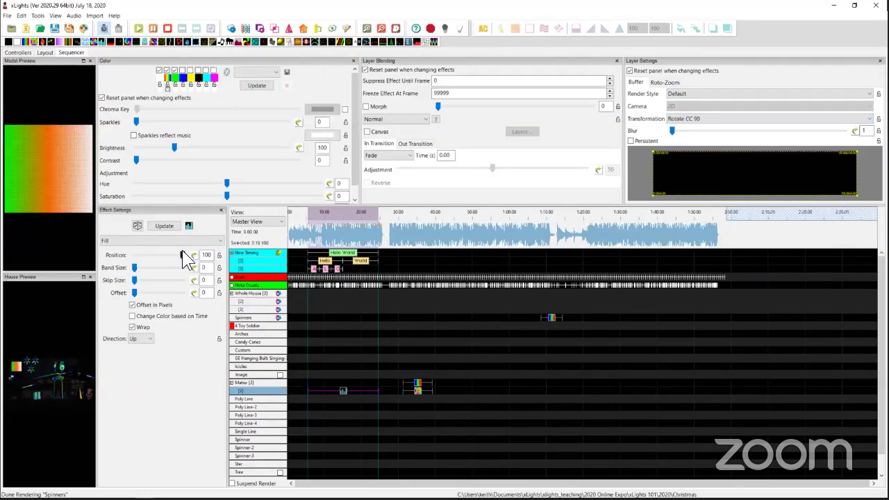
drag(186, 258, 208, 260)
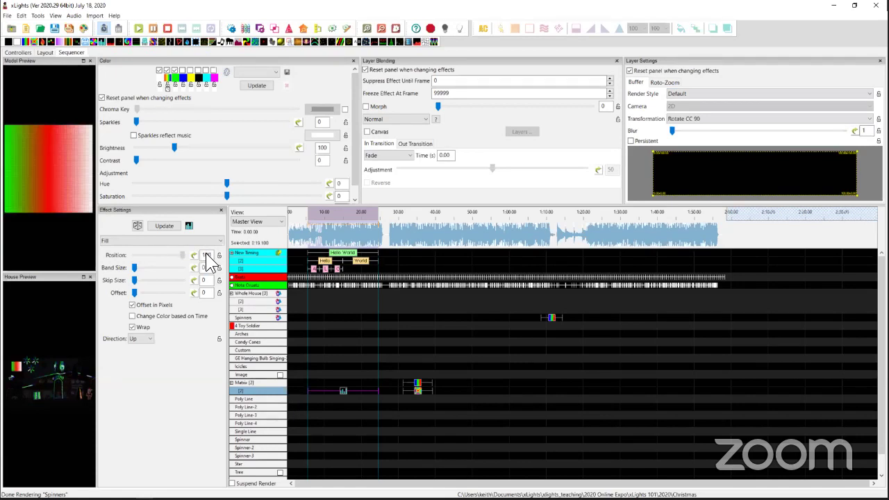
Step: Reset the Fill effect's transformation to None and set its position to 72
click(693, 118)
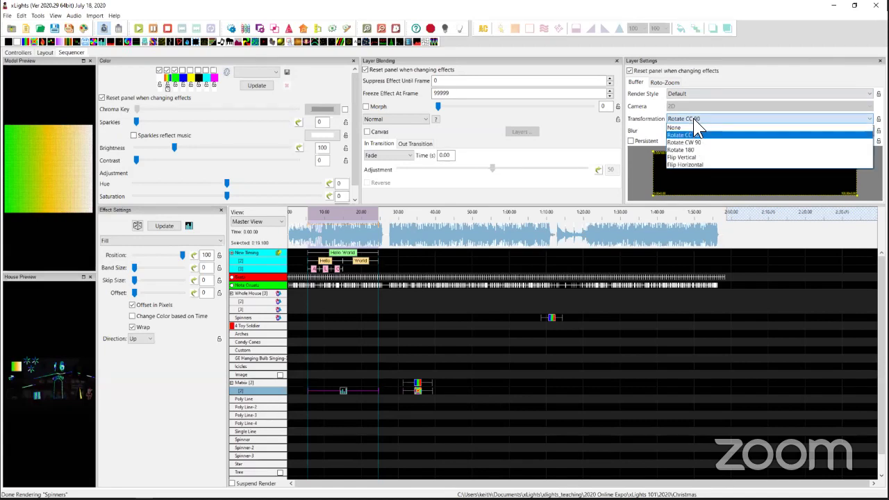
click(691, 127)
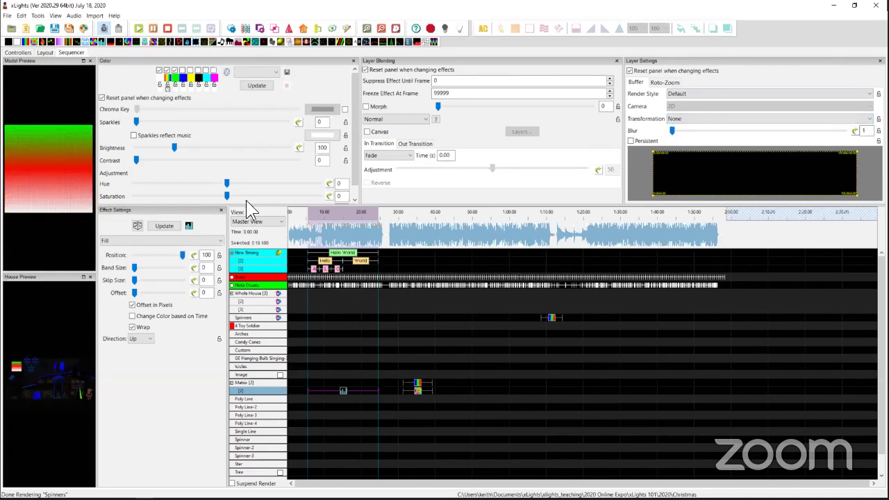
mouse_move(182, 254)
mouse_down()
mouse_move(134, 253)
mouse_move(206, 264)
mouse_move(123, 258)
mouse_move(217, 269)
mouse_move(134, 252)
mouse_move(167, 253)
mouse_up()
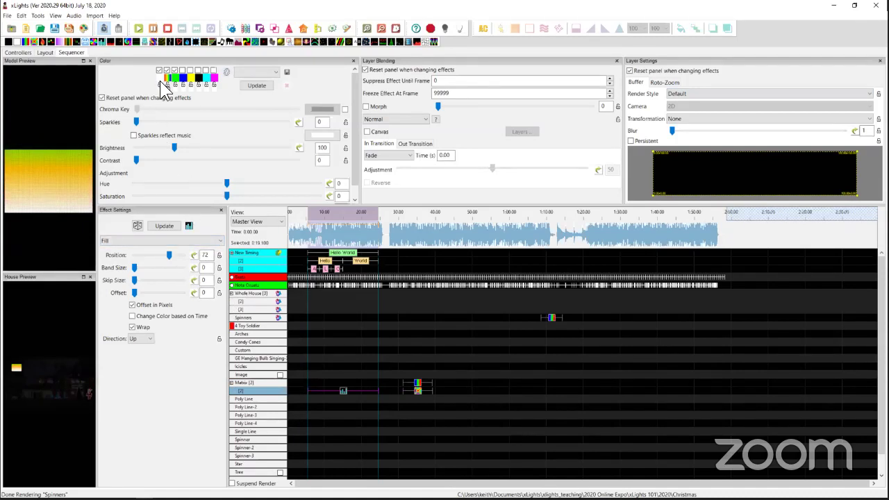
Step: Show the Value Curves window and narrow it to leave more room for the colour settings
click(55, 15)
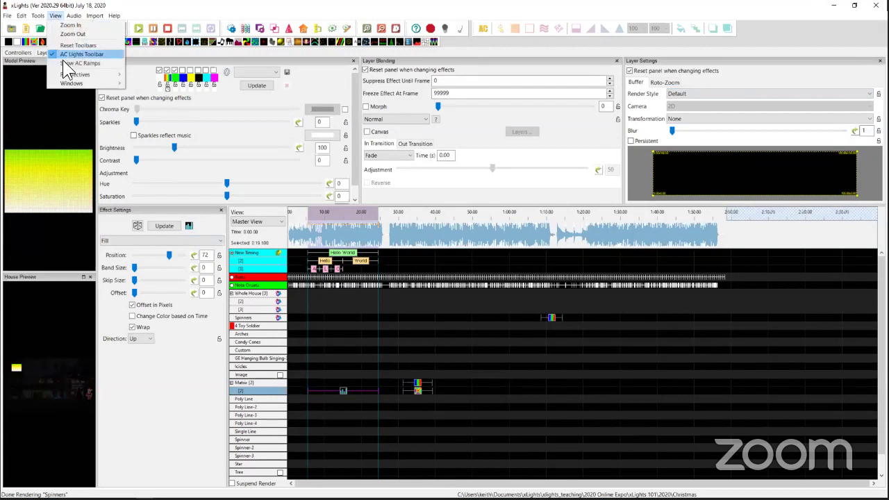
mouse_move(75, 84)
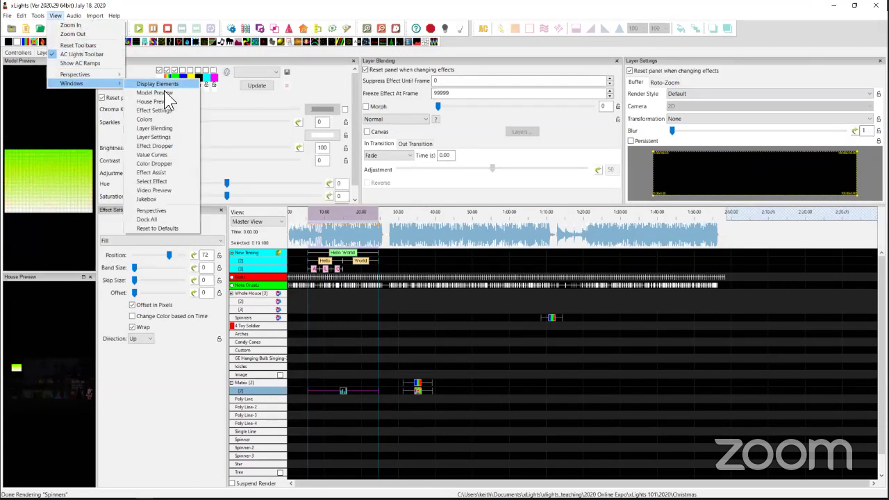
click(155, 154)
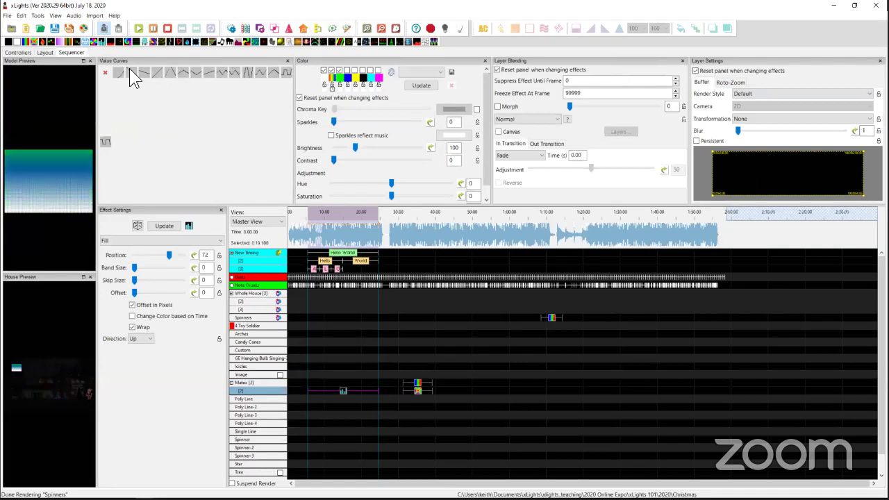
drag(297, 82, 194, 82)
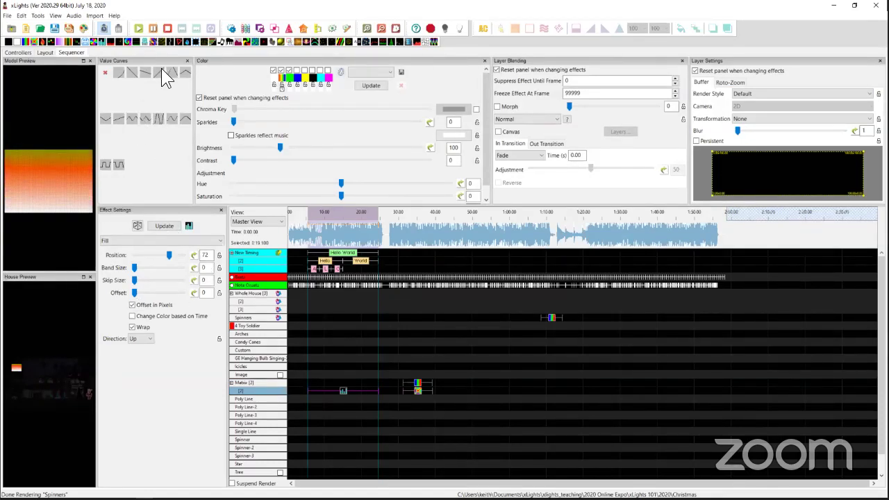
Step: Apply several preset value curves in turn to the Fill effect's position, and shorten the effect to end at about 14 s
drag(171, 71, 194, 253)
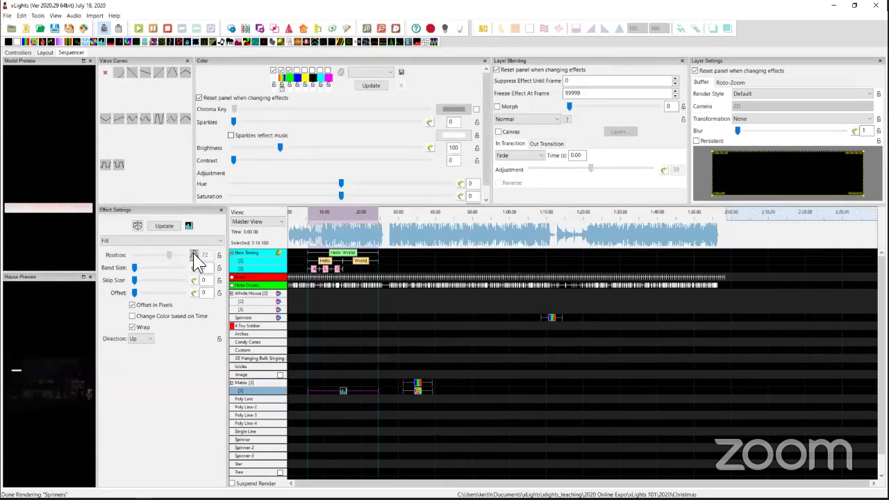
drag(378, 390, 338, 389)
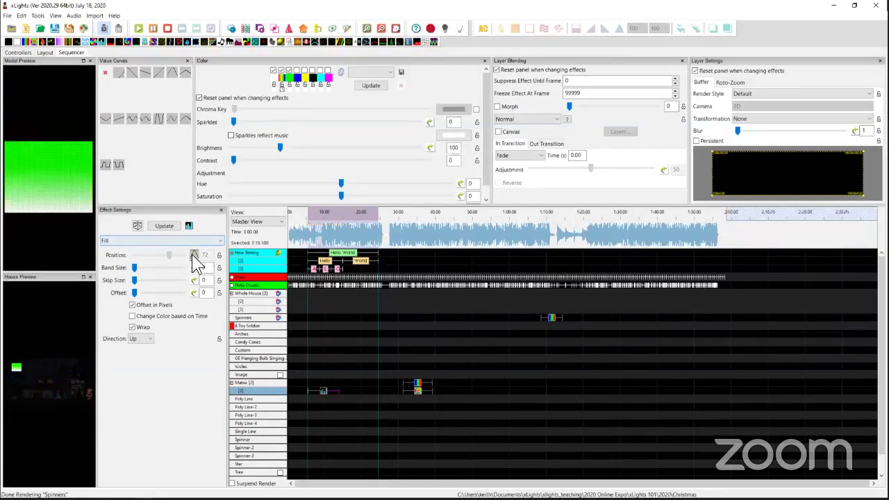
drag(129, 118, 196, 260)
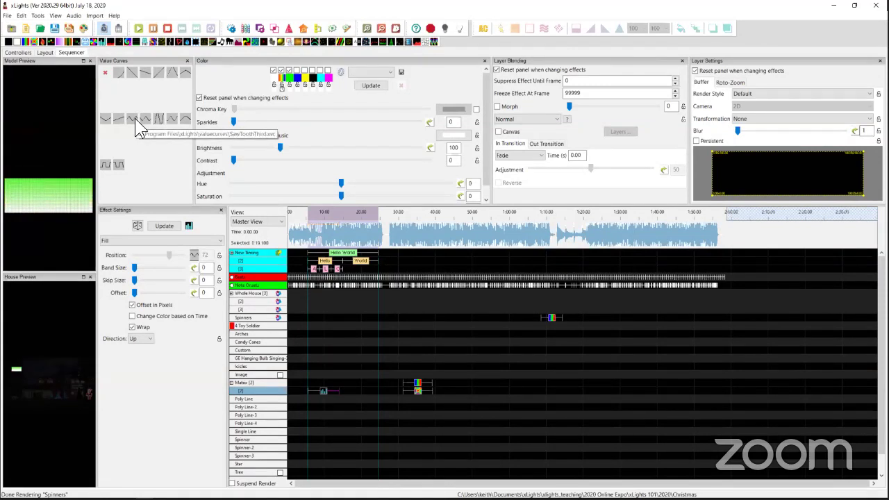
drag(135, 112, 193, 254)
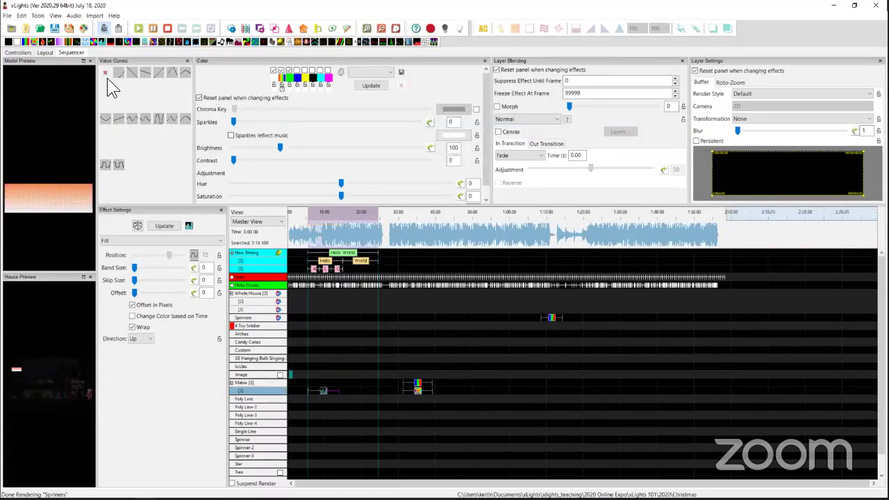
Step: Clear the value curve from the Fill effect's position, view the curve editor without applying it, and set the position to 60
drag(105, 72, 192, 254)
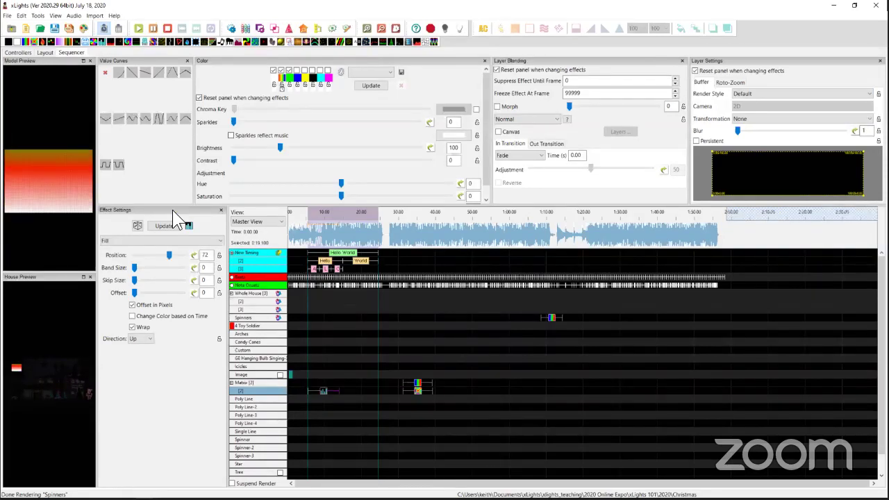
click(193, 255)
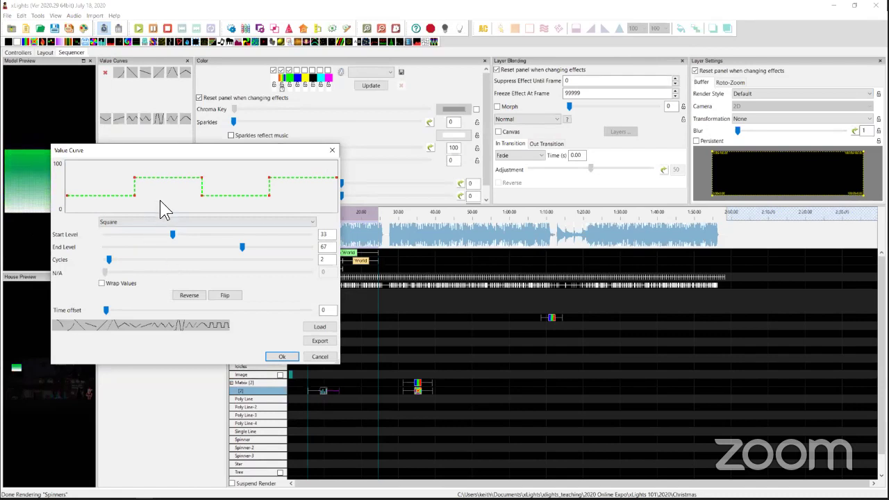
click(332, 356)
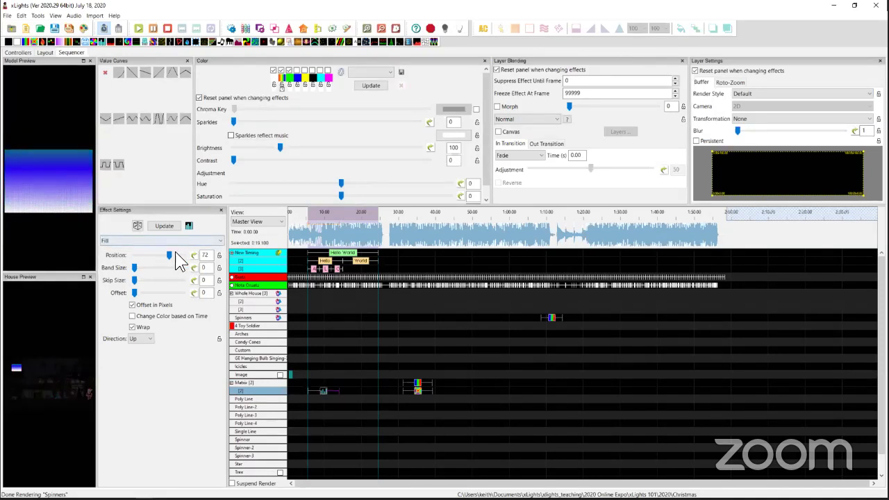
mouse_move(170, 255)
mouse_down()
mouse_move(153, 254)
mouse_move(180, 254)
mouse_move(140, 253)
mouse_move(161, 254)
mouse_up()
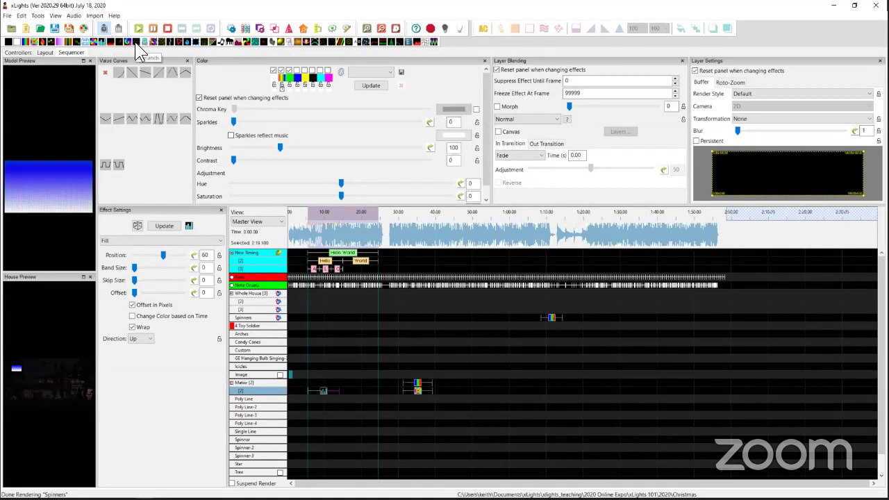
Step: Replace the Fill effect with Garlands stretched to about 24.4 s, and add a Lines effect on the Matrix's first layer
drag(138, 43, 327, 391)
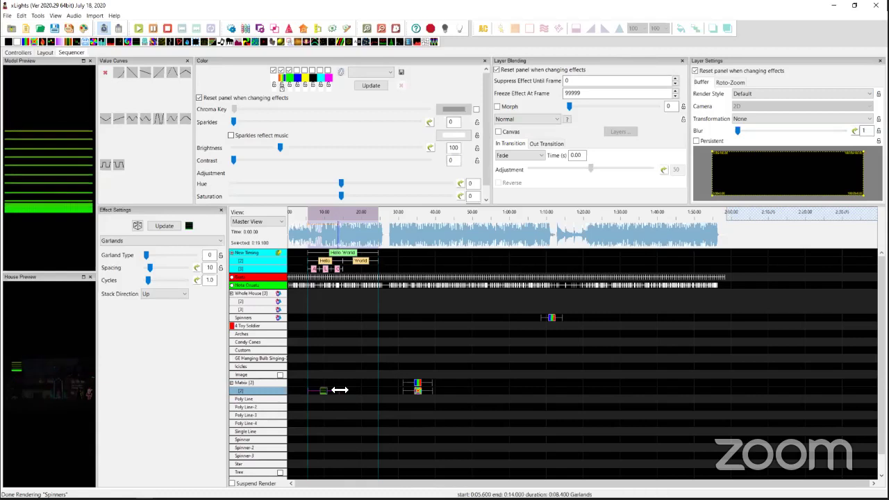
drag(340, 391, 380, 394)
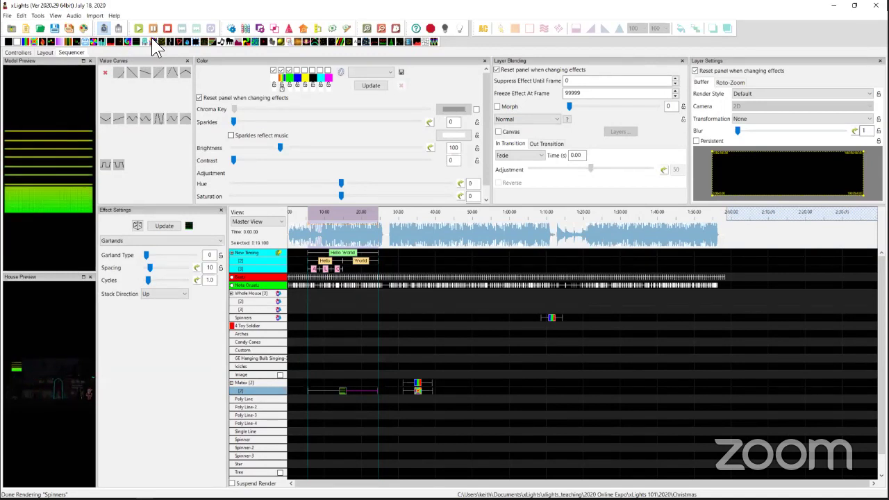
mouse_move(179, 41)
mouse_down()
mouse_move(277, 188)
mouse_move(337, 374)
mouse_move(347, 390)
mouse_move(355, 385)
mouse_up()
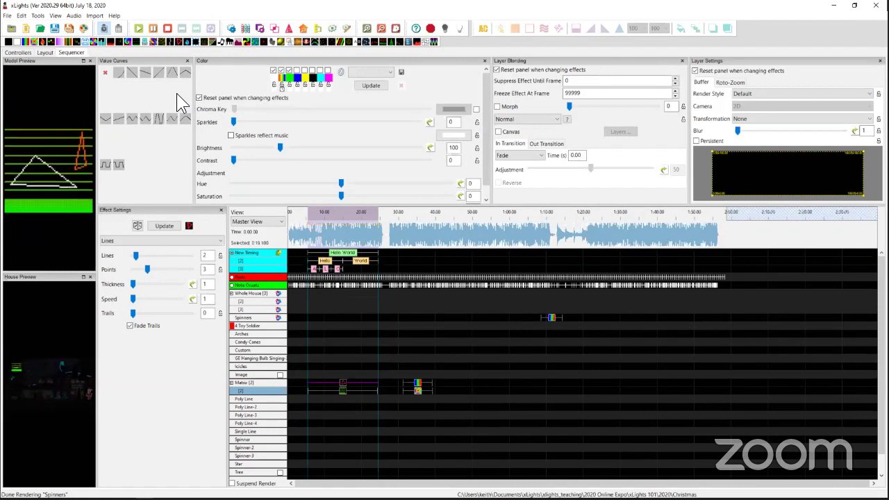
Step: Replace the Lines effect on the Matrix's first layer with a Marquee effect and move it to the Poly Line row
click(203, 42)
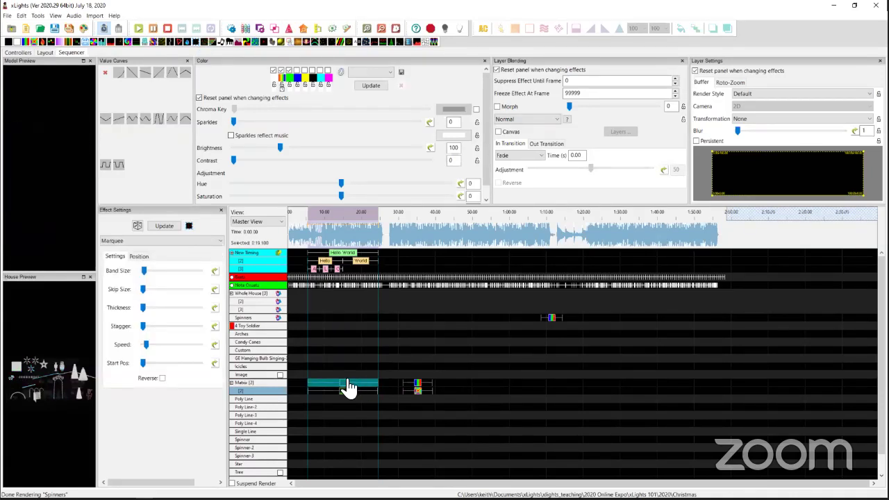
drag(348, 388, 347, 384)
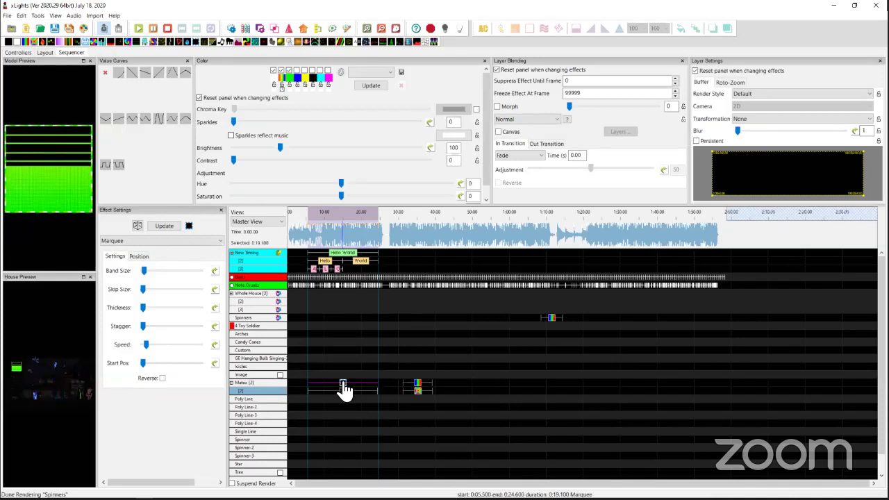
key(Delete)
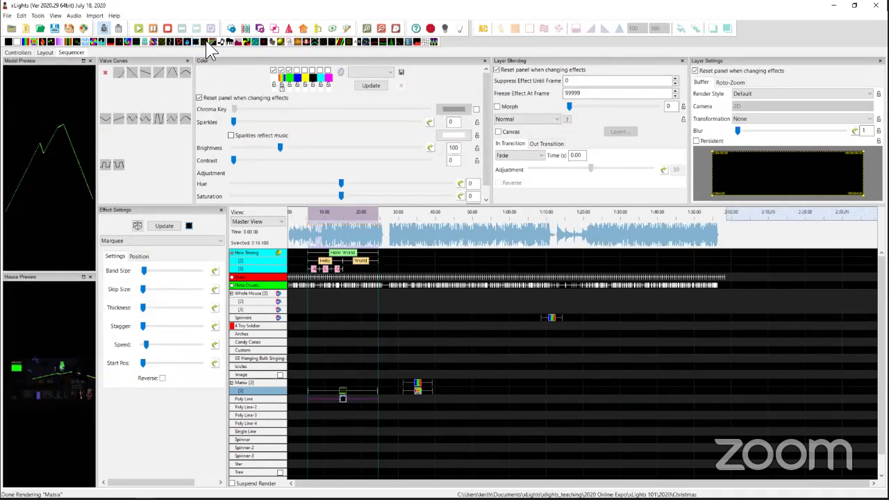
Step: Add a Morph effect over the selected time on the Matrix's first layer and remove the Garlands effect beneath it
drag(211, 43, 337, 385)
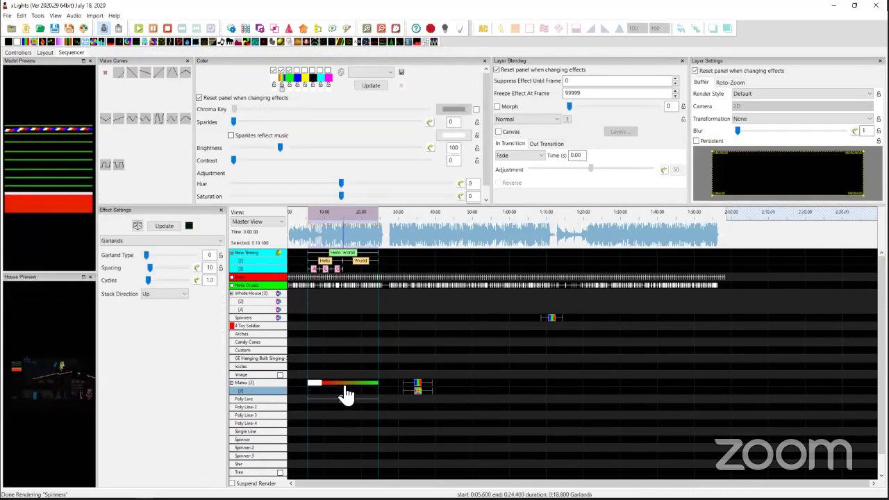
click(347, 392)
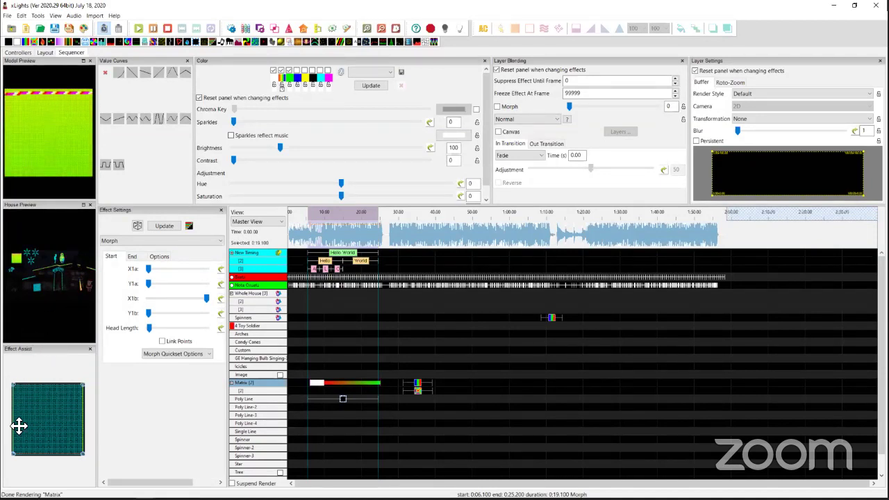
Step: Reshape the Morph effect's start and end lines into a narrow slanted band and shift it towards the middle of the matrix
drag(16, 392, 42, 397)
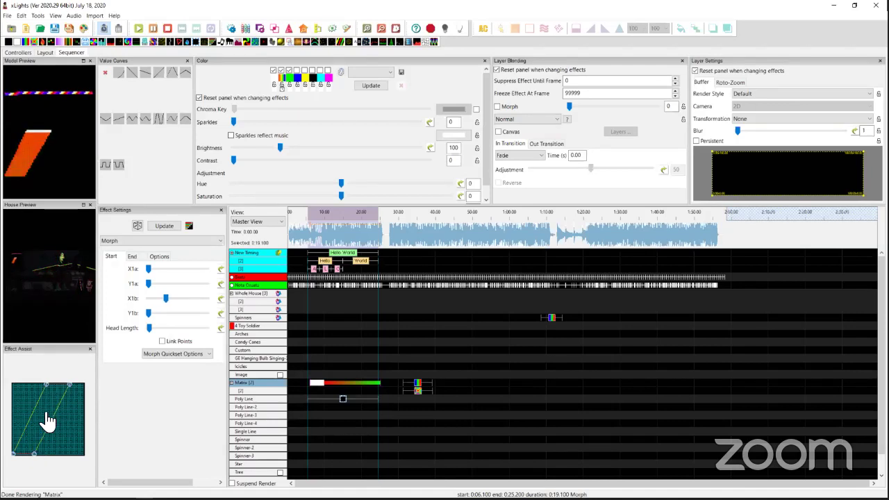
drag(47, 420, 56, 422)
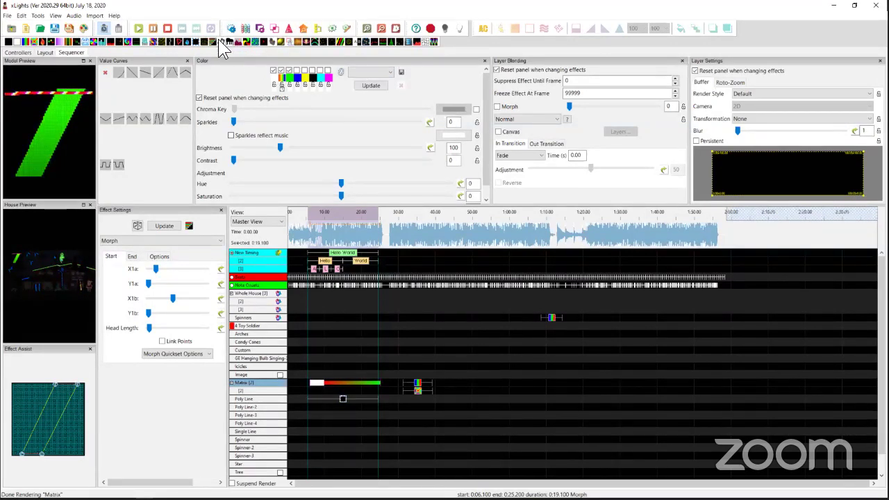
Step: Add a Music effect to the Matrix from about 50 s to 1:03, with 100 bars, start note 18 and end note 123
drag(219, 41, 477, 436)
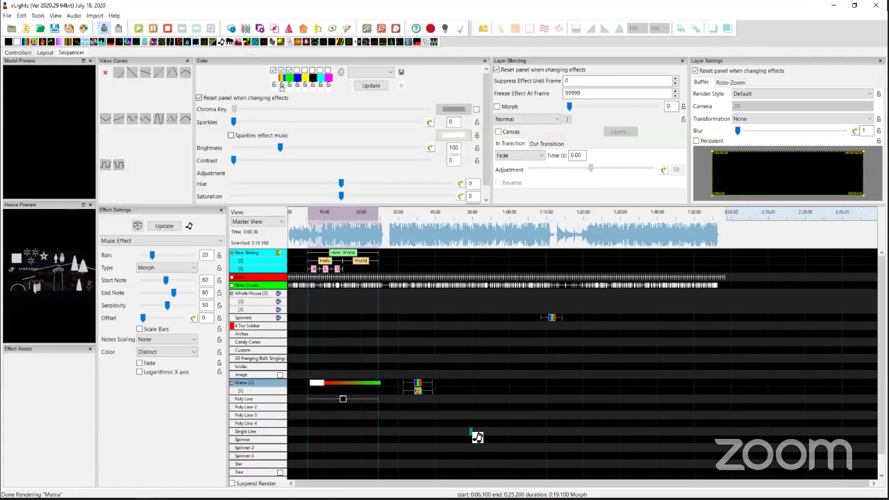
drag(473, 380, 476, 379)
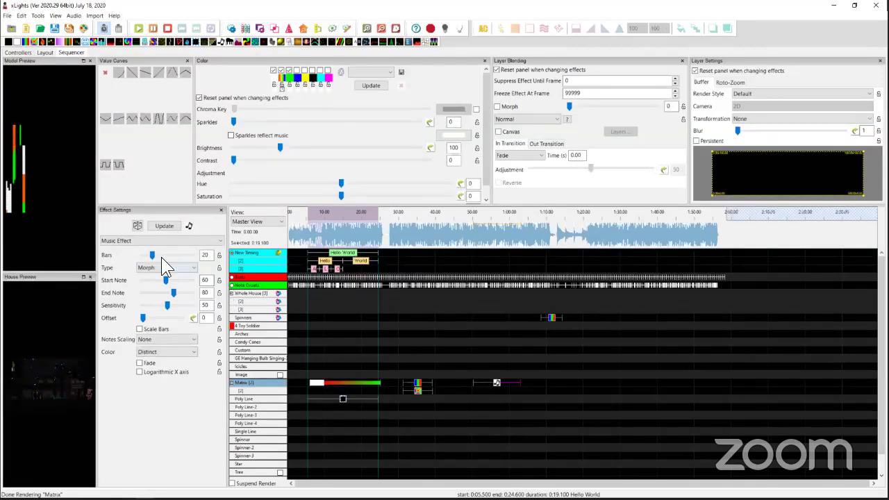
drag(186, 254, 204, 255)
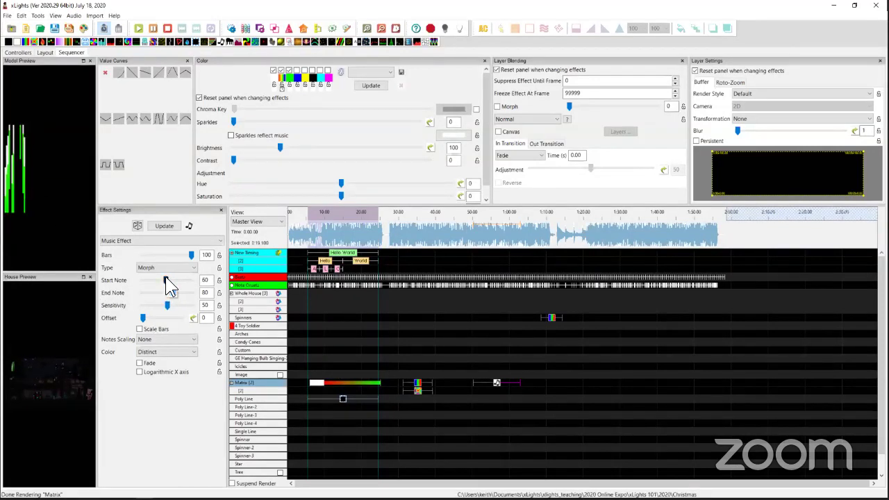
drag(168, 278, 150, 279)
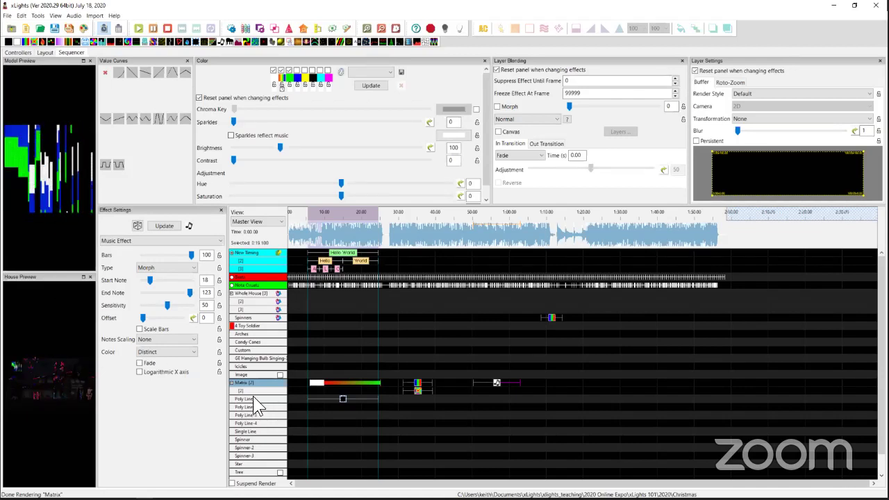
Step: Set the Music effect's color to Blend and its type to Collide, leaving notes scaling at None, and preview it
click(166, 351)
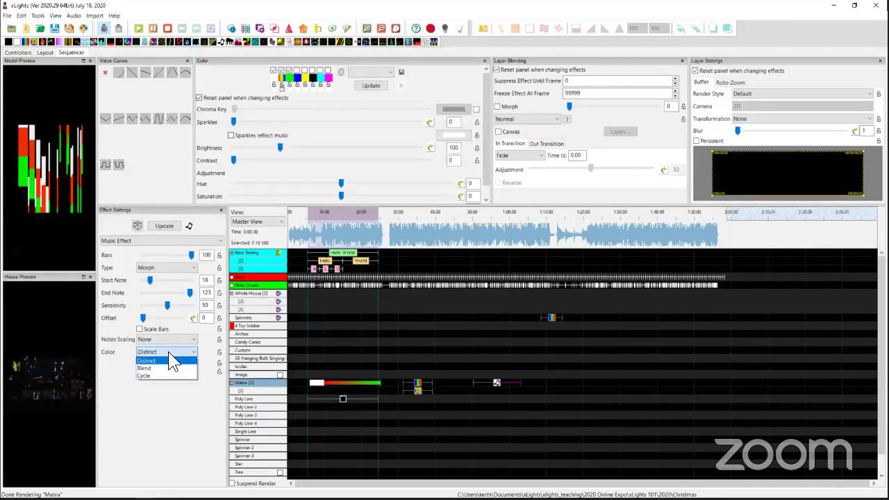
click(159, 365)
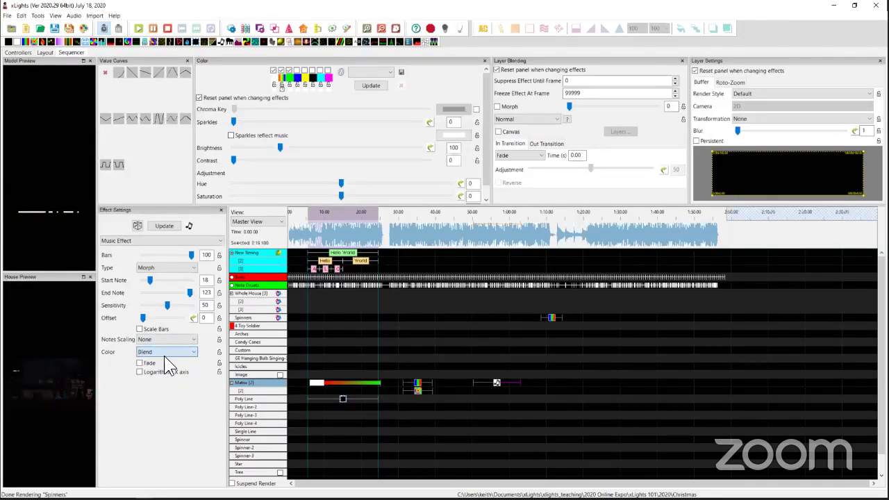
click(170, 341)
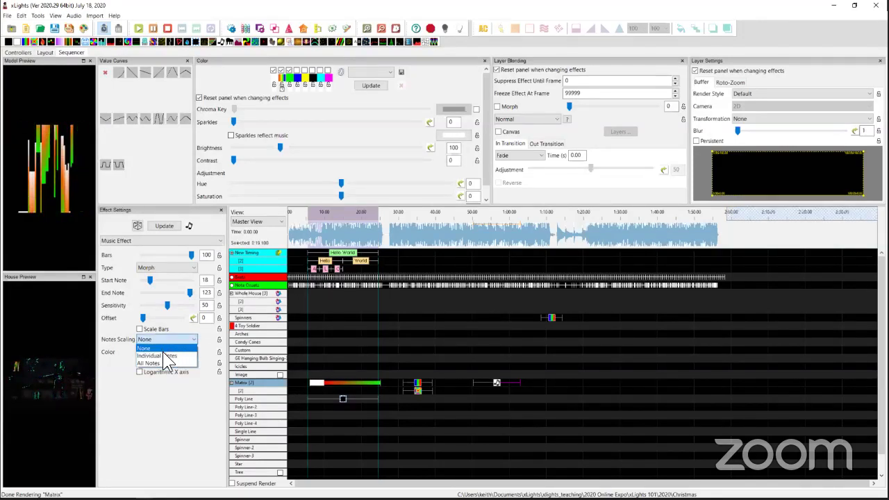
click(120, 330)
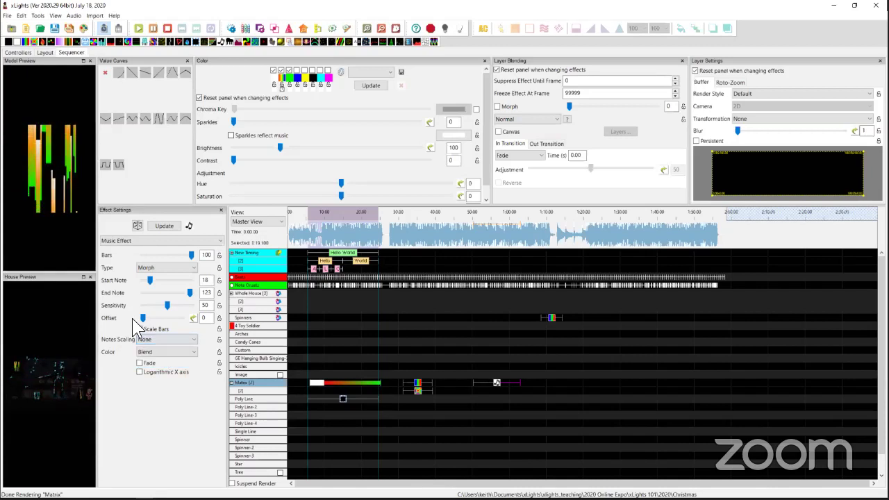
click(160, 265)
click(156, 289)
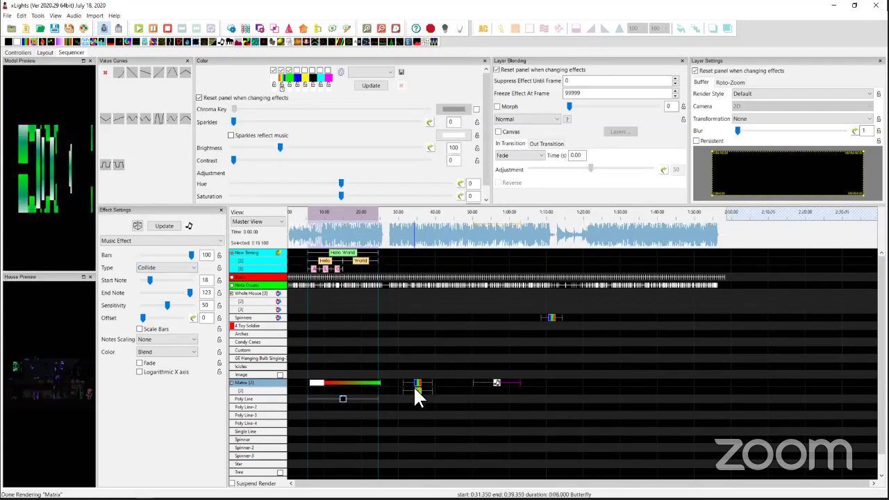
click(510, 382)
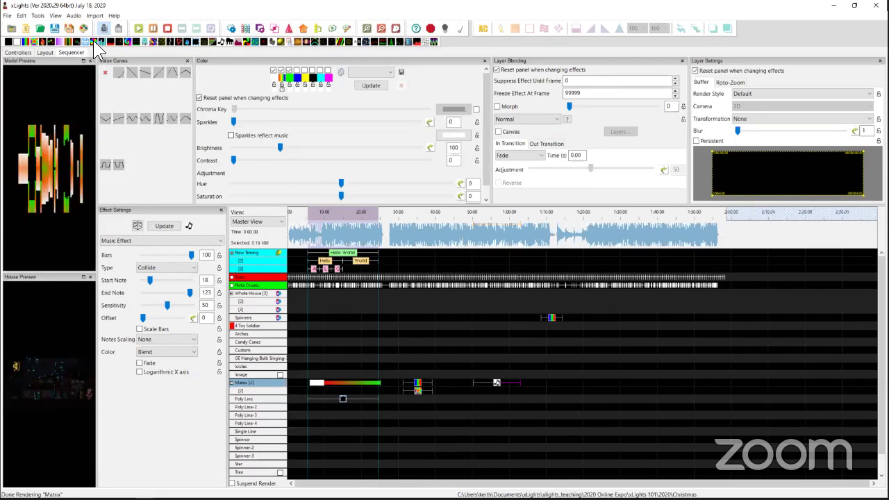
Step: Replace the Music effect with a Fire effect that grows with music, and move it to start at about 1:02
drag(95, 43, 497, 381)
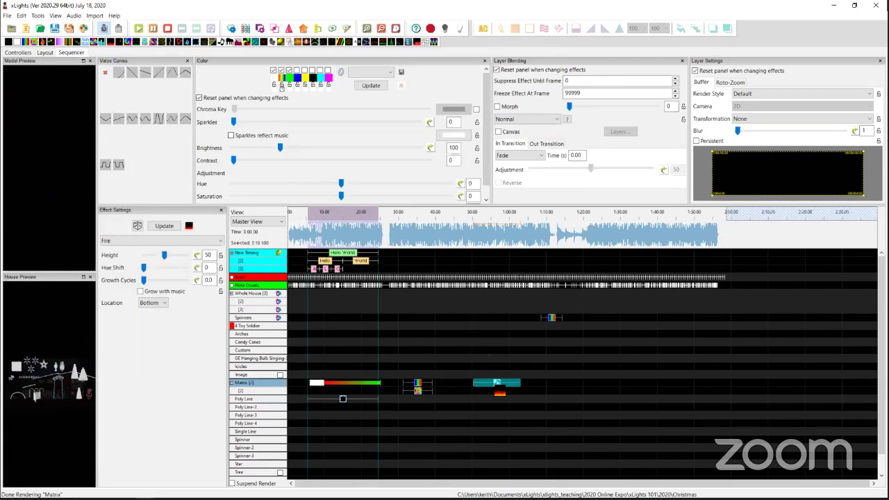
click(141, 291)
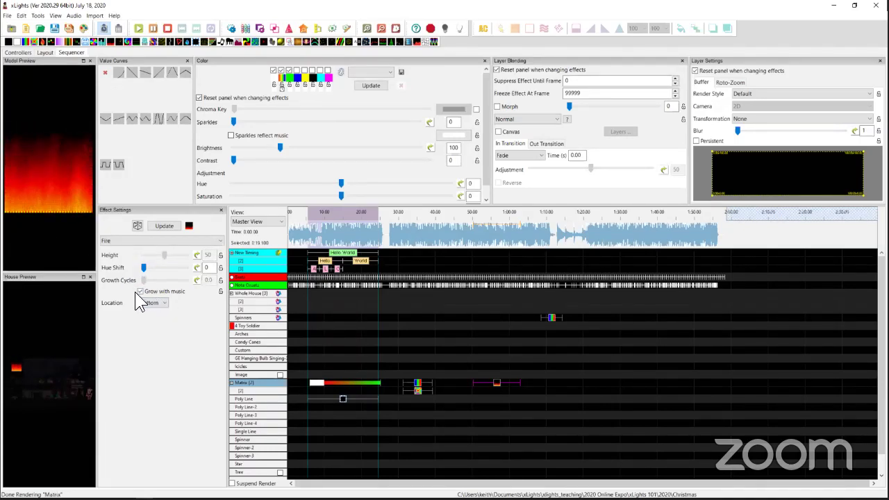
drag(497, 384, 539, 384)
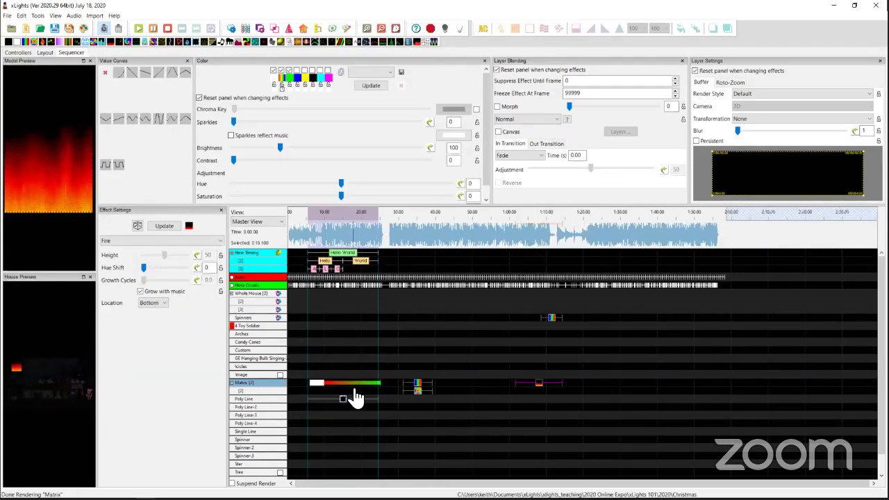
Step: Add a Fill effect on the Matrix's first layer at 48.6 s and stretch it to end at about 56 s
drag(99, 41, 459, 383)
click(472, 382)
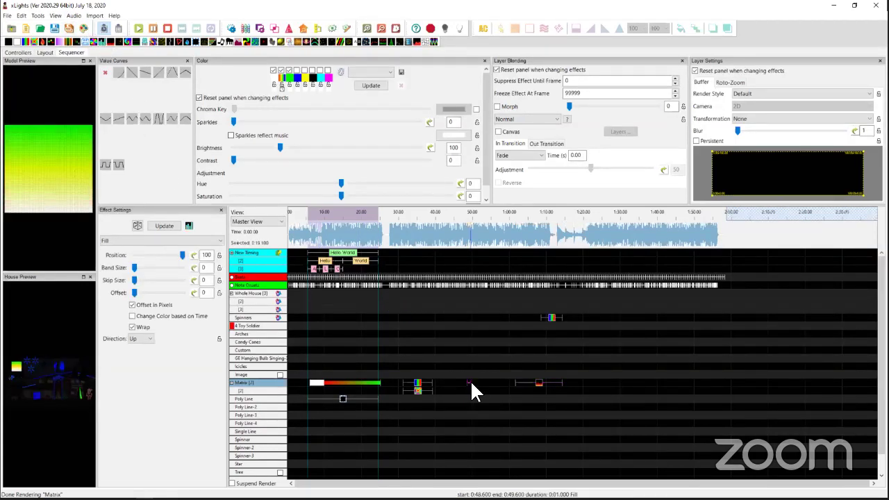
drag(472, 383, 495, 382)
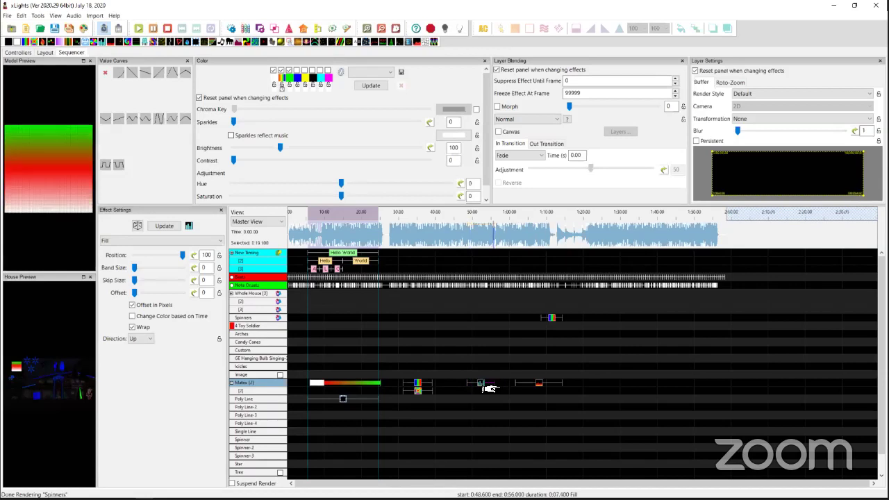
Step: Apply a Music value curve to the Fill effect's position, with low 0, high 100 and gain 0
click(192, 255)
click(137, 222)
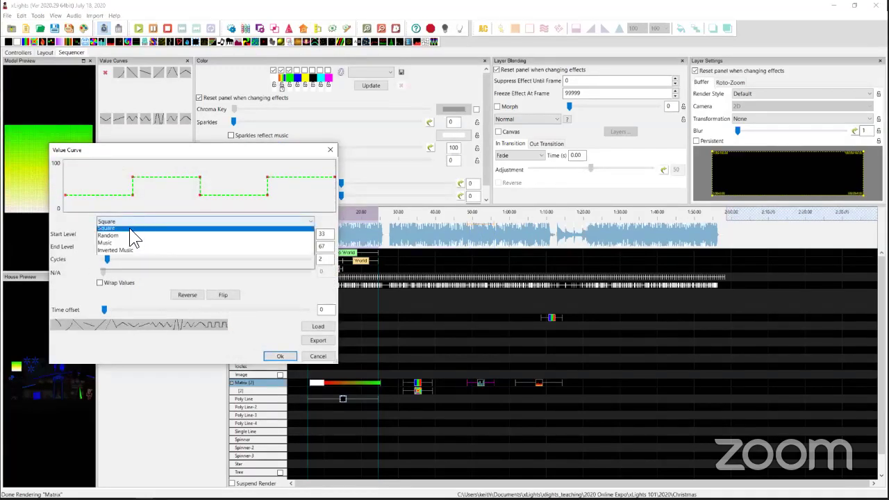
click(125, 347)
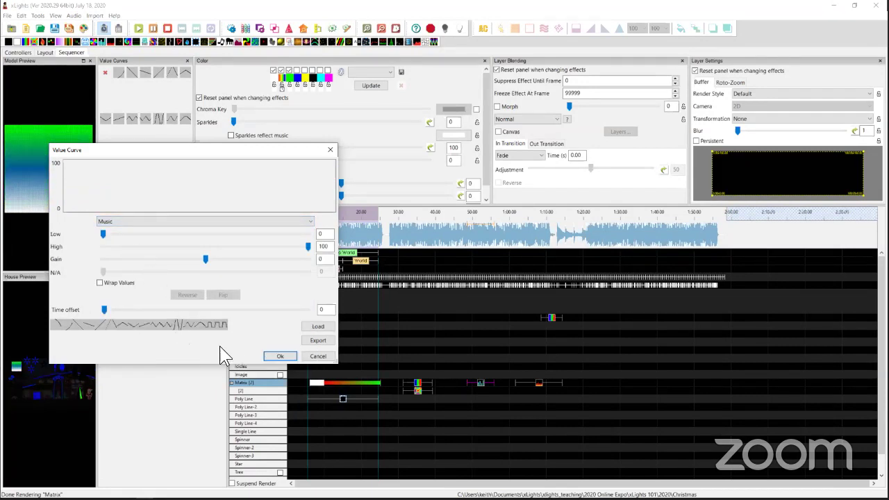
click(278, 356)
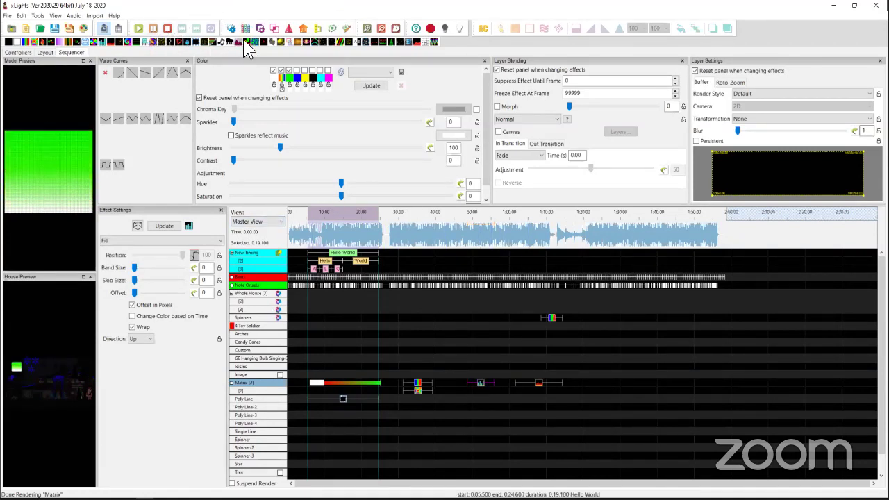
Step: Add a Pinwheel effect on the Whole House's first layer from about 40 s to 47 s and set its thickness to 70
drag(247, 42, 443, 306)
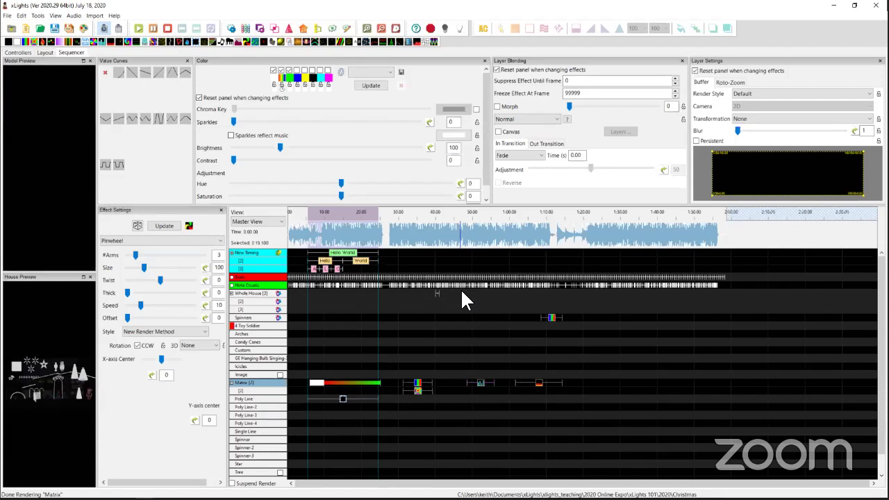
drag(438, 292, 460, 295)
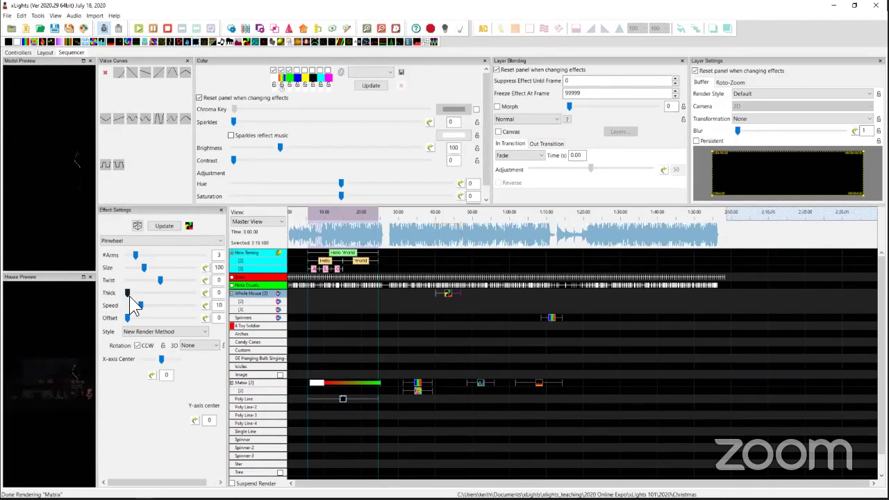
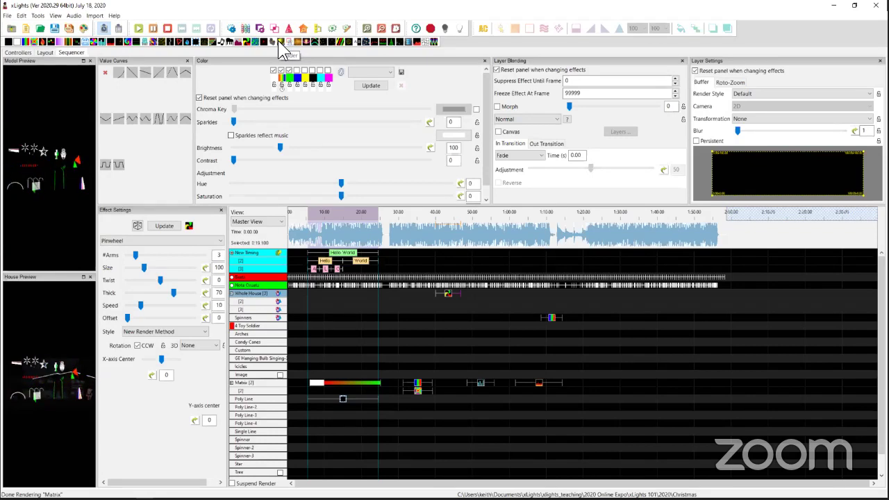
Step: Add a Shader effect on the Matrix's first layer from about 1:25 to 1:35
drag(279, 44, 419, 339)
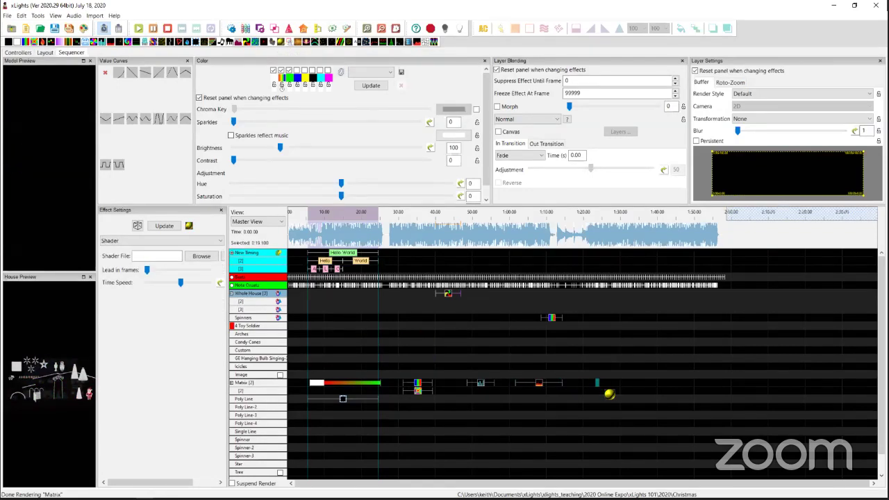
click(608, 381)
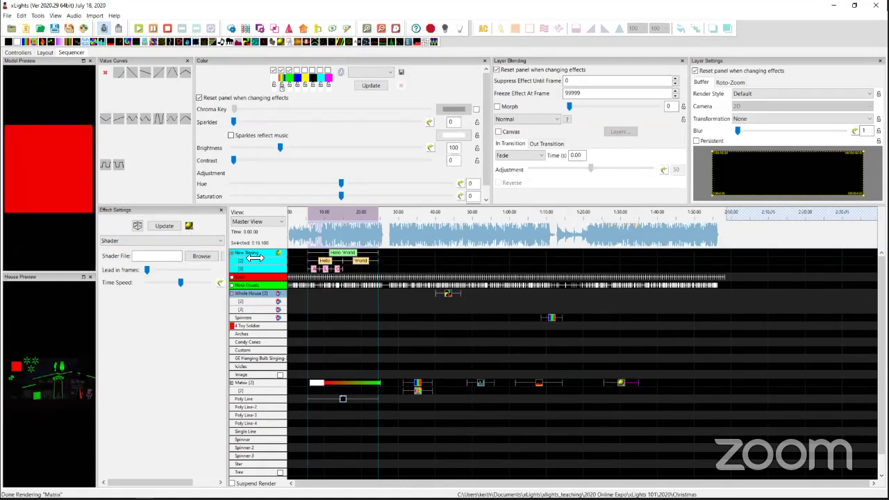
Step: Widen the effect settings, browse the downloadable shaders, and download Cubes + Spheres EboRemix for the Shader effect
drag(258, 259, 238, 260)
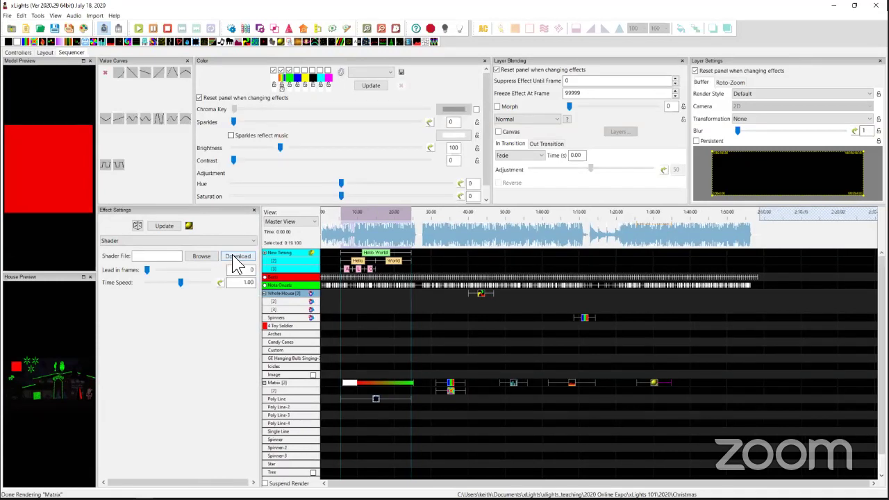
click(238, 255)
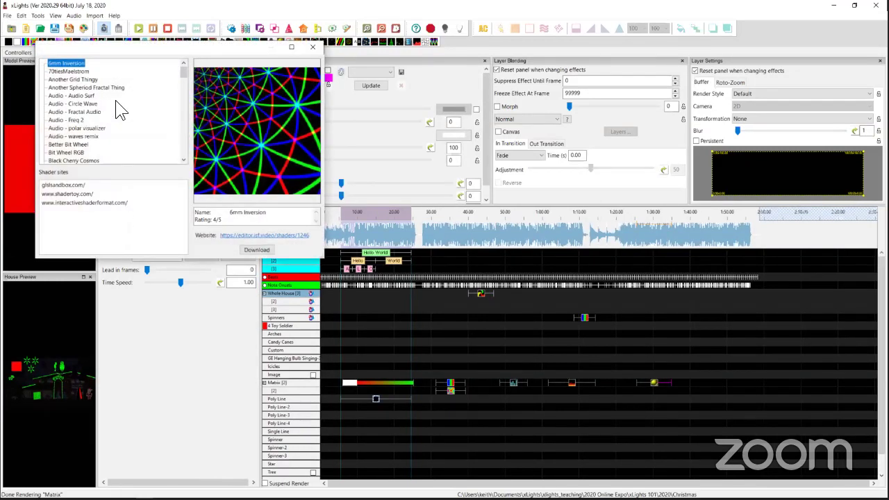
click(66, 120)
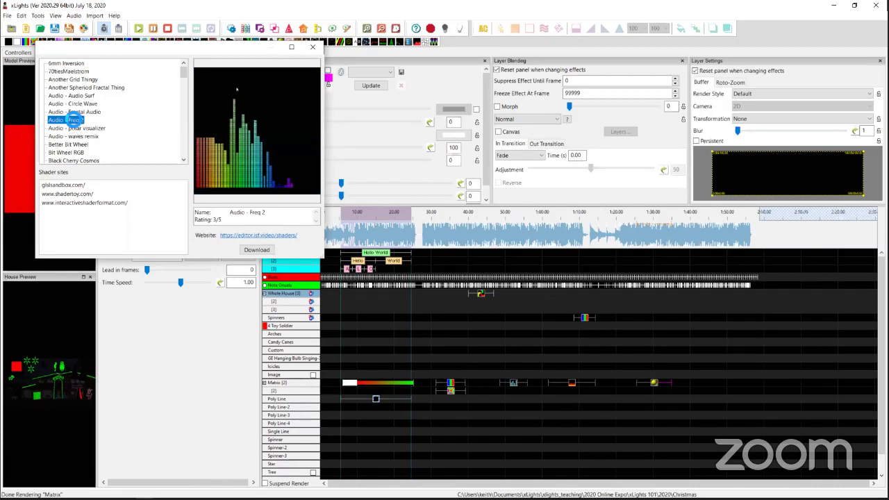
key(Down)
key(Down)
key(Down)
key(Down)
key(Down)
key(Down)
key(Down)
key(Down)
key(Down)
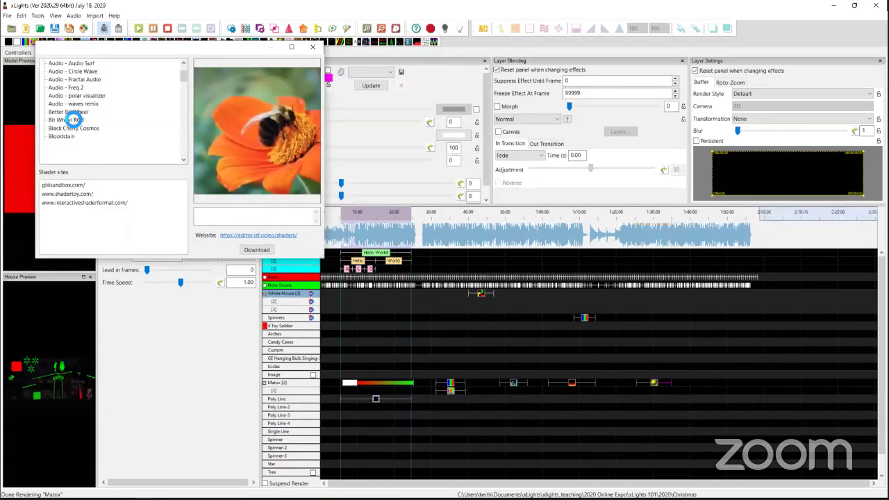
key(Down)
key(Down)
key(Down)
key(Down)
key(Down)
key(Down)
key(Down)
key(Down)
key(Down)
key(Down)
key(Down)
key(Down)
key(Down)
key(Down)
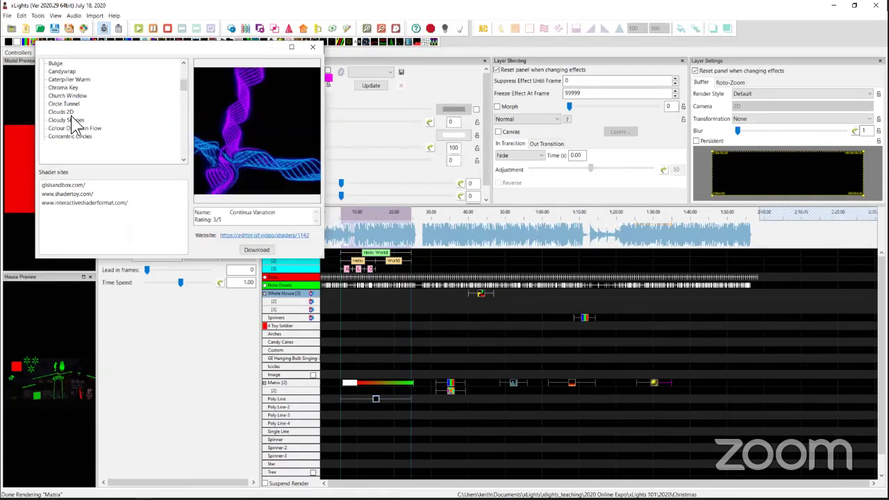
key(Down)
key(Down)
key(Down)
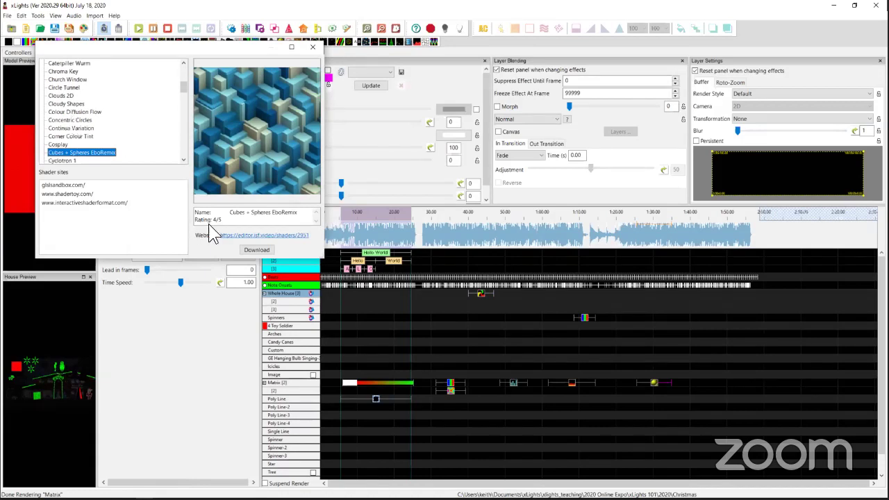
click(251, 251)
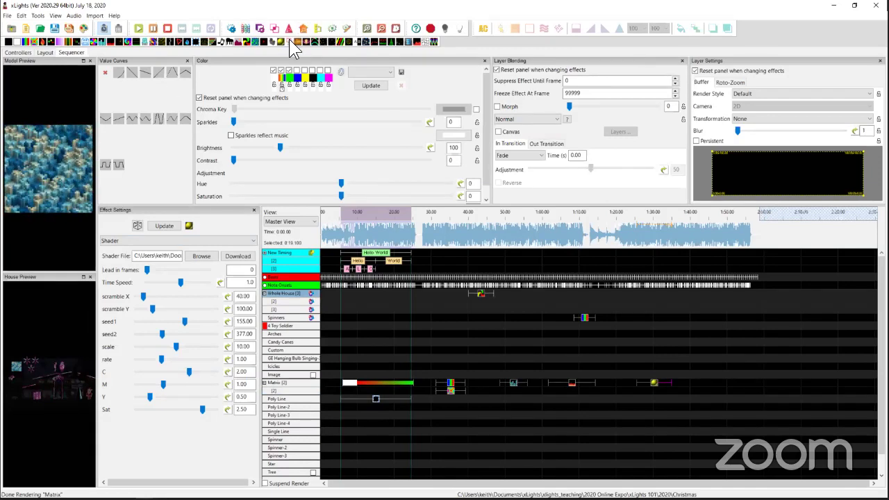
Step: Add a Shape effect on the Matrix's first layer from about 1:42 to 1:51, leaving Fire with music disabled
drag(290, 40, 729, 383)
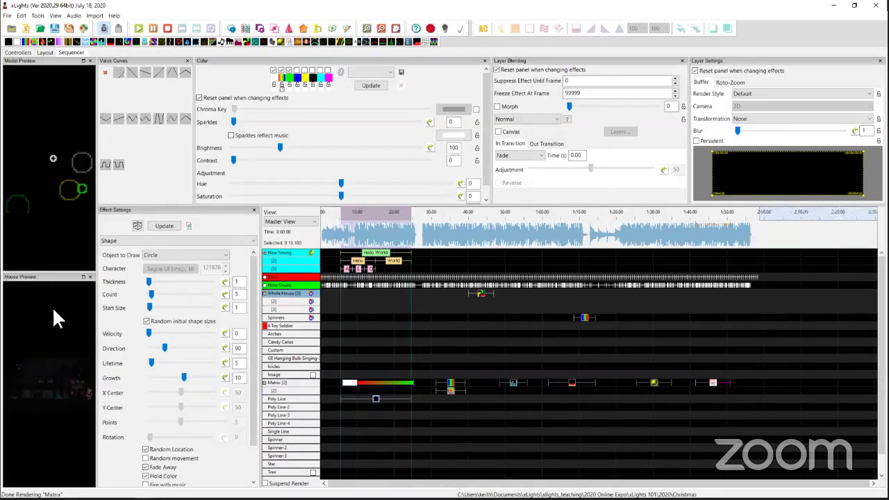
scroll(139, 477, down, 1)
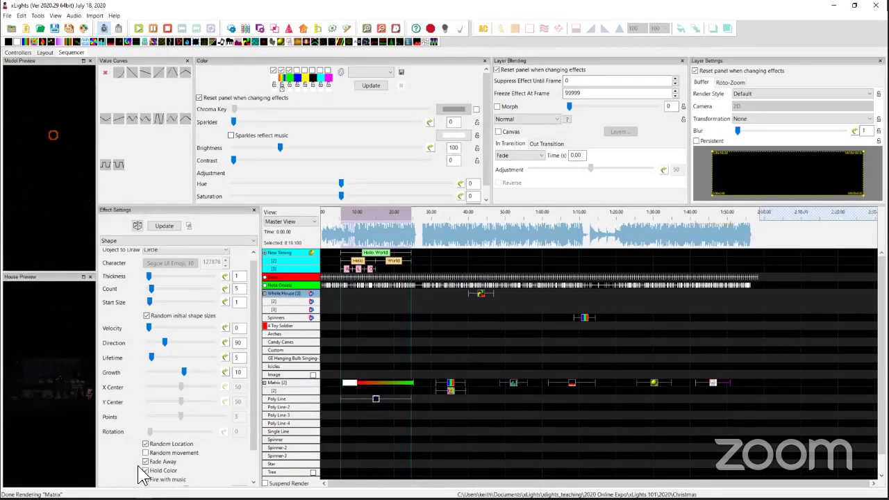
click(145, 479)
click(146, 479)
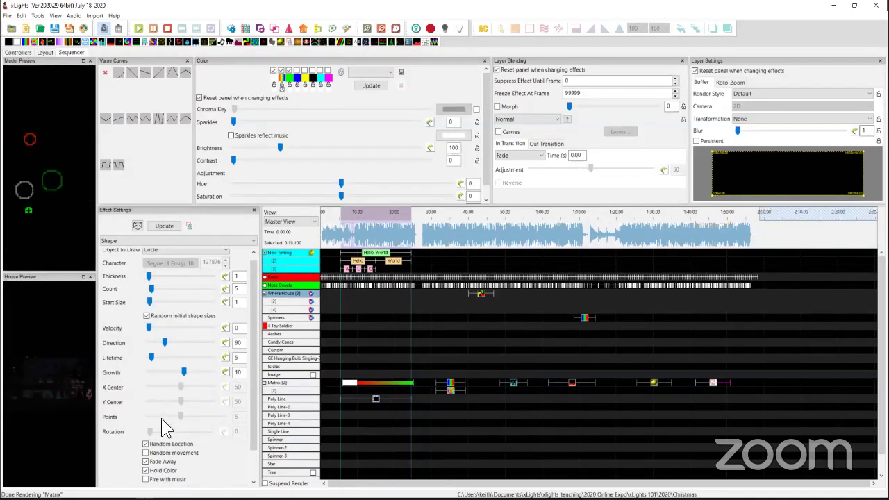
scroll(161, 416, up, 1)
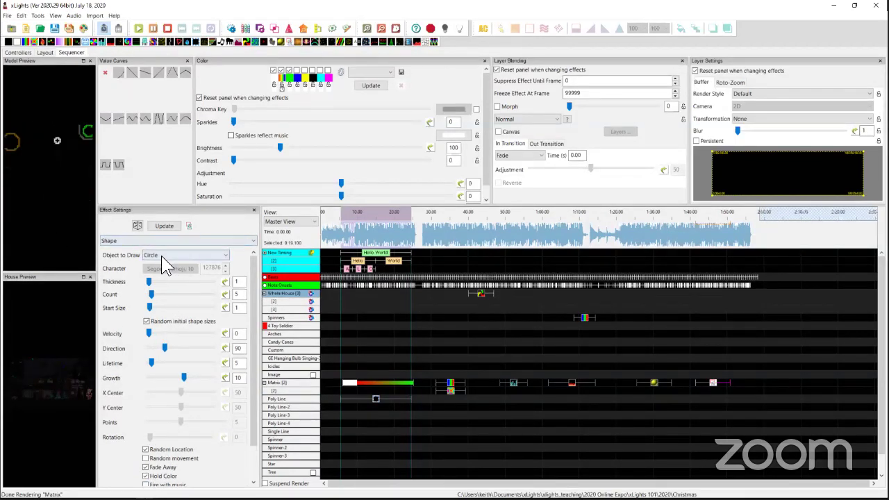
Step: Try Ellipse, Heart and Tree as the object drawn by the Shape effect
click(161, 256)
click(155, 270)
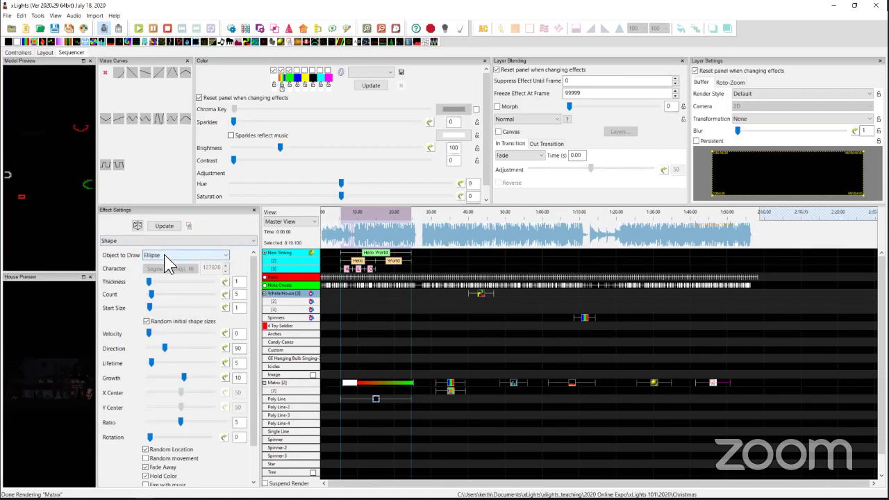
click(167, 257)
click(158, 317)
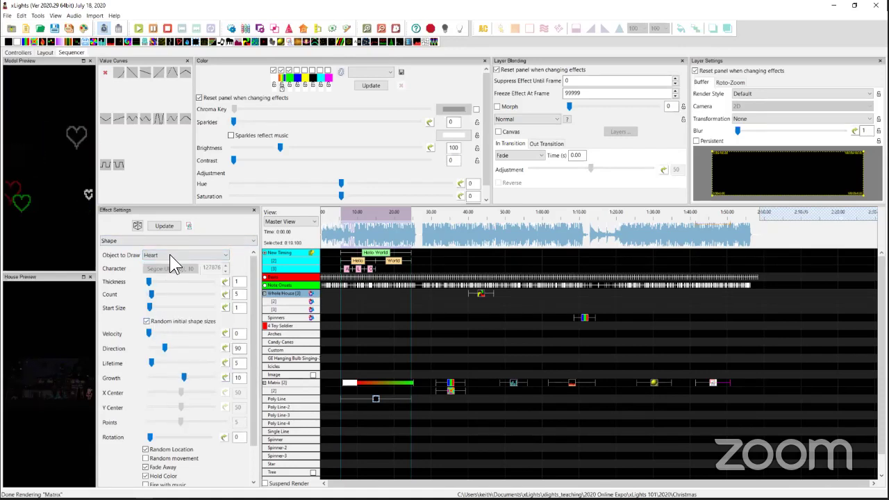
click(170, 255)
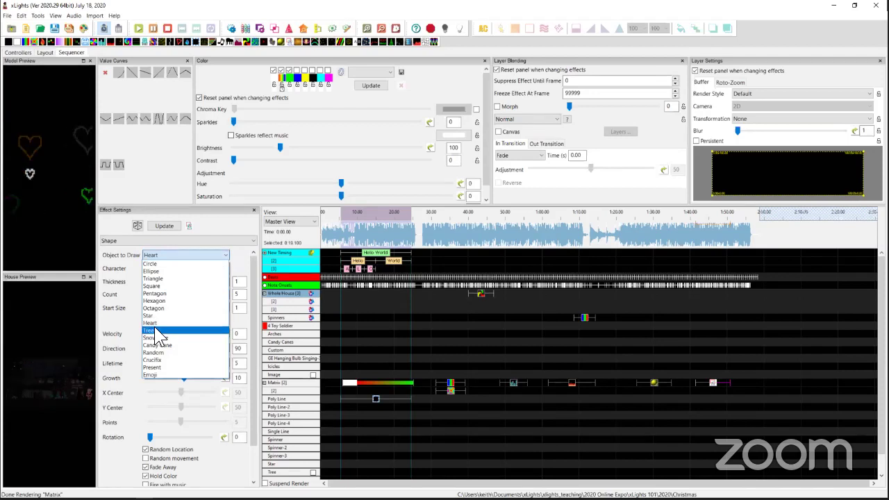
click(156, 331)
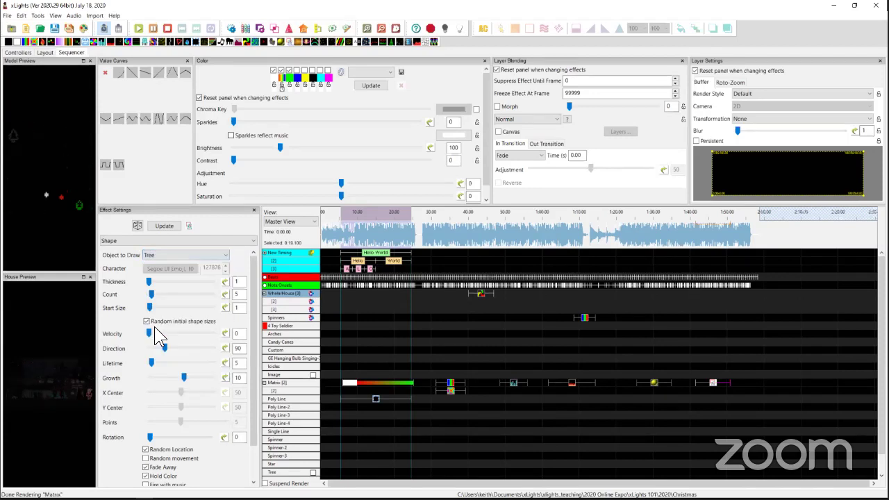
Step: Make the Shape effect draw an Emoji using the Roses character and set its growth to 49
click(169, 254)
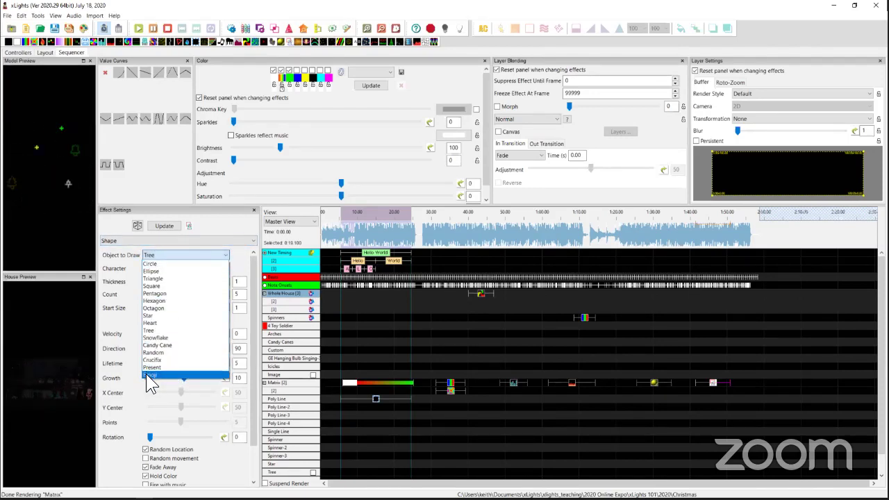
click(149, 375)
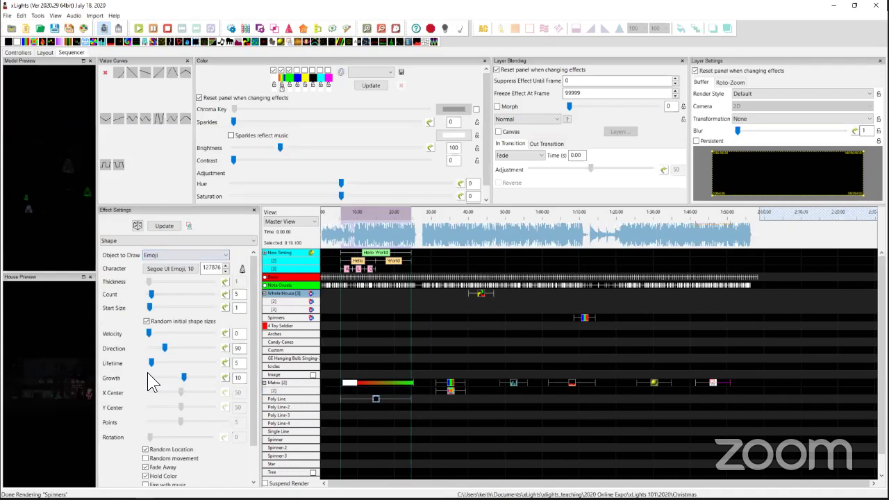
click(242, 269)
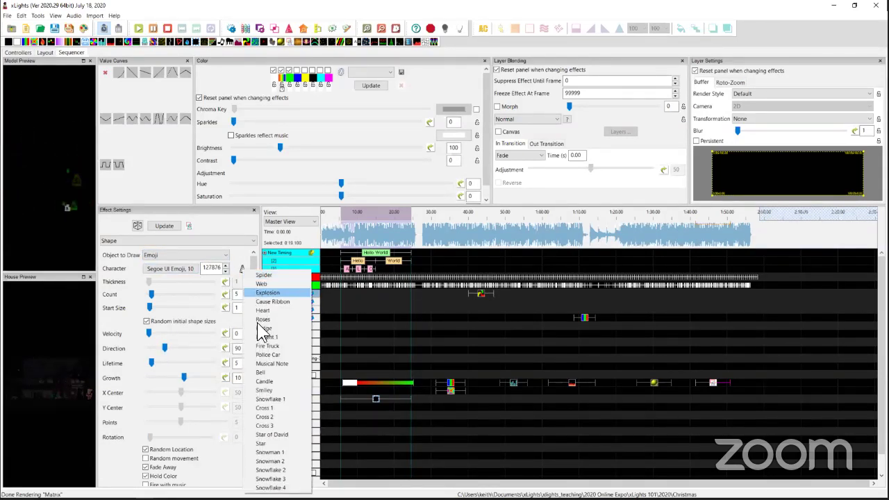
click(263, 321)
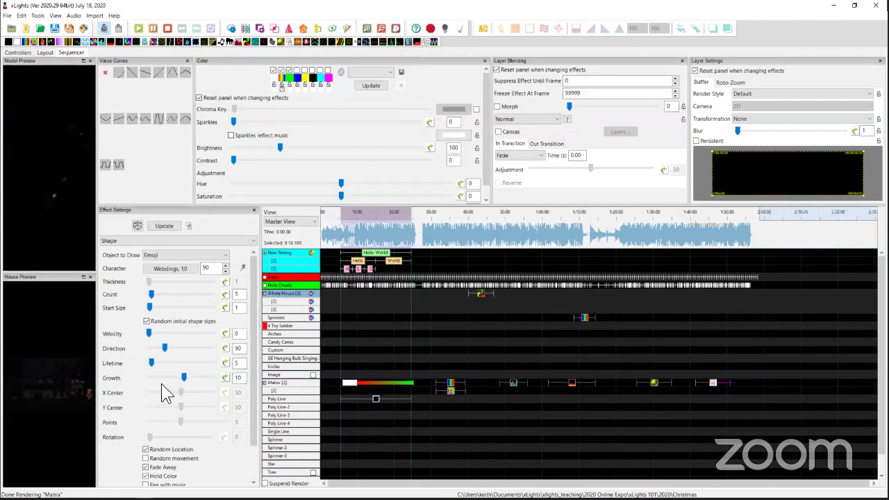
drag(197, 375, 196, 376)
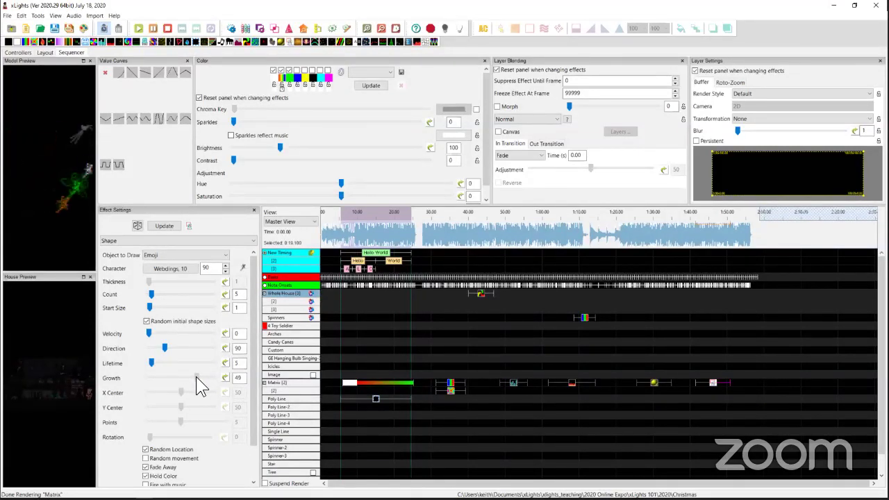
Step: Look through the Webdings character map's pages and choose character 123 as the Shape effect's emoji
click(243, 268)
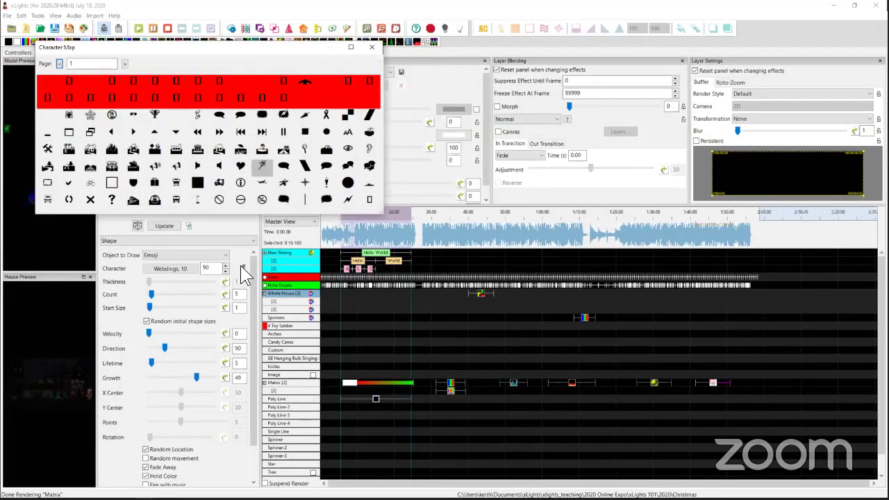
click(125, 63)
click(125, 64)
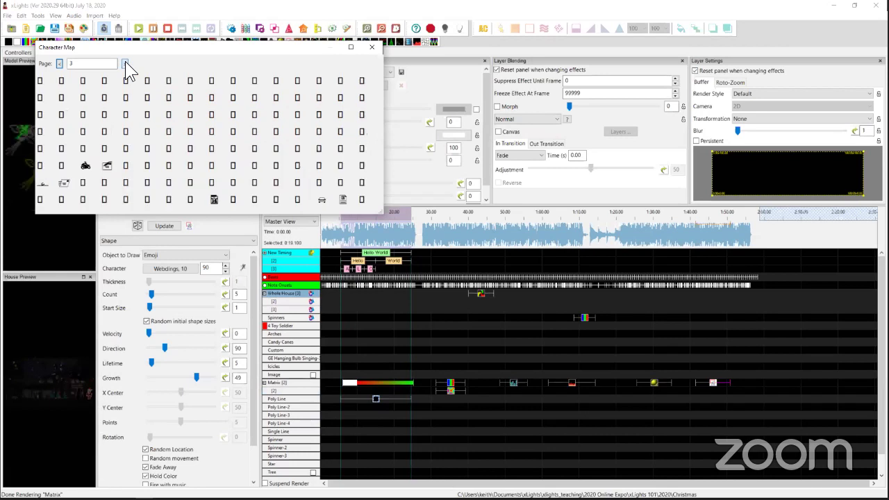
click(125, 63)
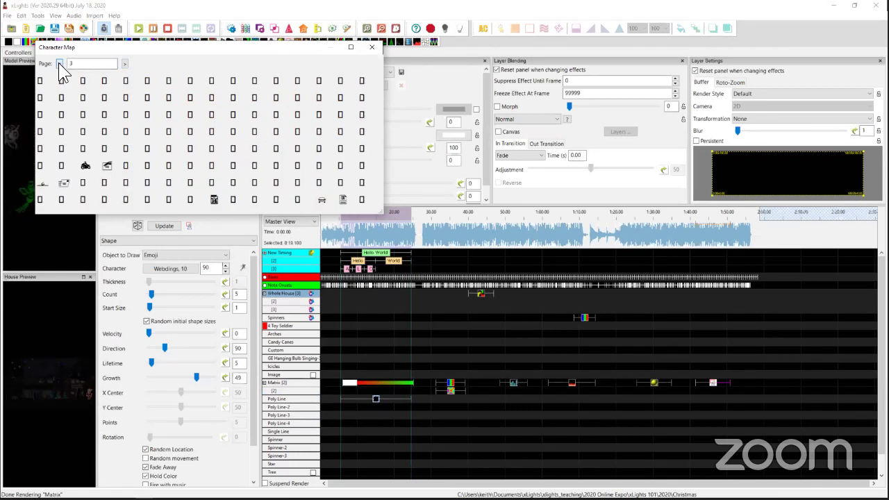
click(60, 64)
click(59, 63)
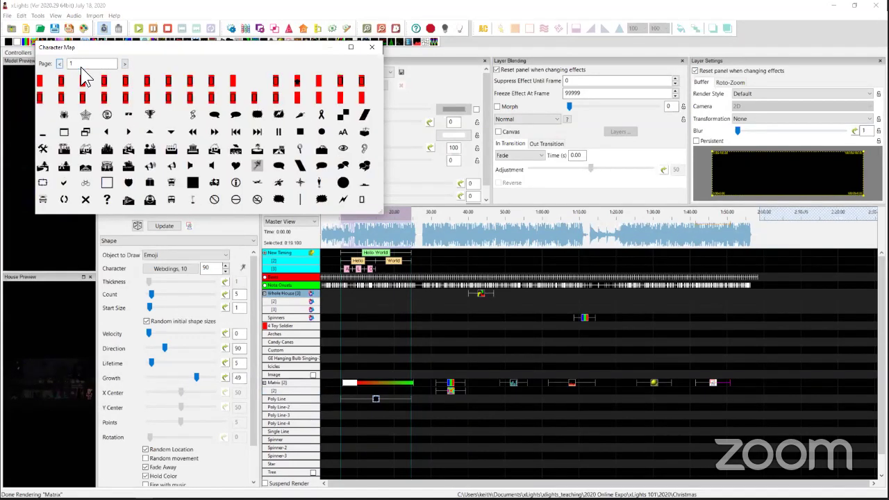
click(276, 199)
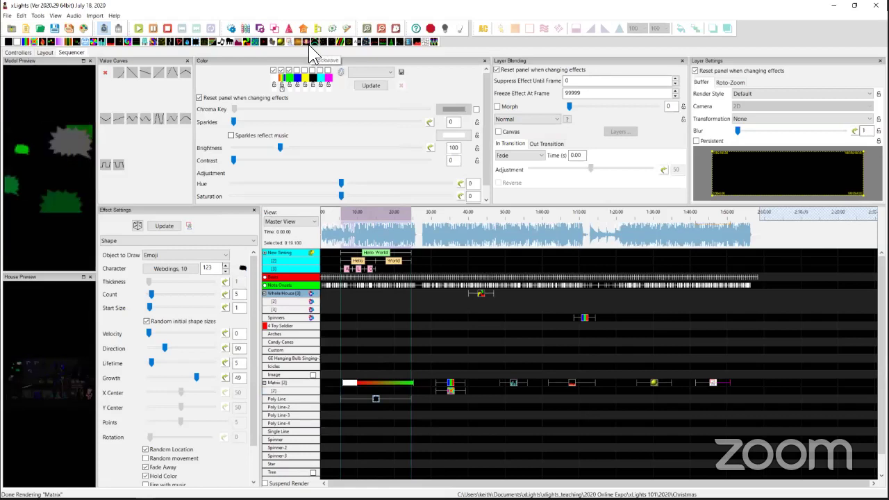
click(243, 271)
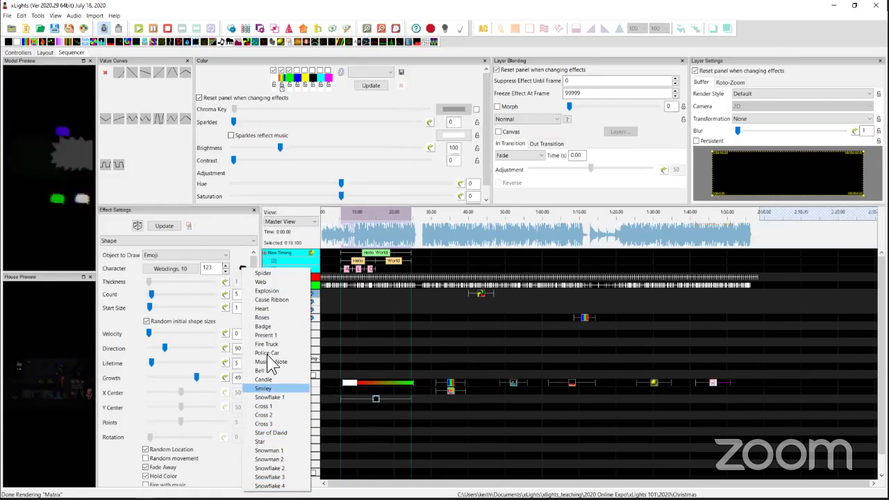
click(244, 230)
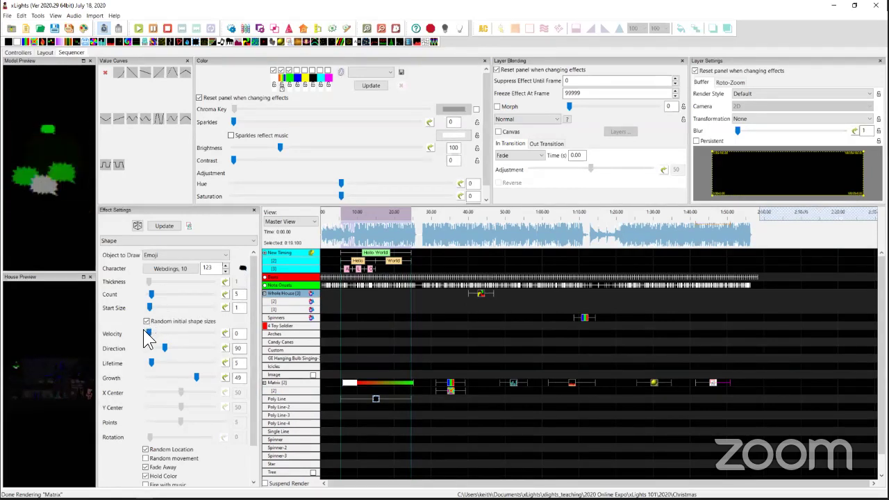
Step: Make the Shape effect draw a Crucifix and review the other available objects without changing it
click(225, 255)
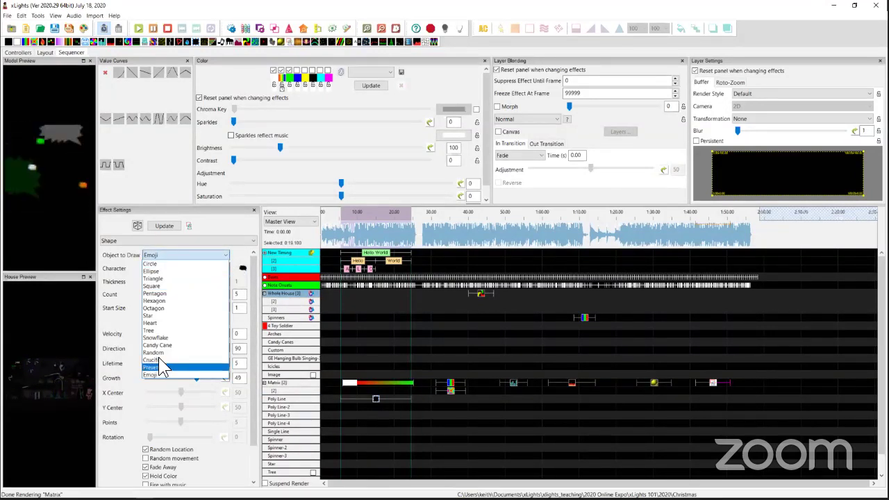
click(157, 360)
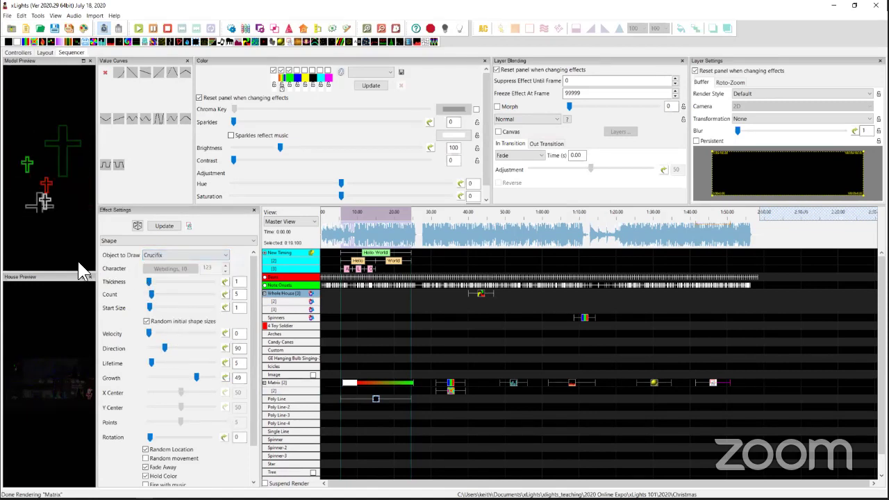
click(185, 256)
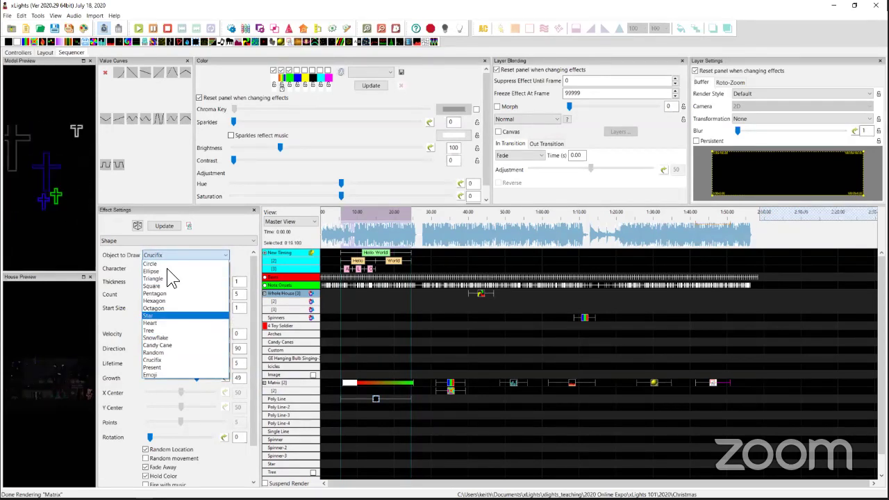
click(236, 258)
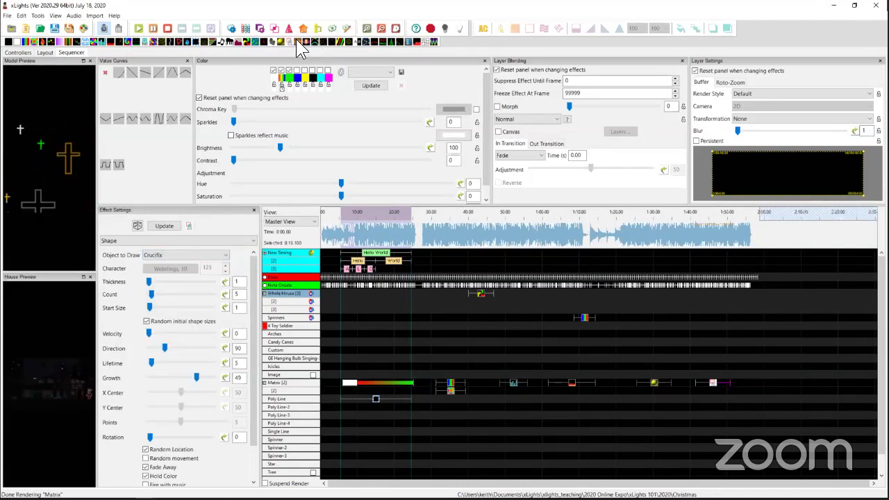
Step: Add a Shockwave effect on the Matrix's first layer from about 0:42 to 0:46 and delete the Pinwheel effect from Whole House
drag(309, 49, 493, 365)
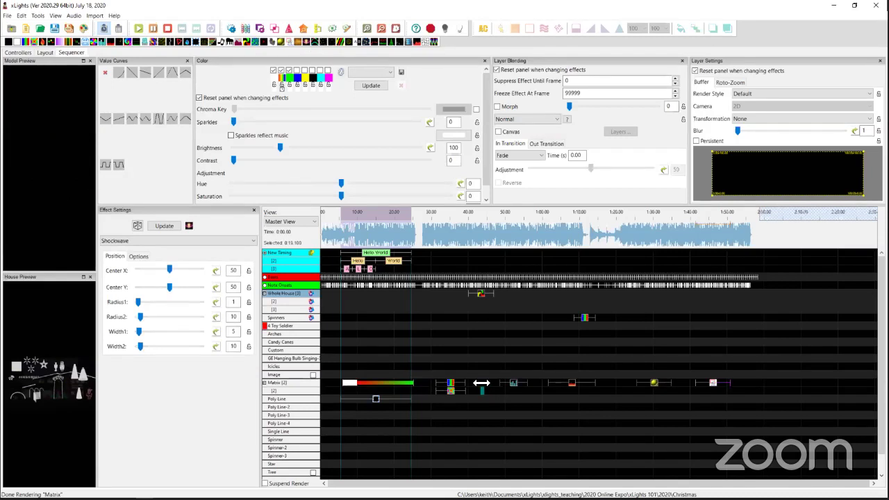
click(481, 297)
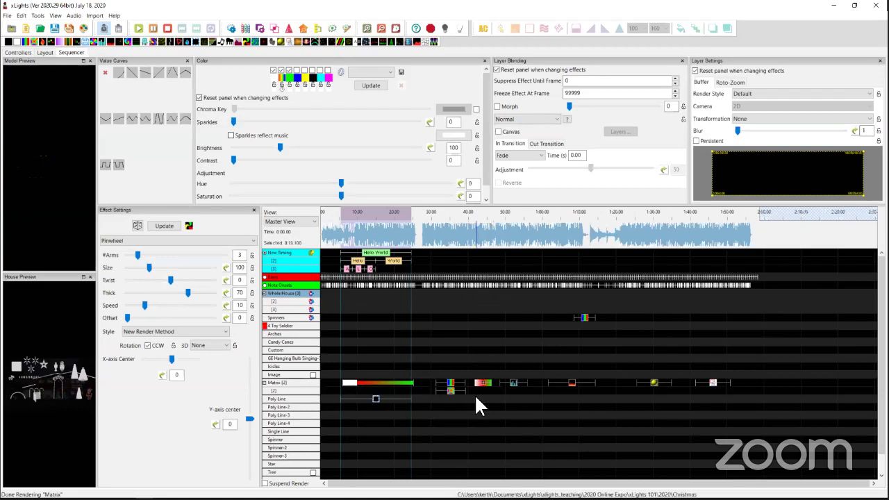
click(479, 387)
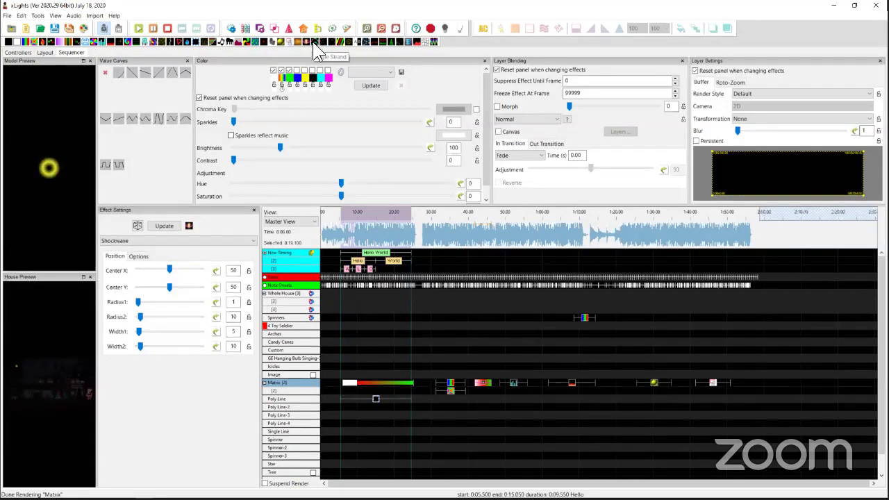
Step: Add a Single Strand effect on Arches across the Hello World timing mark and set its chase type to Bounce from Right
drag(313, 43, 378, 336)
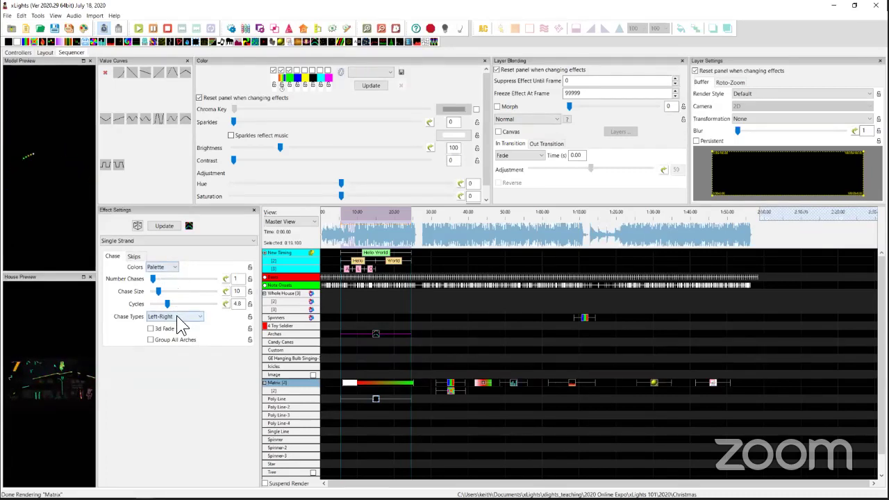
click(172, 316)
click(179, 348)
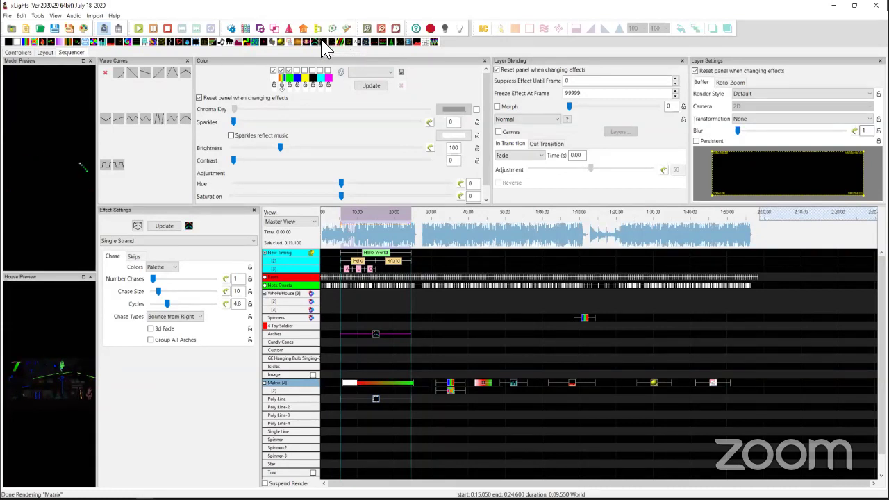
Step: Replace the Arches effect and the Matrix's first effect with Snow Flakes, setting the Matrix one to Falling & Accumulating with more flakes
drag(321, 41, 380, 338)
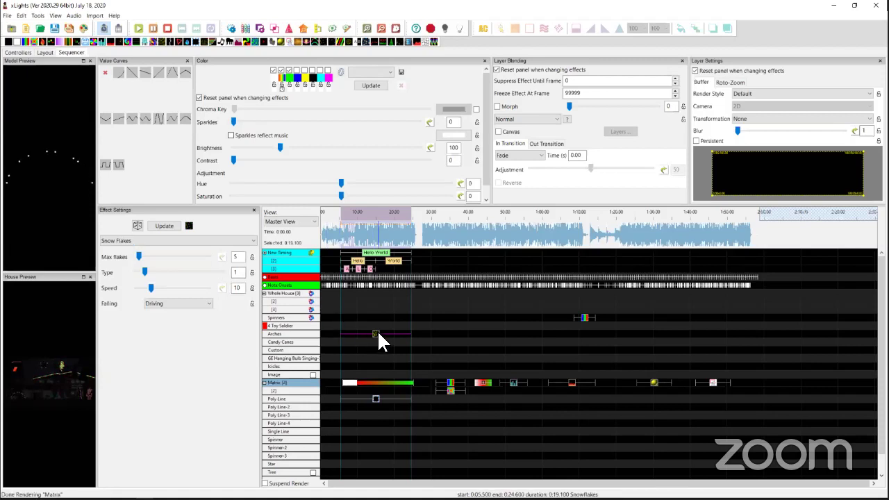
drag(312, 39, 370, 388)
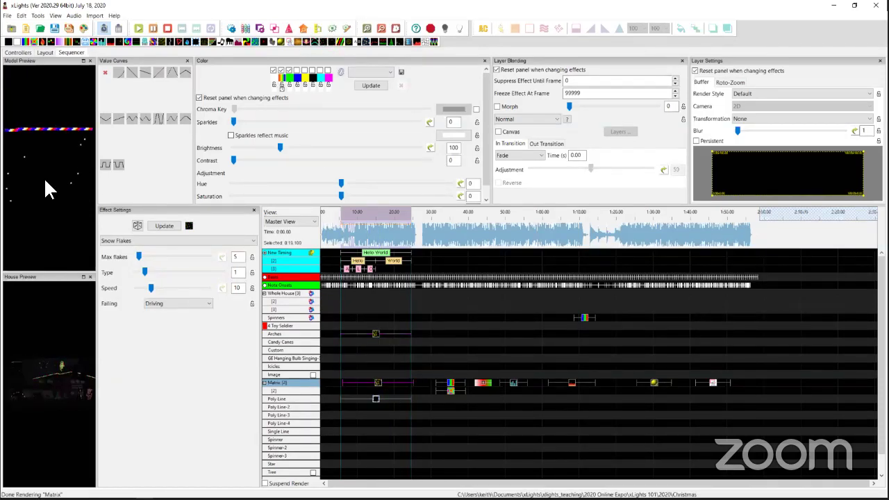
click(163, 299)
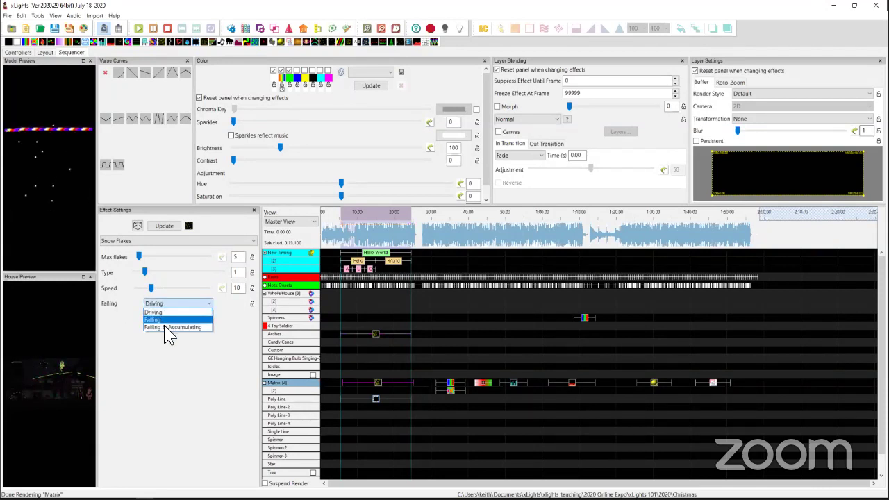
click(164, 325)
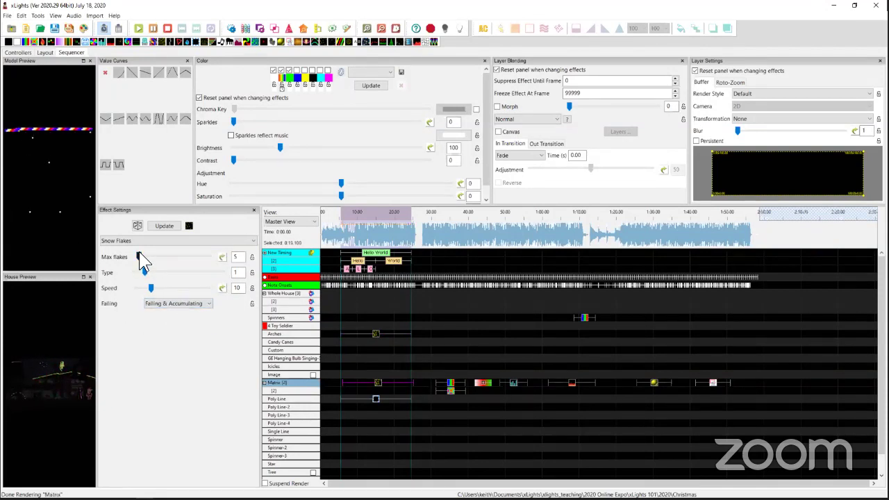
drag(139, 256, 188, 255)
Step: Add Spirals effects on Tree at about 0:26 and Tree-4 at about 0:39, and replace the Matrix's first effect with Spirals
drag(342, 42, 433, 351)
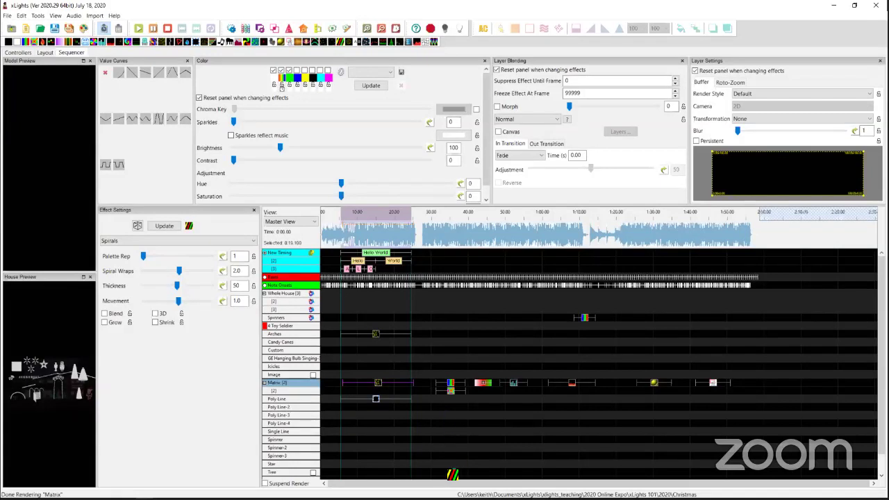
drag(423, 477, 425, 473)
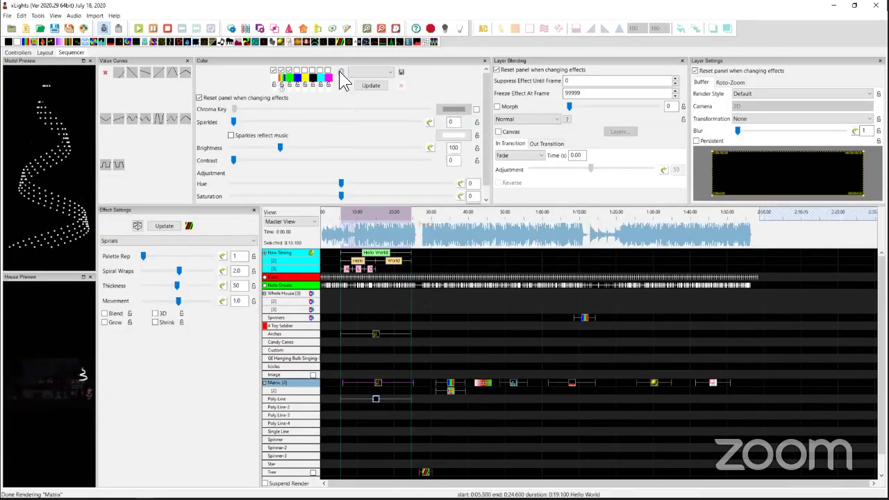
drag(340, 41, 342, 43)
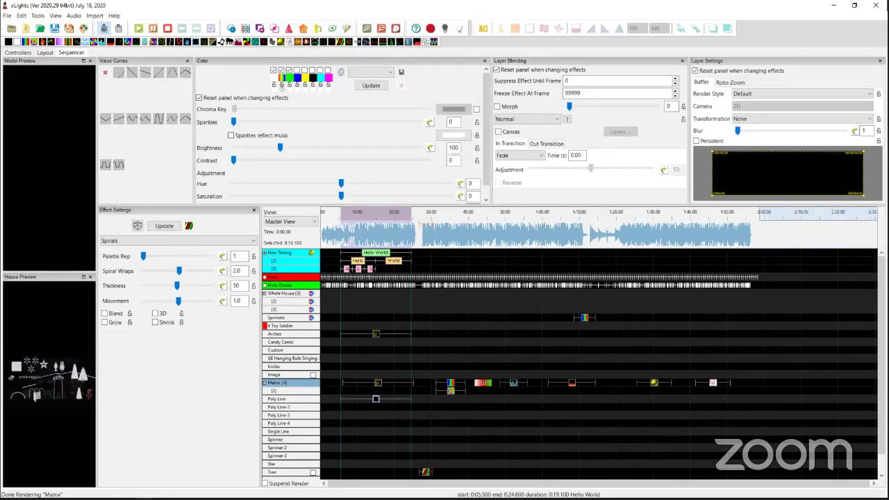
drag(422, 370, 502, 433)
drag(437, 399, 377, 387)
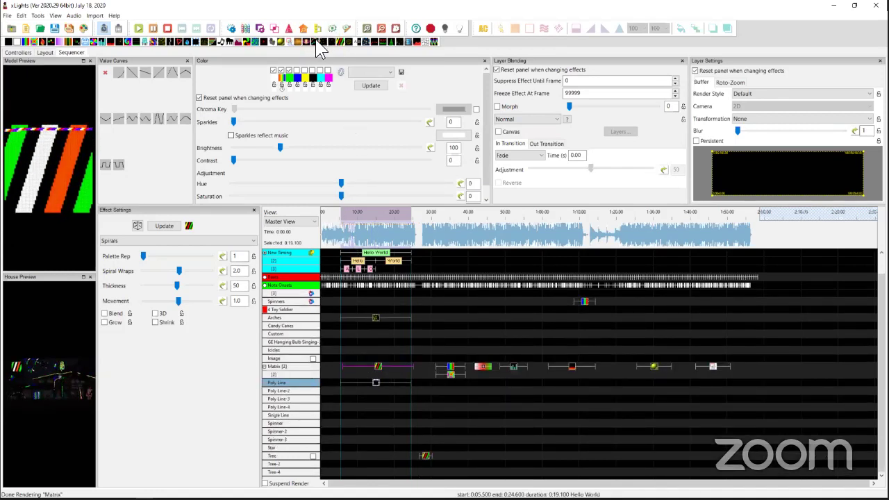
drag(341, 42, 465, 472)
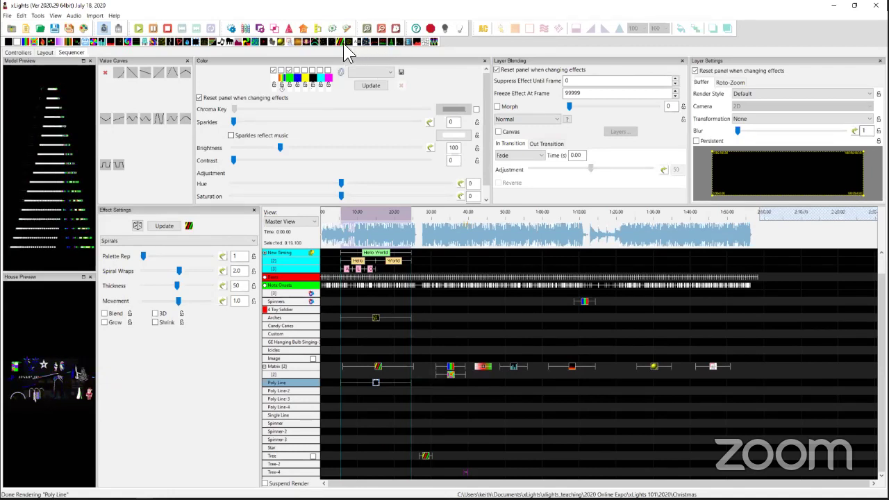
Step: Add a Video effect on the Matrix's first layer from 0:56.5 to 1:00.5 and load big_blues_7.mov into it
click(382, 43)
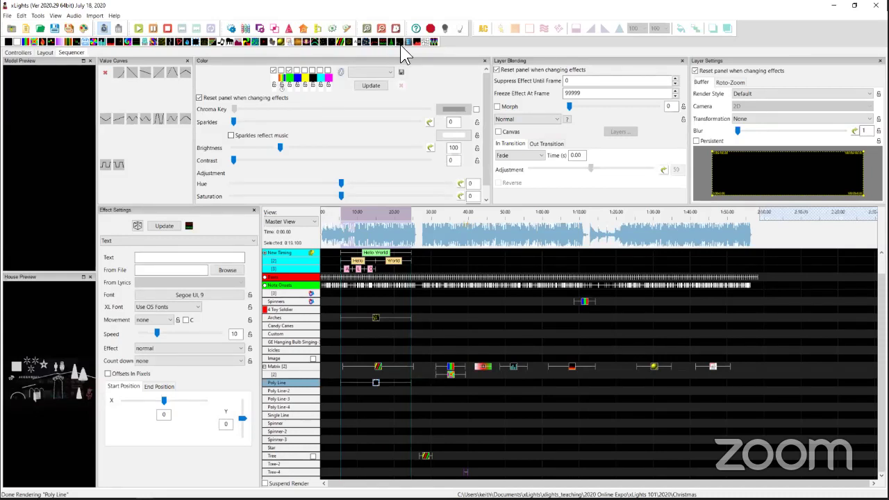
drag(401, 46, 537, 360)
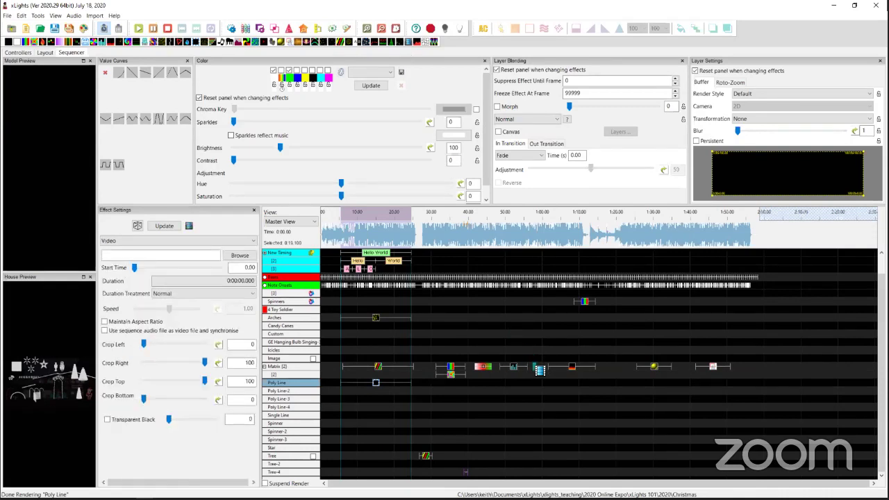
click(533, 366)
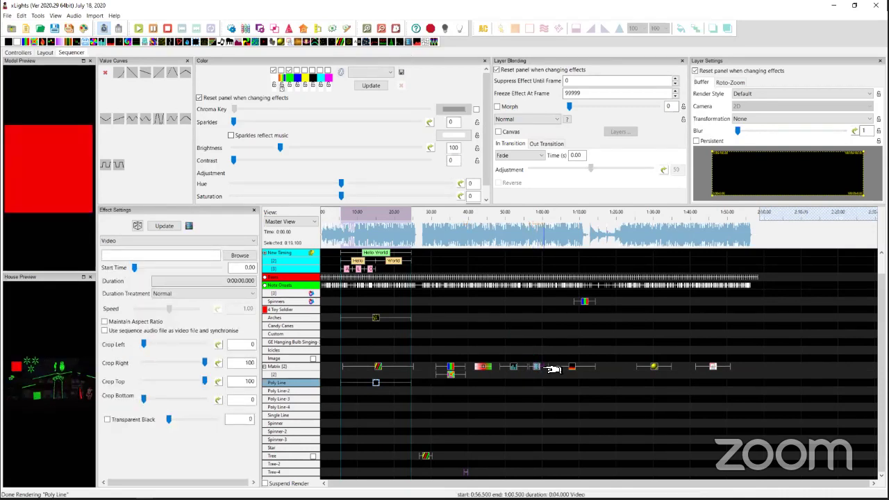
click(235, 258)
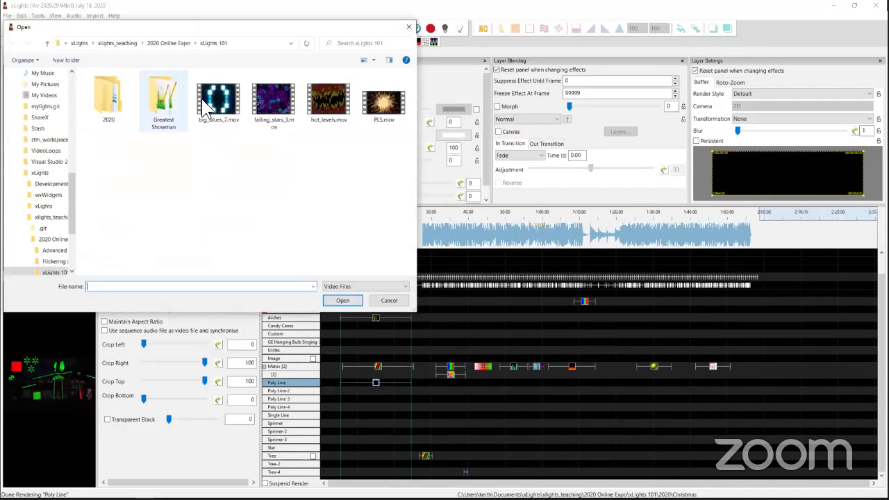
double_click(221, 97)
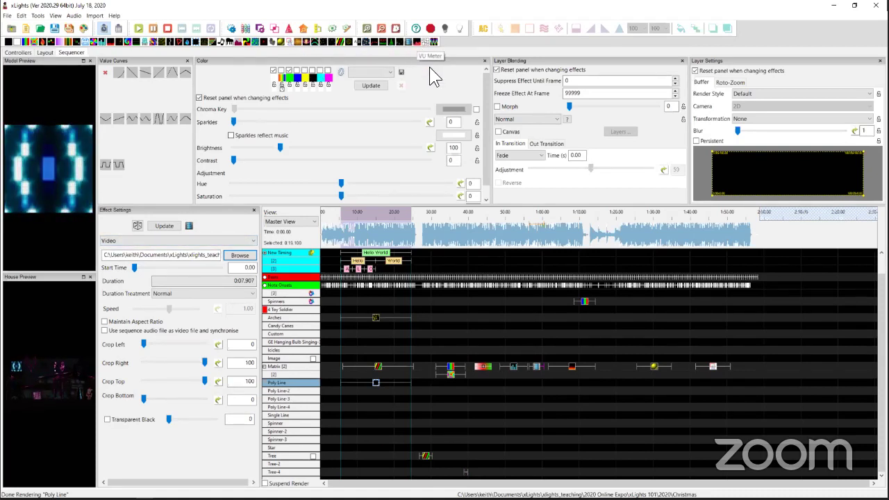
Step: Replace the Matrix's first effect with VU Meter and try the Spectrogram and Spectrogram Peak types
click(433, 42)
drag(430, 66, 378, 369)
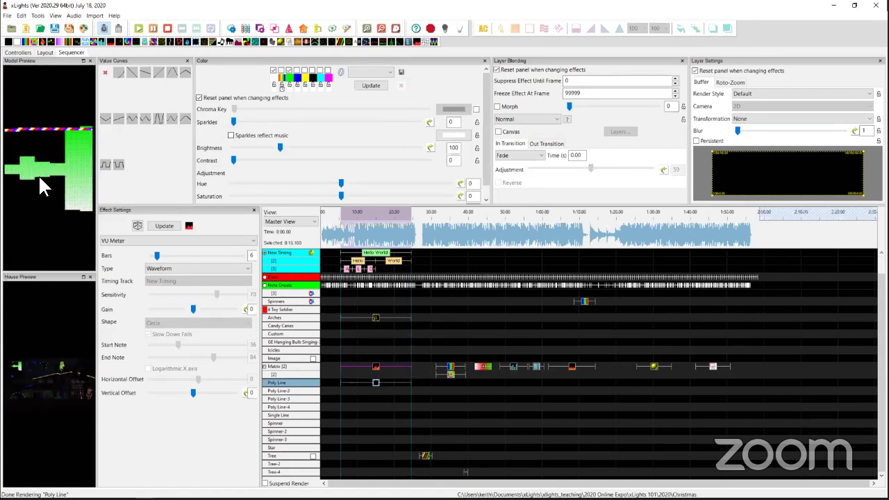
click(185, 268)
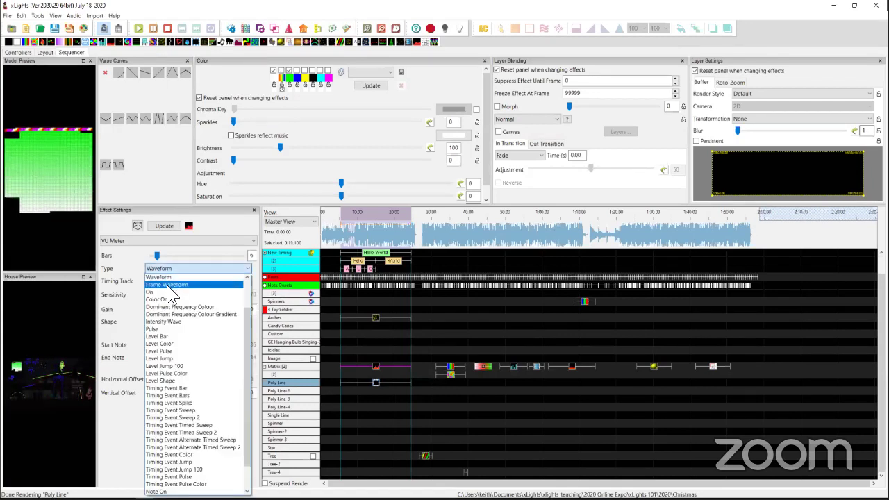
scroll(171, 285, up, 2)
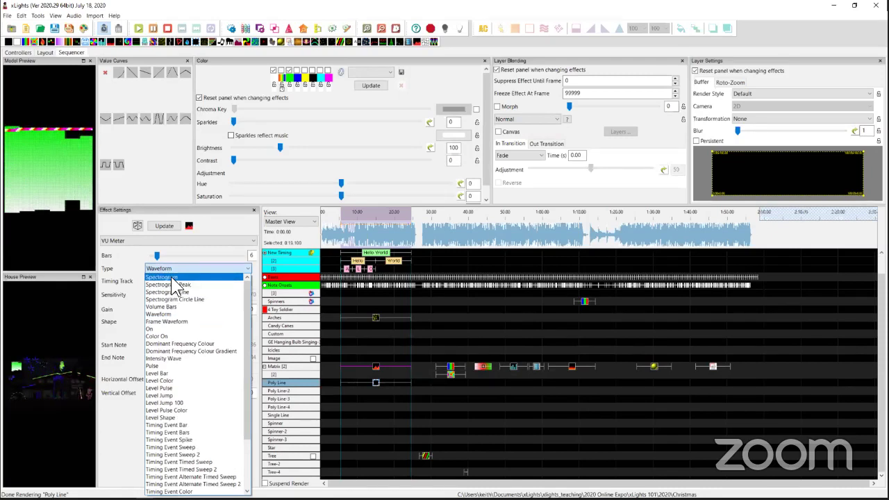
click(172, 279)
click(175, 268)
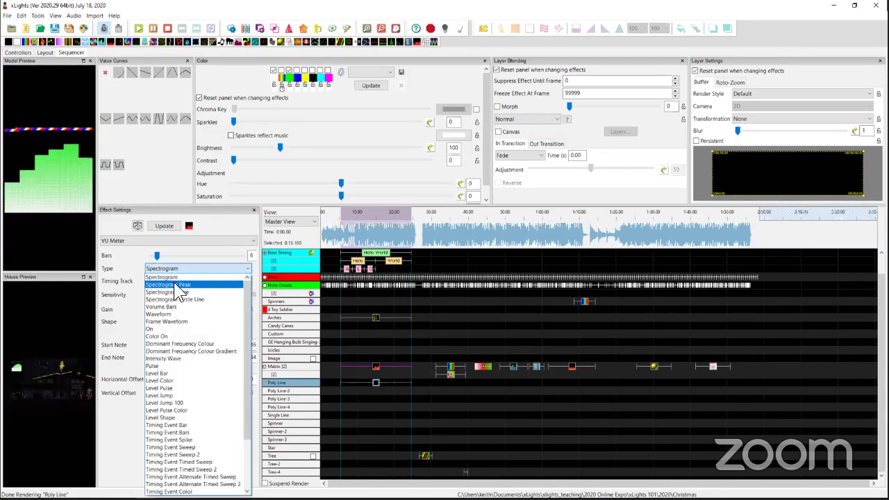
click(174, 282)
Step: Set the Matrix VU Meter's type to Note Level Pulse and look over the other types
click(176, 268)
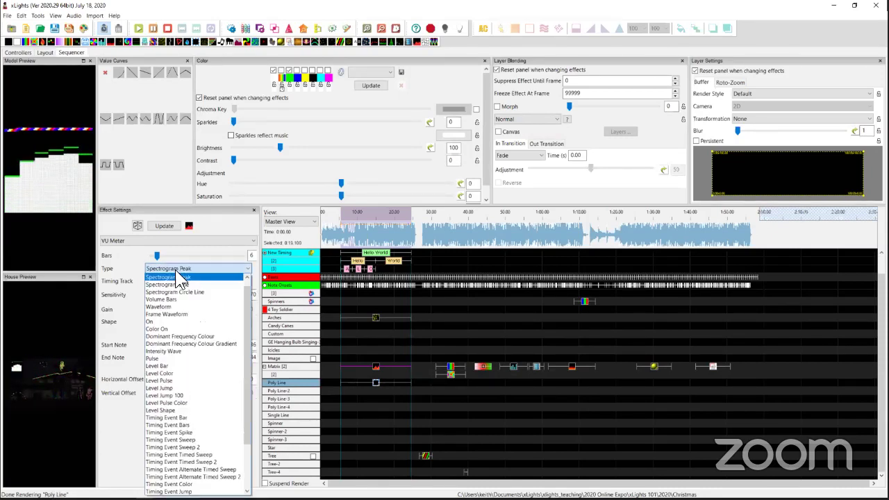
scroll(193, 425, down, 3)
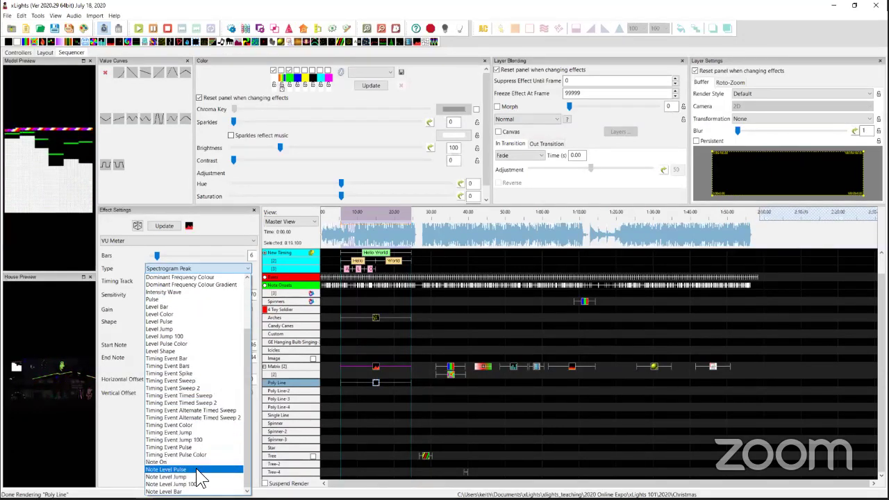
click(166, 470)
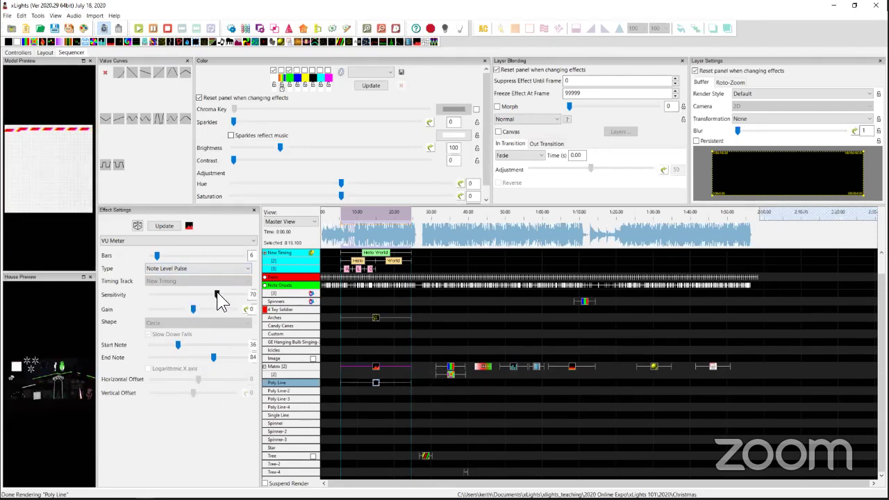
click(179, 268)
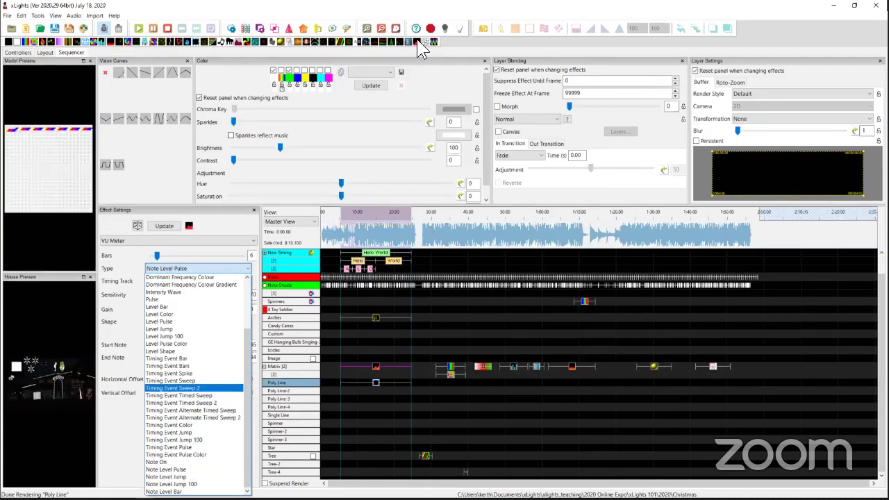
click(381, 450)
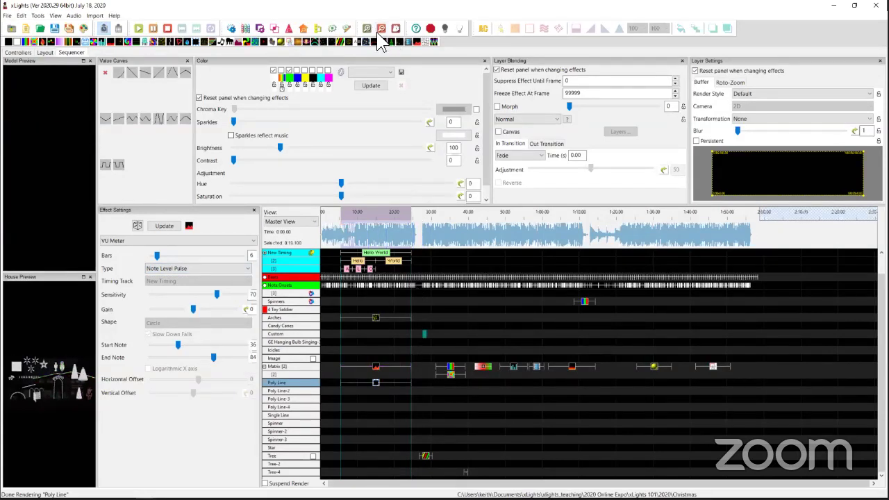
Step: Replace the Arches effect with VU Meter and set its type to Timing Event Sweep
drag(379, 41, 370, 322)
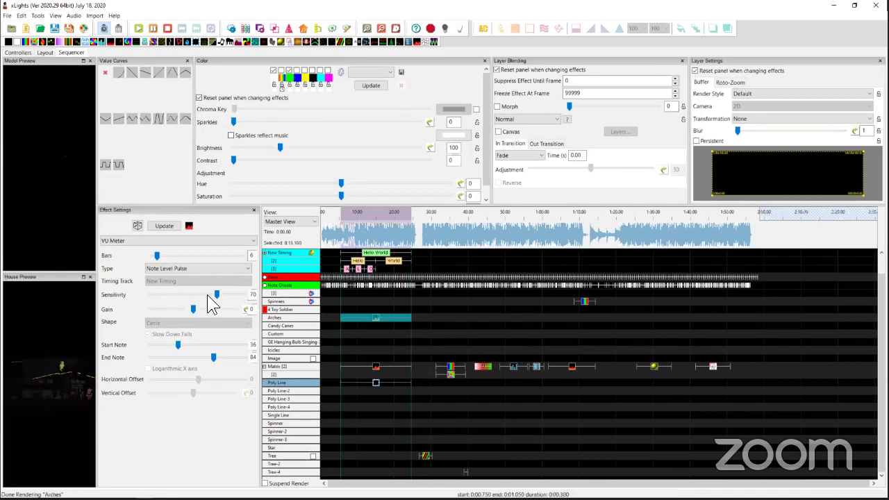
click(176, 268)
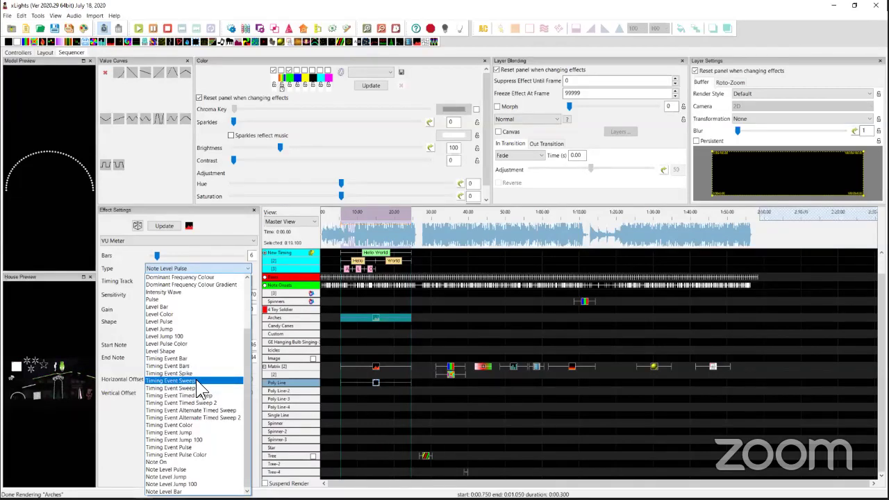
click(196, 382)
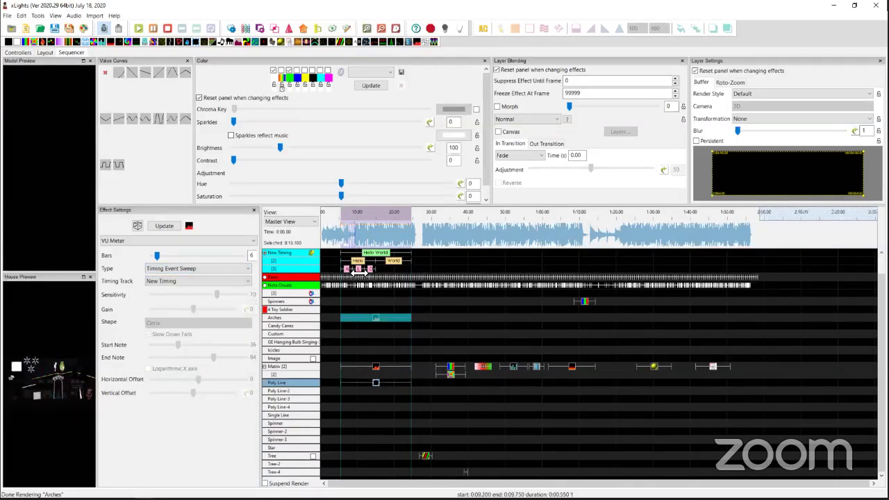
Step: Set the Arches VU Meter's timing track to Beats and its type to Timing Event Alternate Timed Sweep 2
click(190, 267)
click(174, 272)
click(175, 280)
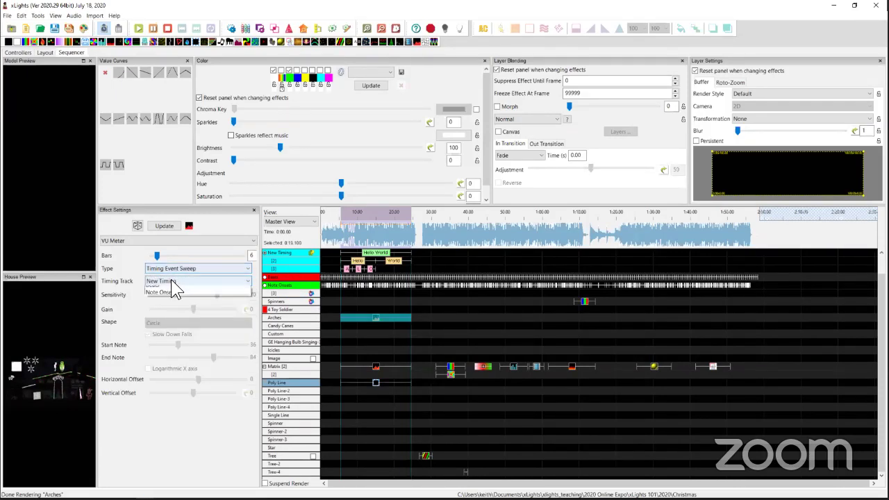
click(154, 297)
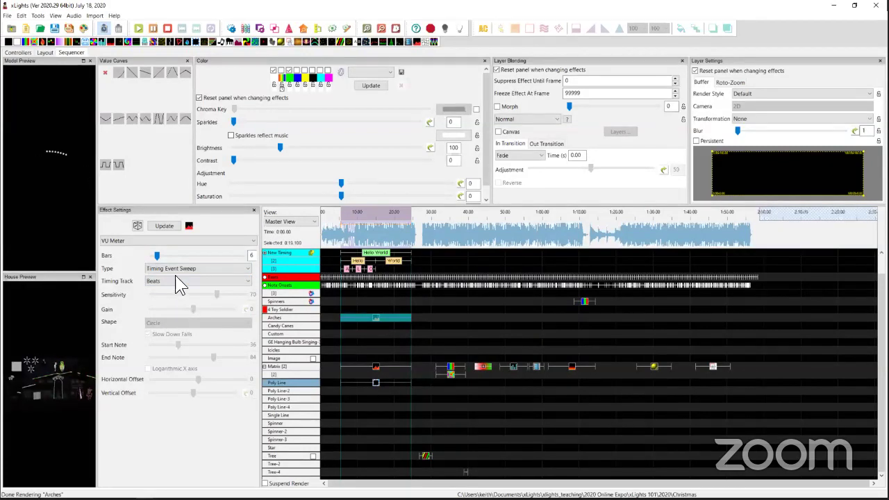
click(195, 266)
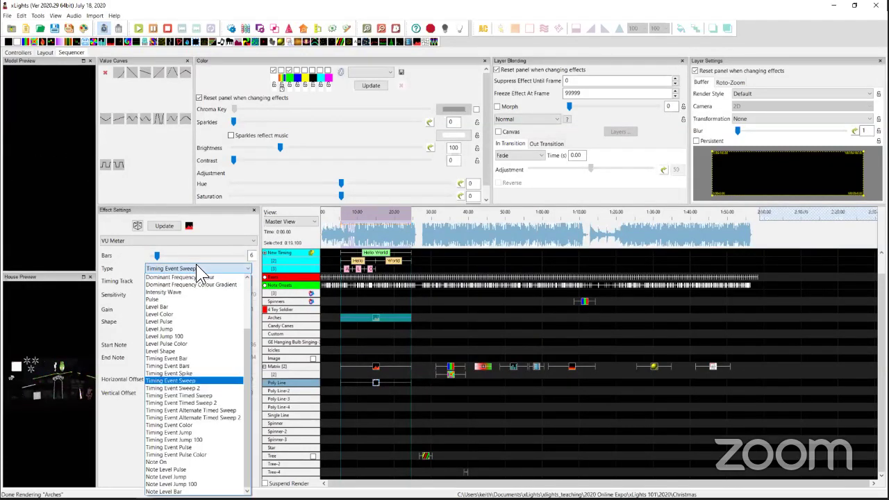
click(212, 417)
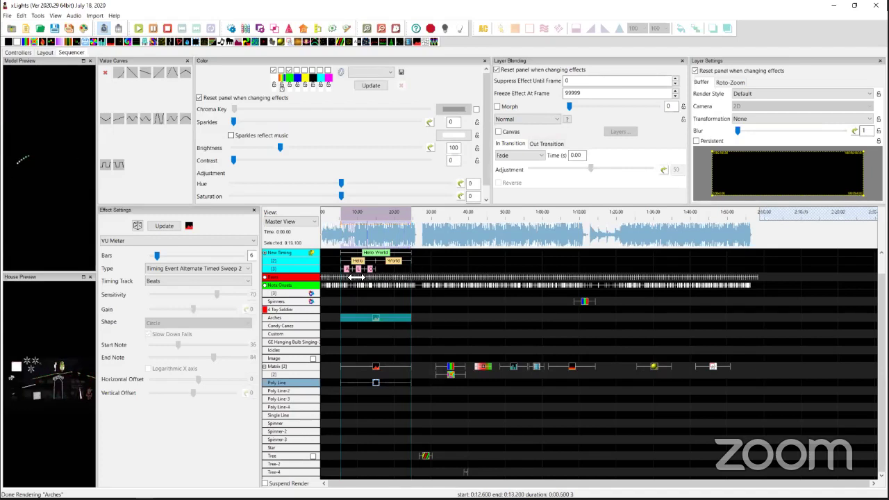
click(376, 368)
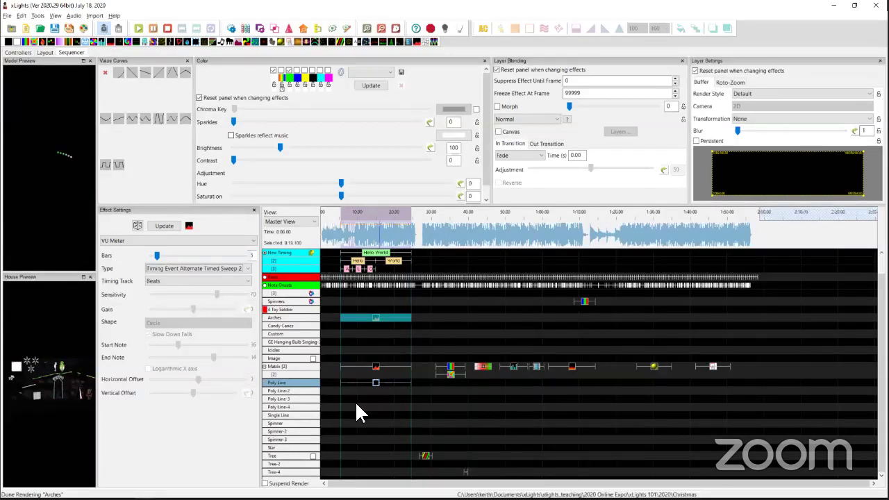
Step: Create random effects on the Poly Line-3 through Tree rows from 0:05.5 to 0:24.6 and look through their settings
drag(366, 453, 359, 407)
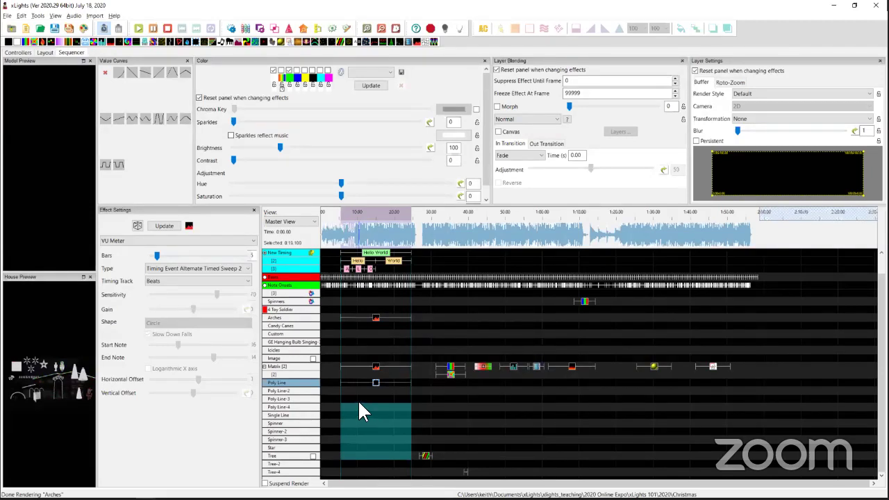
right_click(368, 419)
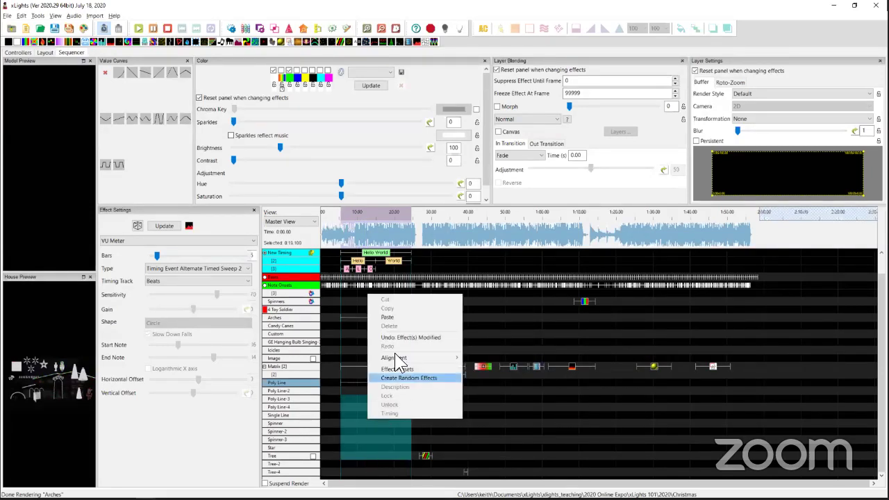
click(399, 378)
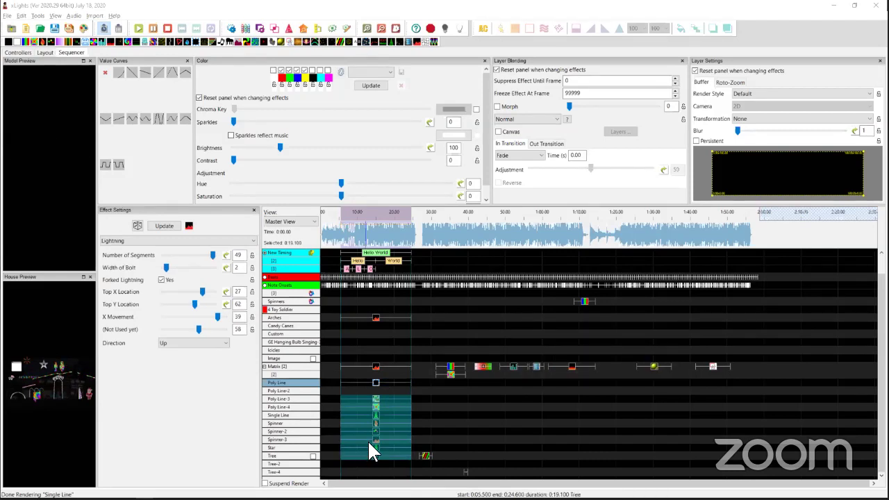
click(375, 400)
click(376, 408)
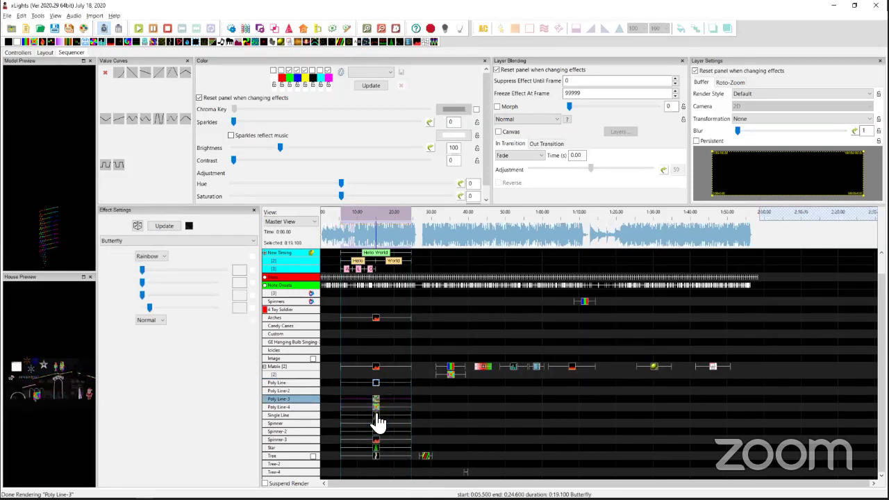
click(376, 417)
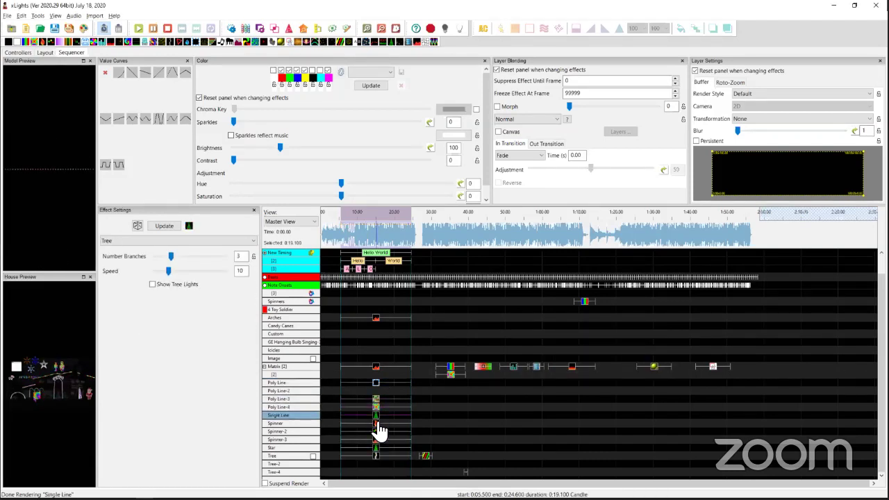
click(376, 424)
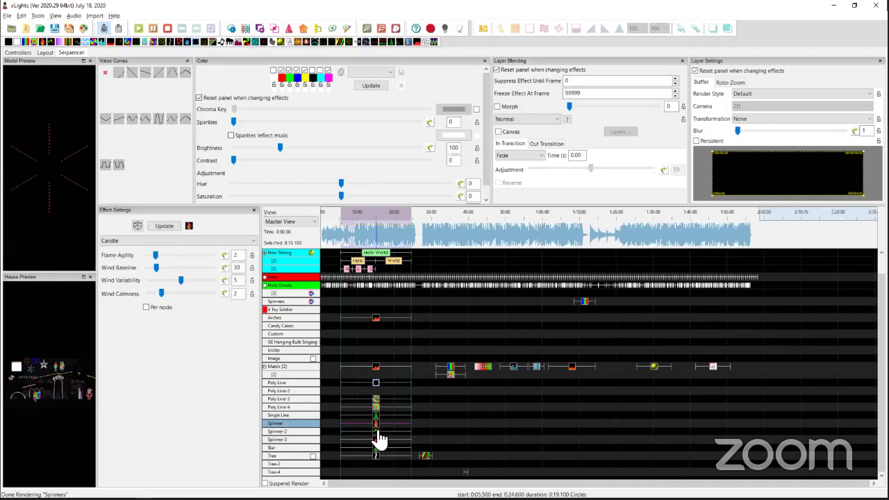
click(377, 432)
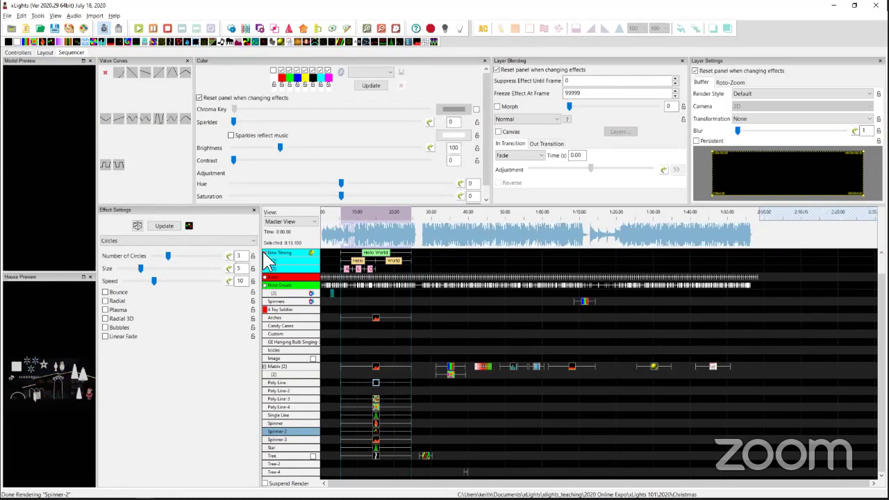
Step: Delete all effects on the rows from Spinners through Tree
drag(325, 294, 608, 380)
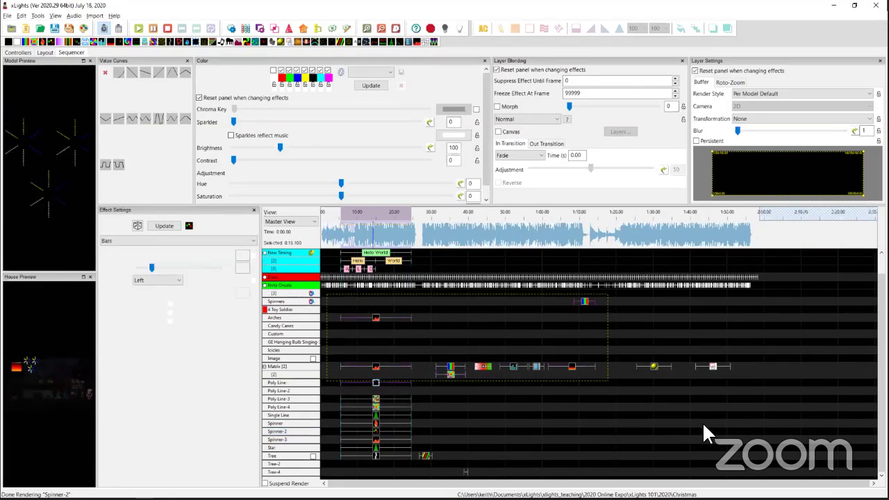
drag(703, 425, 755, 456)
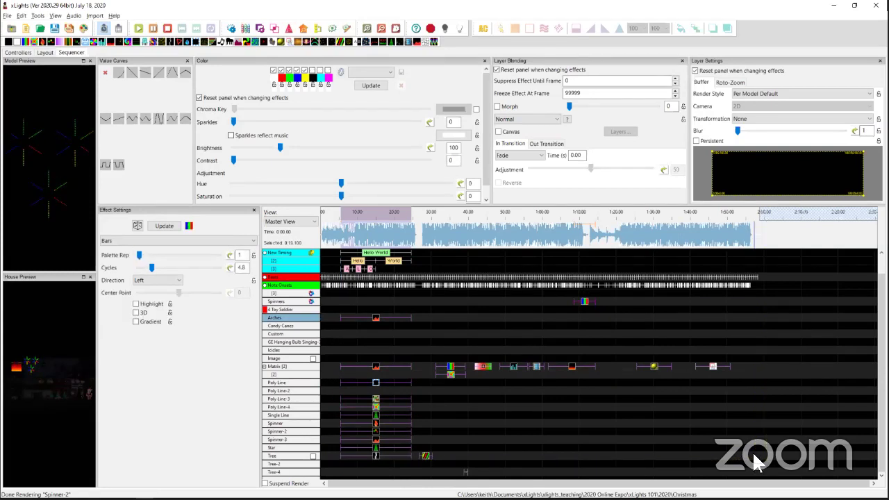
key(Delete)
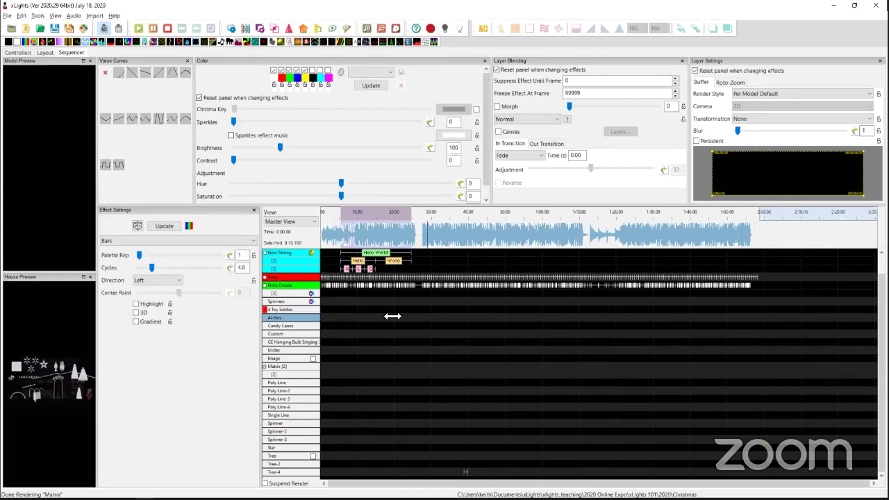
Step: Show the Beats timing marks across the grid and select single-beat cells on the Arches and Spinners rows
click(266, 286)
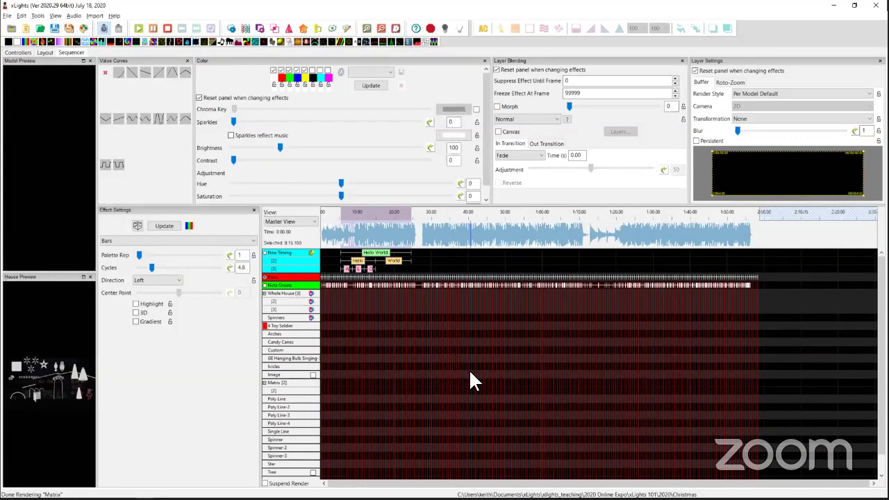
scroll(469, 372, up, 3)
click(469, 373)
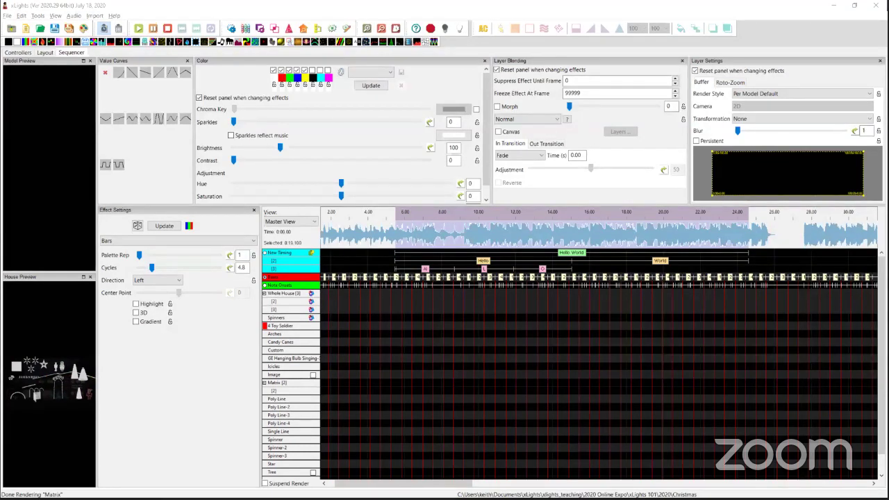
click(455, 333)
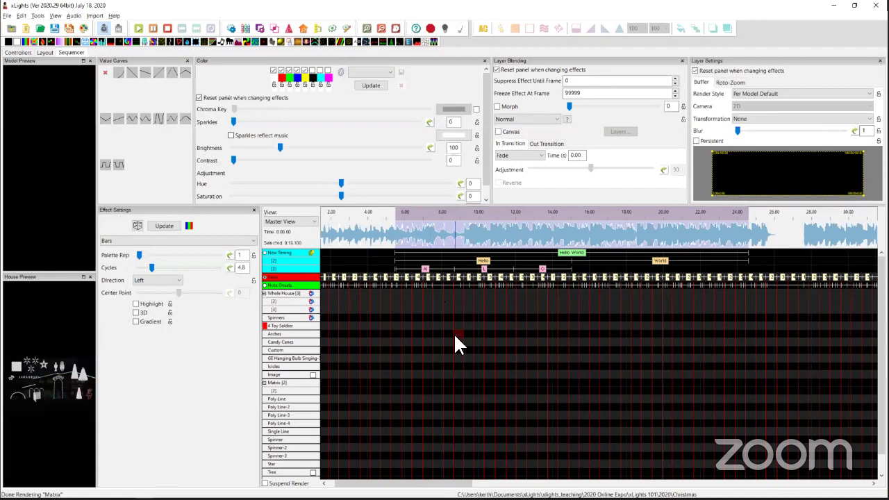
click(374, 319)
scroll(383, 353, down, 2)
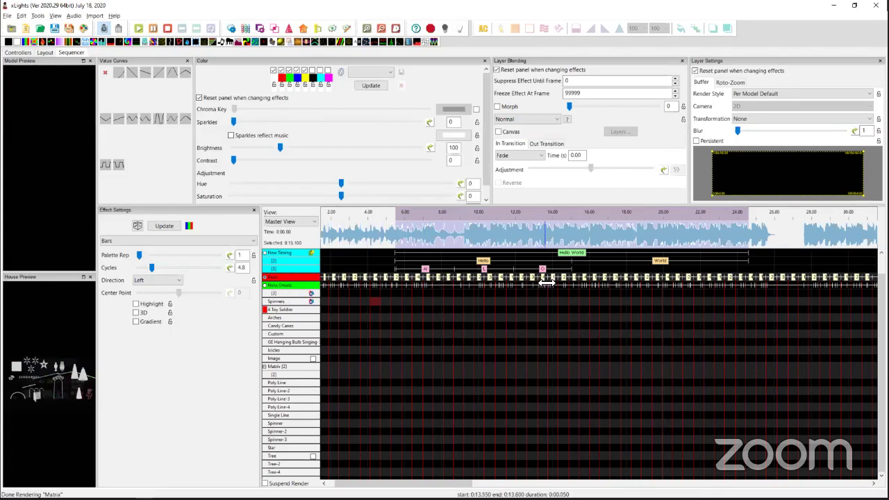
Step: Add a new fixed-interval timing track, and switch the grid back to the Beats timing marks
right_click(289, 259)
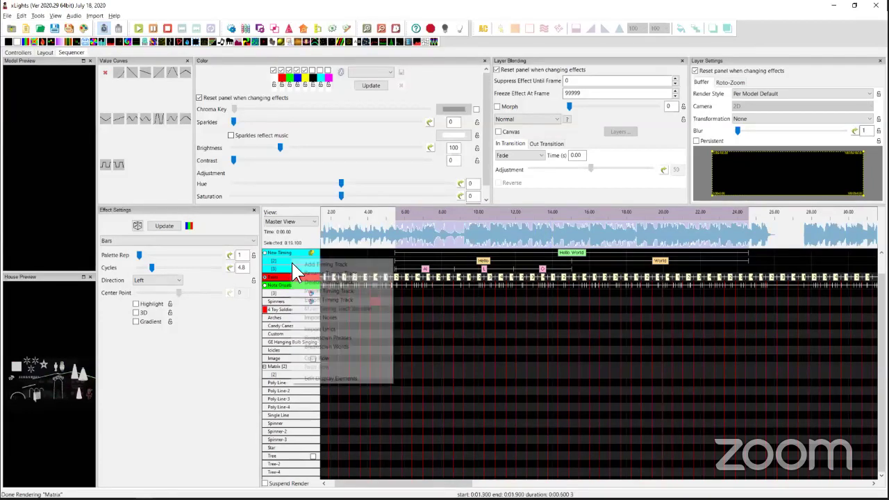
click(314, 262)
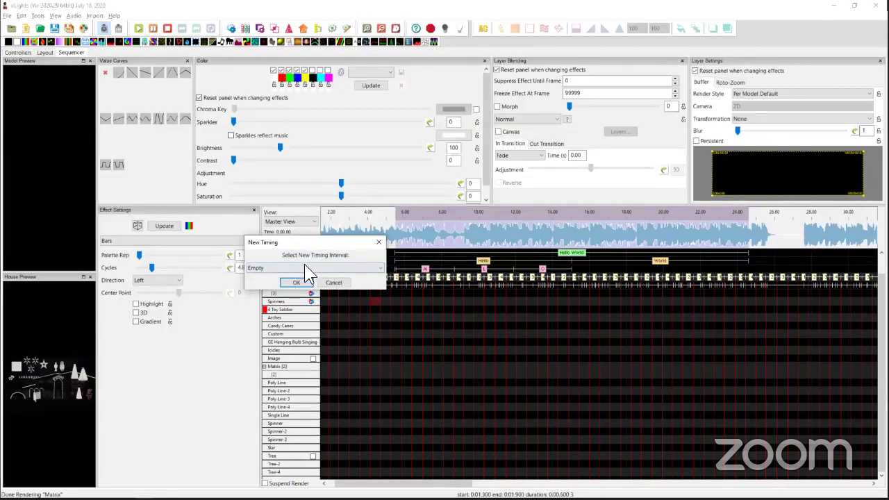
click(304, 267)
click(271, 279)
click(294, 282)
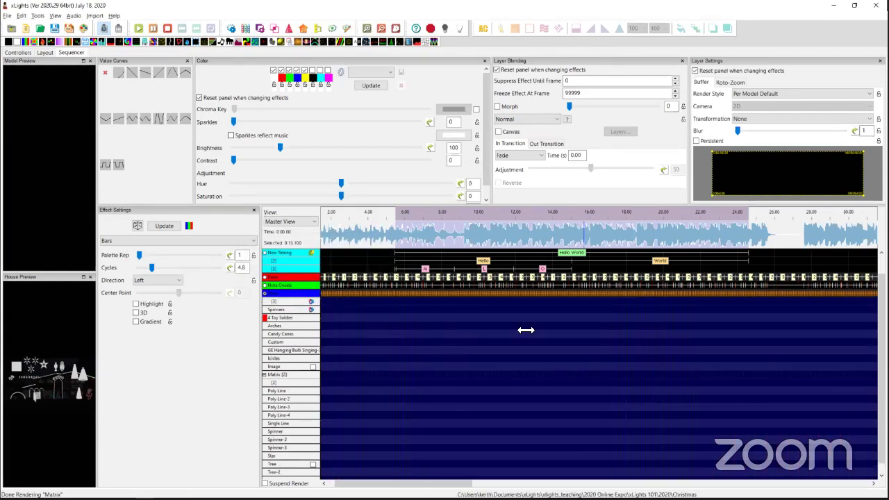
click(264, 277)
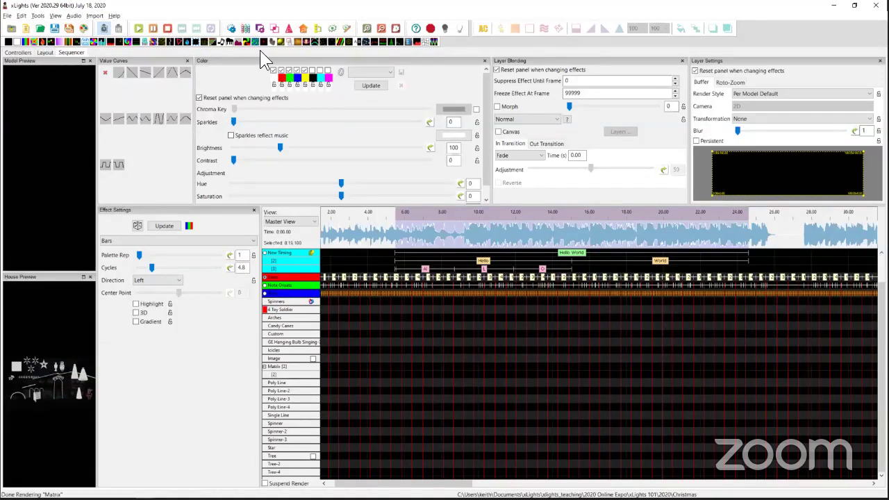
Step: Add a short and a longer Single Strand effect to Tree-2, moving the longer one to Tree and ending it at about 0:05.5
drag(317, 43, 343, 469)
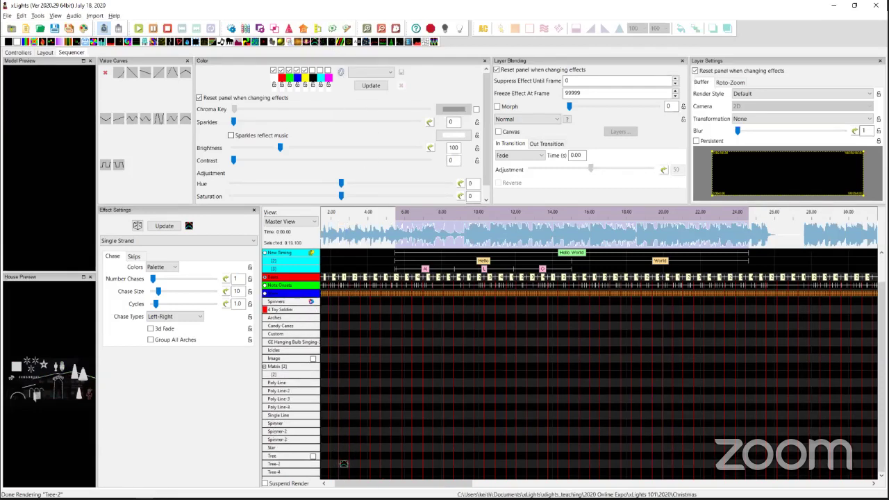
drag(371, 464, 427, 463)
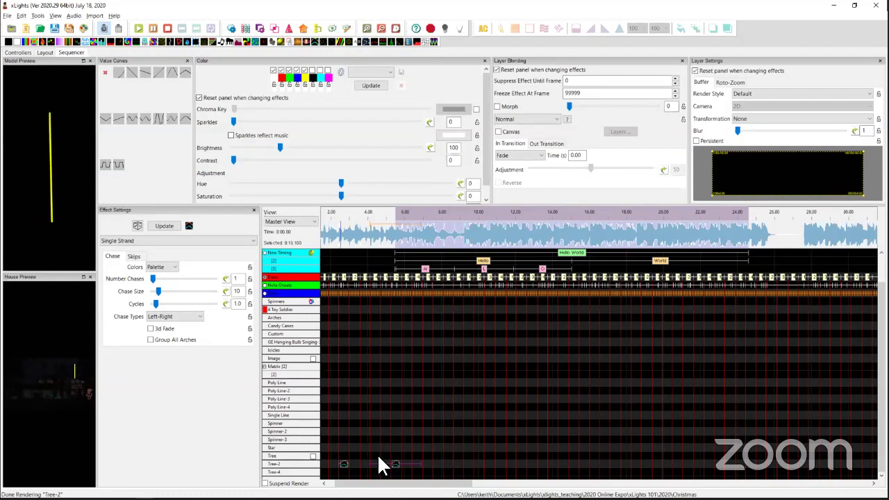
drag(393, 465, 395, 459)
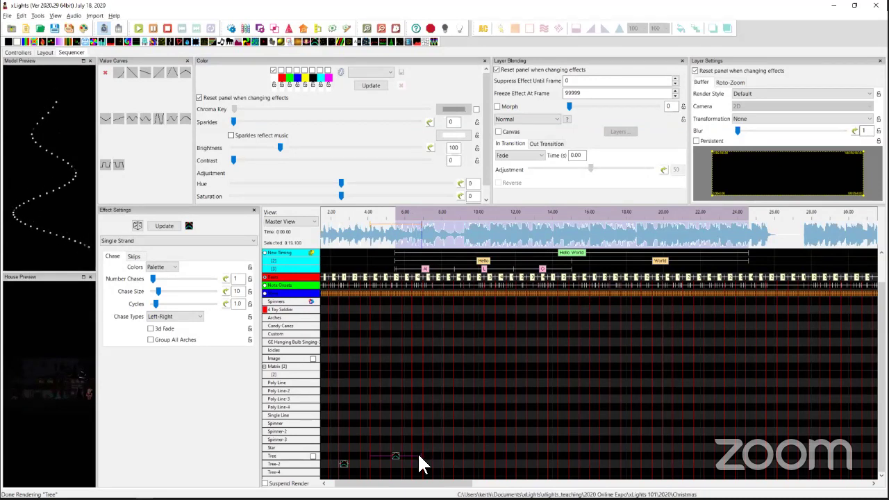
drag(421, 454, 394, 457)
Step: Expand the Tree's strands, add On effects from 0:06.4 to 0:07.0 on Strands 1 and 2, and extend both to start about 0:05.7
double_click(281, 457)
scroll(280, 431, down, 4)
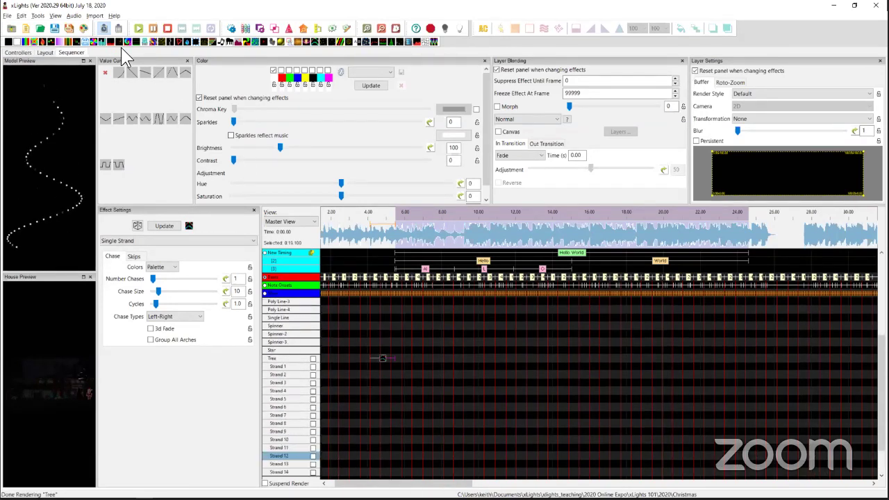
drag(16, 42, 417, 367)
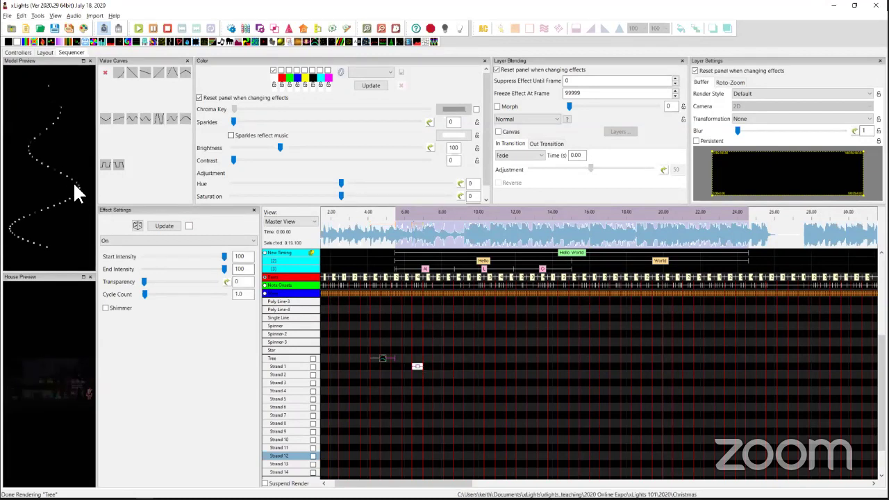
click(417, 368)
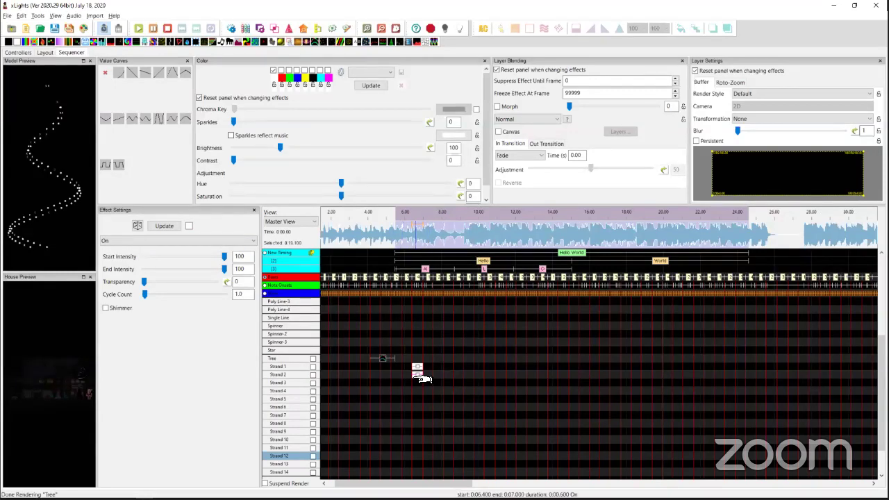
drag(415, 374, 400, 366)
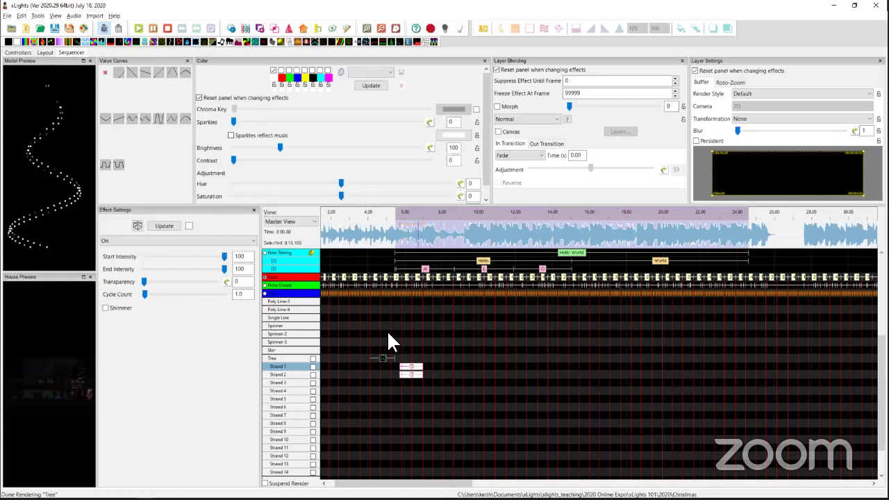
Step: Delete the effects on the Tree, Strand 1 and Strand 2 rows
drag(349, 329, 460, 395)
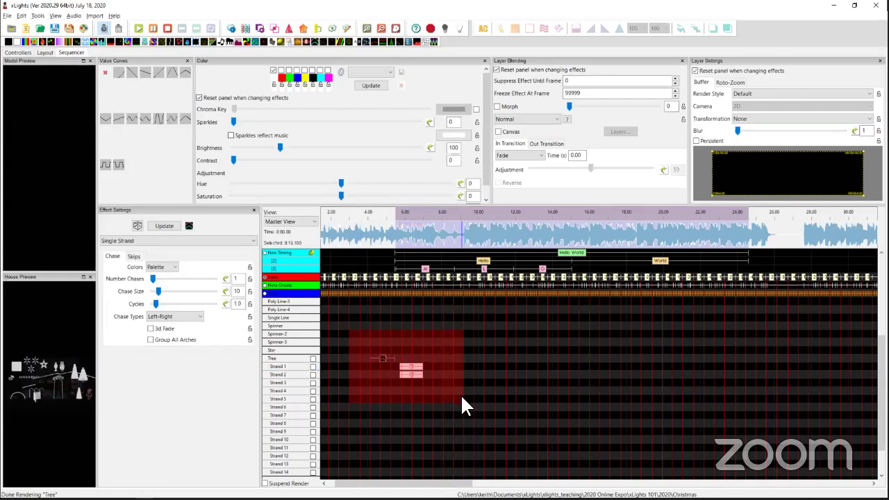
key(Delete)
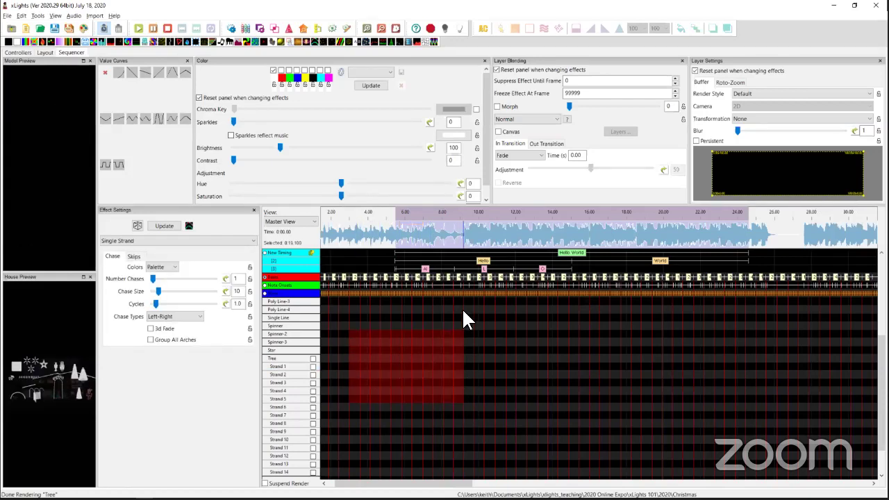
click(397, 406)
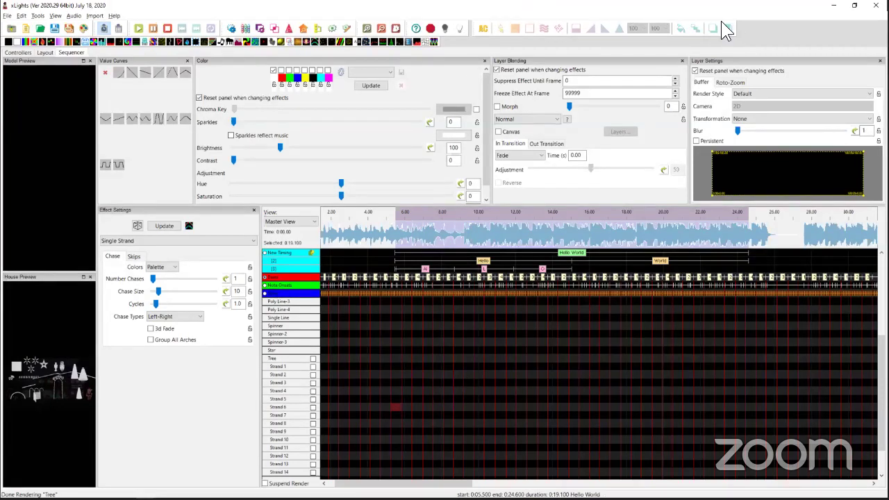
Step: Collapse the Tree's strand rows and turn on the AC lights mode
click(484, 31)
click(274, 357)
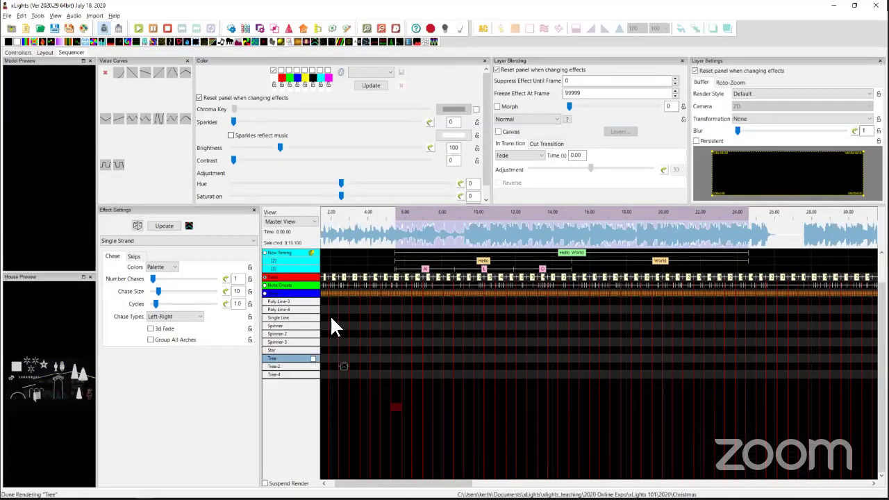
click(484, 29)
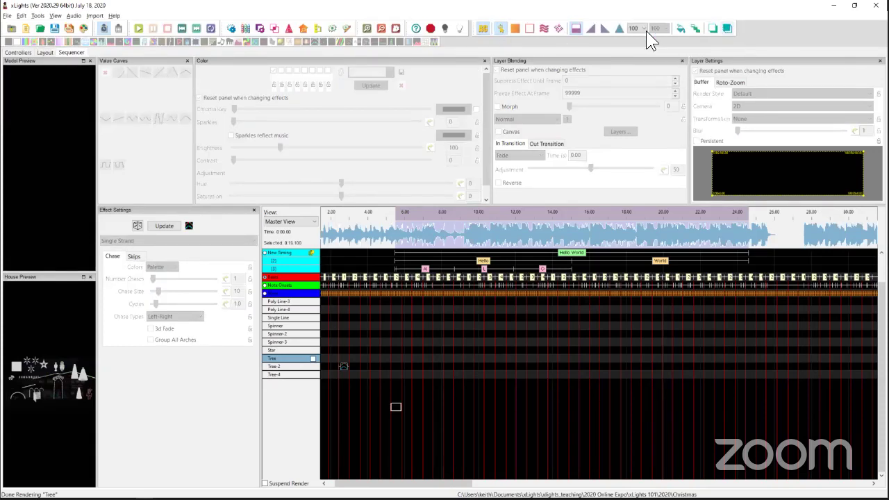
Step: Expand the Tree's strands and add a ramp-up effect on Strand 2 from about 0:05.3 to 0:11.5
double_click(294, 357)
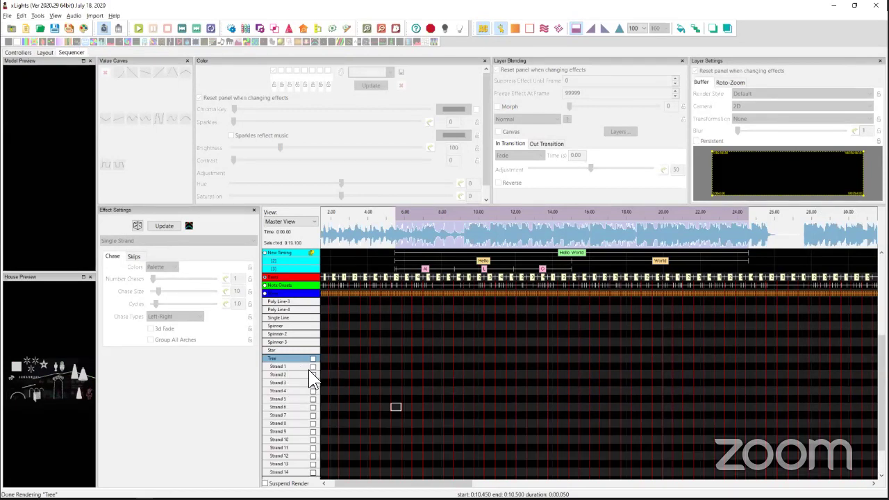
scroll(275, 372, down, 3)
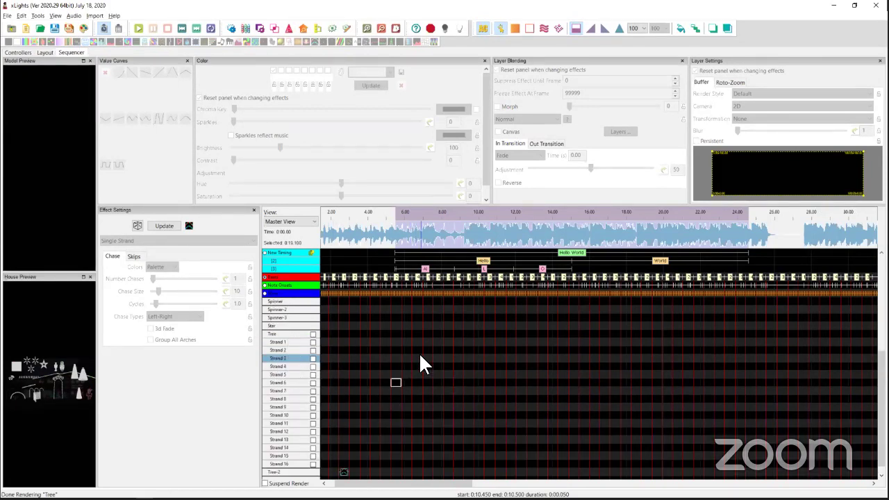
click(393, 337)
drag(394, 349, 500, 349)
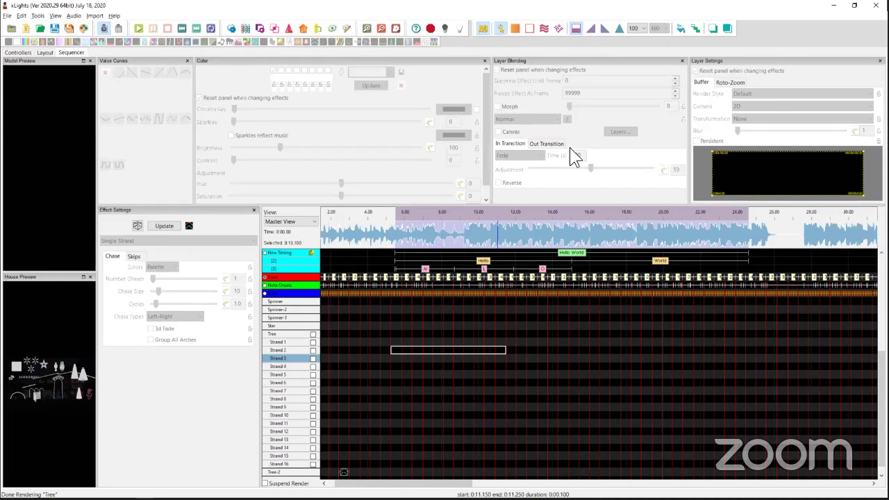
click(589, 28)
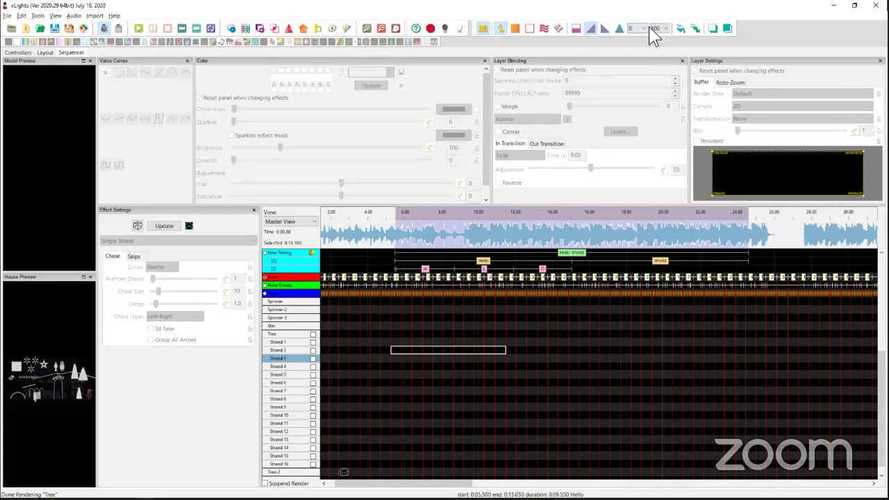
click(528, 26)
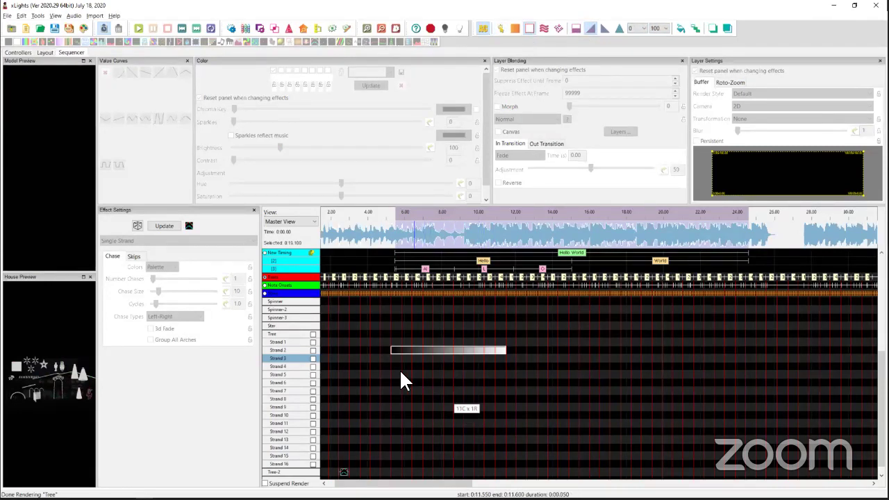
Step: Paint freehand ramp-up effects between about 0:05 and 0:19.5 on Strands 4, 5, 7, 8, 11, 12 and 13
drag(393, 374, 484, 382)
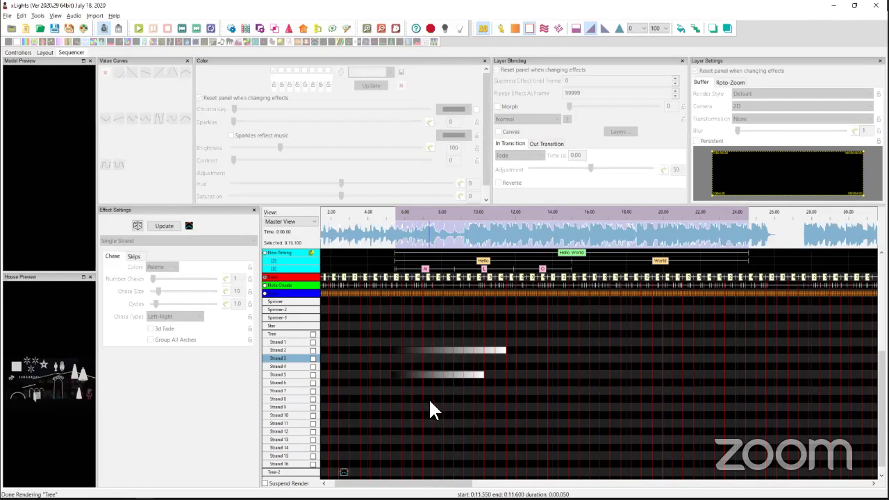
drag(428, 401, 526, 399)
drag(558, 365, 620, 366)
drag(569, 391, 644, 392)
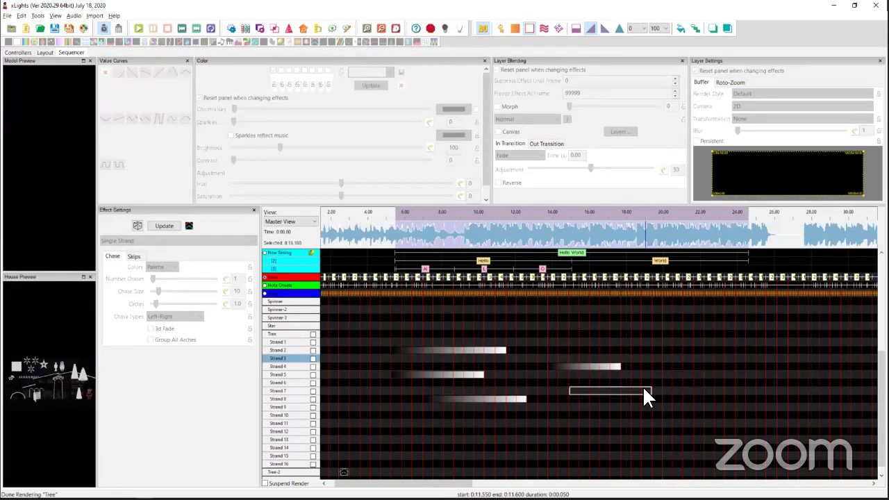
drag(551, 423, 631, 423)
drag(529, 438, 598, 429)
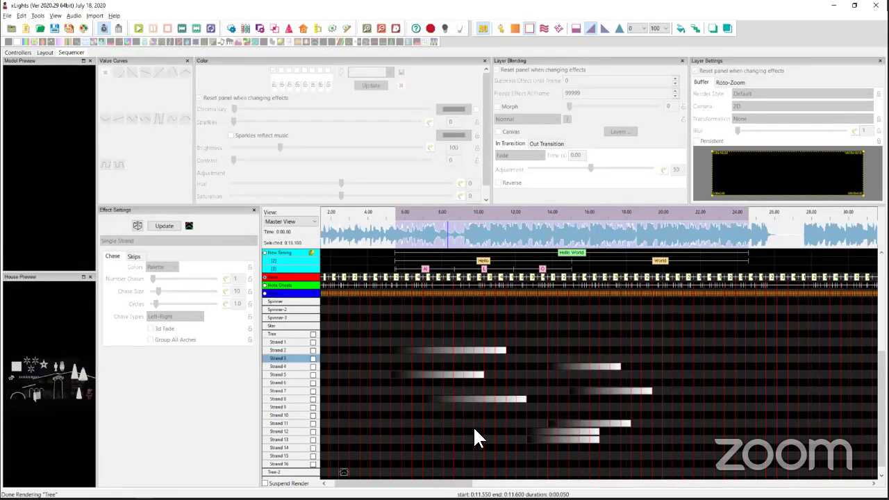
Step: Paint a ramp-up block across Strands 2 to 12 from about 0:08 to 0:13, plus shorter ramps on Strands 10, 14 and 15
drag(444, 435, 495, 395)
drag(527, 350, 537, 346)
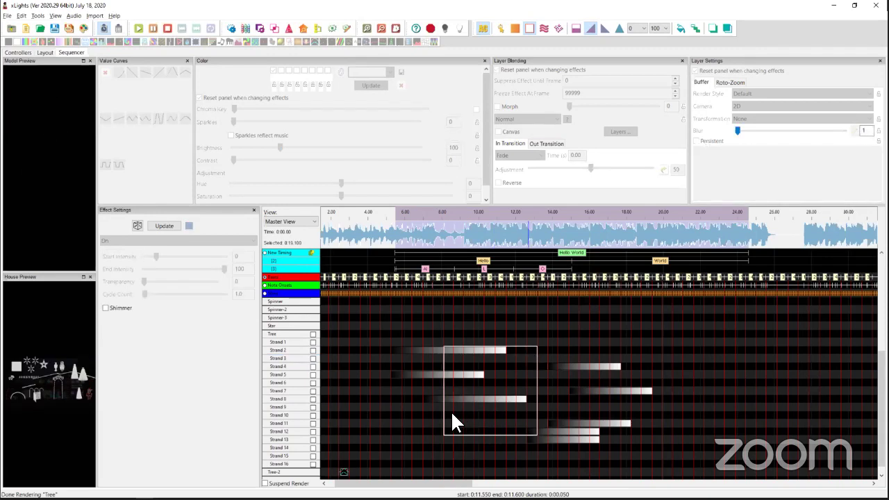
drag(453, 422, 445, 423)
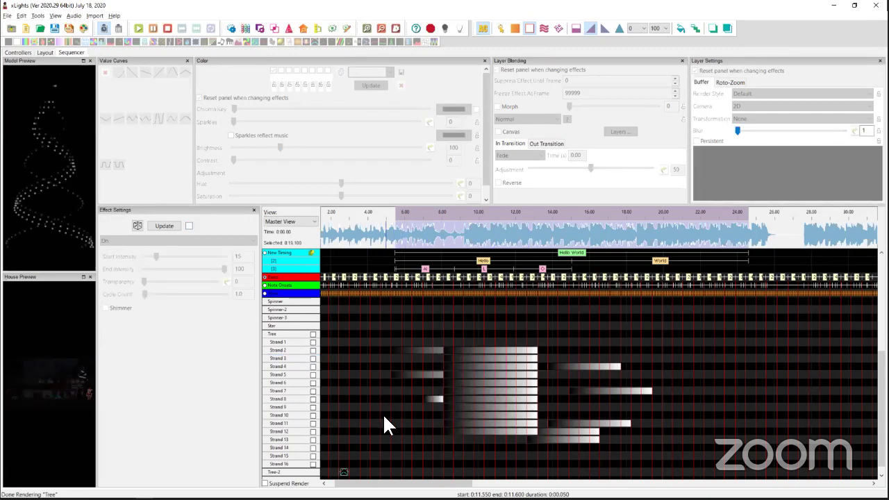
drag(384, 417, 443, 416)
drag(398, 447, 548, 444)
Step: Paint an intensity 100 block on Strands 3 to 6 near 0:10 and an intensity 33 block on Strands 1 to 6 near 0:17
click(577, 29)
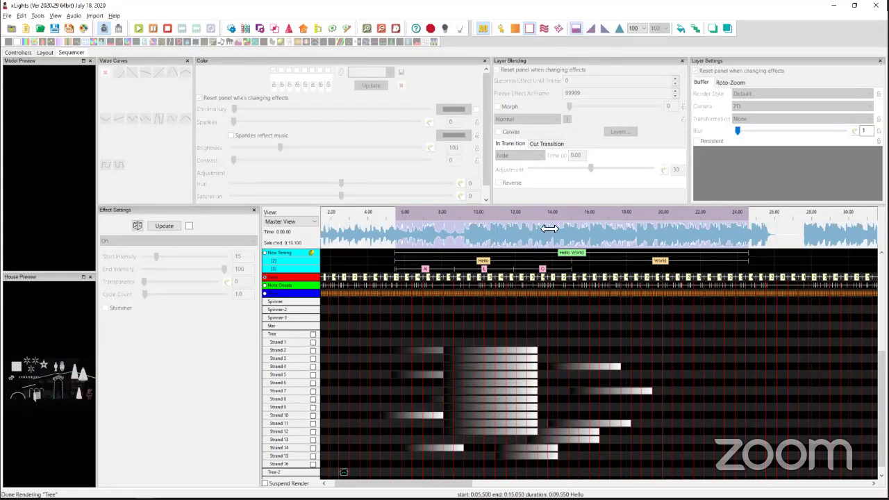
drag(474, 354, 502, 385)
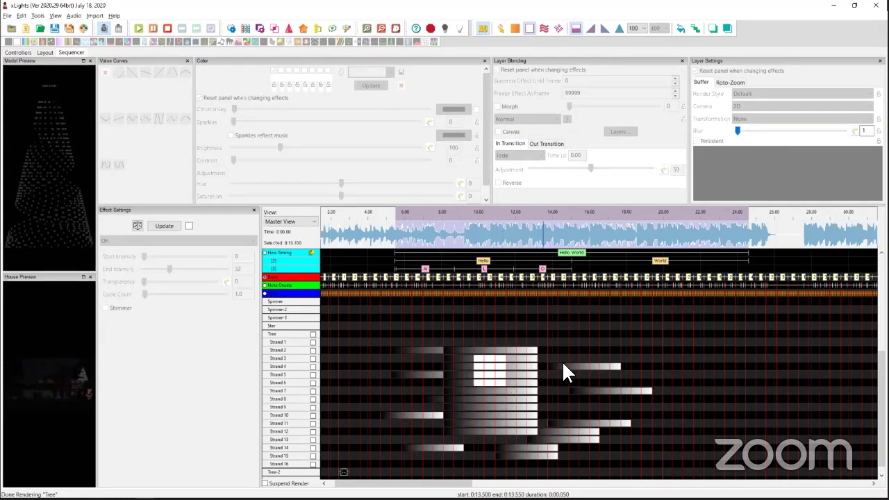
click(641, 27)
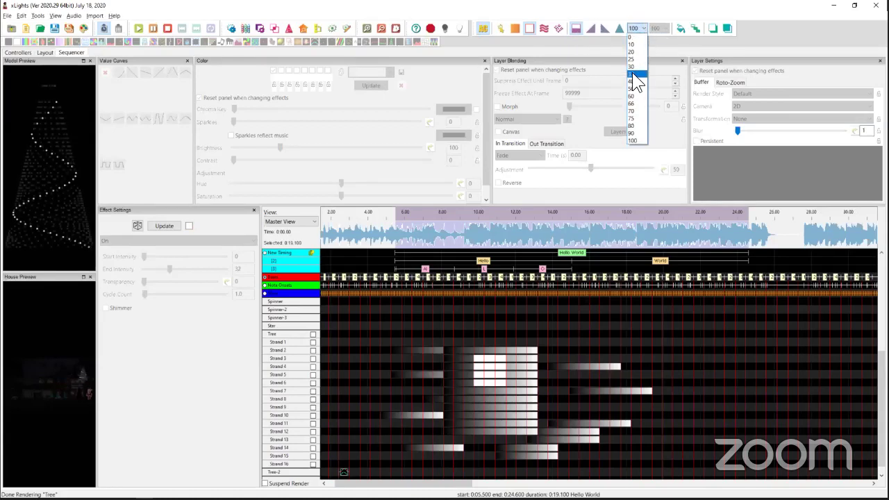
click(633, 73)
drag(606, 342, 640, 386)
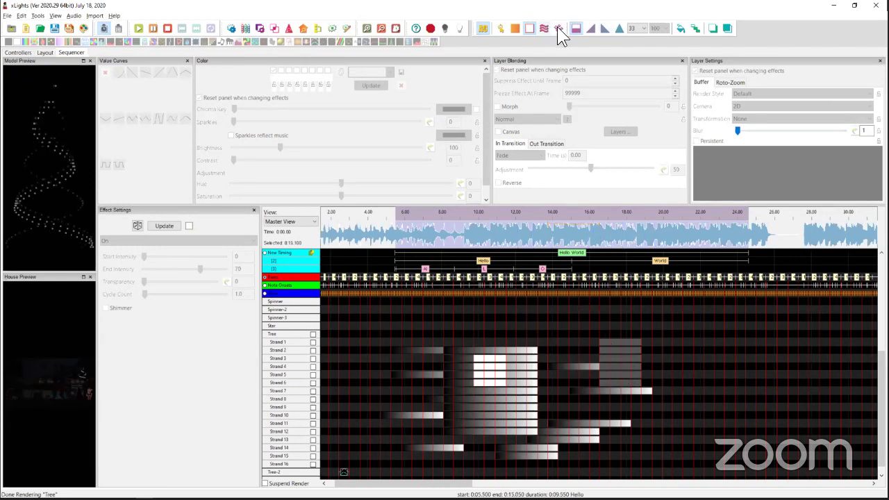
Step: Switch to select mode and fill Strand 1 with an On effect from about 0:03.6 to 0:09.2
click(499, 29)
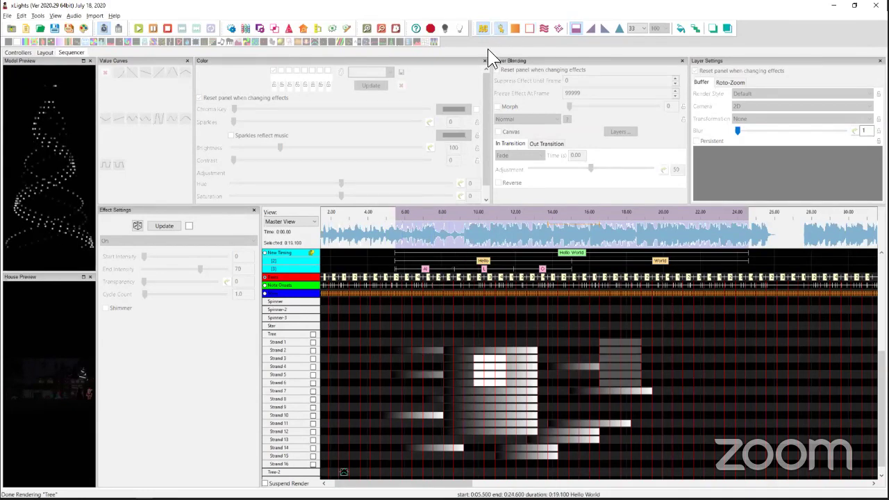
click(364, 359)
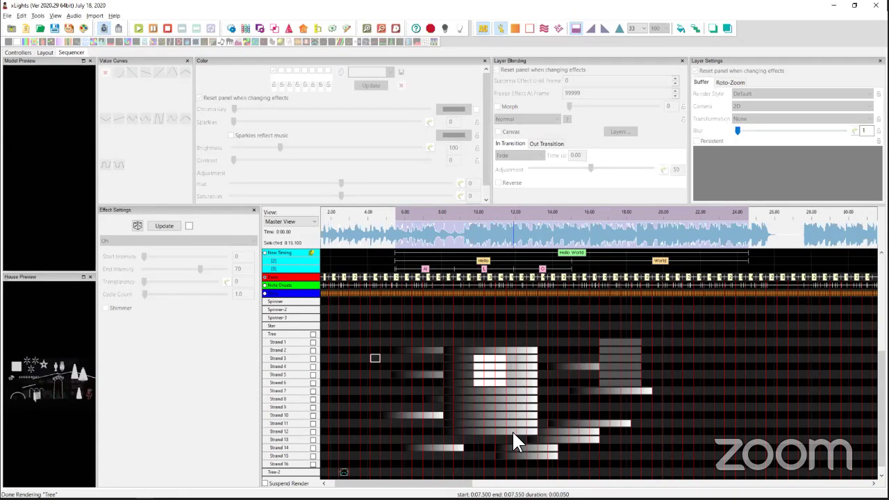
drag(361, 341, 432, 342)
key(shift+Right)
key(shift+Right)
key(shift+Right)
key(o)
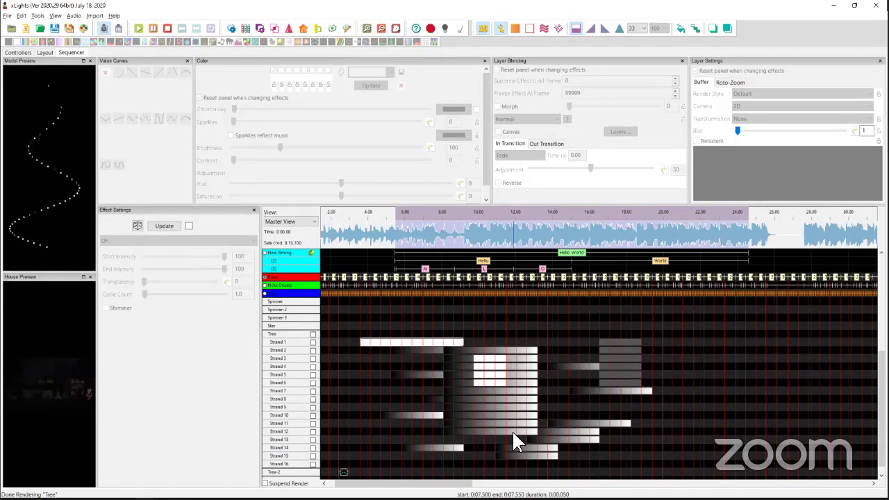
Step: Select Strands 1 to 5 from about 0:10.3 to 0:13.2 and apply a ramp up
key(Right)
key(Right)
key(shift+Right)
key(shift+Right)
key(shift+Right)
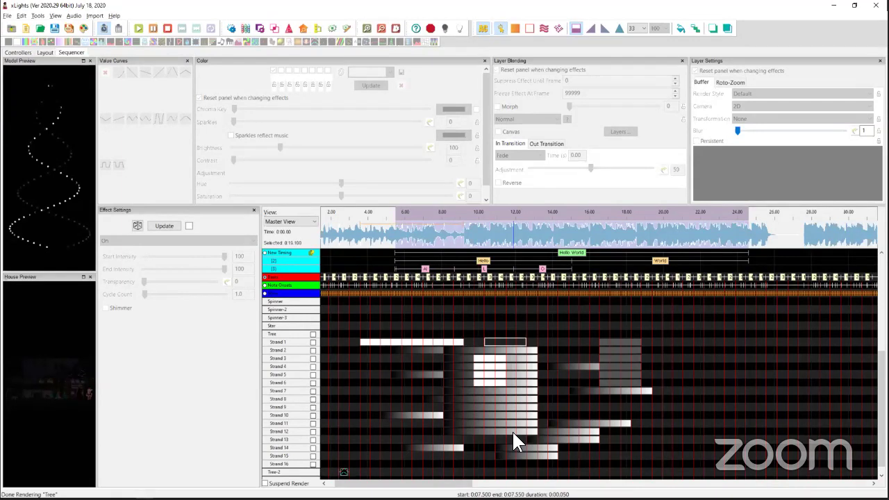
key(shift+Right)
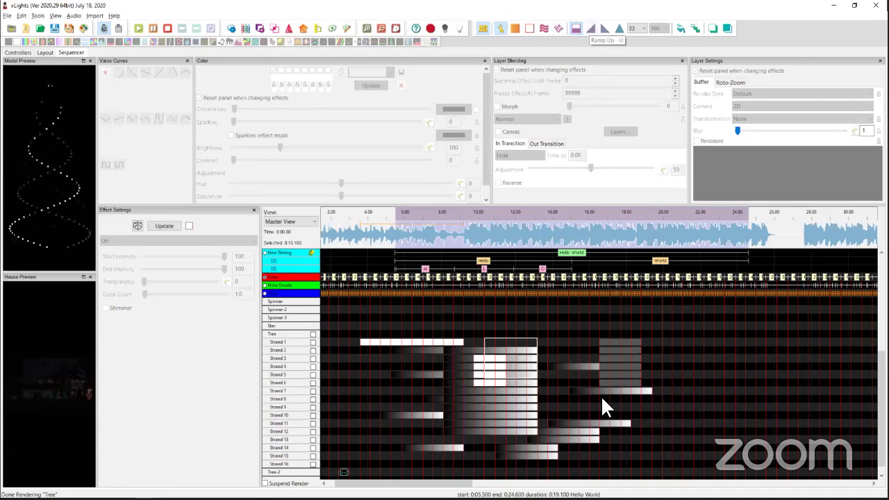
key(u)
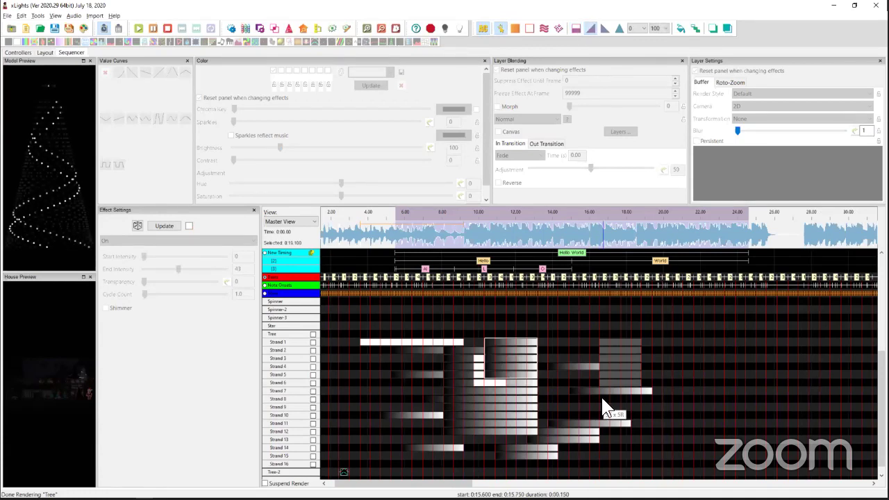
Step: Apply a ramp down to Strands 1 to 5 from about 0:13.2 to 0:16.5, directly after the ramp-up block
key(Right)
key(Up)
key(Up)
key(Up)
key(Up)
key(Up)
key(Up)
key(shift+Down)
key(shift+Down)
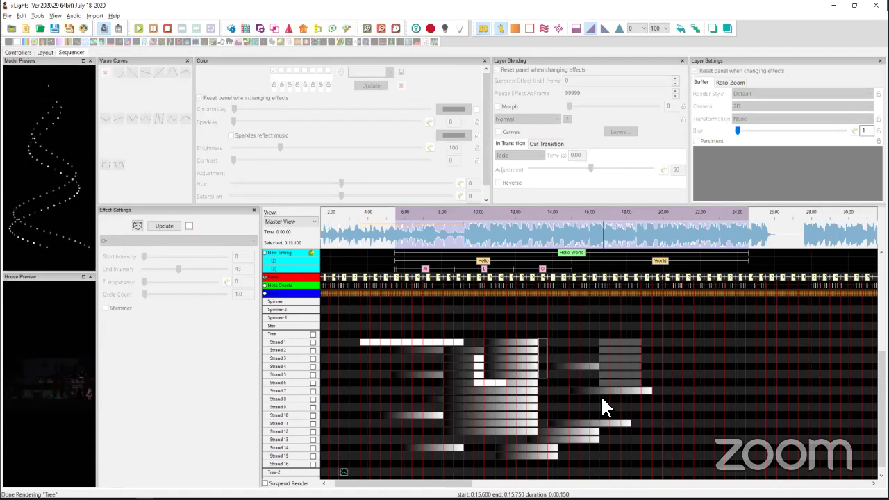
key(shift+Right)
key(shift+Right)
key(shift+Right)
key(shift+Right)
key(shift+Right)
key(shift+Right)
key(ctrl+v)
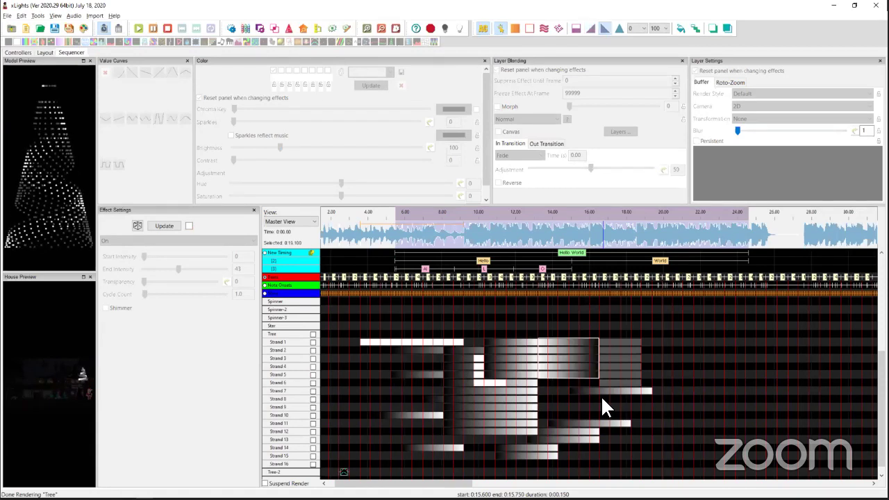
Step: Select Strands 3 to 7 from 0:03.0 to about 0:07.5 and apply a shimmering ramp down
key(Left)
key(Left)
key(Left)
key(Left)
key(Left)
key(Left)
key(Left)
key(Left)
key(Left)
key(Left)
key(Left)
key(Left)
key(Left)
key(Left)
key(Left)
key(Left)
key(Left)
key(Down)
key(Down)
key(Left)
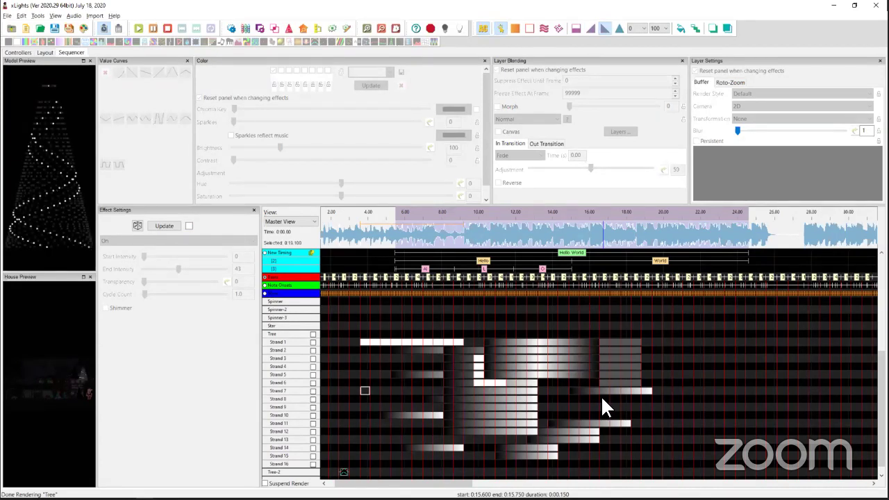
key(Up)
key(Up)
key(Up)
key(Up)
key(Left)
key(shift+Down)
key(shift+Down)
key(shift+Down)
key(shift+Down)
key(shift+Right)
key(shift+Right)
key(shift+Right)
key(shift+Right)
key(shift+Right)
key(shift+Right)
key(shift+Right)
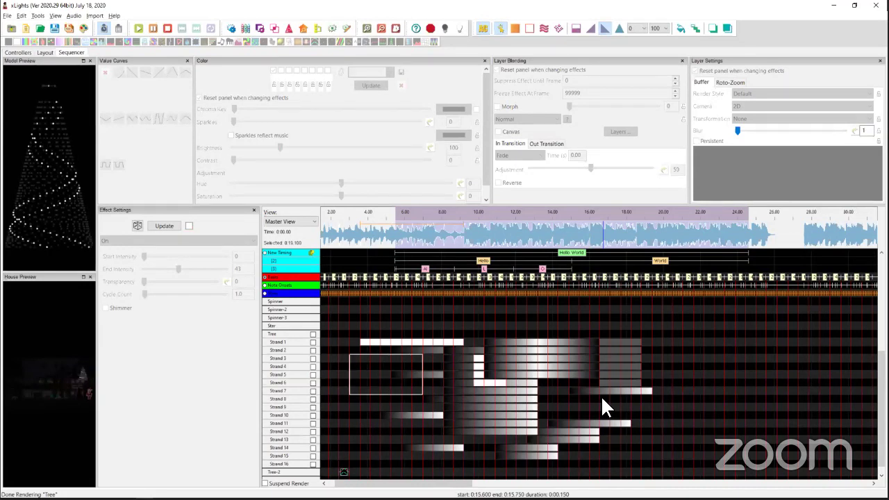
key(ctrl+v)
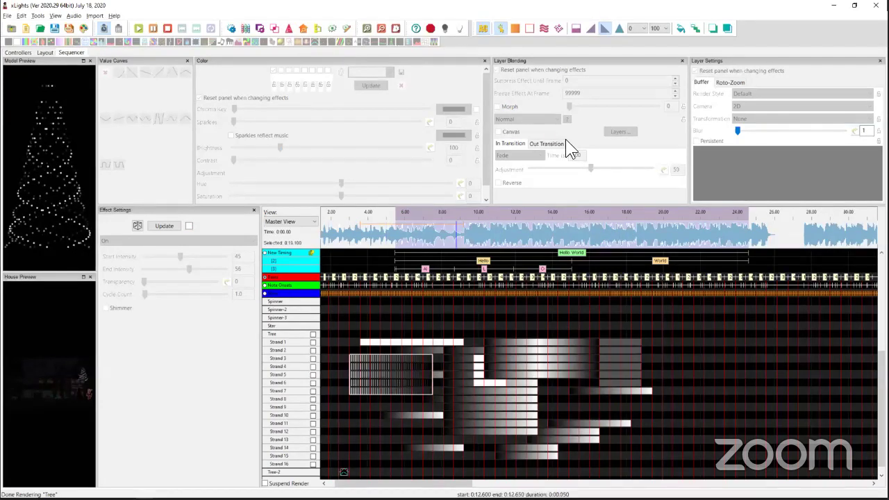
Step: Add a short ramp down on Strand 1 at about 0:19.5 and cascade it across Strands 1 to 8 until about 0:24
click(574, 28)
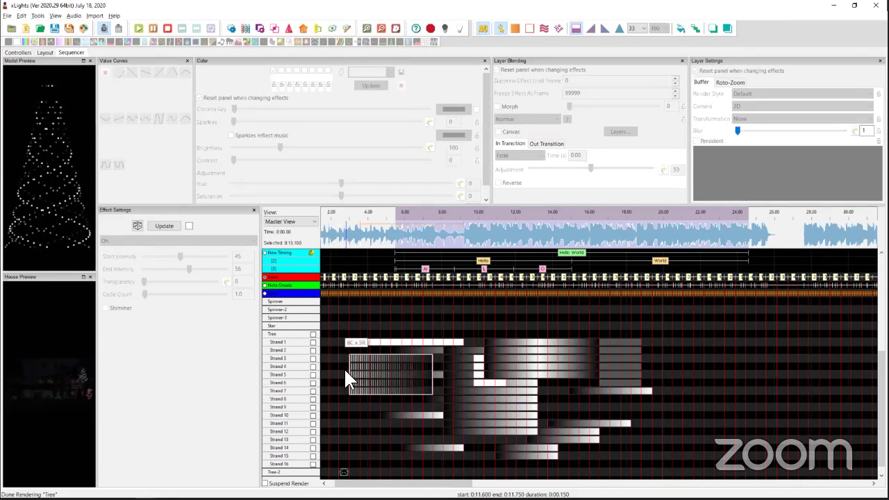
click(330, 331)
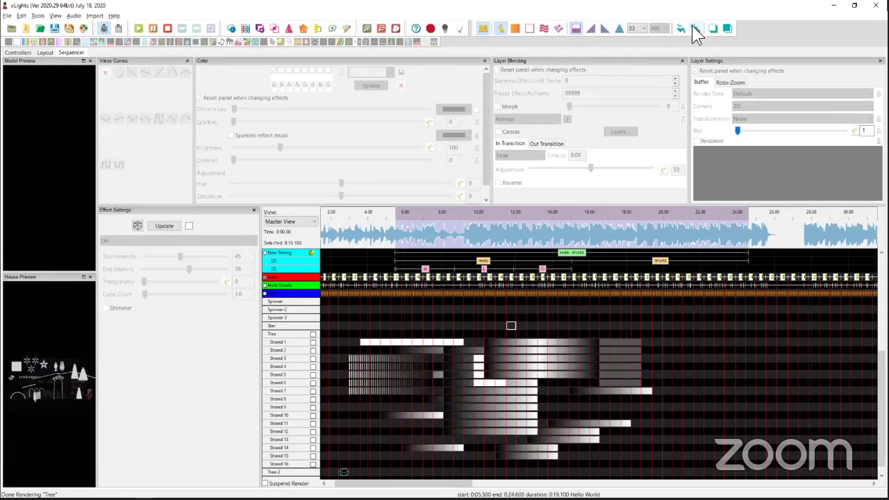
click(661, 243)
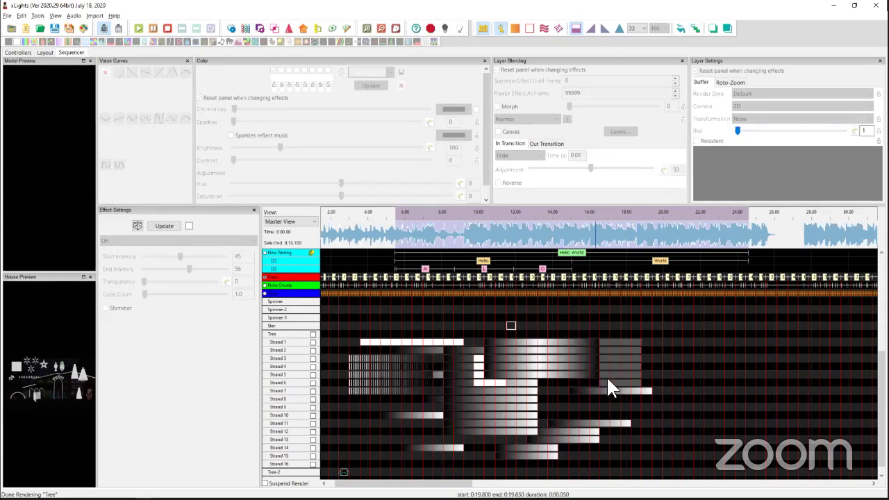
click(654, 340)
drag(668, 339, 733, 400)
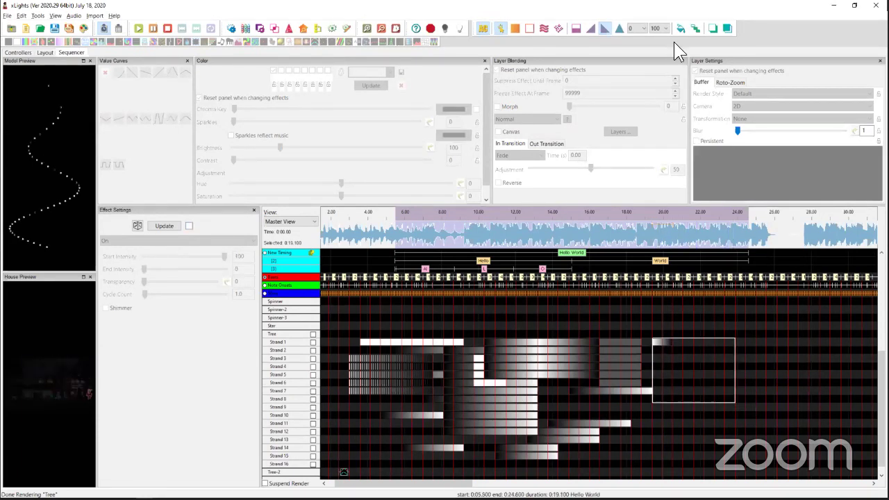
click(695, 28)
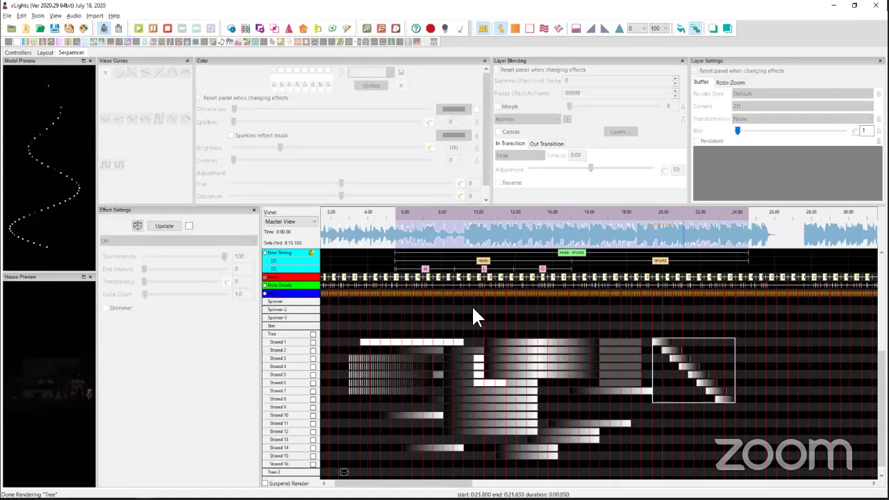
Step: Turn off the AC lights mode and view the On settings of Strand 4's cascaded effect and the shimmering ramp-down block
click(484, 27)
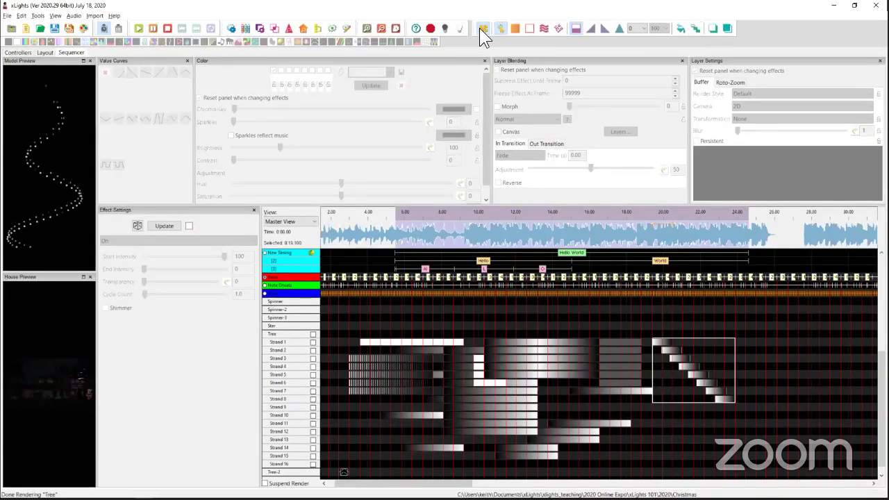
click(480, 28)
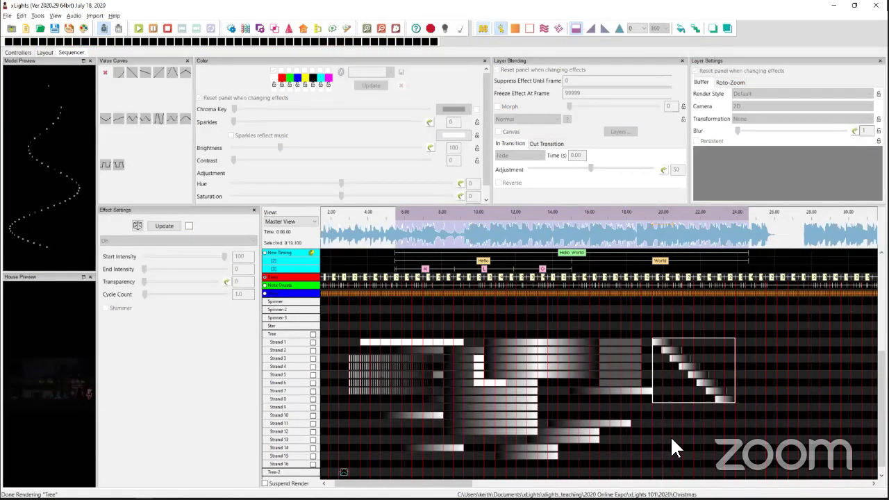
click(686, 368)
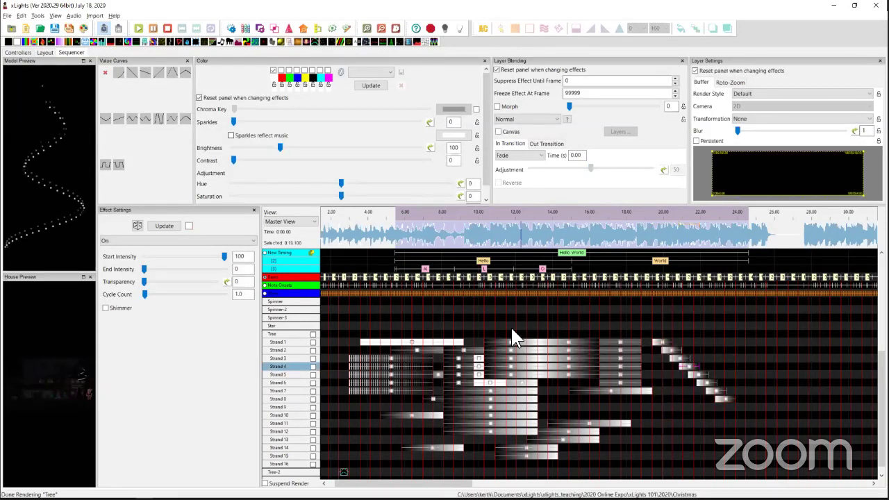
click(423, 375)
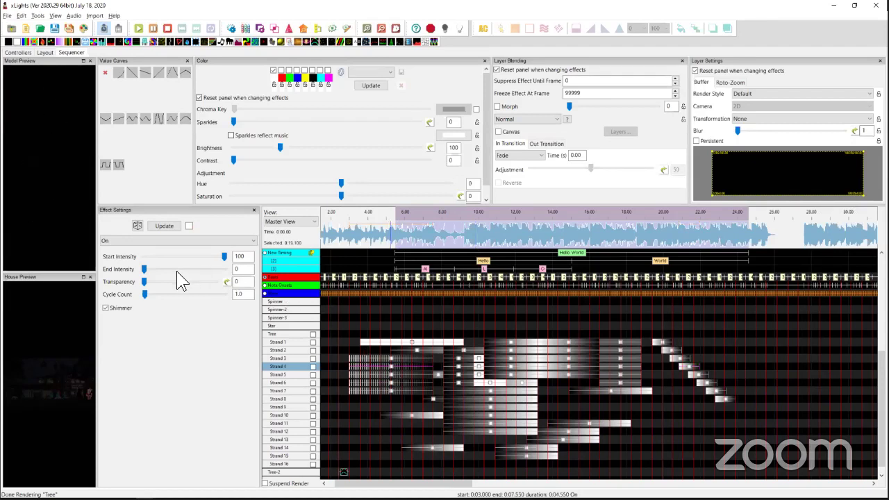
click(105, 308)
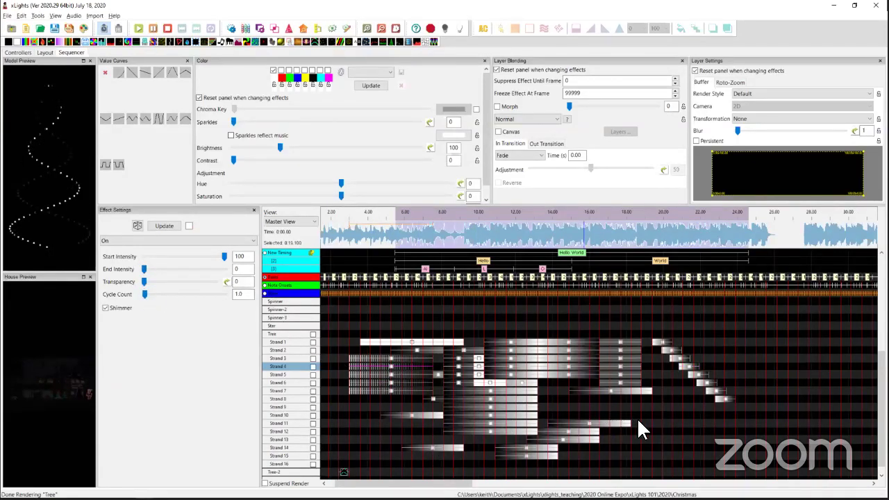
click(645, 415)
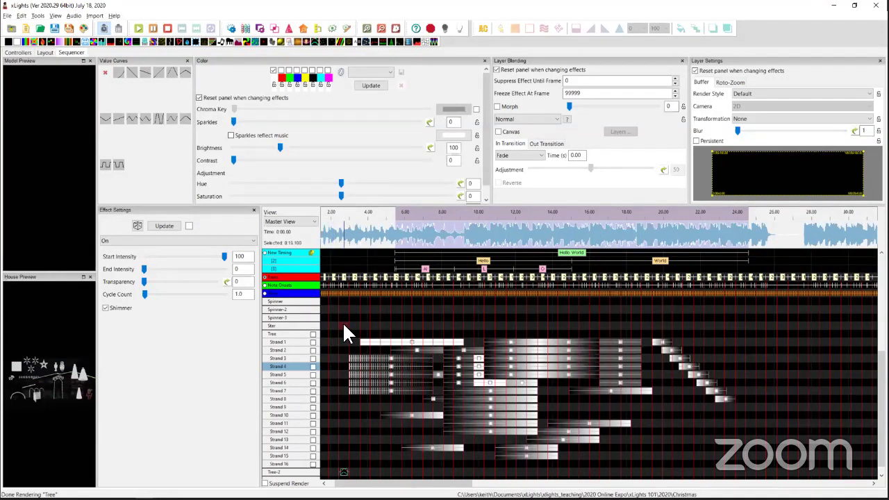
drag(342, 321, 743, 470)
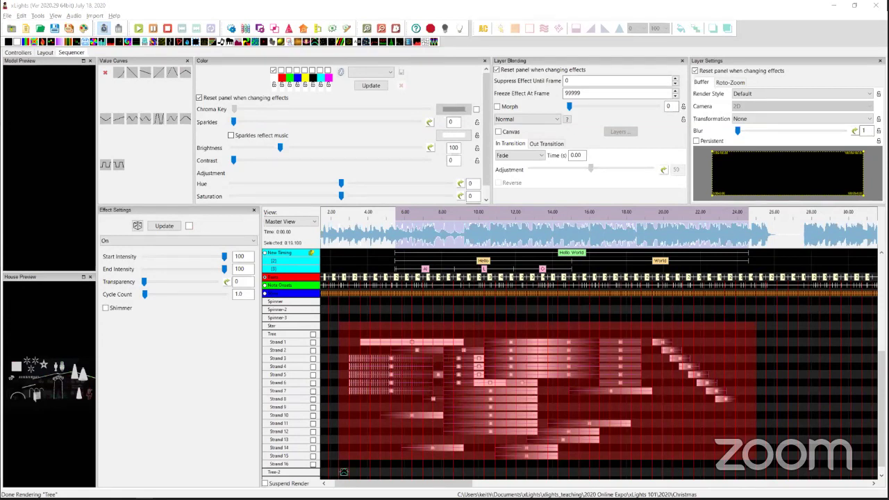
click(344, 323)
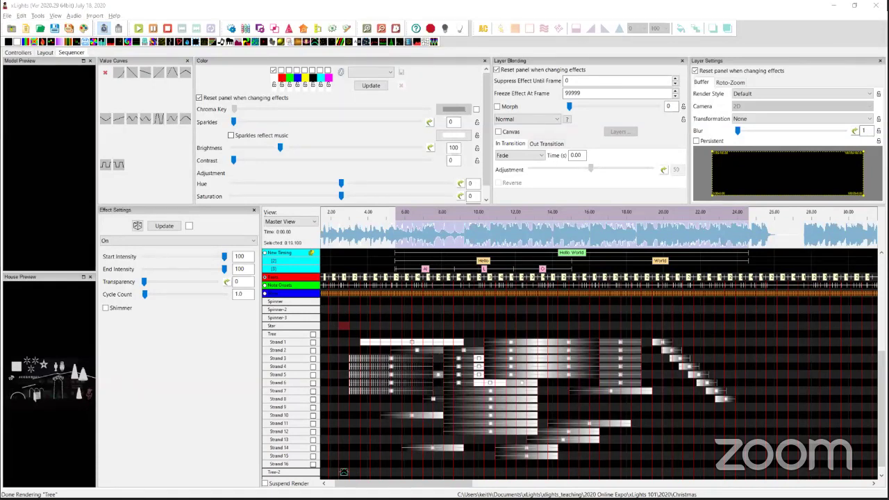
Step: Switch to the web browser and open github.com/smeighan/xLights/issues
key(alt+Tab)
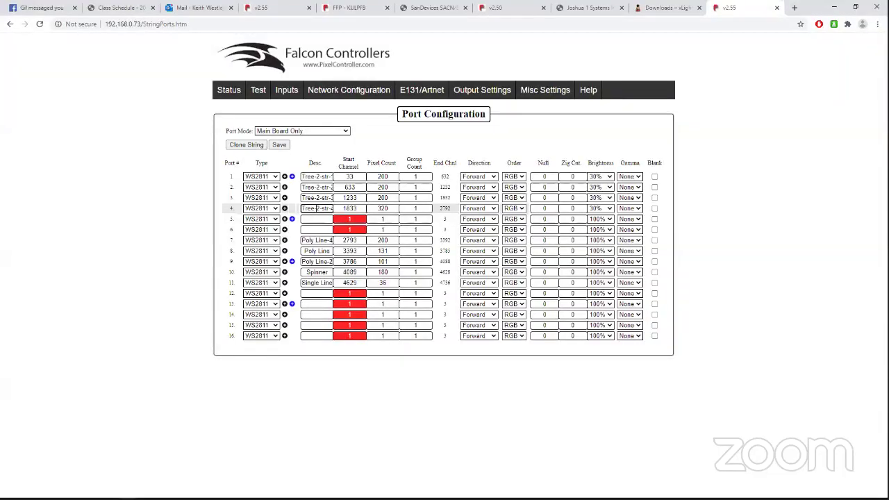
key(ctrl+l)
text(github.com/smeighan/xLights/issues)
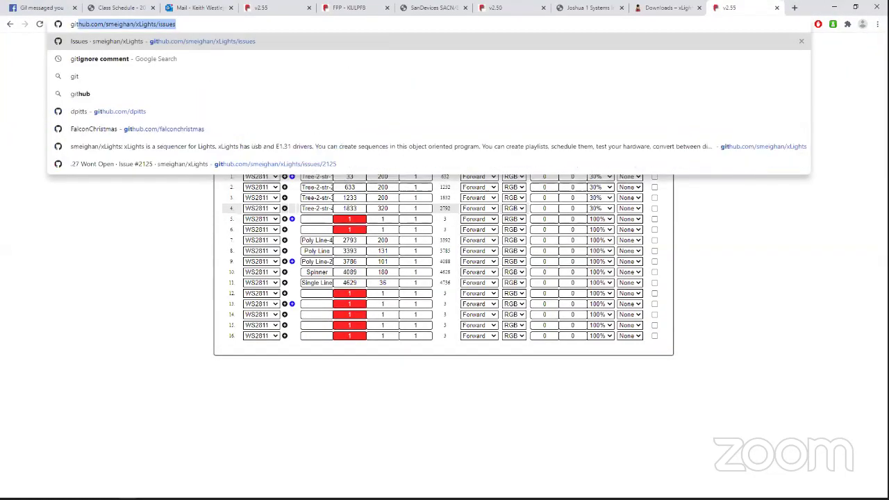
key(Return)
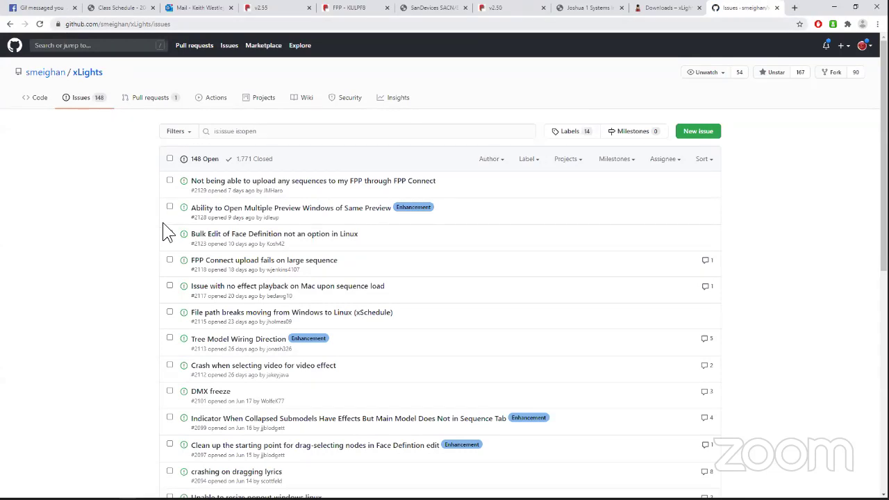
Step: Switch back to xLights, open its Issue Tracker from there and look through the list of open issues
key(alt+Tab)
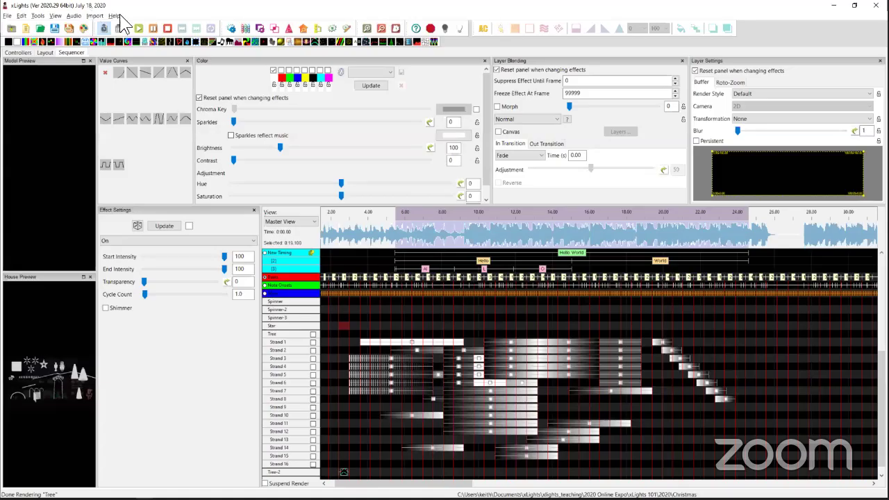
click(117, 14)
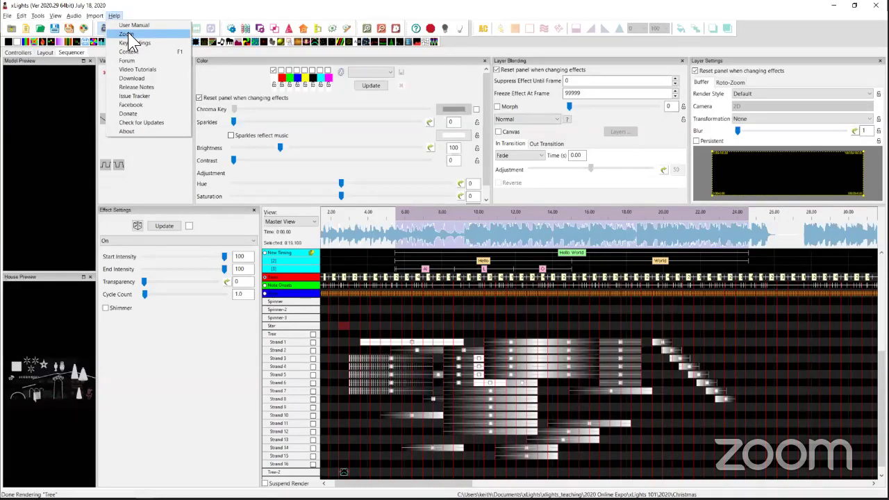
click(140, 94)
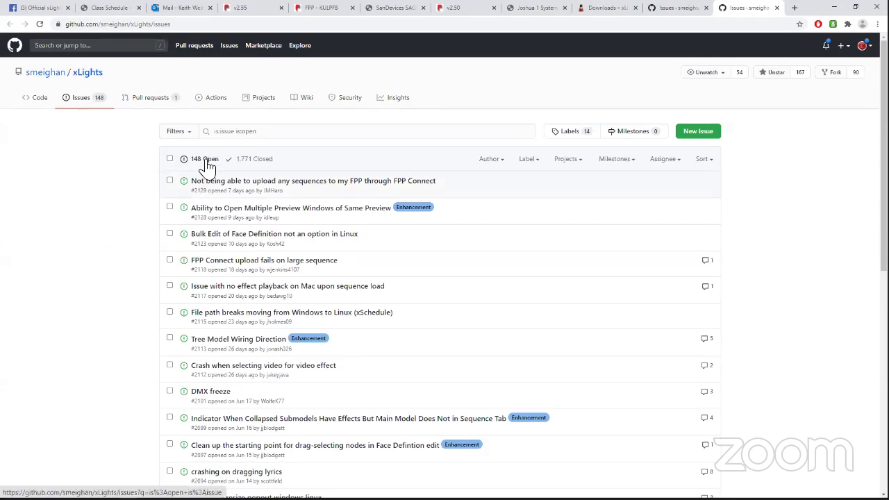
scroll(117, 228, down, 1)
scroll(118, 236, down, 2)
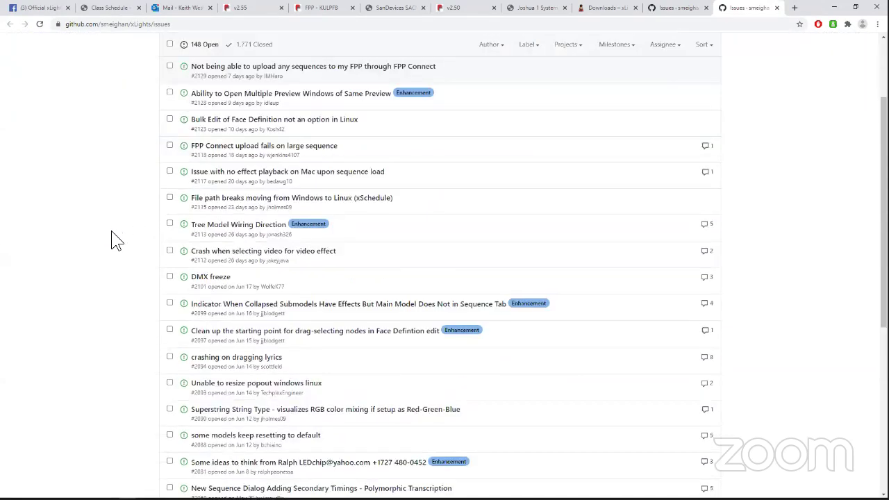
scroll(111, 234, up, 2)
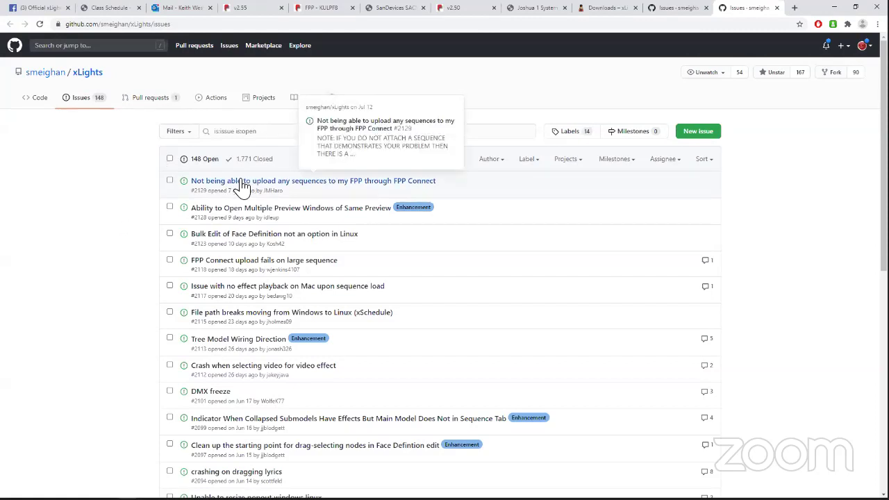
mouse_move(252, 192)
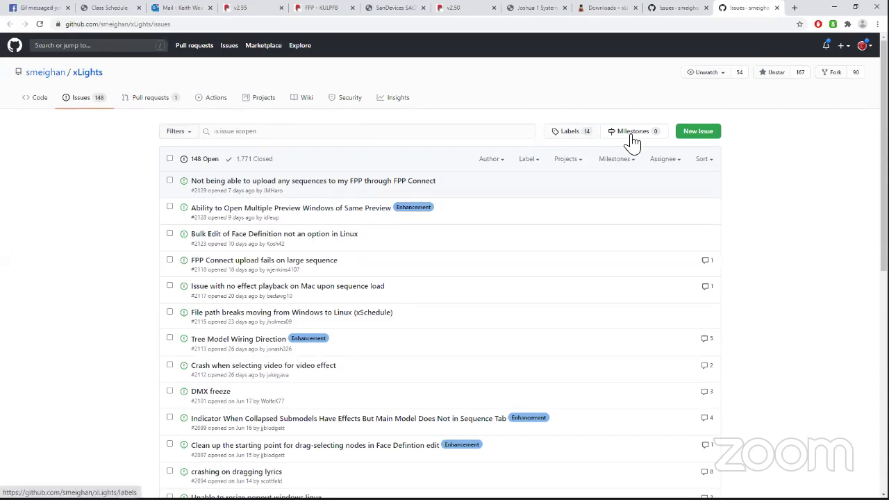
Step: Start a new bug report issue and examine its template, highlighting the note about attaching a sequence that demonstrates the problem
click(698, 133)
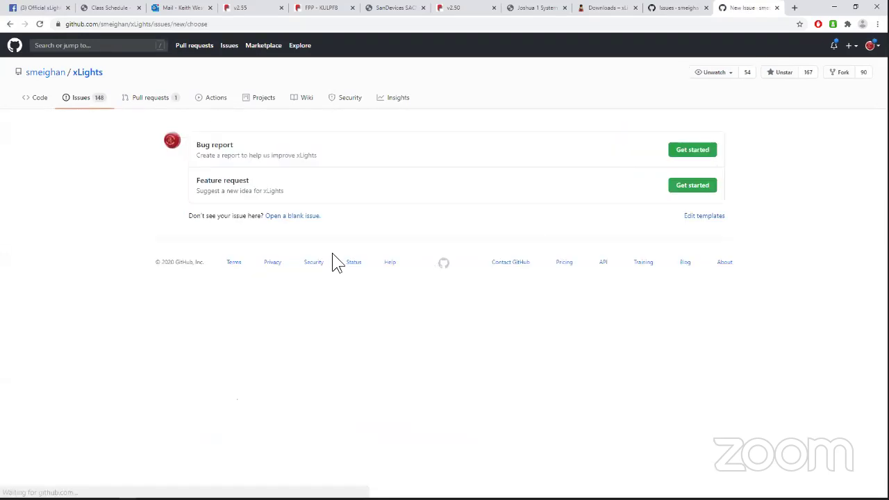
click(688, 153)
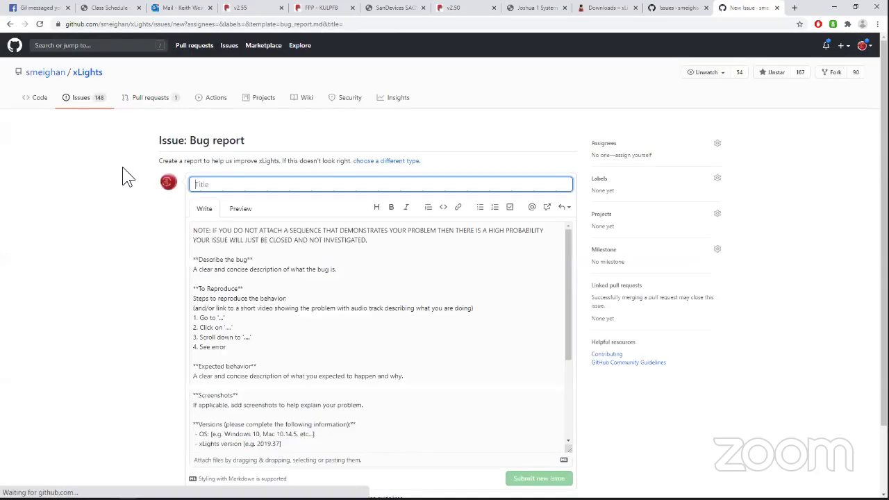
click(238, 261)
scroll(235, 262, down, 3)
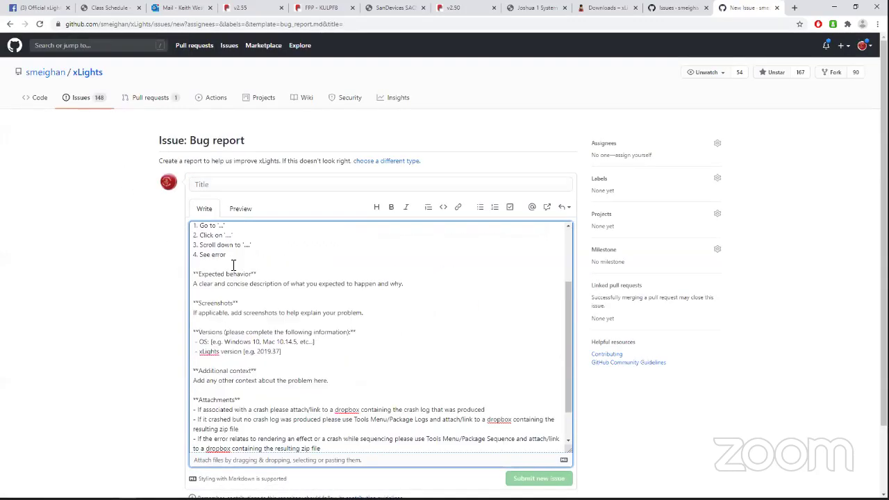
scroll(232, 264, up, 3)
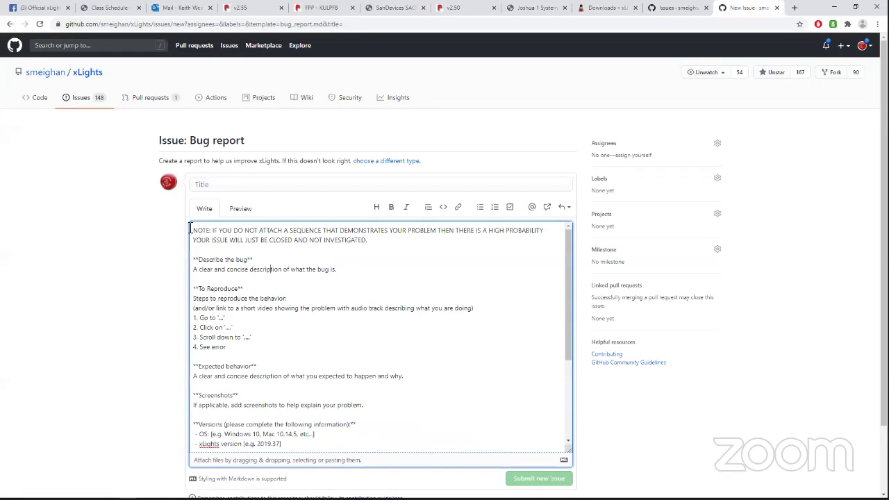
mouse_move(191, 228)
mouse_down()
mouse_move(386, 239)
mouse_move(183, 231)
mouse_up()
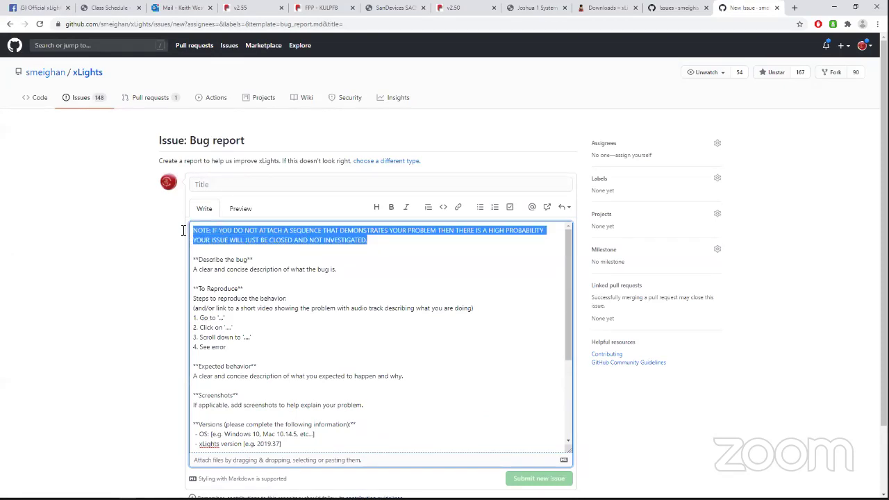
drag(240, 249, 373, 255)
scroll(301, 325, down, 3)
scroll(299, 326, up, 3)
Step: List the closed issues and view the one titled "Music effect: overzealous range check start/end note"
click(80, 101)
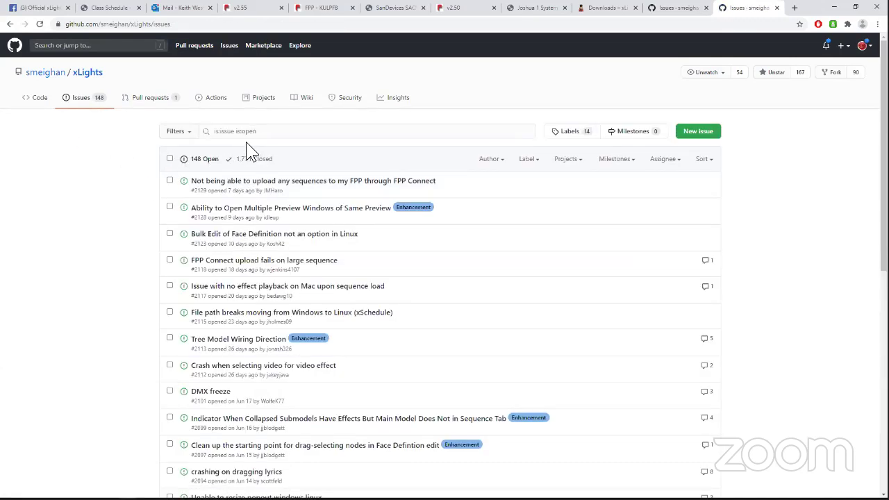
click(257, 161)
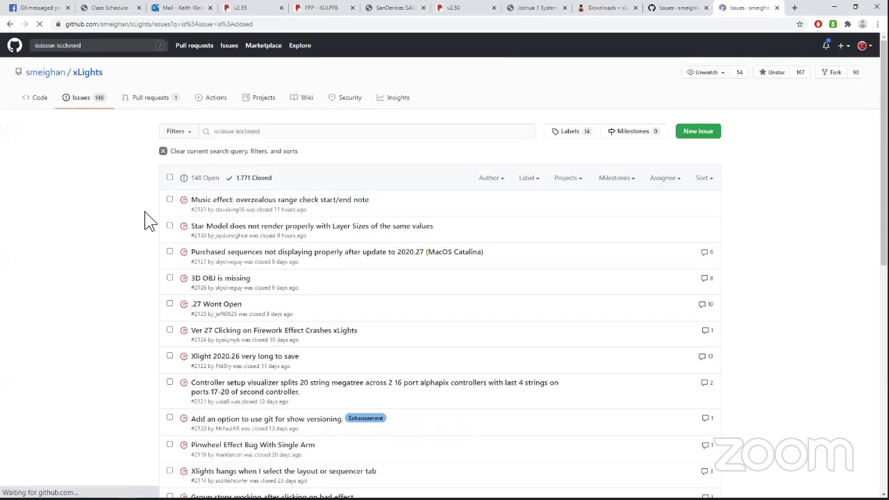
click(294, 201)
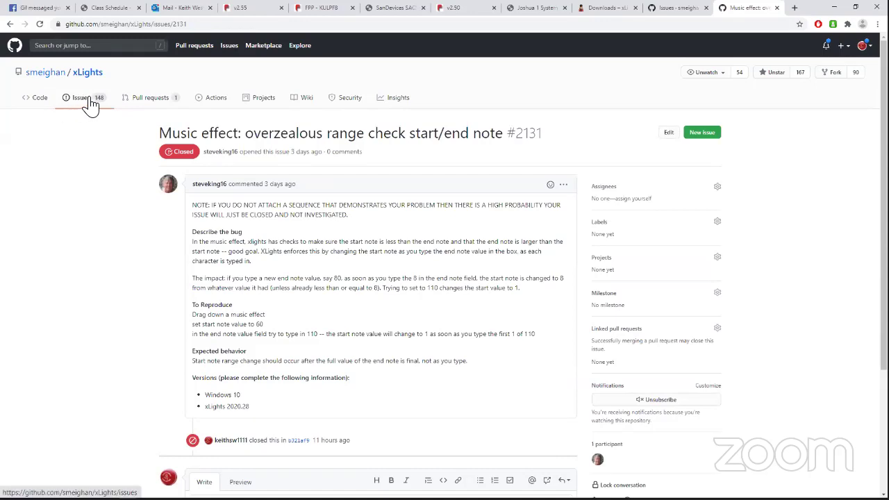
click(9, 24)
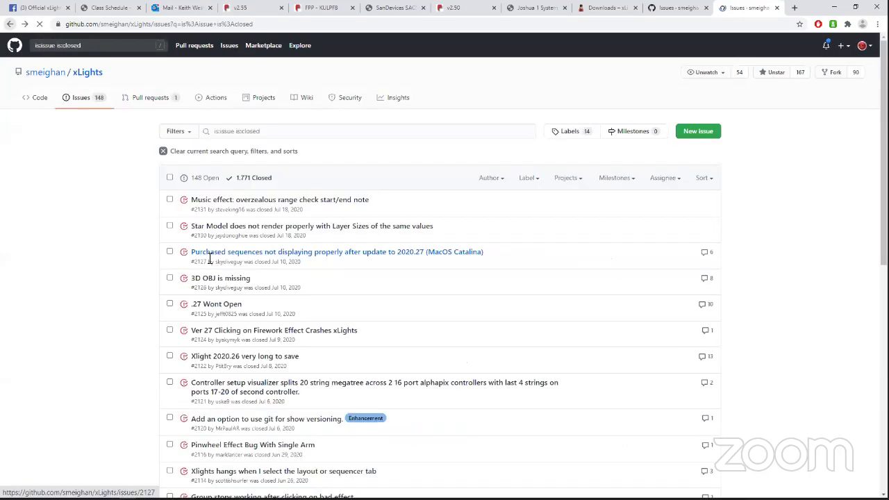
Step: Examine the description, attachments and screenshots of closed issue #2130 about the Star model's layer sizes, and return to the open issues list
click(234, 233)
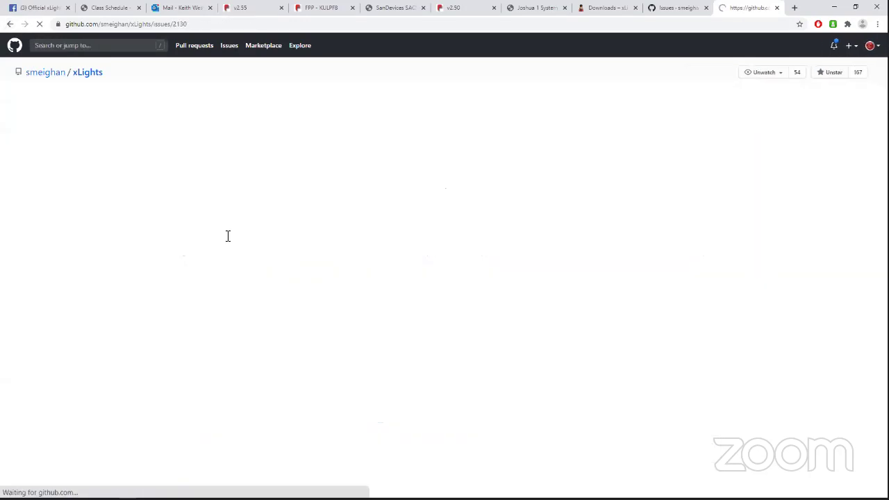
scroll(104, 326, down, 3)
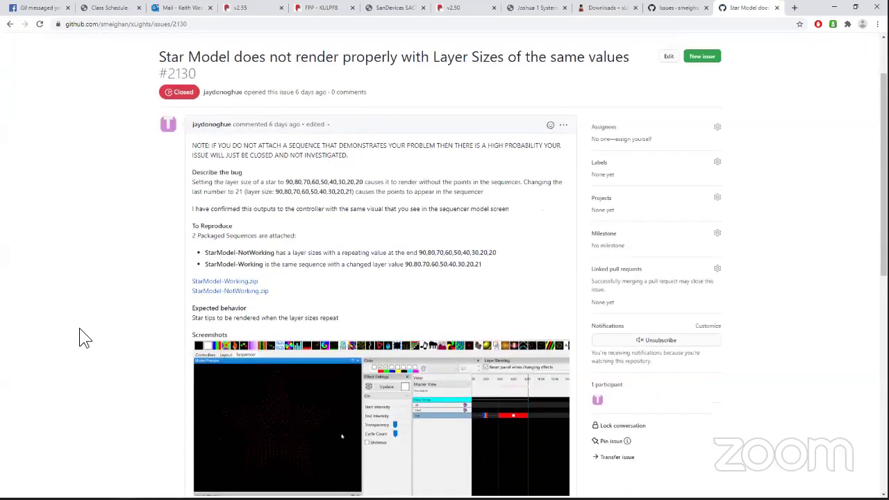
scroll(82, 339, up, 2)
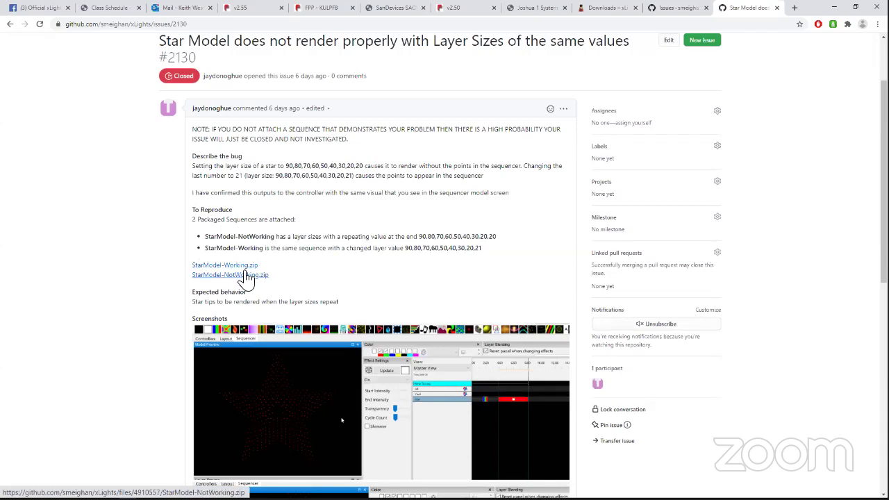
scroll(167, 326, down, 5)
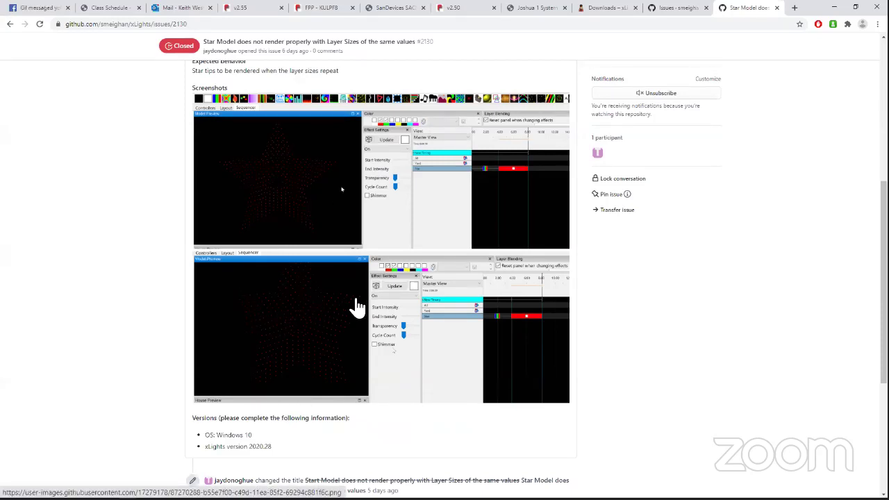
scroll(145, 324, up, 5)
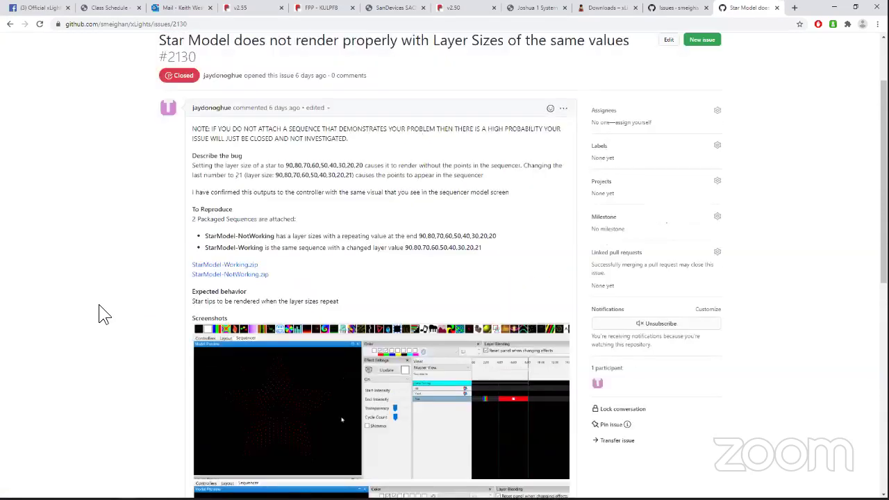
scroll(103, 314, down, 3)
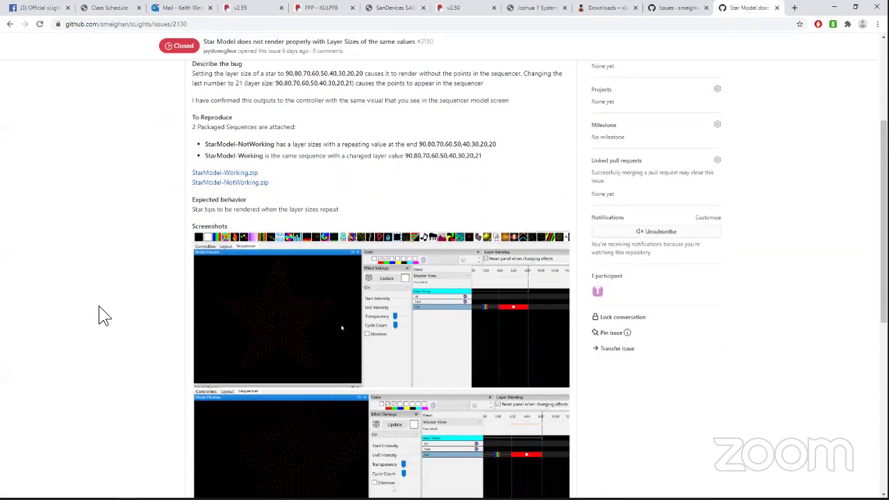
scroll(103, 314, down, 2)
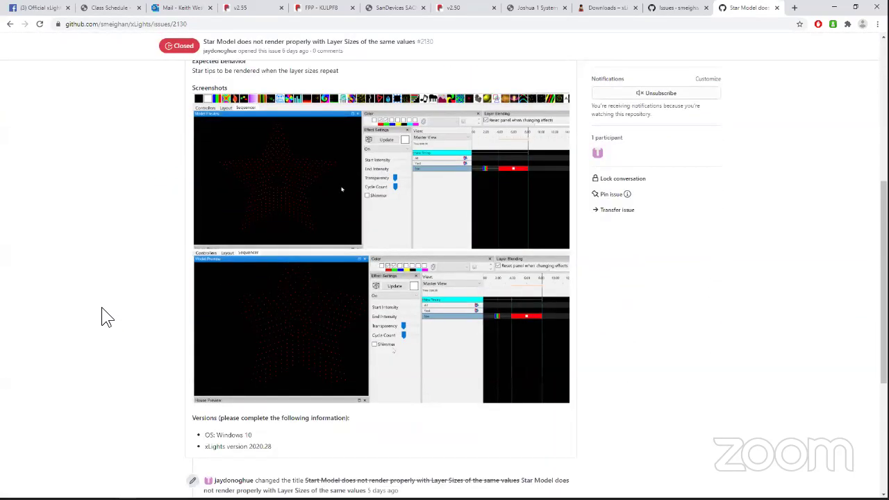
scroll(110, 322, up, 1)
scroll(112, 321, up, 3)
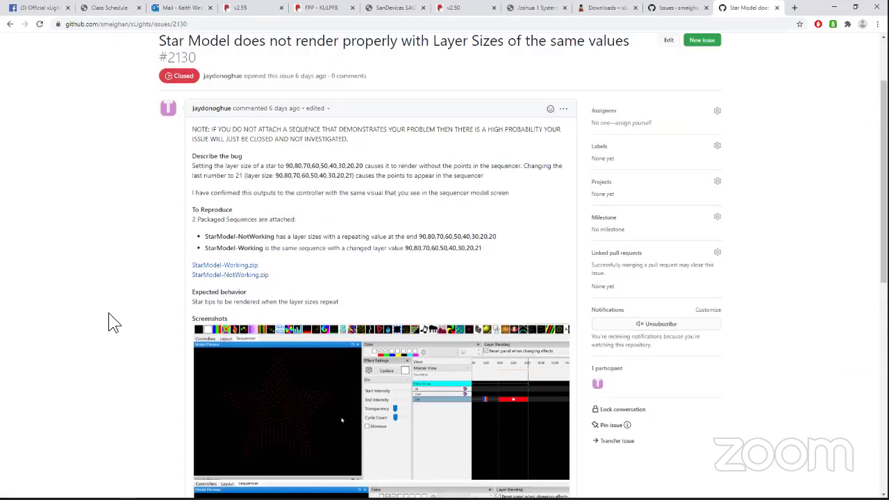
scroll(123, 322, up, 2)
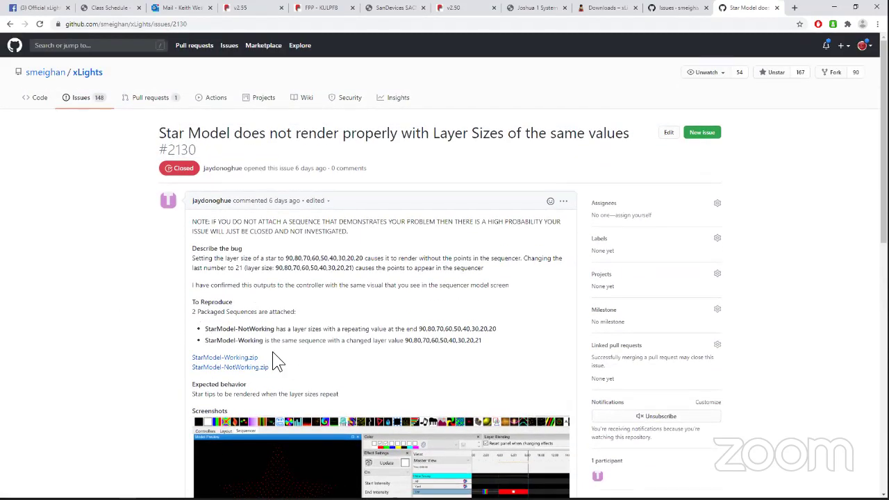
click(81, 106)
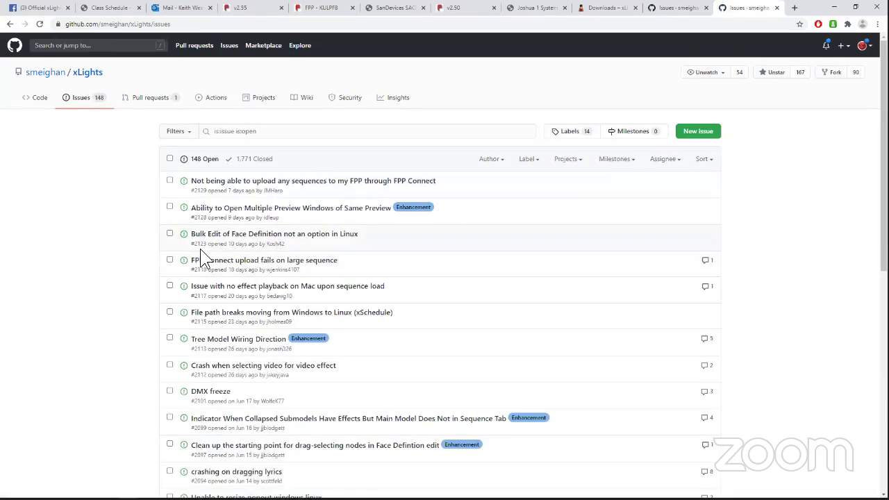
Step: Return to xLights and add On effects to Spinner-3 at about 0:05.8 to 0:10.2, 0:12.6 to 0:13.2 and 0:14.3 to 0:14.9
click(834, 7)
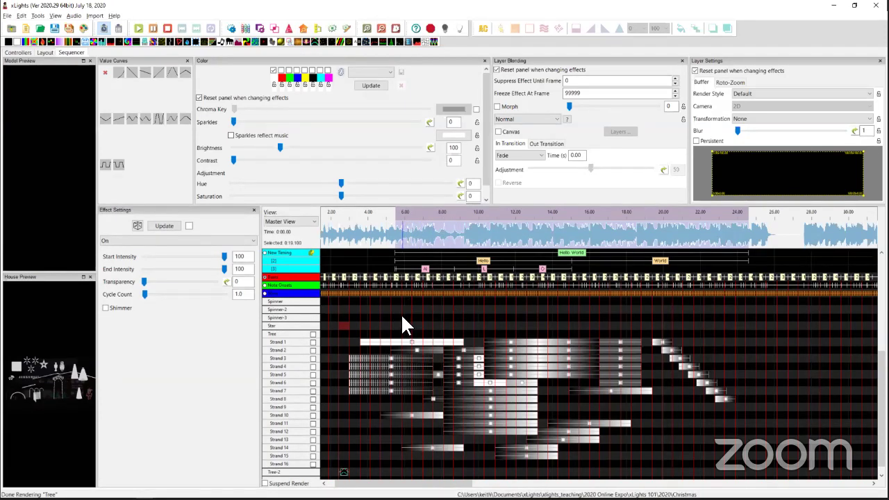
drag(403, 315, 479, 318)
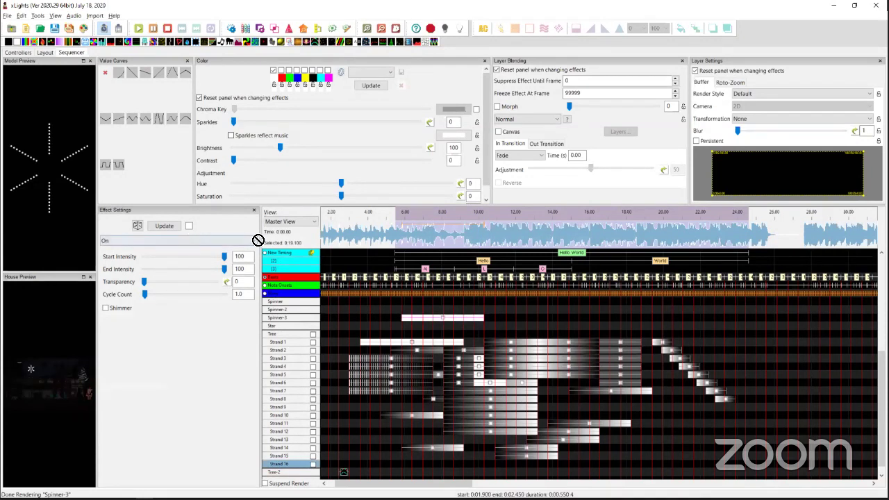
click(531, 318)
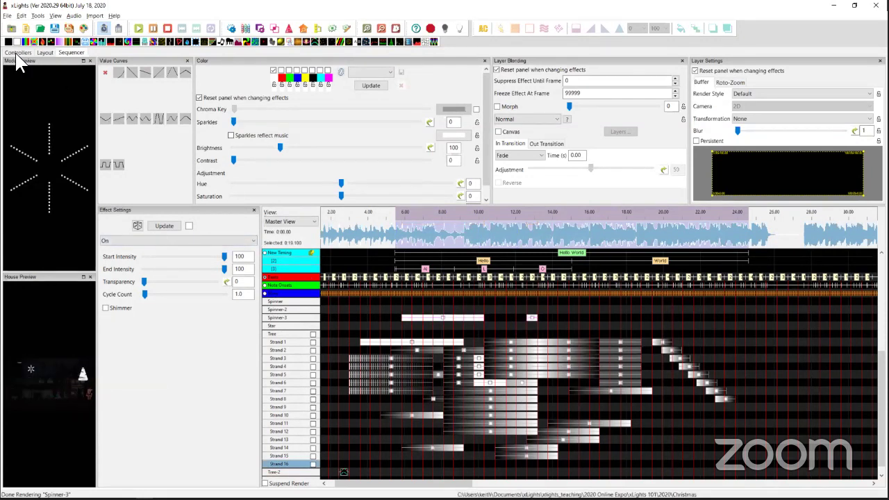
drag(17, 42, 573, 319)
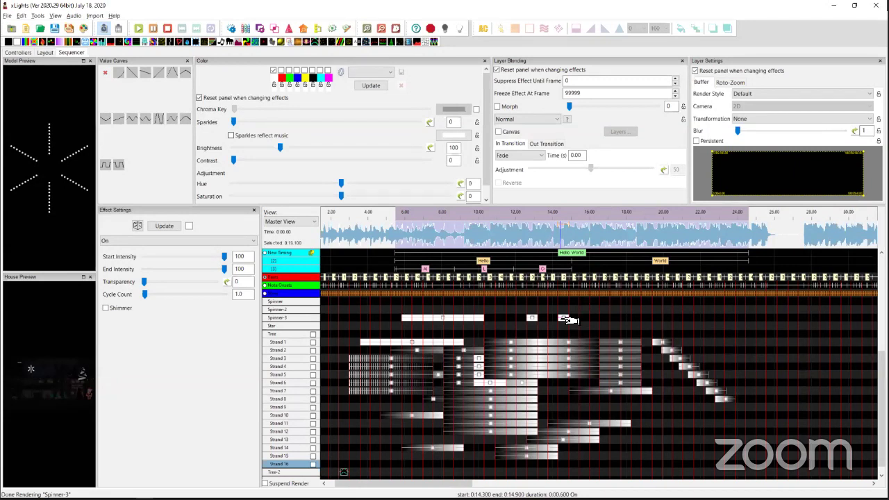
Step: In the layout, draw two Single Line models end to end along the ground in front of the house
click(566, 253)
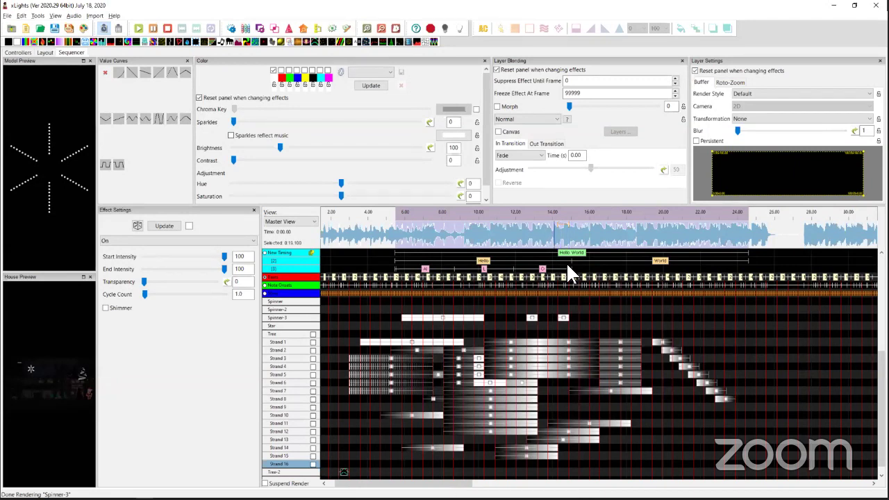
click(45, 53)
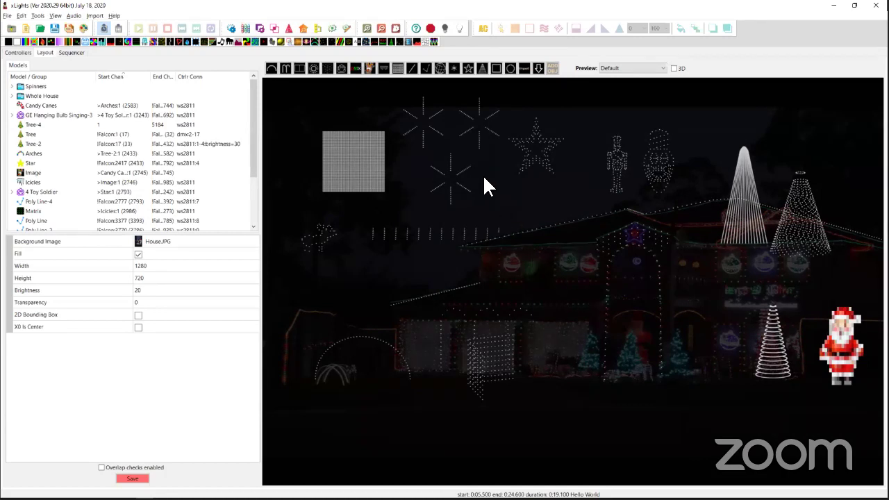
click(412, 70)
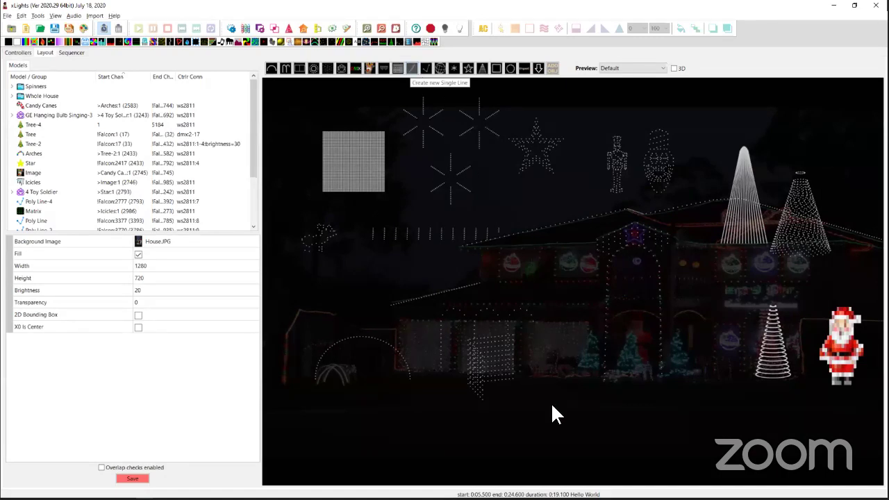
drag(586, 393, 722, 397)
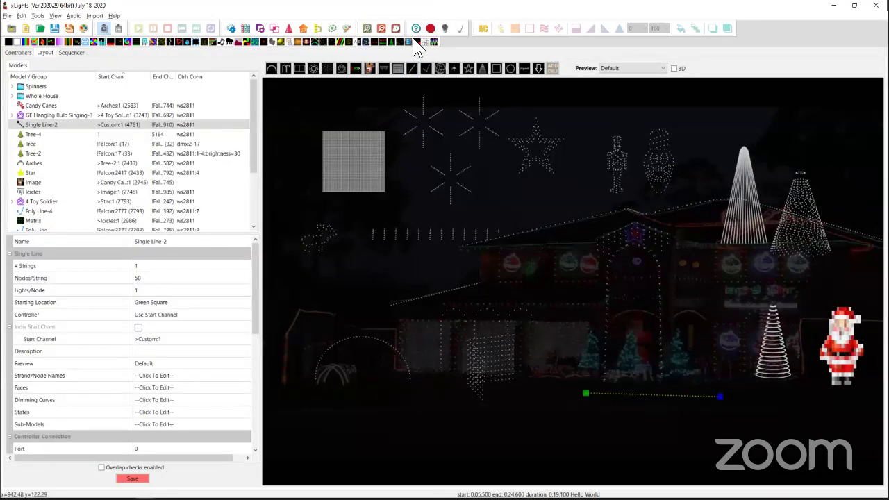
click(542, 378)
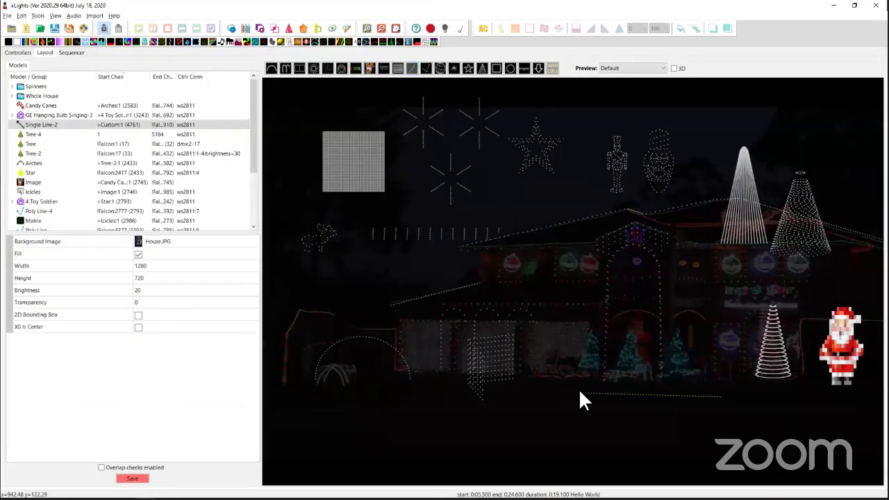
drag(580, 393, 491, 392)
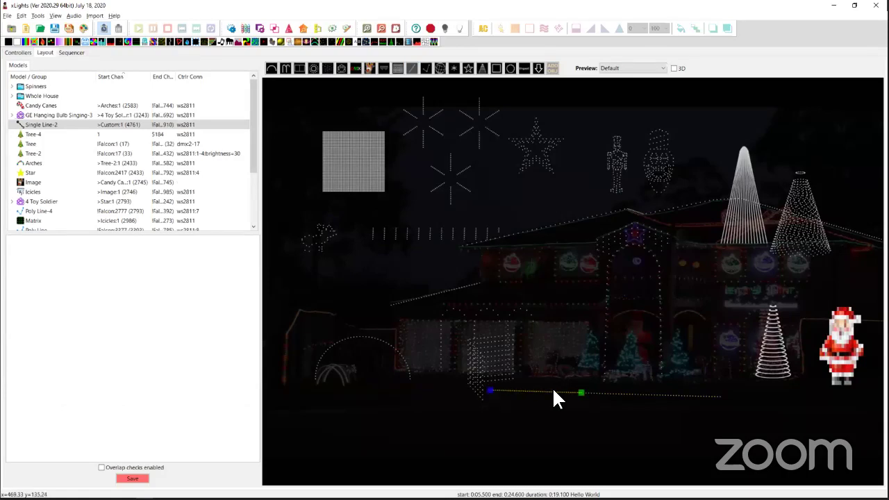
Step: Rename the line model nearer the arches, Single Line-3, as Left
click(583, 394)
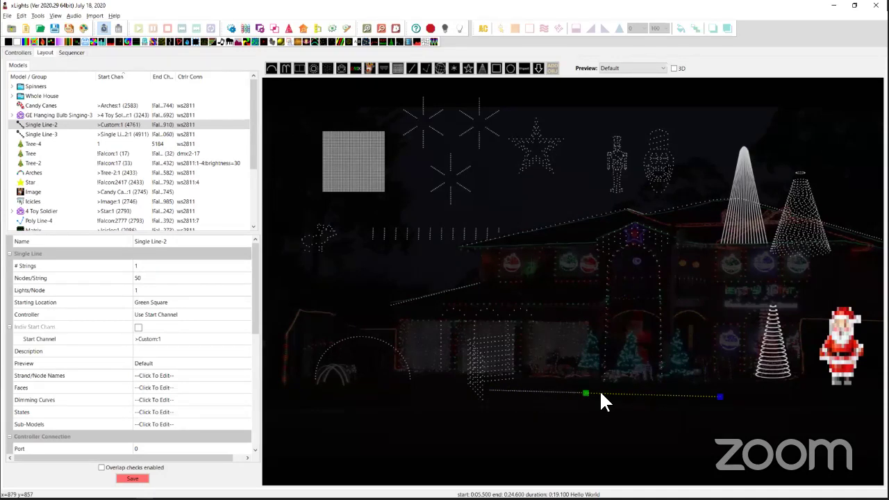
click(570, 395)
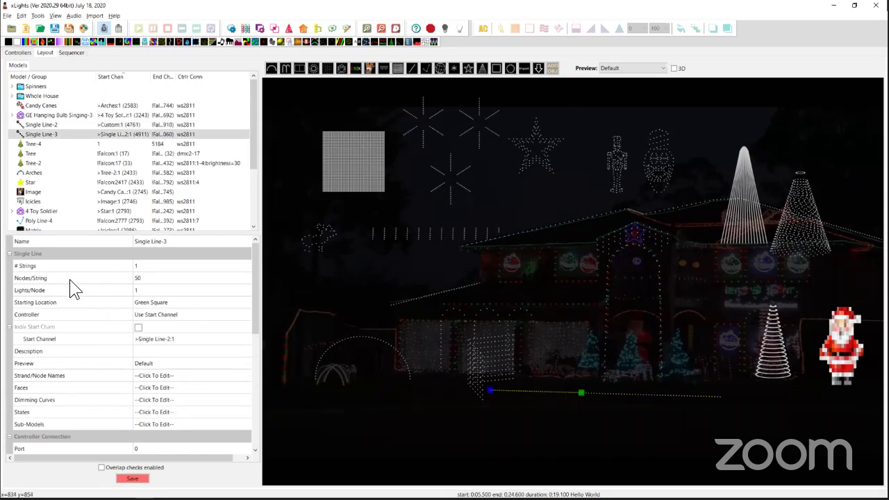
click(175, 241)
click(182, 241)
text(Left)
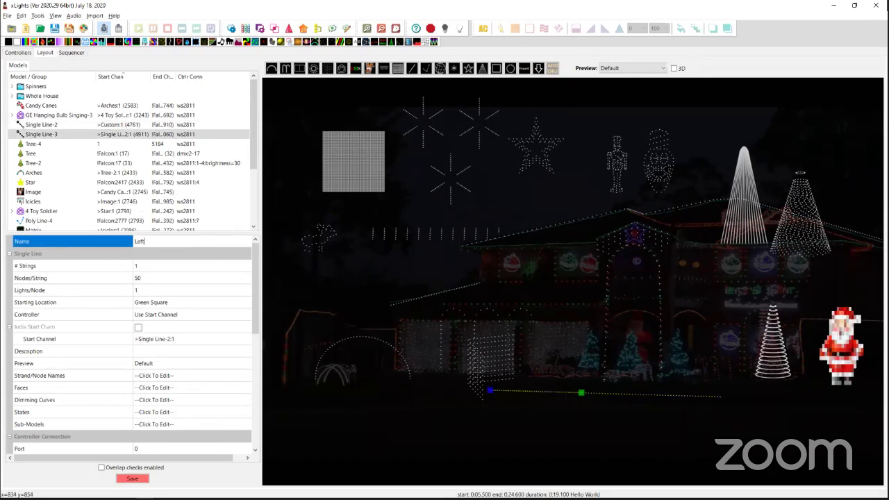
key(Return)
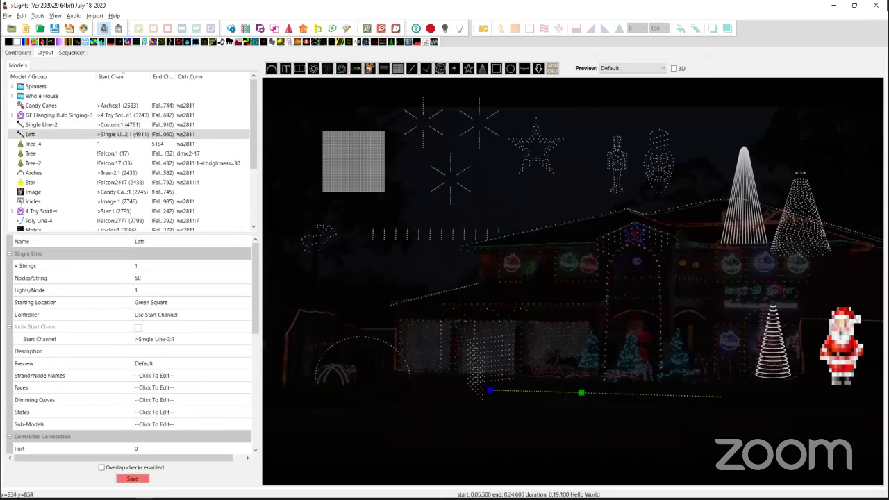
Step: Rename the other new line model, Single Line-2, as Right
click(601, 396)
click(181, 238)
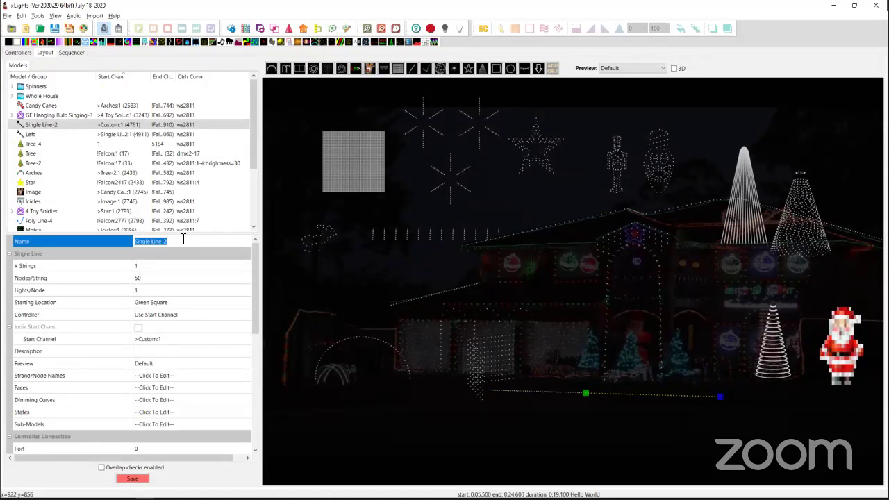
click(181, 239)
text(Right)
key(Return)
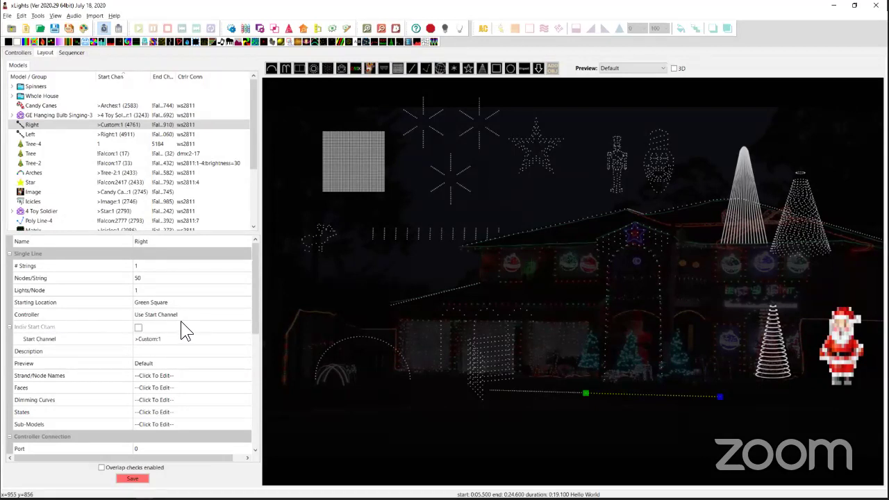
Step: Set the Right model's start channel to 1, offset from the start of model Left, and dismiss the warning
click(148, 337)
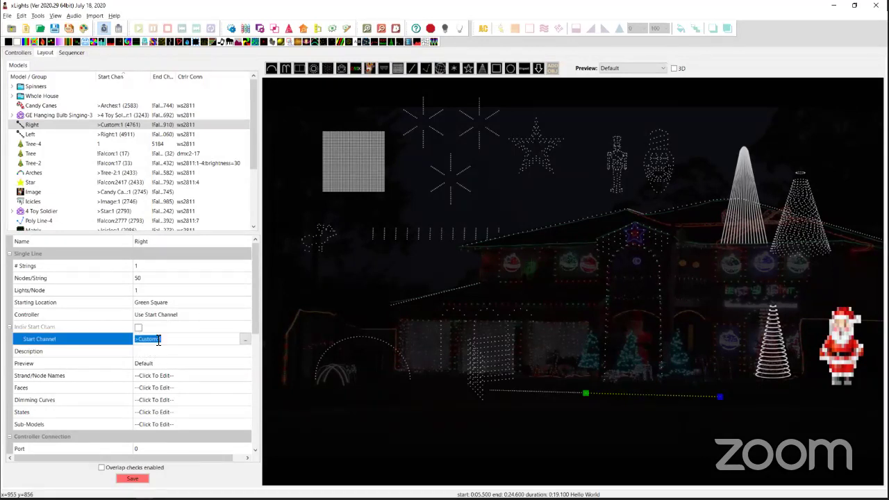
click(245, 339)
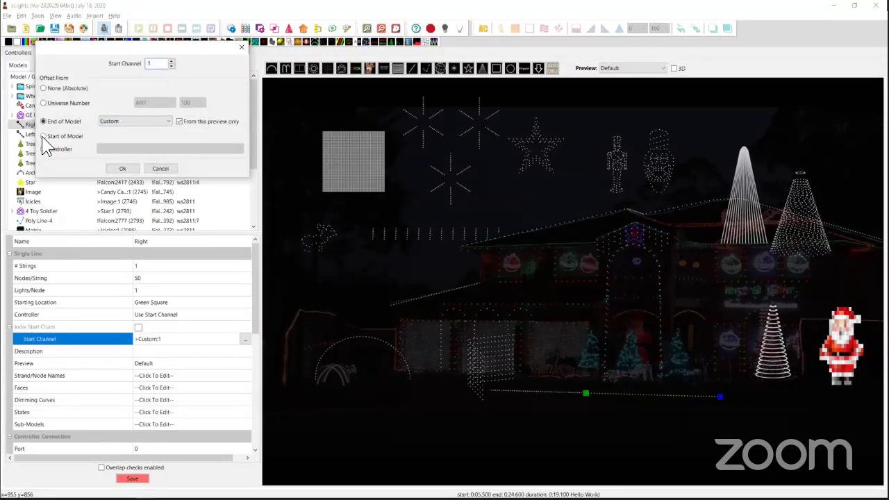
click(127, 120)
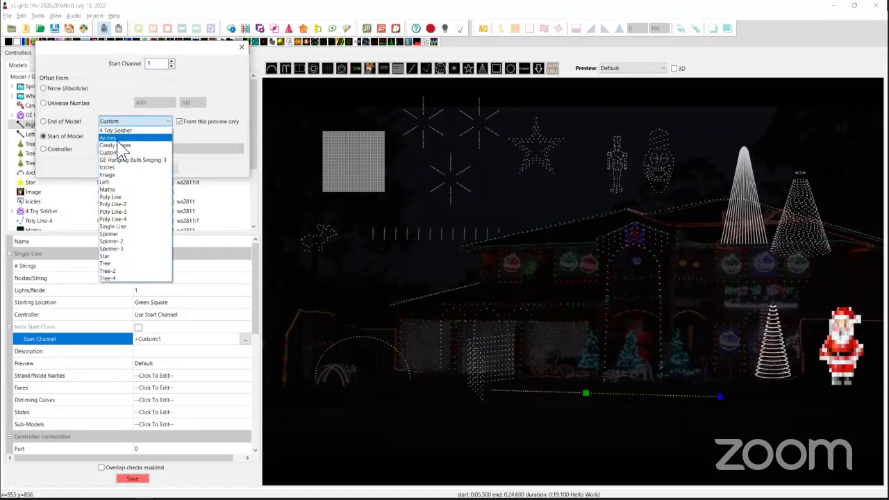
click(114, 182)
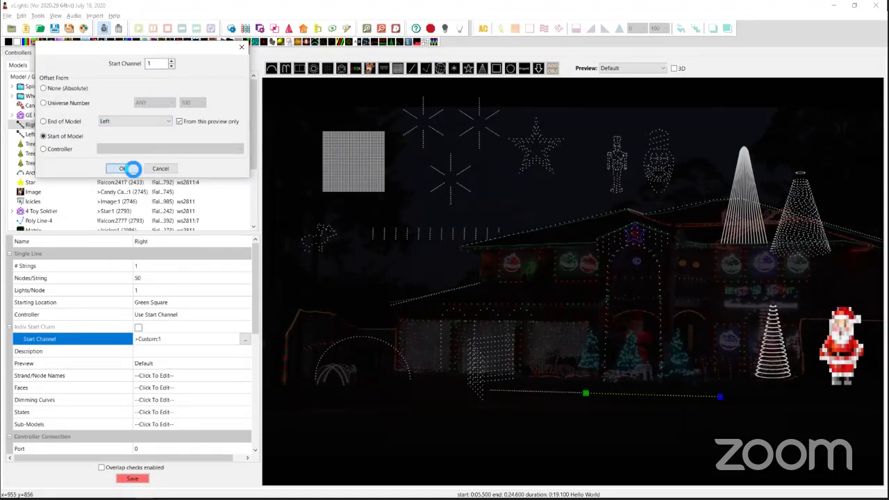
click(132, 167)
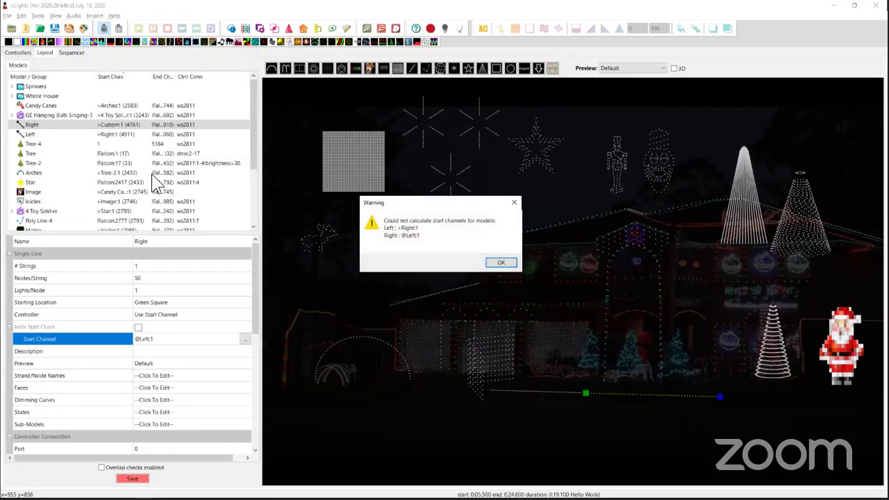
click(502, 263)
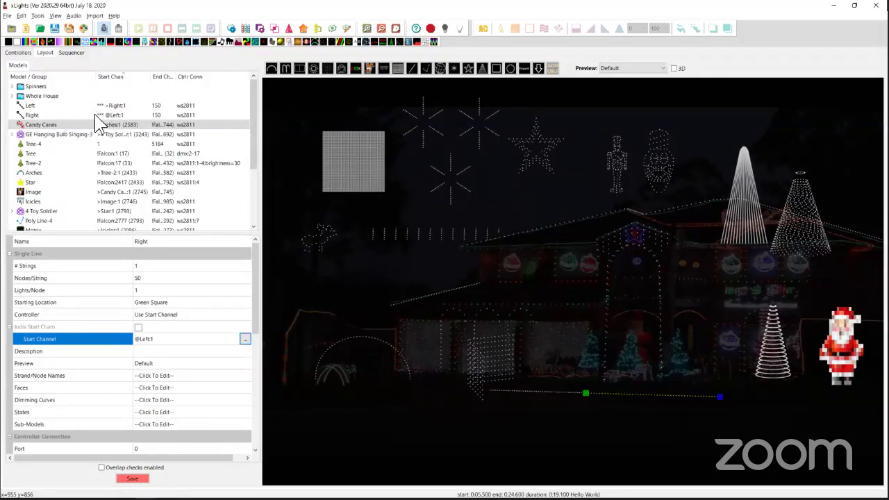
Step: Compare the start channels of Left and Right, and set the Left model's start channel to 1
click(116, 107)
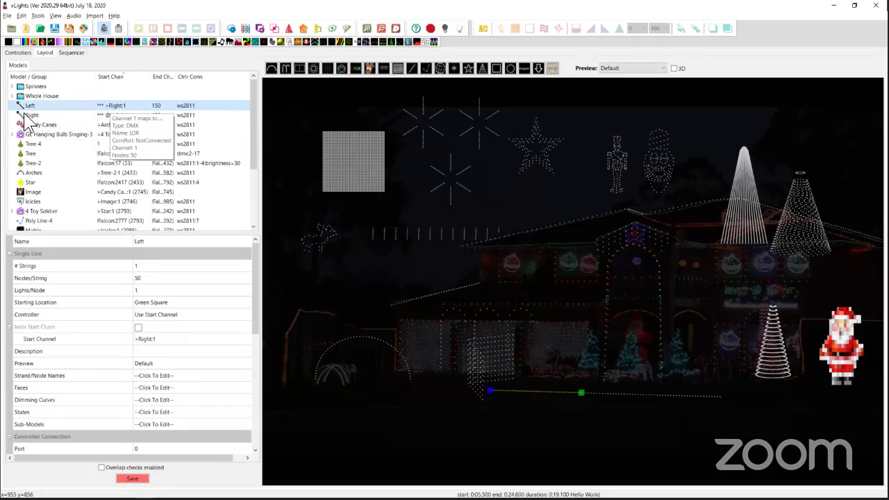
click(121, 115)
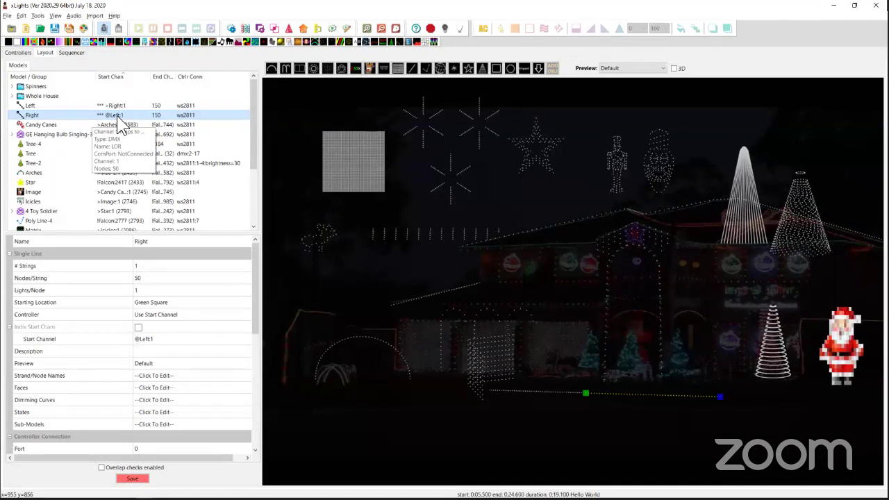
click(112, 105)
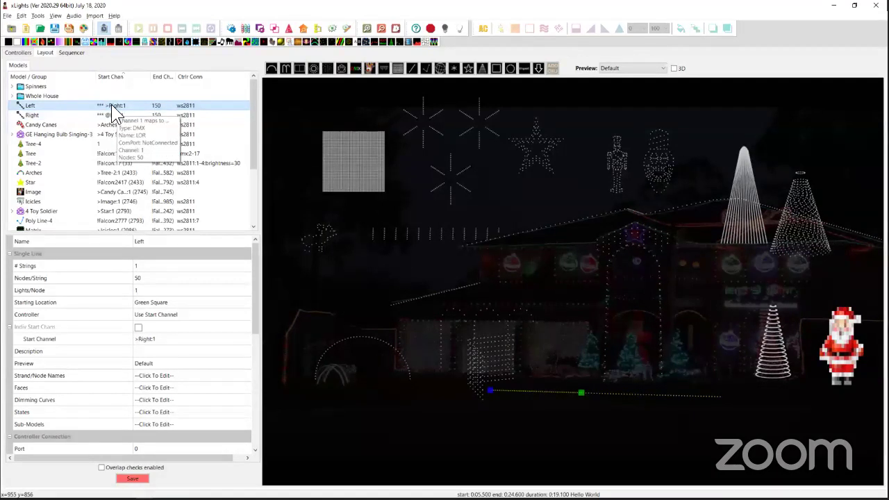
click(175, 340)
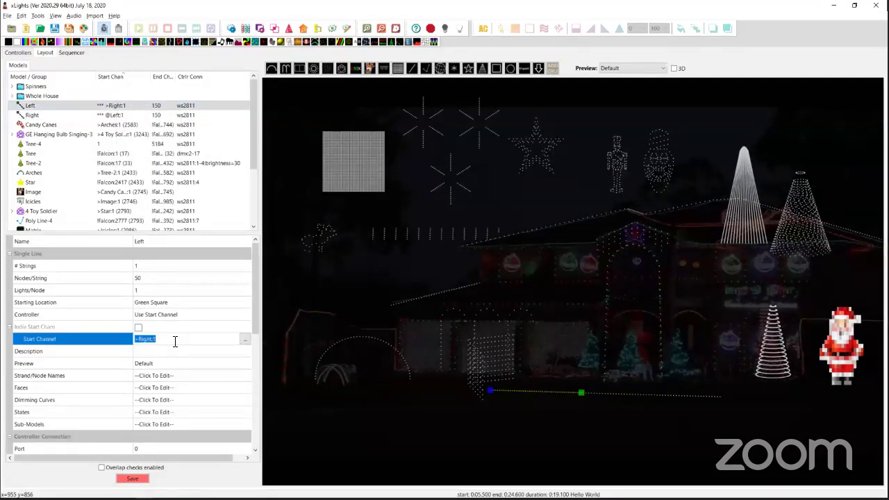
text(1)
key(Return)
Step: Compare the start and end channels of the Left and Right models in the model list
click(114, 113)
click(41, 106)
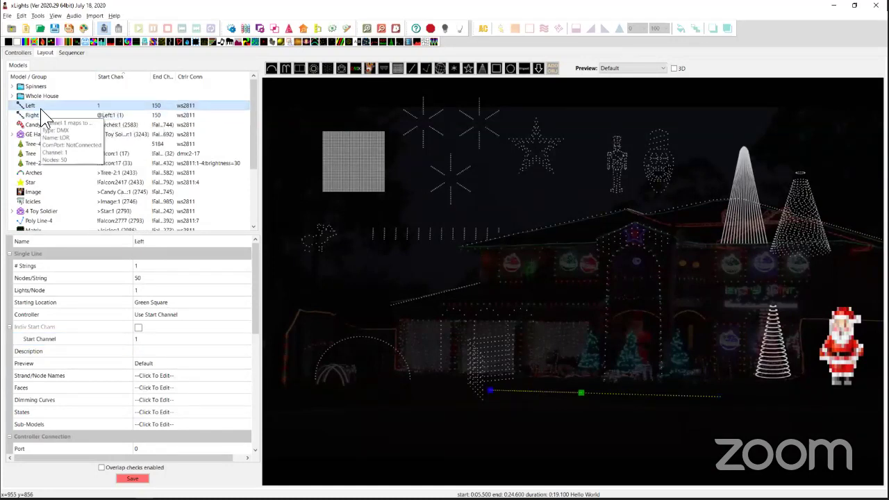
click(36, 116)
click(37, 106)
click(36, 115)
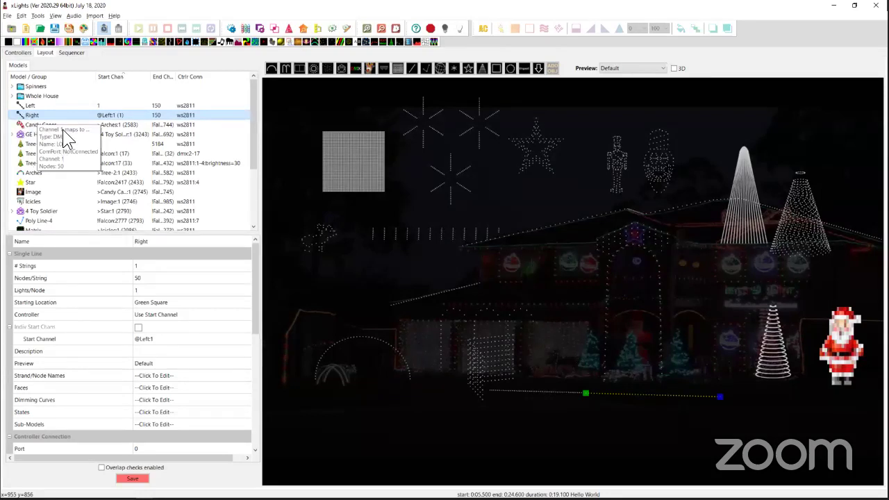
Step: Create a new sequence, discarding the unsaved changes to the open one
click(27, 29)
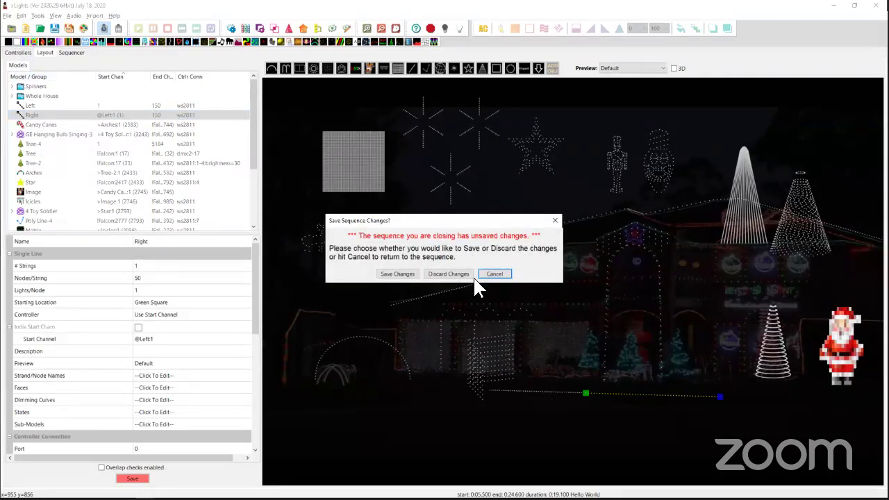
click(458, 273)
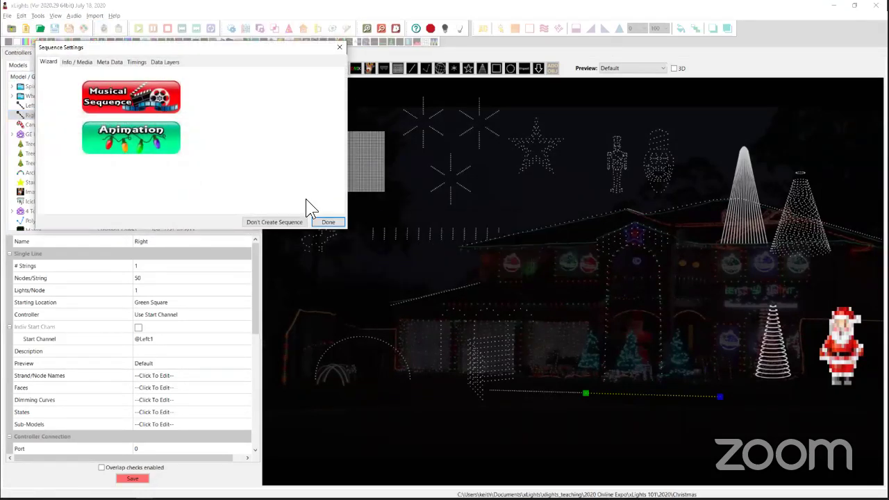
click(327, 222)
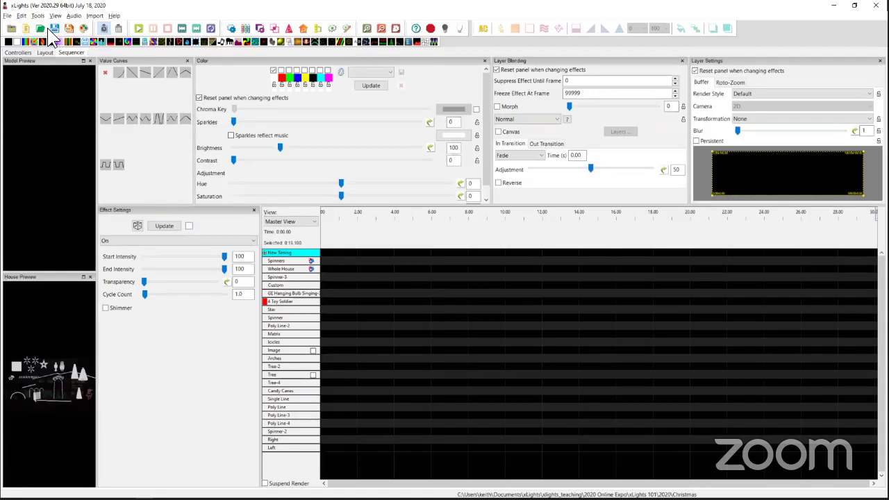
Step: Add a Single Strand effect to Left at about 0:01.85 to 0:02.85 and hide the Right model in the Master View
drag(304, 44, 364, 449)
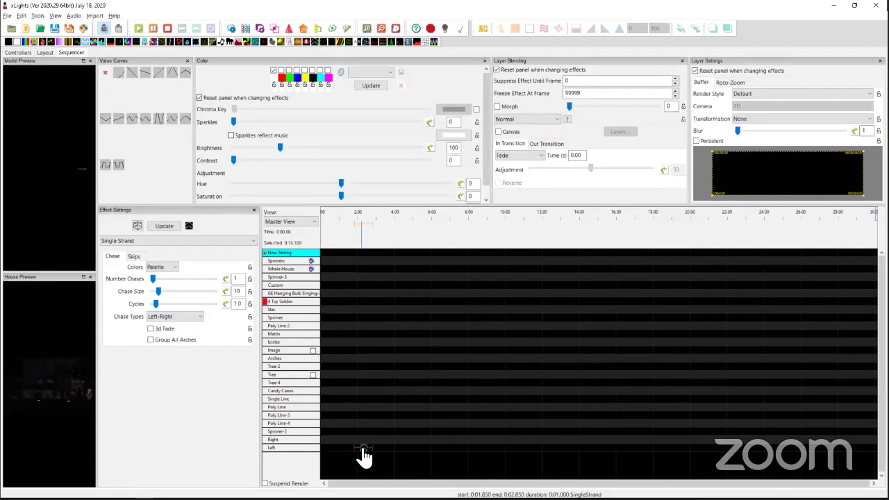
right_click(281, 439)
click(310, 433)
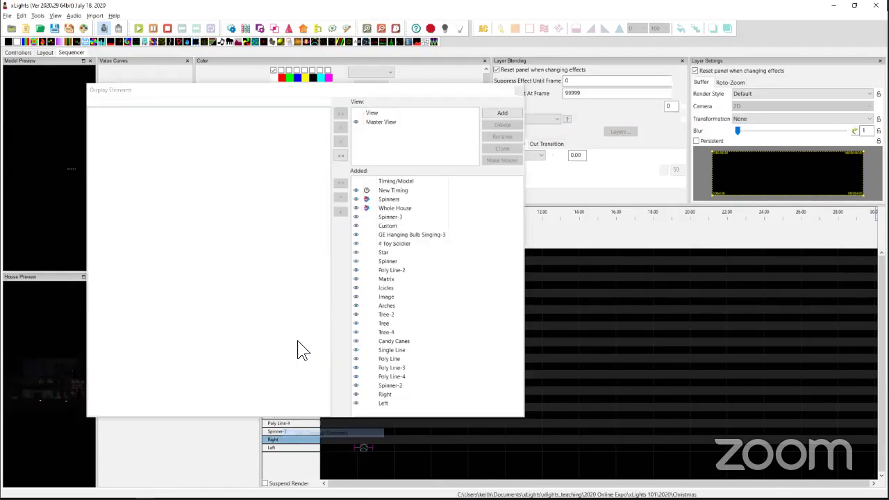
click(356, 393)
click(517, 91)
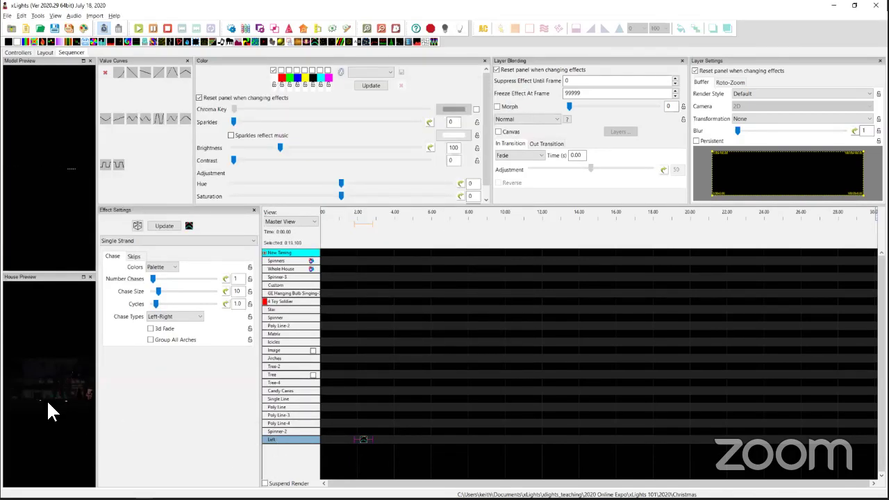
Step: Extend the Single Strand effect on Left to end at about 0:04
click(363, 439)
drag(376, 439, 393, 439)
Step: Return to the layout and move the Right line's start point slightly away from the Left line, leaving a small gap
click(44, 53)
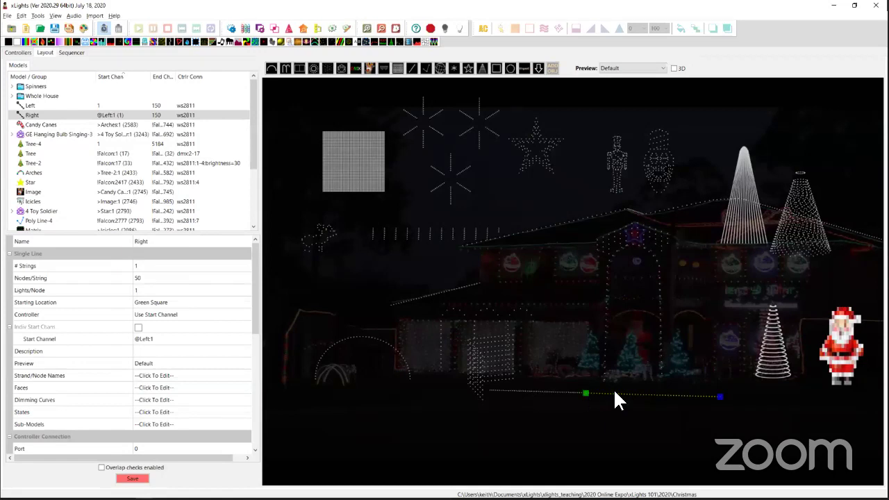
drag(587, 393, 593, 394)
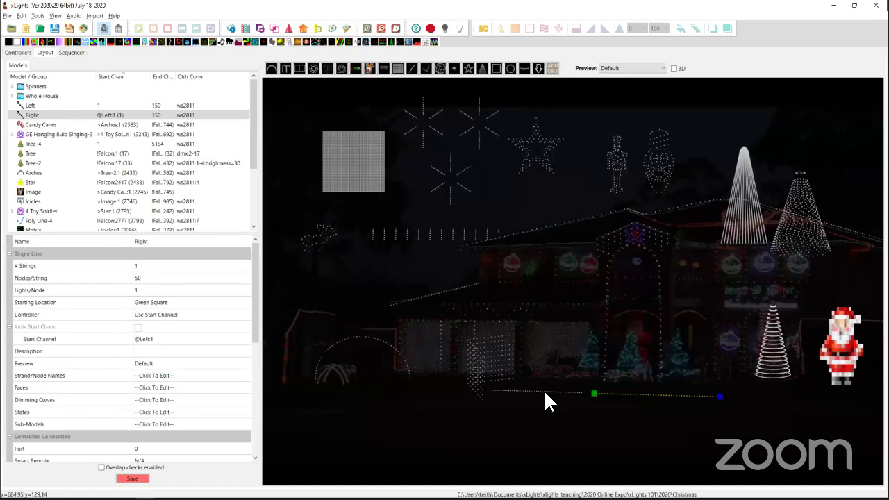
key(alt+Tab)
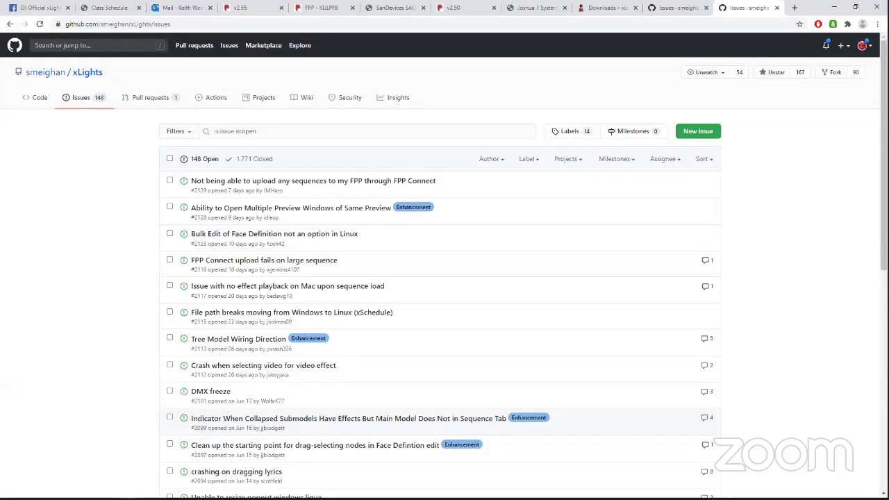
key(alt+Tab)
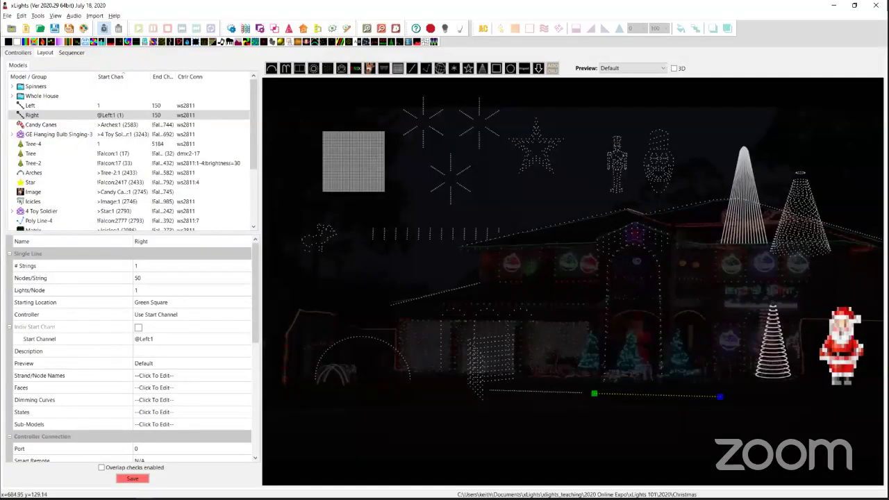
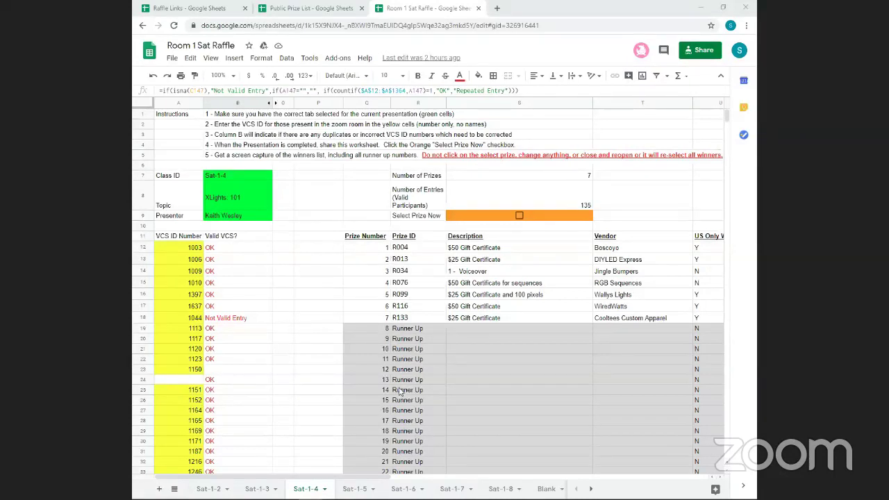
Step: Tick the Select Prize Now checkbox on the Sat-1-4 raffle sheet to draw the winners
scroll(401, 486, right, 1)
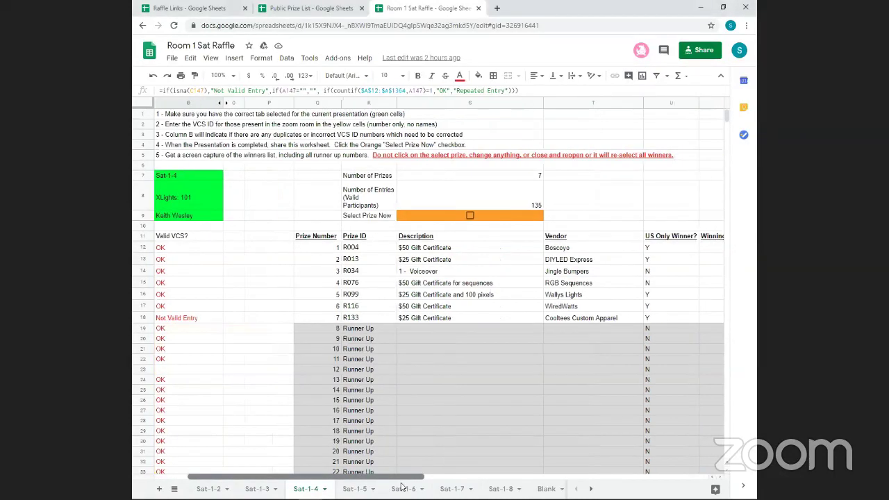
scroll(401, 486, right, 2)
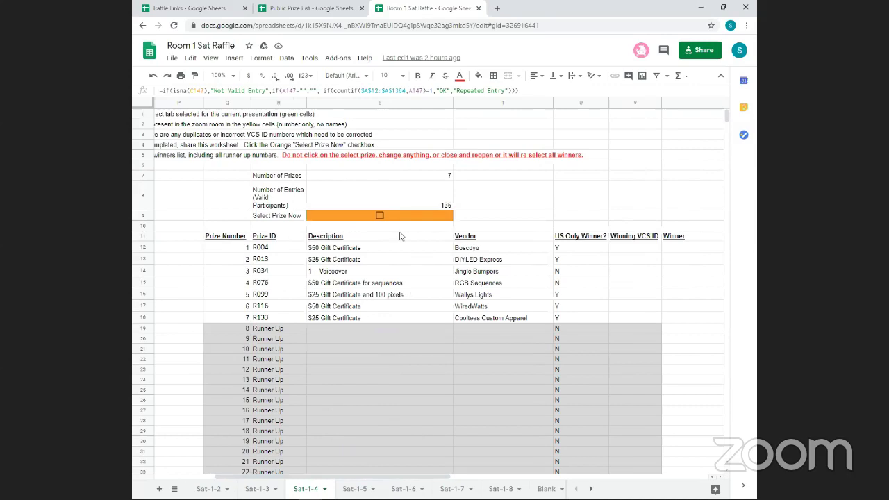
click(380, 216)
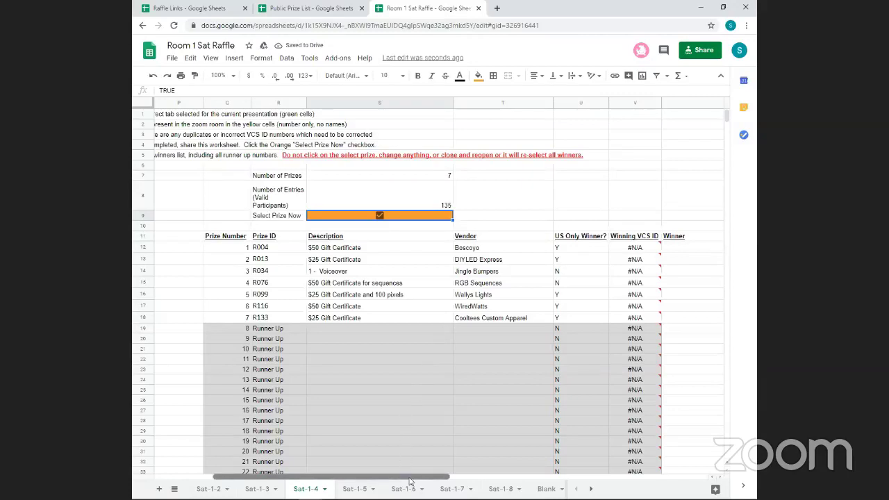
drag(404, 478, 378, 482)
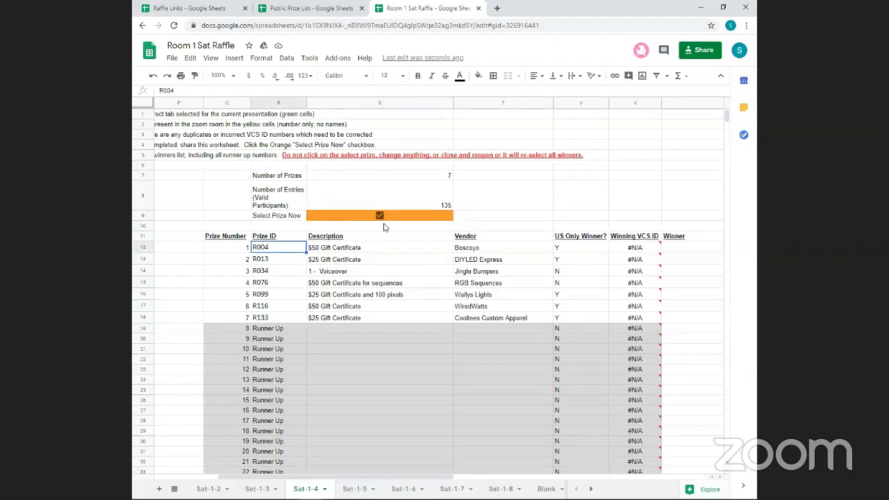
click(380, 216)
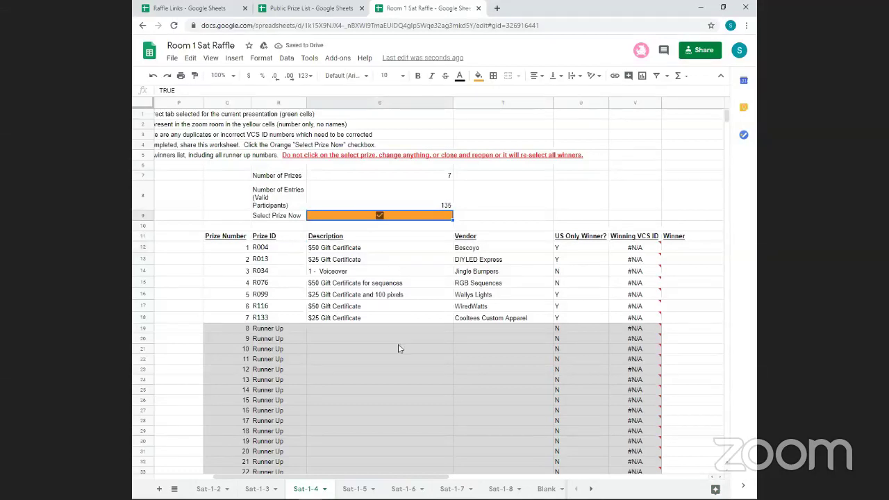
scroll(398, 348, down, 5)
scroll(396, 349, up, 5)
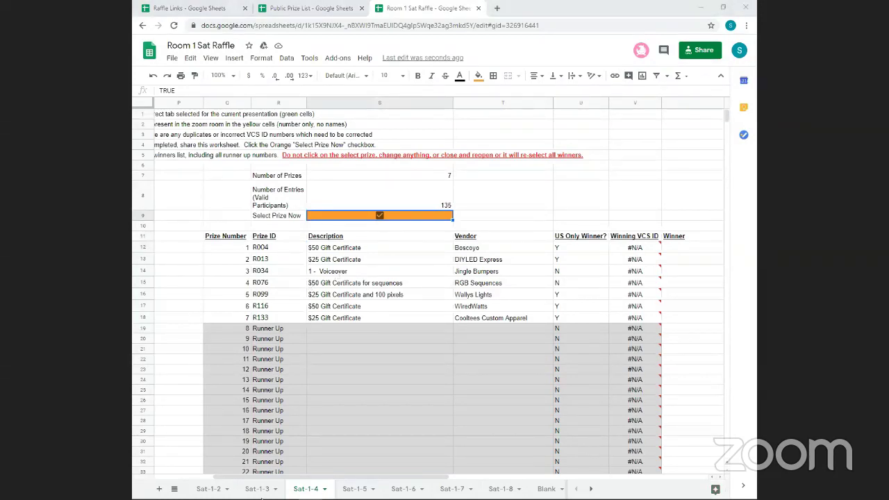
Step: Compare the Sat-1-4 entry list with the prize and winner columns on the Sat-1-2 sheet, and return to Sat-1-4
drag(277, 478, 205, 482)
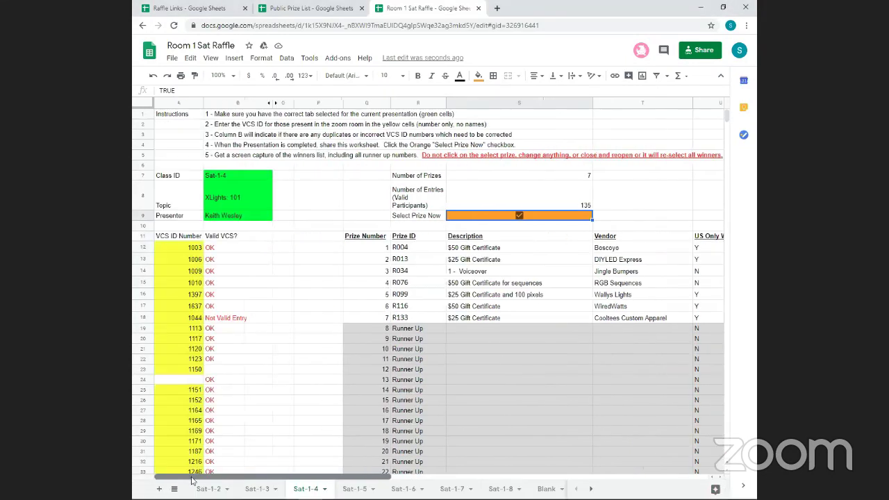
scroll(228, 433, down, 4)
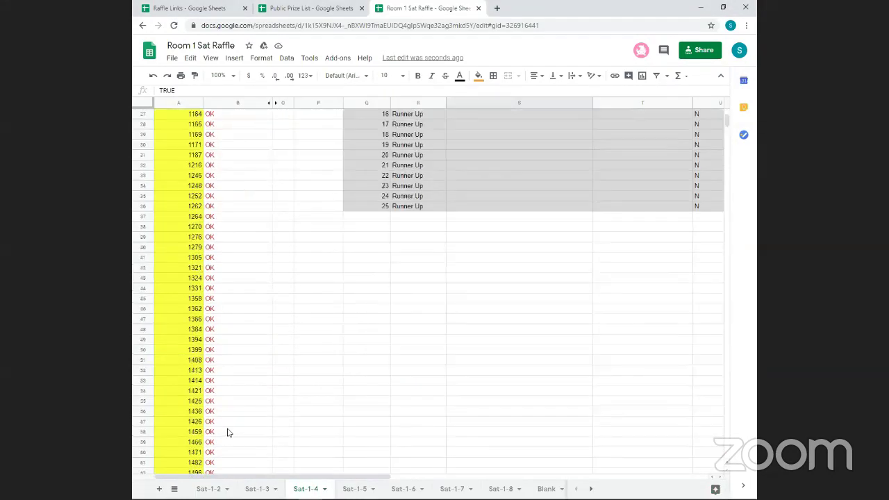
scroll(229, 432, up, 3)
scroll(228, 433, up, 3)
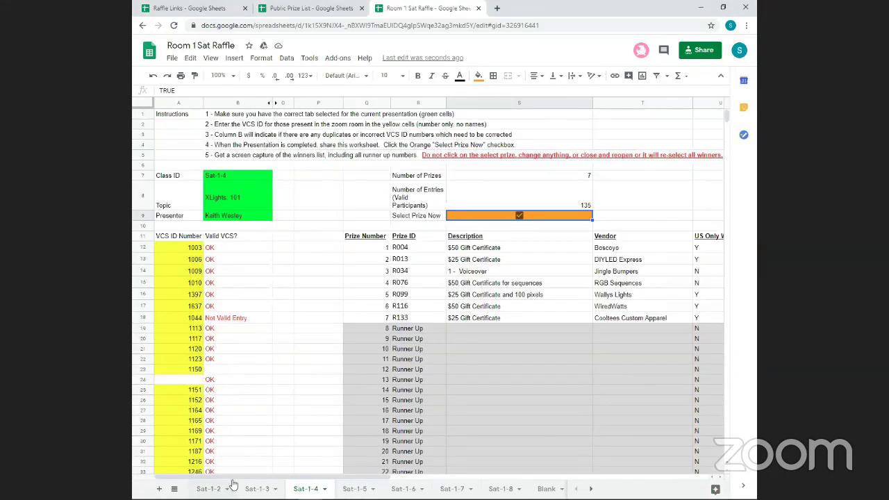
click(233, 486)
drag(243, 479, 320, 480)
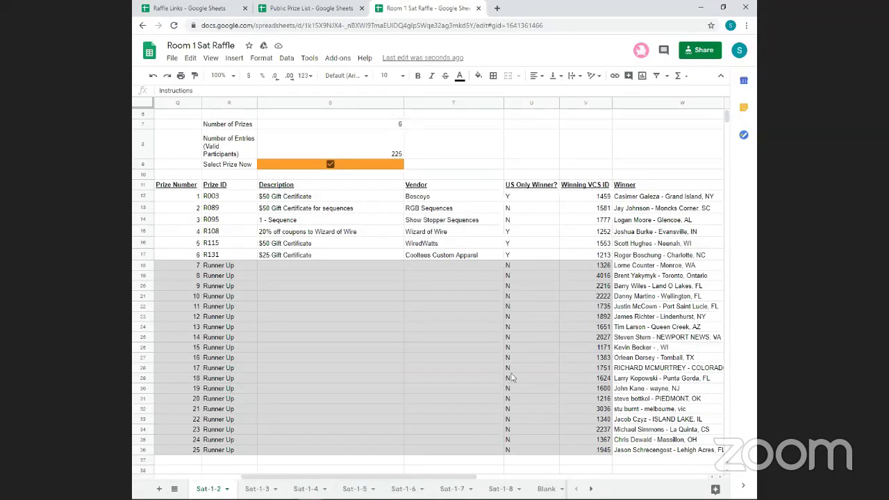
drag(431, 479, 447, 479)
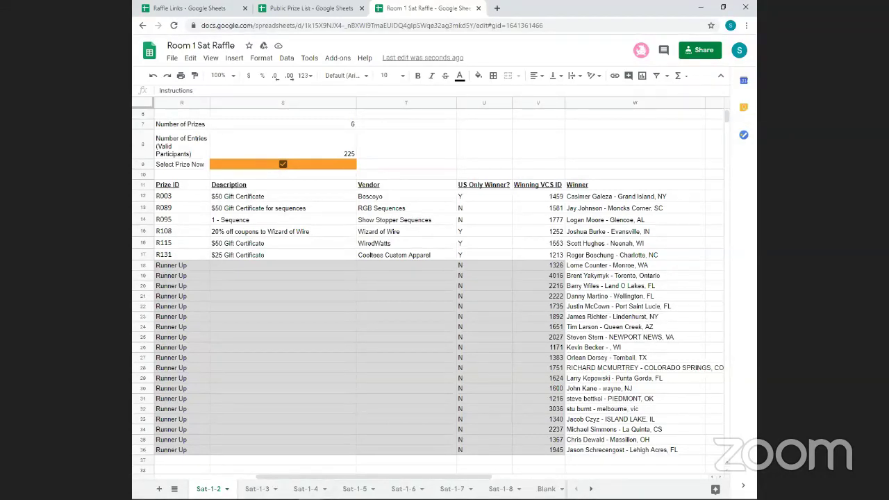
scroll(146, 275, up, 3)
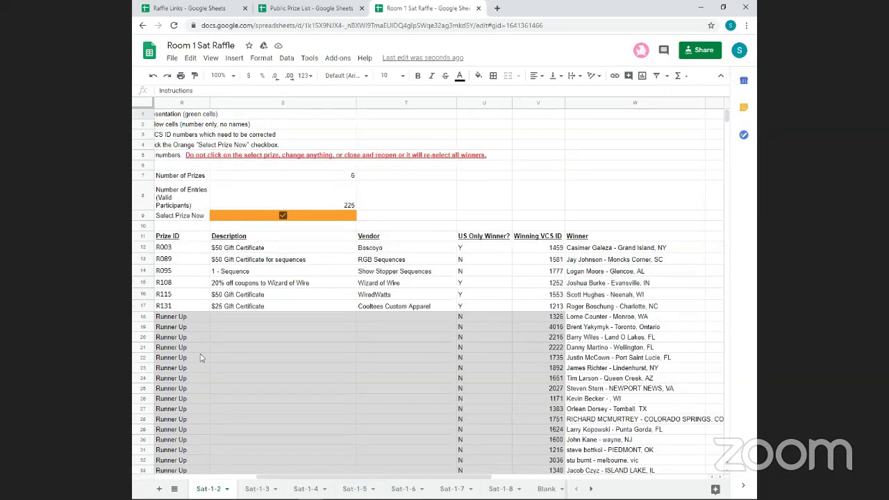
click(270, 490)
click(304, 490)
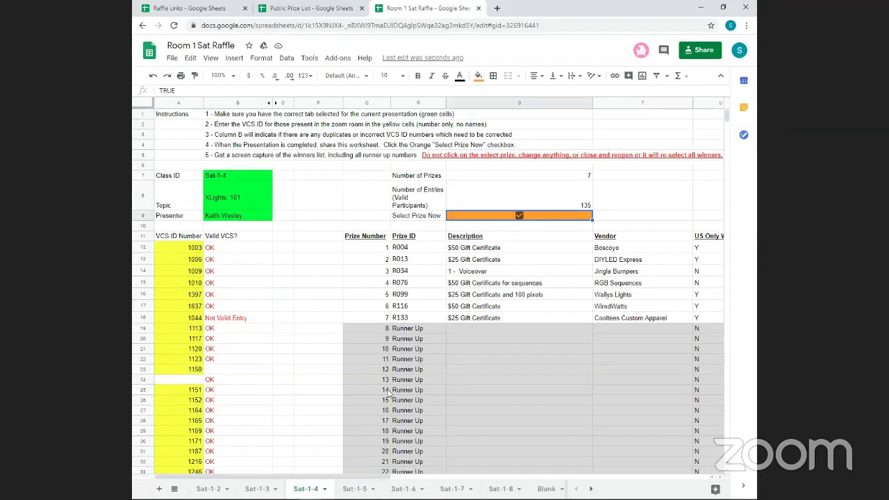
Step: Turn Select Prize Now off and on again on Sat-1-4 to recalculate the Winning VCS ID and Winner columns
drag(302, 482, 407, 481)
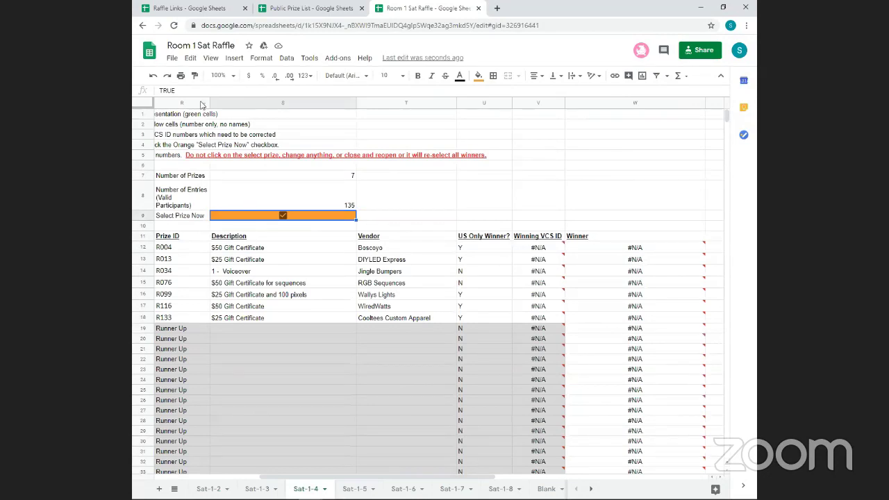
click(282, 215)
click(283, 216)
Step: Check the VCS ID entries on the Sat-1-3 sheet and go back to Sat-1-4
click(264, 480)
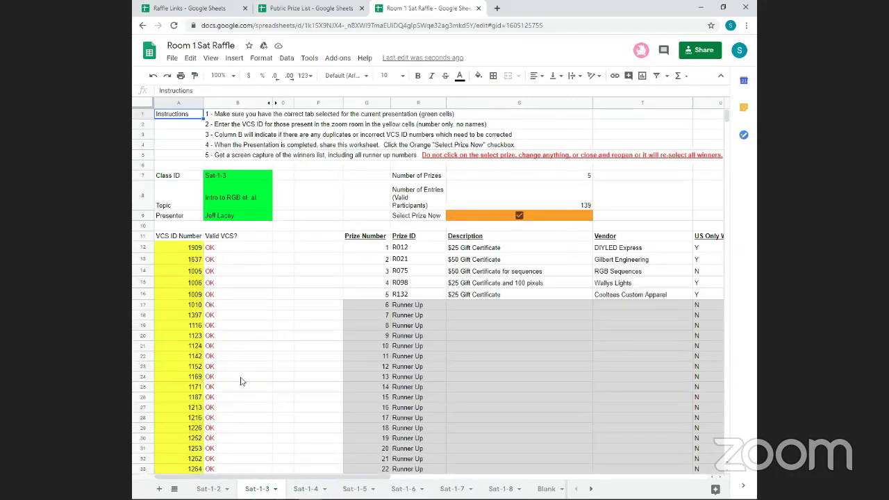
scroll(224, 330, down, 5)
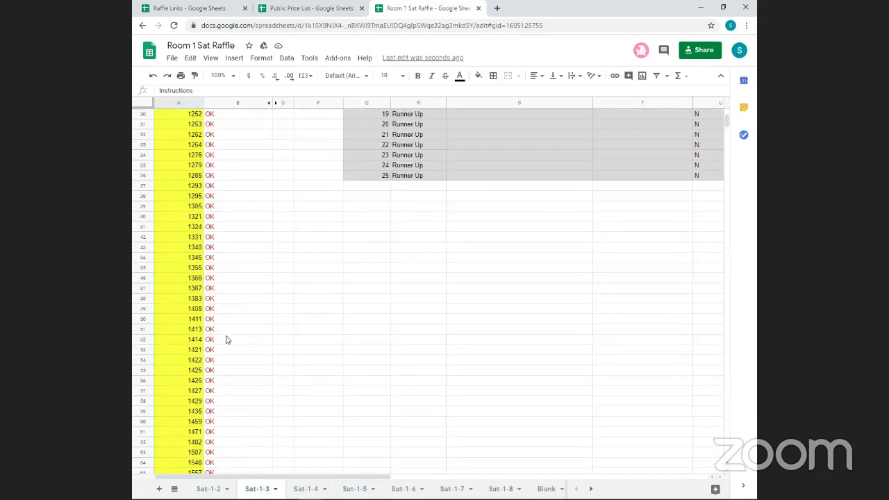
scroll(224, 336, up, 3)
click(321, 490)
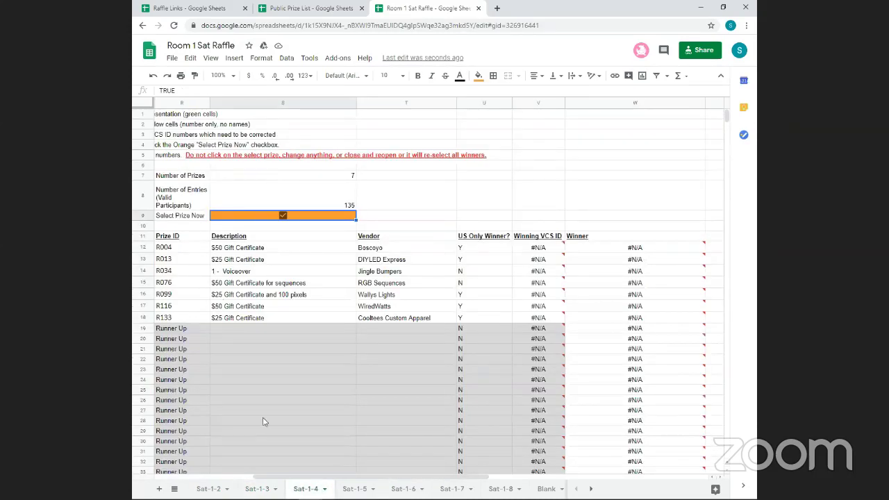
Step: Clear the VCS ID marked Not Valid Entry in cell A18 and check the Valid VCS? column for other faulty entries
drag(293, 481, 205, 481)
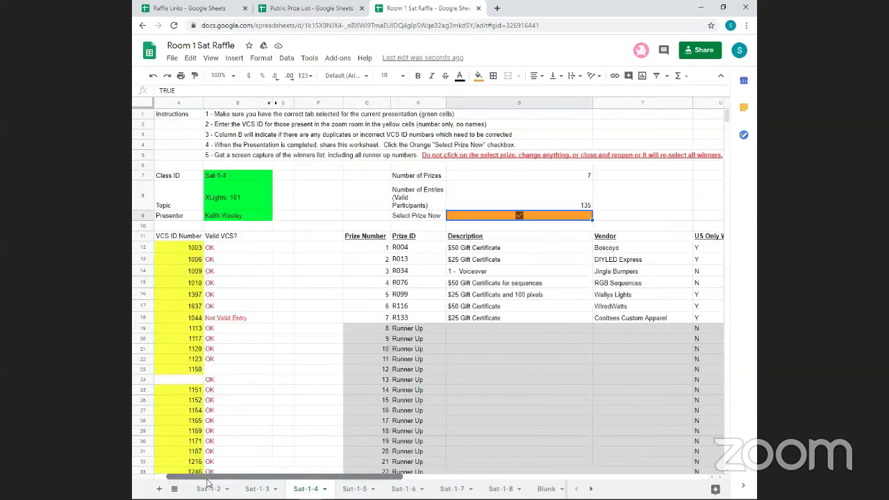
click(198, 319)
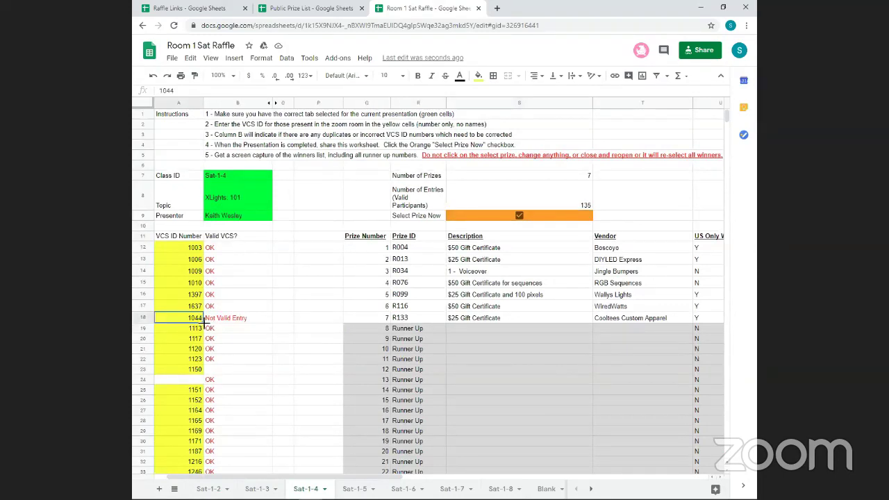
key(Delete)
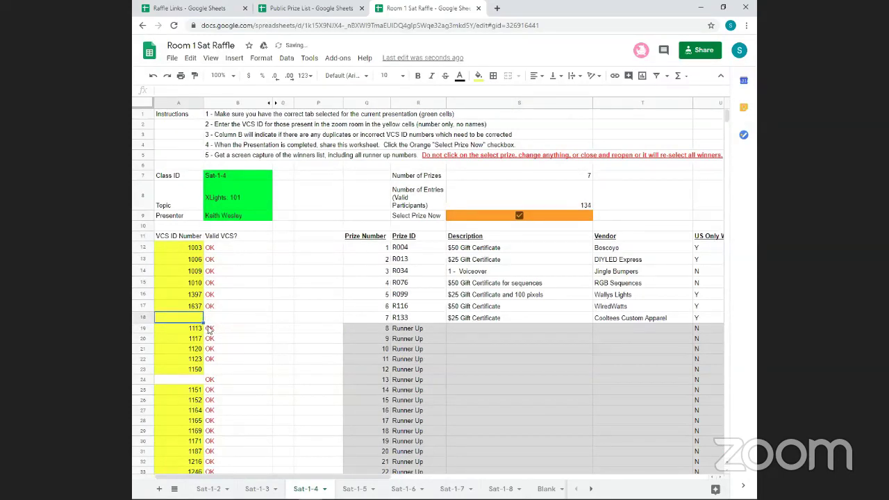
click(210, 320)
scroll(254, 368, down, 1)
scroll(254, 369, down, 4)
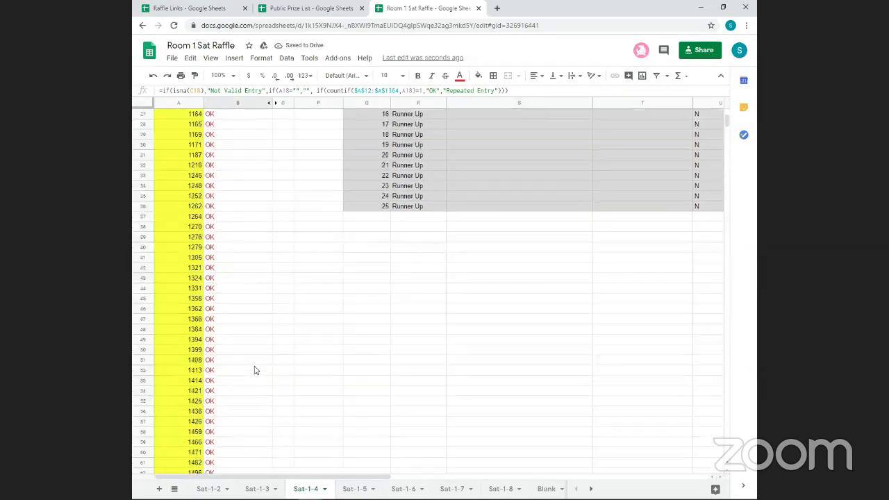
scroll(254, 370, up, 1)
scroll(255, 369, up, 2)
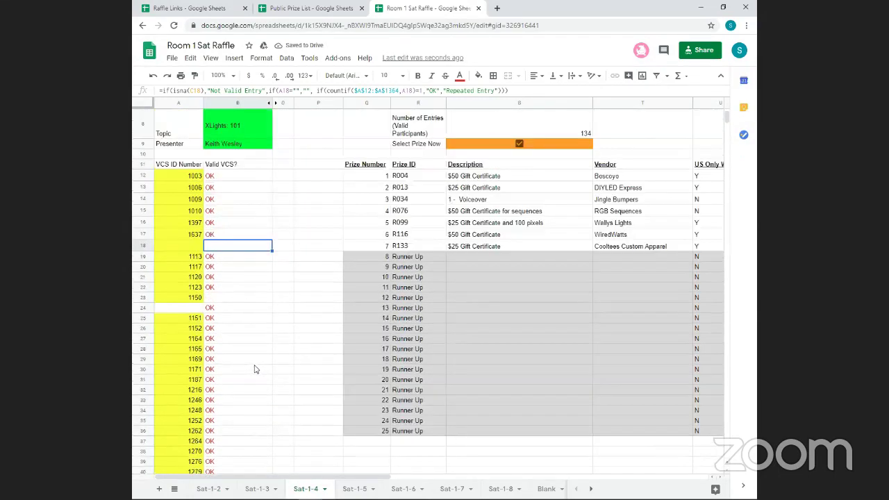
click(199, 311)
scroll(521, 250, up, 1)
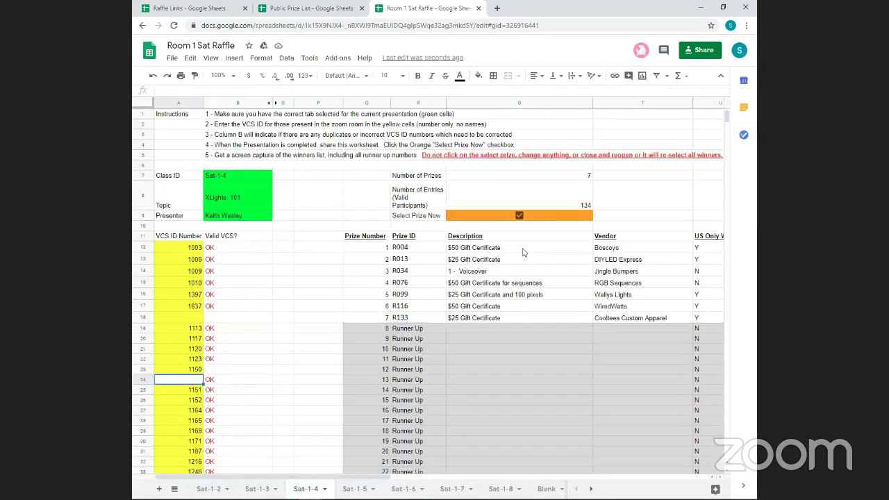
Step: Rerun the Sat-1-4 prize draw by unticking and reticking Select Prize Now
mouse_move(379, 476)
drag(378, 476, 461, 477)
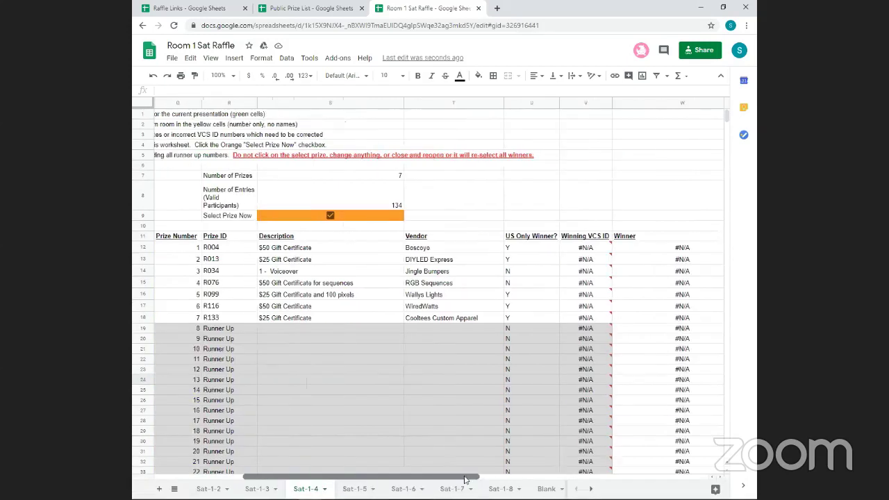
click(333, 217)
click(331, 216)
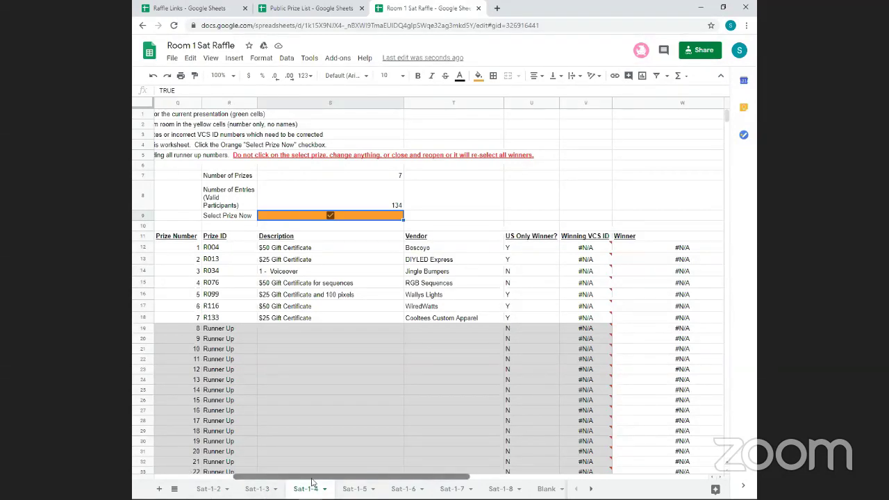
Step: Inspect the Winning VCS ID and Winner columns on Sat-1-4 against the VCS ID entries and the prize list
mouse_move(307, 478)
mouse_down()
mouse_move(250, 482)
mouse_move(297, 485)
mouse_up()
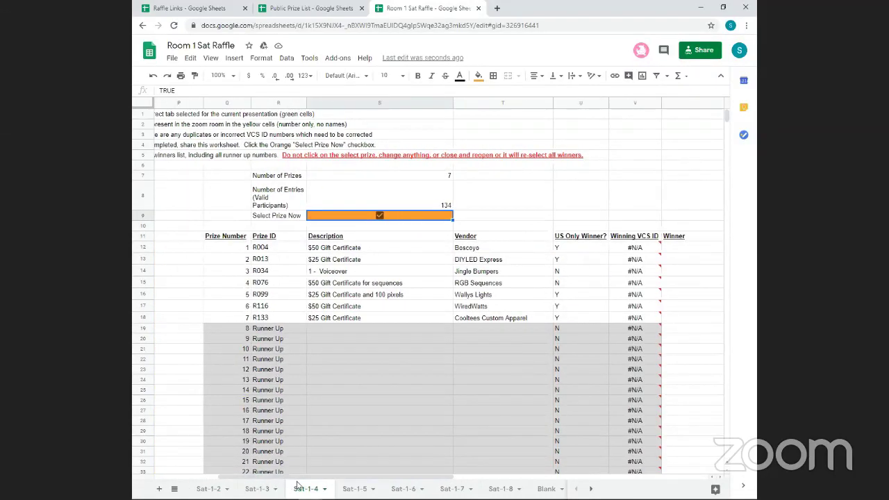
drag(298, 485, 331, 485)
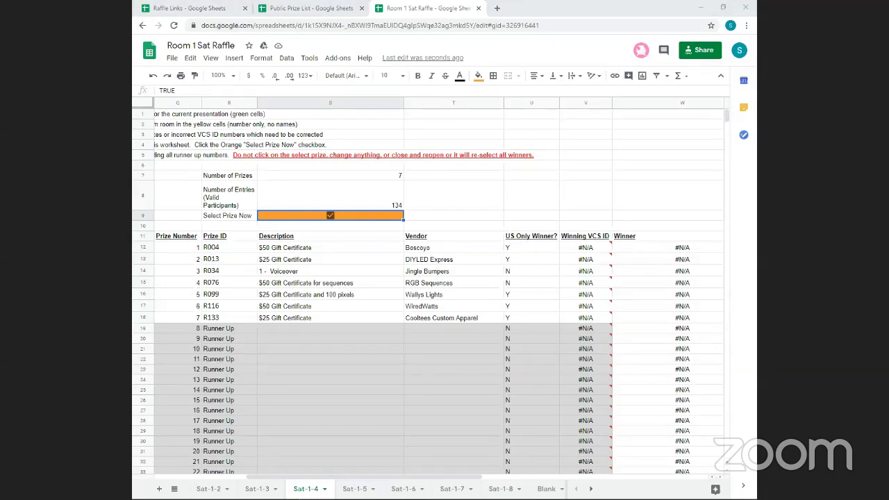
mouse_move(263, 496)
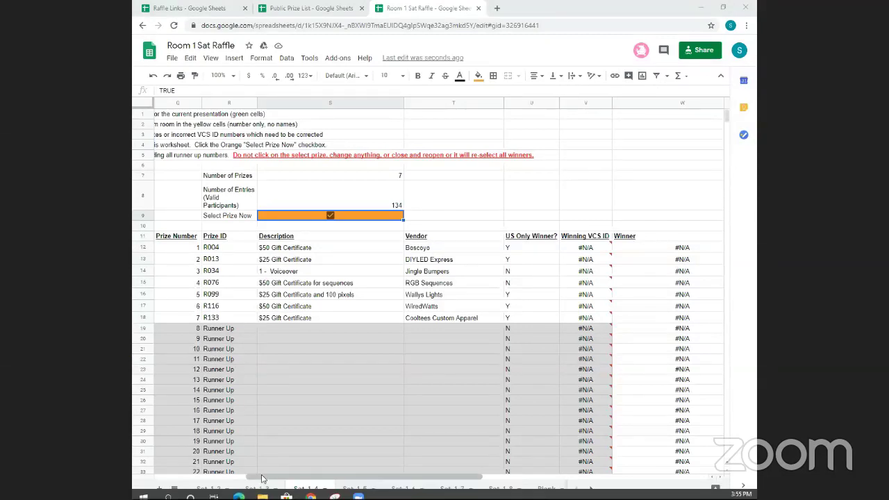
mouse_move(262, 479)
mouse_down()
mouse_move(184, 486)
mouse_move(252, 489)
mouse_up()
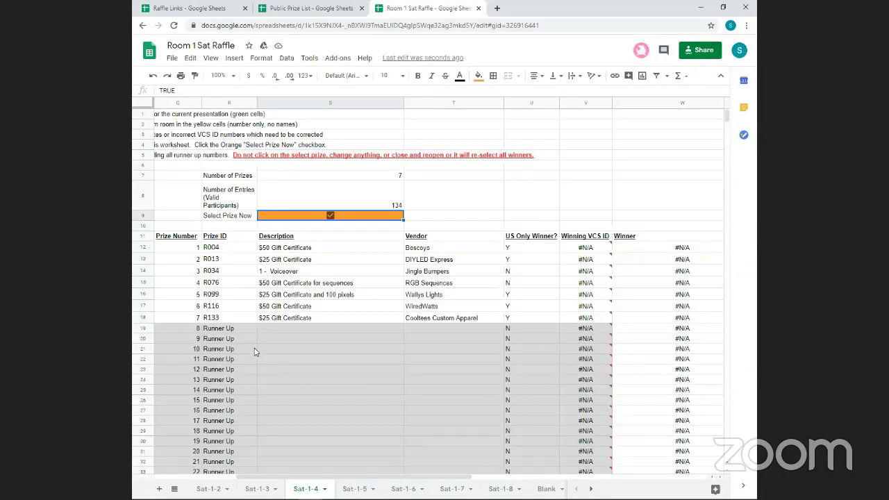
drag(339, 481, 160, 324)
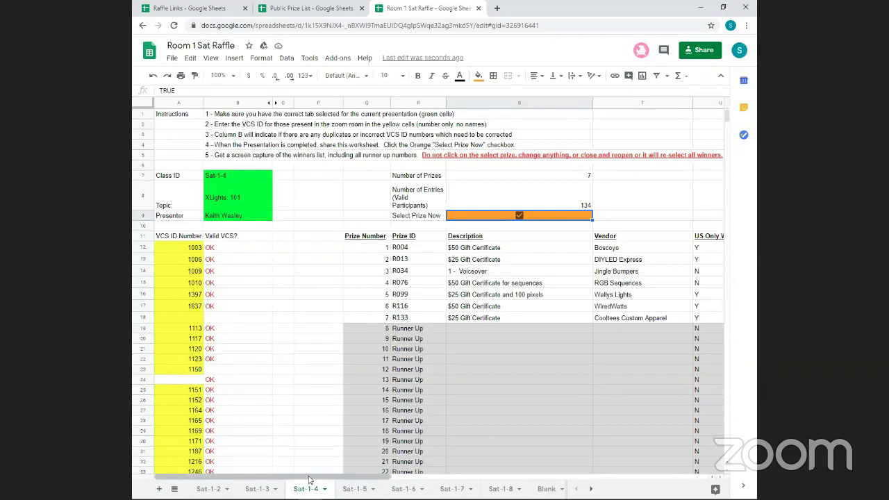
drag(309, 479, 425, 490)
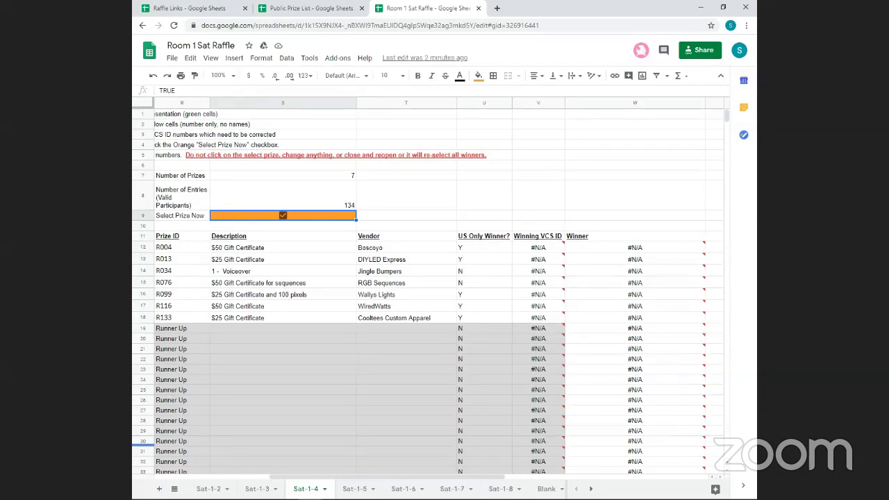
Step: Check the full VCS ID Number list on Sat-1-4 for entries lacking an OK in the Valid VCS? column
scroll(301, 486, left, 2)
scroll(300, 486, left, 4)
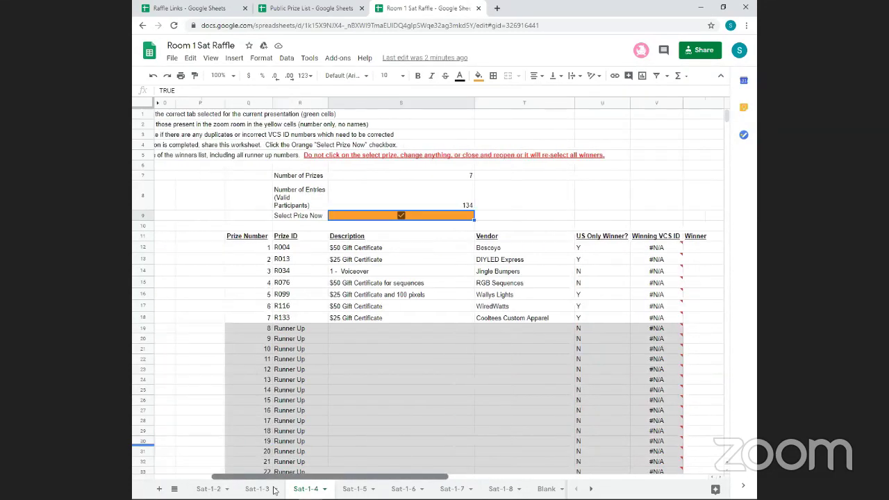
scroll(211, 335, down, 2)
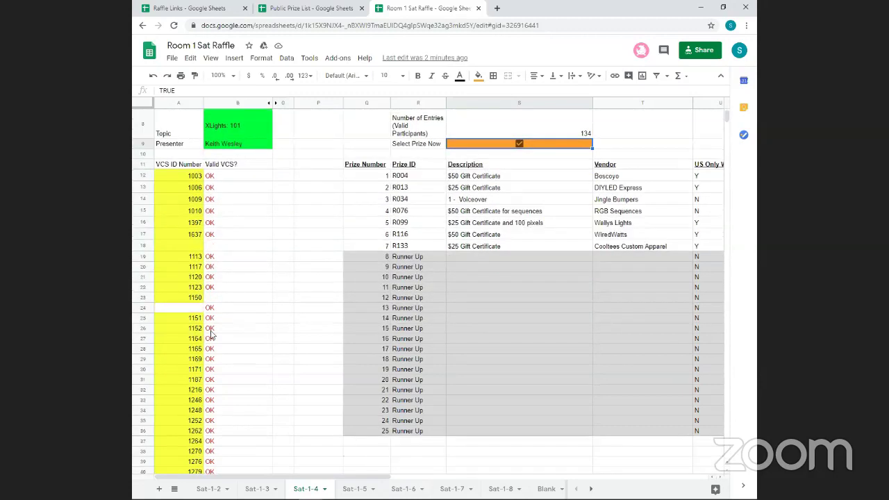
scroll(211, 335, down, 5)
scroll(211, 335, down, 7)
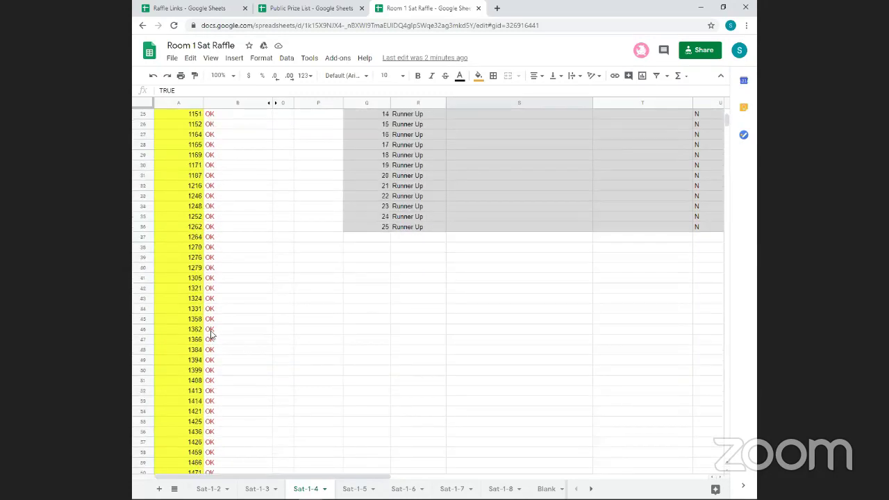
scroll(211, 335, down, 9)
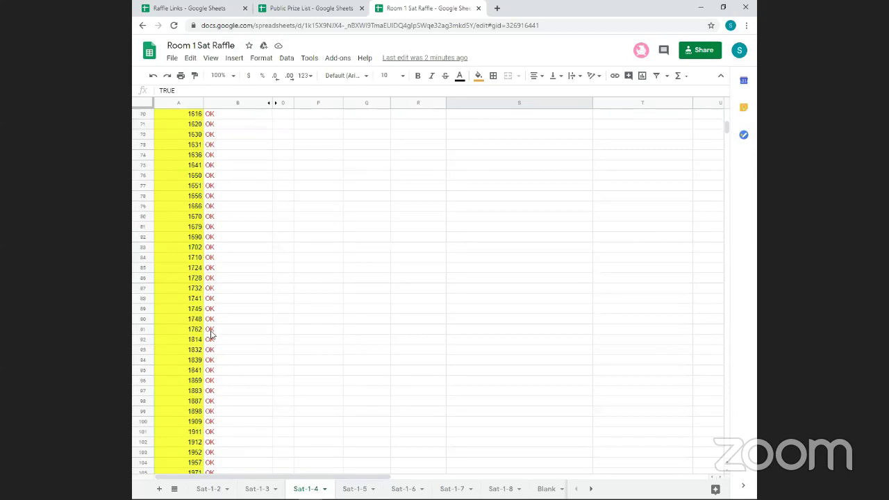
scroll(211, 335, down, 5)
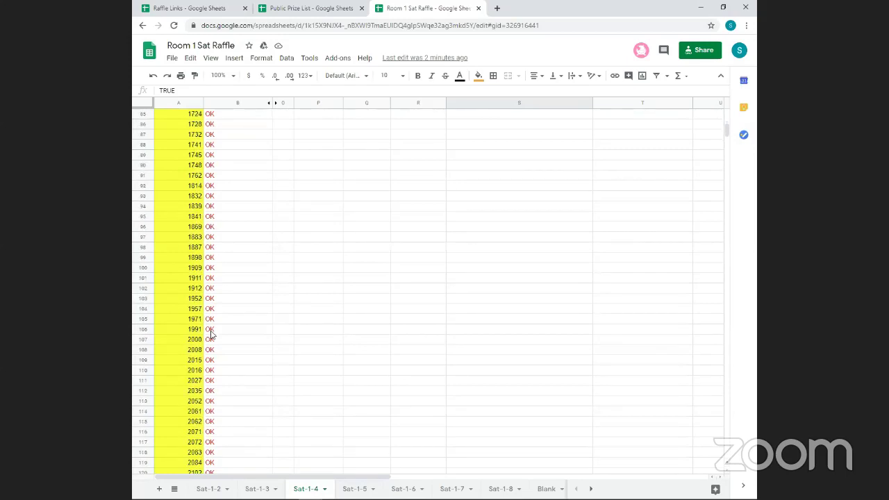
scroll(211, 335, down, 8)
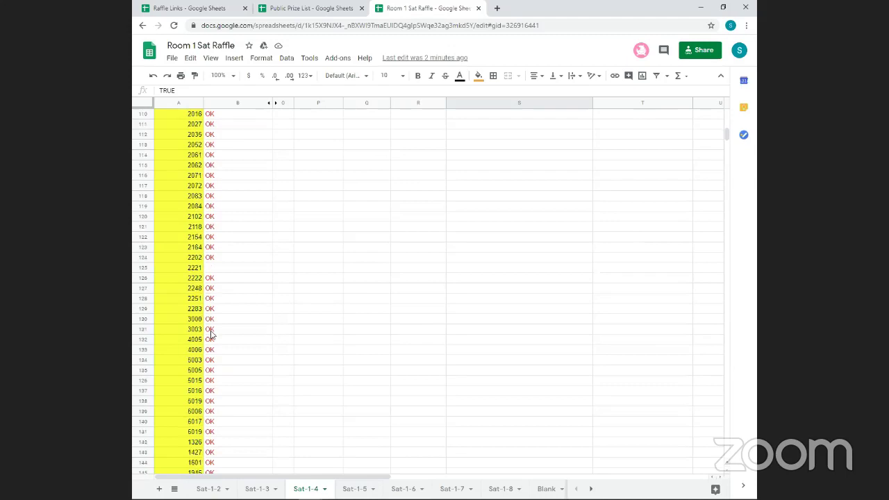
scroll(211, 335, down, 4)
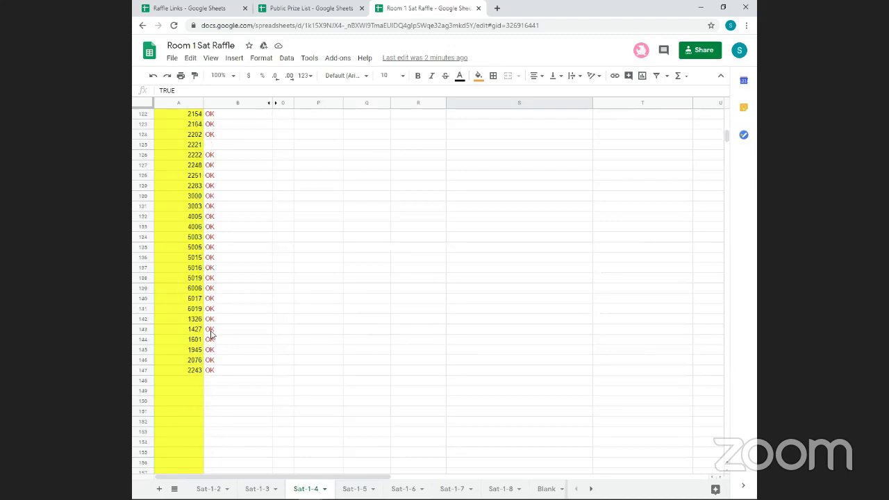
scroll(216, 350, down, 1)
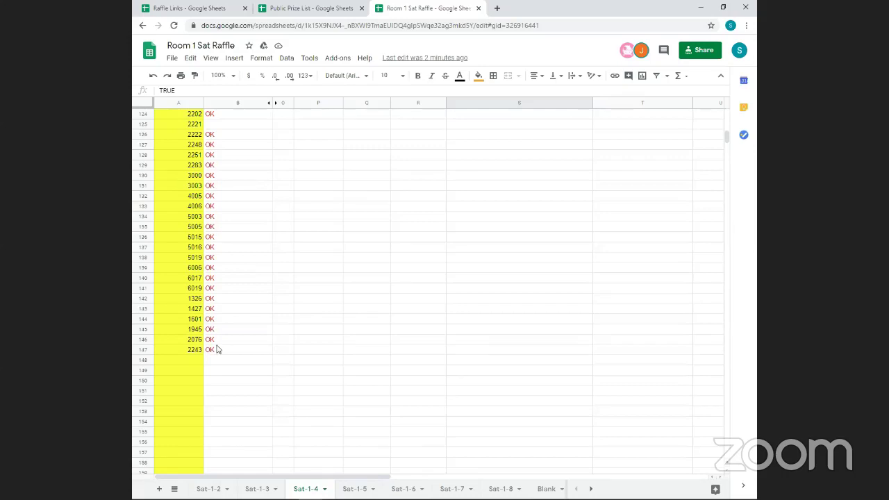
scroll(216, 349, up, 3)
scroll(216, 349, up, 20)
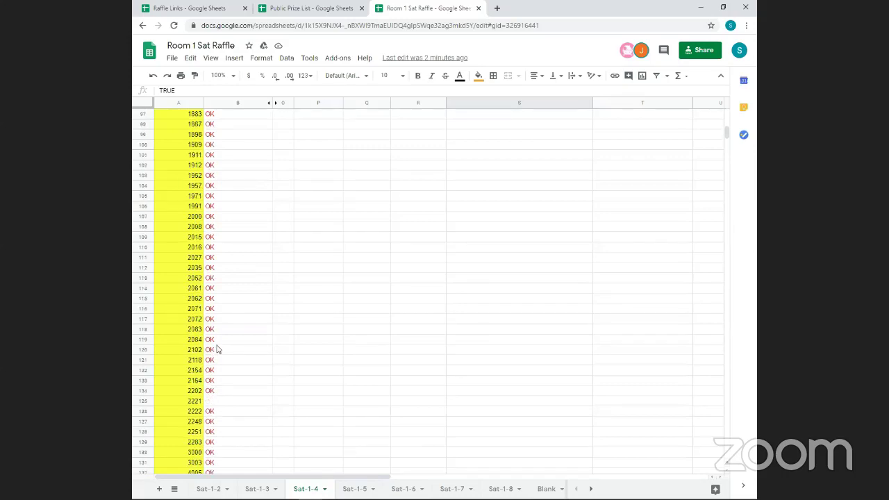
scroll(216, 349, up, 15)
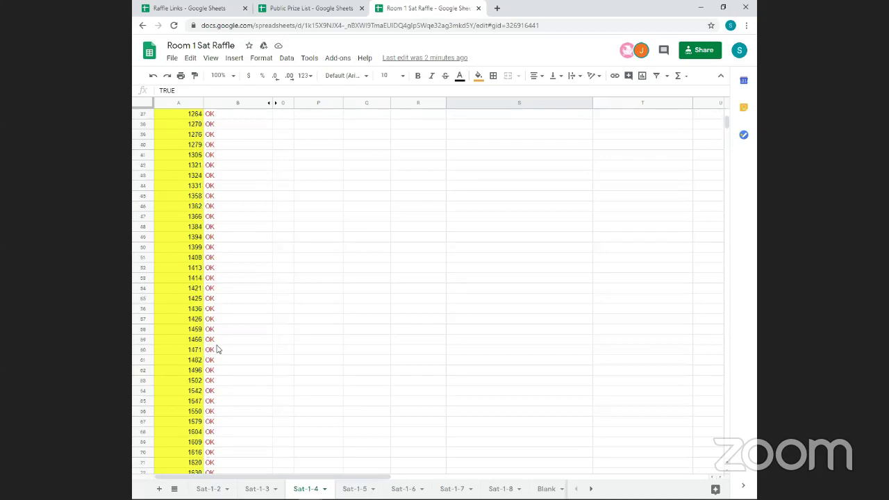